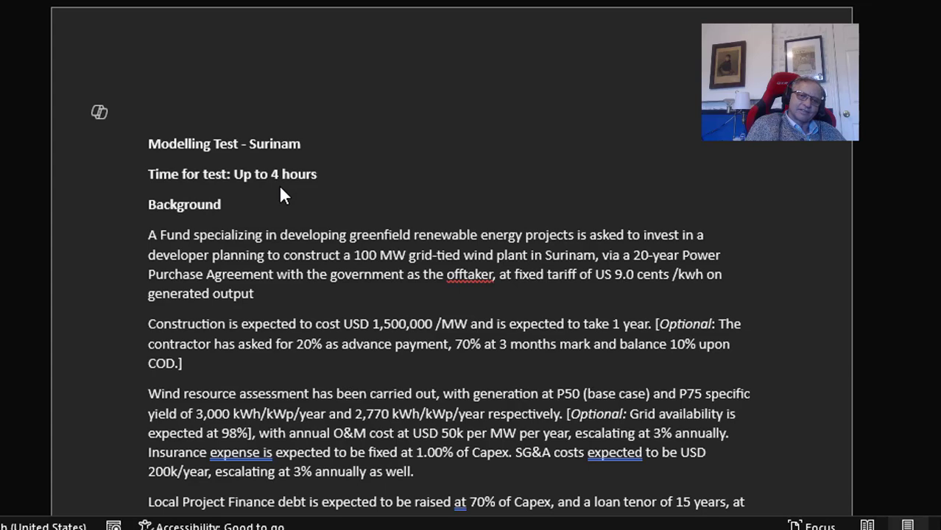
Read the Background section on the wind project, its tariff, and the construction cost and timing
{"action": "key", "text": "Down"}
{"action": "key", "text": "Down"}
{"action": "key", "text": "Down"}
{"action": "key", "text": "Down"}
{"action": "key", "text": "Down"}
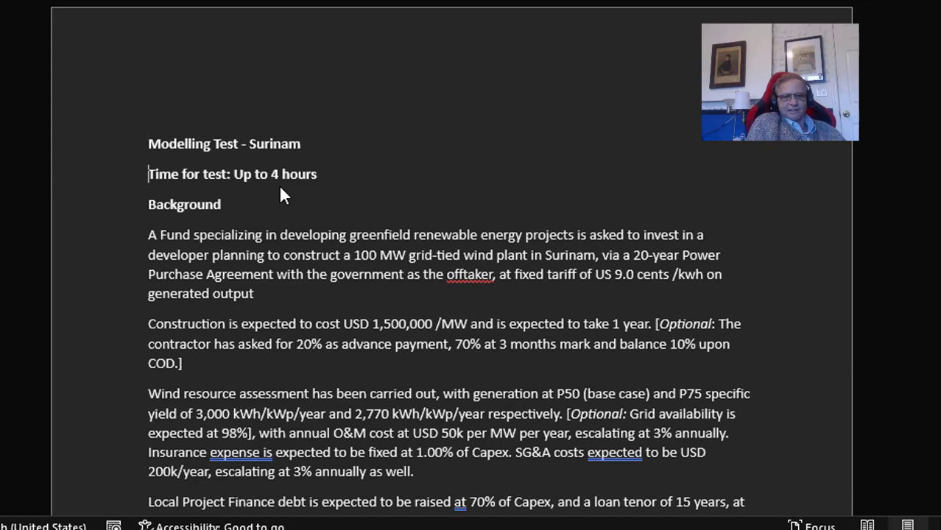
{"action": "key", "text": "Up"}
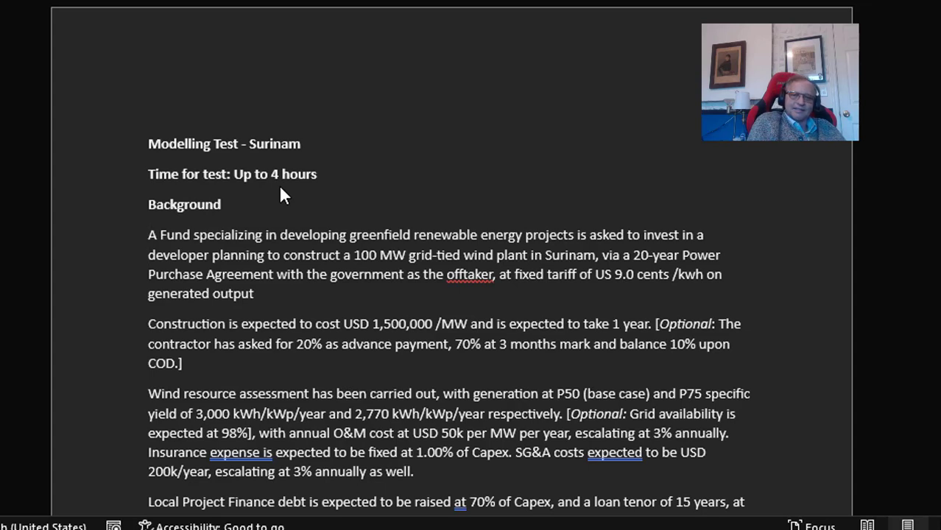
{"action": "key", "text": "Down"}
{"action": "key", "text": "Down"}
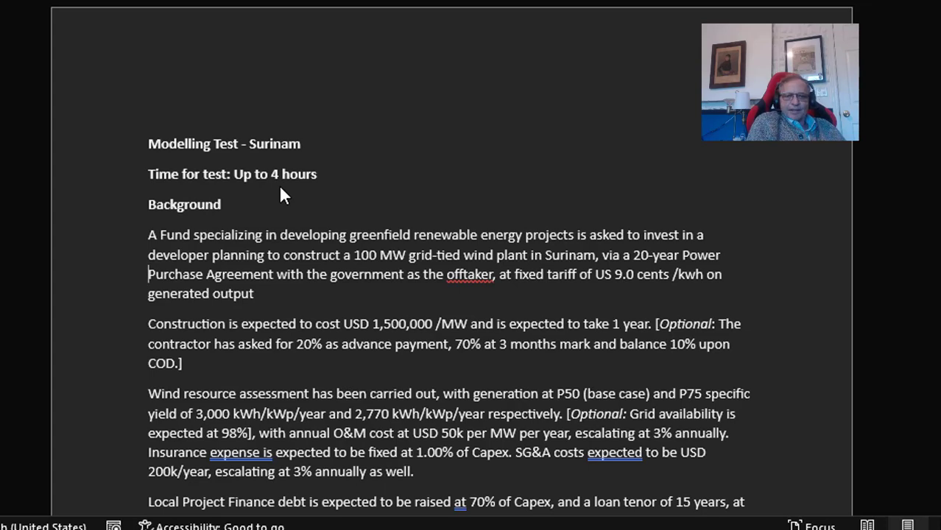
{"action": "key", "text": "Down"}
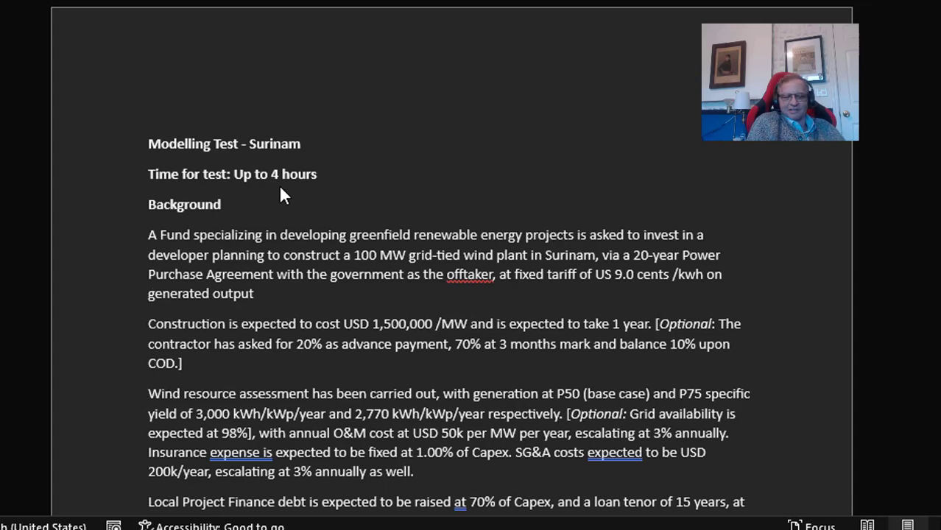
{"action": "key", "text": "Down"}
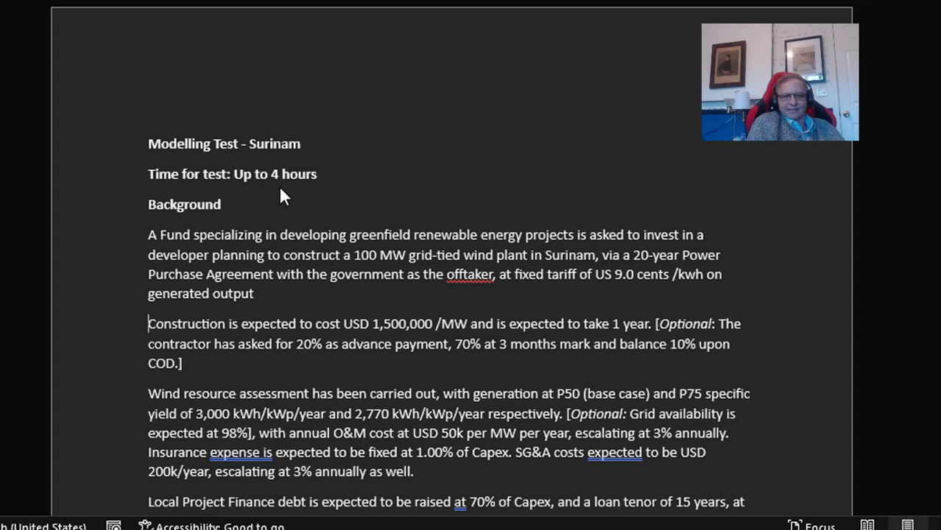
{"action": "key", "text": "Down"}
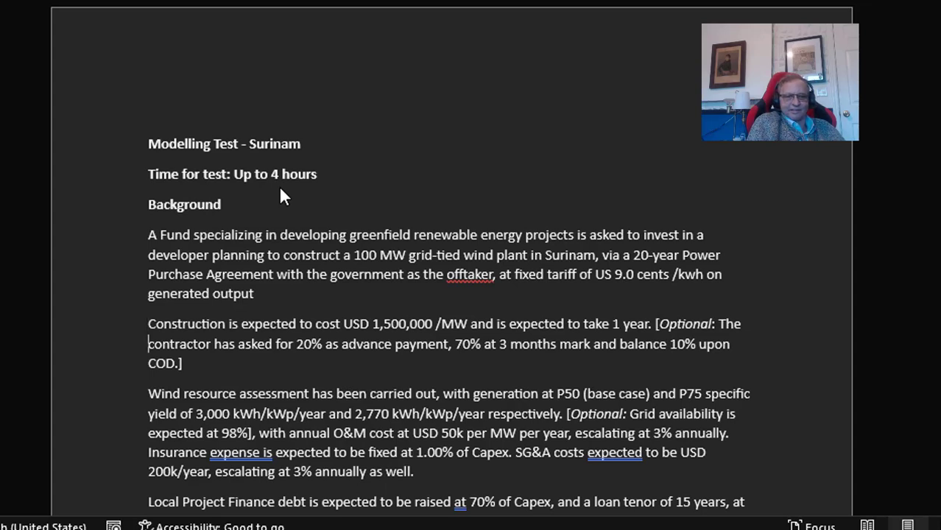
{"action": "key", "text": "Up"}
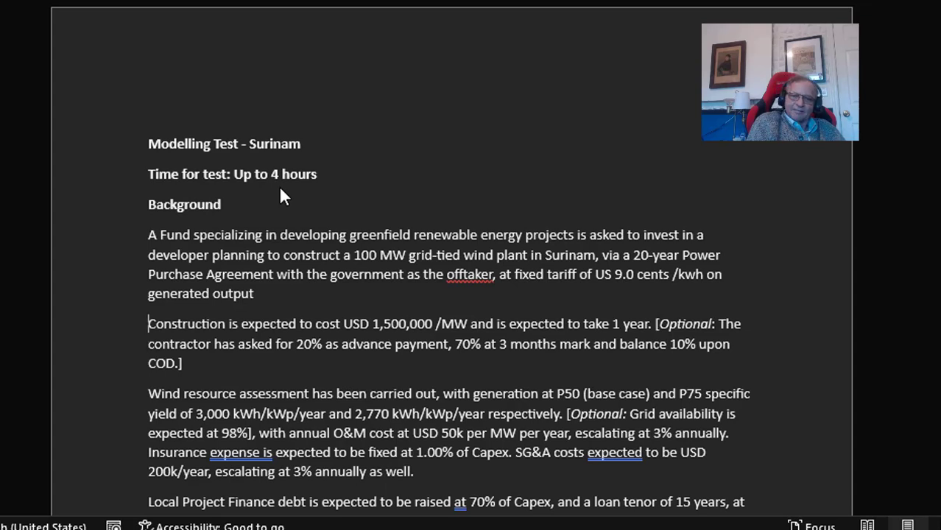
{"action": "key", "text": "Down"}
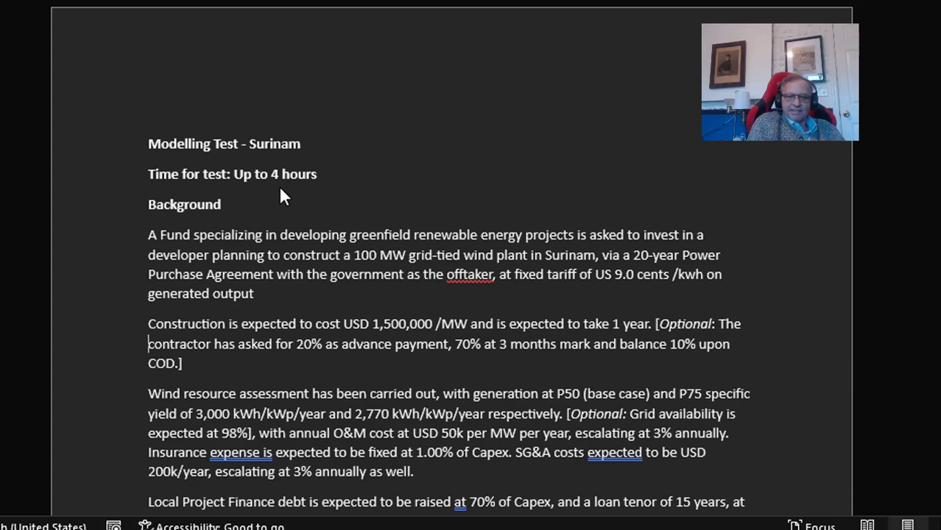
Insert blank lines between the construction paragraph and the wind resource paragraph
{"action": "key", "text": "Down"}
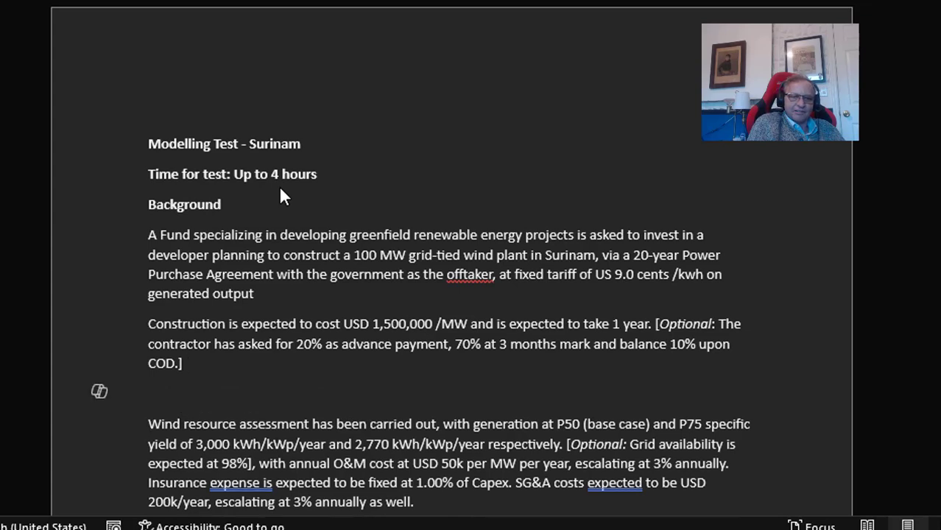
{"action": "key", "text": "Return"}
{"action": "key", "text": "Up"}
{"action": "key", "text": "Return"}
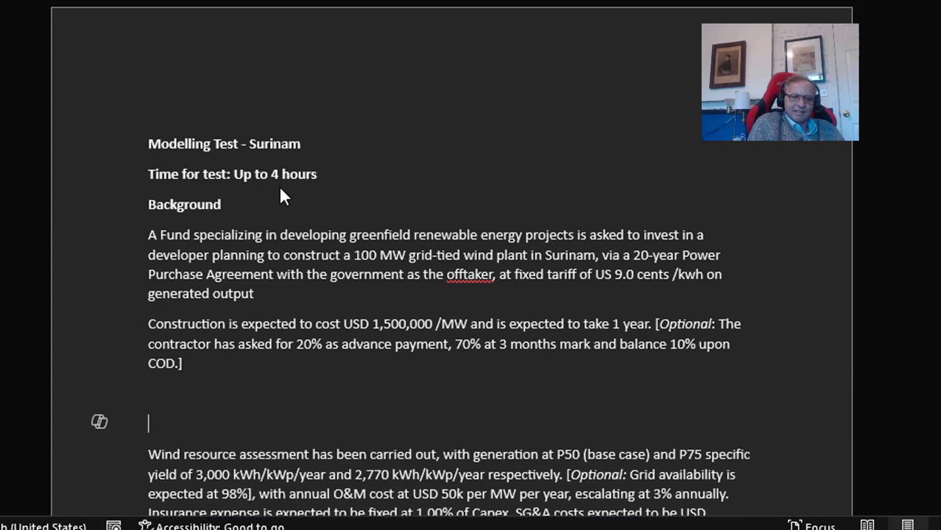
{"action": "key", "text": "Up"}
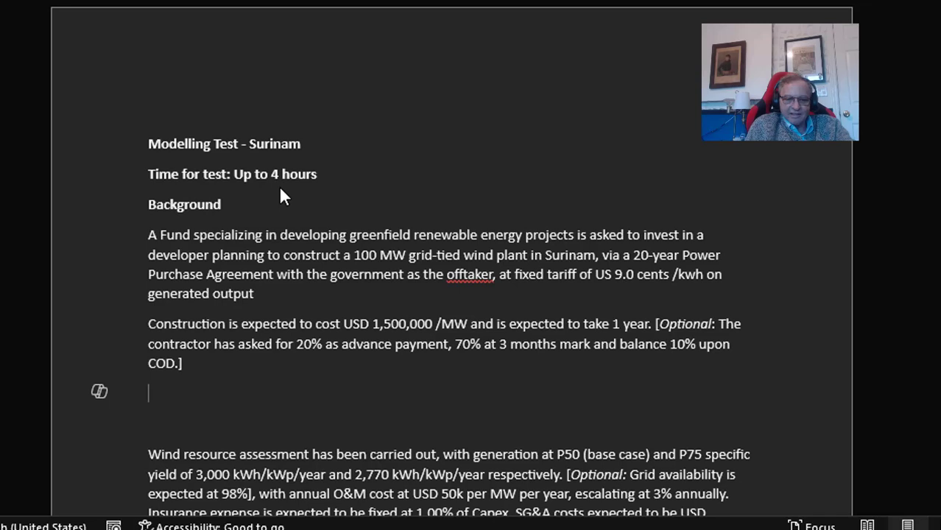
{"action": "type", "text": "Mon"}
{"action": "key", "text": "BackSpace"}
{"action": "key", "text": "BackSpace"}
{"action": "key", "text": "BackSpace"}
{"action": "key", "text": "BackSpace"}
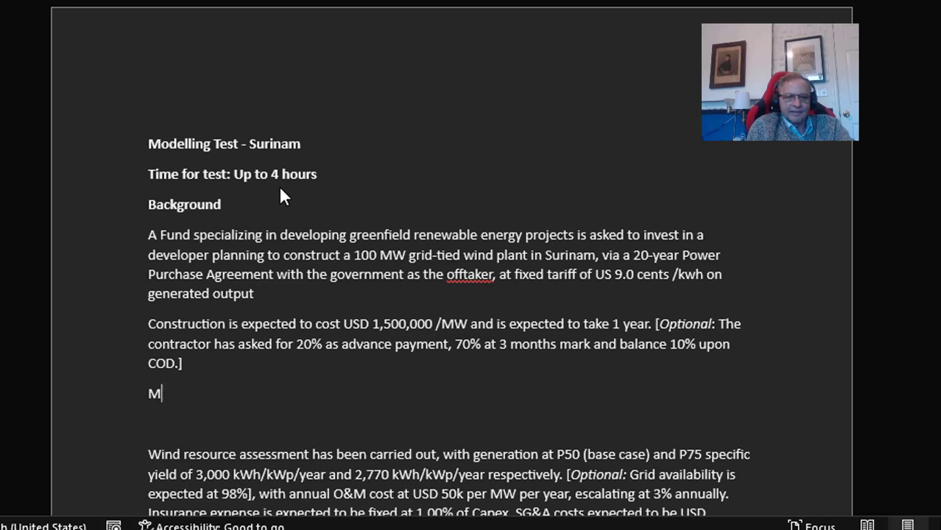
Display the tracked-change markup and add the note "Monthly to annual" on its own line below the construction paragraph
{"action": "key", "text": "Return"}
{"action": "key", "text": "Return"}
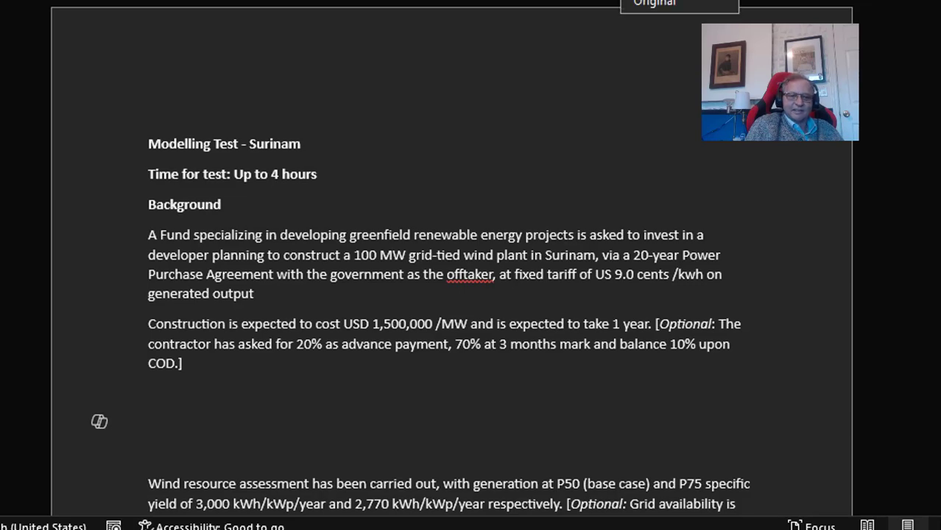
{"action": "left_click", "coordinate": [654, 1]}
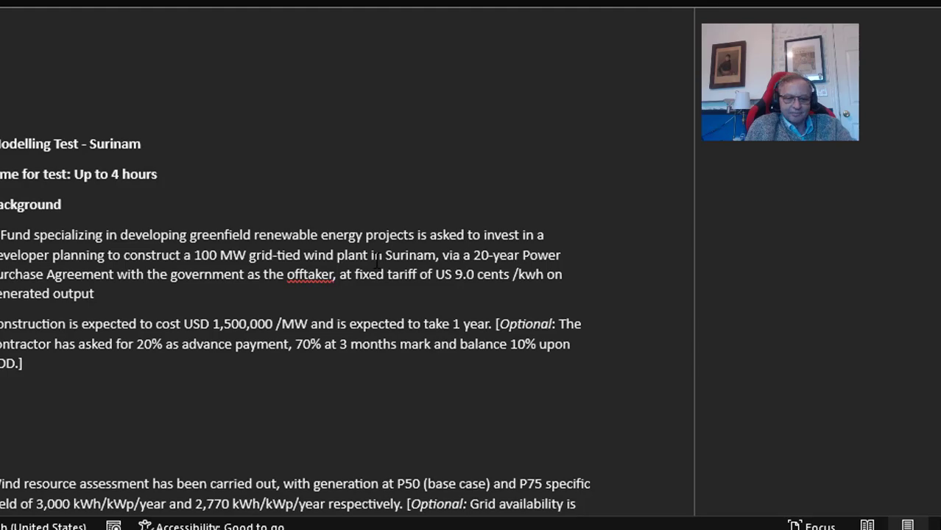
{"action": "type", "text": "Mon"}
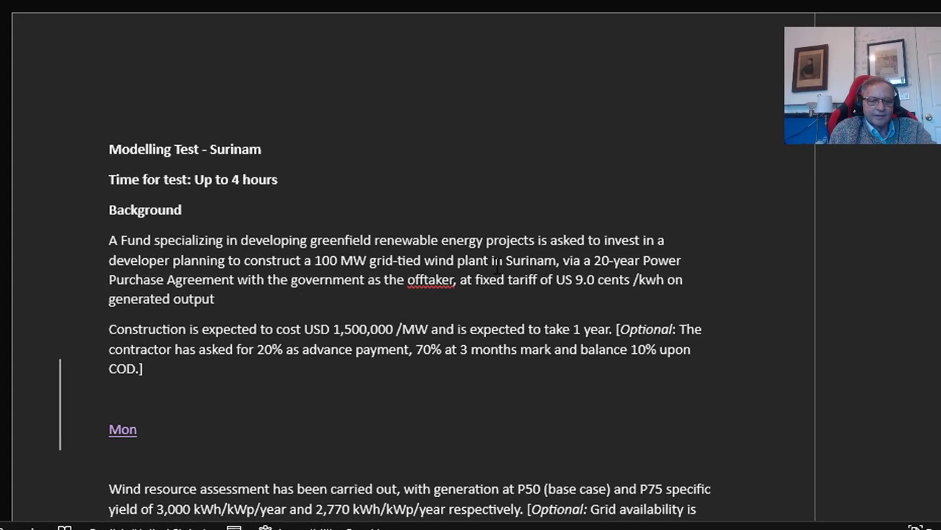
{"action": "type", "text": "thly yo"}
{"action": "key", "text": "BackSpace"}
{"action": "type", "text": "o"}
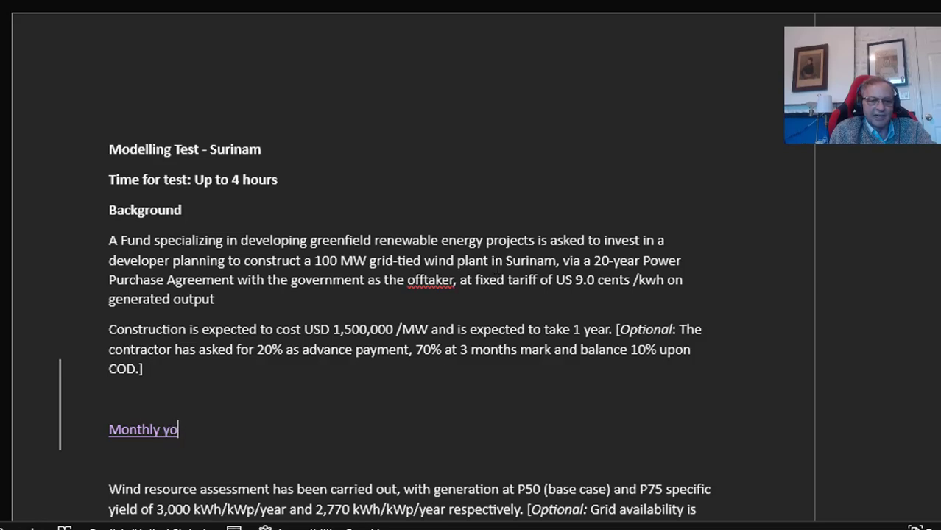
{"action": "key", "text": "BackSpace"}
{"action": "key", "text": "BackSpace"}
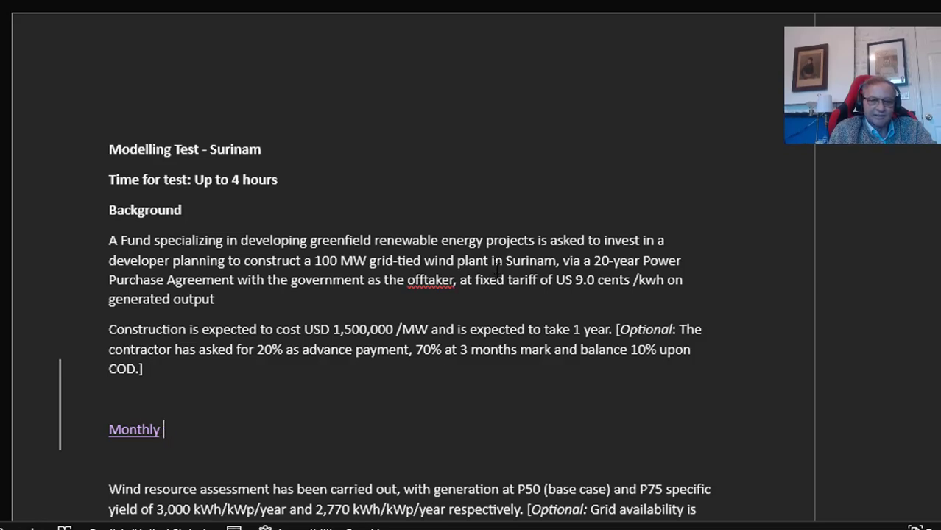
{"action": "type", "text": "to a"}
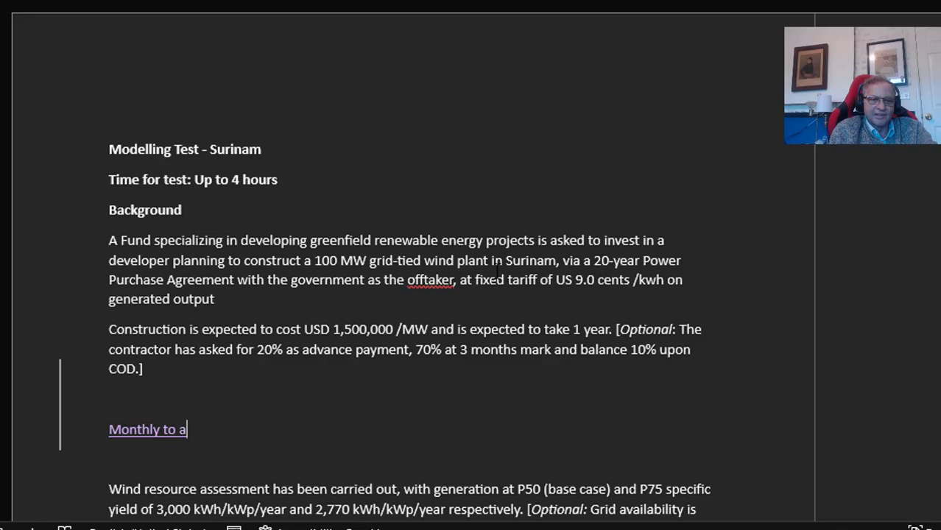
{"action": "type", "text": "nnual"}
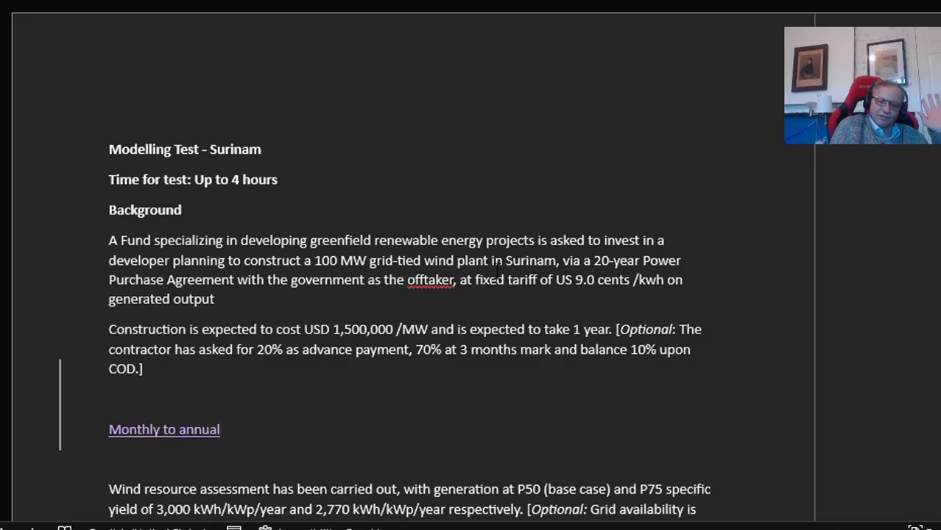
Replace the "k" with ",000" in the annual O&M cost so it reads USD 50,000 per MW per year
{"action": "scroll", "coordinate": [497, 273], "scroll_direction": "down", "scroll_amount": 4}
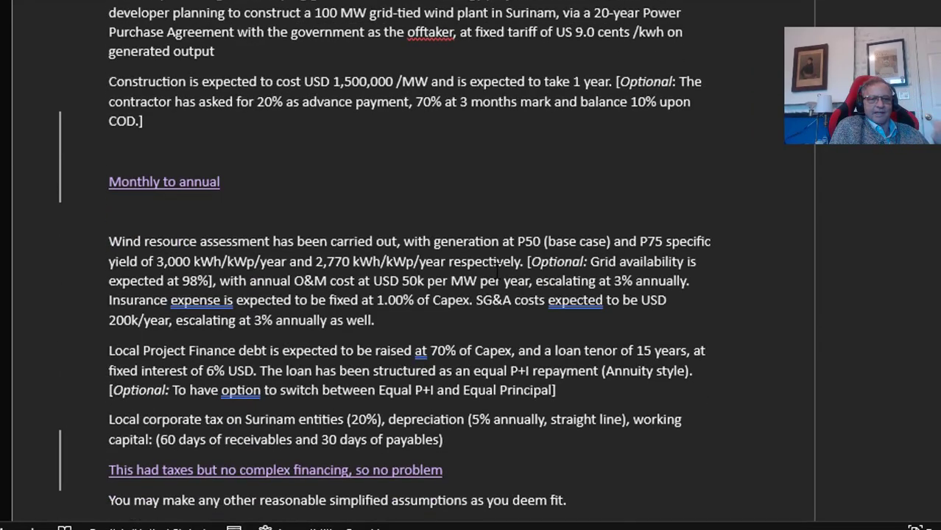
{"action": "scroll", "coordinate": [498, 272], "scroll_direction": "down", "scroll_amount": 1}
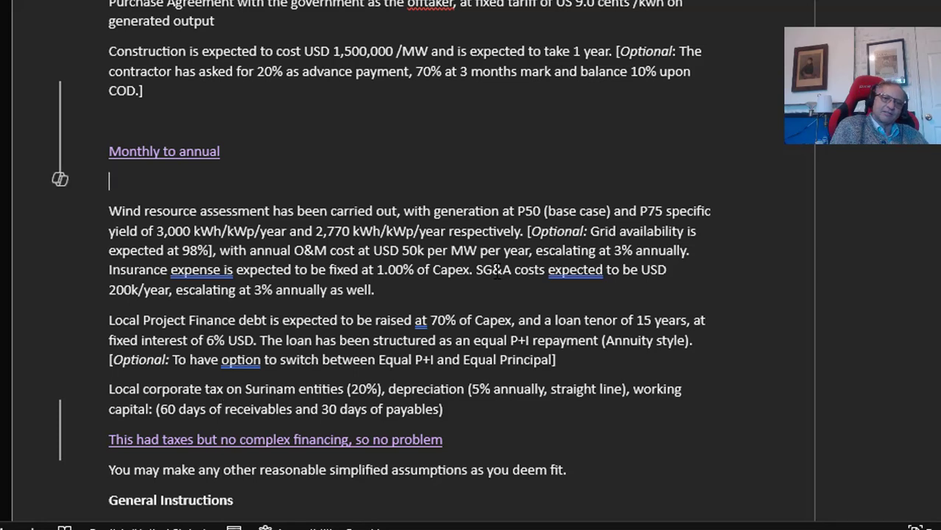
{"action": "key", "text": "Down"}
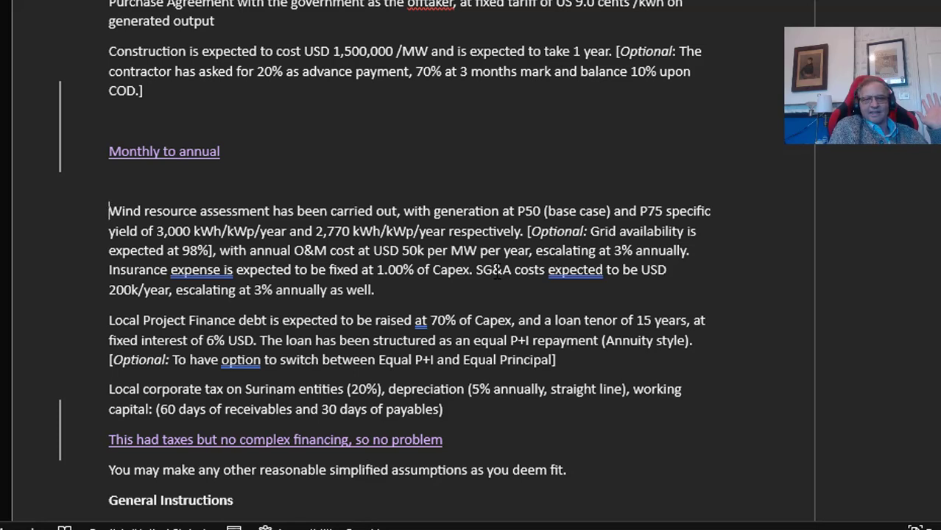
{"action": "key", "text": "Up"}
{"action": "key", "text": "Down"}
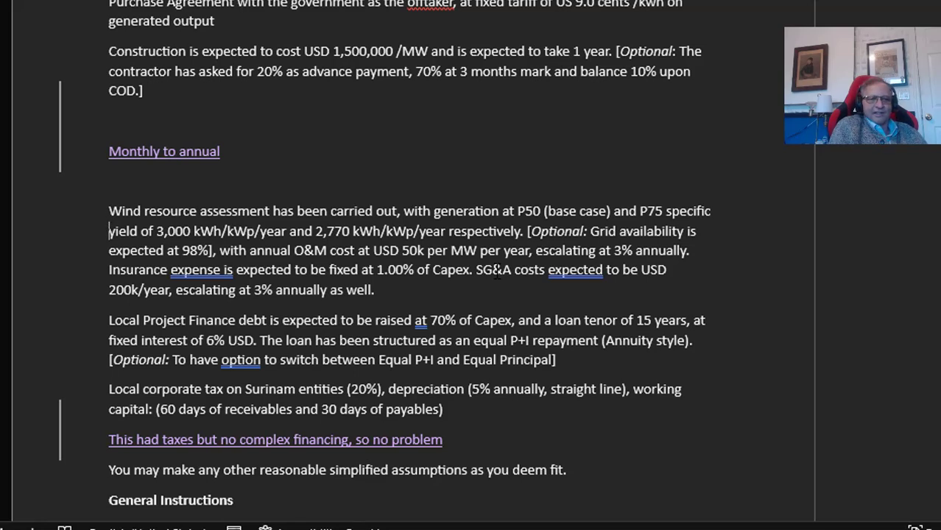
{"action": "key", "text": "Down"}
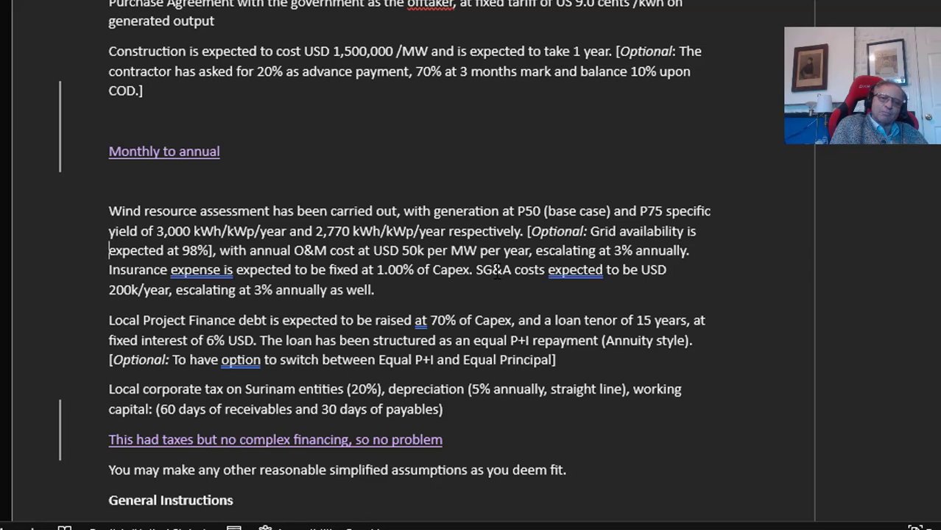
{"action": "key", "text": "Right"}
{"action": "key", "text": "Right"}
{"action": "key", "text": "Right"}
{"action": "key", "text": "Right"}
{"action": "key", "text": "Right"}
{"action": "key", "text": "Right"}
{"action": "key", "text": "Right"}
{"action": "key", "text": "Right"}
{"action": "key", "text": "Right"}
{"action": "key", "text": "Right"}
{"action": "key", "text": "Right"}
{"action": "key", "text": "Right"}
{"action": "key", "text": "Right"}
{"action": "key", "text": "Right"}
{"action": "key", "text": "Right"}
{"action": "key", "text": "Right"}
{"action": "key", "text": "Right"}
{"action": "key", "text": "Right"}
{"action": "key", "text": "Right"}
{"action": "key", "text": "Right"}
{"action": "key", "text": "Right"}
{"action": "key", "text": "Right"}
{"action": "key", "text": "Right"}
{"action": "key", "text": "Right"}
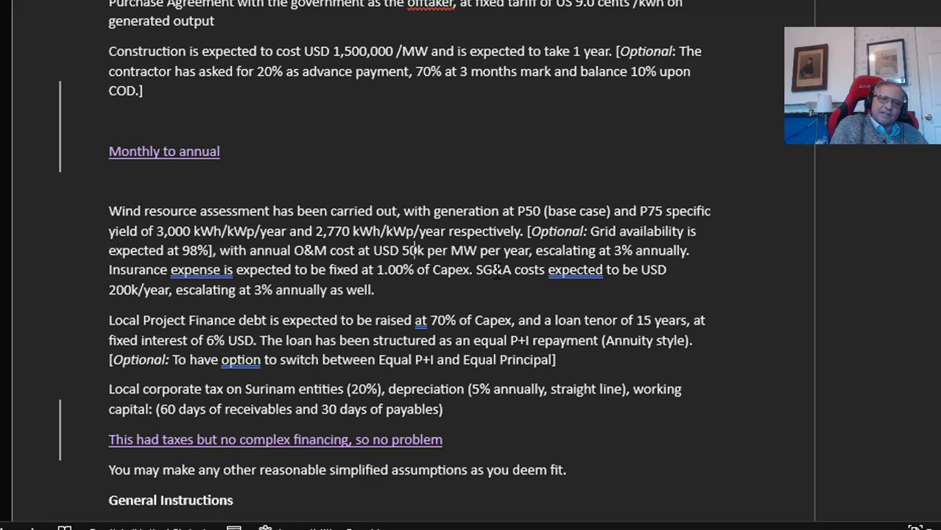
{"action": "key", "text": "Left"}
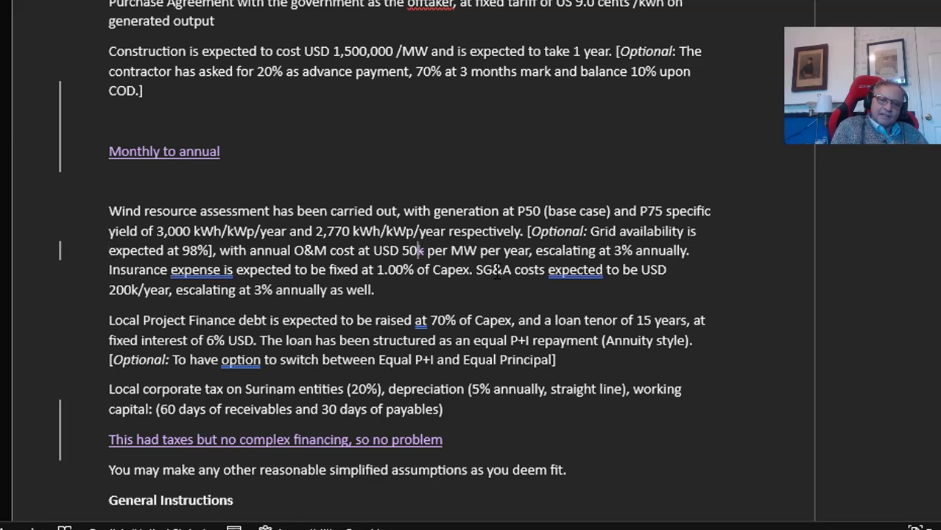
{"action": "type", "text": ",000"}
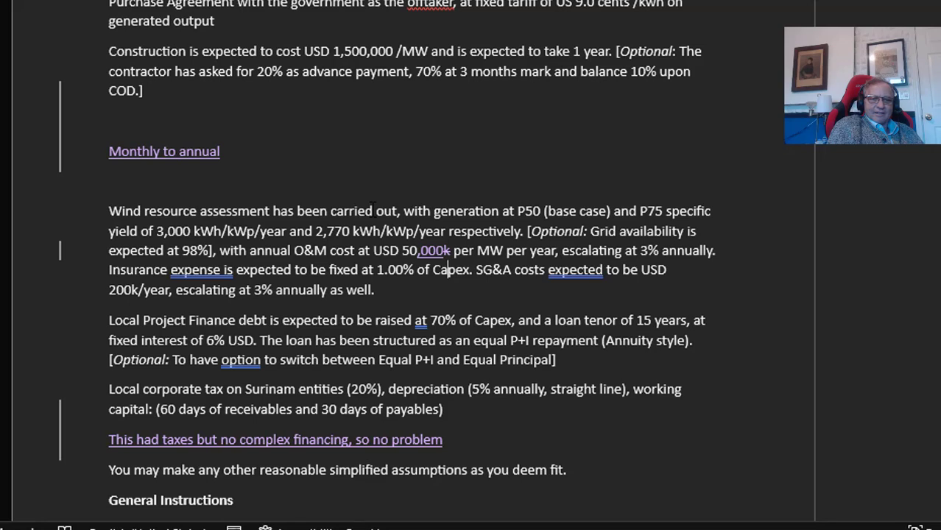
Read the insurance and SG&A cost assumptions and the Local Project Finance debt terms
{"action": "key", "text": "Left"}
{"action": "key", "text": "Left"}
{"action": "key", "text": "Left"}
{"action": "key", "text": "Left"}
{"action": "key", "text": "Left"}
{"action": "key", "text": "Left"}
{"action": "key", "text": "Left"}
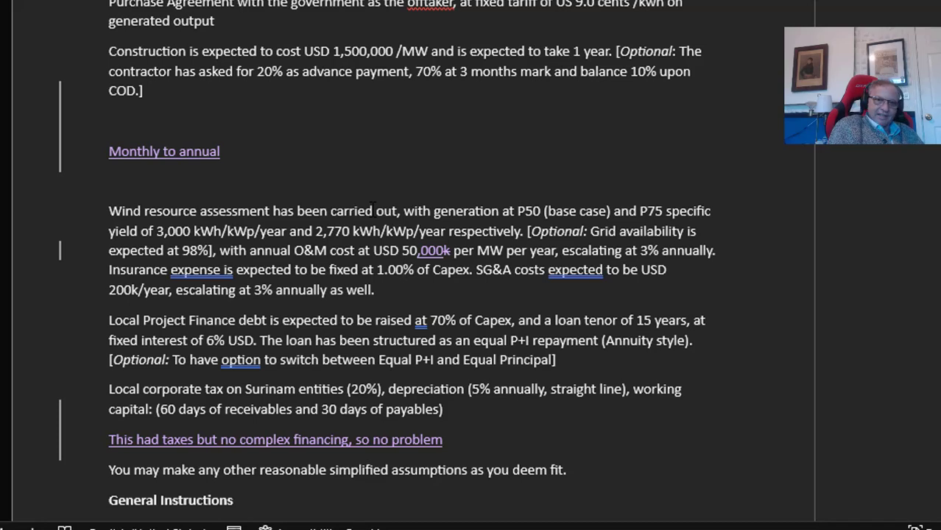
{"action": "key", "text": "Down"}
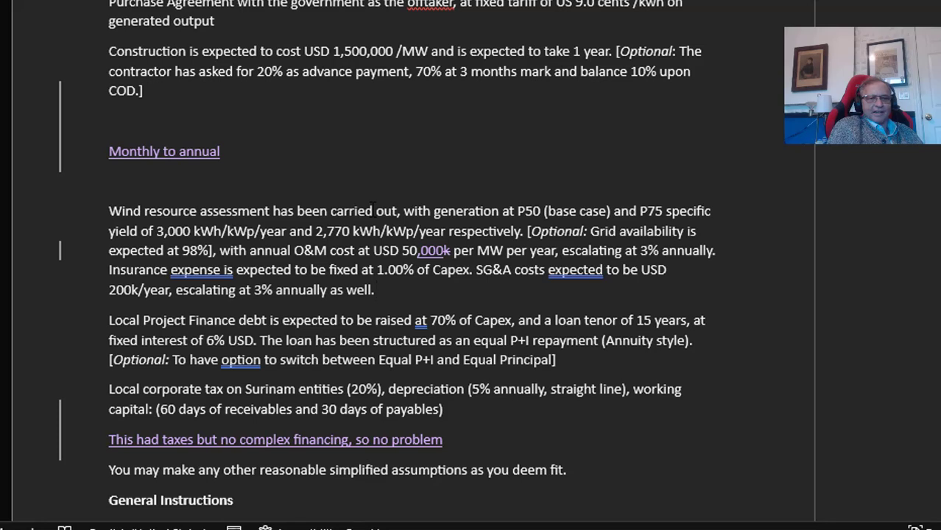
{"action": "key", "text": "Right"}
{"action": "key", "text": "Up"}
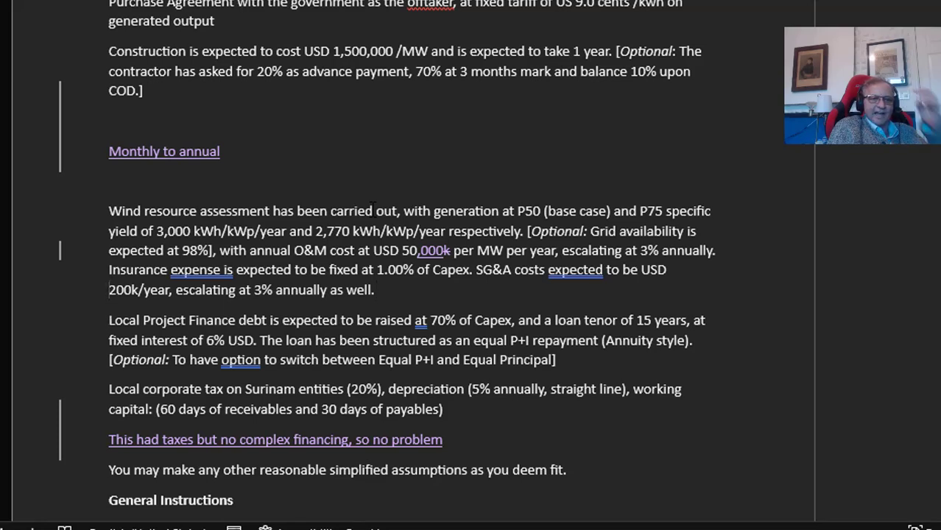
{"action": "key", "text": "Right"}
{"action": "key", "text": "Right"}
{"action": "key", "text": "Right"}
{"action": "key", "text": "Right"}
{"action": "key", "text": "Down"}
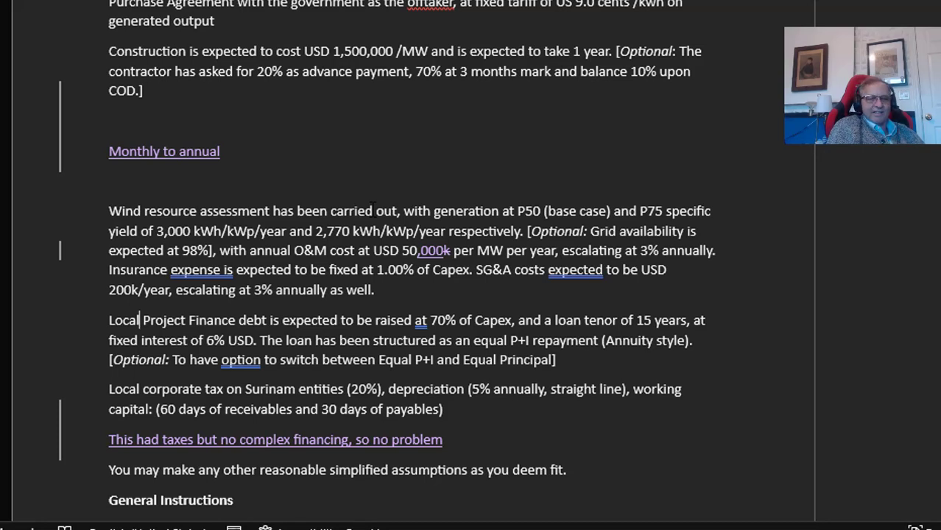
{"action": "key", "text": "Down"}
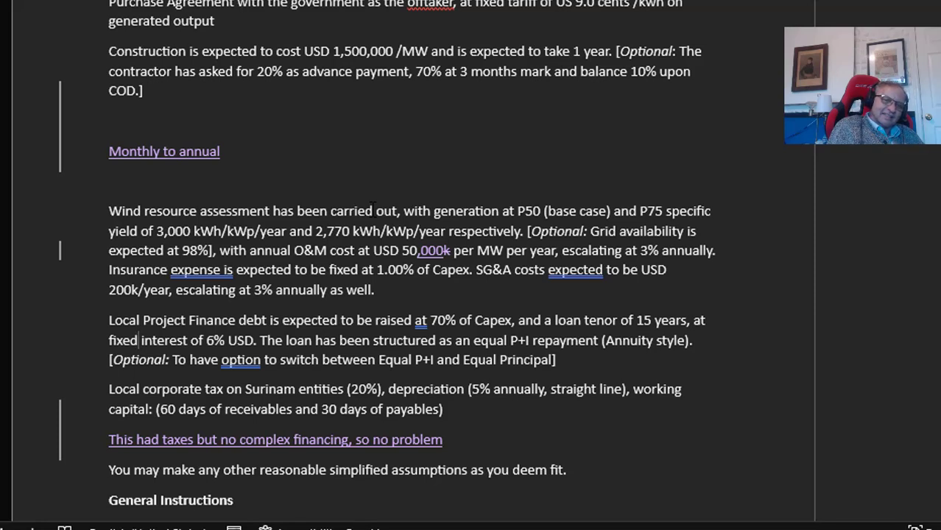
Return to the construction paragraph and review the construction period and the contractor's optional payment schedule
{"action": "key", "text": "Up"}
{"action": "key", "text": "Up"}
{"action": "key", "text": "Up"}
{"action": "key", "text": "Up"}
{"action": "key", "text": "Up"}
{"action": "key", "text": "Up"}
{"action": "key", "text": "Up"}
{"action": "key", "text": "Up"}
{"action": "key", "text": "Up"}
{"action": "key", "text": "Up"}
{"action": "key", "text": "Up"}
{"action": "key", "text": "Up"}
{"action": "key", "text": "Up"}
{"action": "key", "text": "Up"}
{"action": "key", "text": "Up"}
{"action": "key", "text": "Up"}
{"action": "key", "text": "Up"}
{"action": "key", "text": "Up"}
{"action": "key", "text": "Up"}
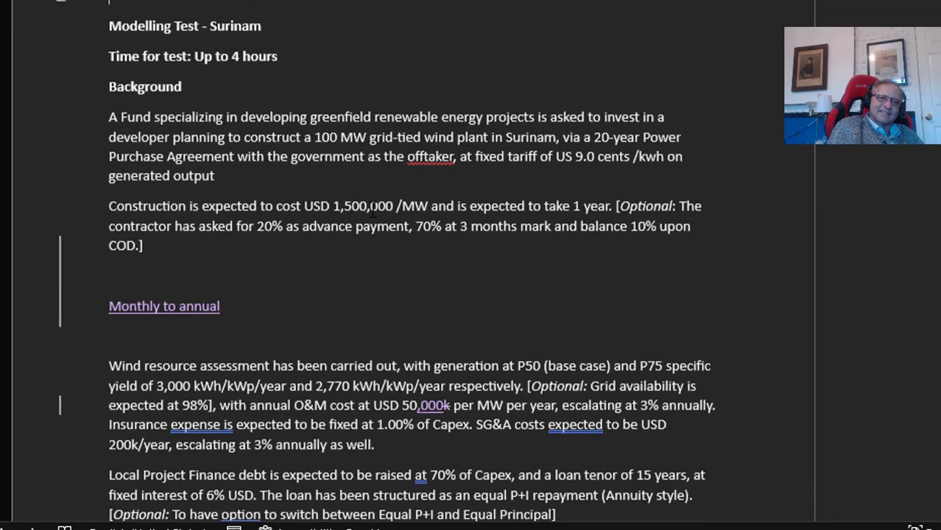
{"action": "key", "text": "Down"}
{"action": "key", "text": "Down"}
{"action": "key", "text": "Down"}
{"action": "key", "text": "Down"}
{"action": "key", "text": "Down"}
{"action": "key", "text": "Down"}
{"action": "key", "text": "Down"}
{"action": "key", "text": "Down"}
{"action": "key", "text": "Down"}
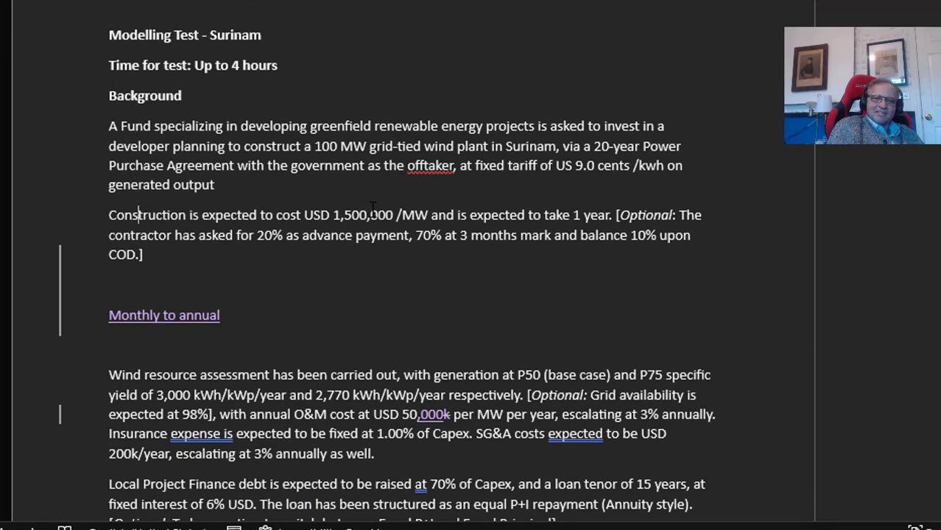
{"action": "key", "text": "Up"}
{"action": "key", "text": "Up"}
{"action": "key", "text": "Down"}
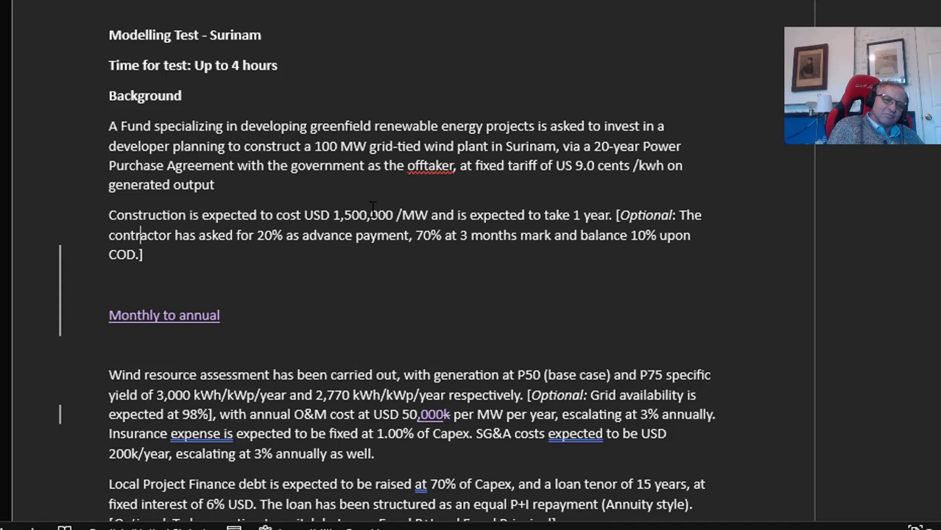
Review the wind resource, operating cost, debt and tax assumptions from the construction paragraph down to the General Instructions
{"action": "key", "text": "Down"}
{"action": "key", "text": "Down"}
{"action": "key", "text": "Down"}
{"action": "key", "text": "Down"}
{"action": "key", "text": "Up"}
{"action": "key", "text": "Up"}
{"action": "key", "text": "Right"}
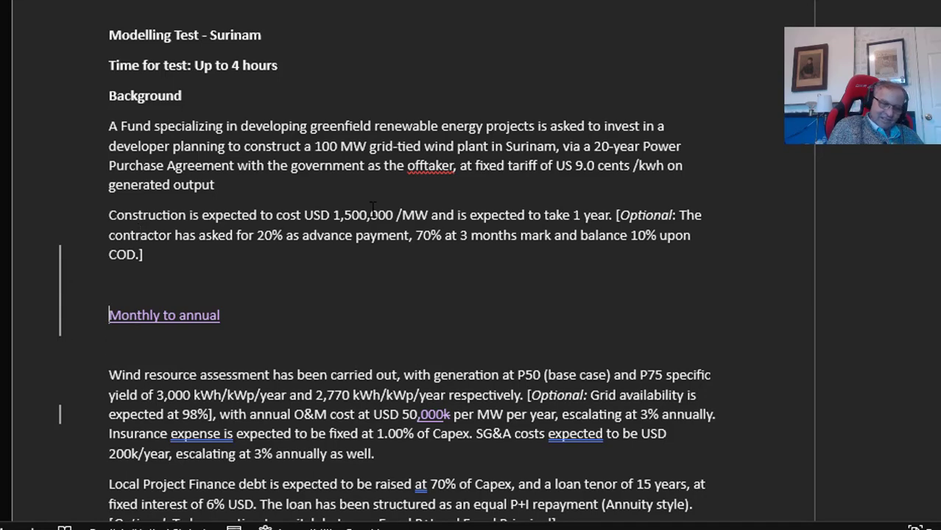
{"action": "key", "text": "Down"}
{"action": "key", "text": "Down"}
{"action": "key", "text": "Down"}
{"action": "key", "text": "Down"}
{"action": "key", "text": "Down"}
{"action": "key", "text": "Down"}
{"action": "key", "text": "Down"}
{"action": "key", "text": "Down"}
{"action": "key", "text": "Down"}
{"action": "key", "text": "Down"}
{"action": "key", "text": "Down"}
{"action": "key", "text": "Down"}
{"action": "key", "text": "Down"}
{"action": "key", "text": "Down"}
{"action": "key", "text": "Down"}
{"action": "key", "text": "Down"}
{"action": "key", "text": "Down"}
{"action": "key", "text": "Down"}
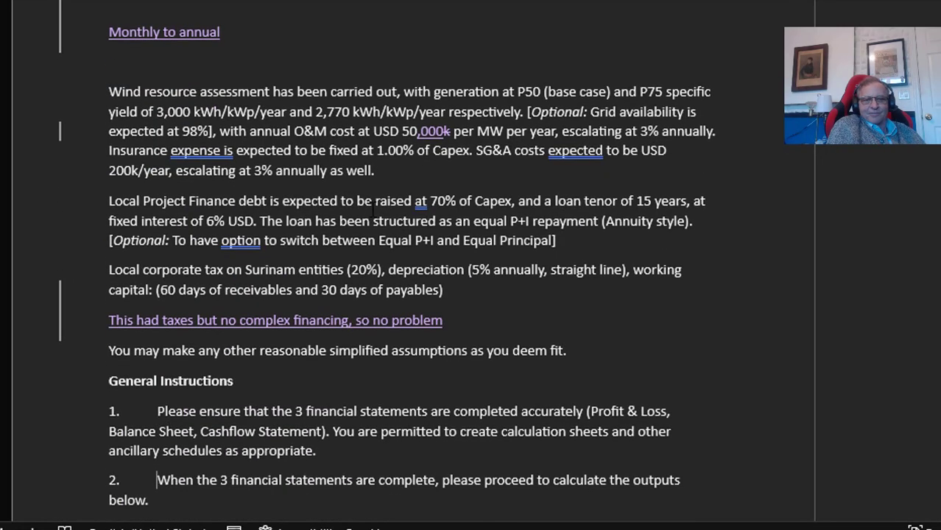
Return to the Local Project Finance debt paragraph and read its debt share, tenor, interest and repayment terms
{"action": "key", "text": "Up"}
{"action": "key", "text": "Up"}
{"action": "key", "text": "Up"}
{"action": "key", "text": "Up"}
{"action": "key", "text": "Up"}
{"action": "key", "text": "Up"}
{"action": "key", "text": "Up"}
{"action": "key", "text": "Up"}
{"action": "key", "text": "Up"}
{"action": "key", "text": "Up"}
{"action": "key", "text": "Up"}
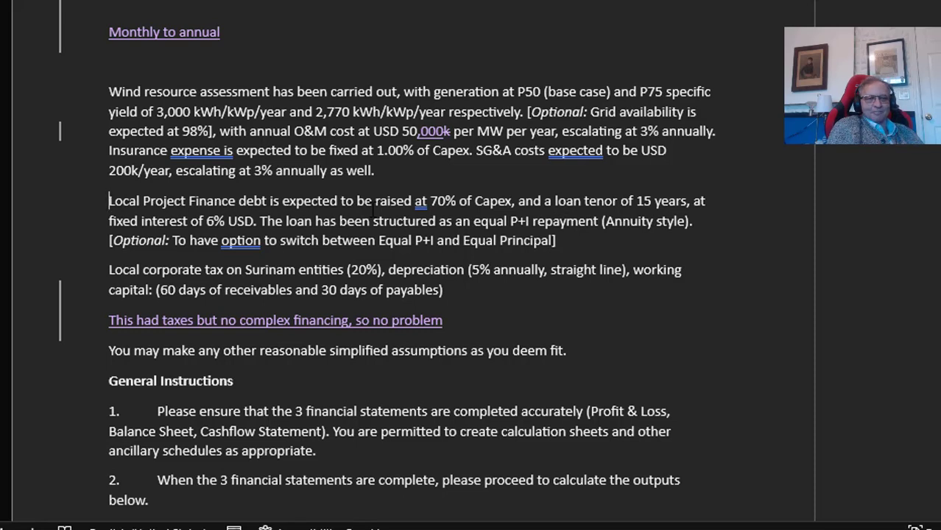
Read the corporate tax, depreciation and working capital assumptions and continue through the numbered General Instructions
{"action": "key", "text": "Down"}
{"action": "key", "text": "Down"}
{"action": "key", "text": "Down"}
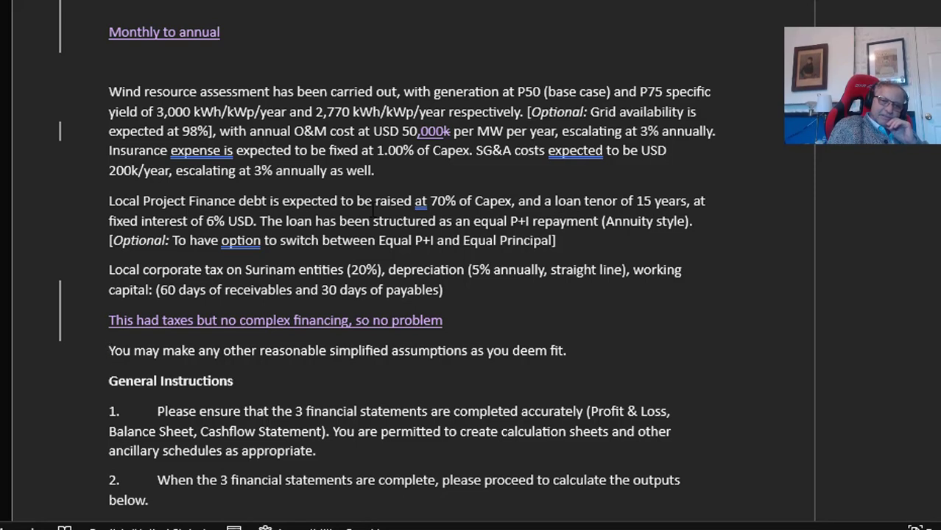
{"action": "key", "text": "Down"}
{"action": "key", "text": "Down"}
{"action": "key", "text": "Down"}
{"action": "key", "text": "Down"}
{"action": "key", "text": "Down"}
{"action": "key", "text": "Down"}
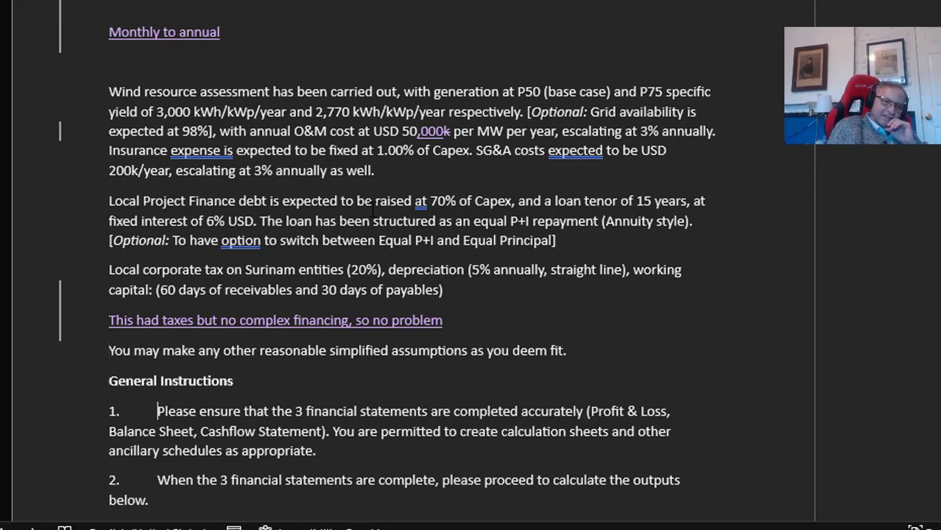
{"action": "key", "text": "Down"}
{"action": "key", "text": "Down"}
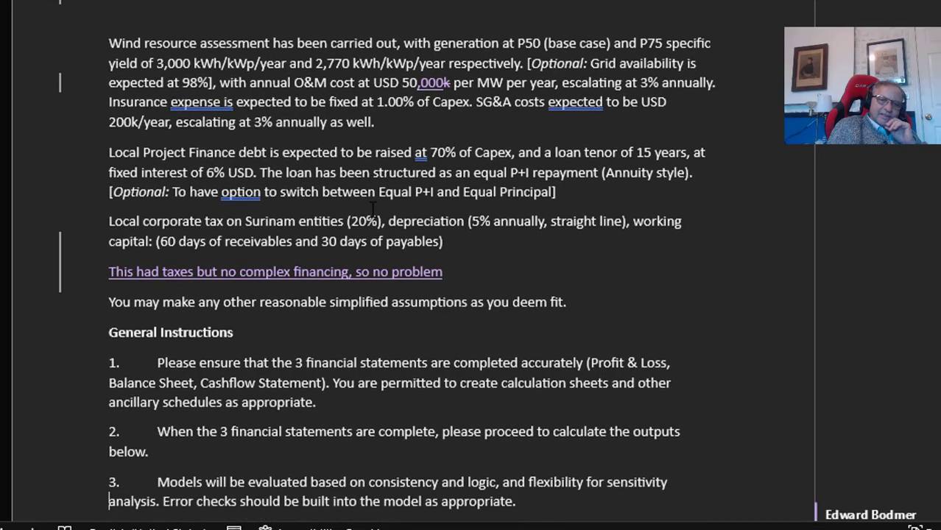
Return to the General Instructions heading and review the requirement to complete the three financial statements
{"action": "key", "text": "Up"}
{"action": "key", "text": "Up"}
{"action": "key", "text": "Up"}
{"action": "key", "text": "Up"}
{"action": "key", "text": "Up"}
{"action": "key", "text": "Up"}
{"action": "key", "text": "Up"}
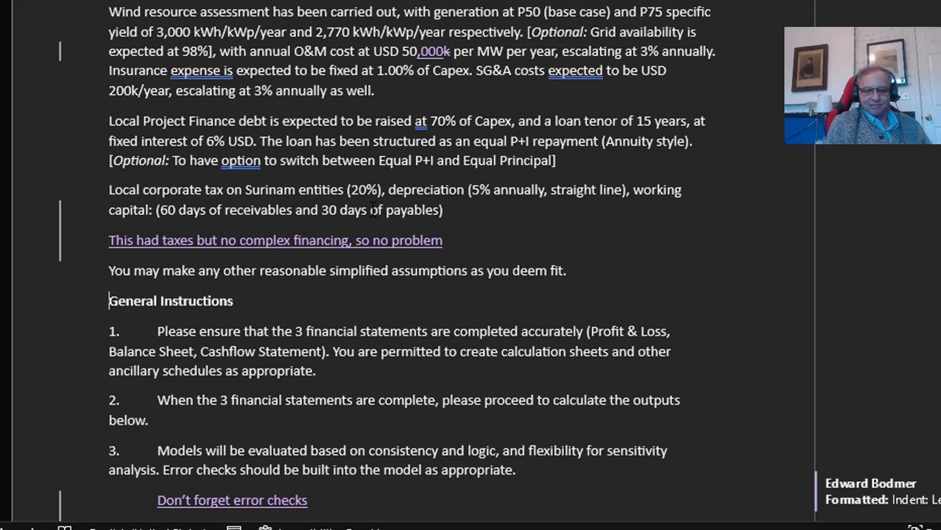
{"action": "key", "text": "Right"}
{"action": "key", "text": "Right"}
{"action": "key", "text": "Right"}
{"action": "key", "text": "Right"}
{"action": "key", "text": "Right"}
{"action": "key", "text": "Right"}
{"action": "key", "text": "Right"}
{"action": "key", "text": "Right"}
{"action": "key", "text": "Right"}
{"action": "key", "text": "Right"}
{"action": "key", "text": "Right"}
{"action": "key", "text": "Right"}
{"action": "key", "text": "Right"}
{"action": "key", "text": "Right"}
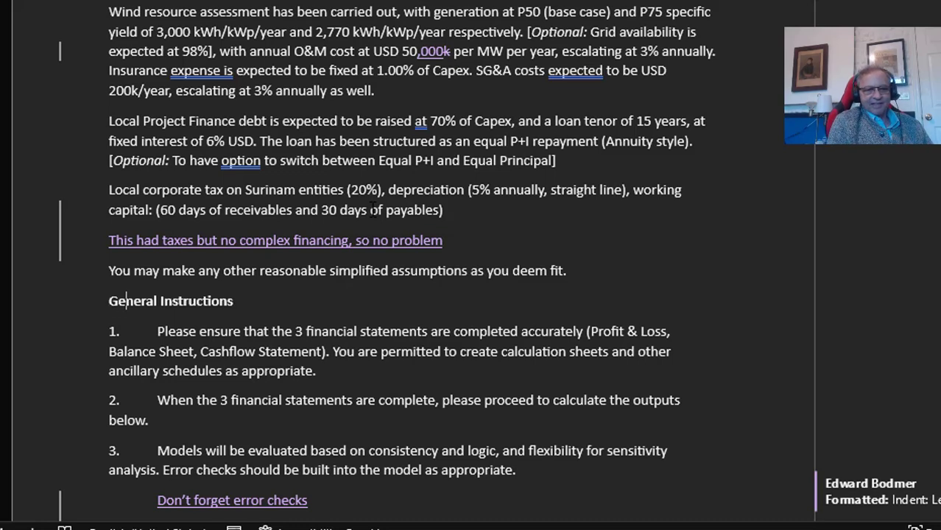
{"action": "key", "text": "Right"}
{"action": "key", "text": "Right"}
{"action": "key", "text": "Right"}
{"action": "key", "text": "Right"}
{"action": "key", "text": "Right"}
{"action": "key", "text": "Right"}
{"action": "key", "text": "Right"}
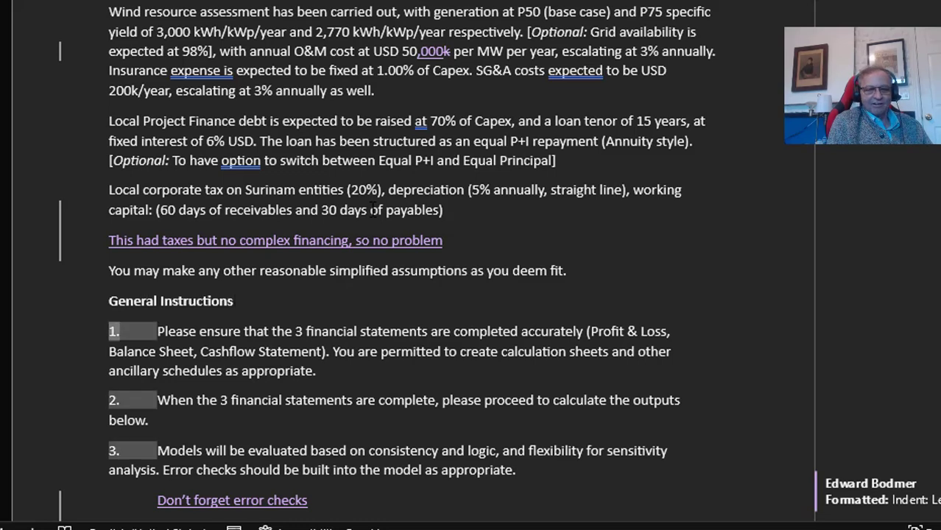
Select the words "Error checks should" in instruction 3 to point out the error check requirement
{"action": "key", "text": "Down"}
{"action": "key", "text": "Down"}
{"action": "key", "text": "Down"}
{"action": "key", "text": "Down"}
{"action": "key", "text": "Down"}
{"action": "key", "text": "Down"}
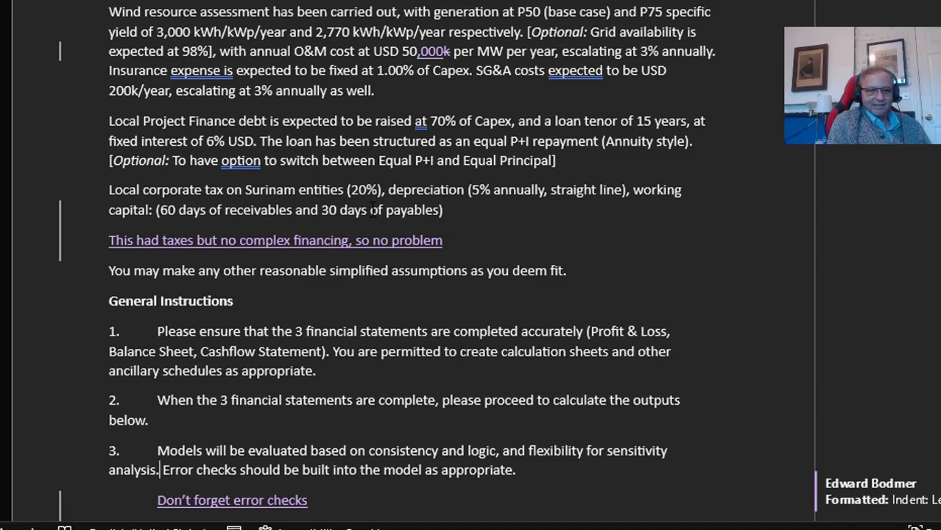
{"action": "key", "text": "Right"}
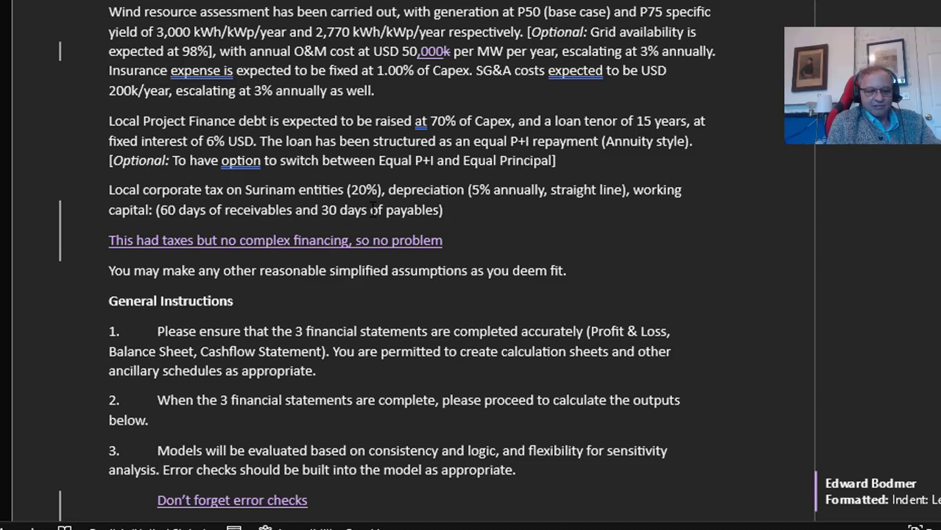
{"action": "key", "text": "shift+Right"}
{"action": "key", "text": "shift+Right"}
{"action": "key", "text": "shift+Right"}
{"action": "key", "text": "shift+Right"}
{"action": "key", "text": "shift+Right"}
{"action": "key", "text": "shift+Right"}
{"action": "key", "text": "shift+Right"}
{"action": "key", "text": "shift+Right"}
{"action": "key", "text": "shift+Right"}
{"action": "key", "text": "shift+Right"}
{"action": "key", "text": "shift+Right"}
{"action": "key", "text": "shift+Right"}
{"action": "key", "text": "shift+Right"}
{"action": "key", "text": "shift+Right"}
{"action": "key", "text": "shift+Right"}
{"action": "key", "text": "shift+Right"}
{"action": "key", "text": "shift+Right"}
{"action": "key", "text": "shift+Right"}
{"action": "key", "text": "shift+Right"}
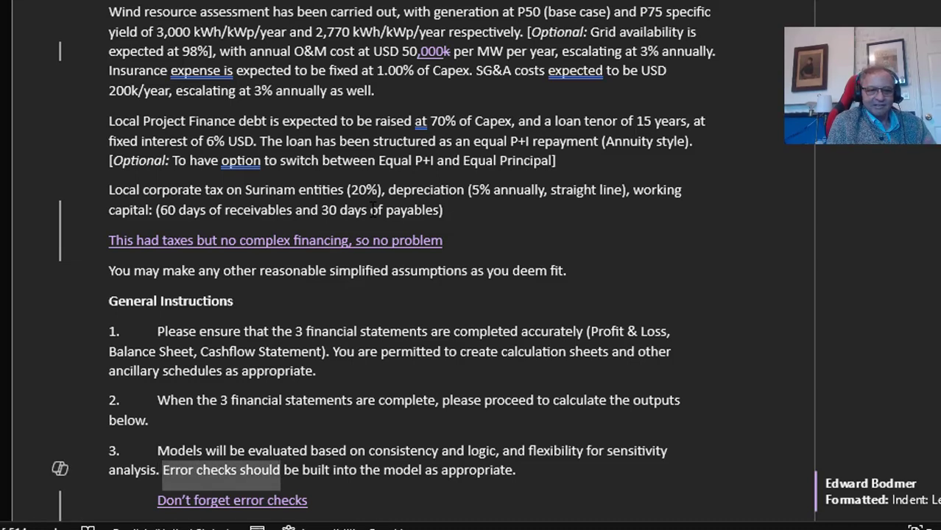
Insert three blank lines above the Outputs heading, after the "Don't forget error checks" note
{"action": "key", "text": "ctrl+End"}
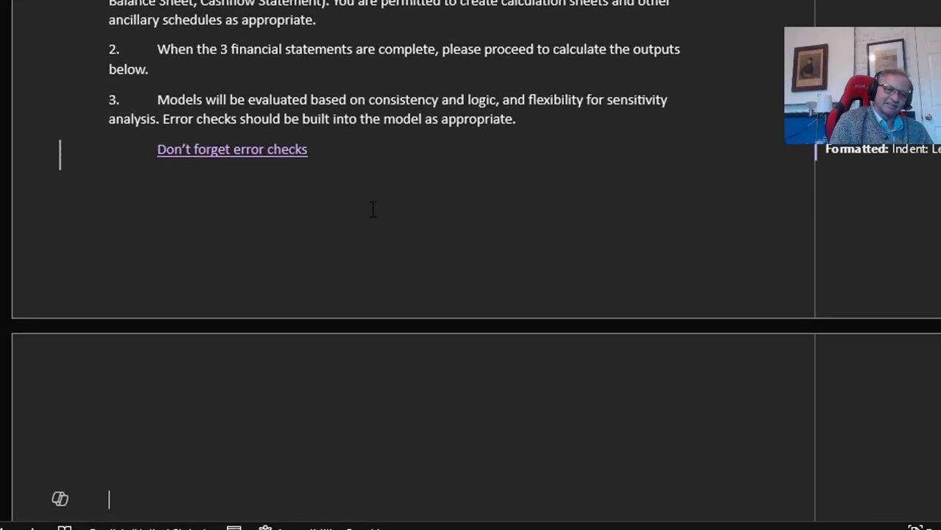
{"action": "key", "text": "Up"}
{"action": "key", "text": "Up"}
{"action": "key", "text": "Up"}
{"action": "key", "text": "Up"}
{"action": "key", "text": "Up"}
{"action": "key", "text": "Up"}
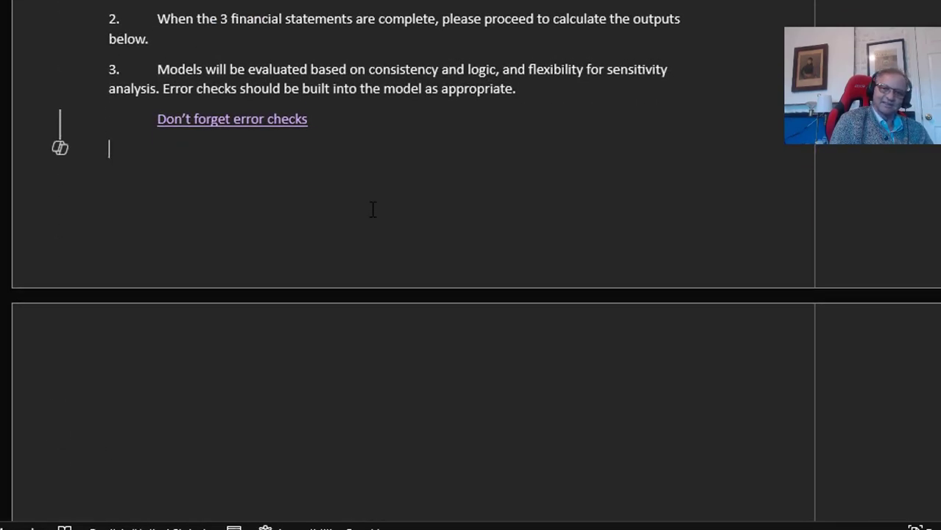
{"action": "key", "text": "Down"}
{"action": "key", "text": "Down"}
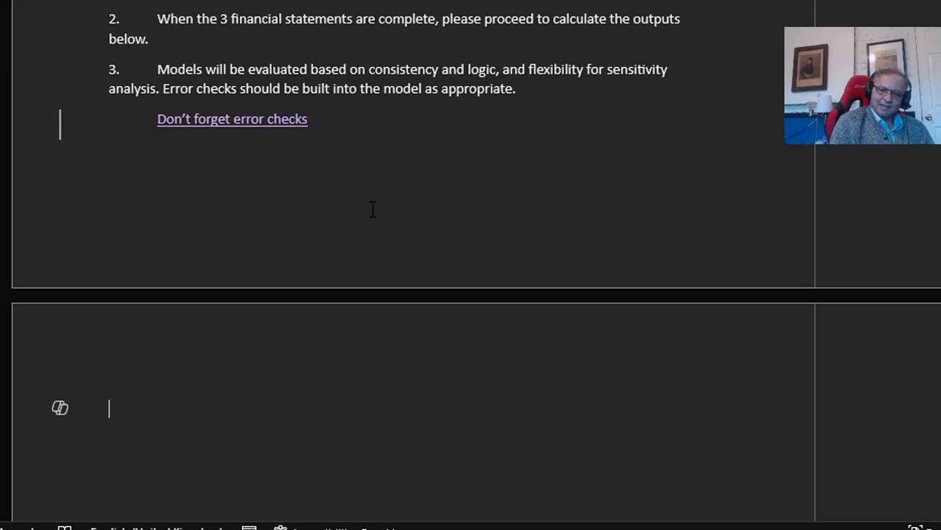
{"action": "key", "text": "Return"}
{"action": "key", "text": "Return"}
{"action": "key", "text": "Return"}
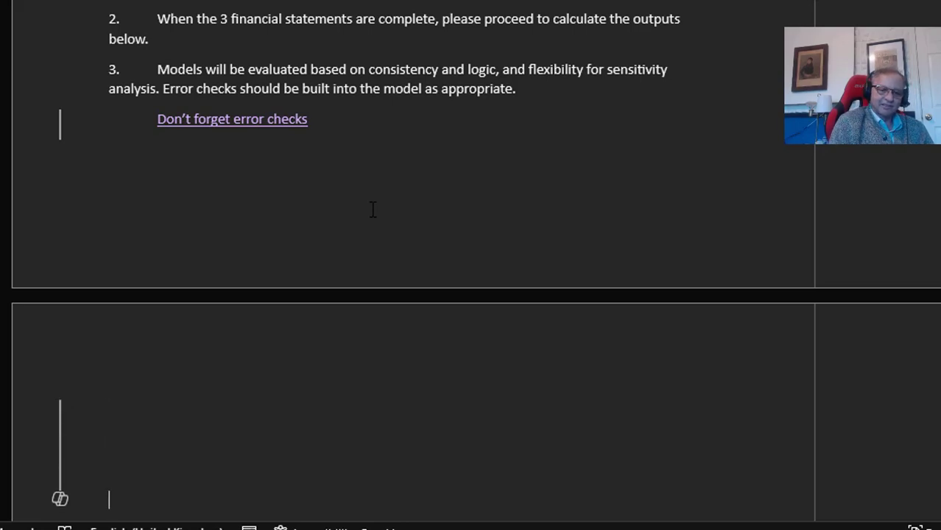
Review the Outputs list, including the IRR measures, the money multiple and the exit IRR notes
{"action": "scroll", "coordinate": [373, 209], "scroll_direction": "down", "scroll_amount": 6}
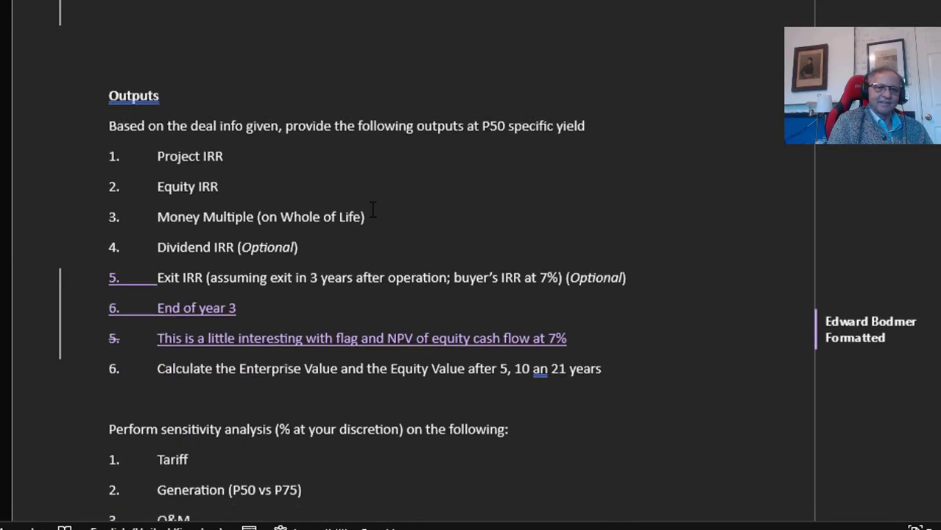
{"action": "key", "text": "Up"}
{"action": "key", "text": "Up"}
{"action": "key", "text": "Up"}
{"action": "key", "text": "Up"}
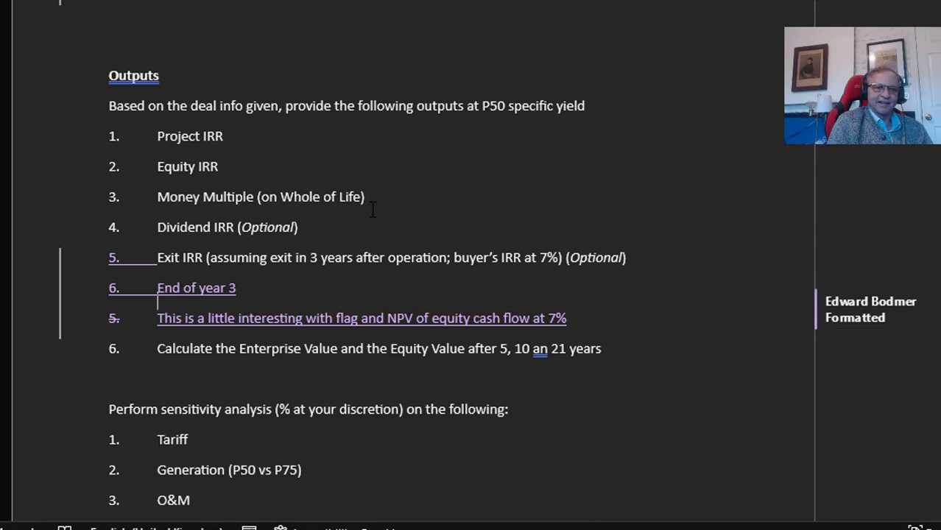
{"action": "key", "text": "Up"}
{"action": "key", "text": "Up"}
{"action": "key", "text": "Up"}
{"action": "key", "text": "Up"}
{"action": "key", "text": "Up"}
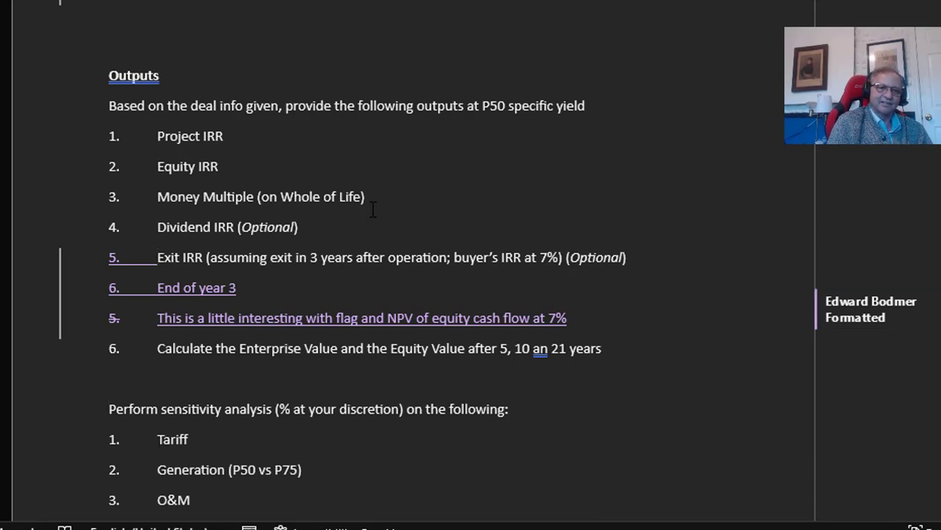
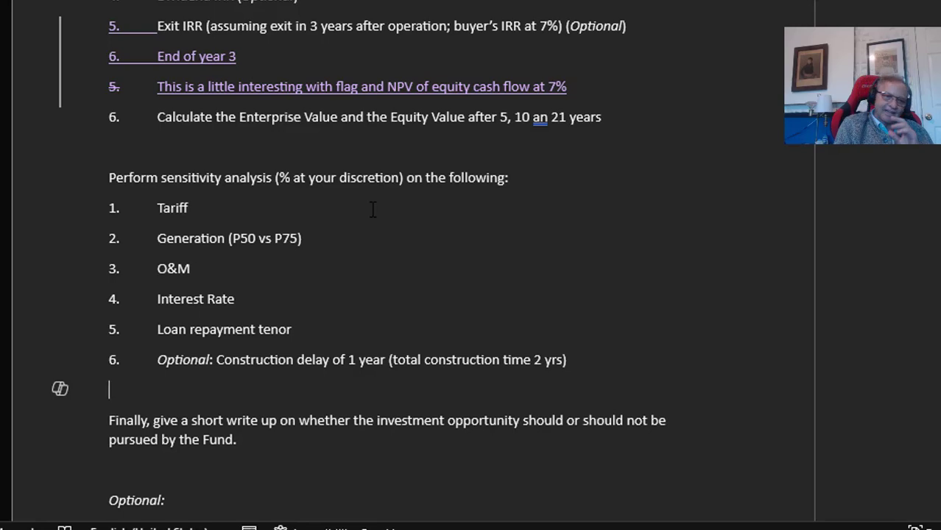
Read the request for a short investment write-up below the sensitivity list and continue to the optional section
{"action": "key", "text": "Down"}
{"action": "key", "text": "Down"}
{"action": "key", "text": "Down"}
{"action": "key", "text": "Down"}
{"action": "key", "text": "Down"}
{"action": "key", "text": "Down"}
{"action": "key", "text": "Down"}
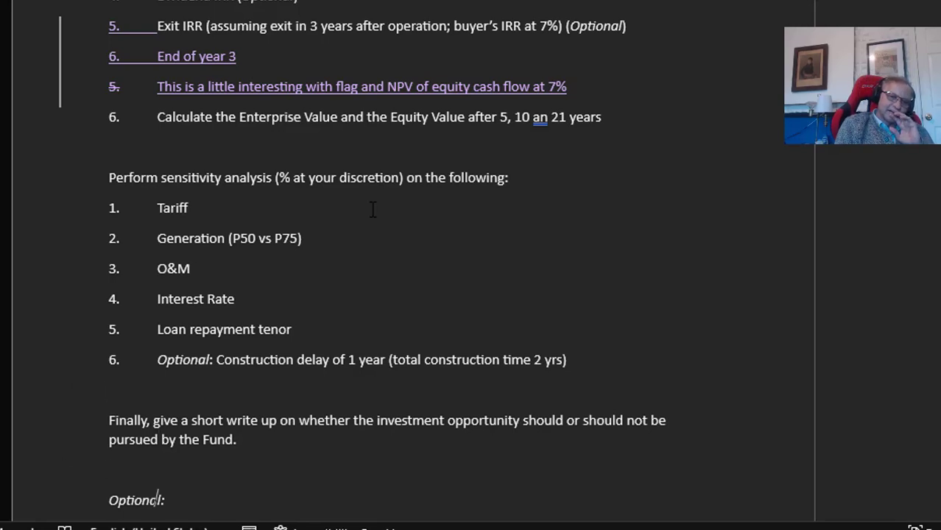
{"action": "key", "text": "Down"}
{"action": "key", "text": "Down"}
{"action": "key", "text": "Down"}
Examine the optional WACC and COE task with its bond yield, beta and risk premium inputs
{"action": "key", "text": "Up"}
{"action": "key", "text": "Up"}
{"action": "key", "text": "Up"}
{"action": "key", "text": "Up"}
{"action": "key", "text": "Up"}
{"action": "key", "text": "Up"}
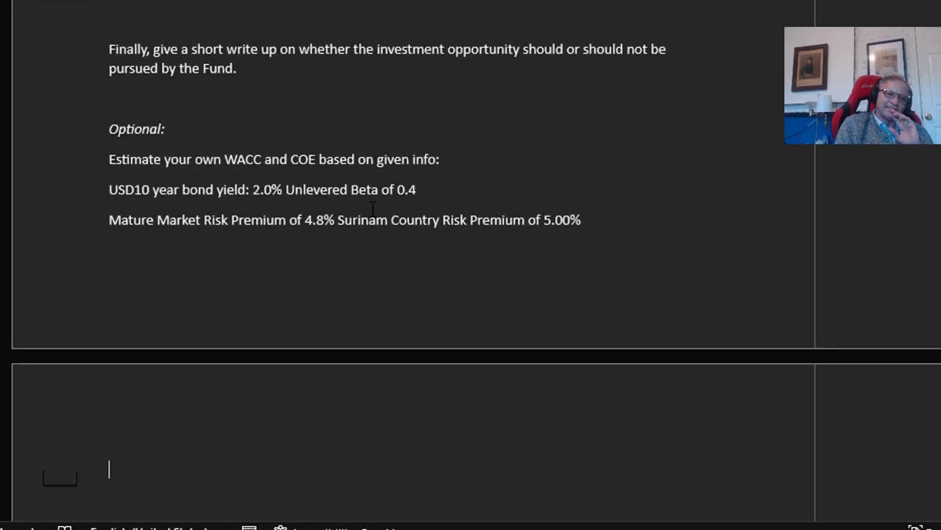
{"action": "key", "text": "Up"}
{"action": "key", "text": "Down"}
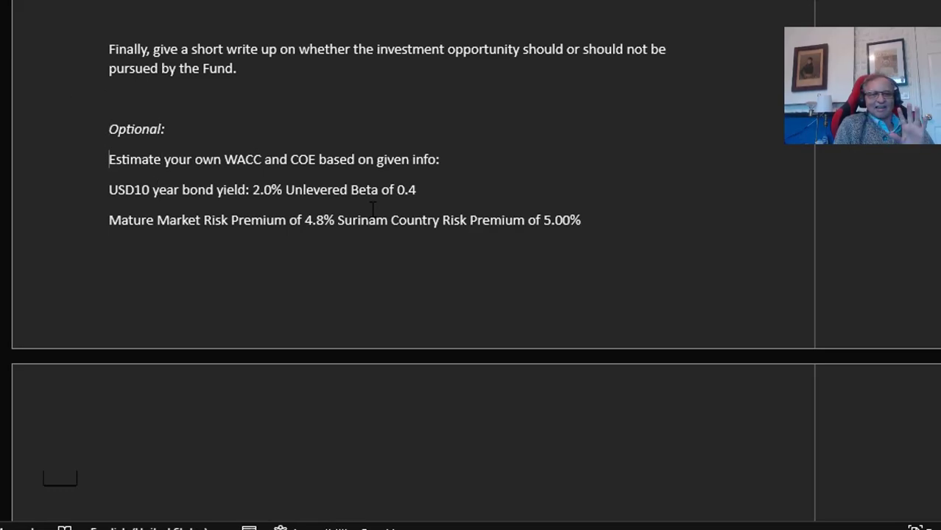
{"action": "key", "text": "Down"}
{"action": "key", "text": "Down"}
{"action": "key", "text": "Down"}
{"action": "key", "text": "Down"}
{"action": "key", "text": "Down"}
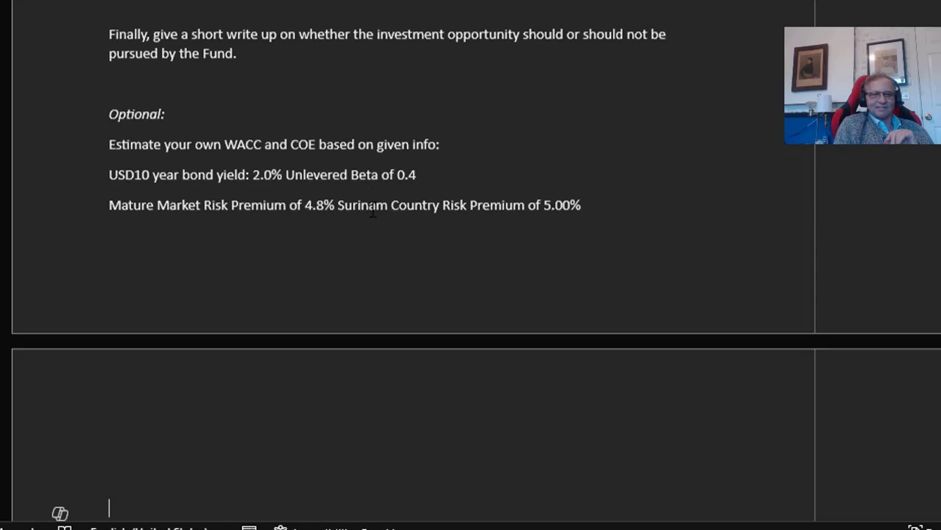
{"action": "key", "text": "Down"}
{"action": "key", "text": "Down"}
{"action": "key", "text": "Up"}
{"action": "key", "text": "Up"}
{"action": "key", "text": "Up"}
{"action": "key", "text": "Up"}
{"action": "key", "text": "Up"}
{"action": "key", "text": "Up"}
{"action": "key", "text": "Up"}
{"action": "key", "text": "Up"}
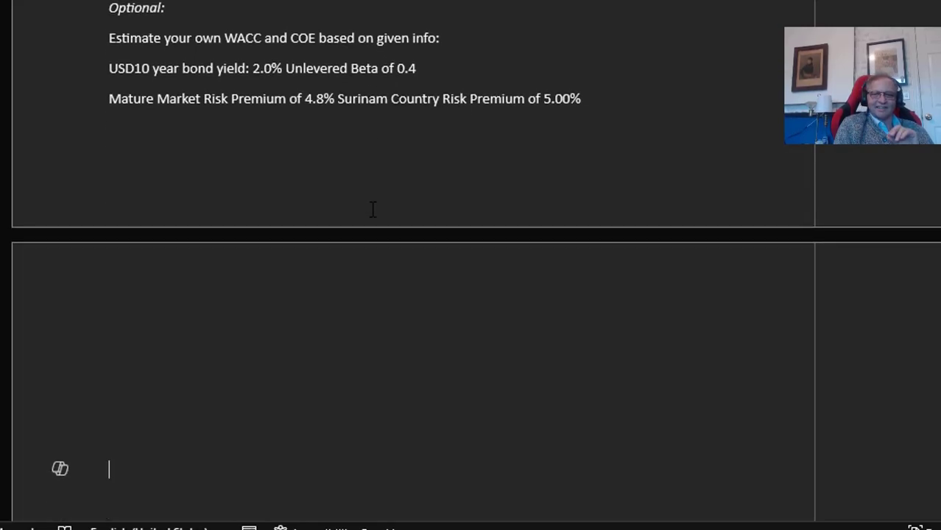
Return to the start of the modelling test and switch to the Surinam Wind workbook in Excel
{"action": "scroll", "coordinate": [372, 210], "scroll_direction": "up", "scroll_amount": 15}
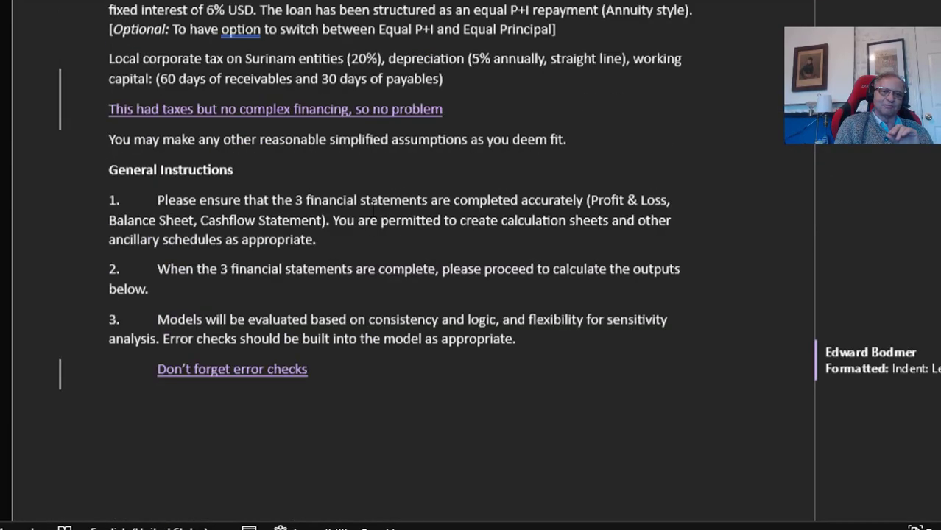
{"action": "scroll", "coordinate": [372, 210], "scroll_direction": "up", "scroll_amount": 2}
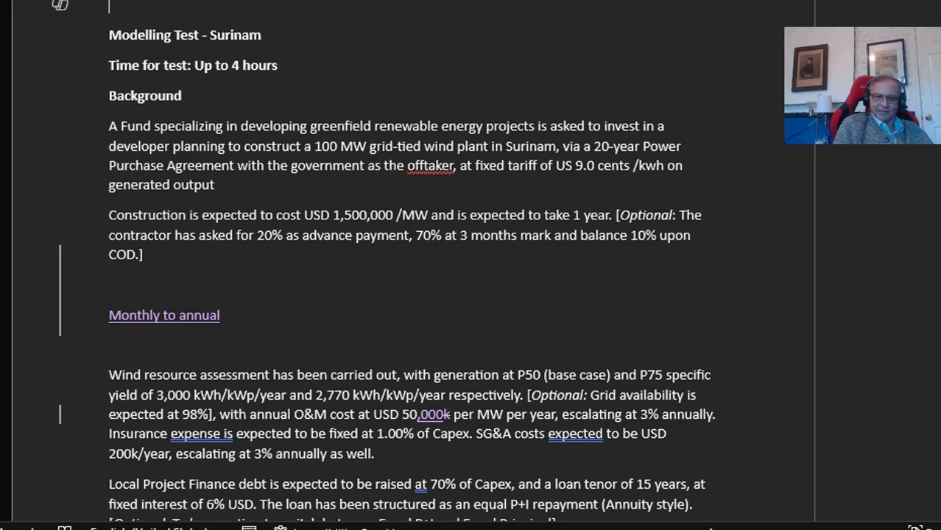
{"action": "mouse_move", "coordinate": [693, 528]}
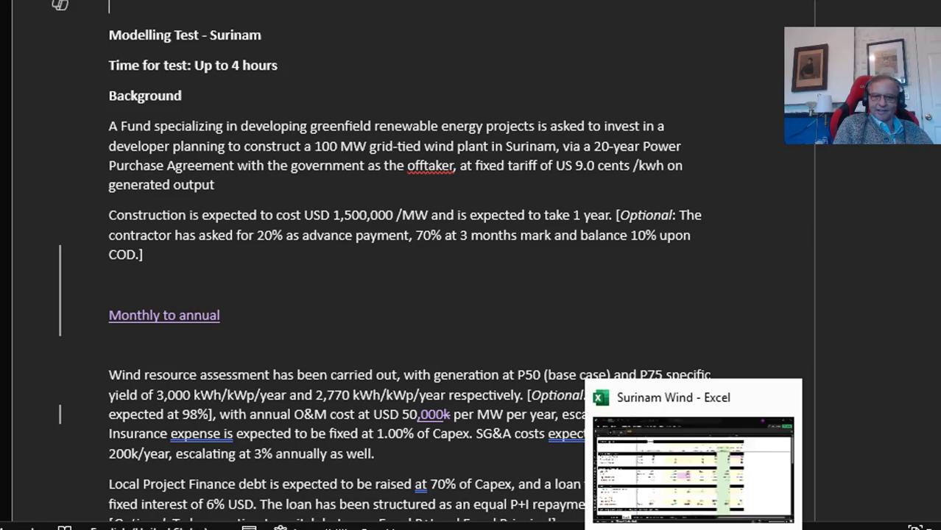
{"action": "left_click", "coordinate": [657, 475]}
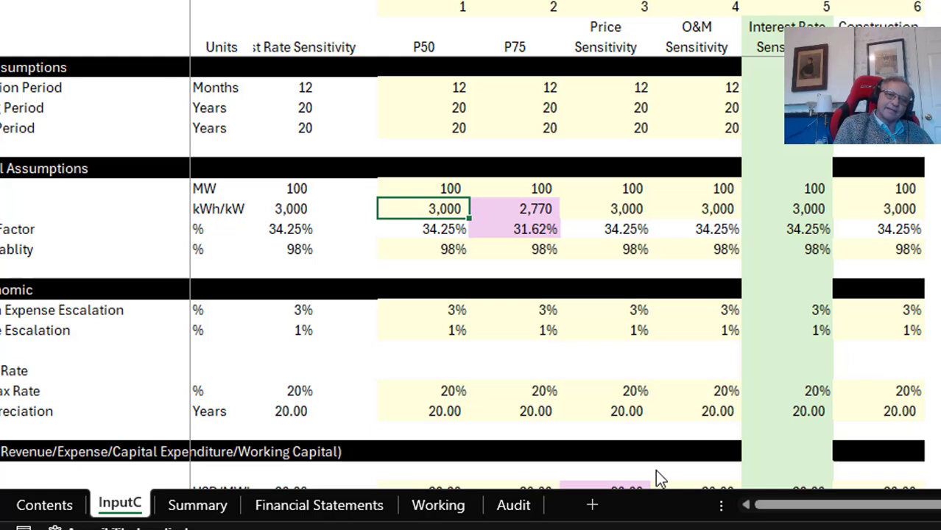
Examine the P50 scenario's timeline and operational assumptions on the InputC sheet
{"action": "key", "text": "Up"}
{"action": "key", "text": "Up"}
{"action": "key", "text": "Up"}
{"action": "key", "text": "Up"}
{"action": "key", "text": "Up"}
{"action": "key", "text": "Up"}
{"action": "key", "text": "Up"}
{"action": "key", "text": "Up"}
{"action": "key", "text": "Up"}
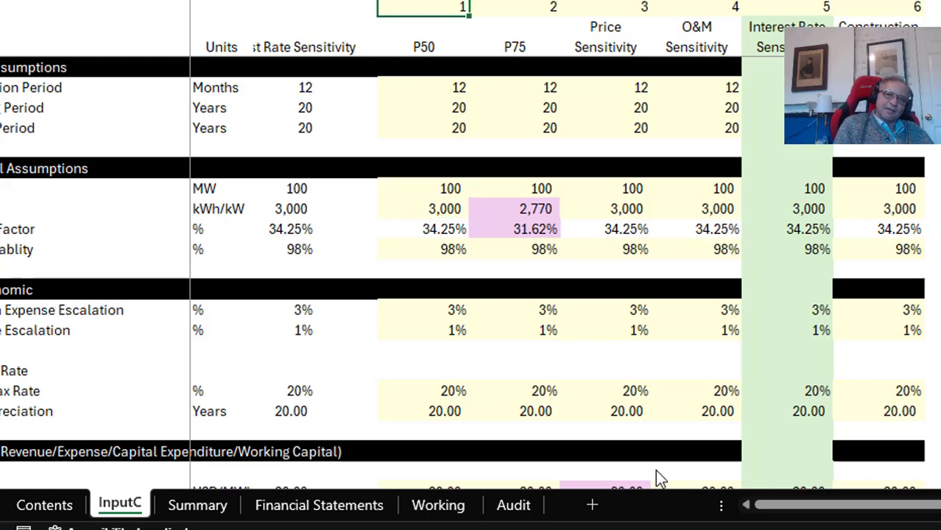
{"action": "key", "text": "Down"}
{"action": "key", "text": "Down"}
{"action": "key", "text": "Down"}
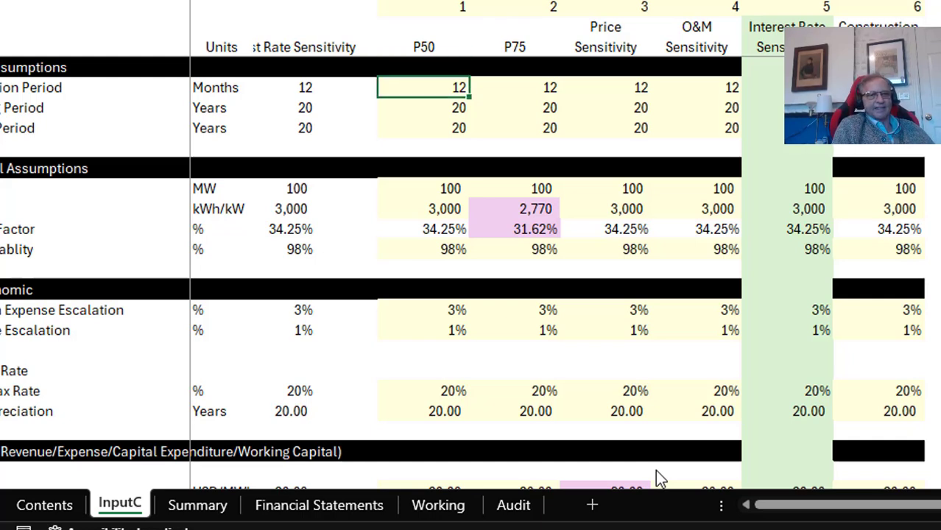
{"action": "key", "text": "Down"}
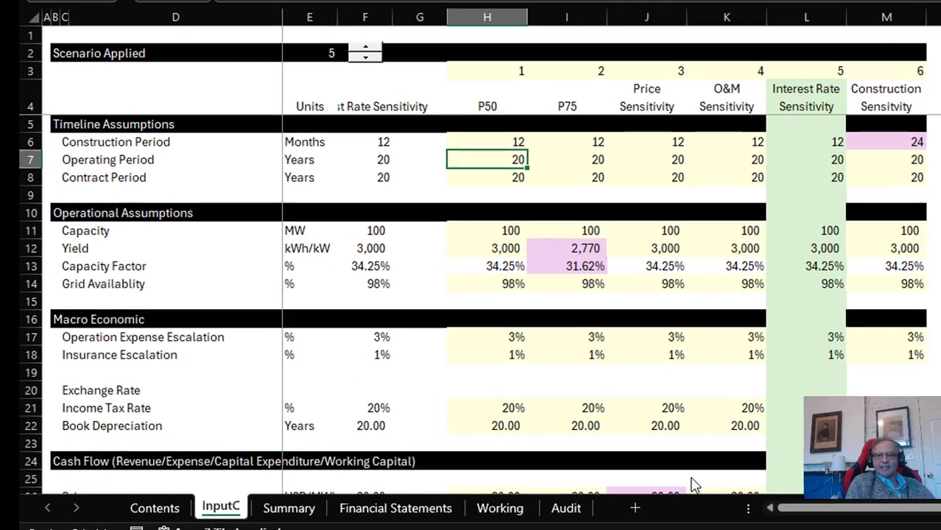
Insert a blank column between the Interest Rate Sensitivity and Construction Sensitivity scenarios on InputC
{"action": "key", "text": "Right"}
{"action": "key", "text": "Right"}
{"action": "key", "text": "Right"}
{"action": "key", "text": "Right"}
{"action": "key", "text": "Right"}
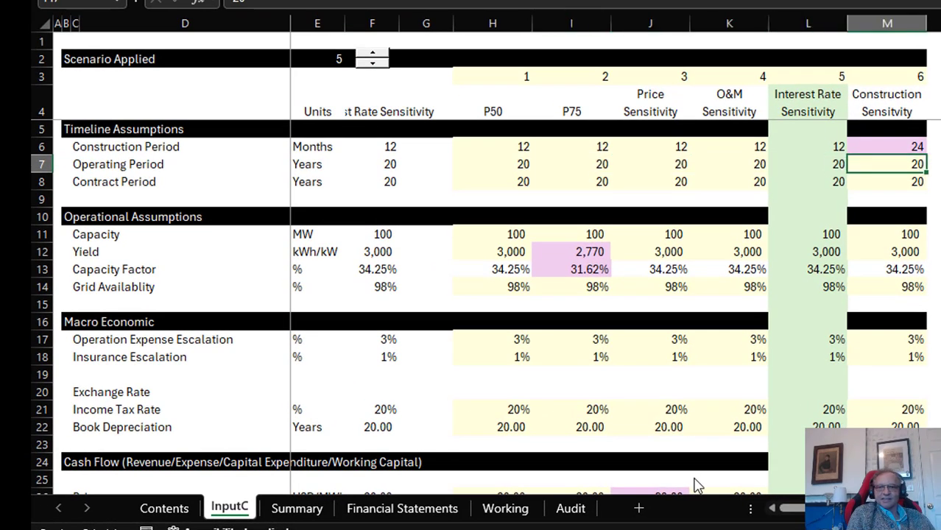
{"action": "key", "text": "Left"}
{"action": "key", "text": "Right"}
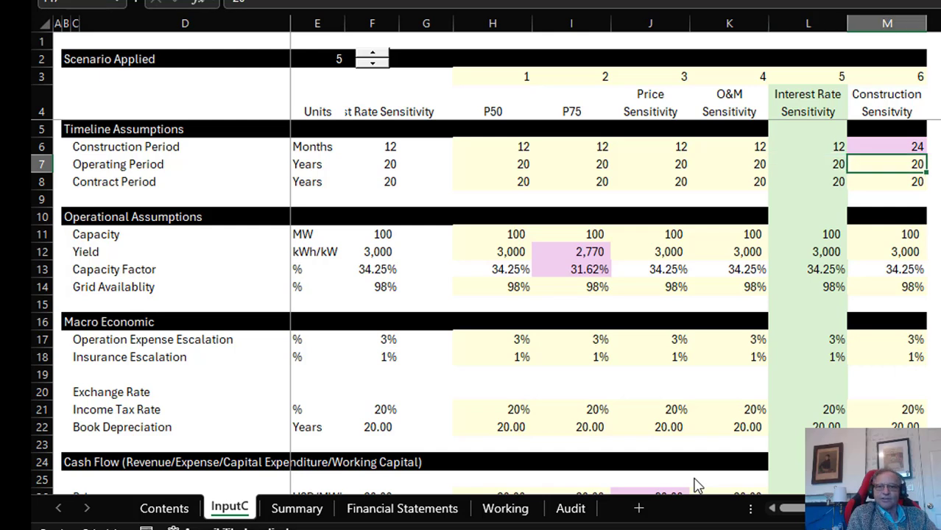
{"action": "key", "text": "ctrl+space"}
{"action": "key", "text": "ctrl+shift+plus"}
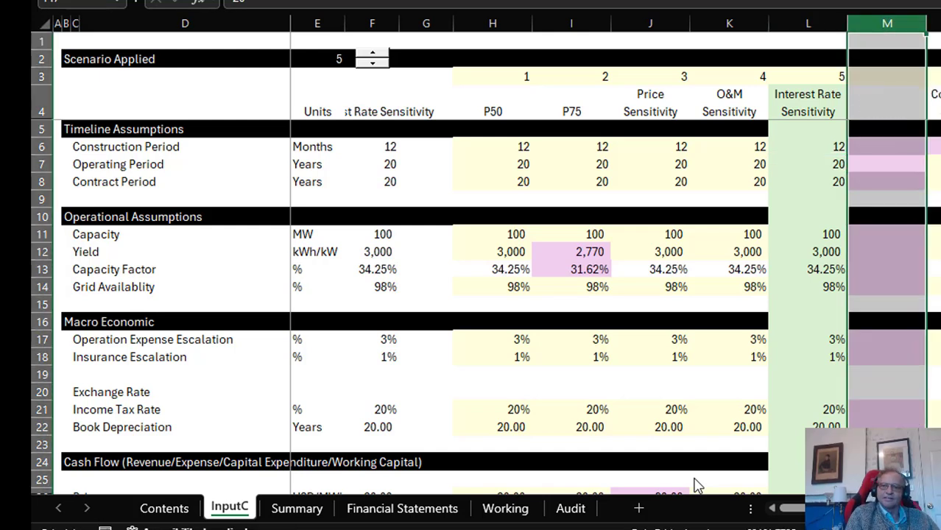
Enter the heading "Tenure Sensitivity" in row 4 of the new scenario column
{"action": "key", "text": "Up"}
{"action": "key", "text": "Up"}
{"action": "key", "text": "Up"}
{"action": "key", "text": "Up"}
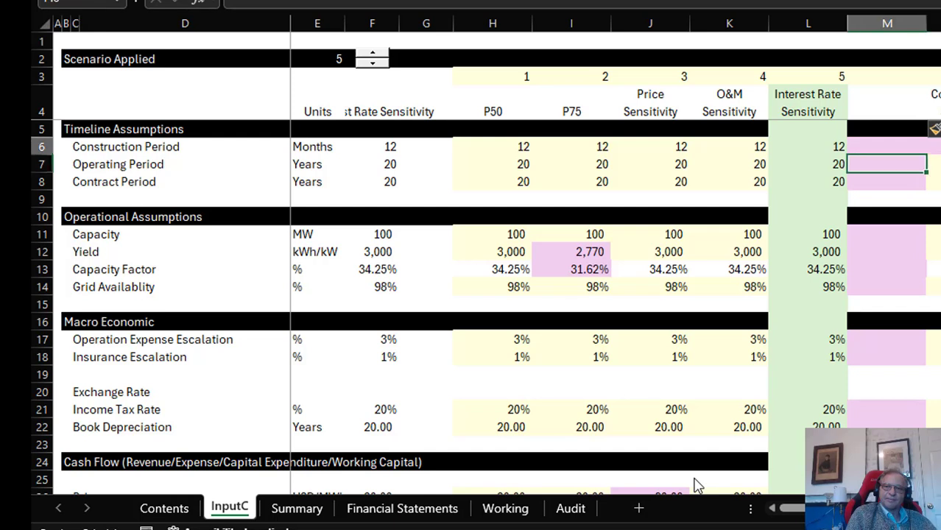
{"action": "key", "text": "Down"}
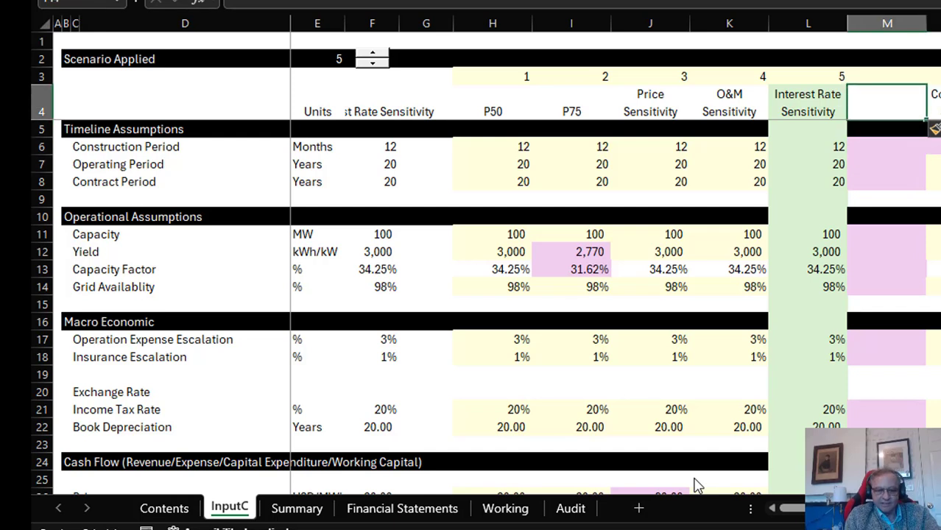
{"action": "type", "text": "Tenu"}
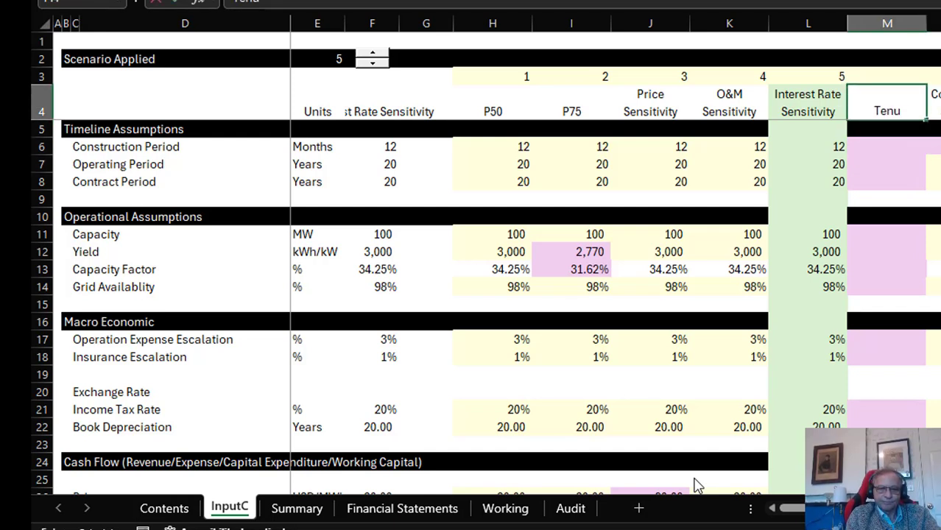
{"action": "type", "text": "re Sensitivity"}
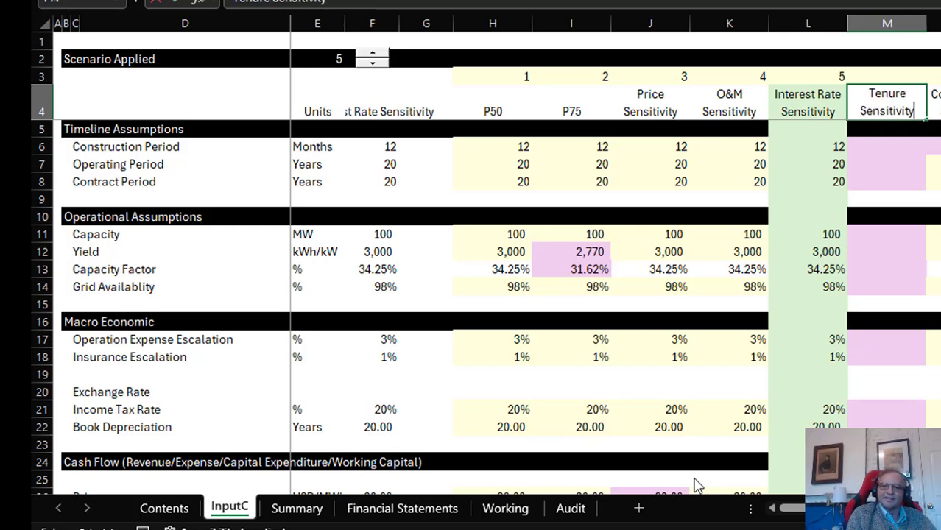
{"action": "key", "text": "Return"}
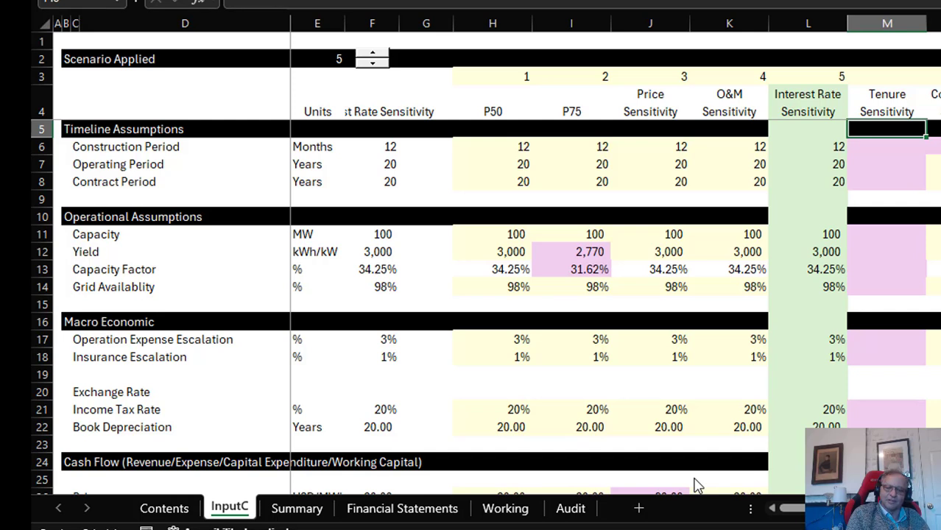
Examine the P50 inputs from the construction period through cash flow and S-curve down to the debt tenor and repayment flags
{"action": "key", "text": "Down"}
{"action": "key", "text": "Left"}
{"action": "key", "text": "Left"}
{"action": "key", "text": "Left"}
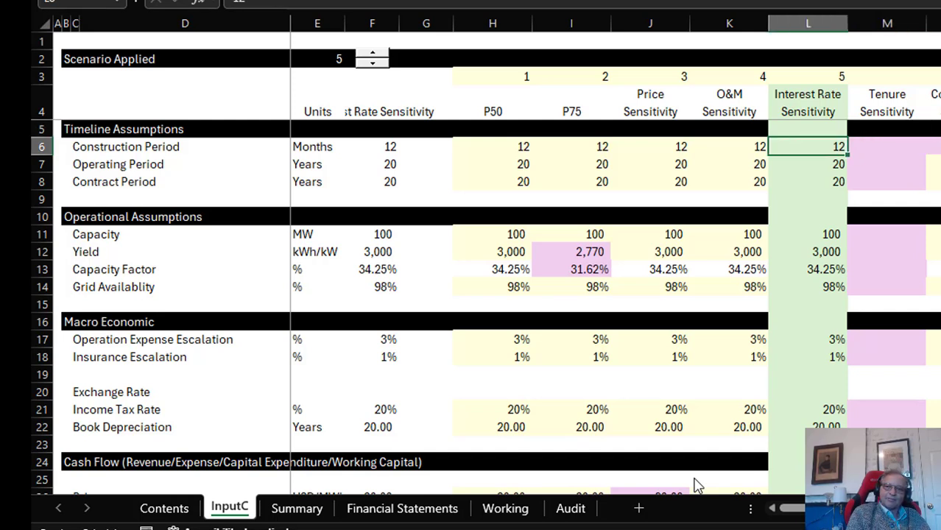
{"action": "key", "text": "Left"}
{"action": "key", "text": "Left"}
{"action": "key", "text": "Left"}
{"action": "key", "text": "Left"}
{"action": "key", "text": "Right"}
{"action": "key", "text": "Right"}
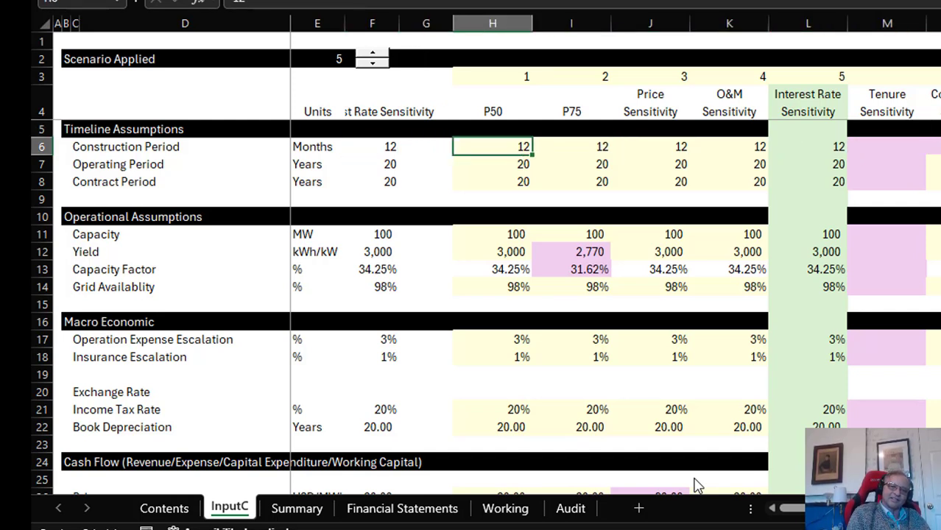
{"action": "key", "text": "Down"}
{"action": "key", "text": "Down"}
{"action": "key", "text": "Down"}
{"action": "key", "text": "Down"}
{"action": "key", "text": "Down"}
{"action": "key", "text": "Down"}
{"action": "key", "text": "Down"}
{"action": "key", "text": "Down"}
{"action": "key", "text": "Down"}
{"action": "key", "text": "Down"}
{"action": "key", "text": "Down"}
{"action": "key", "text": "Down"}
{"action": "key", "text": "Down"}
{"action": "key", "text": "Down"}
{"action": "key", "text": "Down"}
{"action": "key", "text": "Down"}
{"action": "key", "text": "Down"}
{"action": "key", "text": "Down"}
{"action": "key", "text": "Down"}
{"action": "key", "text": "Down"}
{"action": "key", "text": "Down"}
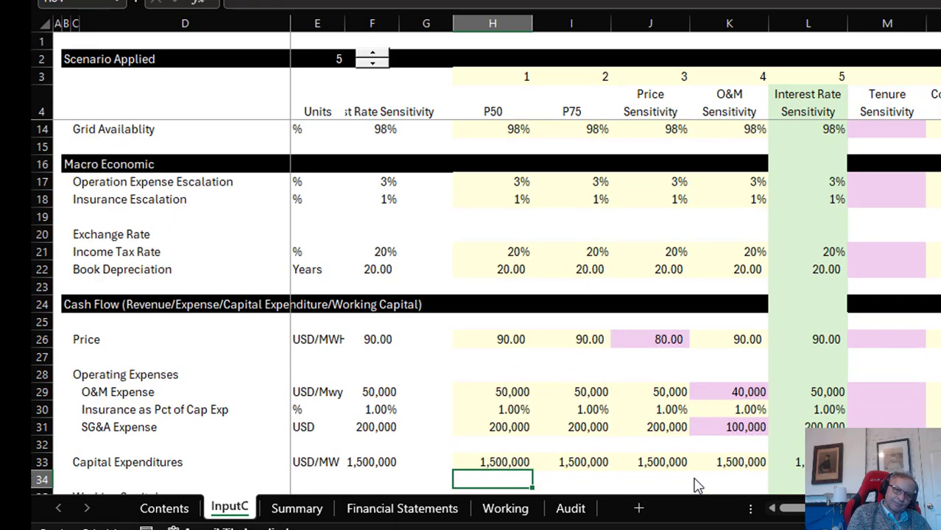
{"action": "key", "text": "Down"}
{"action": "key", "text": "Down"}
{"action": "key", "text": "Down"}
{"action": "key", "text": "Down"}
{"action": "key", "text": "Down"}
{"action": "key", "text": "Down"}
{"action": "key", "text": "Down"}
{"action": "key", "text": "Down"}
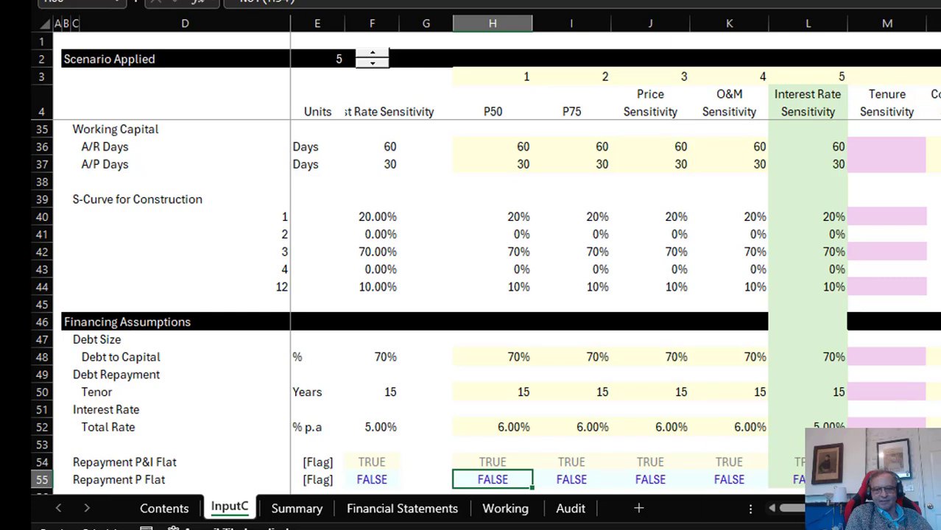
Switch to the browser and download the Generic-Macros file from the modelling website's home page into Downloads
{"action": "left_click", "coordinate": [766, 504]}
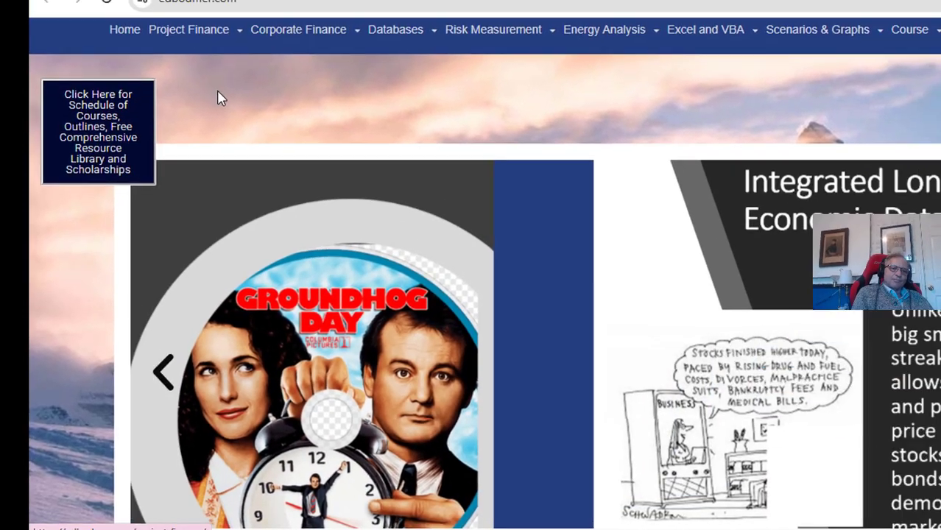
{"action": "scroll", "coordinate": [220, 131], "scroll_direction": "down", "scroll_amount": 10}
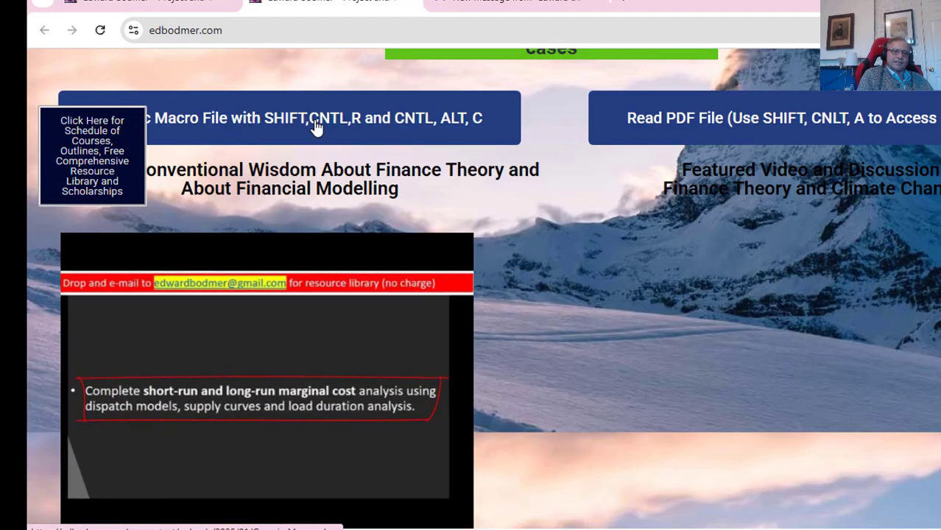
{"action": "left_click", "coordinate": [317, 127]}
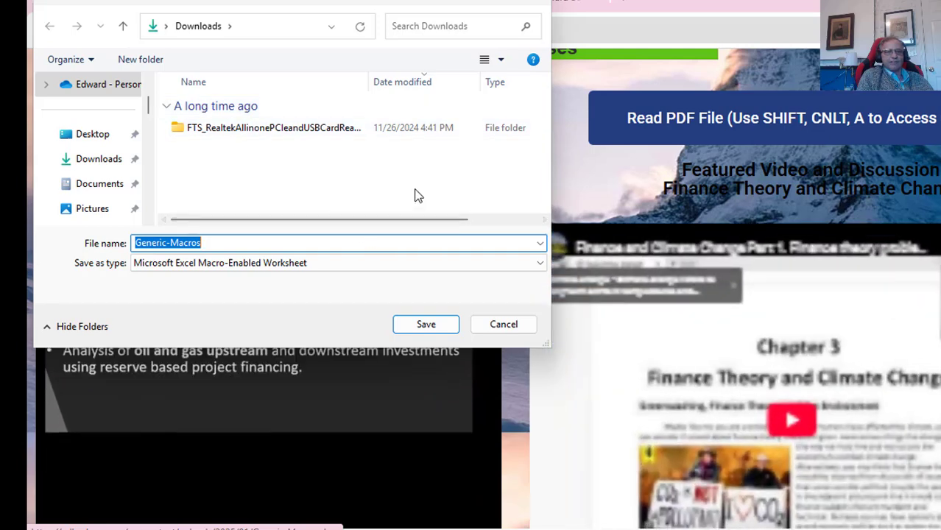
{"action": "left_click", "coordinate": [417, 326]}
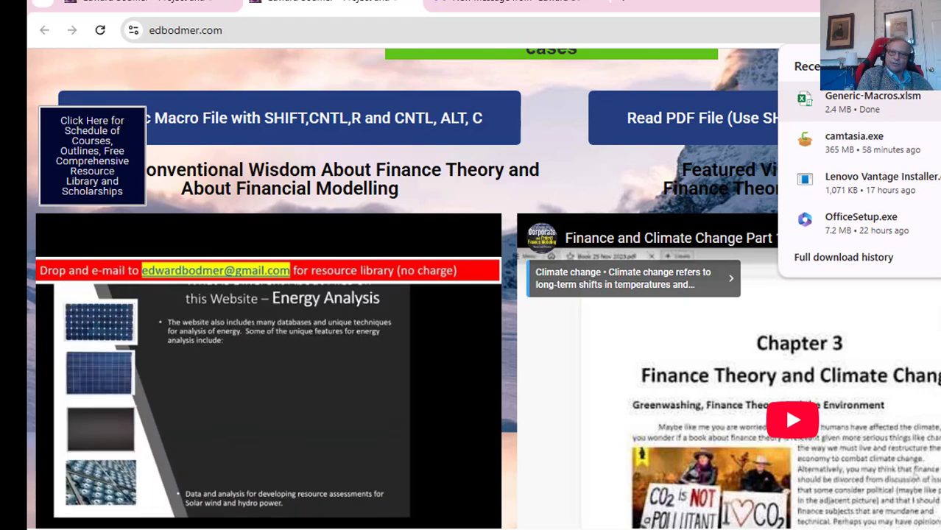
Open the Downloads folder in File Explorer and unblock the Generic-Macros workbook in its file properties
{"action": "key", "text": "super+e"}
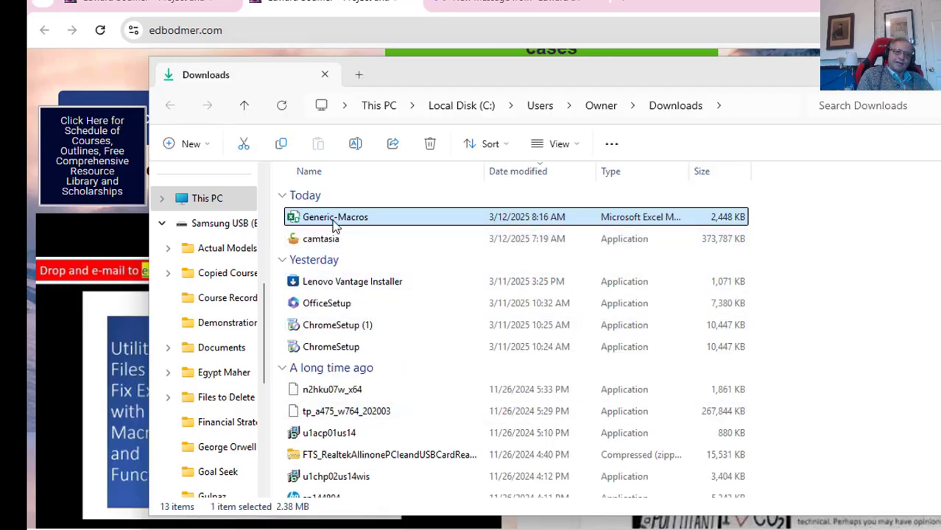
{"action": "double_click", "coordinate": [333, 221]}
{"action": "right_click", "coordinate": [332, 220]}
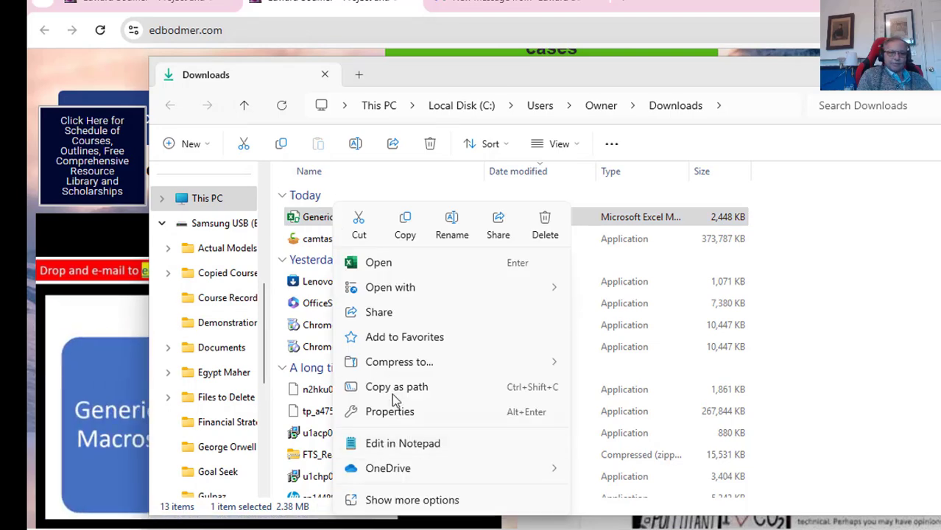
{"action": "left_click", "coordinate": [378, 408]}
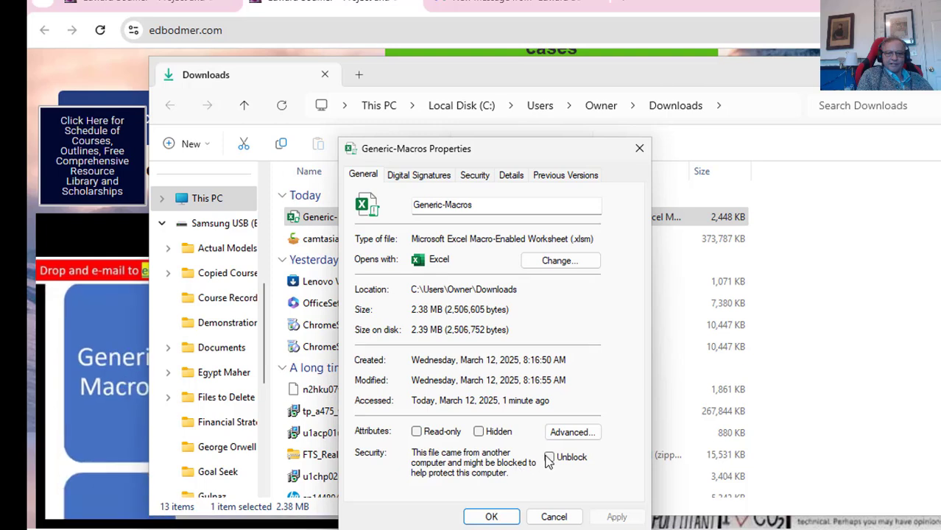
{"action": "left_click", "coordinate": [551, 458]}
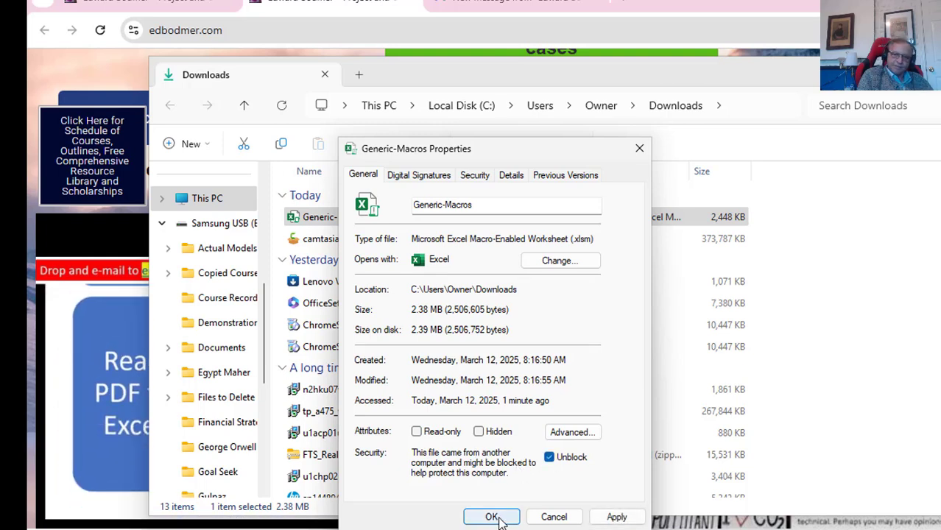
{"action": "left_click", "coordinate": [616, 517]}
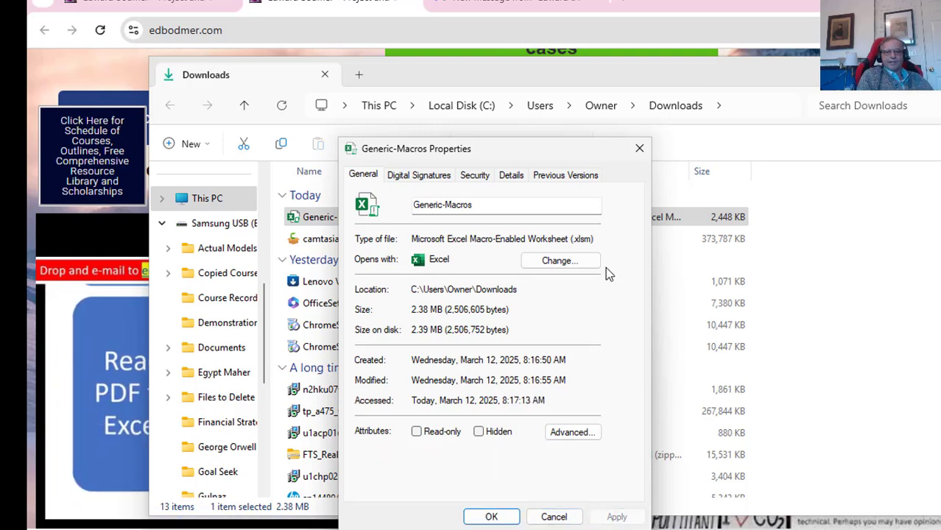
{"action": "left_click", "coordinate": [491, 516]}
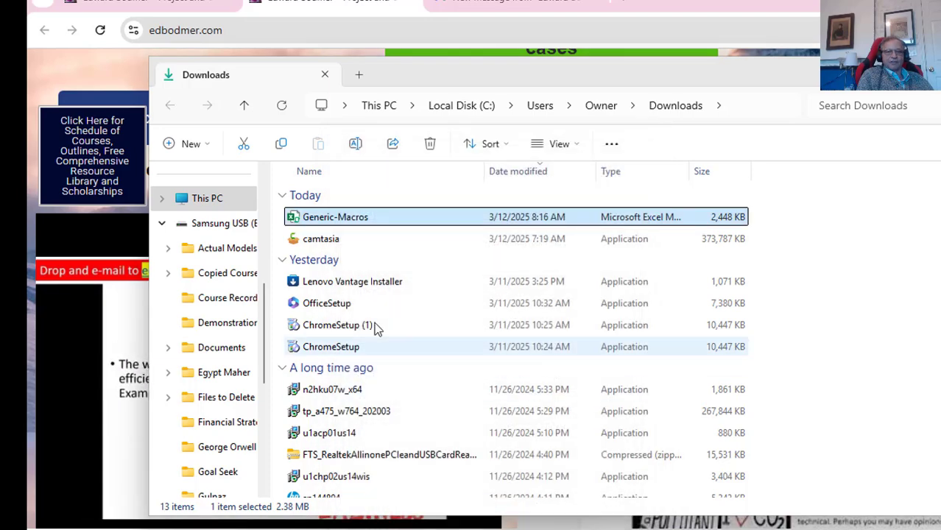
Open the Generic-Macros workbook in Excel and initialise its macros and shortcuts
{"action": "double_click", "coordinate": [328, 217]}
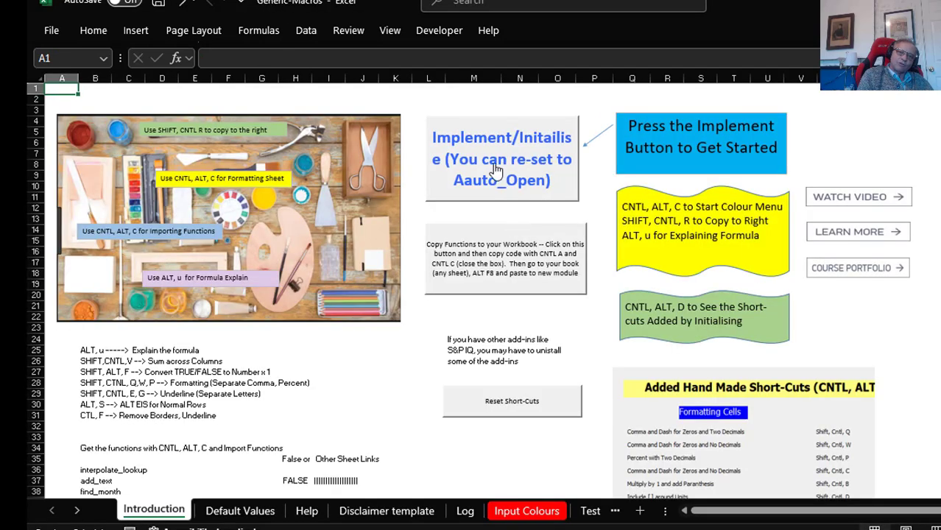
{"action": "left_click", "coordinate": [496, 170]}
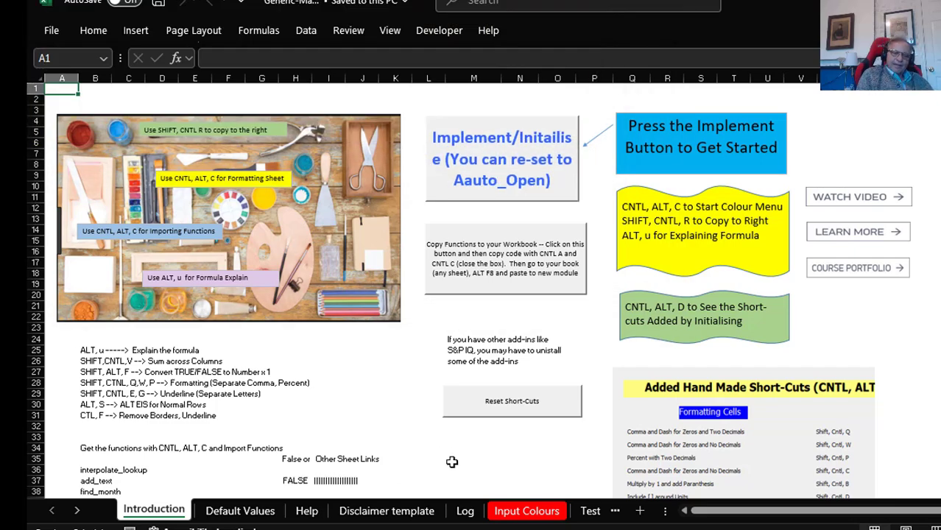
{"action": "left_click", "coordinate": [453, 462]}
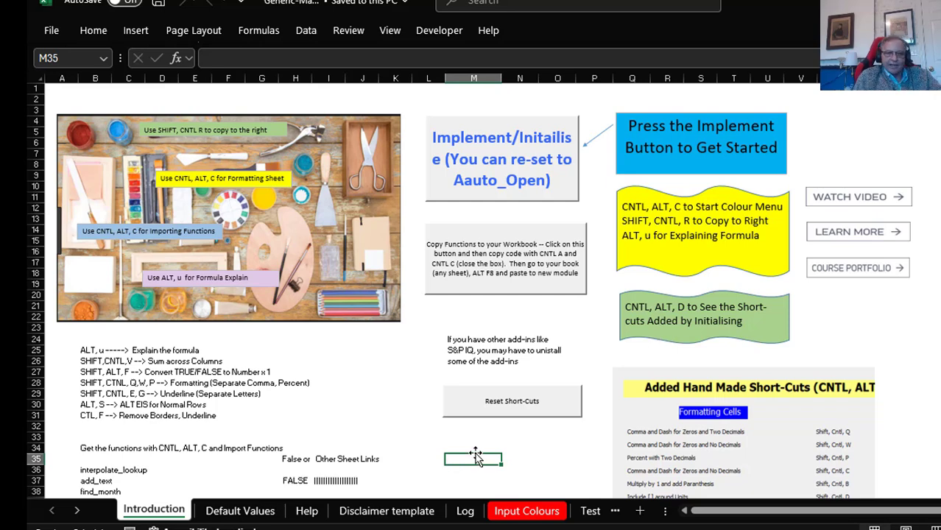
{"action": "key", "text": "Right"}
{"action": "key", "text": "Right"}
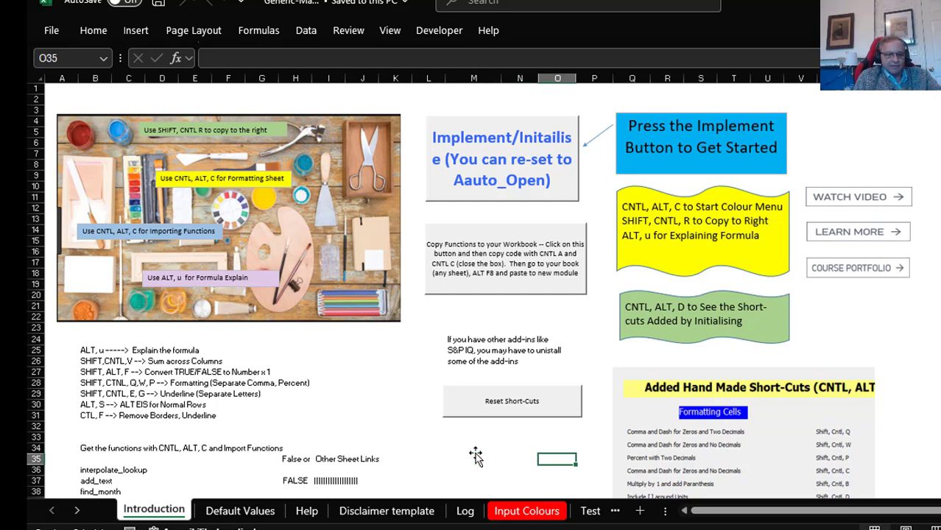
Return to the Surinam Wind workbook and apply the generic macros' colour formatting to the InputC sheet
{"action": "key", "text": "alt+Tab"}
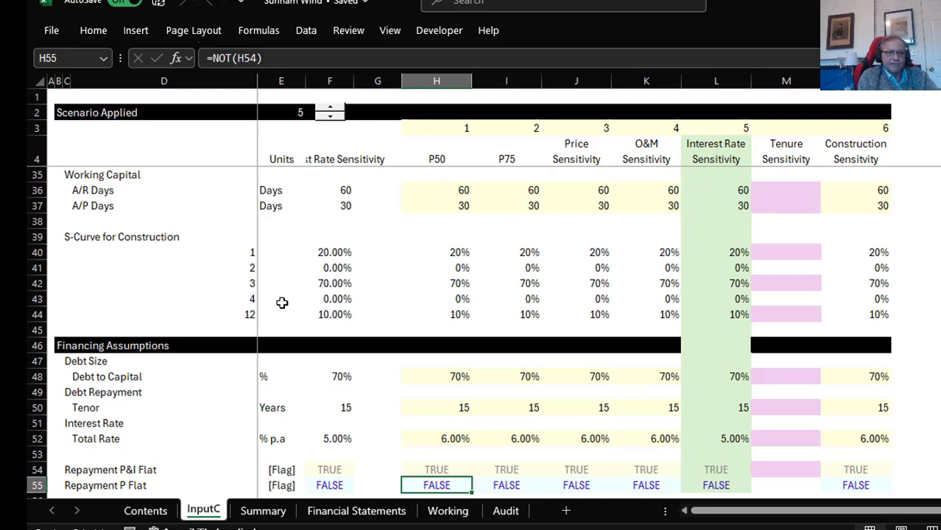
{"action": "key", "text": "ctrl+alt+c"}
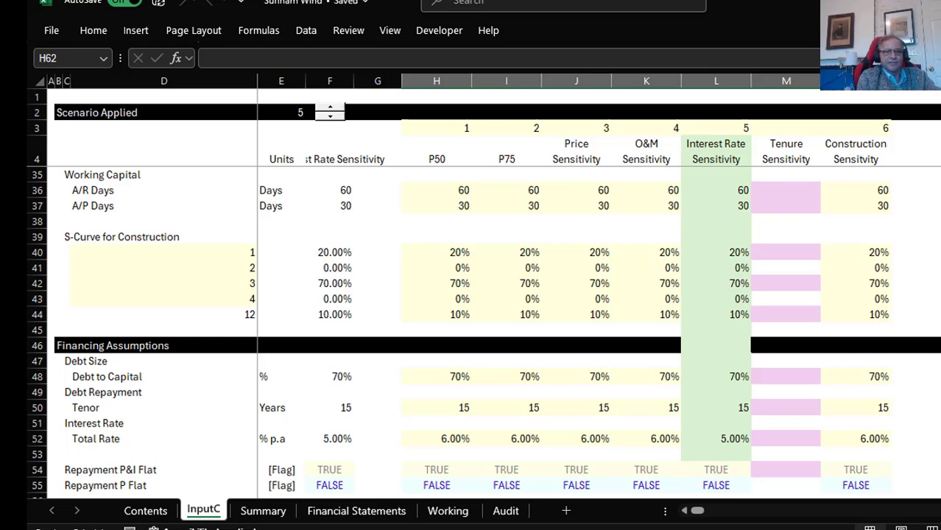
Reset the InputC sheet's colours through the macro's Format Options without removing conditional formatting or borders and lines
{"action": "key", "text": "ctrl+alt+c"}
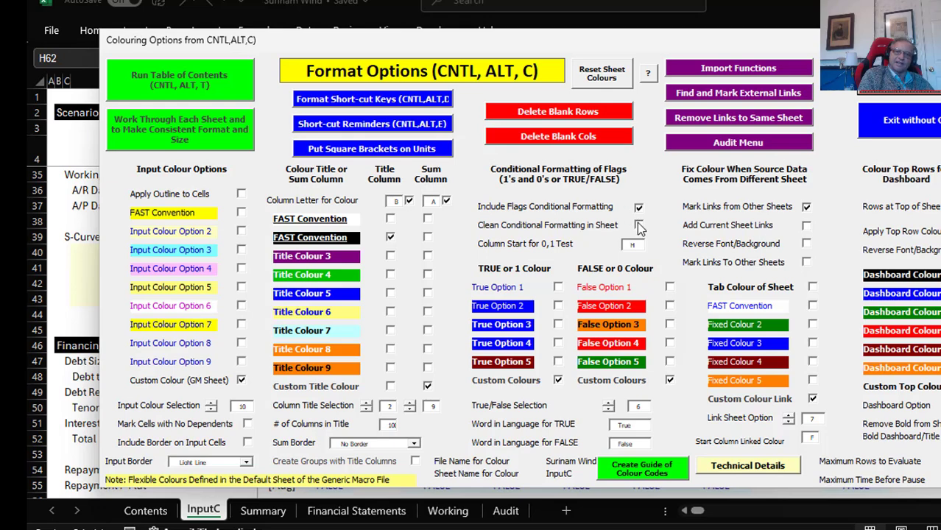
{"action": "left_click", "coordinate": [595, 76]}
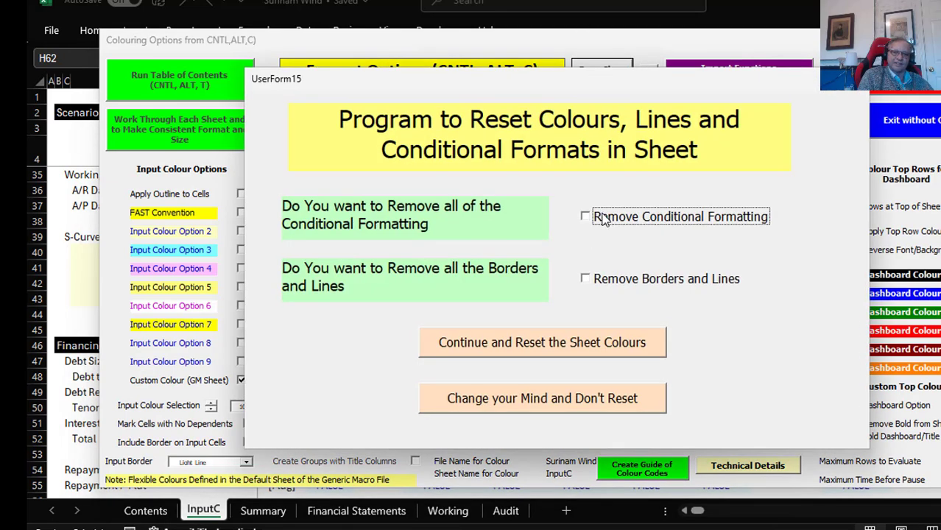
{"action": "left_click", "coordinate": [556, 352]}
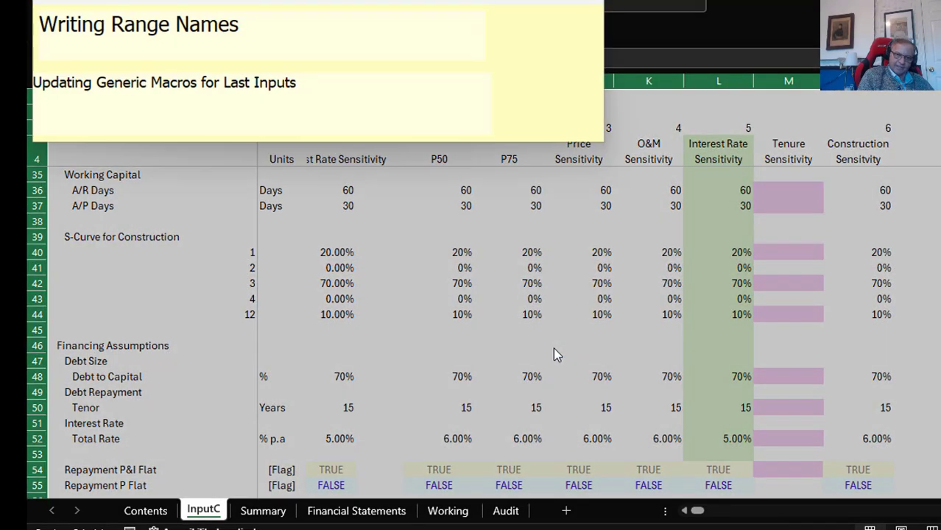
{"action": "left_click", "coordinate": [477, 234]}
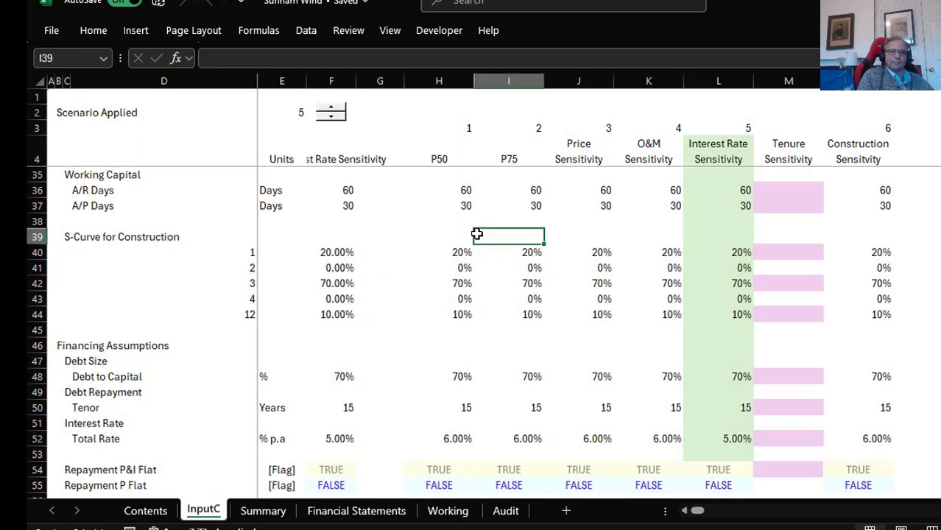
Review the InputC assumptions from the S-curve and working capital sections up to the Operational Assumptions
{"action": "left_click", "coordinate": [427, 219]}
{"action": "key", "text": "Up"}
{"action": "key", "text": "Up"}
{"action": "key", "text": "Up"}
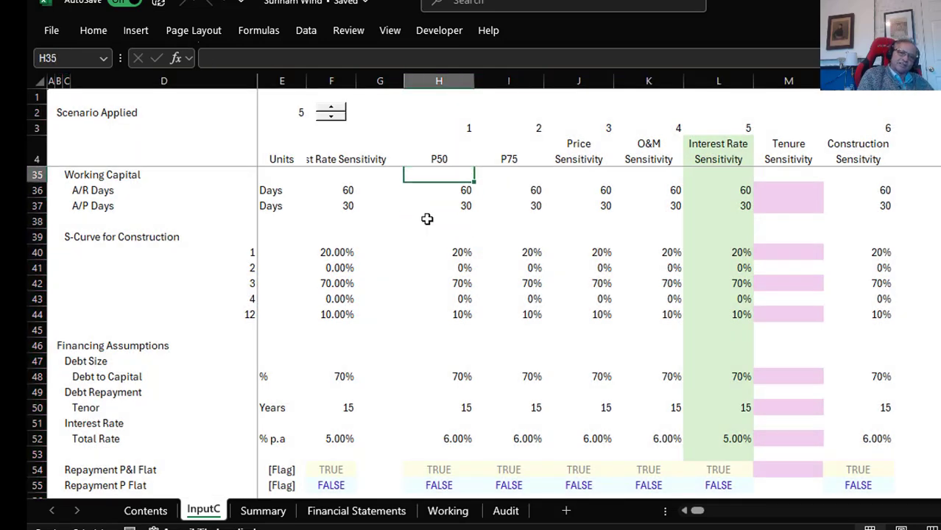
{"action": "key", "text": "Down"}
{"action": "key", "text": "Down"}
{"action": "key", "text": "Up"}
{"action": "key", "text": "Up"}
{"action": "key", "text": "Up"}
{"action": "key", "text": "Up"}
{"action": "key", "text": "Up"}
{"action": "key", "text": "Up"}
{"action": "key", "text": "Up"}
{"action": "key", "text": "Up"}
{"action": "key", "text": "Up"}
{"action": "key", "text": "Up"}
{"action": "key", "text": "Up"}
{"action": "key", "text": "Up"}
{"action": "key", "text": "Up"}
{"action": "key", "text": "Up"}
{"action": "key", "text": "Up"}
{"action": "key", "text": "Up"}
{"action": "key", "text": "Up"}
{"action": "key", "text": "Up"}
{"action": "key", "text": "Up"}
{"action": "key", "text": "Up"}
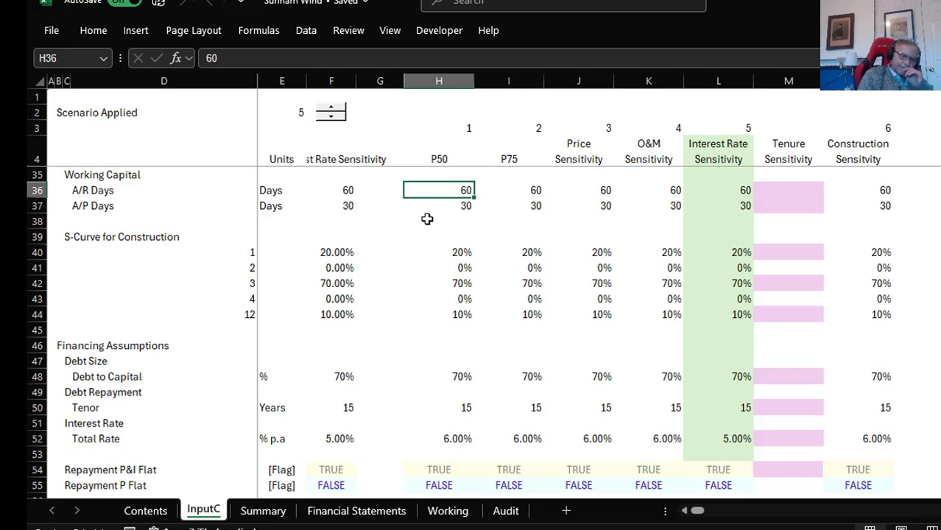
{"action": "key", "text": "Up"}
{"action": "key", "text": "Up"}
{"action": "key", "text": "Up"}
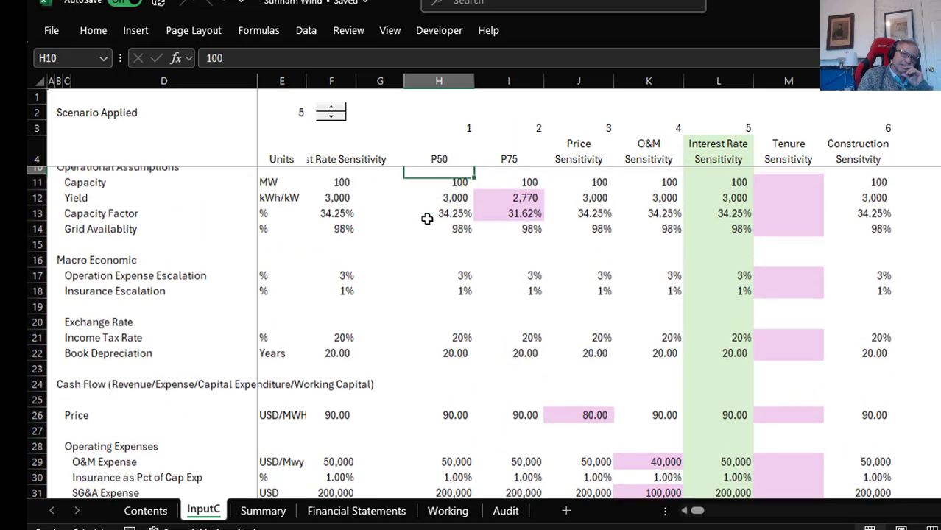
{"action": "key", "text": "Down"}
{"action": "key", "text": "Down"}
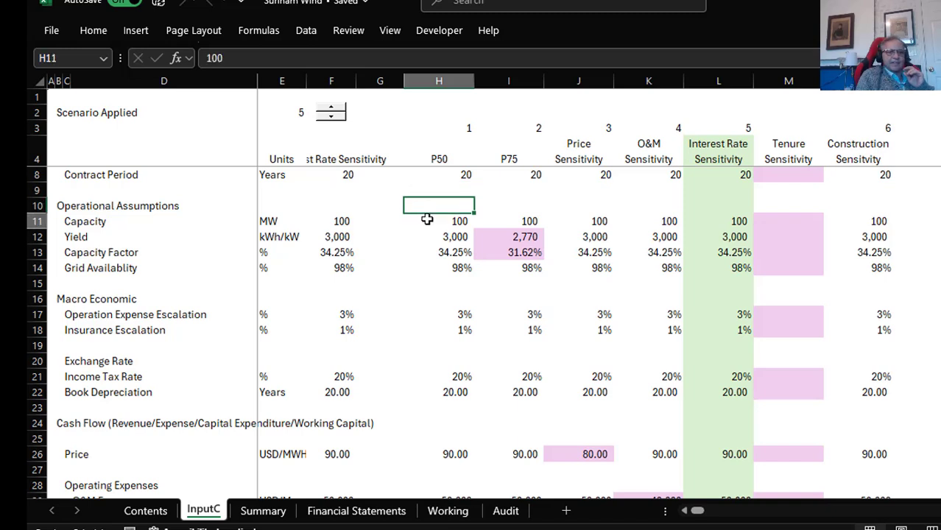
{"action": "key", "text": "Down"}
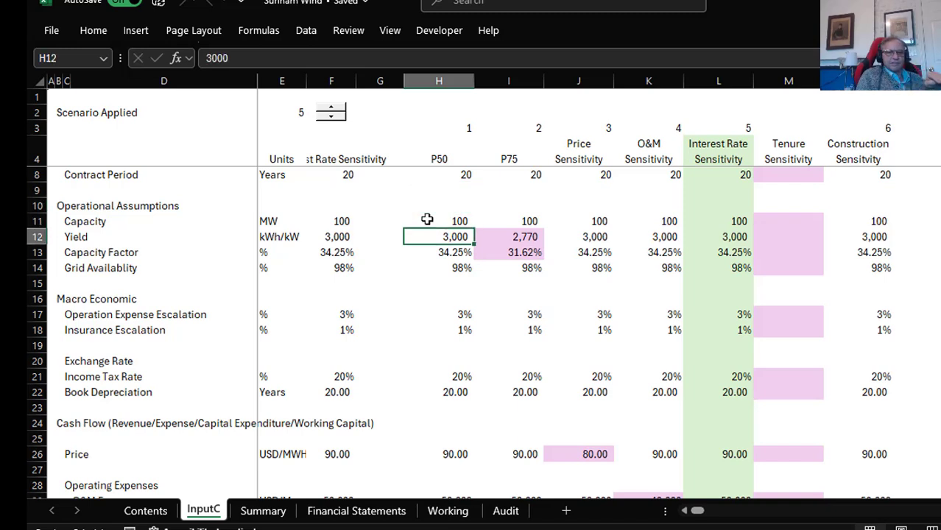
Examine the Yield and Capacity Factor inputs across the P50 and P75 scenarios
{"action": "key", "text": "Left"}
{"action": "key", "text": "Left"}
{"action": "key", "text": "Left"}
{"action": "key", "text": "Left"}
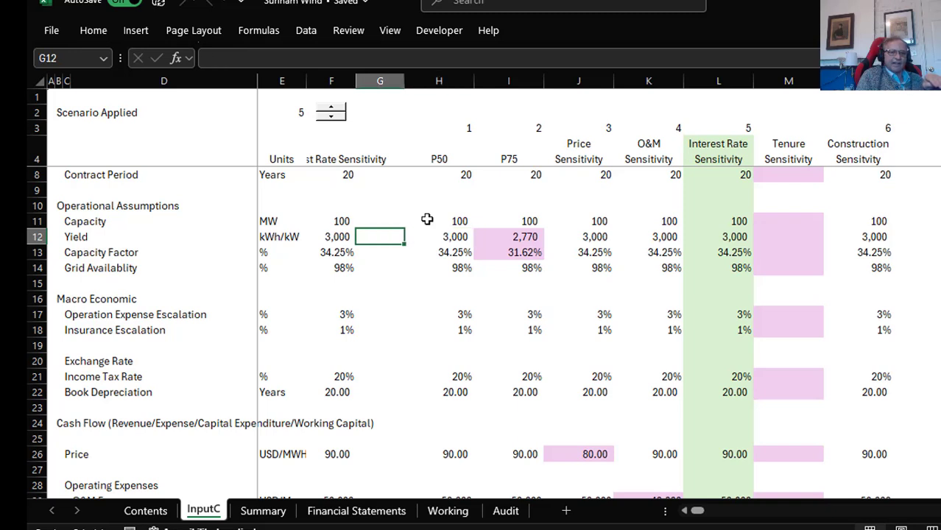
{"action": "key", "text": "Right"}
{"action": "key", "text": "Right"}
{"action": "key", "text": "Right"}
{"action": "key", "text": "Right"}
{"action": "key", "text": "Right"}
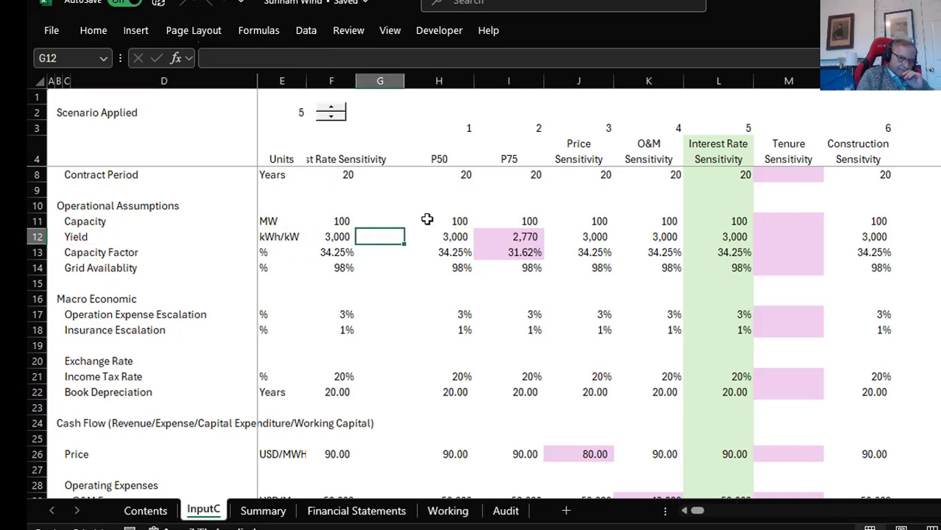
{"action": "key", "text": "Down"}
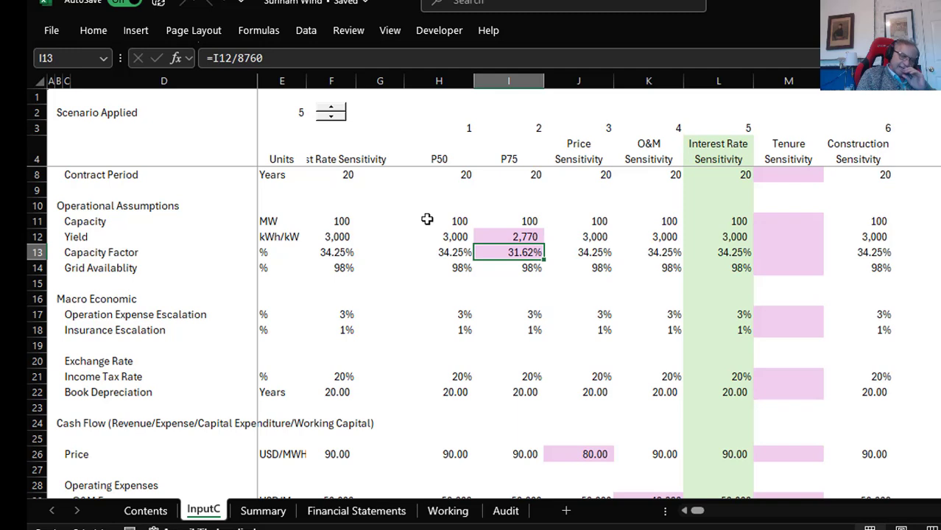
Rename the Yield label in the Operational Assumptions to "Annaual Yield"
{"action": "key", "text": "Left"}
{"action": "key", "text": "Left"}
{"action": "key", "text": "Left"}
{"action": "key", "text": "Up"}
{"action": "key", "text": "Left"}
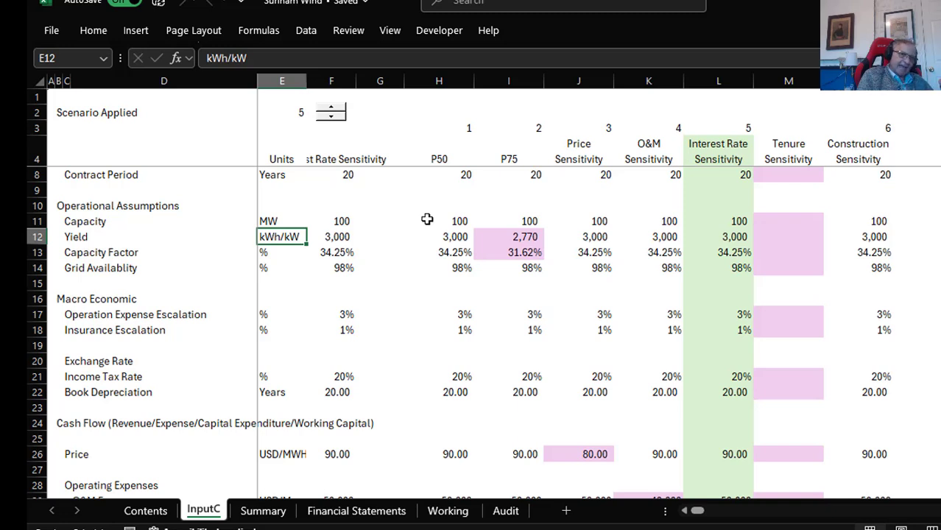
{"action": "key", "text": "Left"}
{"action": "key", "text": "Left"}
{"action": "key", "text": "F2"}
{"action": "key", "text": "Left"}
{"action": "key", "text": "Left"}
{"action": "key", "text": "Left"}
{"action": "key", "text": "Left"}
{"action": "key", "text": "Left"}
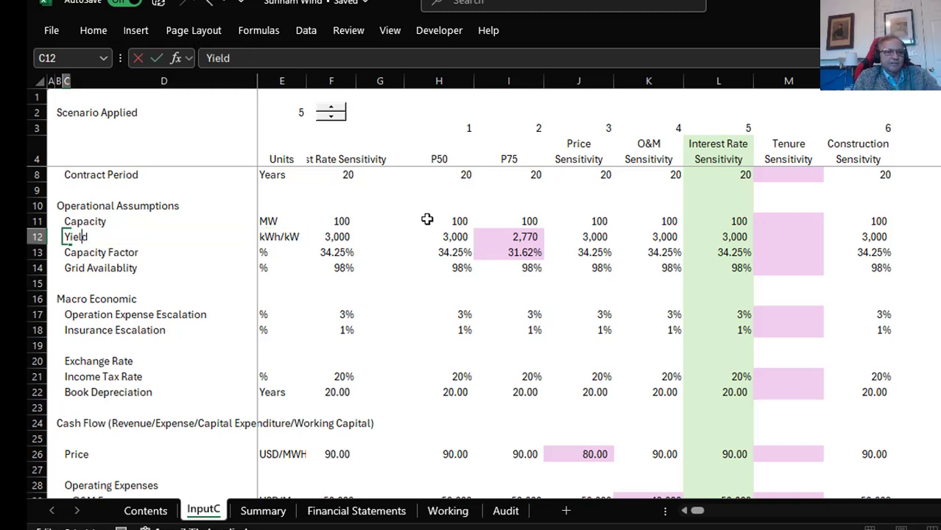
{"action": "type", "text": "Z"}
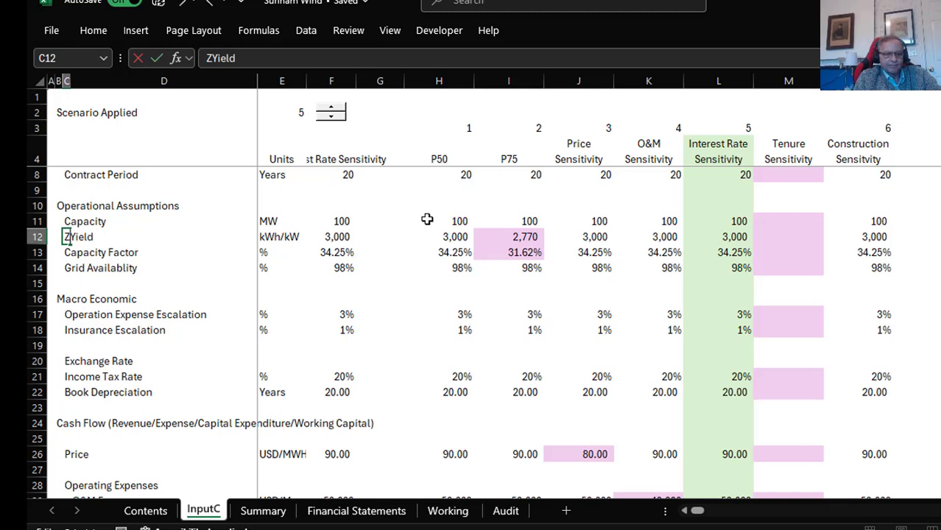
{"action": "key", "text": "BackSpace"}
{"action": "type", "text": "Anna"}
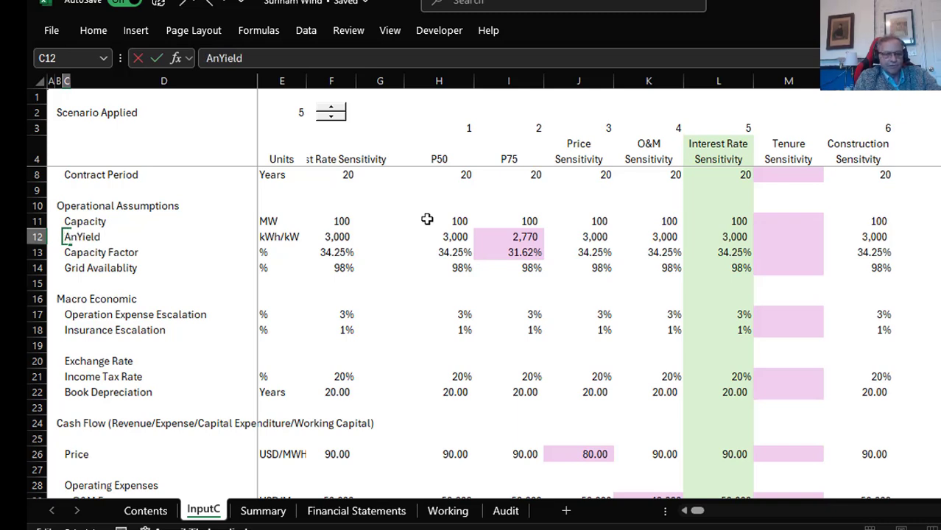
{"action": "type", "text": "ual"}
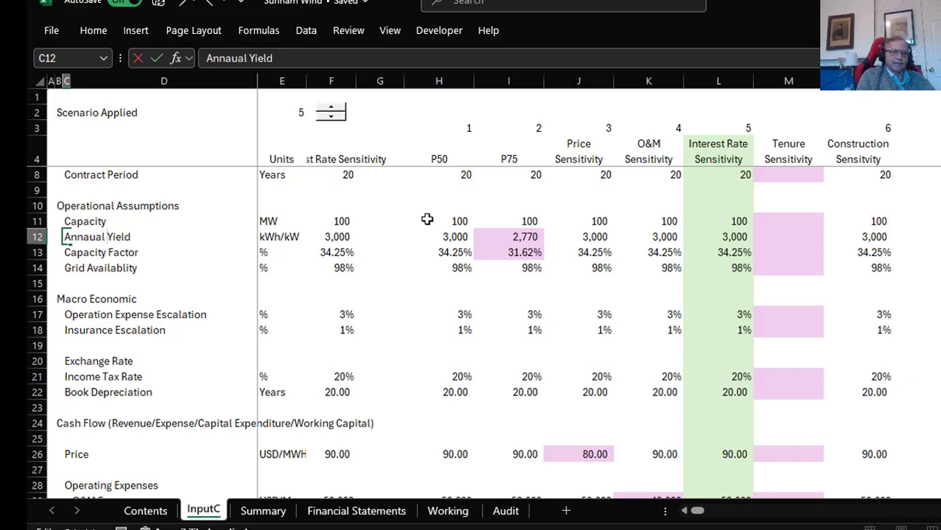
{"action": "key", "text": "Return"}
Read through all InputC assumptions, from the timeline section down to the exit value and general sections and back
{"action": "key", "text": "Page_Down"}
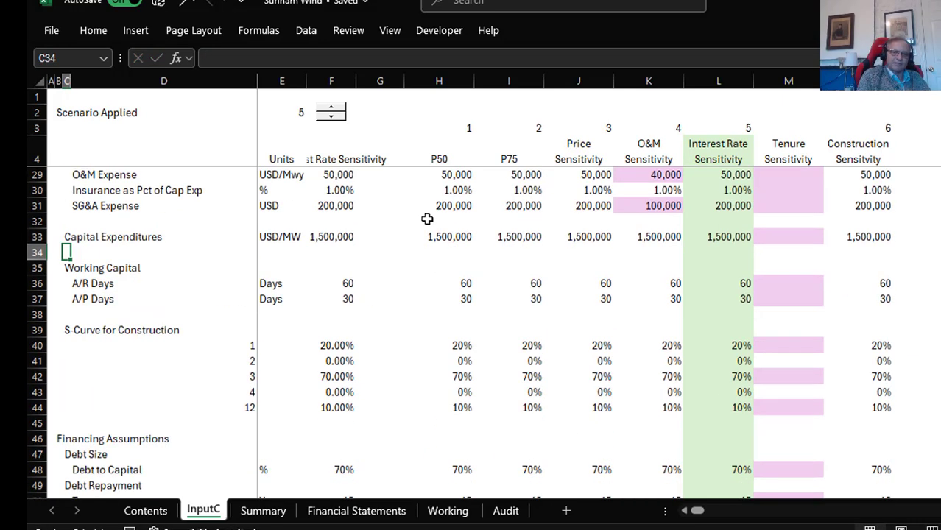
{"action": "key", "text": "Page_Up"}
{"action": "key", "text": "Page_Down"}
{"action": "key", "text": "Page_Down"}
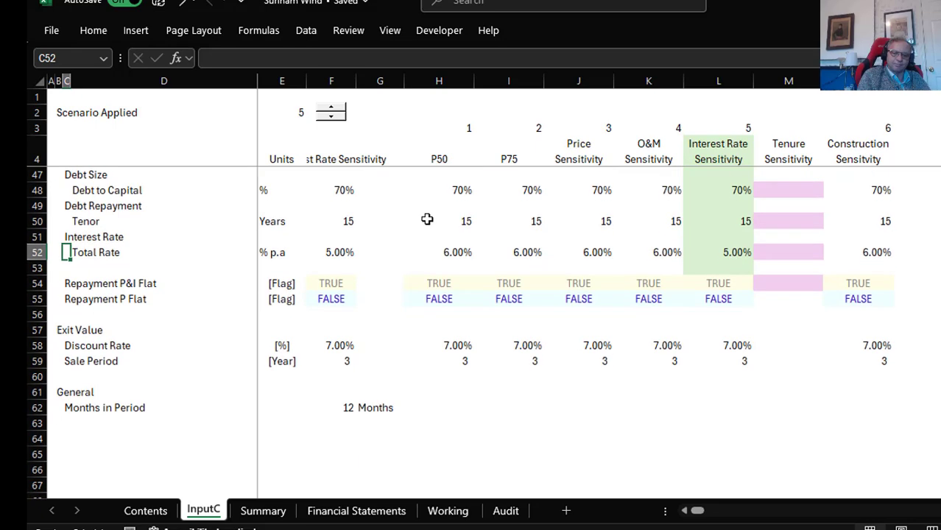
{"action": "key", "text": "Page_Up"}
{"action": "key", "text": "Page_Down"}
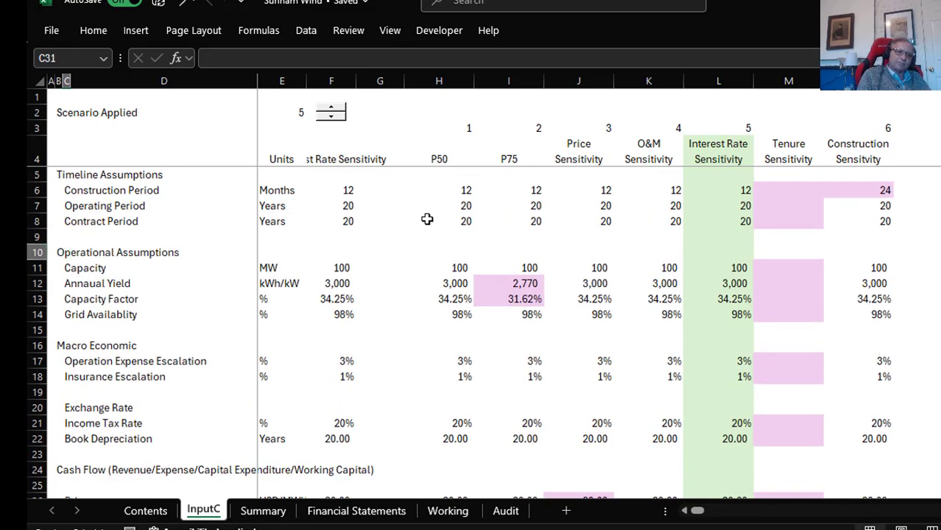
{"action": "key", "text": "Up"}
{"action": "key", "text": "Up"}
{"action": "key", "text": "Up"}
{"action": "key", "text": "Up"}
{"action": "key", "text": "Up"}
{"action": "key", "text": "Up"}
{"action": "key", "text": "Up"}
{"action": "key", "text": "Up"}
{"action": "key", "text": "Up"}
{"action": "key", "text": "Up"}
{"action": "key", "text": "Up"}
{"action": "key", "text": "Up"}
{"action": "key", "text": "Up"}
{"action": "key", "text": "Up"}
{"action": "key", "text": "Up"}
{"action": "key", "text": "Up"}
{"action": "key", "text": "Up"}
{"action": "key", "text": "Up"}
{"action": "key", "text": "Up"}
{"action": "key", "text": "Up"}
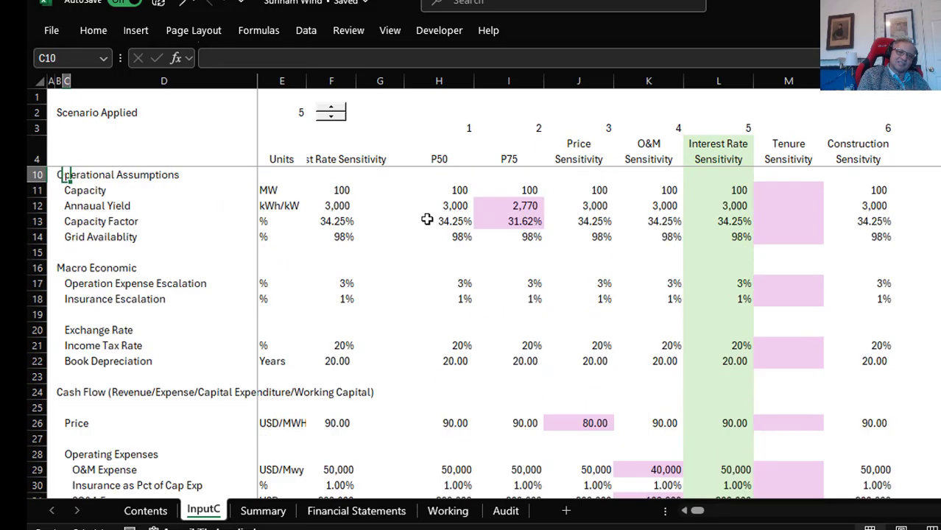
{"action": "key", "text": "Down"}
{"action": "key", "text": "Down"}
{"action": "key", "text": "Down"}
{"action": "key", "text": "Down"}
{"action": "key", "text": "Down"}
{"action": "key", "text": "Down"}
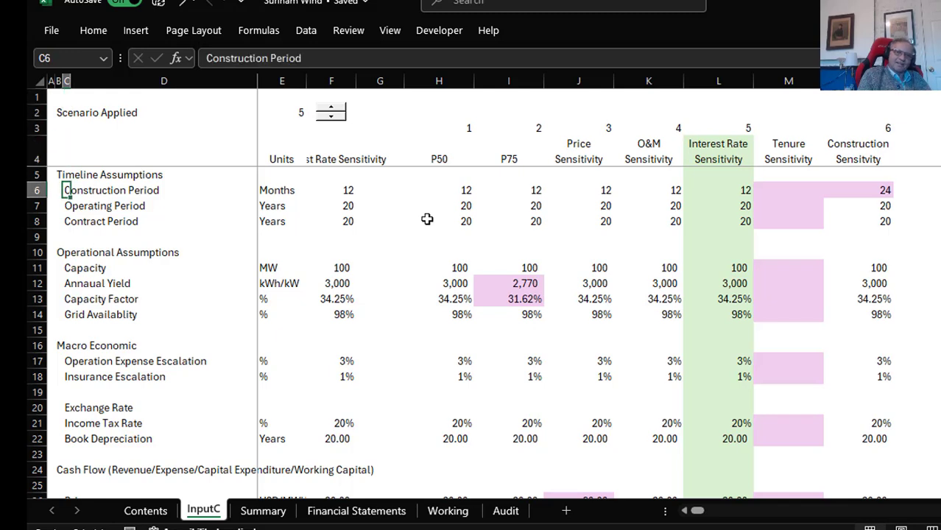
Widen the Units column E so that the longer unit texts fit
{"action": "key", "text": "Right"}
{"action": "key", "text": "Right"}
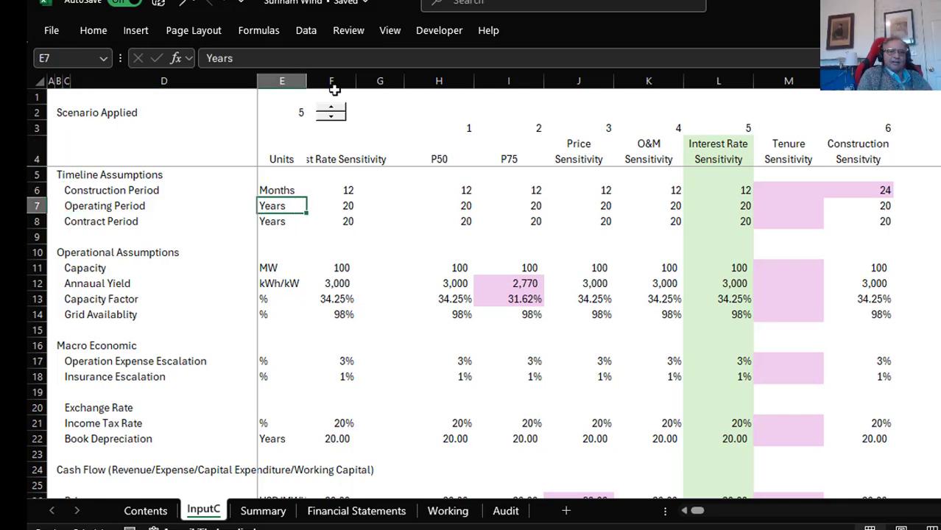
{"action": "left_click_drag", "start_coordinate": [305, 79], "coordinate": [399, 80]}
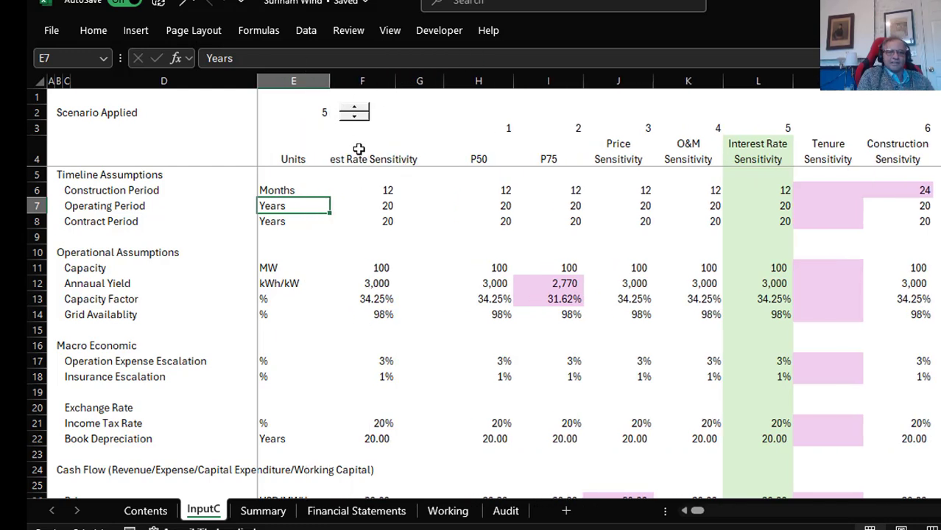
Wrap the text of the applied scenario's name in header cell F4
{"action": "left_click", "coordinate": [357, 151]}
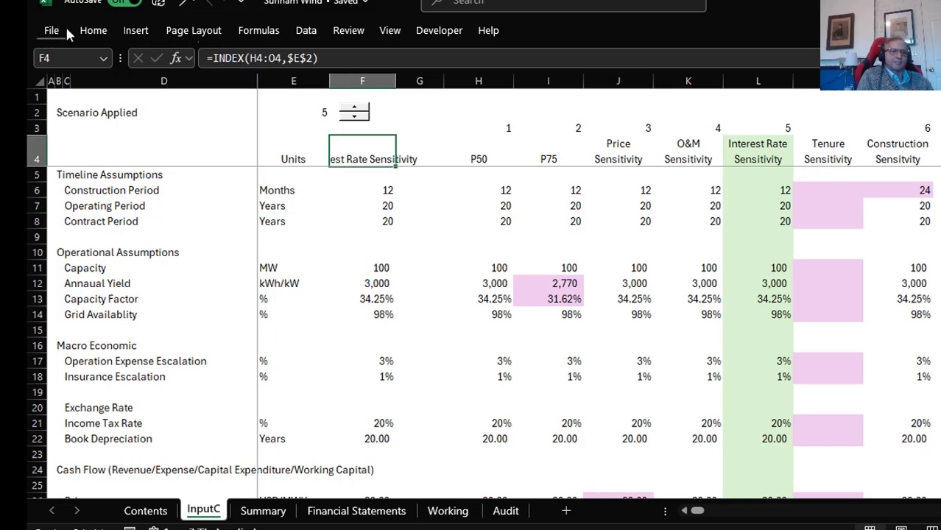
{"action": "left_click", "coordinate": [92, 30]}
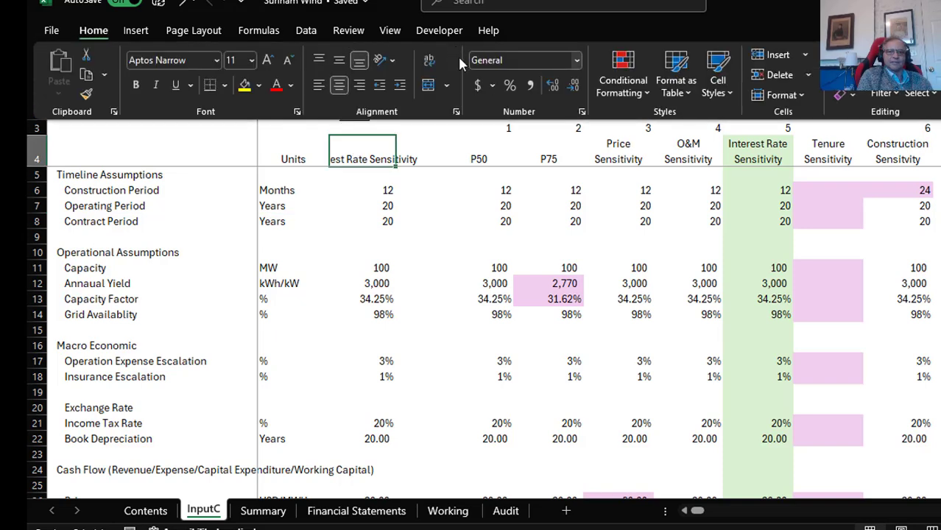
{"action": "left_click", "coordinate": [434, 68]}
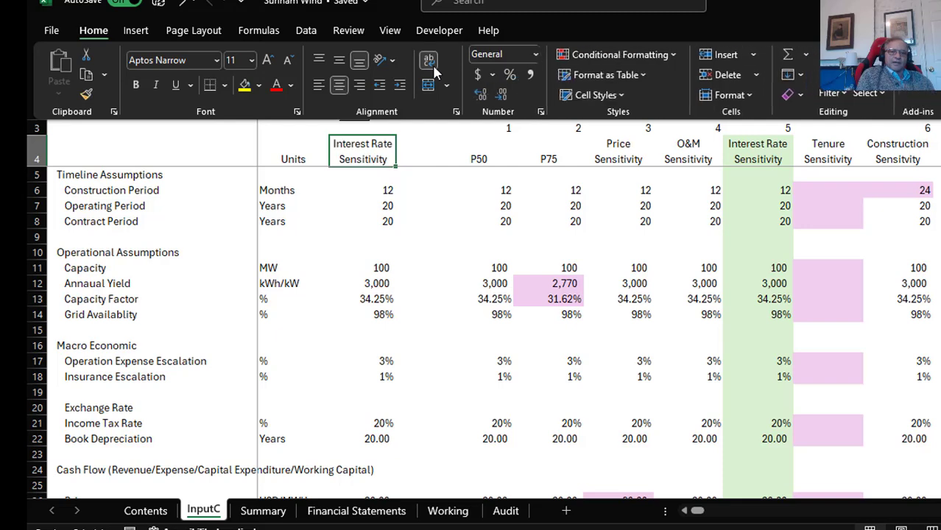
{"action": "left_click", "coordinate": [274, 193]}
{"action": "mouse_move", "coordinate": [276, 193]}
{"action": "left_mouse_down"}
{"action": "mouse_move", "coordinate": [275, 487]}
{"action": "mouse_move", "coordinate": [276, 194]}
{"action": "left_mouse_up"}
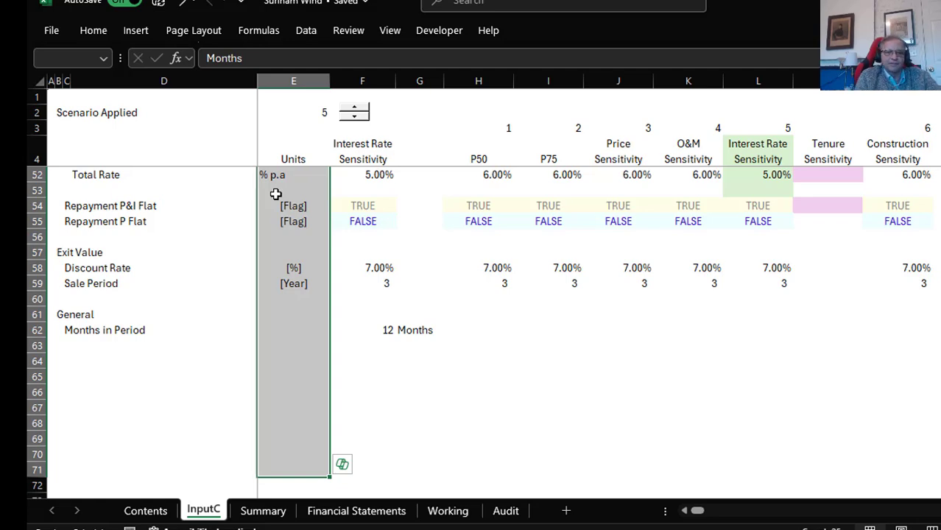
{"action": "key", "text": "Up"}
{"action": "key", "text": "Up"}
{"action": "key", "text": "Up"}
{"action": "key", "text": "Up"}
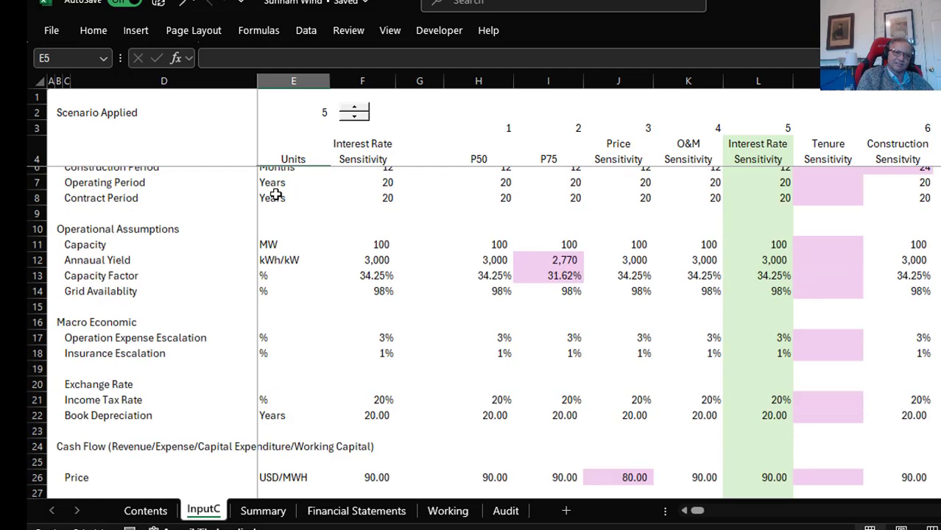
{"action": "key", "text": "Down"}
{"action": "key", "text": "Down"}
{"action": "key", "text": "Down"}
{"action": "key", "text": "Down"}
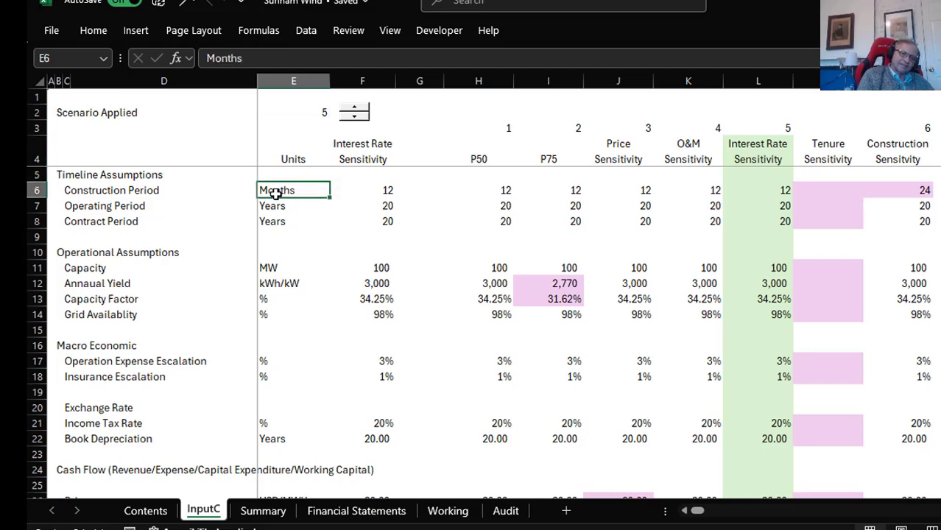
Copy the Repayment P&I Flat unit cell E54 as the source of the bracketed, centered unit format
{"action": "key", "text": "Down"}
{"action": "key", "text": "Down"}
{"action": "key", "text": "Down"}
{"action": "key", "text": "Down"}
{"action": "key", "text": "Down"}
{"action": "key", "text": "Down"}
{"action": "key", "text": "Down"}
{"action": "key", "text": "Down"}
{"action": "key", "text": "Down"}
{"action": "key", "text": "Down"}
{"action": "key", "text": "Down"}
{"action": "key", "text": "Down"}
{"action": "key", "text": "Down"}
{"action": "key", "text": "Down"}
{"action": "key", "text": "Down"}
{"action": "key", "text": "Down"}
{"action": "key", "text": "Down"}
{"action": "key", "text": "Down"}
{"action": "key", "text": "Down"}
{"action": "key", "text": "Down"}
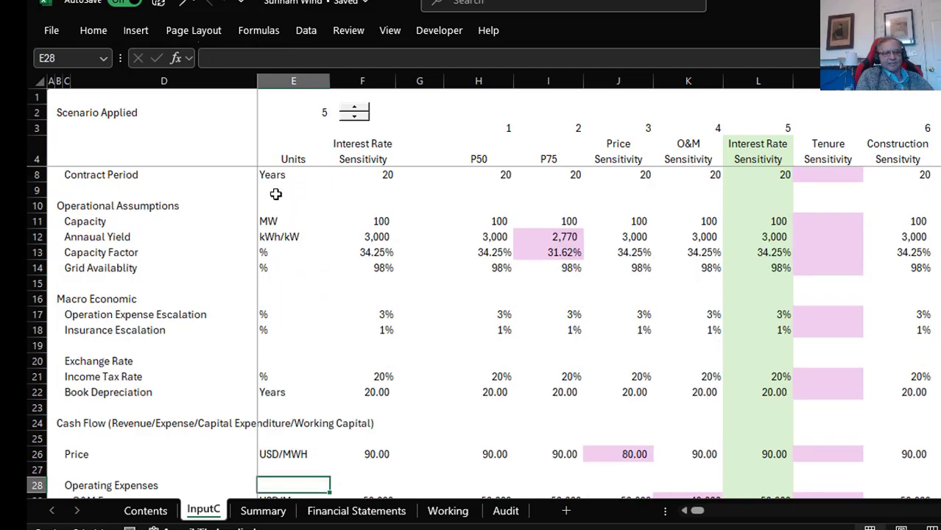
{"action": "key", "text": "Down"}
{"action": "key", "text": "Down"}
{"action": "key", "text": "Down"}
{"action": "key", "text": "Down"}
{"action": "key", "text": "Down"}
{"action": "key", "text": "Down"}
{"action": "key", "text": "Down"}
{"action": "key", "text": "Down"}
{"action": "key", "text": "Down"}
{"action": "key", "text": "Down"}
{"action": "key", "text": "Down"}
{"action": "key", "text": "Down"}
{"action": "key", "text": "Down"}
{"action": "key", "text": "Down"}
{"action": "key", "text": "Down"}
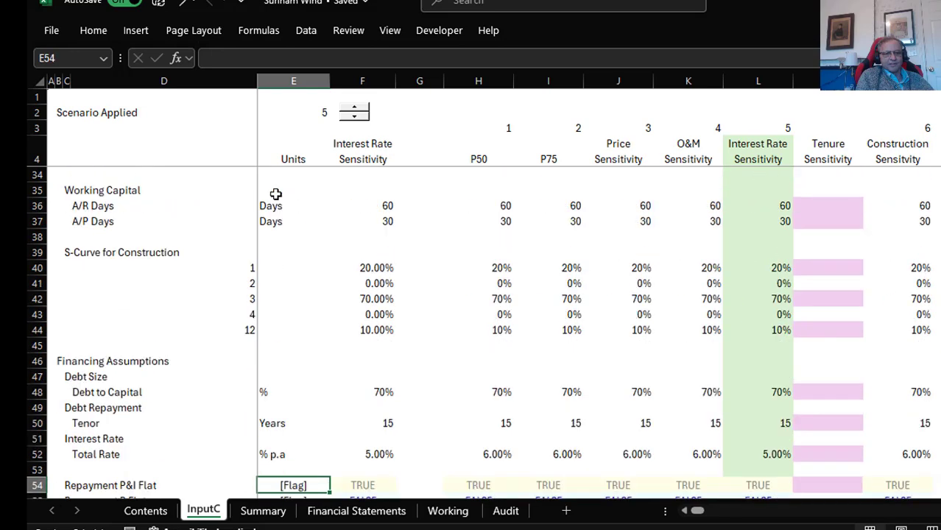
{"action": "key", "text": "Up"}
{"action": "key", "text": "Up"}
{"action": "key", "text": "Up"}
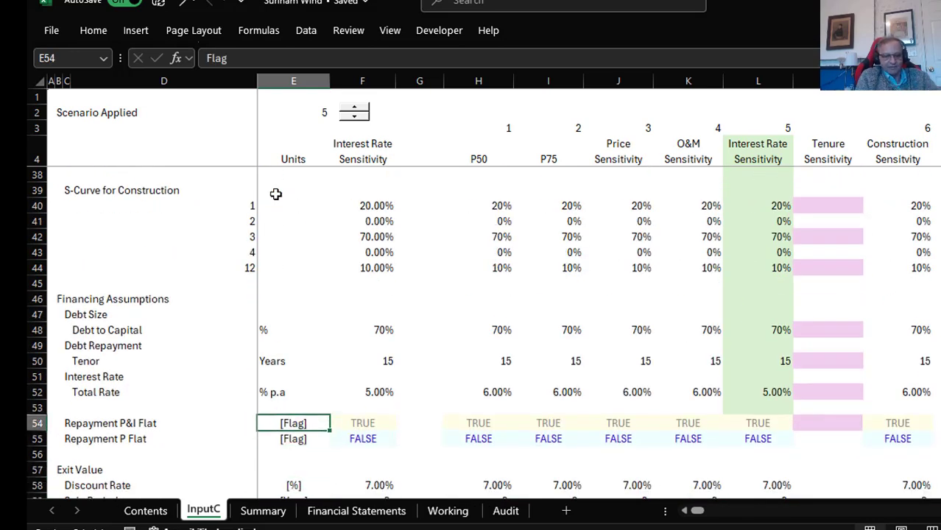
{"action": "key", "text": "ctrl+c"}
Paste only the copied formats onto the unit cells E6:E47, from Construction Period through Debt Size
{"action": "key", "text": "Up"}
{"action": "key", "text": "Up"}
{"action": "key", "text": "Up"}
{"action": "key", "text": "Up"}
{"action": "key", "text": "Up"}
{"action": "key", "text": "Up"}
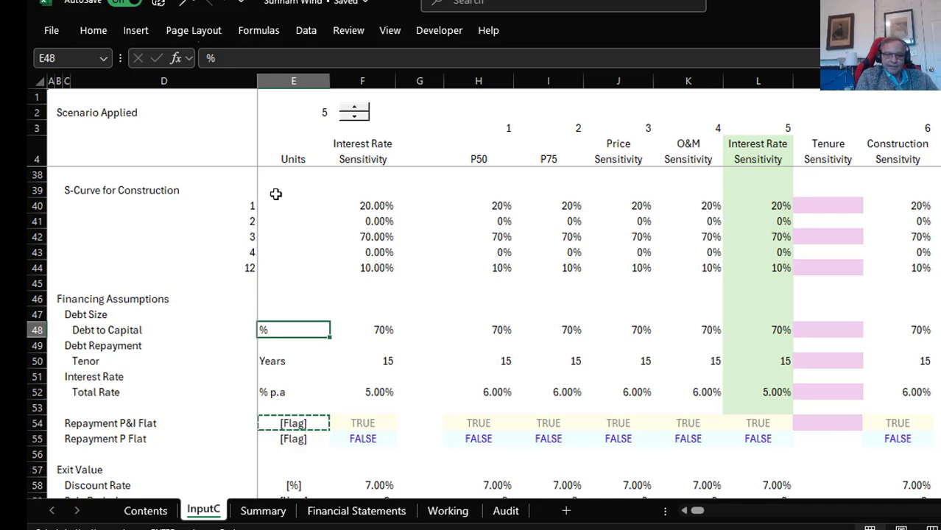
{"action": "key", "text": "Page_Up"}
{"action": "key", "text": "Page_Up"}
{"action": "key", "text": "Up"}
{"action": "key", "text": "Up"}
{"action": "key", "text": "Up"}
{"action": "key", "text": "Up"}
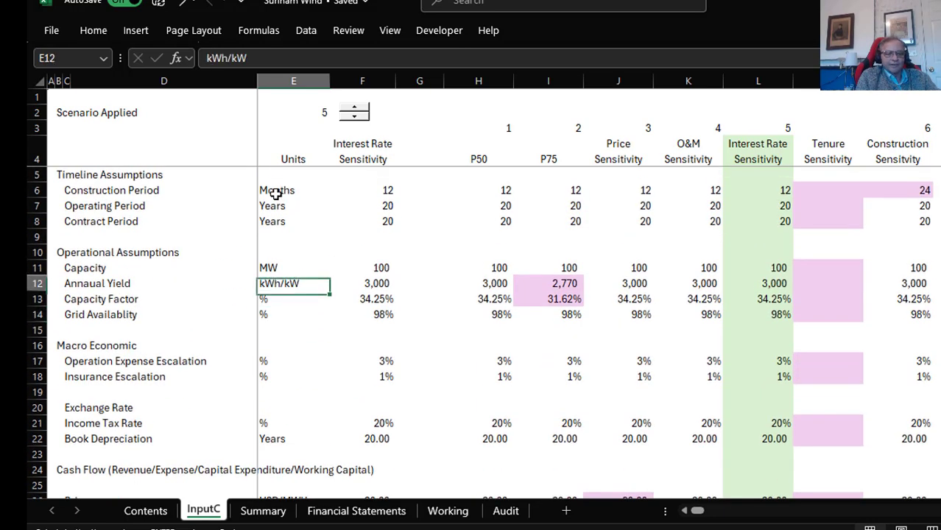
{"action": "key", "text": "Up"}
{"action": "key", "text": "Up"}
{"action": "key", "text": "Up"}
{"action": "key", "text": "Up"}
{"action": "key", "text": "Up"}
{"action": "key", "text": "Up"}
{"action": "key", "text": "Up"}
{"action": "key", "text": "Up"}
{"action": "key", "text": "Down"}
{"action": "key", "text": "Down"}
{"action": "key", "text": "Down"}
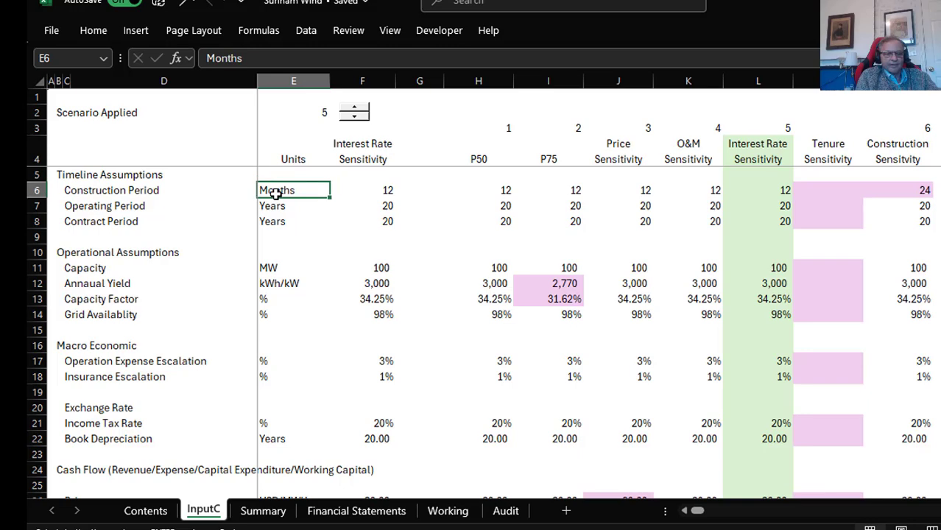
{"action": "key", "text": "shift+Down"}
{"action": "key", "text": "shift+Down"}
{"action": "key", "text": "shift+Down"}
{"action": "key", "text": "shift+Down"}
{"action": "key", "text": "shift+Down"}
{"action": "key", "text": "shift+Down"}
{"action": "key", "text": "shift+Down"}
{"action": "key", "text": "shift+Down"}
{"action": "key", "text": "shift+Down"}
{"action": "key", "text": "shift+Down"}
{"action": "key", "text": "shift+Down"}
{"action": "key", "text": "shift+Down"}
{"action": "key", "text": "shift+Down"}
{"action": "key", "text": "shift+Down"}
{"action": "key", "text": "shift+Down"}
{"action": "key", "text": "shift+Down"}
{"action": "key", "text": "shift+Down"}
{"action": "key", "text": "shift+Down"}
{"action": "key", "text": "shift+Down"}
{"action": "key", "text": "shift+Down"}
{"action": "key", "text": "shift+Down"}
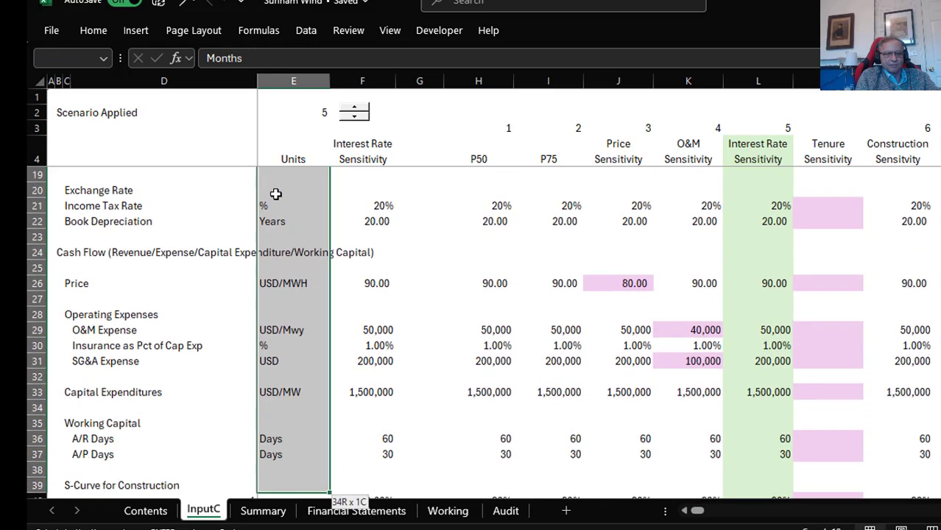
{"action": "key", "text": "shift+Down"}
{"action": "key", "text": "alt+e"}
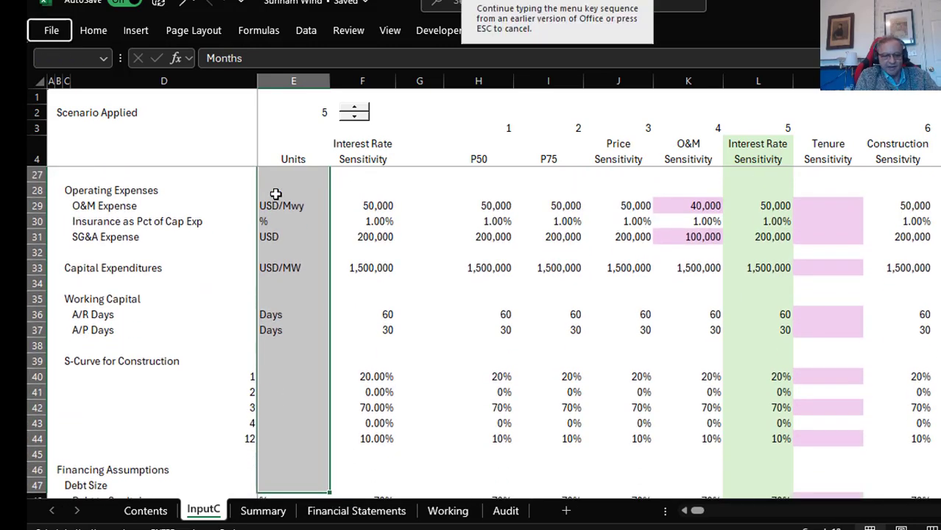
{"action": "key", "text": "s"}
{"action": "key", "text": "t"}
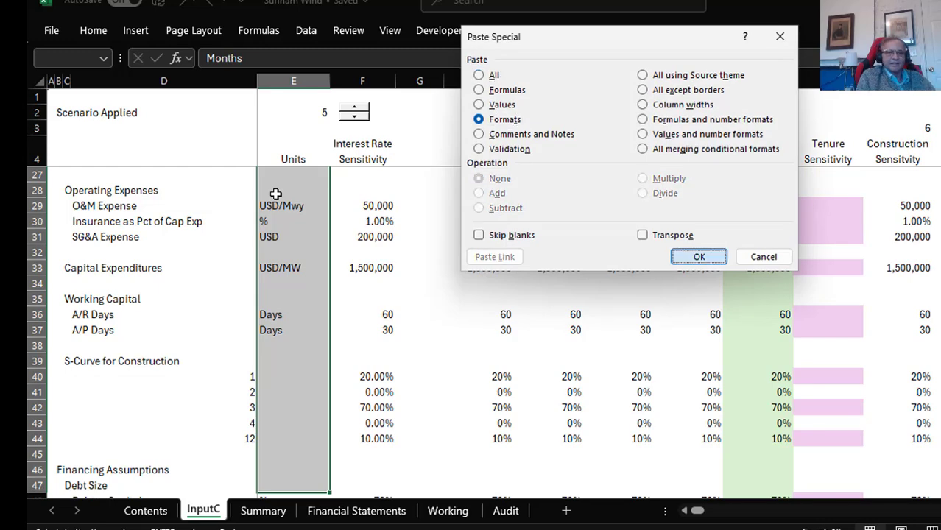
{"action": "key", "text": "Return"}
{"action": "key", "text": "Up"}
{"action": "key", "text": "Up"}
{"action": "key", "text": "Up"}
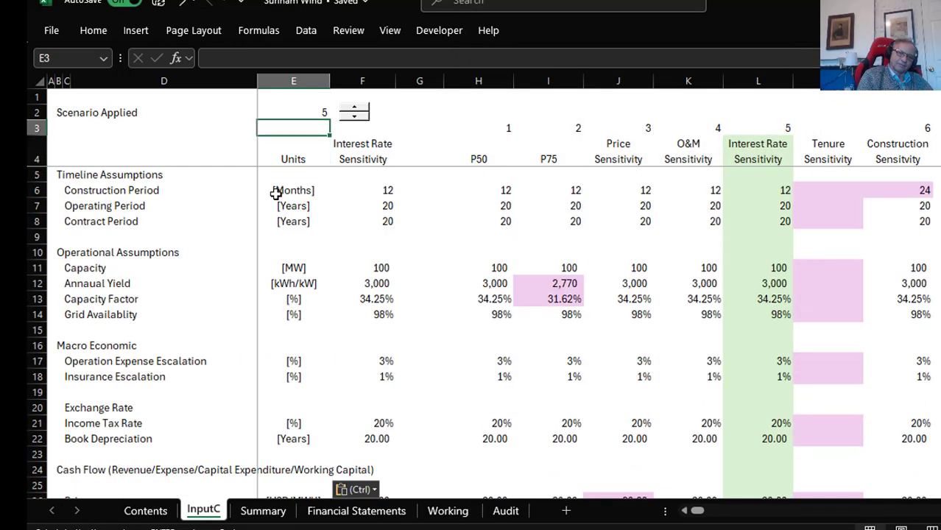
Examine the reformatted units and the P50 scenario's annual yield, capacity factor formula and operating expense escalation
{"action": "key", "text": "Down"}
{"action": "key", "text": "Down"}
{"action": "key", "text": "Down"}
{"action": "key", "text": "Down"}
{"action": "key", "text": "Down"}
{"action": "key", "text": "Down"}
{"action": "key", "text": "Down"}
{"action": "key", "text": "Down"}
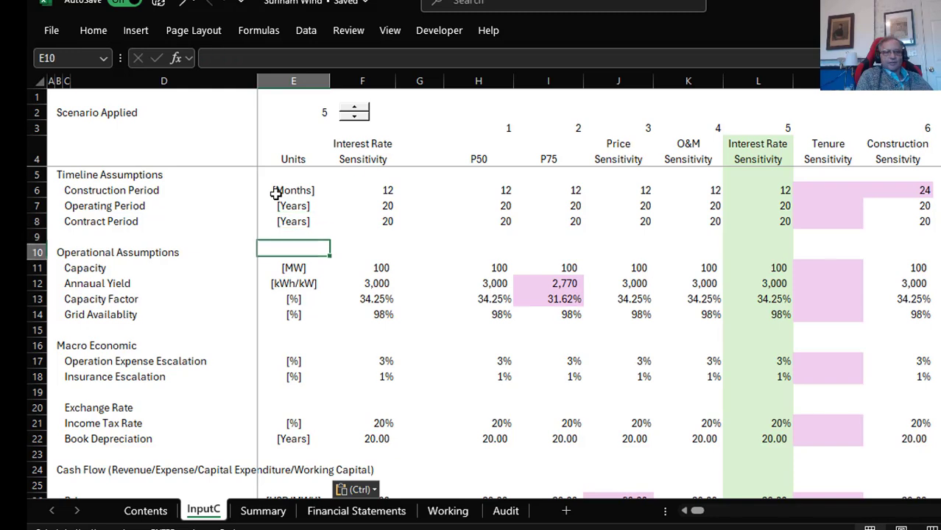
{"action": "key", "text": "Right"}
{"action": "key", "text": "Right"}
{"action": "key", "text": "Down"}
{"action": "key", "text": "Down"}
{"action": "key", "text": "Right"}
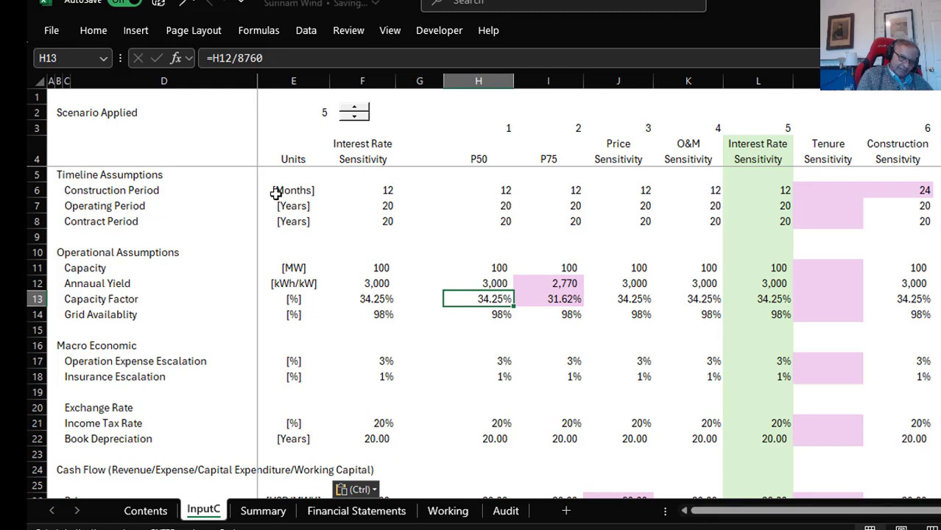
{"action": "key", "text": "Up"}
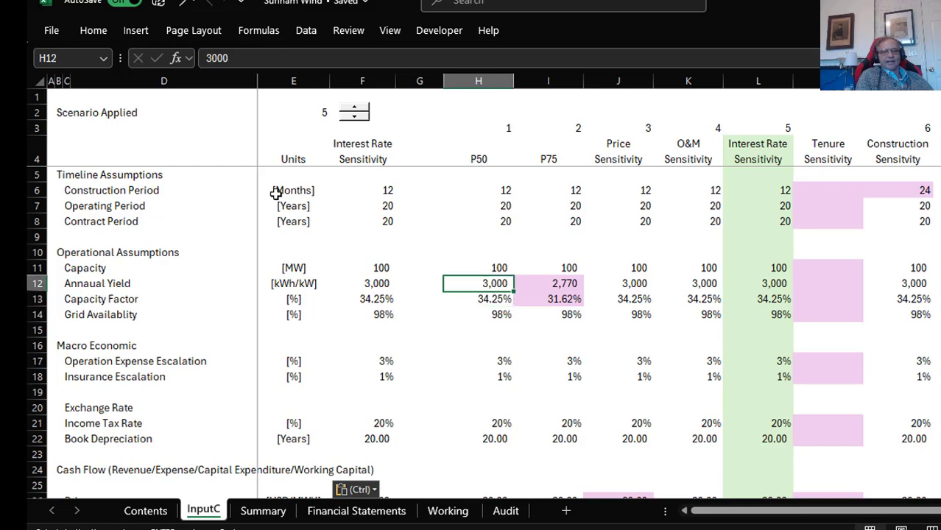
{"action": "key", "text": "Down"}
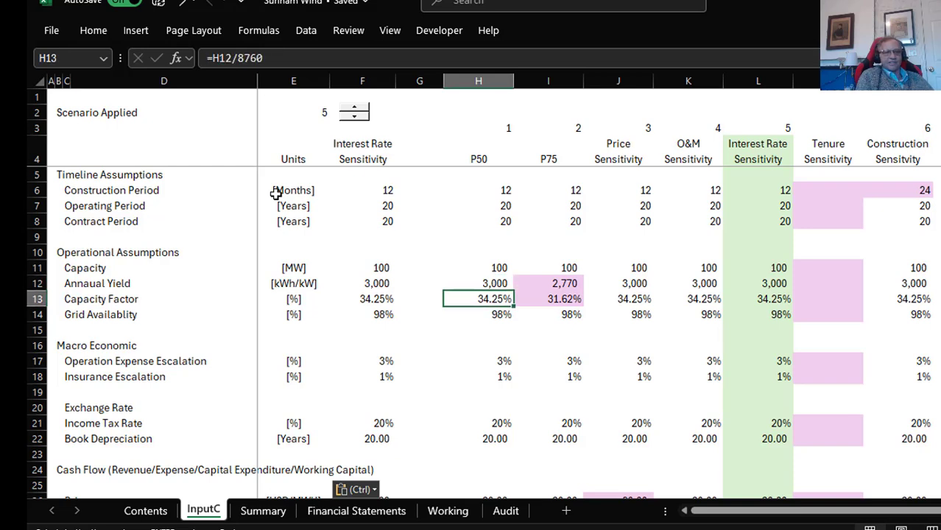
{"action": "key", "text": "Down"}
{"action": "key", "text": "Down"}
{"action": "key", "text": "Down"}
{"action": "key", "text": "Down"}
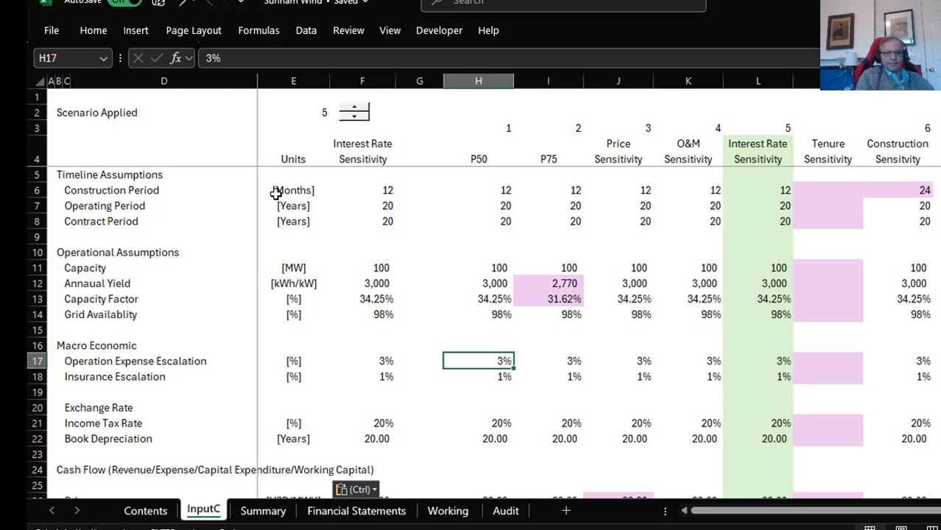
Format the Operation Expense Escalation and Insurance Escalation rates in F17:N18 as percentages with two decimals
{"action": "key", "text": "Left"}
{"action": "key", "text": "Left"}
{"action": "key", "text": "Right"}
{"action": "key", "text": "Right"}
{"action": "key", "text": "Down"}
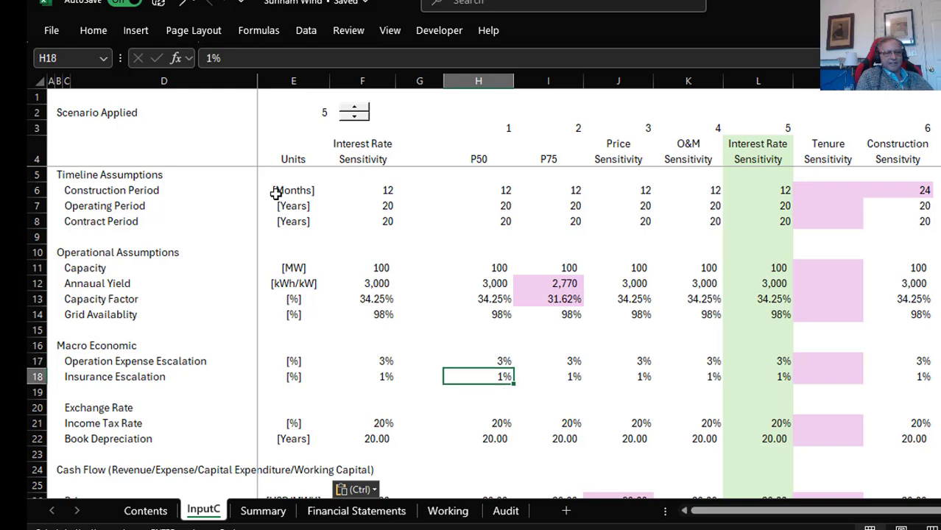
{"action": "key", "text": "Up"}
{"action": "key", "text": "Left"}
{"action": "key", "text": "Left"}
{"action": "key", "text": "shift+Right"}
{"action": "key", "text": "shift+Right"}
{"action": "key", "text": "shift+Right"}
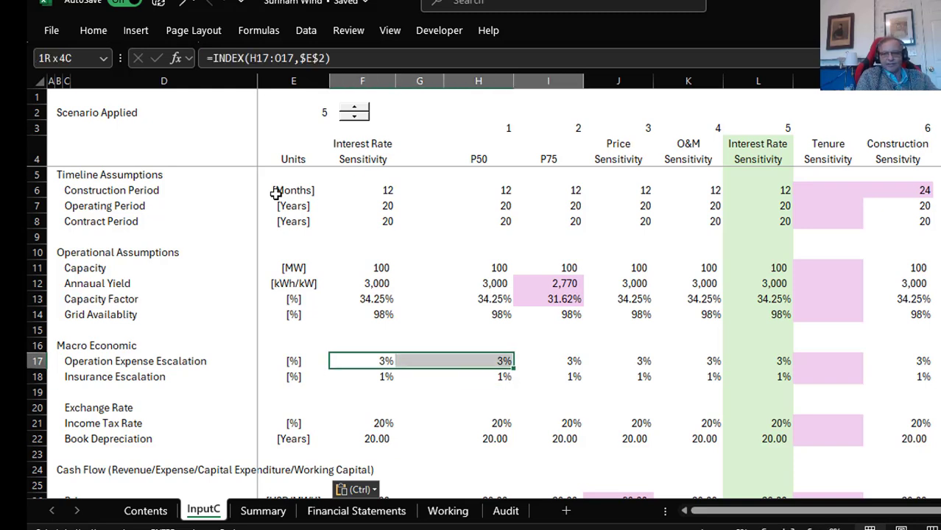
{"action": "key", "text": "shift+Right"}
{"action": "key", "text": "shift+Right"}
{"action": "key", "text": "shift+Right"}
{"action": "key", "text": "shift+Right"}
{"action": "key", "text": "shift+Right"}
{"action": "key", "text": "shift+Right"}
{"action": "key", "text": "shift+Down"}
{"action": "key", "text": "shift+Down"}
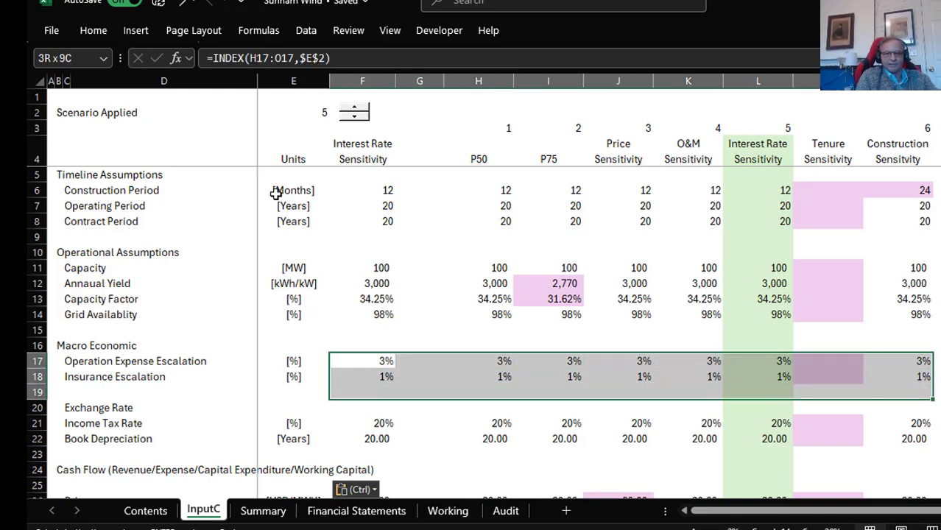
{"action": "key", "text": "shift+Up"}
{"action": "key", "text": "ctrl+v"}
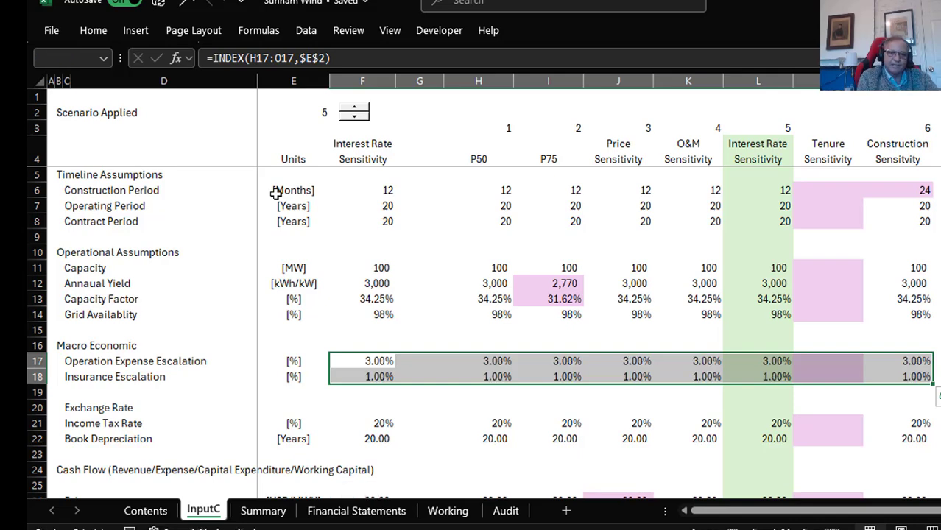
Read through the applied scenario's values in column F, from the macro economic section through the cash flow assumptions and back
{"action": "key", "text": "Down"}
{"action": "key", "text": "Down"}
{"action": "key", "text": "Down"}
{"action": "key", "text": "Down"}
{"action": "key", "text": "Down"}
{"action": "key", "text": "Down"}
{"action": "key", "text": "Down"}
{"action": "key", "text": "Down"}
{"action": "key", "text": "Down"}
{"action": "key", "text": "Down"}
{"action": "key", "text": "Down"}
{"action": "key", "text": "Down"}
{"action": "key", "text": "Down"}
{"action": "key", "text": "Down"}
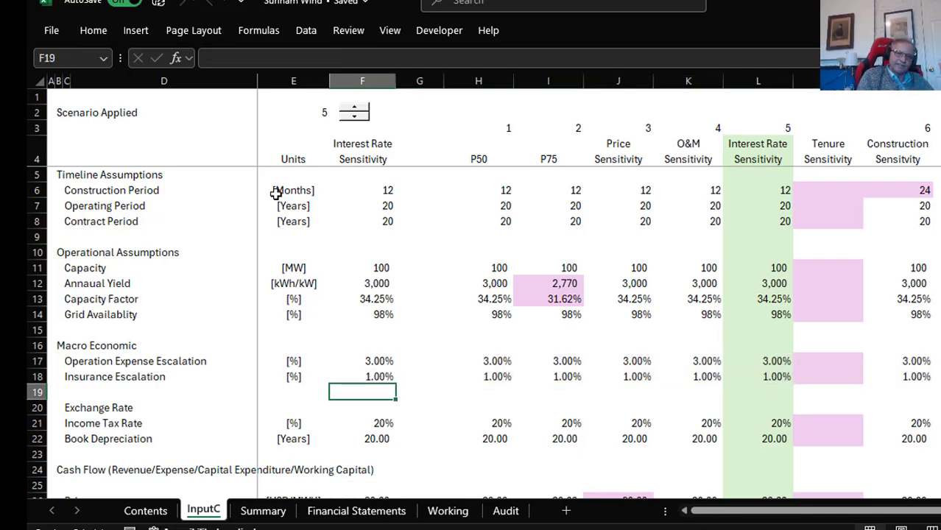
{"action": "key", "text": "Up"}
{"action": "key", "text": "Up"}
{"action": "key", "text": "Up"}
{"action": "key", "text": "Up"}
{"action": "key", "text": "Up"}
{"action": "key", "text": "Up"}
{"action": "key", "text": "Up"}
{"action": "key", "text": "Up"}
{"action": "key", "text": "Up"}
{"action": "key", "text": "Up"}
{"action": "key", "text": "Up"}
{"action": "key", "text": "Up"}
{"action": "key", "text": "Up"}
{"action": "key", "text": "Up"}
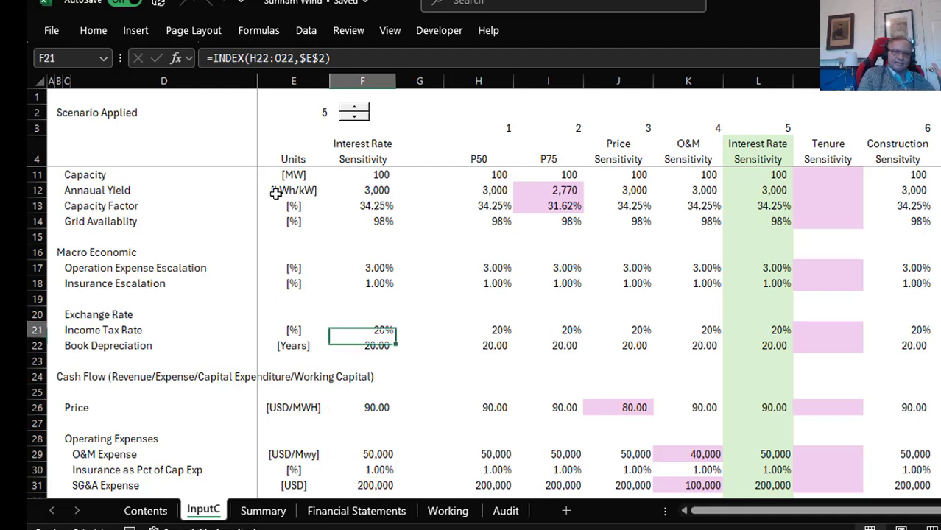
Examine the Income Tax Rate formula of the applied scenario and the P50 scenario's Book Depreciation input
{"action": "key", "text": "Down"}
{"action": "key", "text": "Down"}
{"action": "key", "text": "Down"}
{"action": "key", "text": "Down"}
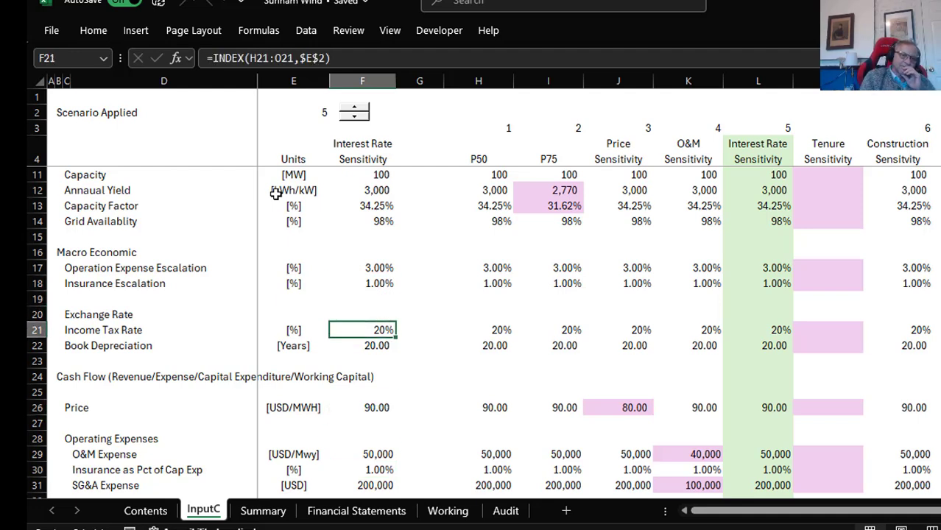
{"action": "key", "text": "Right"}
{"action": "key", "text": "Right"}
{"action": "key", "text": "Right"}
{"action": "key", "text": "Left"}
{"action": "key", "text": "Down"}
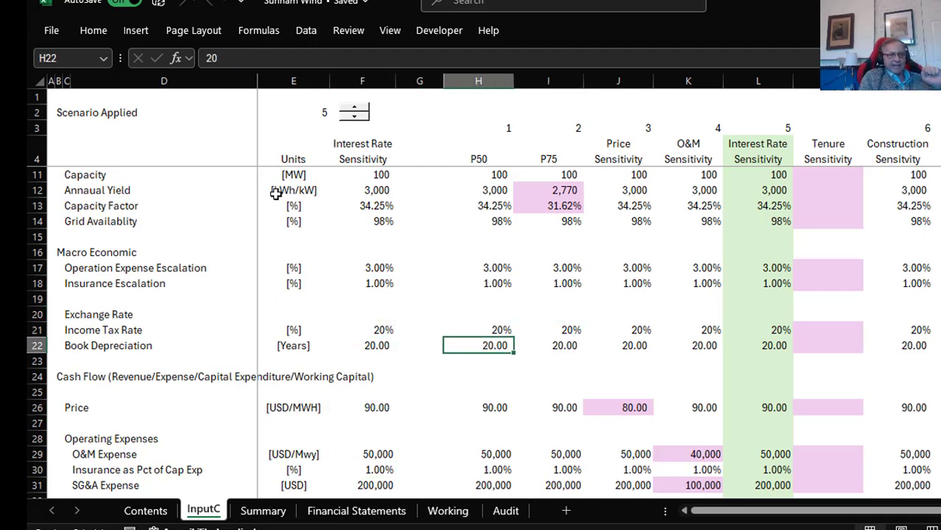
Review the P50 scenario's price, operating expense and capital expenditure inputs in column H
{"action": "key", "text": "Down"}
{"action": "key", "text": "Down"}
{"action": "key", "text": "Down"}
{"action": "key", "text": "Down"}
{"action": "key", "text": "Down"}
{"action": "key", "text": "Down"}
{"action": "key", "text": "Down"}
{"action": "key", "text": "Down"}
{"action": "key", "text": "Down"}
{"action": "key", "text": "Down"}
{"action": "key", "text": "Down"}
{"action": "key", "text": "Down"}
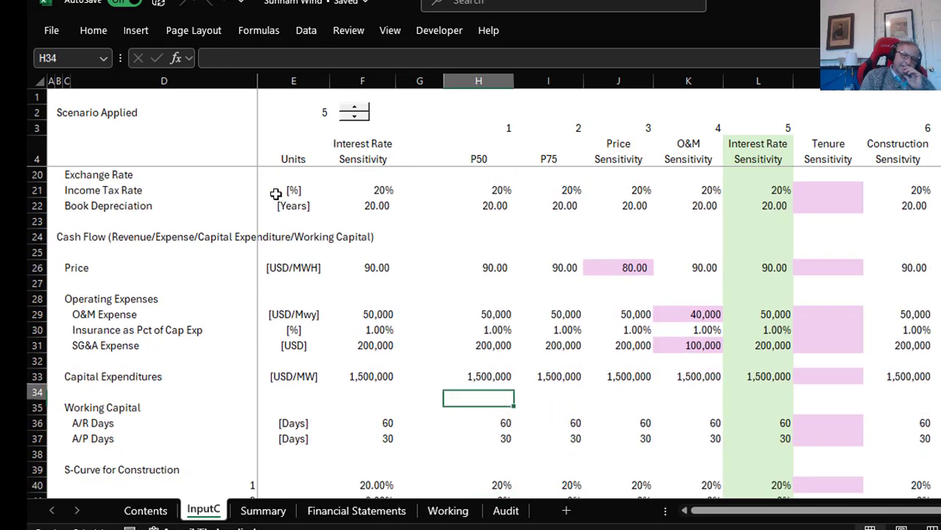
{"action": "key", "text": "Up"}
{"action": "key", "text": "Up"}
{"action": "key", "text": "Up"}
{"action": "key", "text": "Up"}
{"action": "key", "text": "Up"}
{"action": "key", "text": "Up"}
{"action": "key", "text": "Up"}
{"action": "key", "text": "Up"}
{"action": "key", "text": "Up"}
{"action": "key", "text": "Down"}
{"action": "key", "text": "Down"}
{"action": "key", "text": "Down"}
{"action": "key", "text": "Down"}
{"action": "key", "text": "Down"}
{"action": "key", "text": "Down"}
{"action": "key", "text": "Down"}
{"action": "key", "text": "Down"}
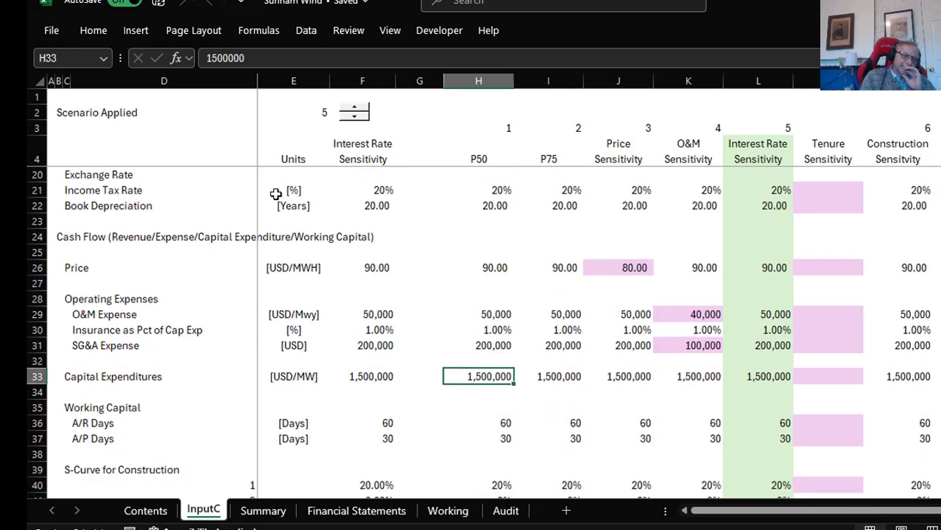
Check the P50 working capital days and construction S-curve percentages, and return to the Price row
{"action": "key", "text": "Down"}
{"action": "key", "text": "Down"}
{"action": "key", "text": "Down"}
{"action": "key", "text": "Down"}
{"action": "key", "text": "Down"}
{"action": "key", "text": "Down"}
{"action": "key", "text": "Down"}
{"action": "key", "text": "Down"}
{"action": "key", "text": "Down"}
{"action": "key", "text": "Down"}
{"action": "key", "text": "Down"}
{"action": "key", "text": "Up"}
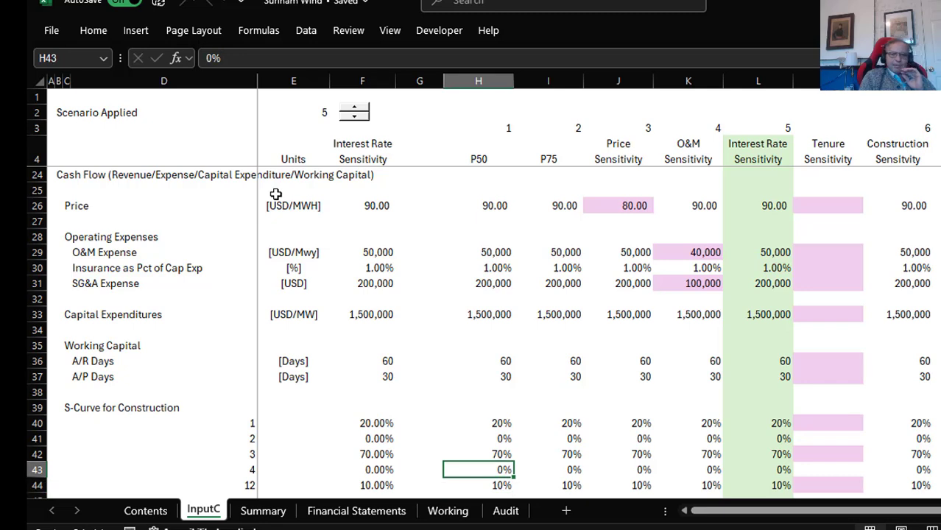
{"action": "key", "text": "Up"}
{"action": "key", "text": "Up"}
{"action": "key", "text": "Up"}
{"action": "key", "text": "Up"}
{"action": "key", "text": "Up"}
{"action": "key", "text": "Up"}
{"action": "key", "text": "Up"}
{"action": "key", "text": "Up"}
{"action": "key", "text": "Up"}
{"action": "key", "text": "Up"}
{"action": "key", "text": "Up"}
{"action": "key", "text": "Up"}
{"action": "key", "text": "Up"}
{"action": "key", "text": "Up"}
{"action": "key", "text": "Up"}
{"action": "key", "text": "Up"}
{"action": "key", "text": "Up"}
{"action": "key", "text": "Up"}
{"action": "key", "text": "Down"}
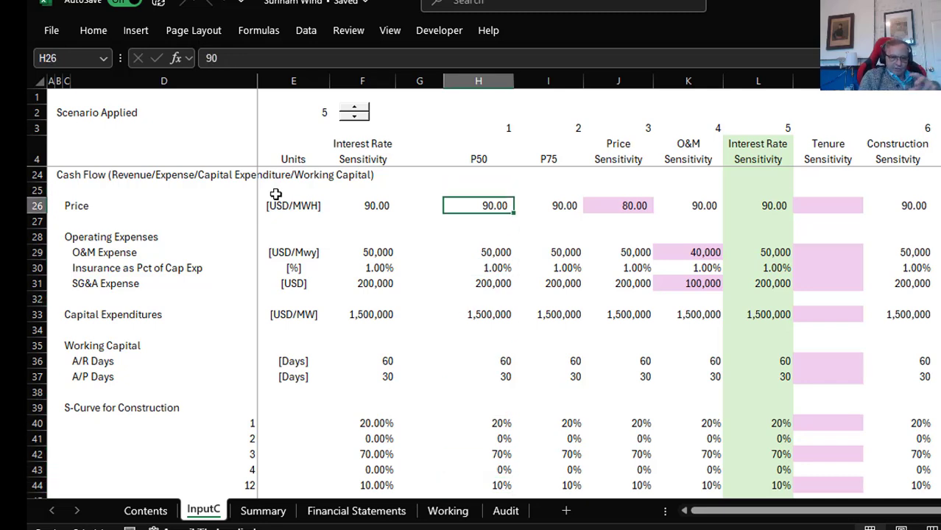
Read down the P50 column from Price through the financing assumptions, repayment flags and exit value to the General section
{"action": "key", "text": "Down"}
{"action": "key", "text": "Down"}
{"action": "key", "text": "Down"}
{"action": "key", "text": "Down"}
{"action": "key", "text": "Down"}
{"action": "key", "text": "Down"}
{"action": "key", "text": "Down"}
{"action": "key", "text": "Down"}
{"action": "key", "text": "Down"}
{"action": "key", "text": "Down"}
{"action": "key", "text": "Down"}
{"action": "key", "text": "Down"}
{"action": "key", "text": "Down"}
{"action": "key", "text": "Down"}
{"action": "key", "text": "Down"}
{"action": "key", "text": "Down"}
{"action": "key", "text": "Down"}
{"action": "key", "text": "Down"}
{"action": "key", "text": "Down"}
{"action": "key", "text": "Down"}
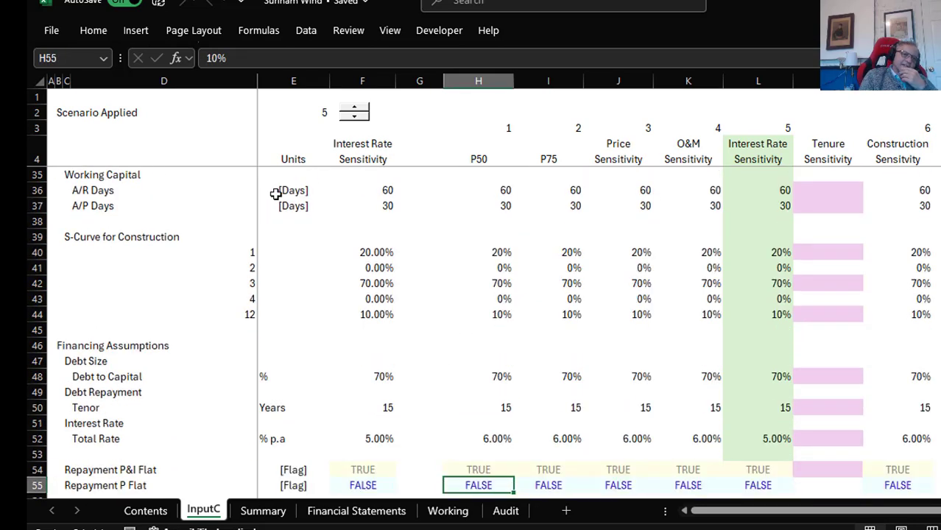
{"action": "key", "text": "Down"}
{"action": "key", "text": "Down"}
{"action": "key", "text": "Down"}
{"action": "key", "text": "Down"}
{"action": "key", "text": "Down"}
{"action": "key", "text": "Down"}
{"action": "key", "text": "Down"}
{"action": "key", "text": "Down"}
{"action": "key", "text": "Down"}
{"action": "key", "text": "Down"}
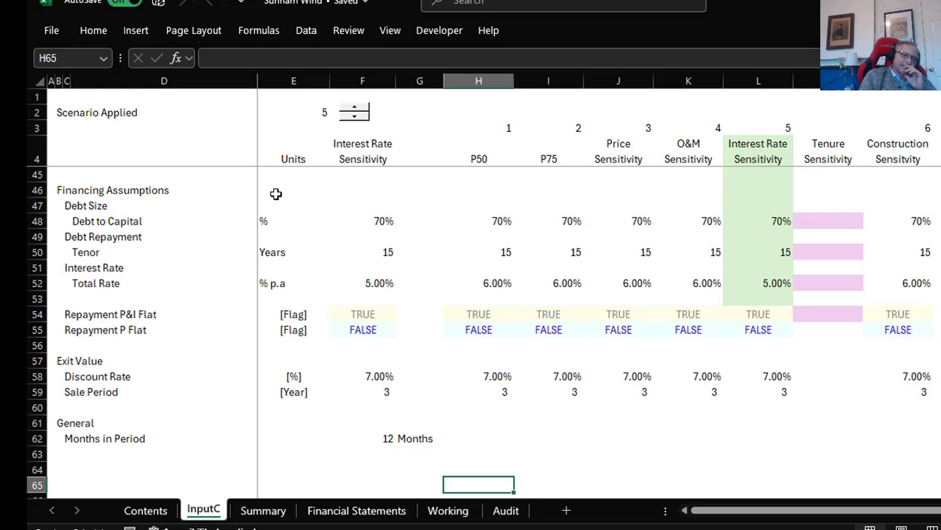
Review the P50 inputs back up from the exit value and repayment flags to the construction S-curve
{"action": "key", "text": "Up"}
{"action": "key", "text": "Up"}
{"action": "key", "text": "Up"}
{"action": "key", "text": "Up"}
{"action": "key", "text": "Up"}
{"action": "key", "text": "Up"}
{"action": "key", "text": "Up"}
{"action": "key", "text": "Up"}
{"action": "key", "text": "Up"}
{"action": "key", "text": "Up"}
{"action": "key", "text": "Up"}
{"action": "key", "text": "Up"}
{"action": "key", "text": "Up"}
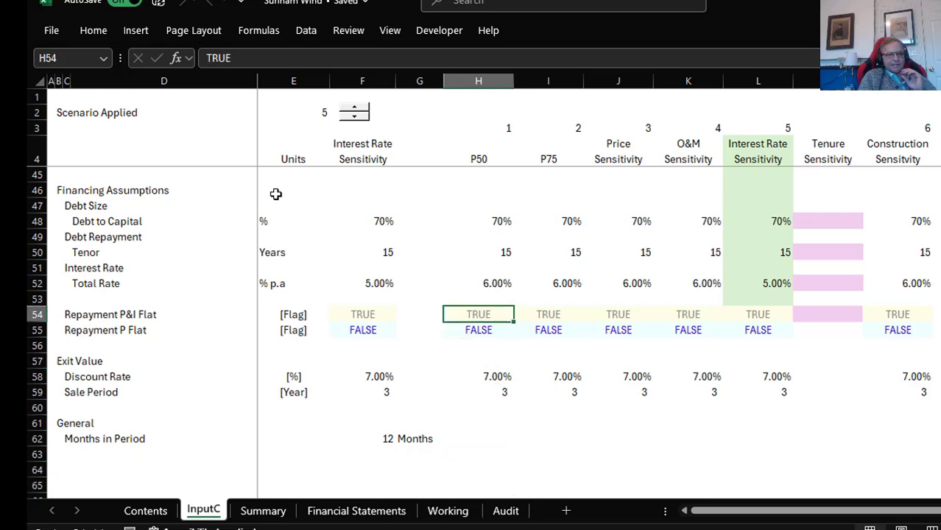
{"action": "key", "text": "Up"}
{"action": "key", "text": "Up"}
{"action": "key", "text": "Up"}
{"action": "key", "text": "Up"}
{"action": "key", "text": "Up"}
{"action": "key", "text": "Up"}
{"action": "key", "text": "Up"}
{"action": "key", "text": "Up"}
{"action": "key", "text": "Up"}
{"action": "key", "text": "Up"}
{"action": "key", "text": "Up"}
{"action": "key", "text": "Up"}
{"action": "key", "text": "Up"}
{"action": "key", "text": "Up"}
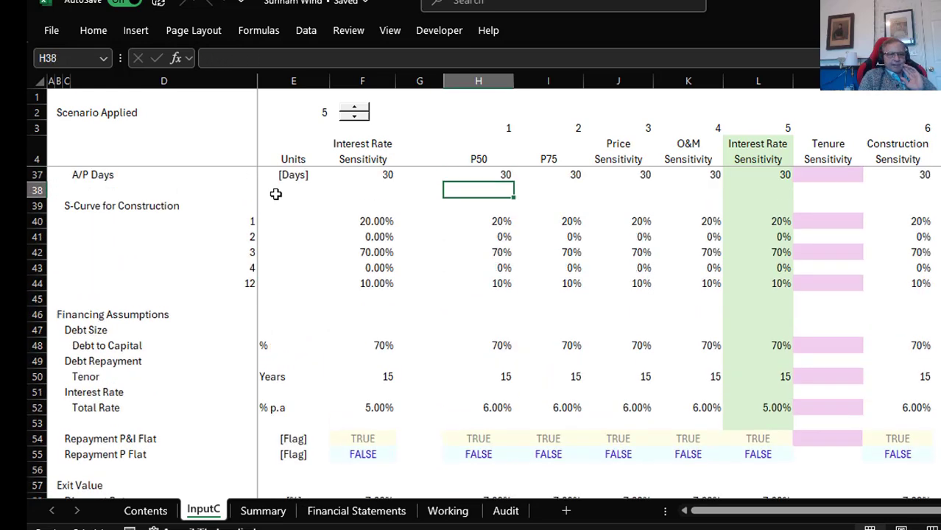
Examine the P50 financing assumptions: Debt to Capital, Tenor, Total Rate and the Repayment P&I Flat and P Flat flags
{"action": "key", "text": "Down"}
{"action": "key", "text": "Down"}
{"action": "key", "text": "Down"}
{"action": "key", "text": "Down"}
{"action": "key", "text": "Down"}
{"action": "key", "text": "Down"}
{"action": "key", "text": "Down"}
{"action": "key", "text": "Down"}
{"action": "key", "text": "Down"}
{"action": "key", "text": "Down"}
{"action": "key", "text": "Down"}
{"action": "key", "text": "Down"}
{"action": "key", "text": "Down"}
{"action": "key", "text": "Down"}
{"action": "key", "text": "Up"}
{"action": "key", "text": "Up"}
{"action": "key", "text": "Up"}
{"action": "key", "text": "Up"}
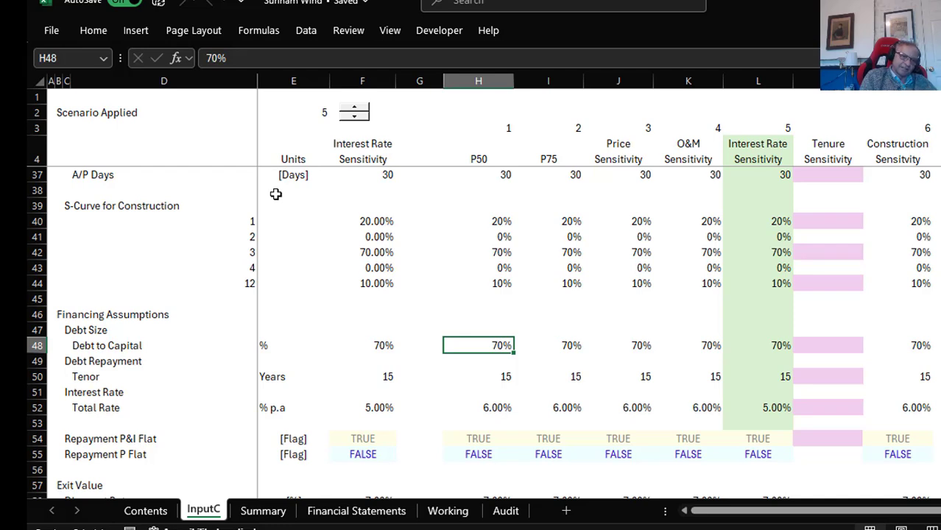
{"action": "key", "text": "Down"}
{"action": "key", "text": "Down"}
{"action": "key", "text": "Down"}
{"action": "key", "text": "Down"}
{"action": "key", "text": "Down"}
{"action": "key", "text": "Down"}
{"action": "key", "text": "Down"}
{"action": "key", "text": "Down"}
{"action": "key", "text": "Down"}
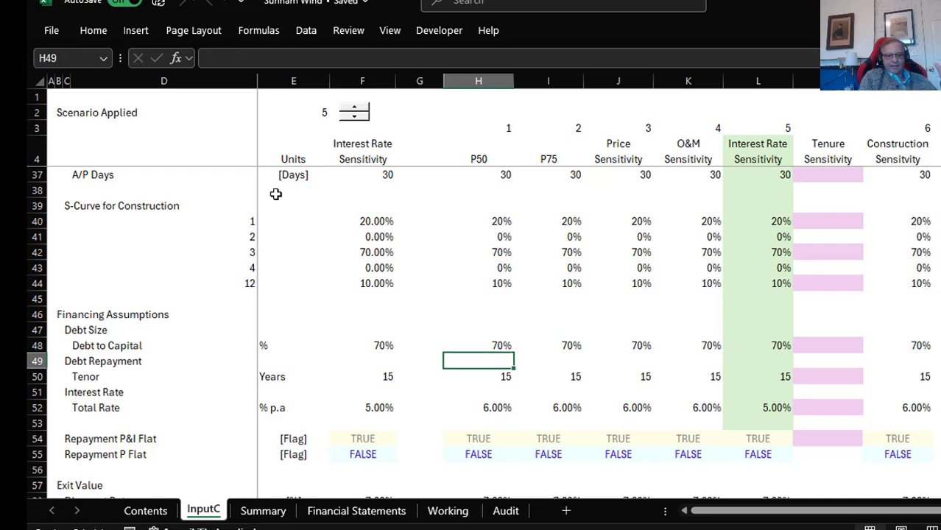
{"action": "key", "text": "Up"}
{"action": "key", "text": "Up"}
{"action": "key", "text": "Up"}
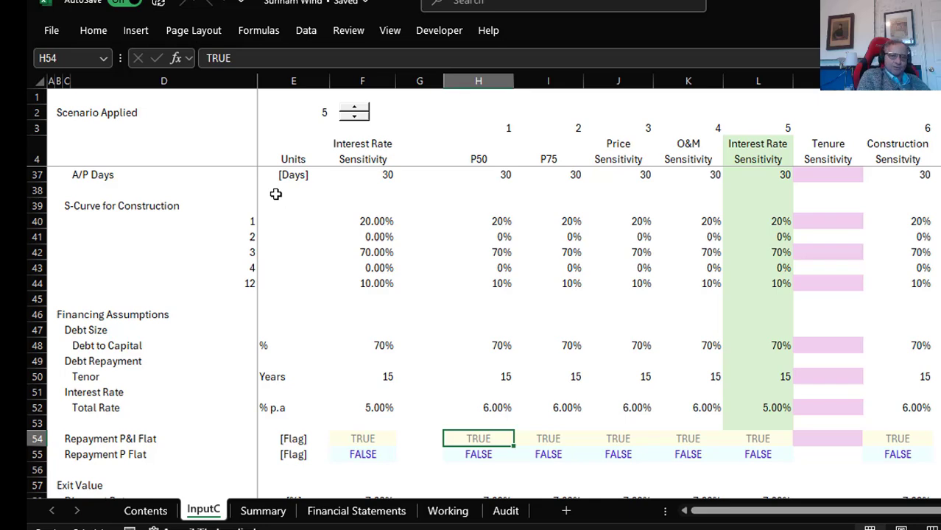
Review the P50 repayment flags, the exit value inputs and the General section, and return to the Interest Rate rows
{"action": "key", "text": "Down"}
{"action": "key", "text": "Down"}
{"action": "key", "text": "Down"}
{"action": "key", "text": "Down"}
{"action": "key", "text": "Down"}
{"action": "key", "text": "Down"}
{"action": "key", "text": "Down"}
{"action": "key", "text": "Down"}
{"action": "key", "text": "Down"}
{"action": "key", "text": "Down"}
{"action": "key", "text": "Down"}
{"action": "key", "text": "Down"}
{"action": "key", "text": "Down"}
{"action": "key", "text": "Down"}
{"action": "key", "text": "Down"}
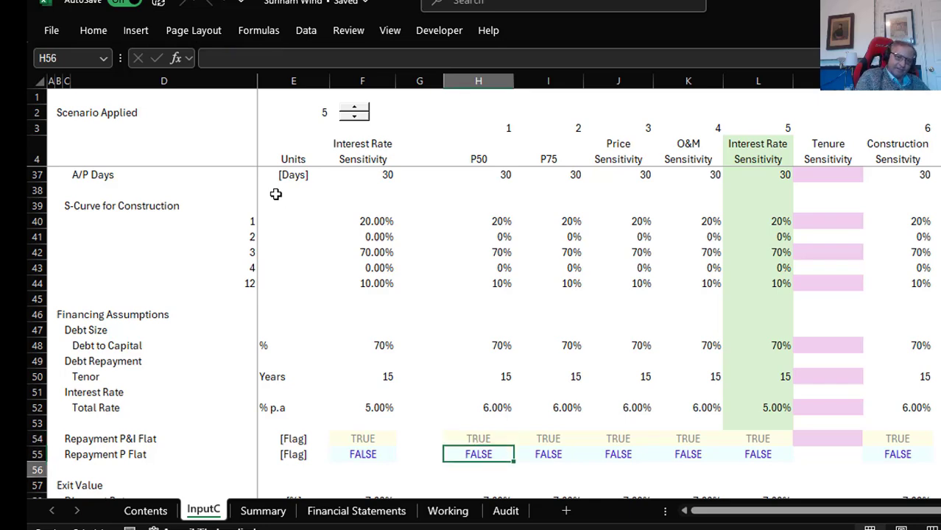
{"action": "key", "text": "Up"}
{"action": "key", "text": "Up"}
{"action": "key", "text": "Up"}
{"action": "key", "text": "Up"}
{"action": "key", "text": "Up"}
{"action": "key", "text": "Up"}
{"action": "key", "text": "Up"}
{"action": "key", "text": "Up"}
{"action": "key", "text": "Up"}
{"action": "key", "text": "Up"}
{"action": "key", "text": "Up"}
{"action": "key", "text": "Up"}
{"action": "key", "text": "Up"}
{"action": "key", "text": "Up"}
{"action": "key", "text": "Up"}
{"action": "key", "text": "Up"}
{"action": "key", "text": "Up"}
{"action": "key", "text": "Up"}
{"action": "key", "text": "Up"}
{"action": "key", "text": "Up"}
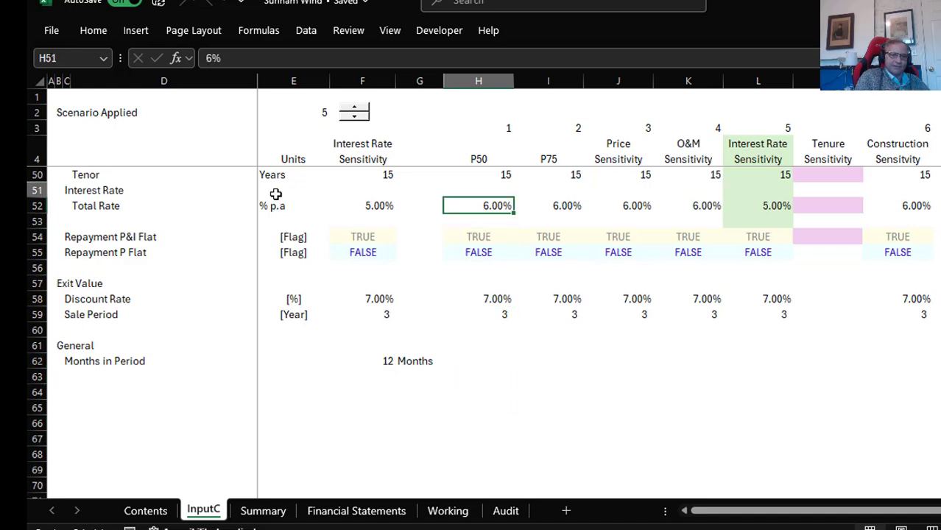
Examine the P50 inputs between the financing assumptions and the S-Curve for Construction
{"action": "key", "text": "Down"}
{"action": "key", "text": "Down"}
{"action": "key", "text": "Down"}
{"action": "key", "text": "Down"}
{"action": "key", "text": "Down"}
{"action": "key", "text": "Down"}
{"action": "key", "text": "Down"}
{"action": "key", "text": "Down"}
{"action": "key", "text": "Down"}
{"action": "key", "text": "Down"}
{"action": "key", "text": "Down"}
{"action": "key", "text": "Down"}
{"action": "key", "text": "Down"}
{"action": "key", "text": "Down"}
{"action": "key", "text": "Down"}
{"action": "key", "text": "Down"}
{"action": "key", "text": "Down"}
{"action": "key", "text": "Down"}
{"action": "key", "text": "Down"}
{"action": "key", "text": "Down"}
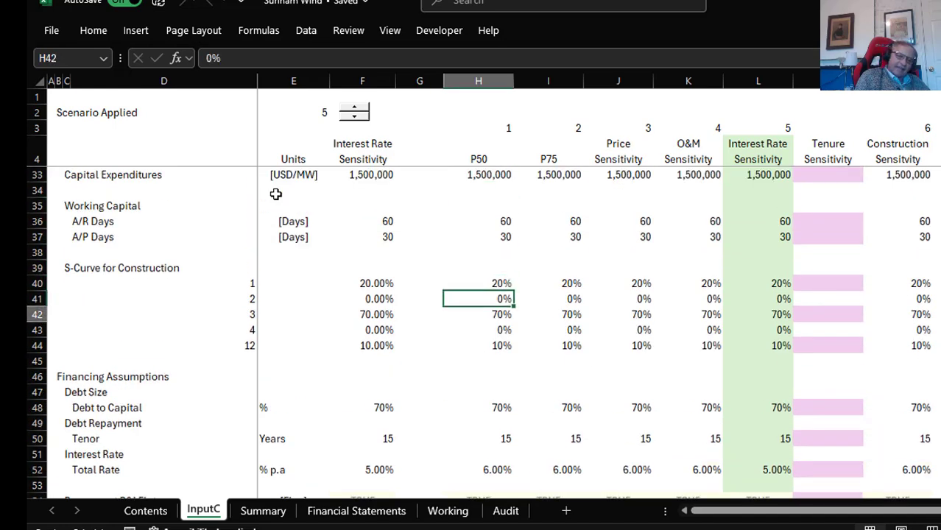
Review the P50 column upward from the construction S-curve through cash flow, macro economic and operational assumptions to the Timeline Assumptions
{"action": "key", "text": "Up"}
{"action": "key", "text": "Up"}
{"action": "key", "text": "Up"}
{"action": "key", "text": "Up"}
{"action": "key", "text": "Up"}
{"action": "key", "text": "Up"}
{"action": "key", "text": "Up"}
{"action": "key", "text": "Up"}
{"action": "key", "text": "Up"}
{"action": "key", "text": "Up"}
{"action": "key", "text": "Up"}
{"action": "key", "text": "Up"}
{"action": "key", "text": "Up"}
{"action": "key", "text": "Up"}
{"action": "key", "text": "Up"}
{"action": "key", "text": "Up"}
{"action": "key", "text": "Up"}
{"action": "key", "text": "Up"}
{"action": "key", "text": "Up"}
{"action": "key", "text": "Up"}
{"action": "key", "text": "Up"}
{"action": "key", "text": "Up"}
{"action": "key", "text": "Up"}
{"action": "key", "text": "Up"}
{"action": "key", "text": "Up"}
{"action": "key", "text": "Up"}
{"action": "key", "text": "Up"}
{"action": "key", "text": "Up"}
{"action": "key", "text": "Up"}
{"action": "key", "text": "Up"}
{"action": "key", "text": "Up"}
{"action": "key", "text": "Up"}
{"action": "key", "text": "Up"}
{"action": "key", "text": "Up"}
{"action": "key", "text": "Up"}
{"action": "key", "text": "Up"}
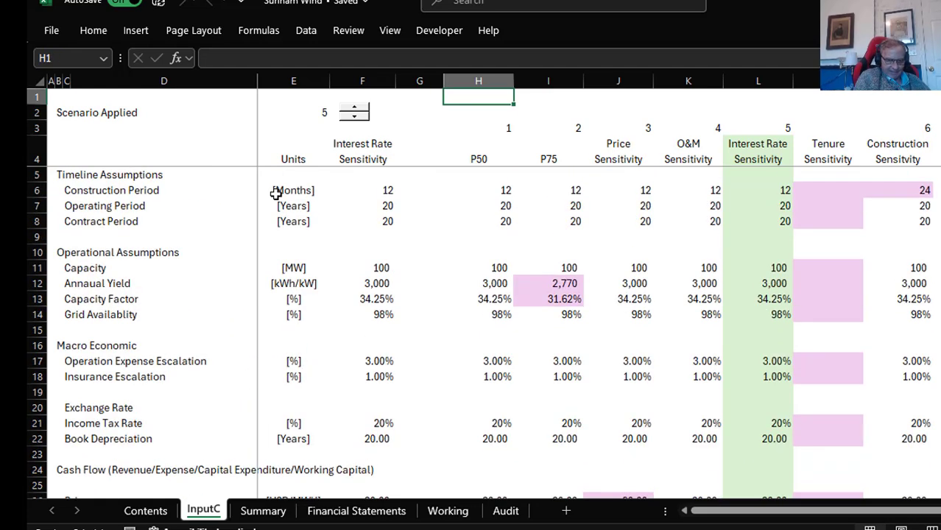
Look over the scenario headers and Timeline Assumptions across the P50, P75 and Price Sensitivity columns
{"action": "key", "text": "Down"}
{"action": "key", "text": "Down"}
{"action": "key", "text": "Down"}
{"action": "key", "text": "Down"}
{"action": "key", "text": "Right"}
{"action": "key", "text": "Right"}
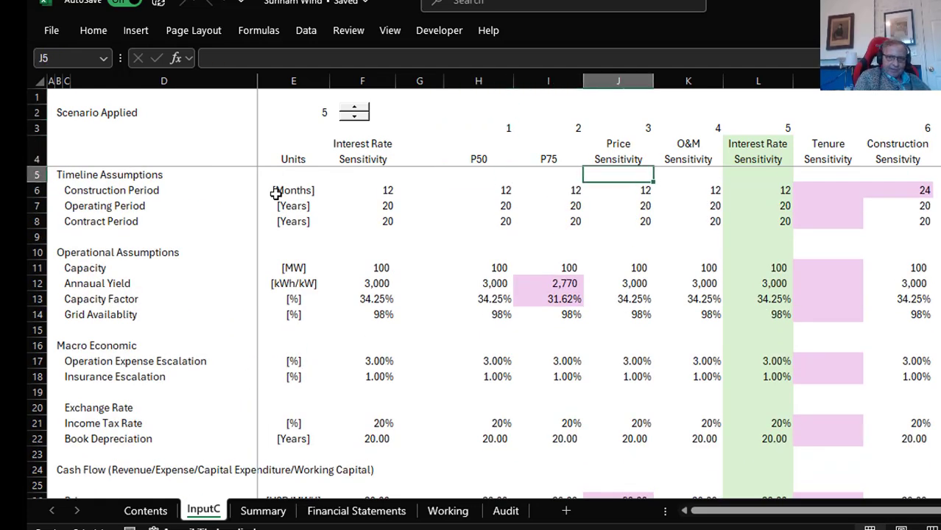
{"action": "key", "text": "Left"}
{"action": "key", "text": "Left"}
{"action": "key", "text": "Left"}
{"action": "key", "text": "Up"}
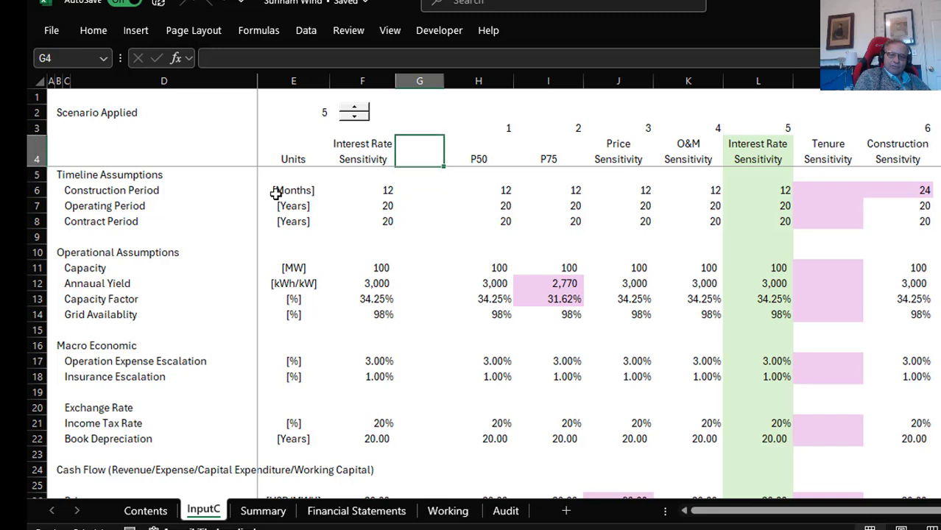
{"action": "key", "text": "Up"}
{"action": "key", "text": "Up"}
{"action": "key", "text": "Up"}
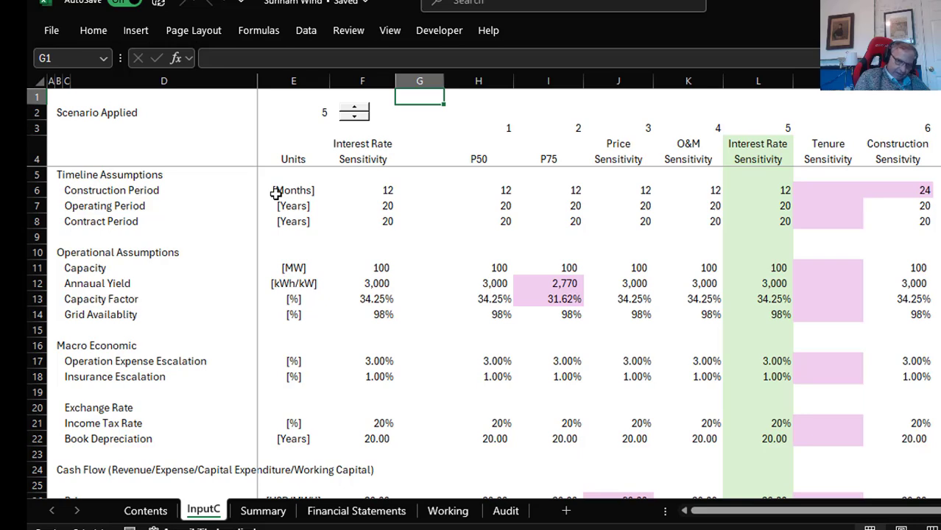
Read down all scenario inputs from the applied scenario through the cash flow and working capital sections to the Financing Assumptions
{"action": "key", "text": "Down"}
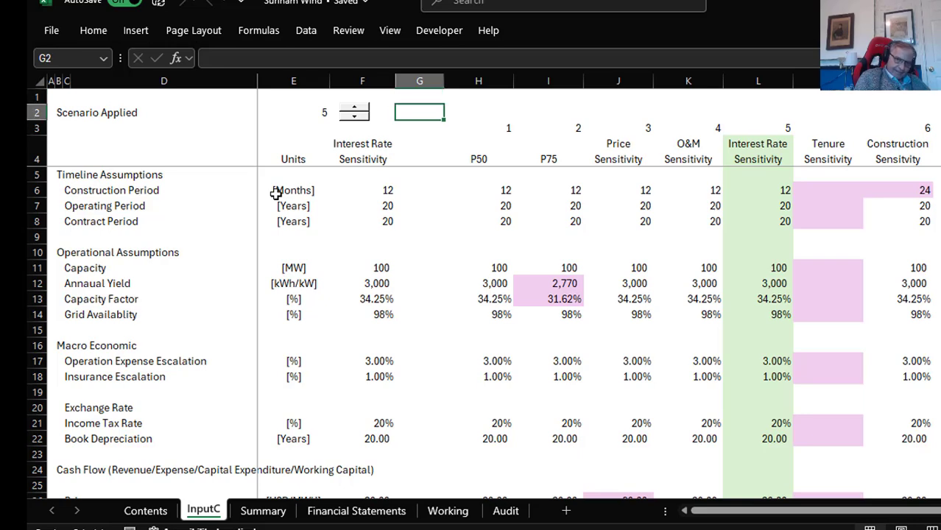
{"action": "key", "text": "Down"}
{"action": "key", "text": "Down"}
{"action": "key", "text": "Down"}
{"action": "key", "text": "Down"}
{"action": "key", "text": "Down"}
{"action": "key", "text": "Down"}
{"action": "key", "text": "Down"}
{"action": "key", "text": "Down"}
{"action": "key", "text": "Down"}
{"action": "key", "text": "Down"}
{"action": "key", "text": "Down"}
{"action": "key", "text": "Down"}
{"action": "key", "text": "Down"}
{"action": "key", "text": "Down"}
{"action": "key", "text": "Down"}
{"action": "key", "text": "Down"}
{"action": "key", "text": "Down"}
{"action": "key", "text": "Down"}
{"action": "key", "text": "Down"}
{"action": "key", "text": "Down"}
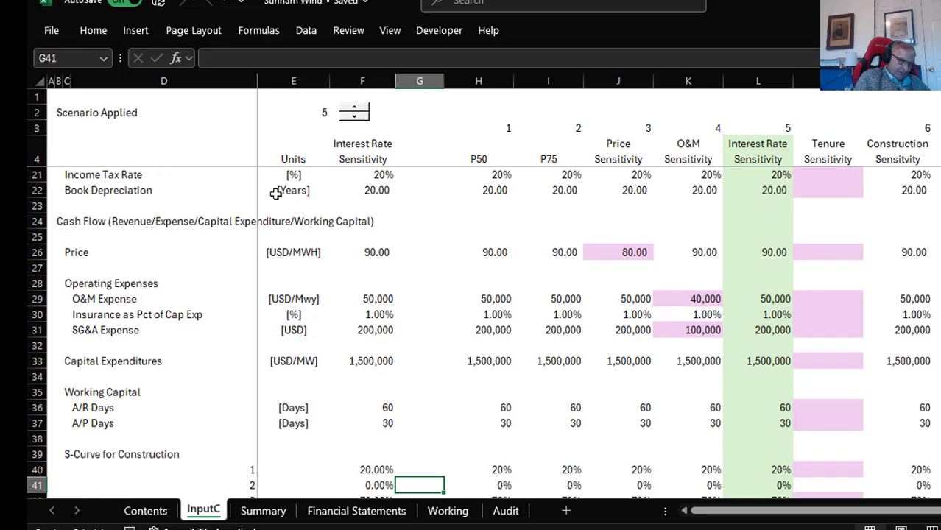
{"action": "key", "text": "Down"}
{"action": "key", "text": "Down"}
{"action": "key", "text": "Down"}
{"action": "key", "text": "Down"}
{"action": "key", "text": "Down"}
{"action": "key", "text": "Down"}
{"action": "key", "text": "Down"}
{"action": "key", "text": "Down"}
{"action": "key", "text": "Down"}
{"action": "key", "text": "Down"}
{"action": "key", "text": "Down"}
{"action": "key", "text": "Down"}
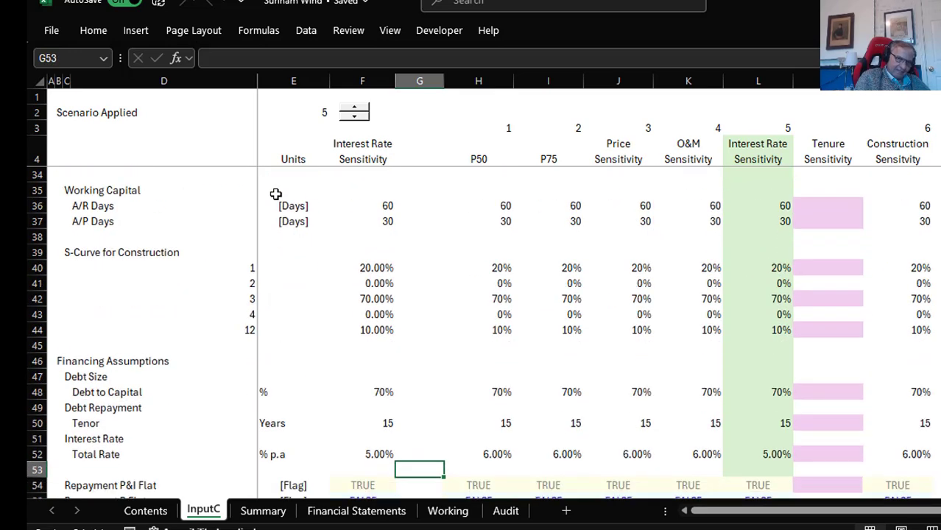
Review the scenario inputs back up from the Financing Assumptions to the Operational Assumptions
{"action": "key", "text": "Up"}
{"action": "key", "text": "Up"}
{"action": "key", "text": "Up"}
{"action": "key", "text": "Up"}
{"action": "key", "text": "Up"}
{"action": "key", "text": "Up"}
{"action": "key", "text": "Up"}
{"action": "key", "text": "Up"}
{"action": "key", "text": "Up"}
{"action": "key", "text": "Up"}
{"action": "key", "text": "Up"}
{"action": "key", "text": "Up"}
{"action": "key", "text": "Up"}
{"action": "key", "text": "Up"}
{"action": "key", "text": "Up"}
{"action": "key", "text": "Up"}
{"action": "key", "text": "Up"}
{"action": "key", "text": "Up"}
{"action": "key", "text": "Up"}
{"action": "key", "text": "Up"}
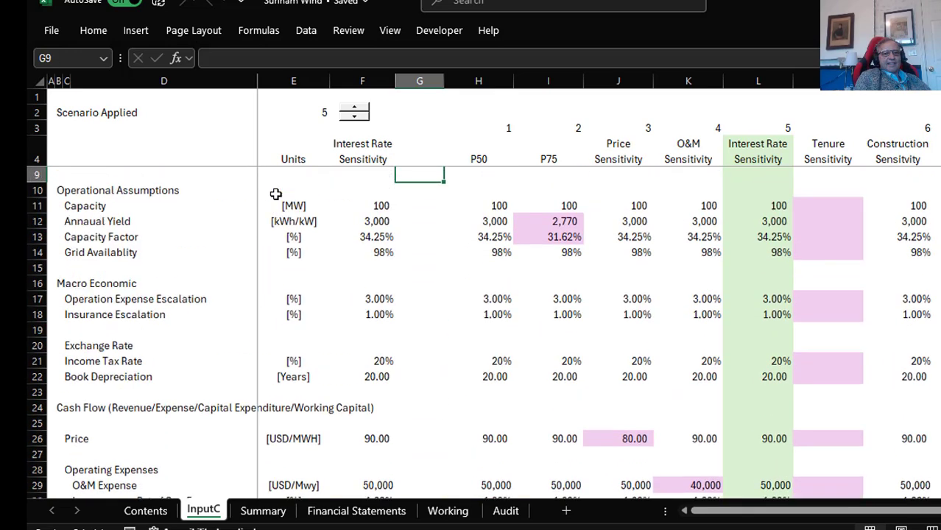
Review the scenario inputs from the Operational Assumptions back up to the Timeline Assumptions and scenario headers
{"action": "key", "text": "Up"}
{"action": "key", "text": "Up"}
{"action": "key", "text": "Up"}
{"action": "key", "text": "Up"}
{"action": "key", "text": "Up"}
{"action": "key", "text": "Up"}
{"action": "key", "text": "Up"}
{"action": "key", "text": "Up"}
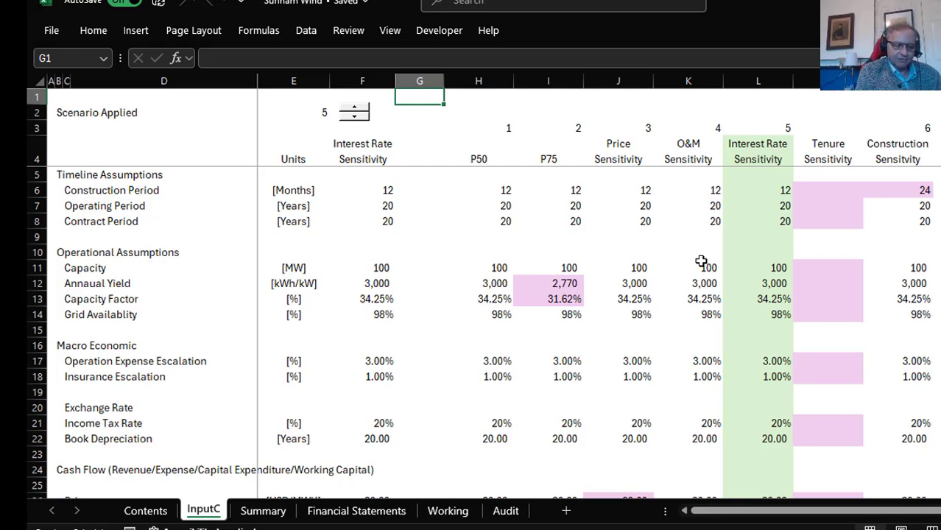
Reset the input sheet's colours with the format options macro, including removal of all conditional formatting but not borders and lines
{"action": "key", "text": "ctrl+alt+c"}
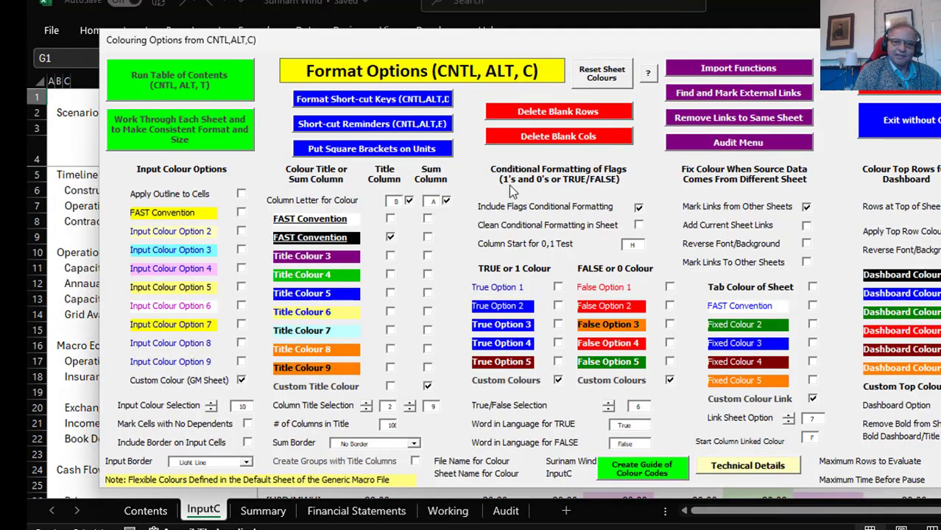
{"action": "left_click", "coordinate": [639, 227]}
{"action": "left_click", "coordinate": [594, 80]}
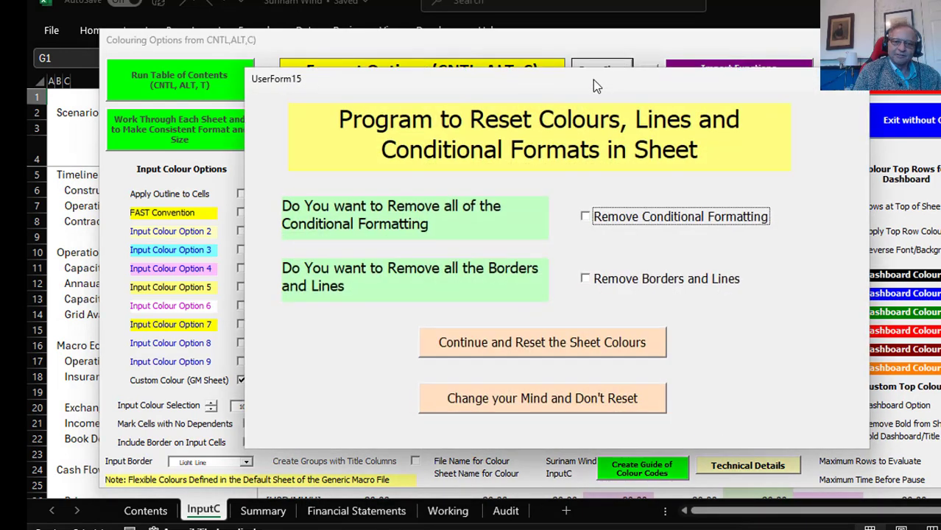
{"action": "left_click", "coordinate": [585, 217]}
{"action": "left_click", "coordinate": [578, 343]}
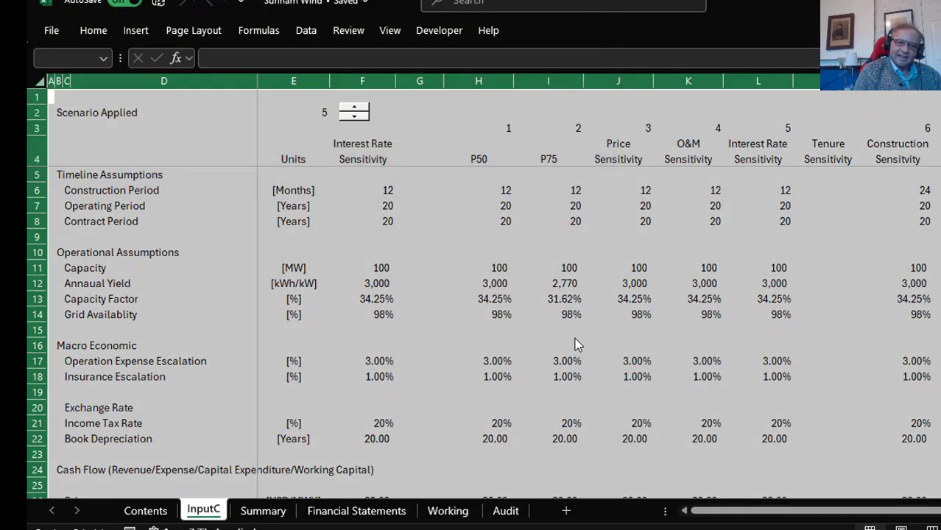
{"action": "left_click", "coordinate": [480, 203]}
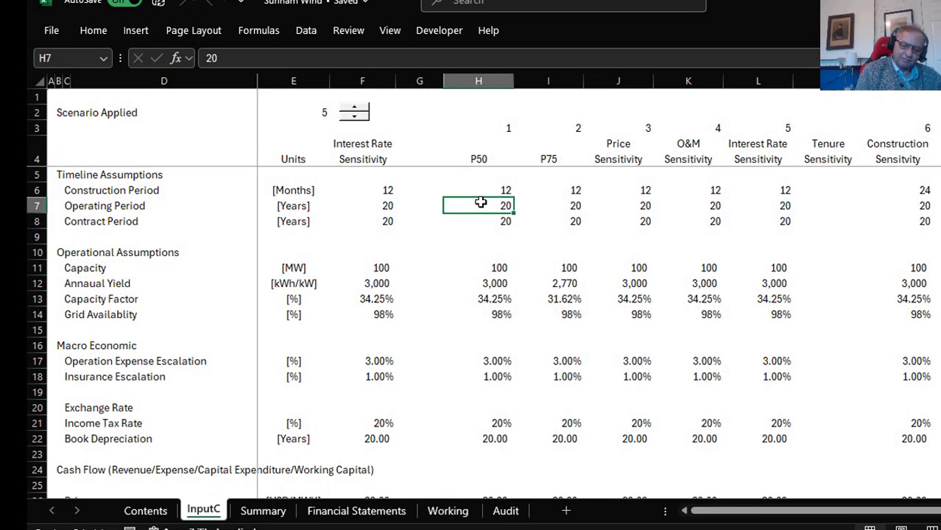
{"action": "key", "text": "Up"}
{"action": "key", "text": "Up"}
{"action": "key", "text": "Up"}
{"action": "key", "text": "Up"}
{"action": "key", "text": "Up"}
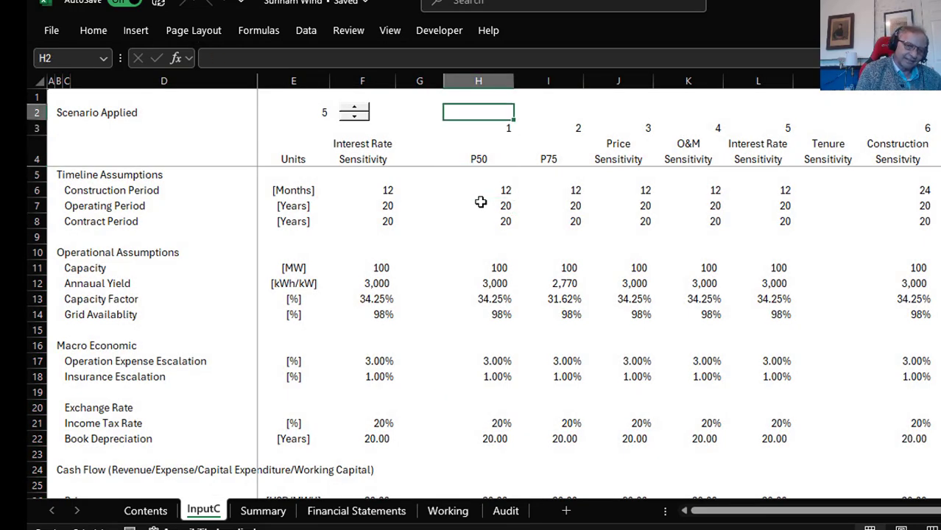
{"action": "key", "text": "Down"}
{"action": "key", "text": "Down"}
{"action": "key", "text": "Down"}
{"action": "key", "text": "Down"}
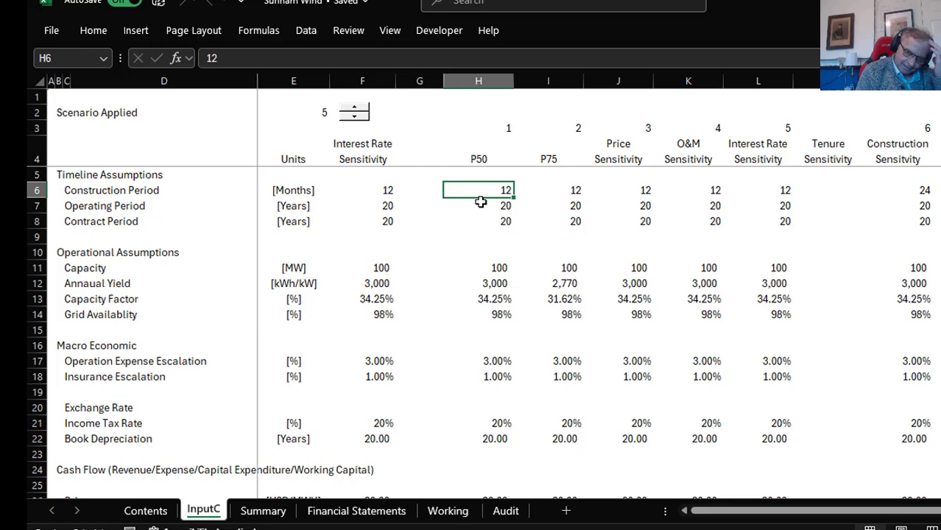
{"action": "key", "text": "Left"}
{"action": "key", "text": "Left"}
{"action": "key", "text": "Left"}
{"action": "key", "text": "Right"}
{"action": "key", "text": "Right"}
{"action": "key", "text": "Right"}
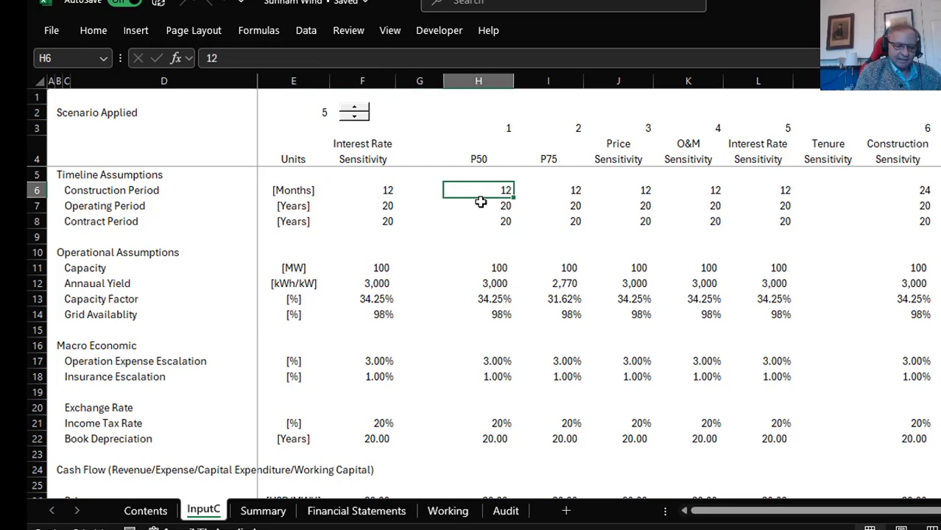
Select the P50 inputs from Construction Period through Repayment P Flat, undoing any stray entry made over Construction Period
{"action": "key", "text": "shift+Down"}
{"action": "key", "text": "shift+Down"}
{"action": "key", "text": "shift+Down"}
{"action": "key", "text": "shift+Down"}
{"action": "key", "text": "shift+Down"}
{"action": "key", "text": "shift+Down"}
{"action": "key", "text": "shift+Down"}
{"action": "key", "text": "shift+Down"}
{"action": "key", "text": "shift+Down"}
{"action": "key", "text": "shift+Down"}
{"action": "key", "text": "shift+Down"}
{"action": "key", "text": "shift+Down"}
{"action": "key", "text": "shift+Down"}
{"action": "key", "text": "shift+Down"}
{"action": "key", "text": "shift+Down"}
{"action": "key", "text": "shift+Down"}
{"action": "key", "text": "shift+Down"}
{"action": "key", "text": "shift+Down"}
{"action": "key", "text": "shift+Down"}
{"action": "key", "text": "shift+Down"}
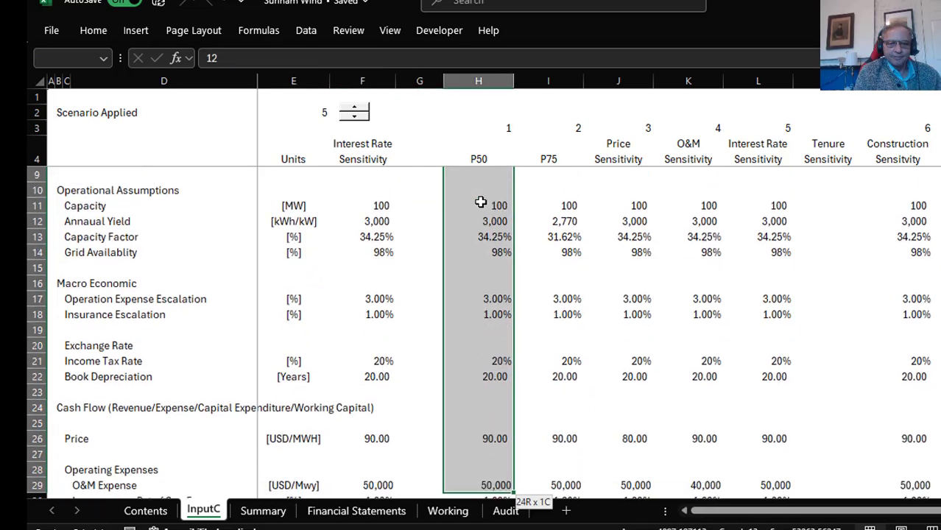
{"action": "key", "text": "shift+Down"}
{"action": "key", "text": "shift+Down"}
{"action": "key", "text": "shift+Down"}
{"action": "key", "text": "shift+Down"}
{"action": "key", "text": "shift+Down"}
{"action": "key", "text": "shift+Down"}
{"action": "key", "text": "shift+Down"}
{"action": "key", "text": "shift+Down"}
{"action": "key", "text": "shift+Down"}
{"action": "key", "text": "shift+Down"}
{"action": "key", "text": "shift+Down"}
{"action": "key", "text": "shift+Down"}
{"action": "key", "text": "shift+Down"}
{"action": "key", "text": "shift+Down"}
{"action": "key", "text": "shift+Down"}
{"action": "key", "text": "shift+Down"}
{"action": "key", "text": "shift+Down"}
{"action": "key", "text": "shift+Down"}
{"action": "key", "text": "shift+Down"}
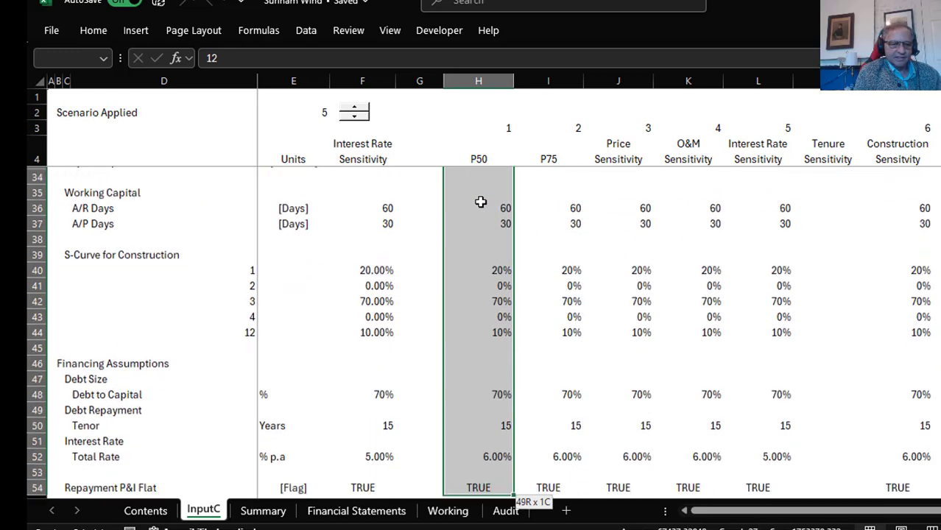
{"action": "key", "text": "shift+Up"}
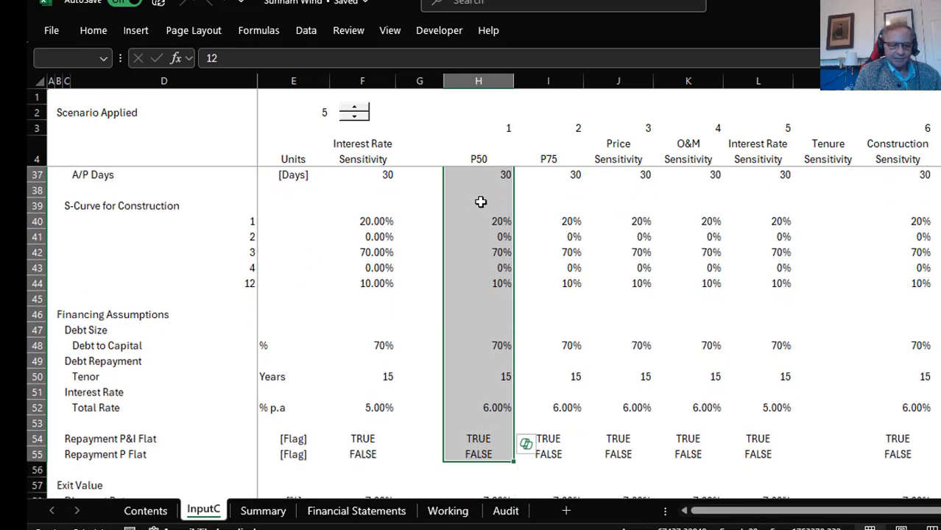
{"action": "type", "text": "c"}
{"action": "key", "text": "Up"}
{"action": "key", "text": "Up"}
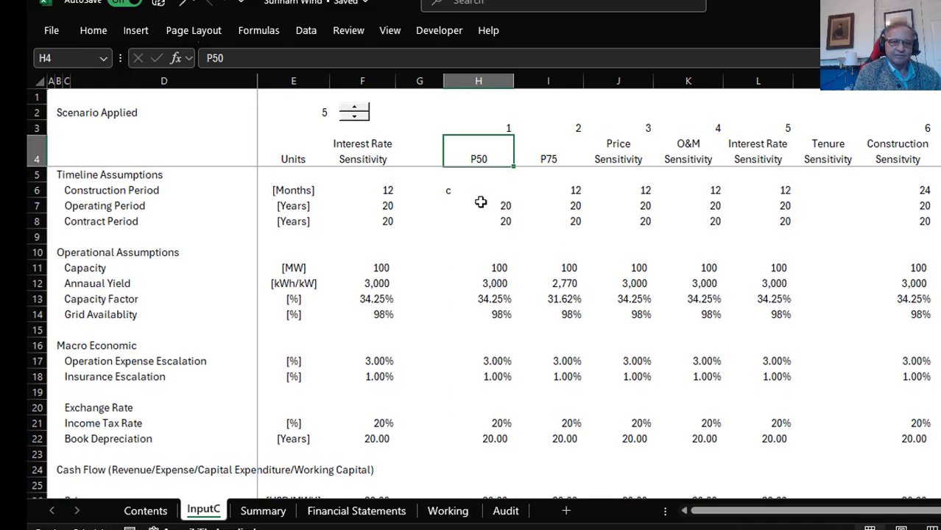
{"action": "key", "text": "Down"}
{"action": "key", "text": "Down"}
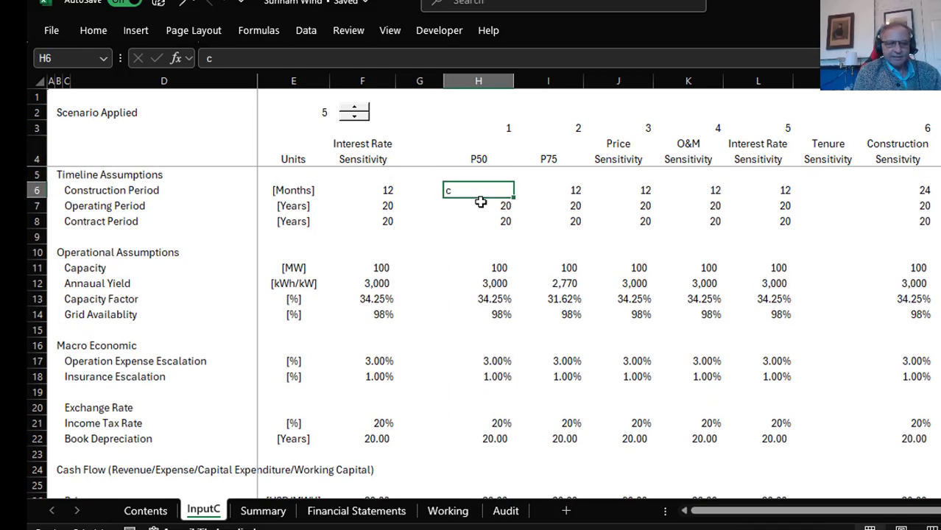
{"action": "key", "text": "ctrl+z"}
Try to copy the selected P50 inputs to the Tenure Sensitivity column, starting at Construction Period
{"action": "key", "text": "ctrl+c"}
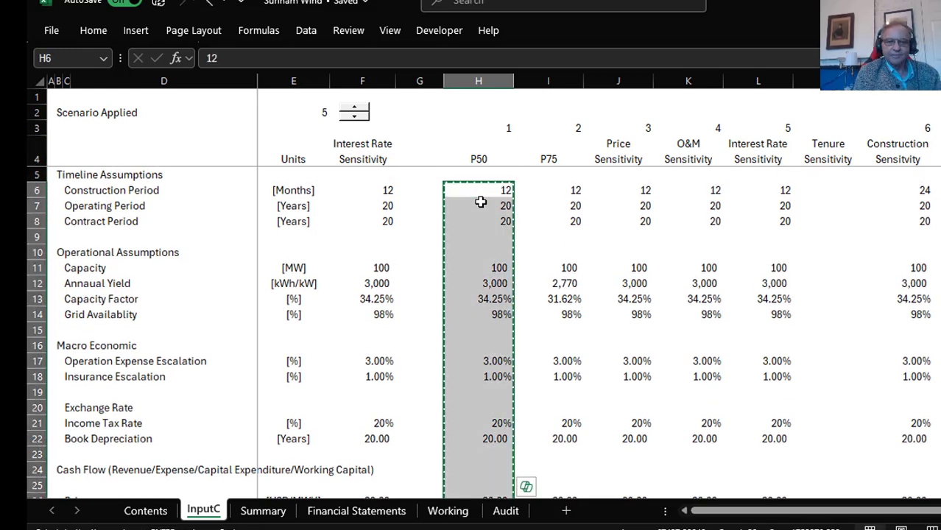
{"action": "key", "text": "Right"}
{"action": "key", "text": "Right"}
{"action": "key", "text": "Right"}
{"action": "key", "text": "Right"}
{"action": "key", "text": "Right"}
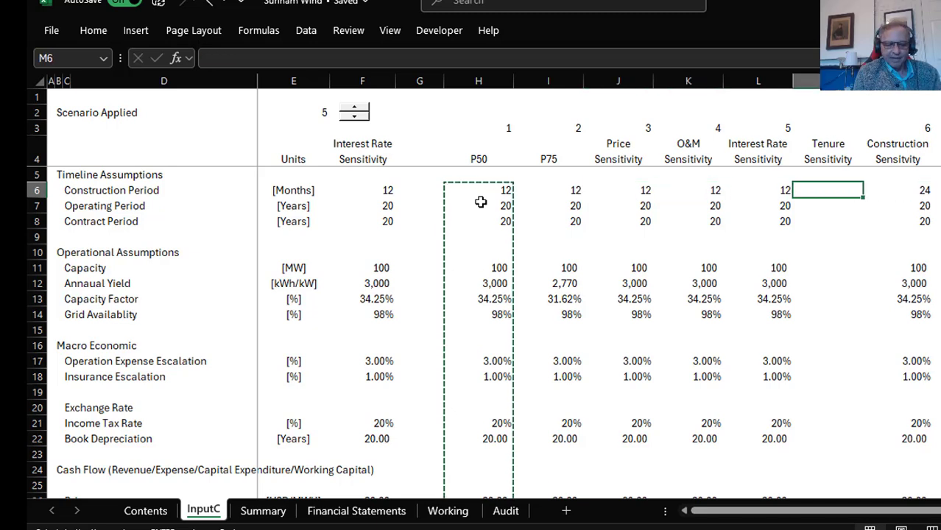
{"action": "double_click", "coordinate": [480, 201]}
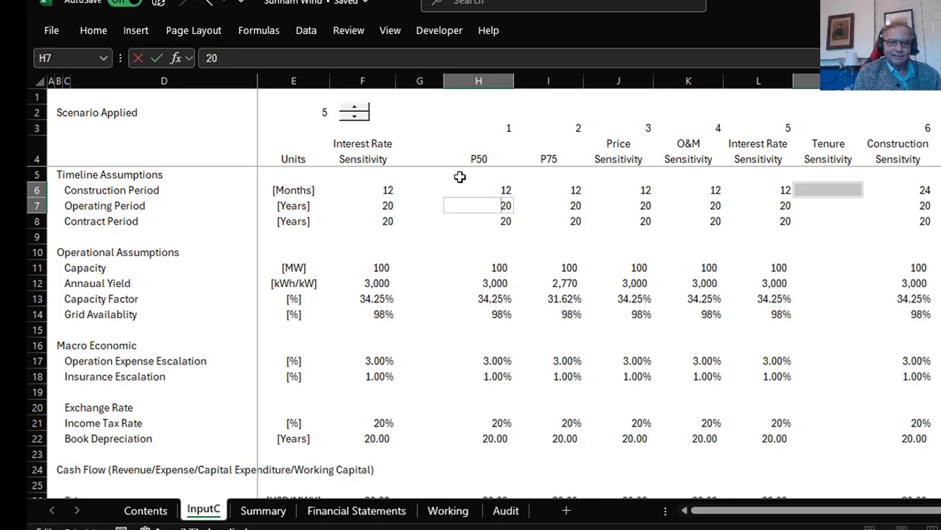
{"action": "left_click", "coordinate": [458, 177]}
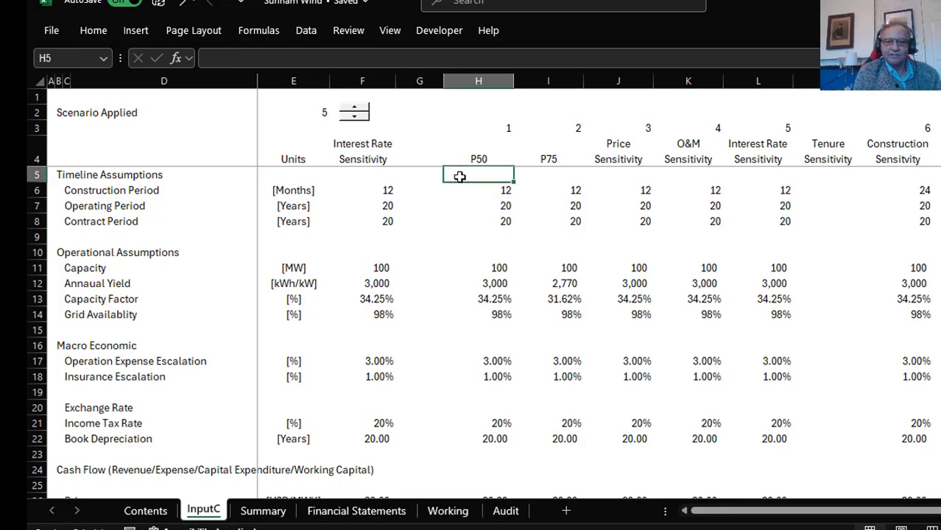
{"action": "key", "text": "ctrl+z"}
Copy the P50 inputs from Construction Period through Sale Period into the Tenure Sensitivity column, starting at its Construction Period row
{"action": "key", "text": "Left"}
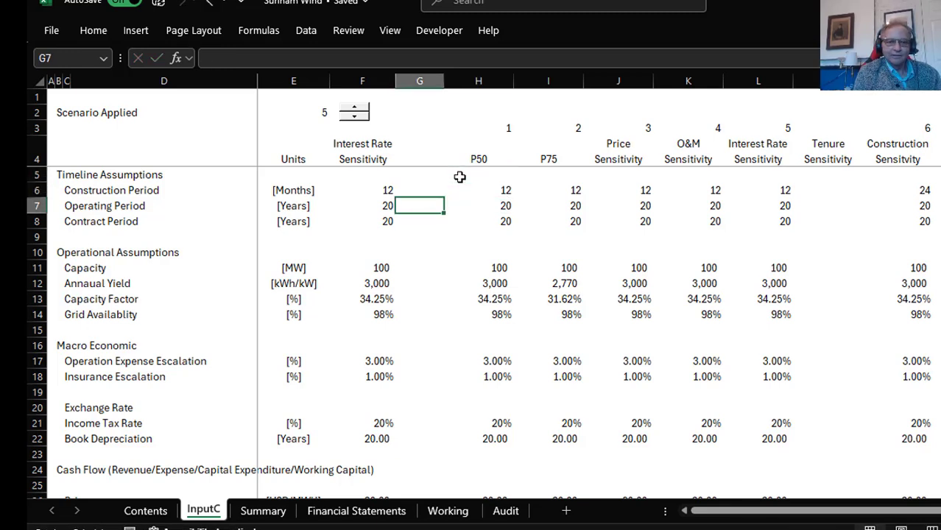
{"action": "key", "text": "Up"}
{"action": "key", "text": "Right"}
{"action": "key", "text": "shift+Down"}
{"action": "key", "text": "shift+Down"}
{"action": "key", "text": "shift+Down"}
{"action": "key", "text": "shift+Down"}
{"action": "key", "text": "shift+Down"}
{"action": "key", "text": "shift+Down"}
{"action": "key", "text": "shift+Down"}
{"action": "key", "text": "shift+Down"}
{"action": "key", "text": "shift+Down"}
{"action": "key", "text": "shift+Down"}
{"action": "key", "text": "shift+Down"}
{"action": "key", "text": "shift+Down"}
{"action": "key", "text": "shift+Down"}
{"action": "key", "text": "shift+Down"}
{"action": "key", "text": "shift+Down"}
{"action": "key", "text": "shift+Down"}
{"action": "key", "text": "shift+Down"}
{"action": "key", "text": "shift+Down"}
{"action": "key", "text": "shift+Down"}
{"action": "key", "text": "shift+Down"}
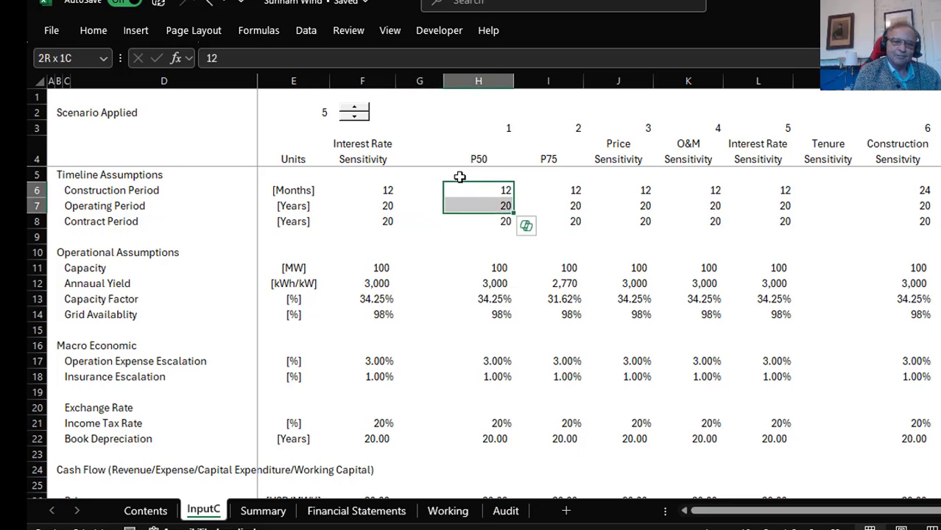
{"action": "key", "text": "shift+Down"}
{"action": "key", "text": "shift+Down"}
{"action": "key", "text": "shift+Down"}
{"action": "key", "text": "shift+Down"}
{"action": "key", "text": "shift+Down"}
{"action": "key", "text": "shift+Down"}
{"action": "key", "text": "shift+Down"}
{"action": "key", "text": "shift+Down"}
{"action": "key", "text": "shift+Down"}
{"action": "key", "text": "shift+Down"}
{"action": "key", "text": "shift+Down"}
{"action": "key", "text": "shift+Down"}
{"action": "key", "text": "shift+Down"}
{"action": "key", "text": "shift+Down"}
{"action": "key", "text": "shift+Down"}
{"action": "key", "text": "shift+Down"}
{"action": "key", "text": "shift+Down"}
{"action": "key", "text": "shift+Down"}
{"action": "key", "text": "shift+Down"}
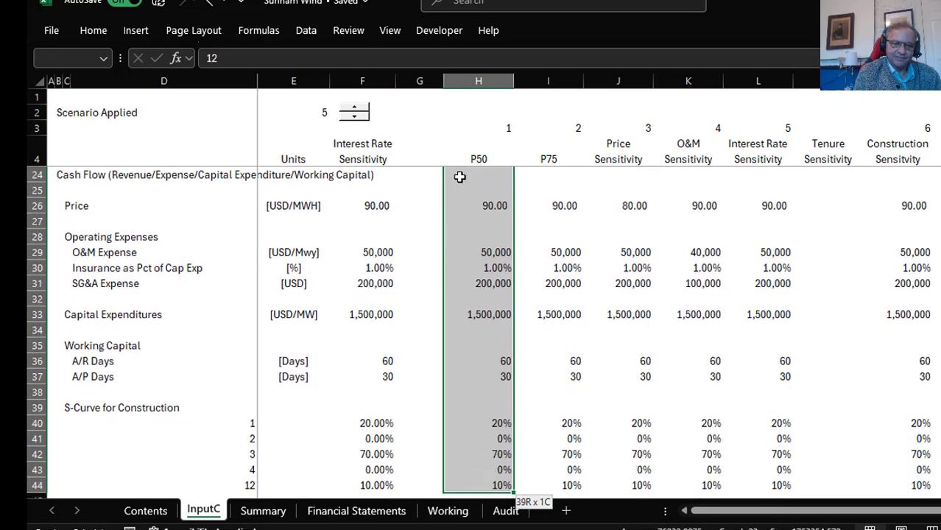
{"action": "key", "text": "shift+Down"}
{"action": "key", "text": "shift+Down"}
{"action": "key", "text": "shift+Down"}
{"action": "key", "text": "shift+Down"}
{"action": "key", "text": "shift+Down"}
{"action": "key", "text": "shift+Down"}
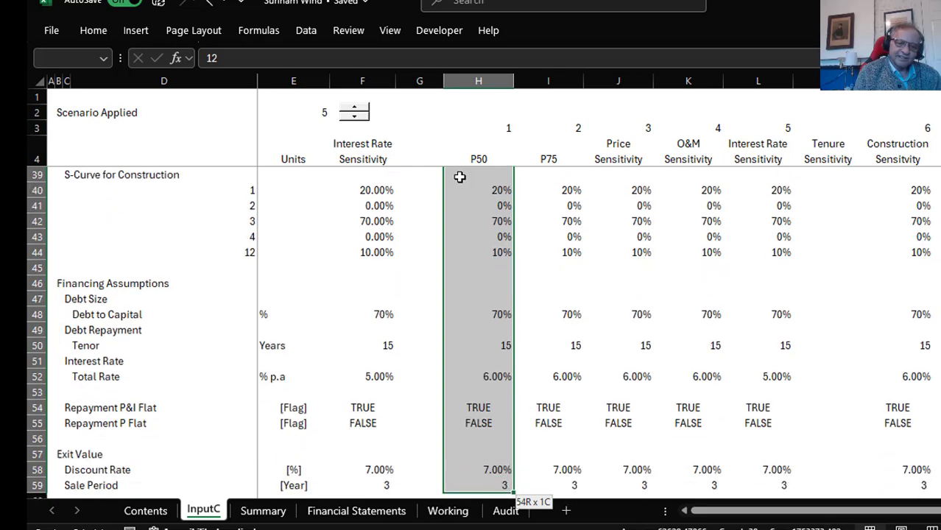
{"action": "key", "text": "shift+Up"}
{"action": "key", "text": "shift+Up"}
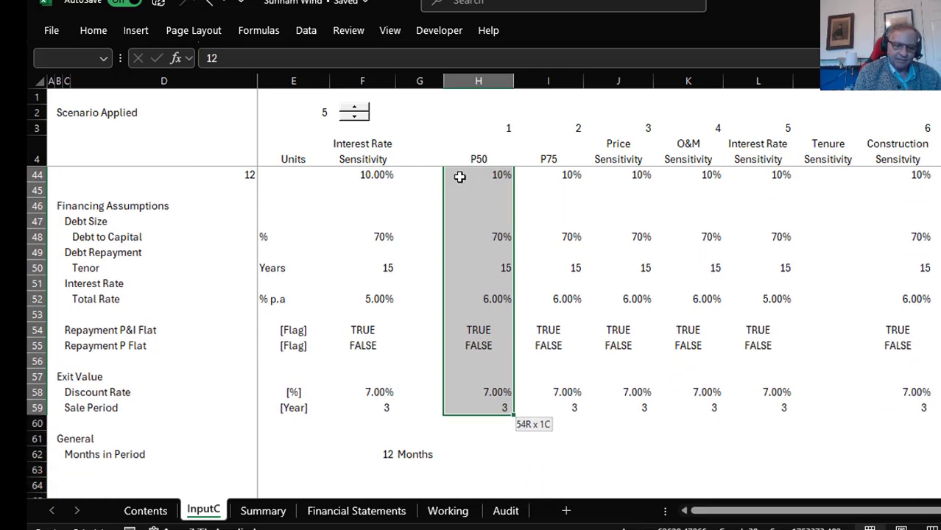
{"action": "key", "text": "ctrl+c"}
{"action": "key", "text": "shift+BackSpace"}
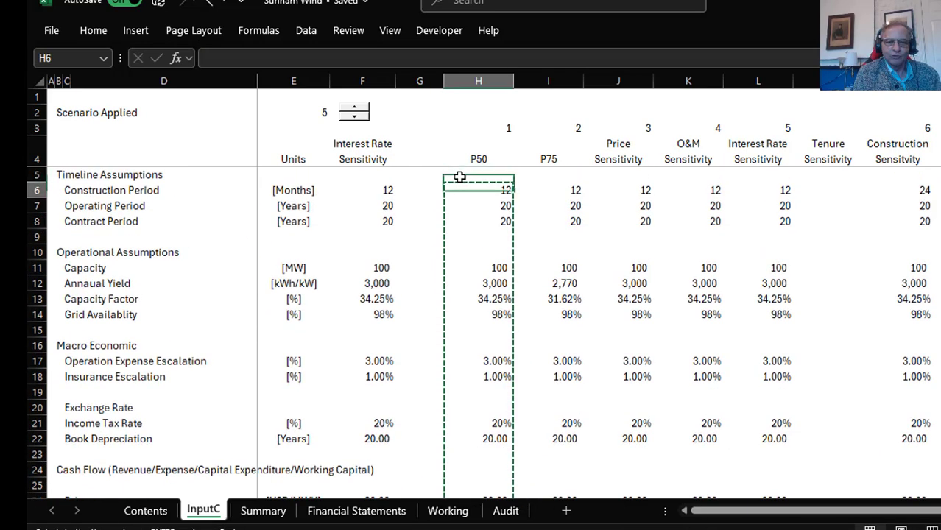
{"action": "key", "text": "Right"}
{"action": "key", "text": "Right"}
{"action": "key", "text": "Right"}
{"action": "key", "text": "Right"}
{"action": "key", "text": "Right"}
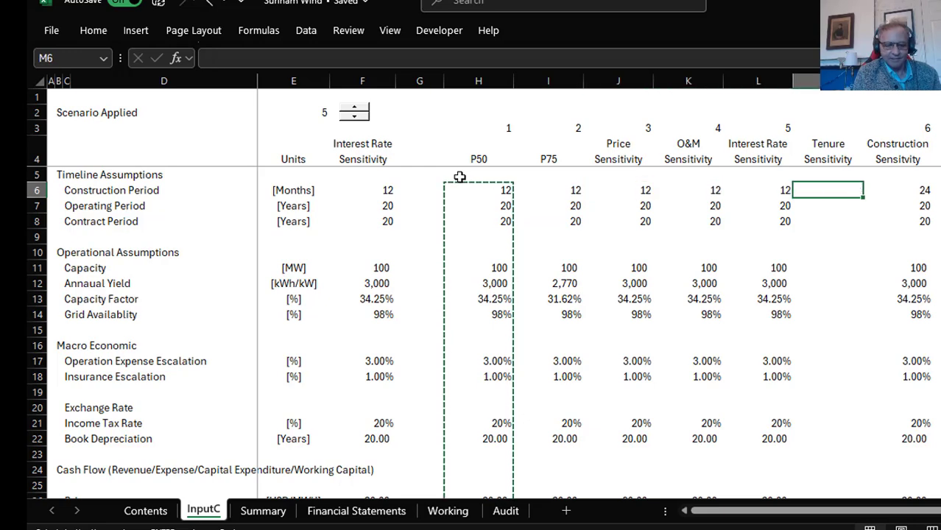
{"action": "key", "text": "ctrl+v"}
{"action": "key", "text": "shift+BackSpace"}
Set the debt repayment tenor of the Tenure Sensitivity scenario to 25 years
{"action": "key", "text": "Down"}
{"action": "key", "text": "Down"}
{"action": "key", "text": "Down"}
{"action": "key", "text": "Down"}
{"action": "key", "text": "Down"}
{"action": "key", "text": "Down"}
{"action": "key", "text": "Down"}
{"action": "key", "text": "Down"}
{"action": "key", "text": "Down"}
{"action": "key", "text": "Down"}
{"action": "key", "text": "Down"}
{"action": "key", "text": "Down"}
{"action": "key", "text": "Down"}
{"action": "key", "text": "Down"}
{"action": "key", "text": "Down"}
{"action": "key", "text": "Down"}
{"action": "key", "text": "Down"}
{"action": "key", "text": "Down"}
{"action": "key", "text": "Down"}
{"action": "key", "text": "Down"}
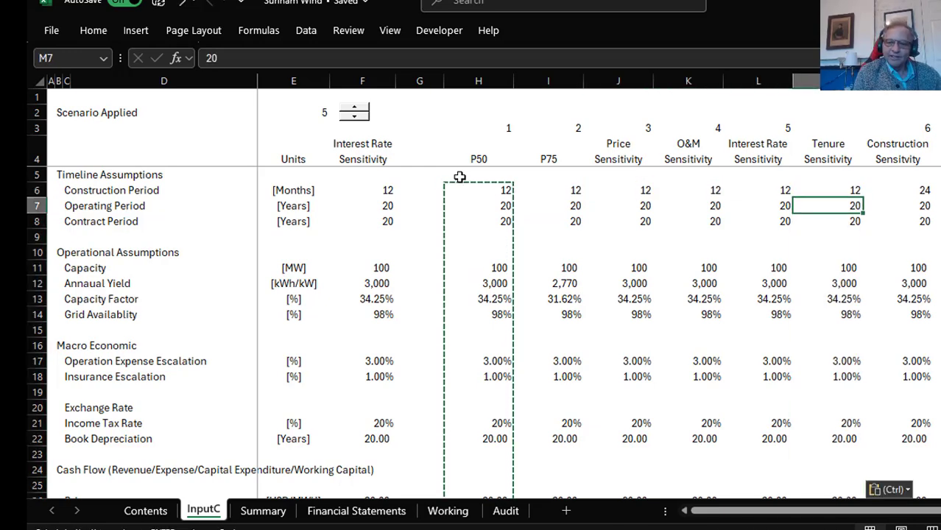
{"action": "key", "text": "Down"}
{"action": "key", "text": "Down"}
{"action": "key", "text": "Down"}
{"action": "key", "text": "Down"}
{"action": "key", "text": "Down"}
{"action": "key", "text": "Down"}
{"action": "key", "text": "Down"}
{"action": "key", "text": "Down"}
{"action": "key", "text": "Down"}
{"action": "key", "text": "Down"}
{"action": "key", "text": "Down"}
{"action": "key", "text": "Down"}
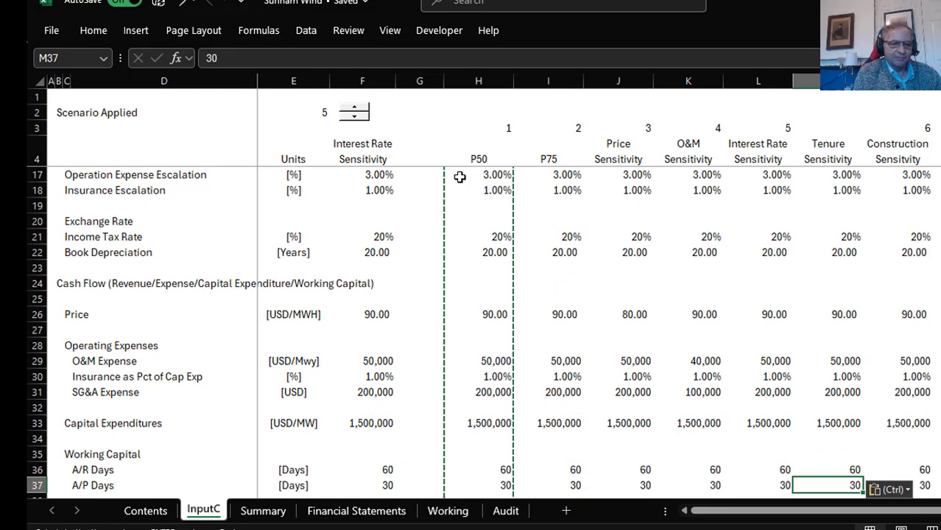
{"action": "key", "text": "Down"}
{"action": "key", "text": "Down"}
{"action": "key", "text": "Down"}
{"action": "key", "text": "Down"}
{"action": "key", "text": "Down"}
{"action": "key", "text": "Down"}
{"action": "key", "text": "Down"}
{"action": "key", "text": "Down"}
{"action": "key", "text": "Down"}
{"action": "key", "text": "Down"}
{"action": "key", "text": "Down"}
{"action": "key", "text": "Down"}
{"action": "key", "text": "Down"}
{"action": "key", "text": "Down"}
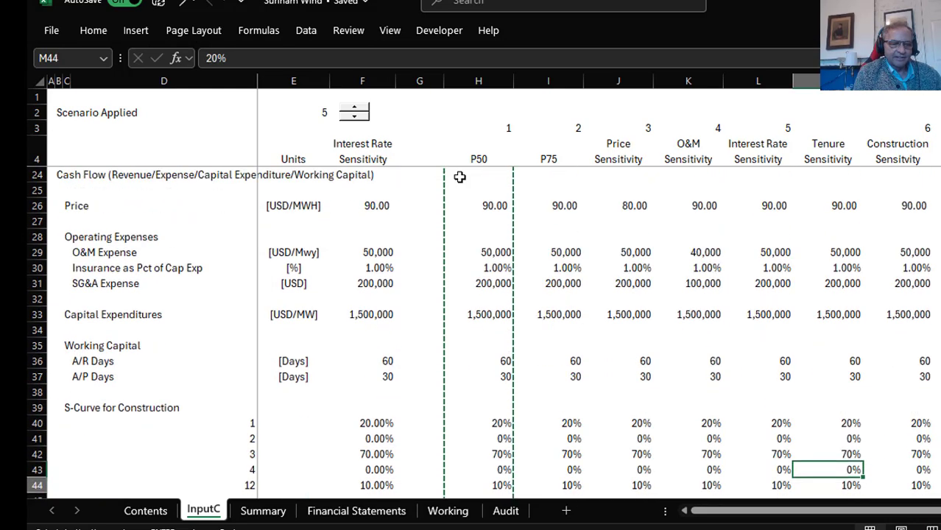
{"action": "key", "text": "Up"}
{"action": "key", "text": "Up"}
{"action": "key", "text": "Up"}
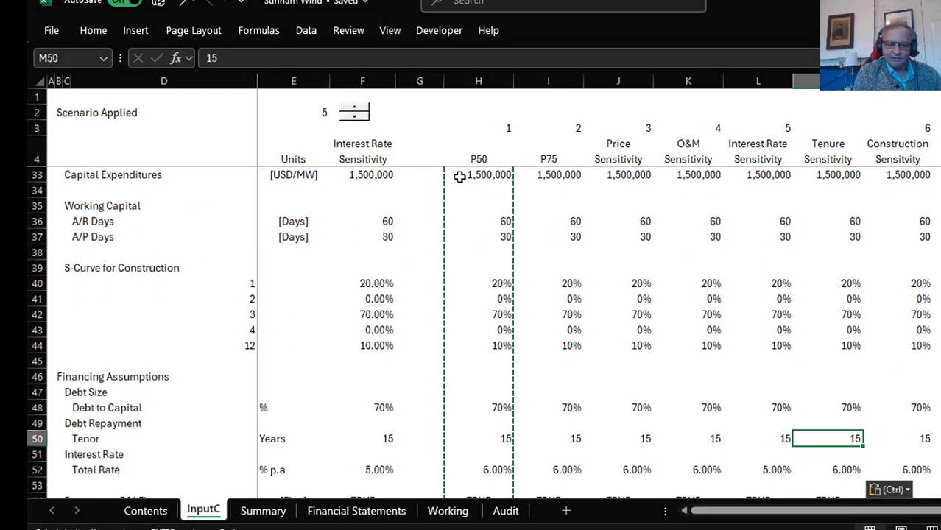
{"action": "type", "text": "2"}
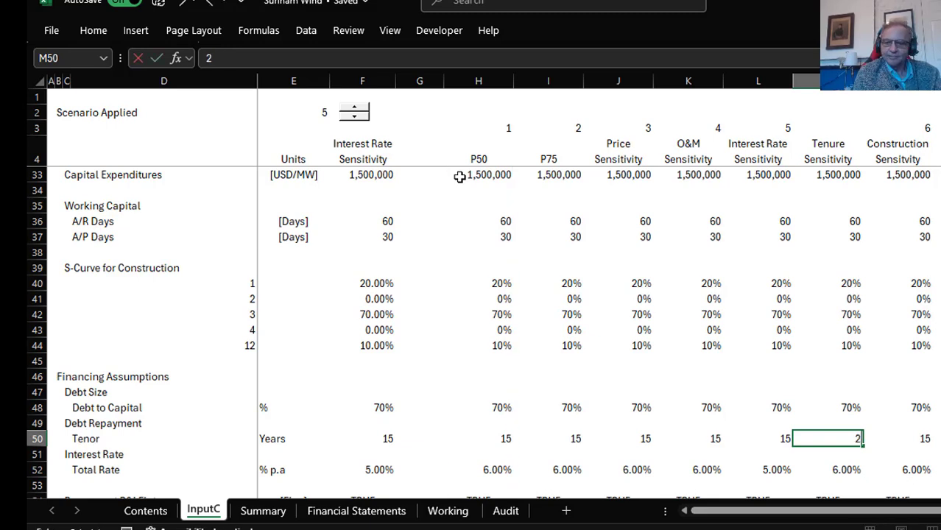
{"action": "type", "text": "5"}
{"action": "key", "text": "Return"}
{"action": "key", "text": "Up"}
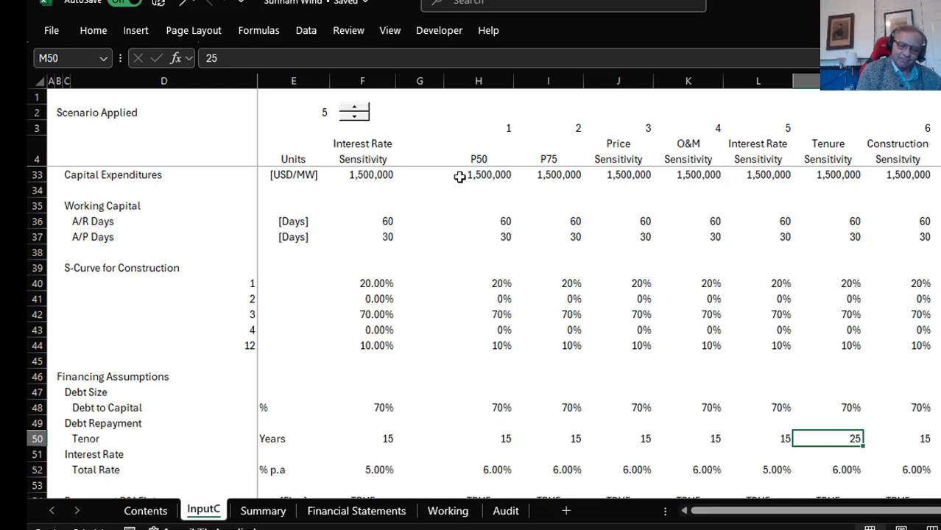
Review the Tenure Sensitivity inputs from the debt tenor back up to the scenario headers
{"action": "key", "text": "Up"}
{"action": "key", "text": "Up"}
{"action": "key", "text": "Up"}
{"action": "key", "text": "Up"}
{"action": "key", "text": "Up"}
{"action": "key", "text": "Up"}
{"action": "key", "text": "Up"}
{"action": "key", "text": "Up"}
{"action": "key", "text": "Up"}
{"action": "key", "text": "Up"}
{"action": "key", "text": "Up"}
{"action": "key", "text": "Up"}
{"action": "key", "text": "Up"}
{"action": "key", "text": "Up"}
{"action": "key", "text": "Up"}
{"action": "key", "text": "Up"}
{"action": "key", "text": "Up"}
{"action": "key", "text": "Up"}
{"action": "key", "text": "Up"}
{"action": "key", "text": "Up"}
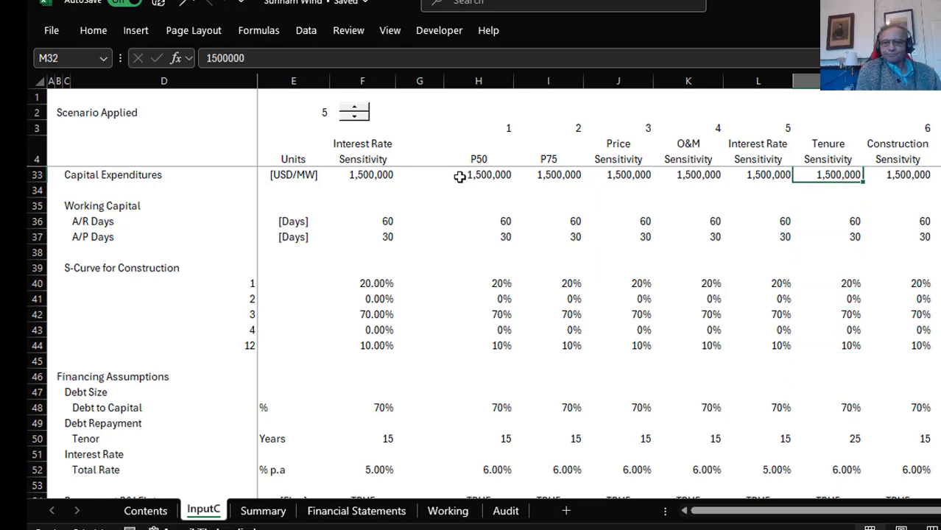
{"action": "key", "text": "Up"}
{"action": "key", "text": "Up"}
{"action": "key", "text": "Up"}
{"action": "key", "text": "Up"}
{"action": "key", "text": "Up"}
{"action": "key", "text": "Up"}
{"action": "key", "text": "Up"}
{"action": "key", "text": "Up"}
{"action": "key", "text": "Up"}
{"action": "key", "text": "Up"}
{"action": "key", "text": "Up"}
{"action": "key", "text": "Up"}
{"action": "key", "text": "Up"}
{"action": "key", "text": "Up"}
{"action": "key", "text": "Up"}
{"action": "key", "text": "Up"}
{"action": "key", "text": "Up"}
{"action": "key", "text": "Up"}
{"action": "key", "text": "Up"}
{"action": "key", "text": "Up"}
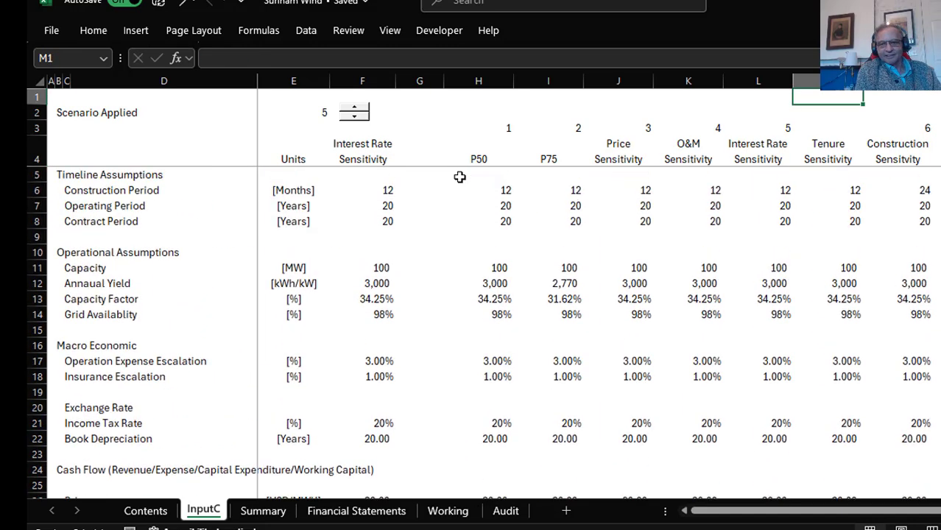
Set the applied scenario number in cell E2 to 1
{"action": "key", "text": "Down"}
{"action": "key", "text": "Down"}
{"action": "key", "text": "Down"}
{"action": "key", "text": "Down"}
{"action": "key", "text": "Left"}
{"action": "key", "text": "Left"}
{"action": "key", "text": "Left"}
{"action": "key", "text": "Left"}
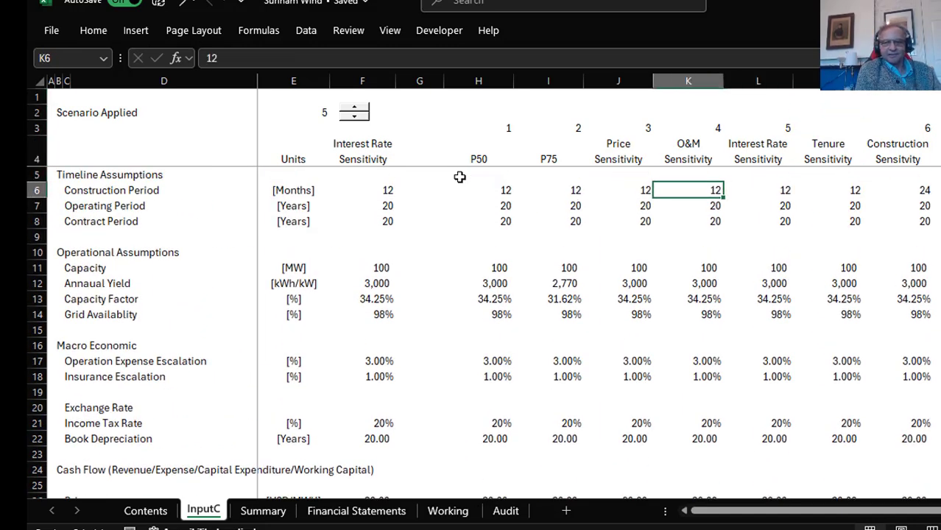
{"action": "key", "text": "Left"}
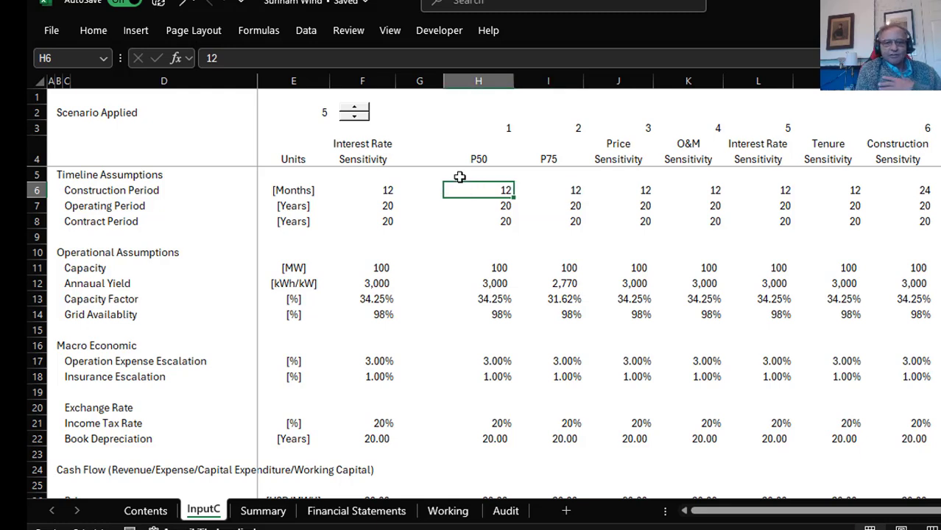
{"action": "key", "text": "Up"}
{"action": "key", "text": "Up"}
{"action": "key", "text": "Up"}
{"action": "key", "text": "Up"}
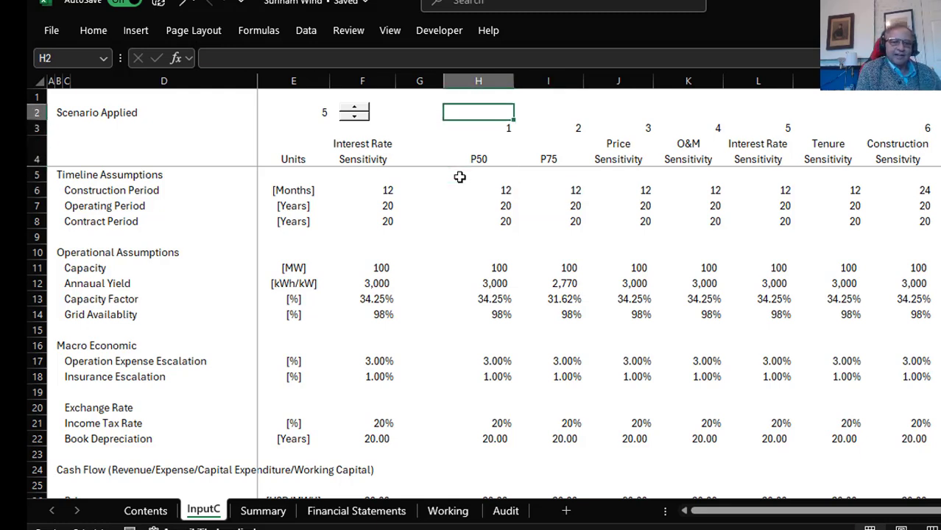
{"action": "key", "text": "Left"}
{"action": "key", "text": "Left"}
{"action": "key", "text": "Left"}
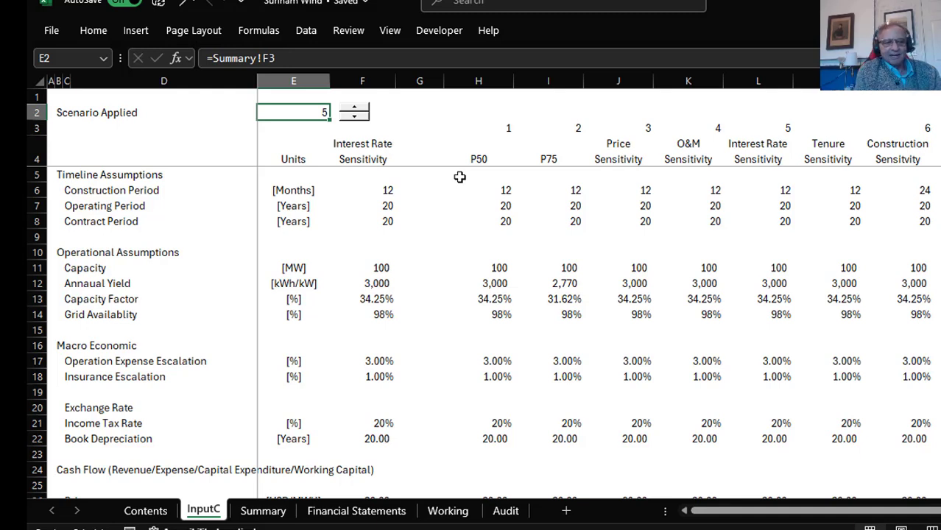
{"action": "type", "text": "1"}
{"action": "key", "text": "Return"}
{"action": "key", "text": "Up"}
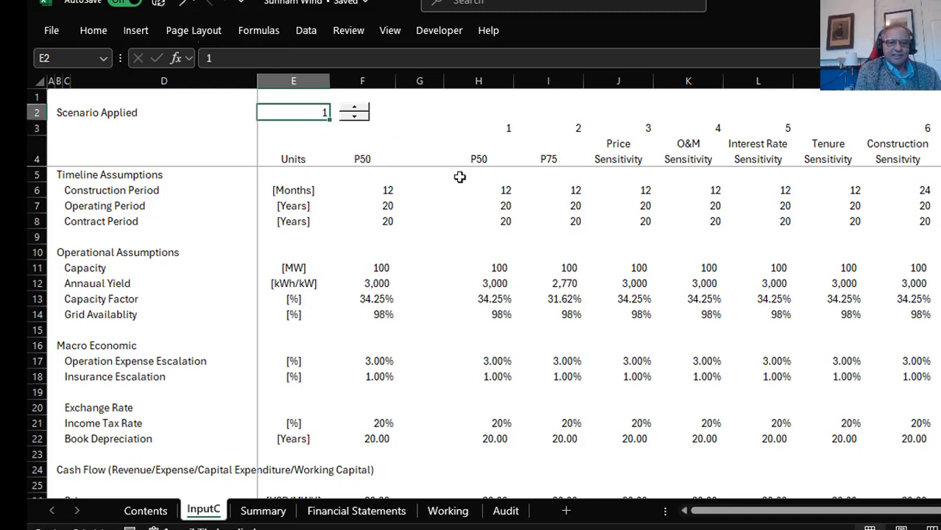
Inspect the INDEX formula behind the applied Construction Period value in F6
{"action": "key", "text": "Down"}
{"action": "key", "text": "Down"}
{"action": "key", "text": "Down"}
{"action": "key", "text": "Down"}
{"action": "key", "text": "Right"}
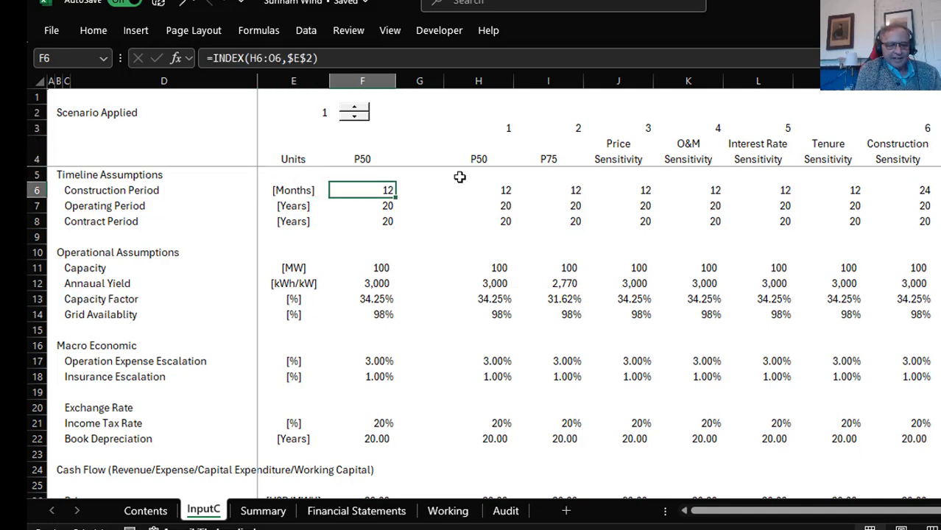
{"action": "key", "text": "F2"}
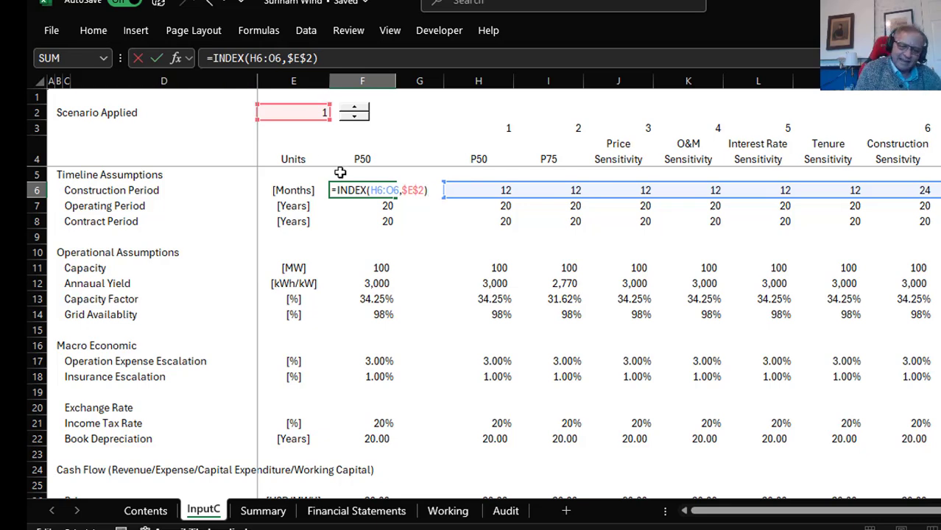
{"action": "key", "text": "Return"}
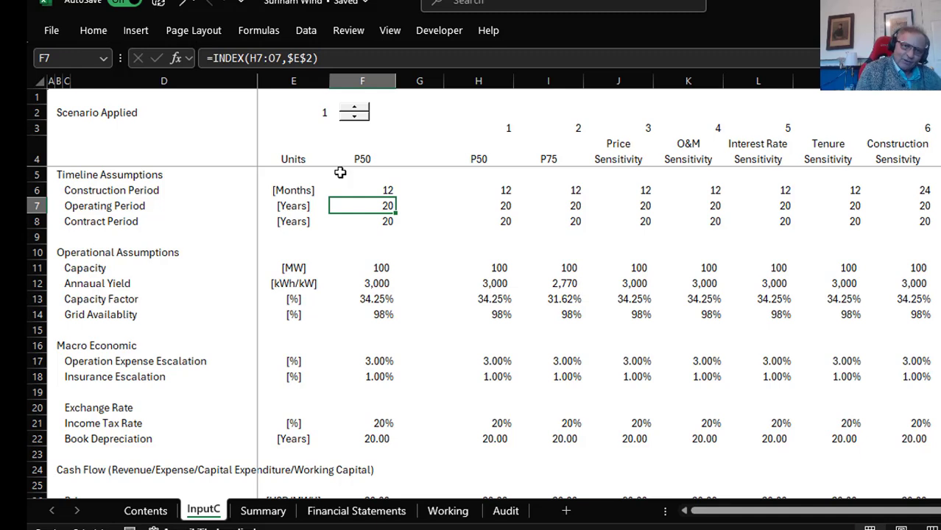
{"action": "key", "text": "Up"}
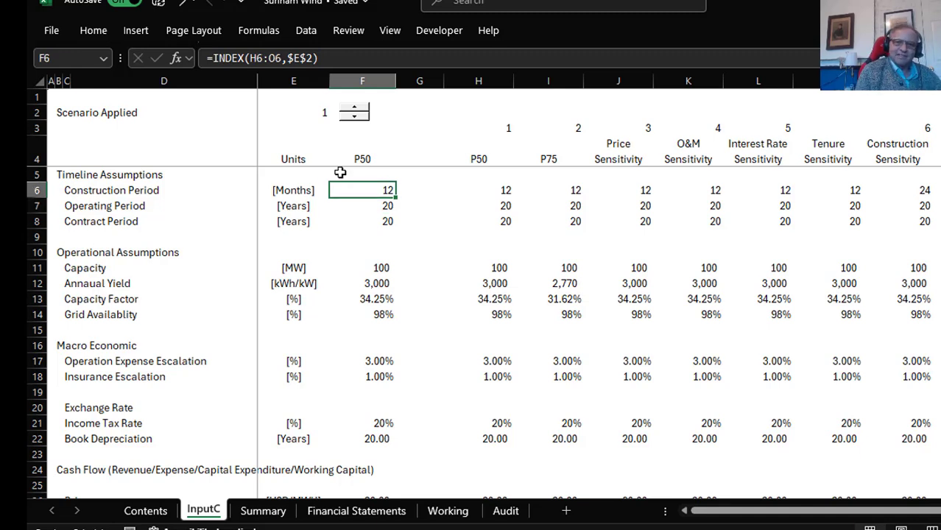
Review the P75 inputs from Construction Period through Grid Availability
{"action": "key", "text": "Right"}
{"action": "key", "text": "Right"}
{"action": "key", "text": "Right"}
{"action": "key", "text": "Down"}
{"action": "key", "text": "Down"}
{"action": "key", "text": "Down"}
{"action": "key", "text": "Down"}
{"action": "key", "text": "Down"}
{"action": "key", "text": "Down"}
{"action": "key", "text": "Down"}
{"action": "key", "text": "Down"}
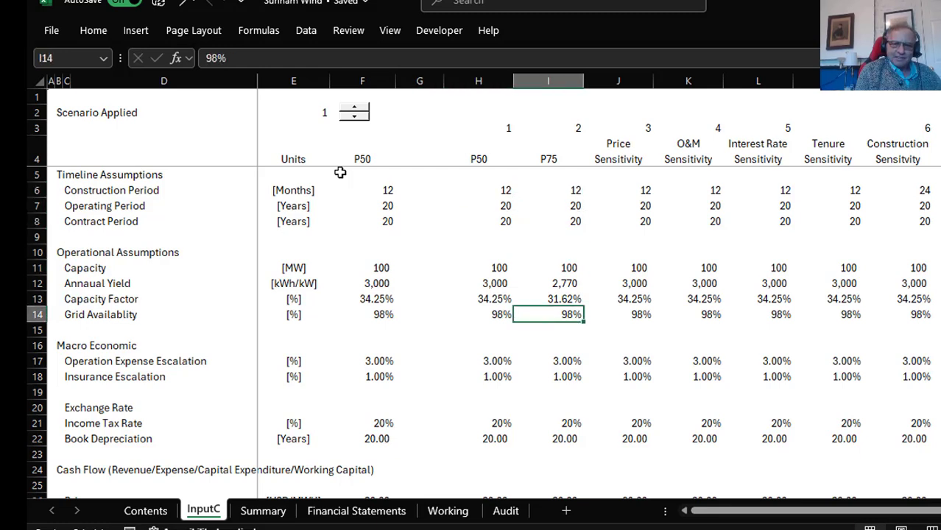
{"action": "key", "text": "Up"}
{"action": "key", "text": "Up"}
{"action": "key", "text": "Up"}
{"action": "key", "text": "Up"}
{"action": "key", "text": "Up"}
{"action": "key", "text": "Up"}
{"action": "key", "text": "Up"}
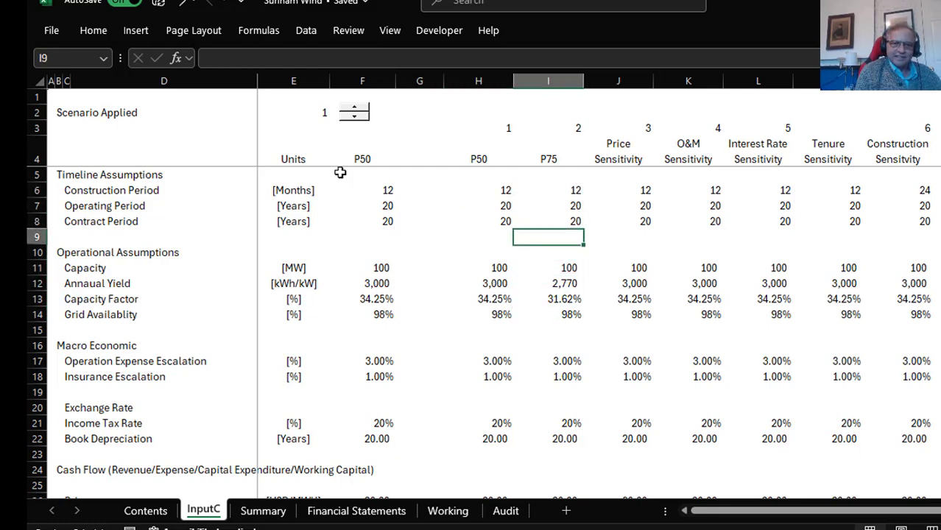
Set the applied scenario number in cell E2 to 2
{"action": "key", "text": "Left"}
{"action": "key", "text": "Left"}
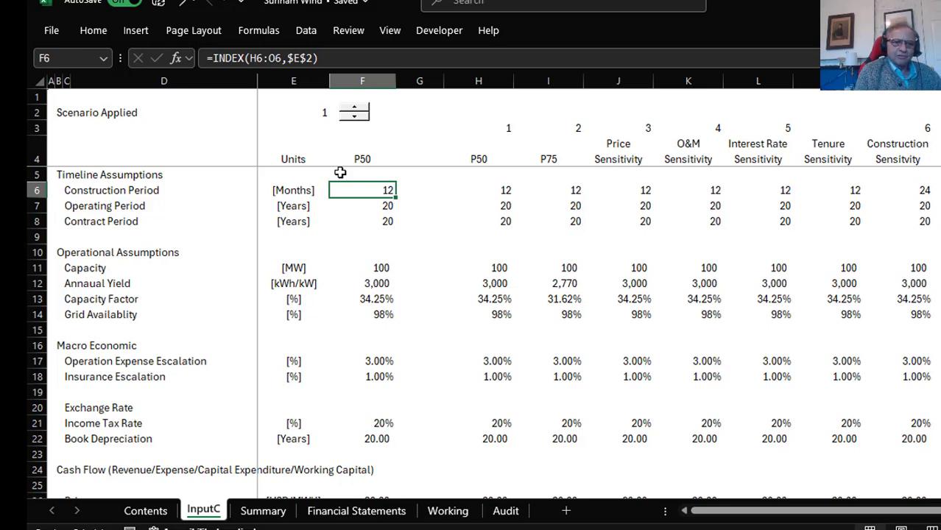
{"action": "left_click", "coordinate": [294, 117]}
{"action": "type", "text": "2"}
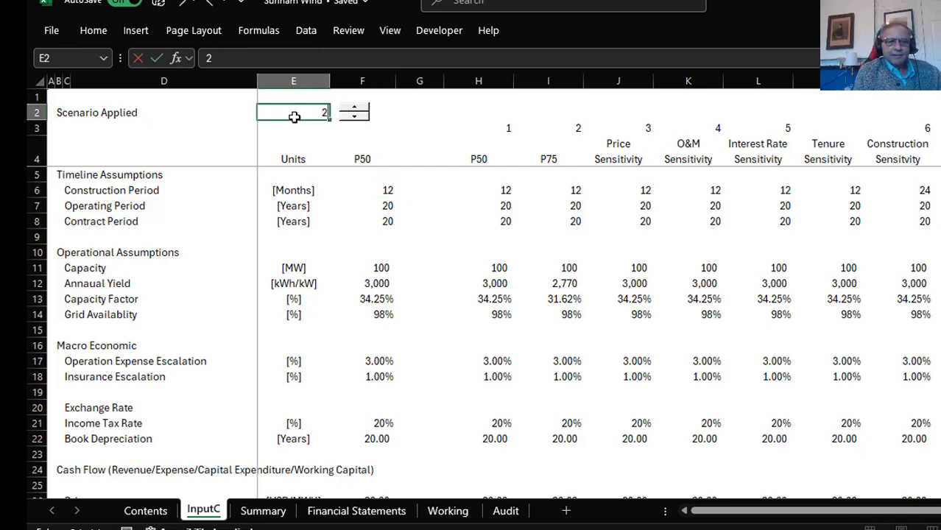
{"action": "key", "text": "Return"}
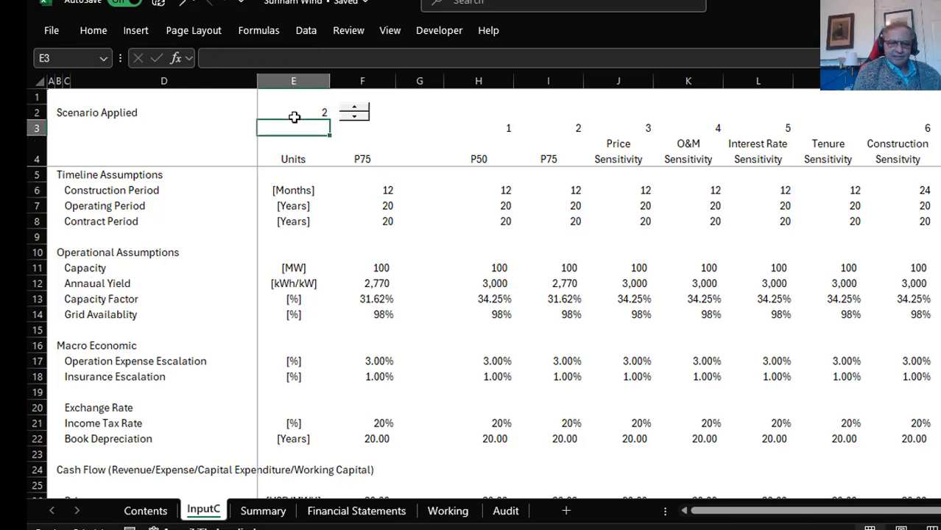
{"action": "key", "text": "Down"}
{"action": "key", "text": "Down"}
{"action": "key", "text": "Down"}
{"action": "key", "text": "Down"}
{"action": "key", "text": "Down"}
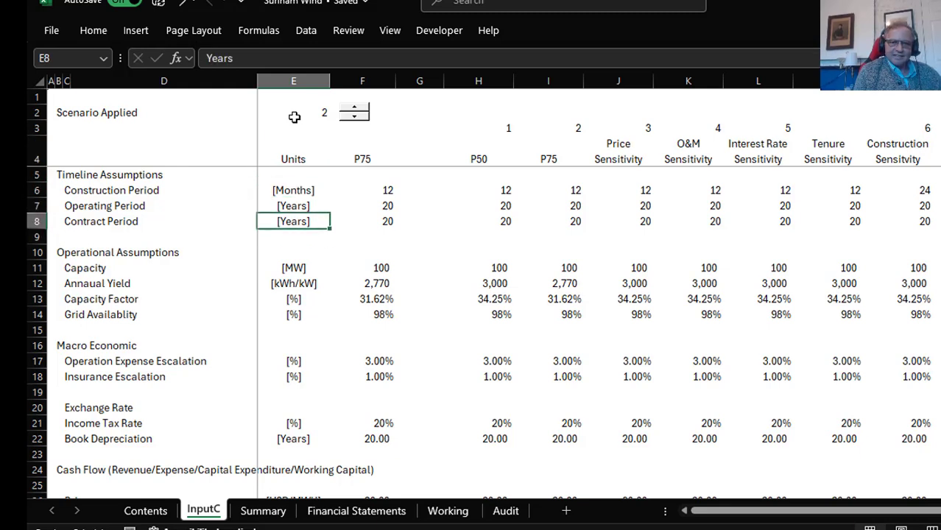
Start a formula-based conditional formatting rule, =H$3=$E$2, for the P50 through Construction Sensitivity columns, rows 4 to 62
{"action": "key", "text": "Up"}
{"action": "key", "text": "Up"}
{"action": "key", "text": "Right"}
{"action": "key", "text": "Right"}
{"action": "key", "text": "Right"}
{"action": "key", "text": "Up"}
{"action": "key", "text": "Up"}
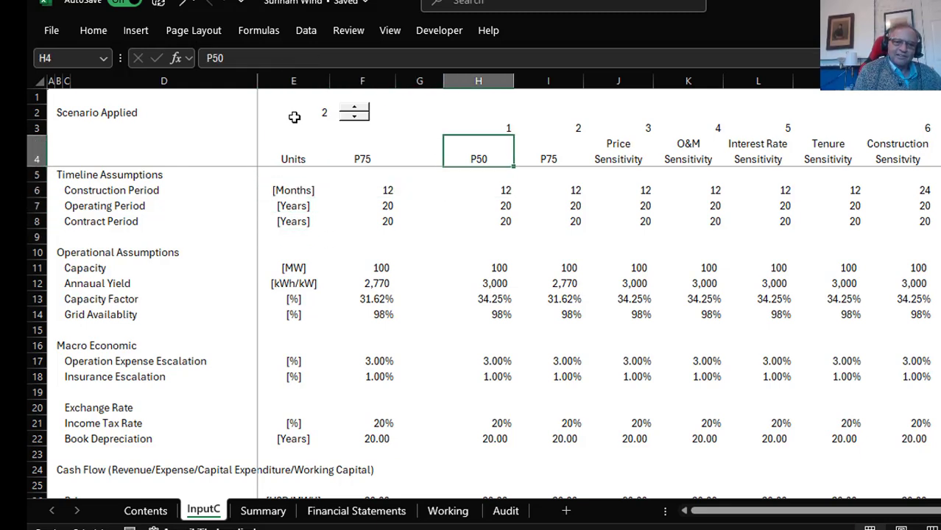
{"action": "key", "text": "shift+Right"}
{"action": "key", "text": "shift+Right"}
{"action": "key", "text": "shift+Right"}
{"action": "key", "text": "shift+Right"}
{"action": "key", "text": "shift+Right"}
{"action": "key", "text": "shift+Right"}
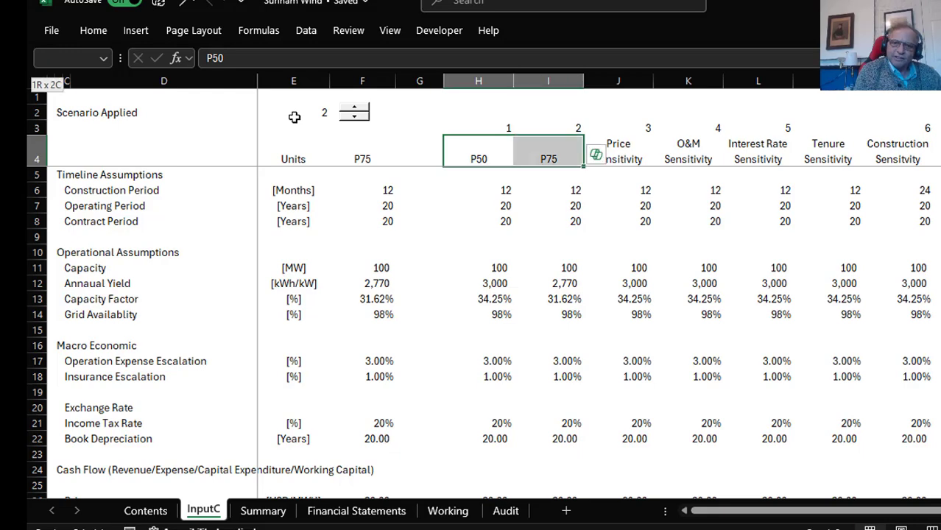
{"action": "key", "text": "shift+Down"}
{"action": "key", "text": "shift+Down"}
{"action": "key", "text": "shift+Down"}
{"action": "key", "text": "shift+Down"}
{"action": "key", "text": "shift+Down"}
{"action": "key", "text": "shift+Down"}
{"action": "key", "text": "shift+Down"}
{"action": "key", "text": "shift+Down"}
{"action": "key", "text": "shift+Down"}
{"action": "key", "text": "shift+Down"}
{"action": "key", "text": "shift+Down"}
{"action": "key", "text": "shift+Down"}
{"action": "key", "text": "shift+Down"}
{"action": "key", "text": "shift+Down"}
{"action": "key", "text": "shift+Down"}
{"action": "key", "text": "shift+Down"}
{"action": "key", "text": "shift+Down"}
{"action": "key", "text": "shift+Down"}
{"action": "key", "text": "shift+Down"}
{"action": "key", "text": "shift+Down"}
{"action": "key", "text": "shift+Down"}
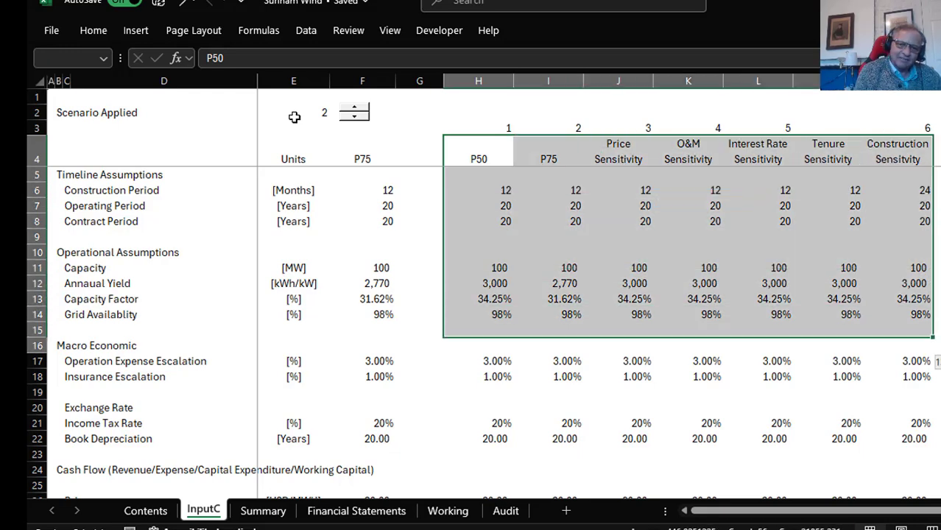
{"action": "key", "text": "shift+Down"}
{"action": "key", "text": "shift+Down"}
{"action": "key", "text": "shift+Down"}
{"action": "key", "text": "shift+Down"}
{"action": "key", "text": "shift+Down"}
{"action": "key", "text": "shift+Down"}
{"action": "key", "text": "shift+Down"}
{"action": "key", "text": "shift+Down"}
{"action": "key", "text": "shift+Down"}
{"action": "key", "text": "shift+Down"}
{"action": "key", "text": "shift+Down"}
{"action": "key", "text": "shift+Down"}
{"action": "key", "text": "shift+Down"}
{"action": "key", "text": "shift+Down"}
{"action": "key", "text": "shift+Down"}
{"action": "key", "text": "shift+Down"}
{"action": "key", "text": "shift+Down"}
{"action": "key", "text": "shift+Down"}
{"action": "key", "text": "shift+Down"}
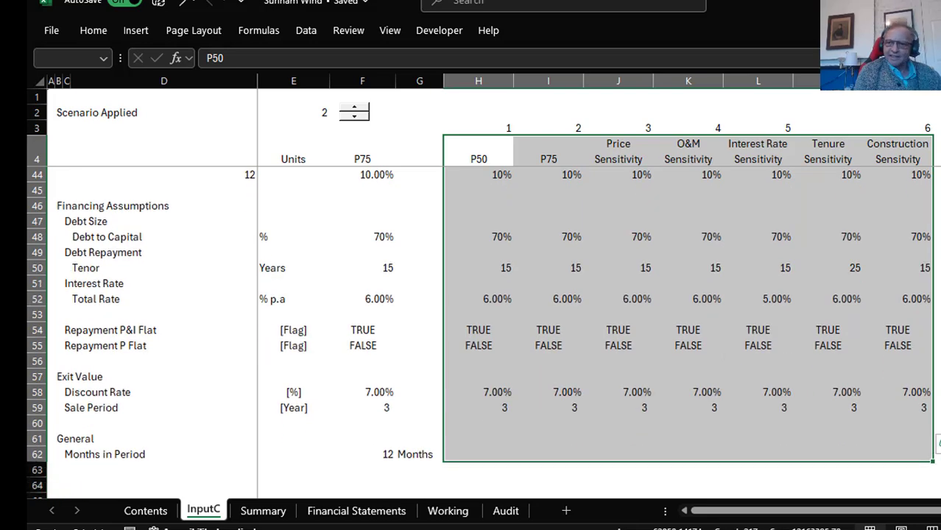
{"action": "scroll", "coordinate": [472, 294], "scroll_direction": "up", "scroll_amount": 13}
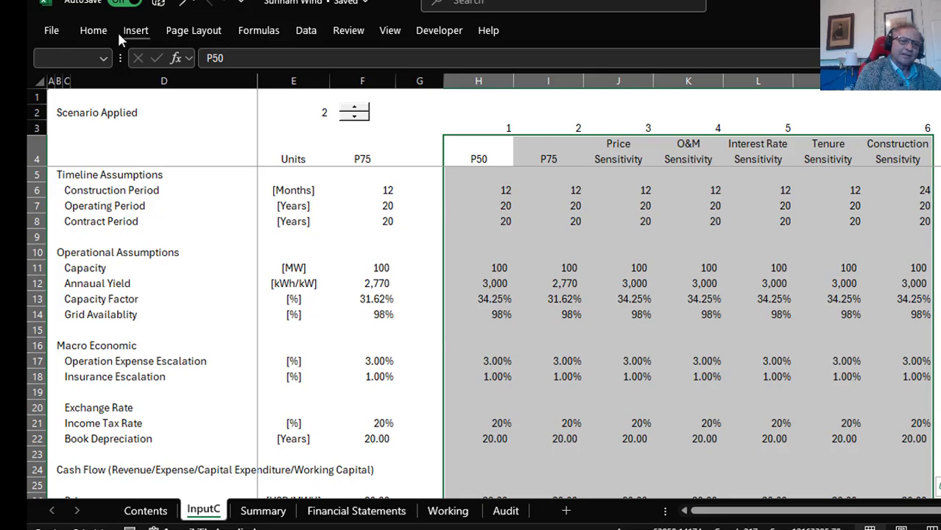
{"action": "left_click", "coordinate": [94, 31]}
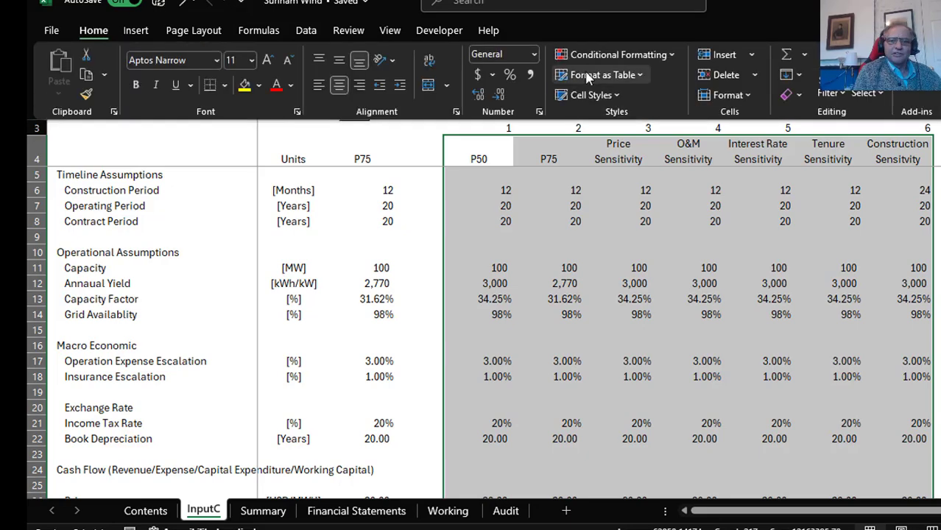
{"action": "left_click", "coordinate": [617, 56]}
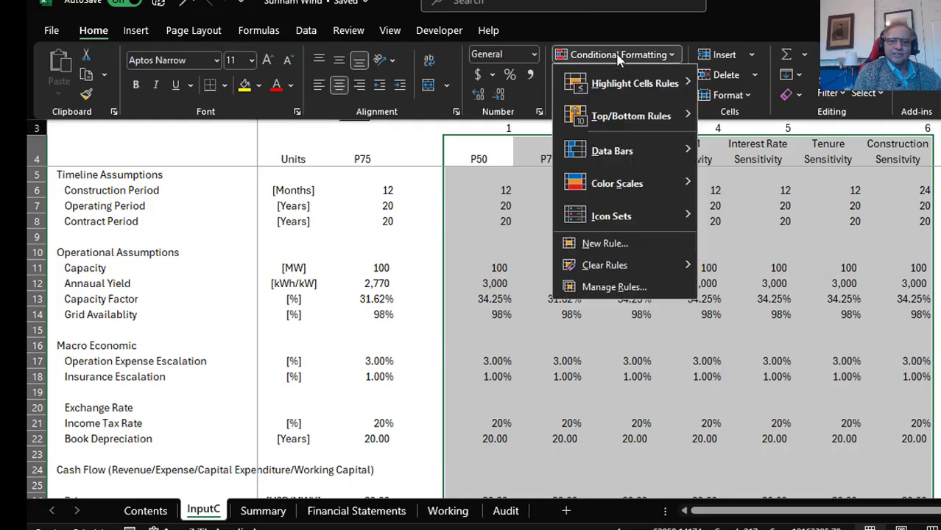
{"action": "left_click", "coordinate": [605, 243]}
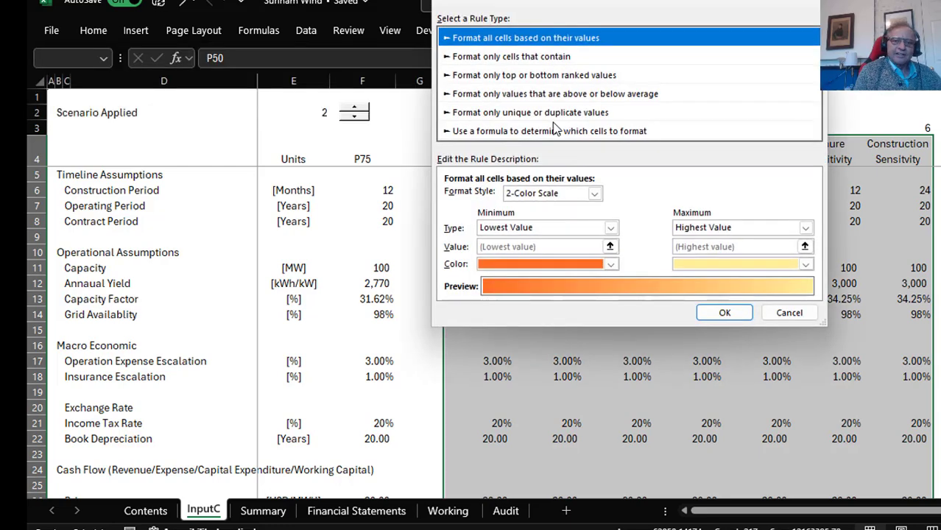
{"action": "left_click", "coordinate": [556, 133]}
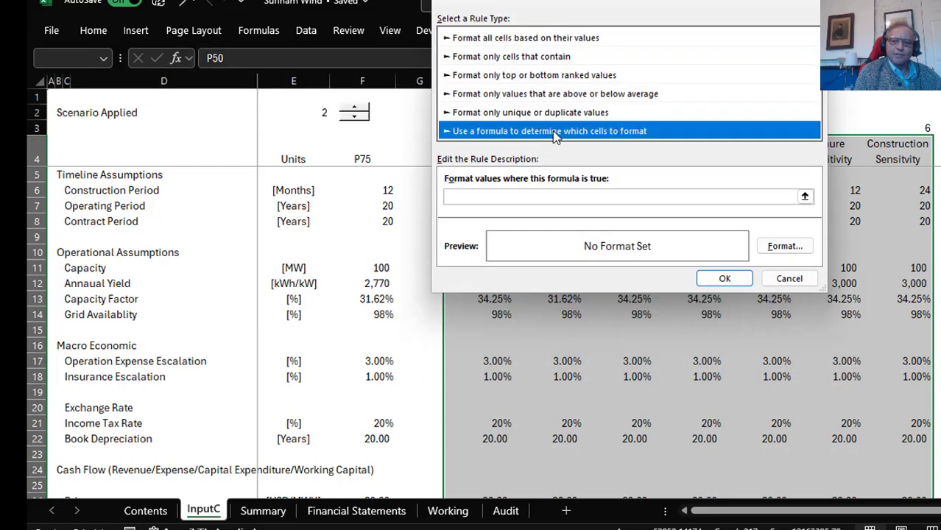
{"action": "left_click", "coordinate": [804, 197]}
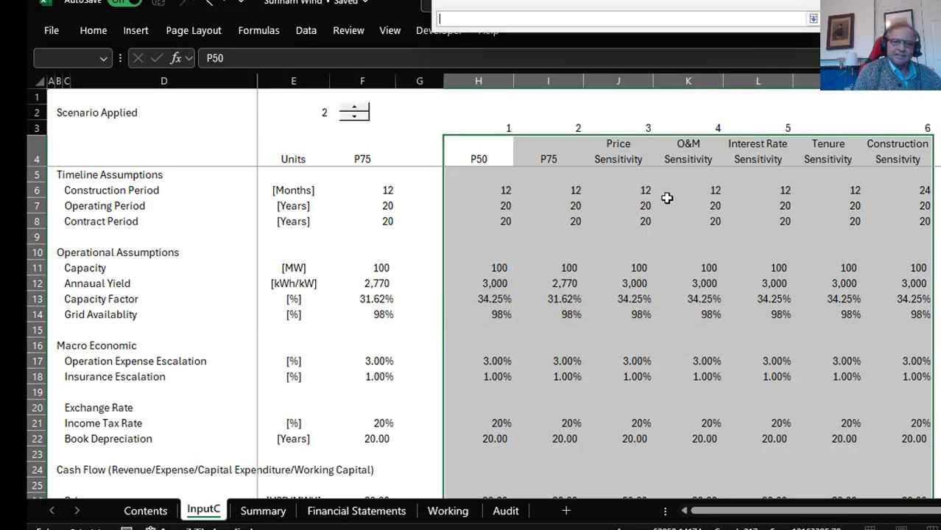
{"action": "left_click", "coordinate": [503, 129]}
{"action": "key", "text": "F4"}
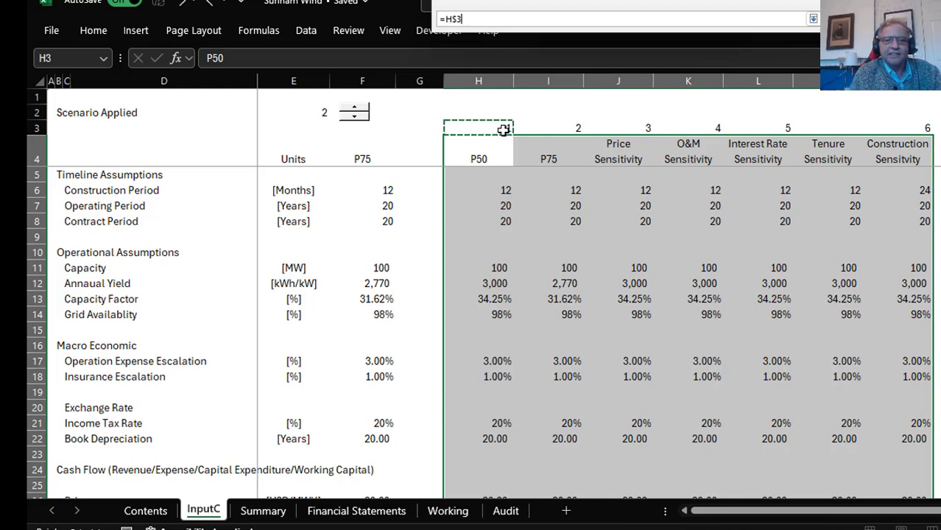
{"action": "type", "text": "="}
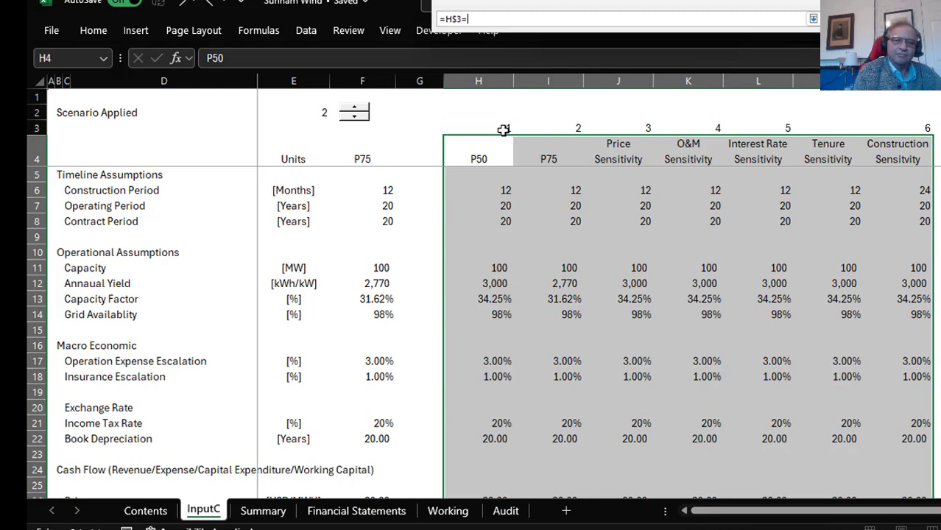
{"action": "left_click", "coordinate": [320, 111]}
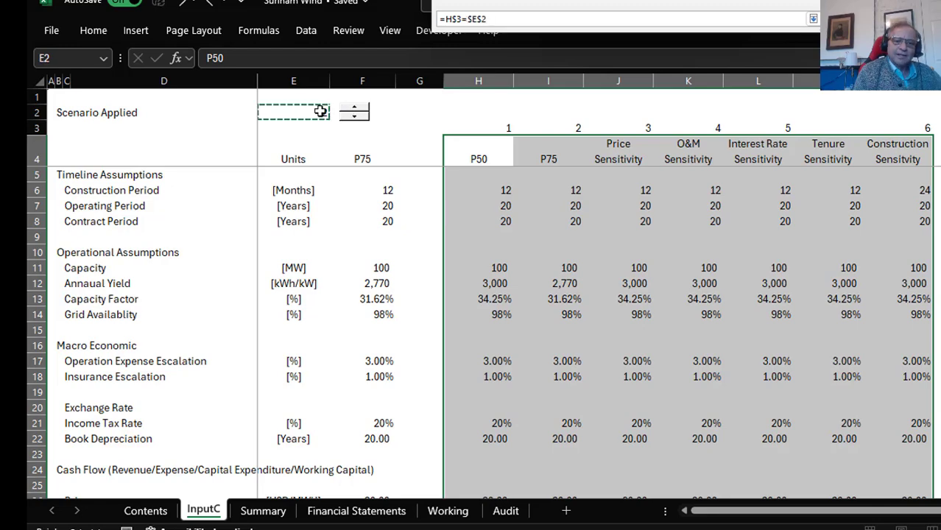
{"action": "key", "text": "Return"}
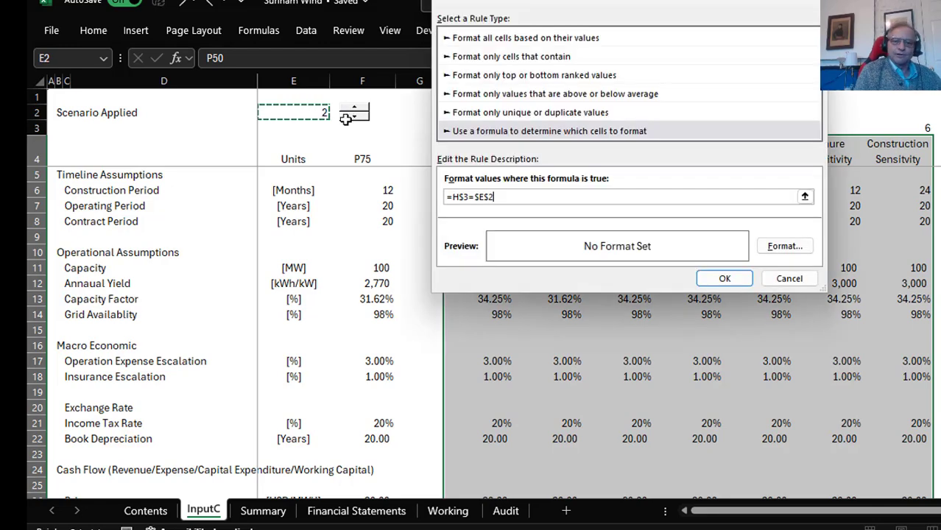
Give the conditional formatting rule a light green fill and apply it to the scenario columns
{"action": "left_click", "coordinate": [772, 248]}
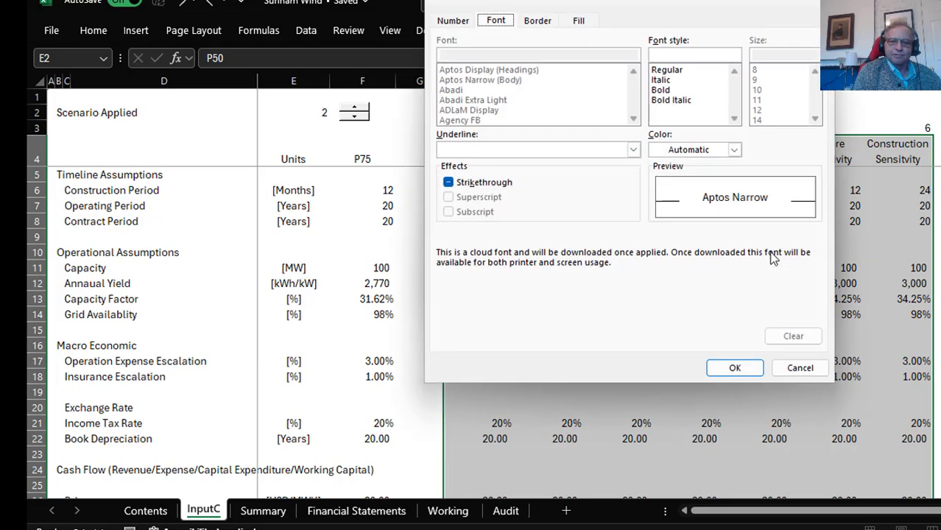
{"action": "left_click", "coordinate": [579, 21]}
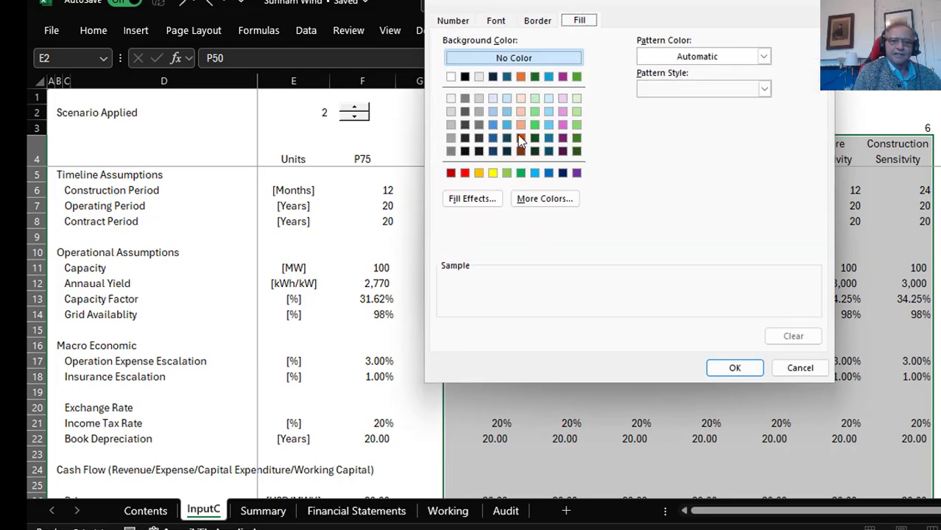
{"action": "left_click", "coordinate": [577, 100]}
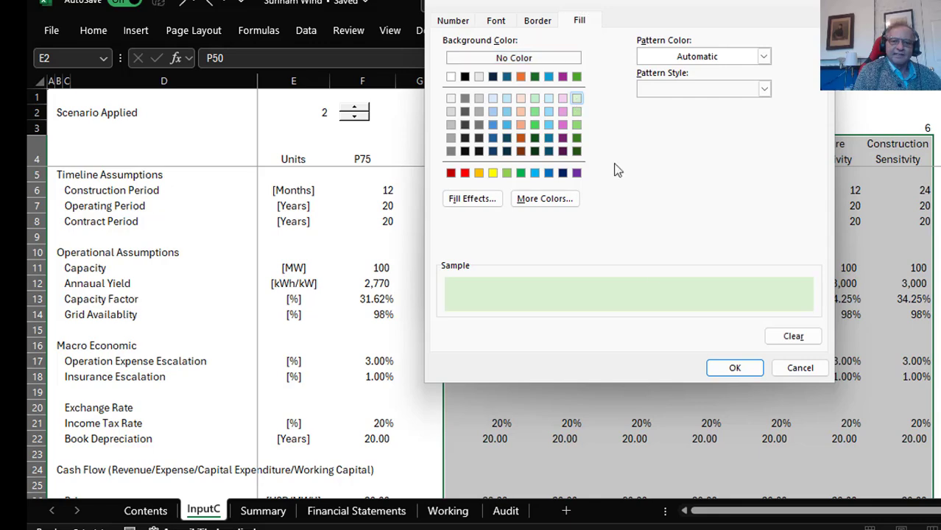
{"action": "left_click", "coordinate": [735, 368]}
{"action": "left_click", "coordinate": [727, 285]}
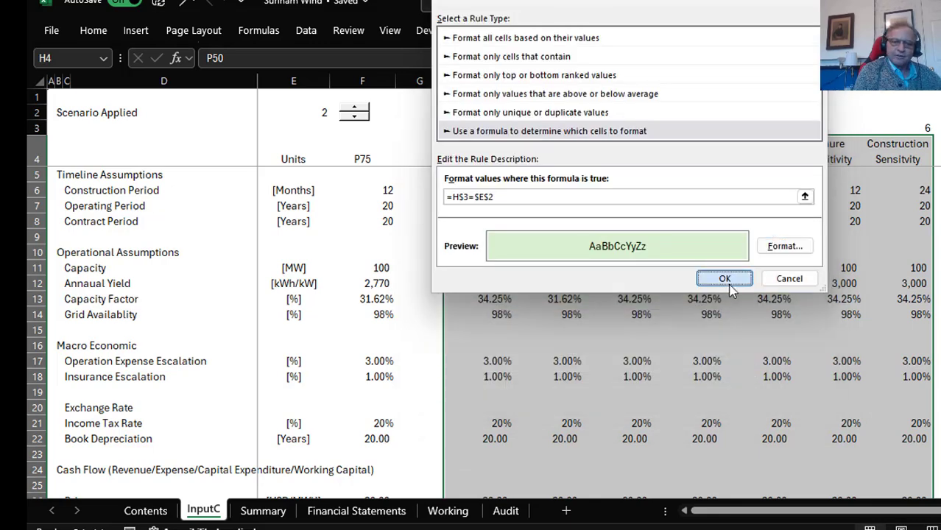
{"action": "left_click", "coordinate": [523, 284]}
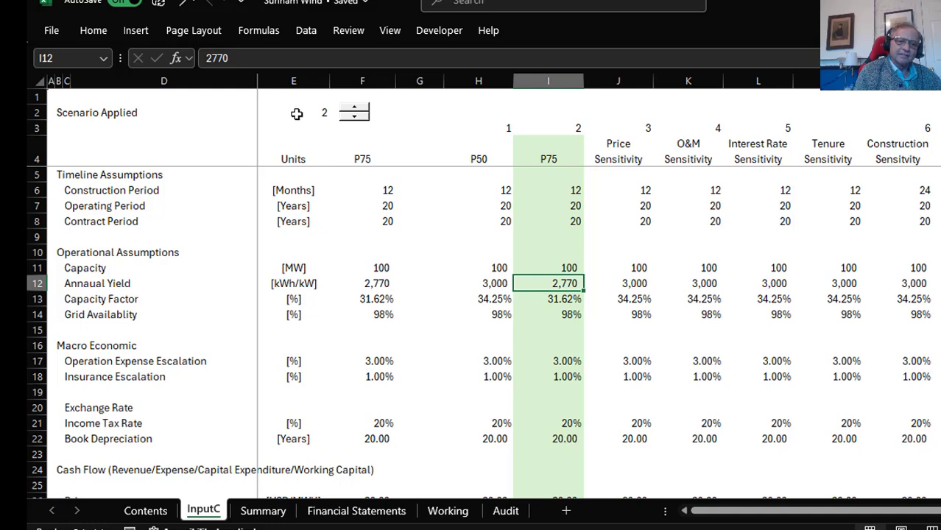
Test the column highlighting by setting the applied scenario number in cell E2 to 3 and then to 4
{"action": "left_click", "coordinate": [297, 114]}
{"action": "type", "text": "3"}
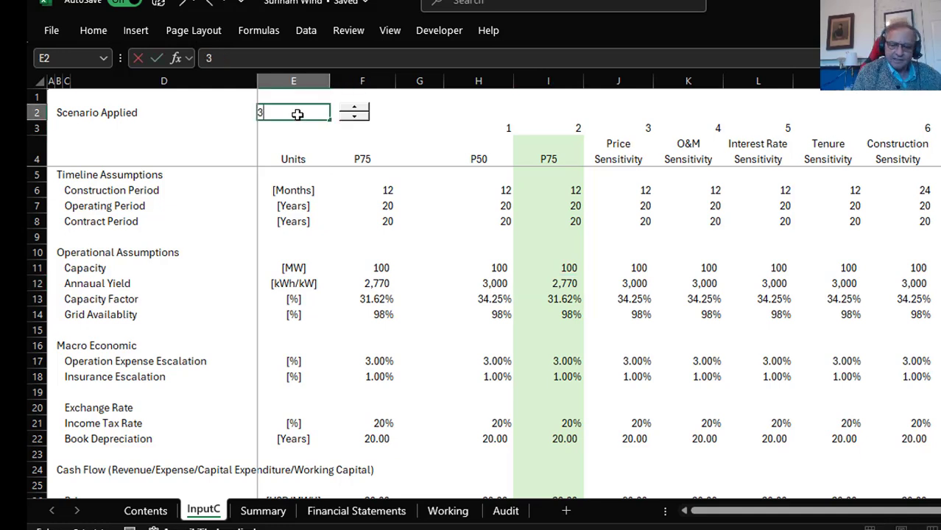
{"action": "key", "text": "Return"}
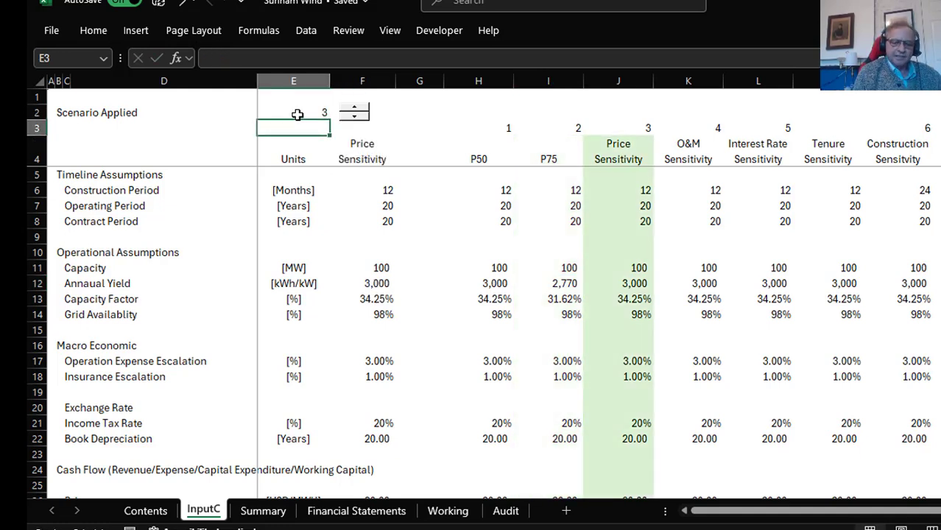
{"action": "left_click", "coordinate": [297, 114]}
{"action": "type", "text": "4"}
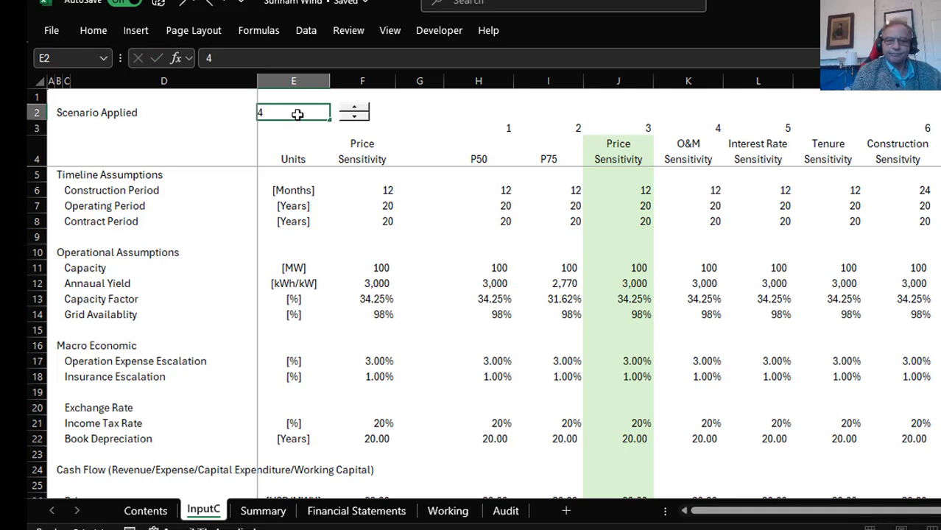
{"action": "key", "text": "Return"}
{"action": "key", "text": "Right"}
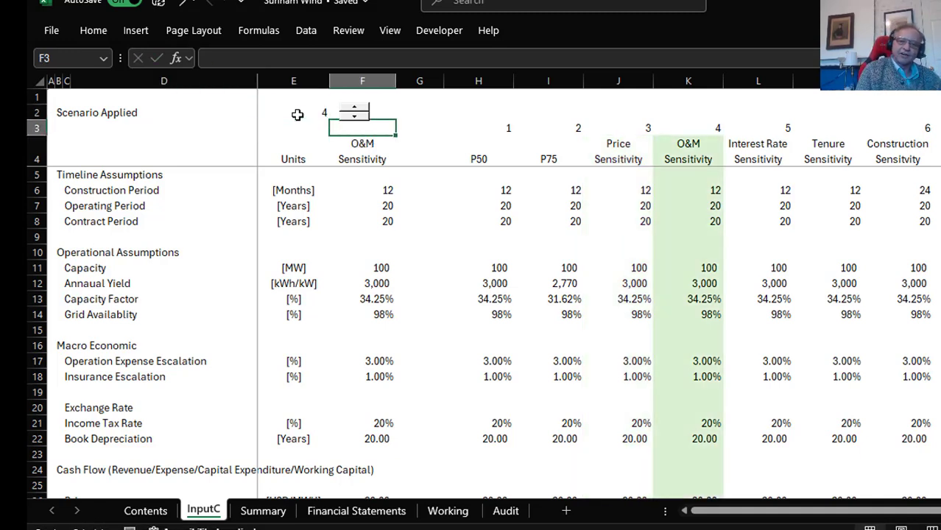
Compare the P50 and P75 inputs between Construction Period and Annual Yield
{"action": "key", "text": "Down"}
{"action": "key", "text": "Down"}
{"action": "key", "text": "Down"}
{"action": "key", "text": "Right"}
{"action": "key", "text": "Right"}
{"action": "key", "text": "Right"}
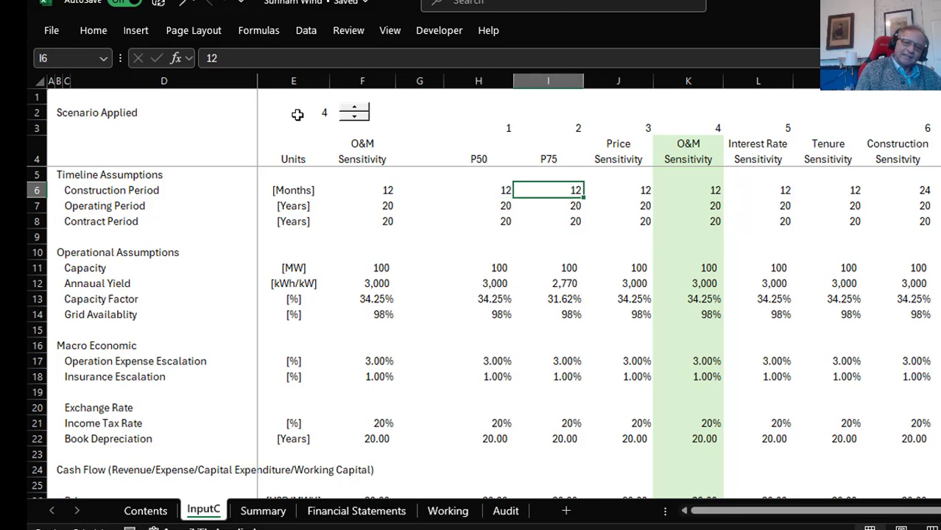
{"action": "key", "text": "Left"}
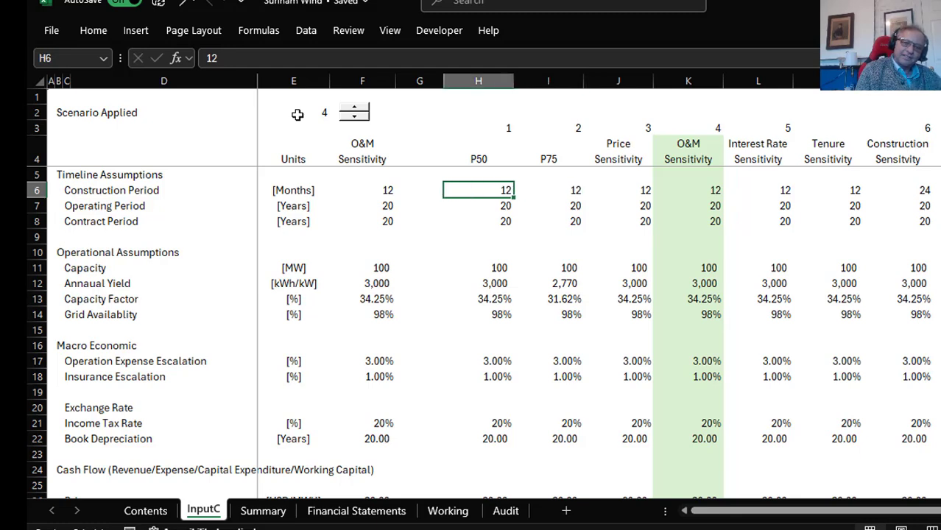
{"action": "key", "text": "Down"}
{"action": "key", "text": "Down"}
{"action": "key", "text": "Down"}
{"action": "key", "text": "Down"}
{"action": "key", "text": "Down"}
{"action": "key", "text": "Down"}
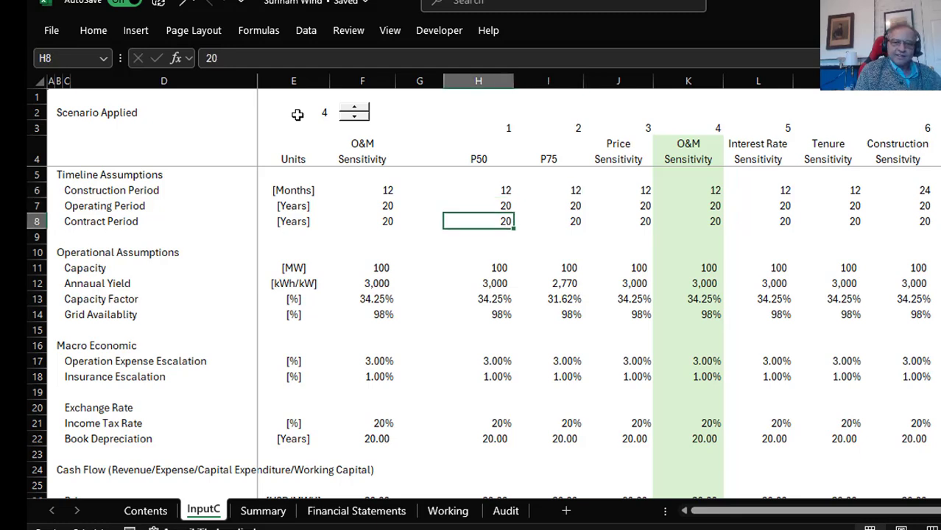
{"action": "key", "text": "Right"}
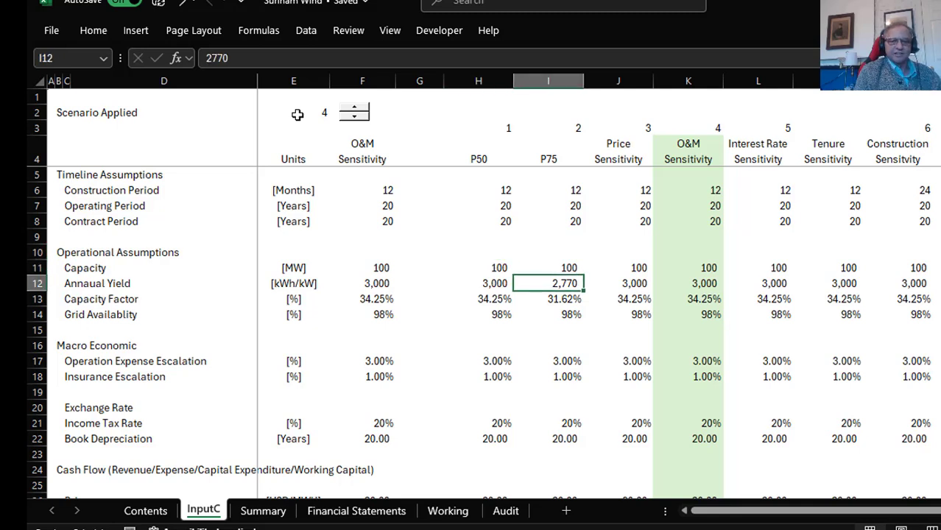
{"action": "key", "text": "Up"}
{"action": "key", "text": "Up"}
{"action": "key", "text": "Up"}
{"action": "key", "text": "Up"}
{"action": "key", "text": "Up"}
{"action": "key", "text": "Up"}
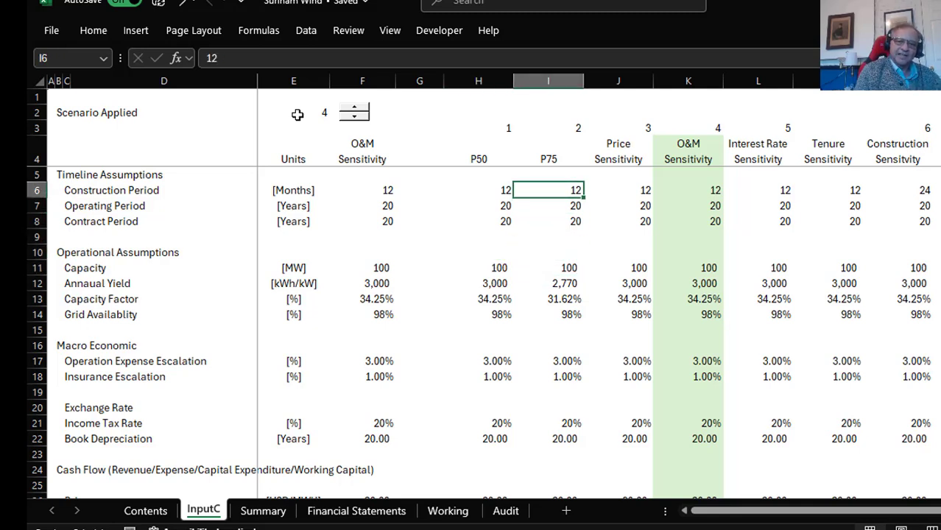
Start a formula-based conditional formatting rule for the P75 through Construction Sensitivity columns, rows 4 to 64
{"action": "key", "text": "Up"}
{"action": "key", "text": "Up"}
{"action": "key", "text": "Up"}
{"action": "key", "text": "Down"}
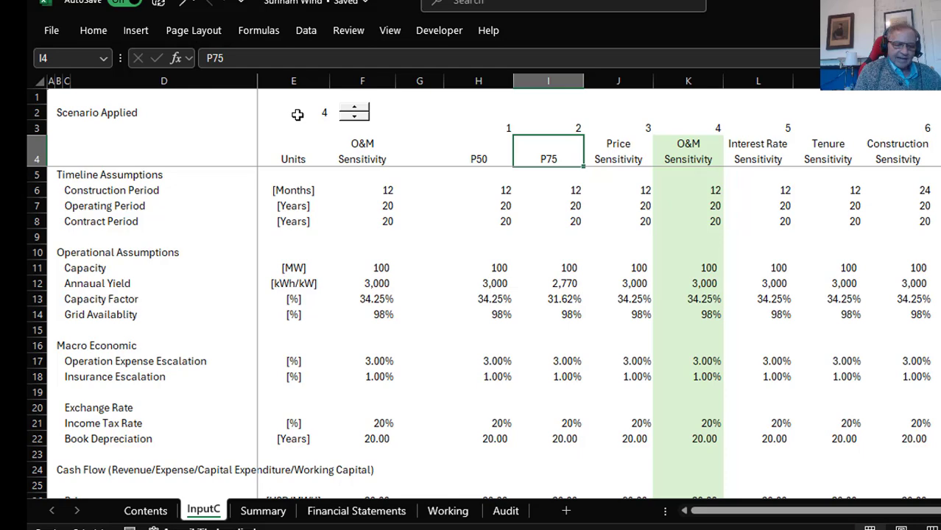
{"action": "key", "text": "shift+Right"}
{"action": "key", "text": "shift+Right"}
{"action": "key", "text": "shift+Right"}
{"action": "key", "text": "shift+Right"}
{"action": "key", "text": "shift+Right"}
{"action": "key", "text": "shift+Down"}
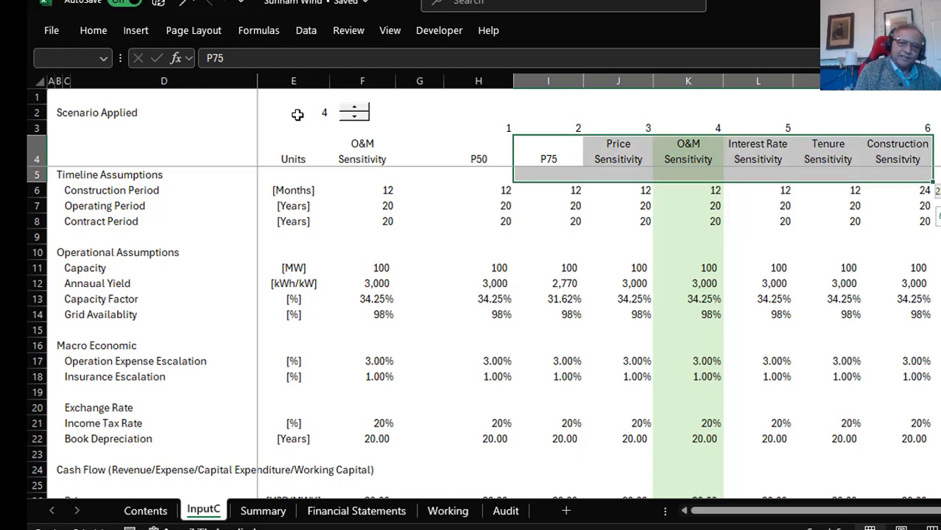
{"action": "key", "text": "shift+Down"}
{"action": "key", "text": "shift+Down"}
{"action": "key", "text": "shift+Down"}
{"action": "key", "text": "shift+Down"}
{"action": "key", "text": "shift+Down"}
{"action": "key", "text": "shift+Down"}
{"action": "key", "text": "shift+Down"}
{"action": "key", "text": "shift+Down"}
{"action": "key", "text": "shift+Down"}
{"action": "key", "text": "shift+Down"}
{"action": "key", "text": "shift+Down"}
{"action": "key", "text": "shift+Down"}
{"action": "key", "text": "shift+Down"}
{"action": "key", "text": "shift+Down"}
{"action": "key", "text": "shift+Down"}
{"action": "key", "text": "shift+Down"}
{"action": "key", "text": "shift+Down"}
{"action": "key", "text": "shift+Down"}
{"action": "key", "text": "shift+Down"}
{"action": "key", "text": "shift+Down"}
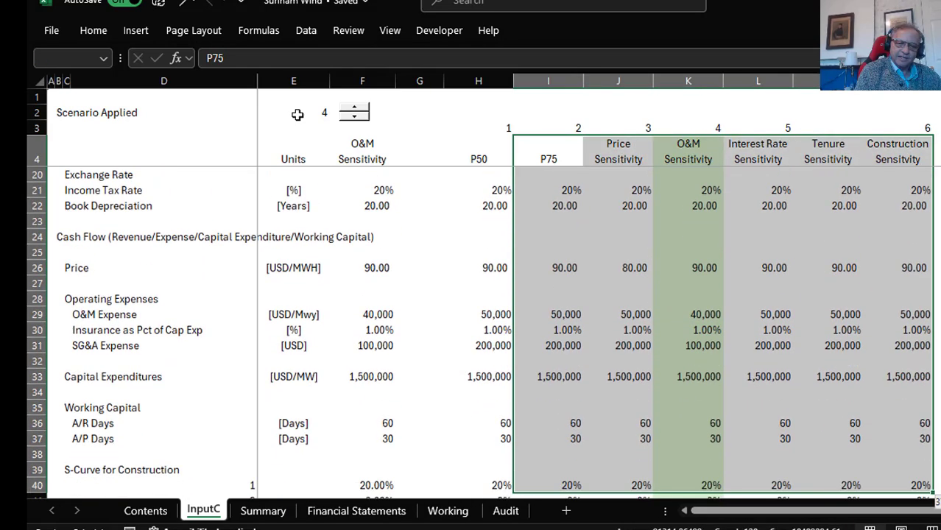
{"action": "key", "text": "shift+Down"}
{"action": "key", "text": "shift+Down"}
{"action": "key", "text": "shift+Down"}
{"action": "key", "text": "shift+Down"}
{"action": "key", "text": "shift+Down"}
{"action": "key", "text": "shift+Down"}
{"action": "key", "text": "shift+Down"}
{"action": "key", "text": "shift+Down"}
{"action": "key", "text": "shift+Down"}
{"action": "key", "text": "shift+Down"}
{"action": "key", "text": "shift+Down"}
{"action": "key", "text": "shift+Down"}
{"action": "key", "text": "shift+Down"}
{"action": "key", "text": "shift+Down"}
{"action": "key", "text": "shift+Down"}
{"action": "key", "text": "shift+Down"}
{"action": "key", "text": "shift+Down"}
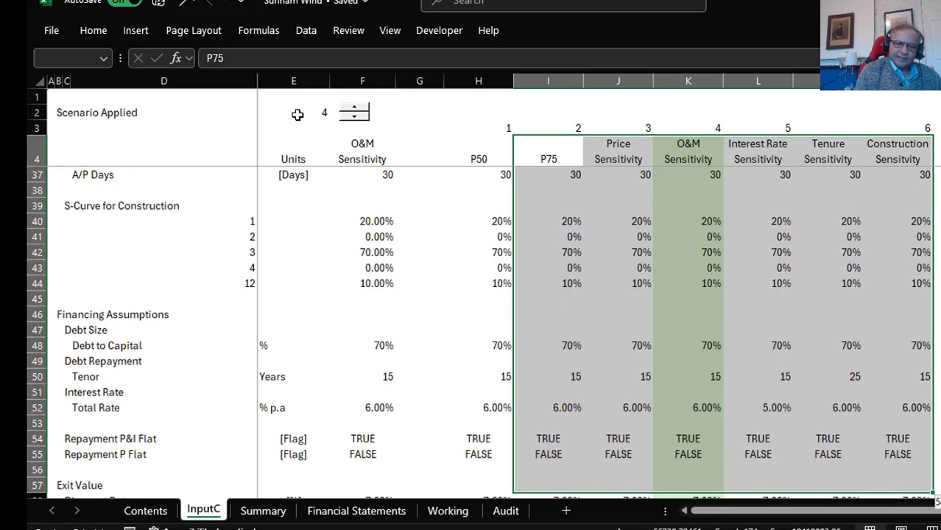
{"action": "key", "text": "shift+Down"}
{"action": "key", "text": "shift+Down"}
{"action": "key", "text": "shift+Down"}
{"action": "key", "text": "shift+Down"}
{"action": "key", "text": "shift+Down"}
{"action": "key", "text": "shift+Down"}
{"action": "key", "text": "shift+Down"}
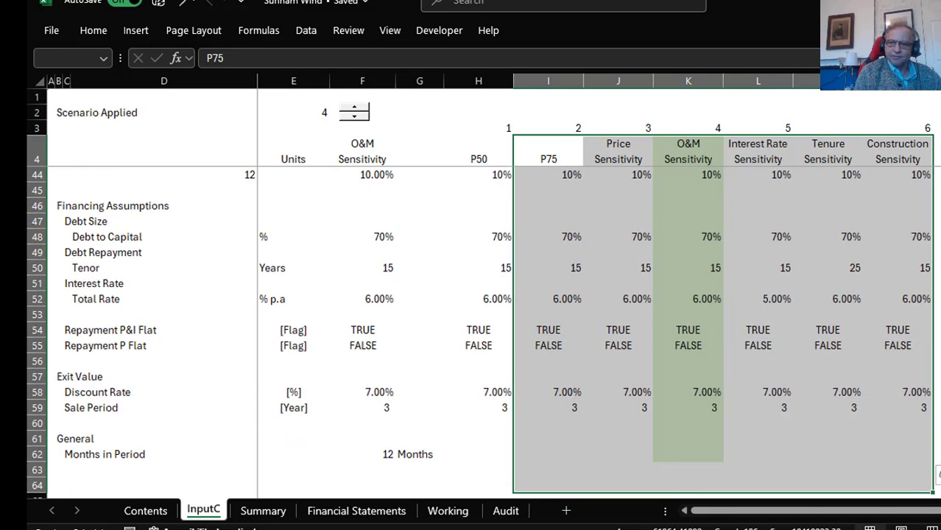
{"action": "scroll", "coordinate": [483, 332], "scroll_direction": "up", "scroll_amount": 13}
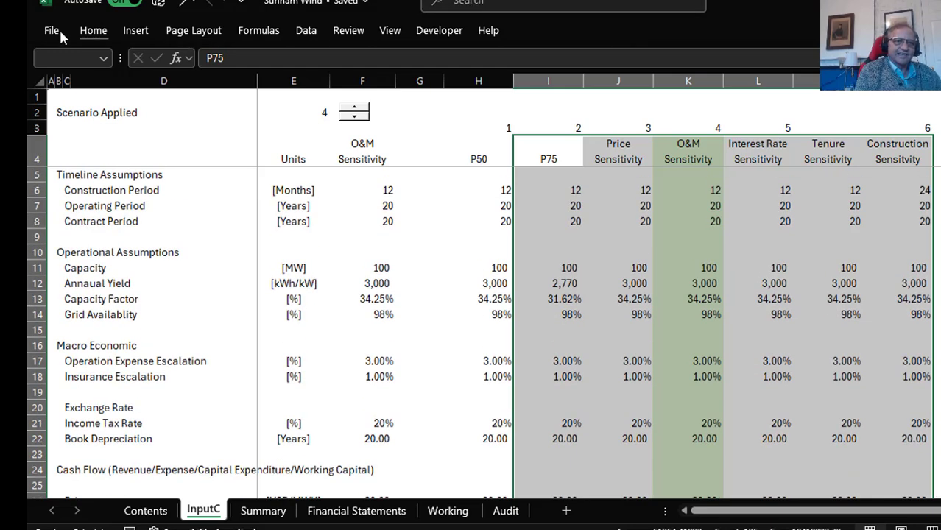
{"action": "left_click", "coordinate": [100, 33]}
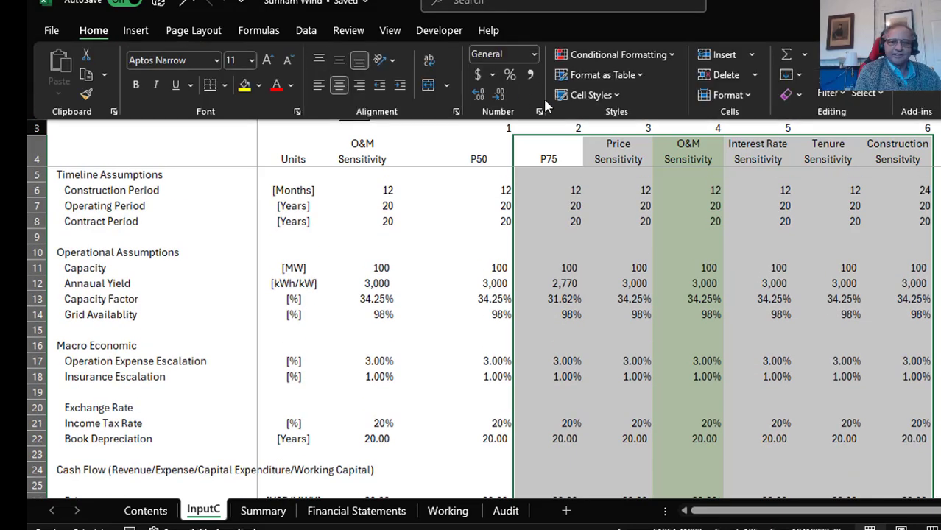
{"action": "left_click", "coordinate": [674, 56]}
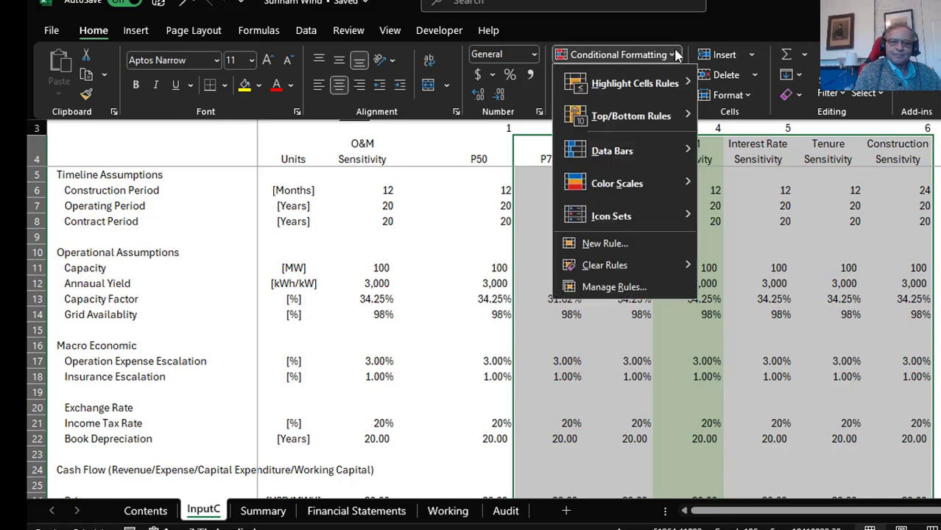
{"action": "left_click", "coordinate": [616, 246]}
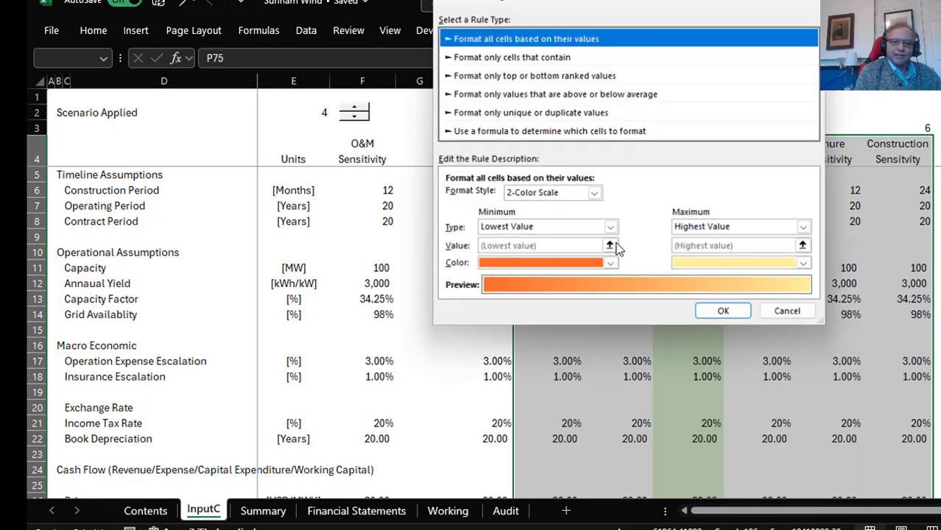
{"action": "left_click", "coordinate": [595, 135]}
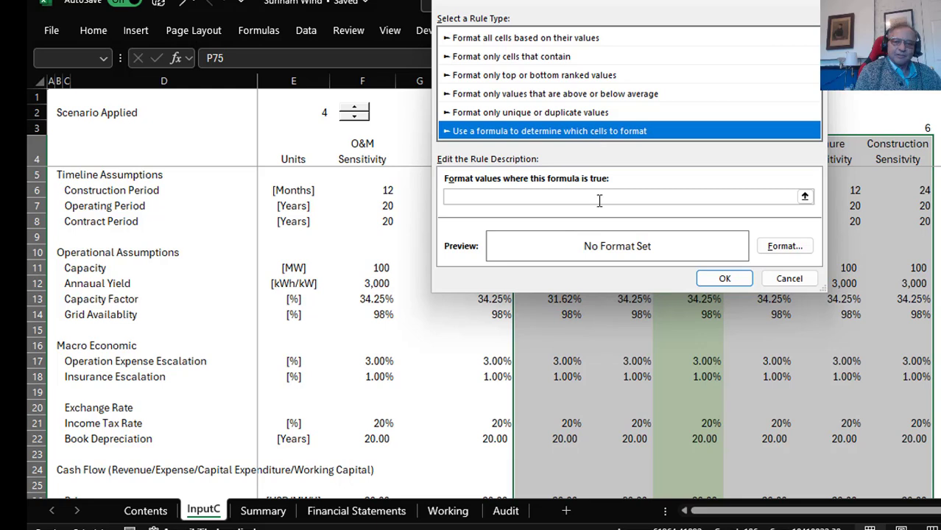
Enter =I6<>$H6 as the rule's formula to flag inputs that differ from the P50 column
{"action": "left_click", "coordinate": [805, 196]}
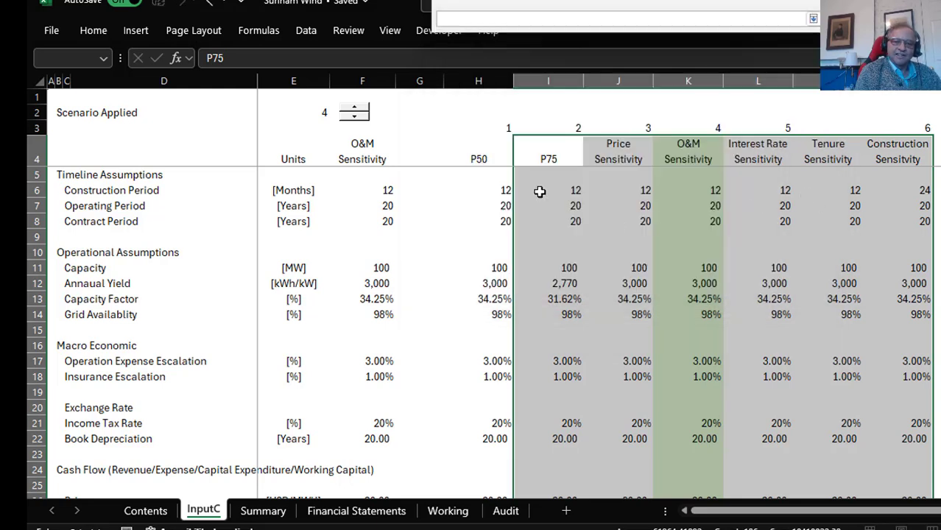
{"action": "left_click", "coordinate": [564, 193]}
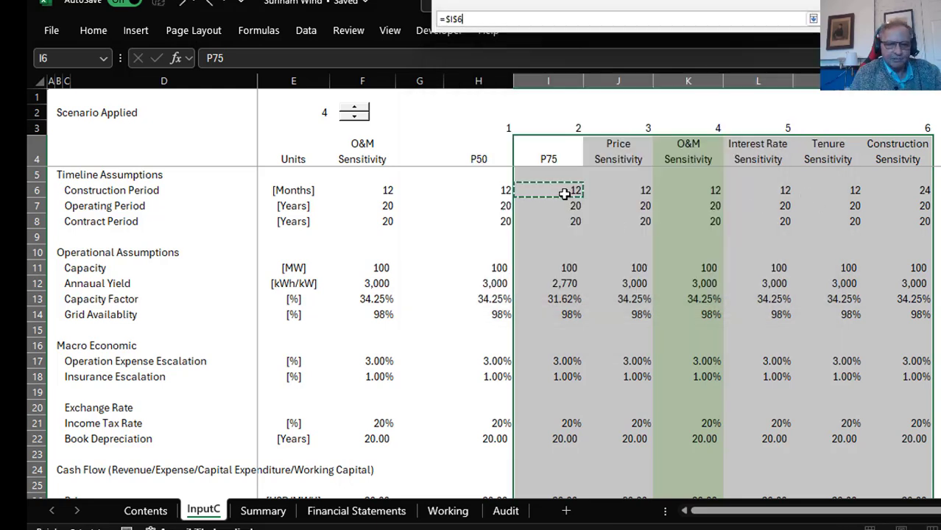
{"action": "key", "text": "F4"}
{"action": "key", "text": "F4"}
{"action": "key", "text": "F4"}
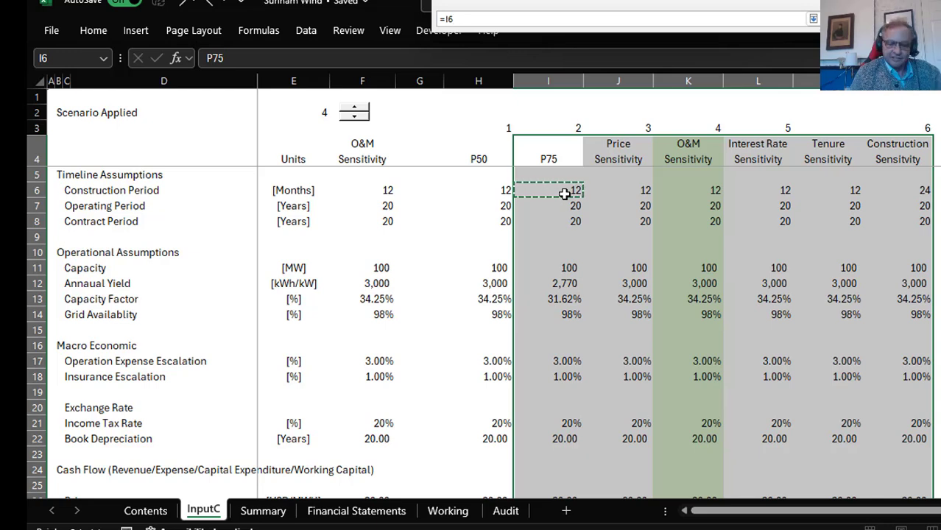
{"action": "type", "text": "<>"}
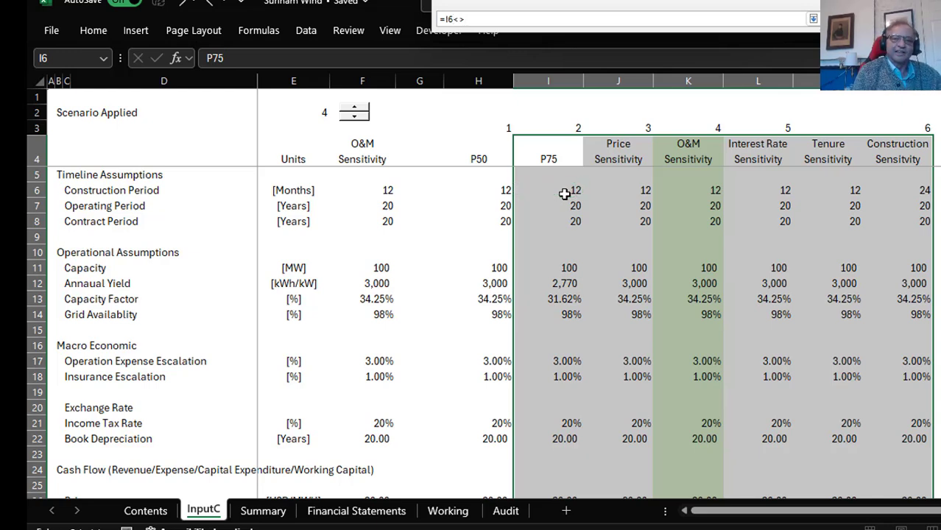
{"action": "left_click", "coordinate": [500, 192]}
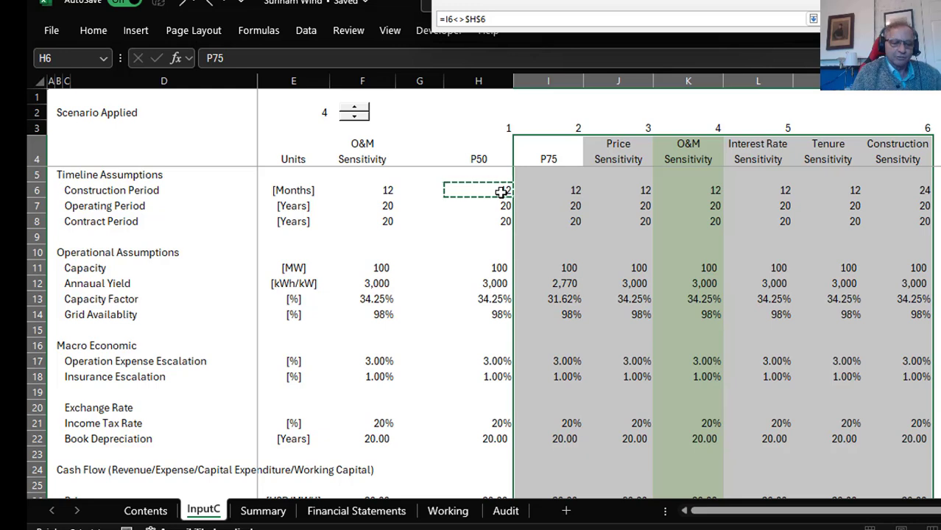
{"action": "key", "text": "F4"}
{"action": "key", "text": "F4"}
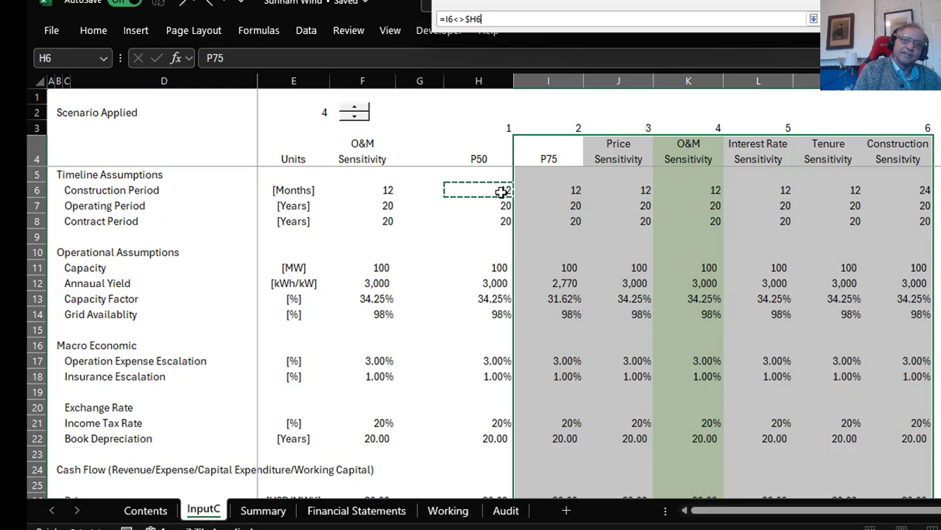
{"action": "key", "text": "Return"}
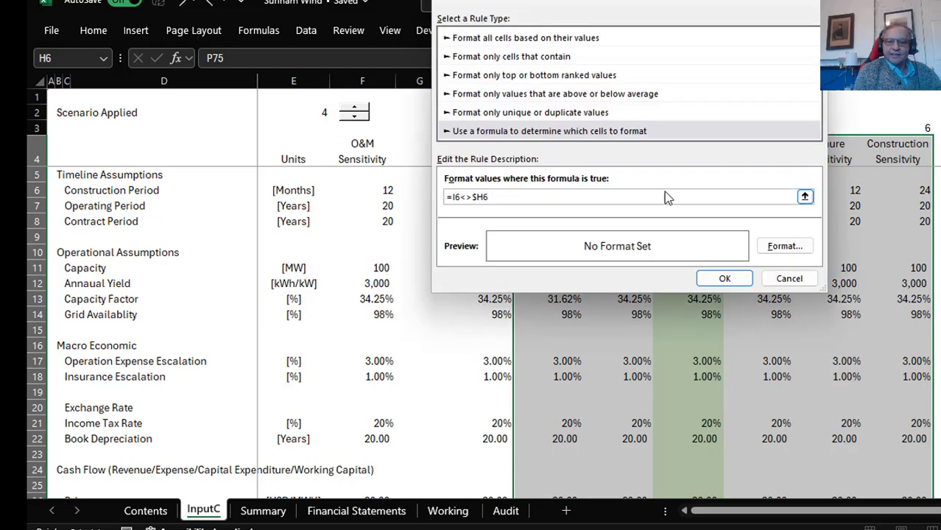
Give the rule a custom light yellow fill and apply it to the selected scenario columns
{"action": "left_click", "coordinate": [791, 247]}
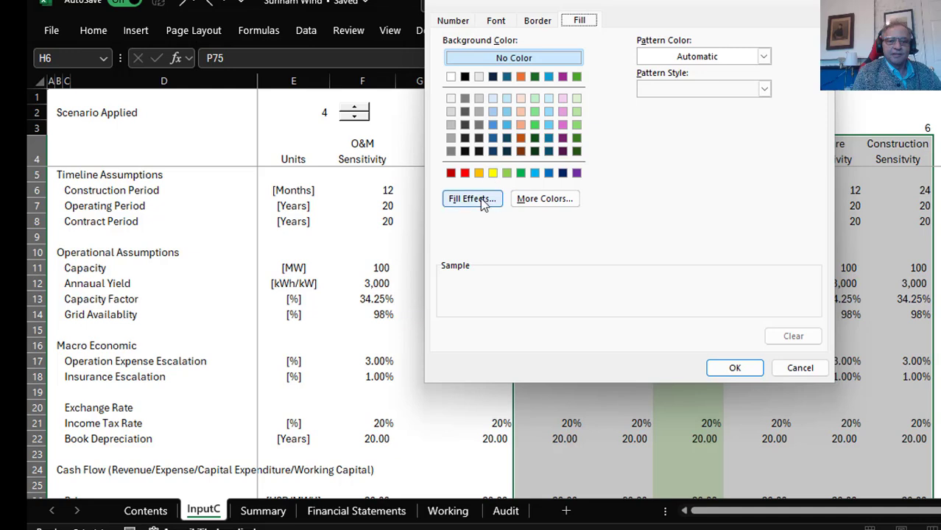
{"action": "left_click", "coordinate": [526, 205]}
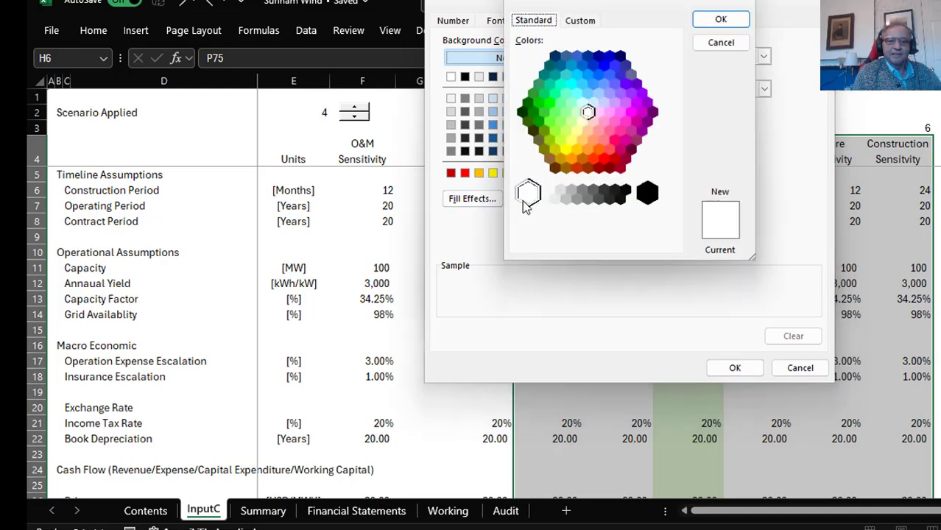
{"action": "left_click", "coordinate": [581, 121]}
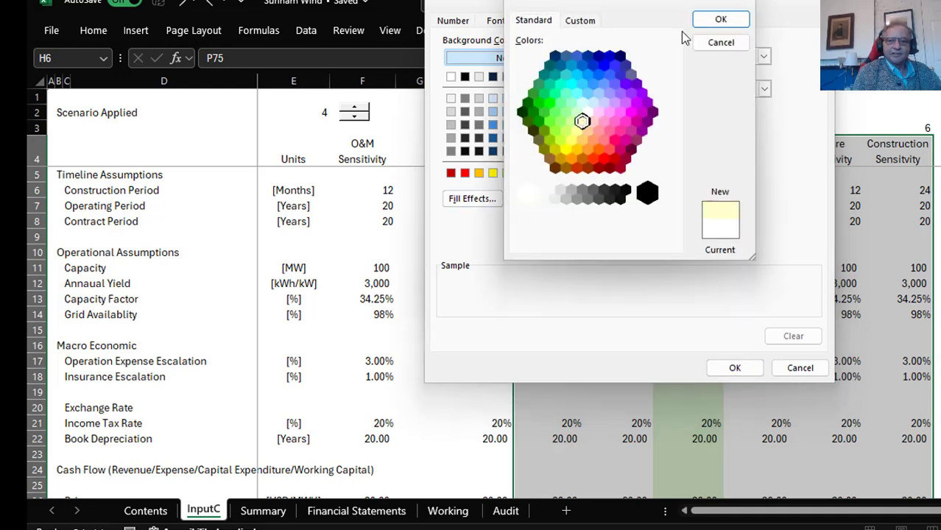
{"action": "key", "text": "Return"}
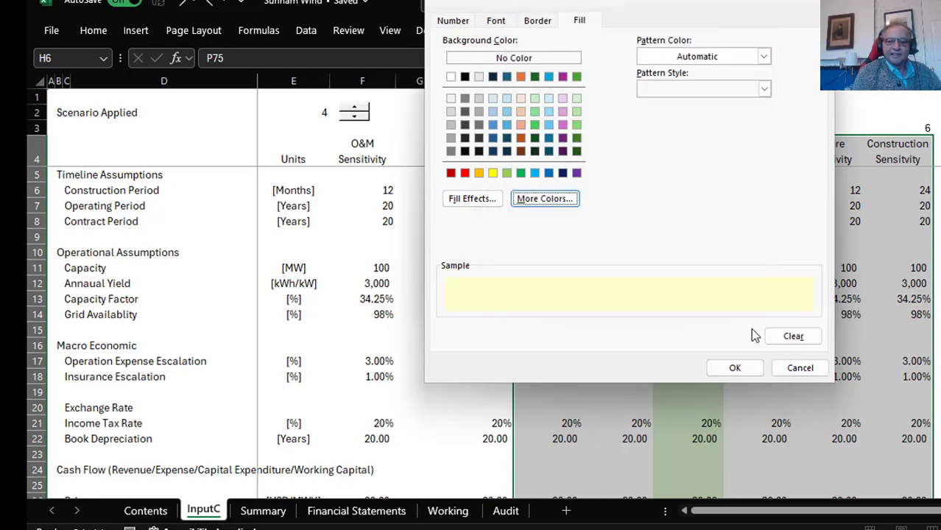
{"action": "left_click", "coordinate": [735, 369]}
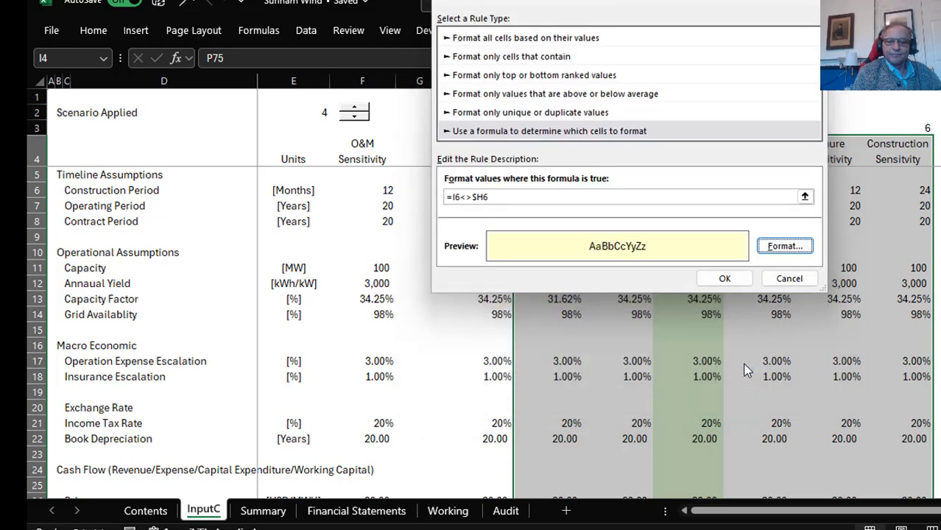
{"action": "left_click", "coordinate": [724, 279]}
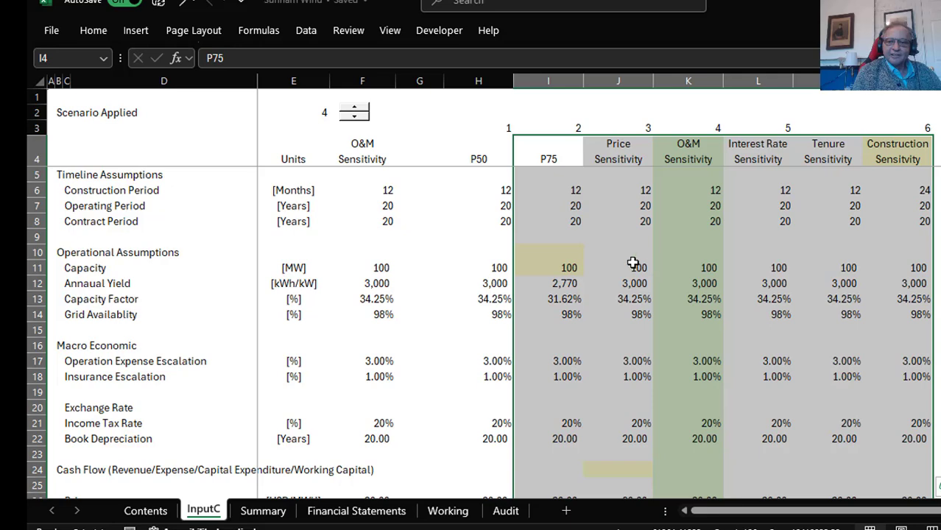
Check the yellow highlighting against the P75 inputs from Construction Period down to Capacity
{"action": "left_click", "coordinate": [631, 265]}
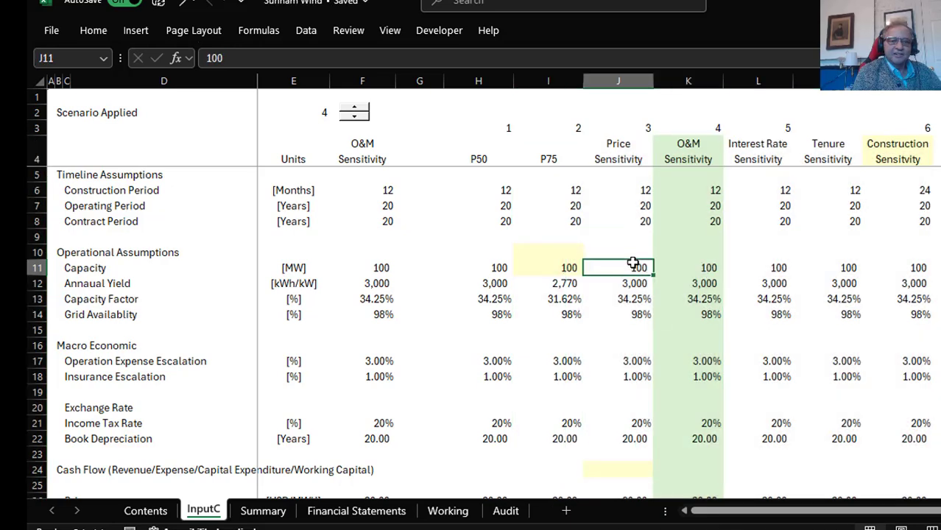
{"action": "left_click", "coordinate": [564, 195]}
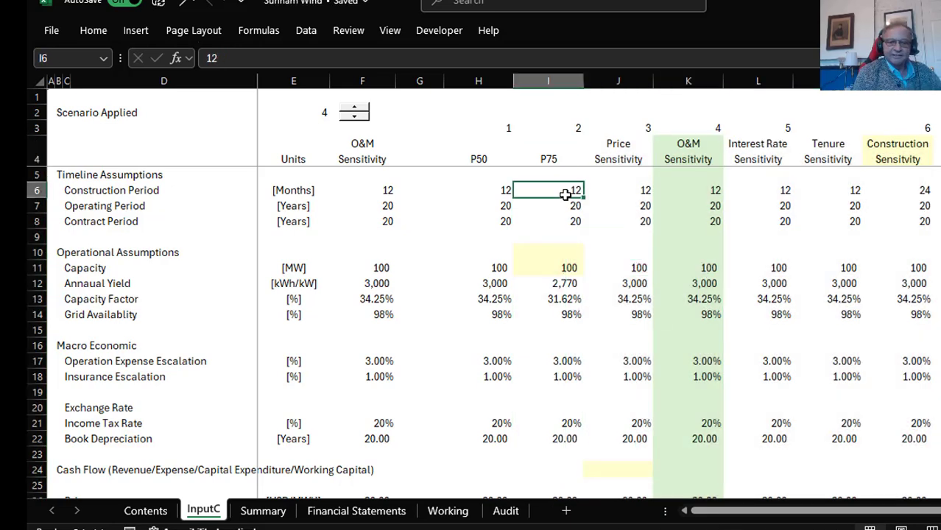
{"action": "key", "text": "Down"}
{"action": "key", "text": "Down"}
{"action": "key", "text": "Down"}
{"action": "key", "text": "Down"}
{"action": "key", "text": "Down"}
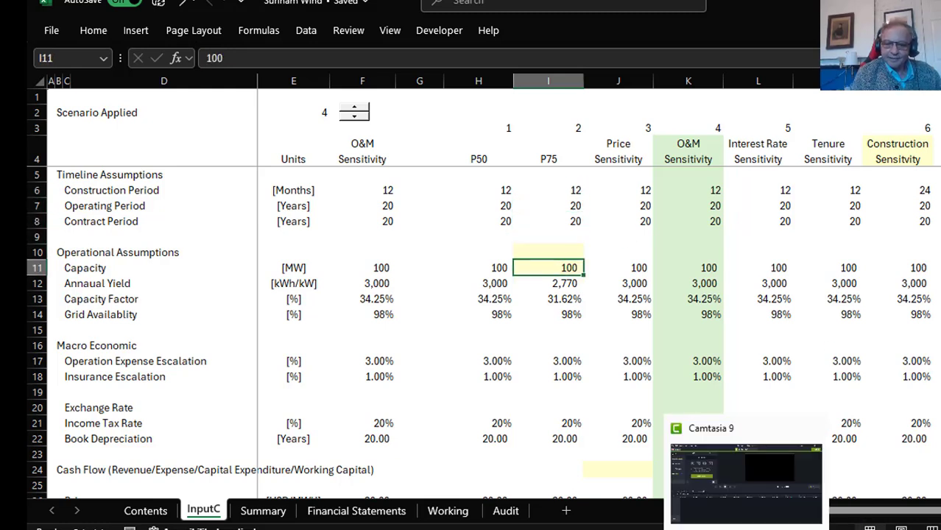
{"action": "left_click", "coordinate": [898, 523]}
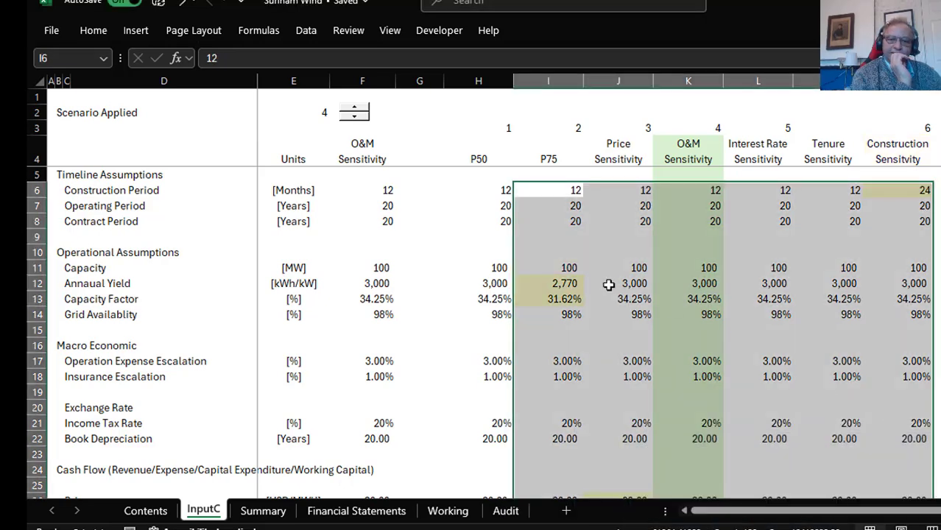
Compare the P75 Annual Yield and Capacity Factor with their P50 values to verify the yellow highlighting
{"action": "left_click", "coordinate": [590, 258]}
{"action": "key", "text": "Down"}
{"action": "key", "text": "Down"}
{"action": "key", "text": "Down"}
{"action": "key", "text": "Down"}
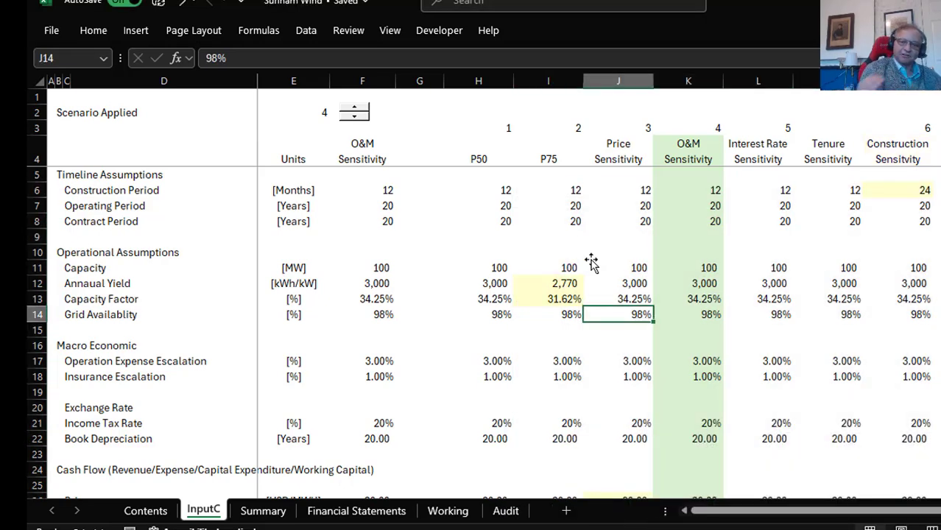
{"action": "key", "text": "Up"}
{"action": "key", "text": "Up"}
{"action": "key", "text": "Left"}
{"action": "key", "text": "Left"}
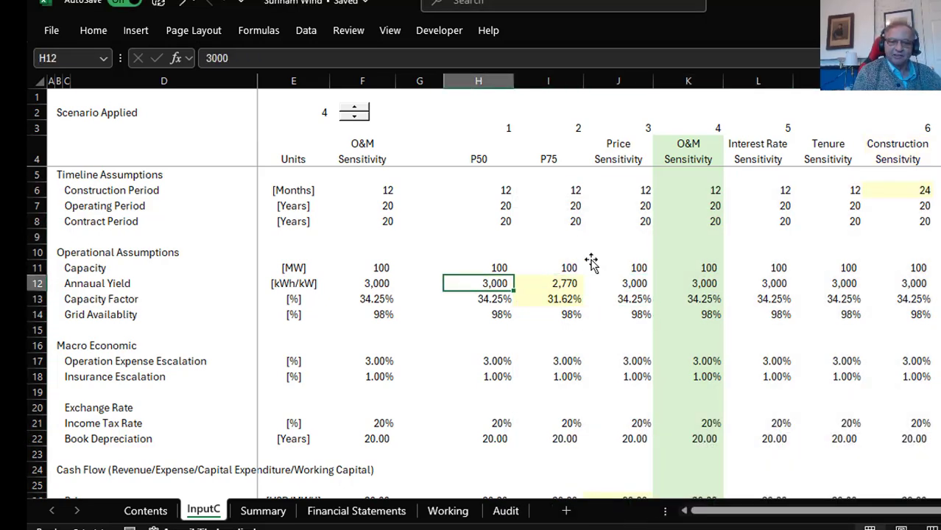
{"action": "key", "text": "Right"}
{"action": "key", "text": "Down"}
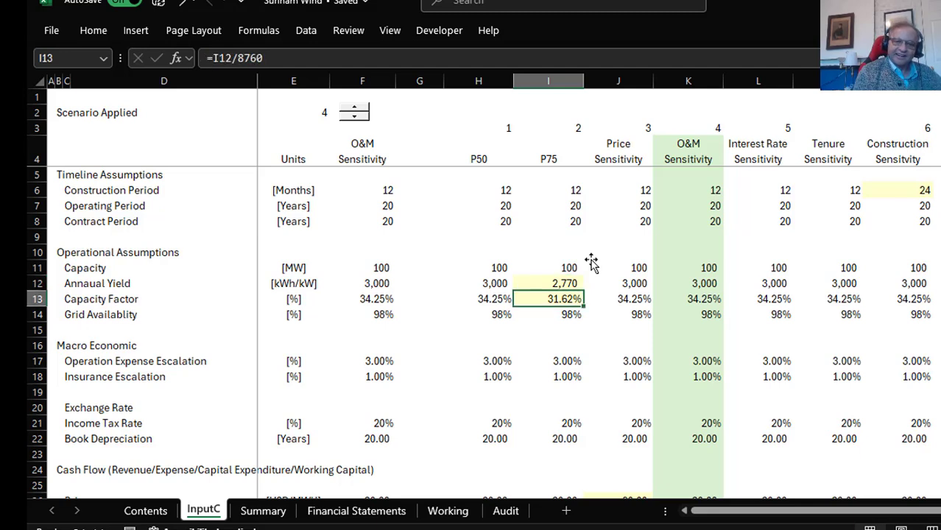
{"action": "key", "text": "Up"}
{"action": "key", "text": "Left"}
{"action": "key", "text": "Right"}
{"action": "key", "text": "Left"}
{"action": "key", "text": "Right"}
Check the Construction Period highlighting across the scenario columns from P75 to Construction Sensitivity
{"action": "key", "text": "Up"}
{"action": "key", "text": "Up"}
{"action": "key", "text": "Up"}
{"action": "key", "text": "Up"}
{"action": "key", "text": "Up"}
{"action": "key", "text": "Up"}
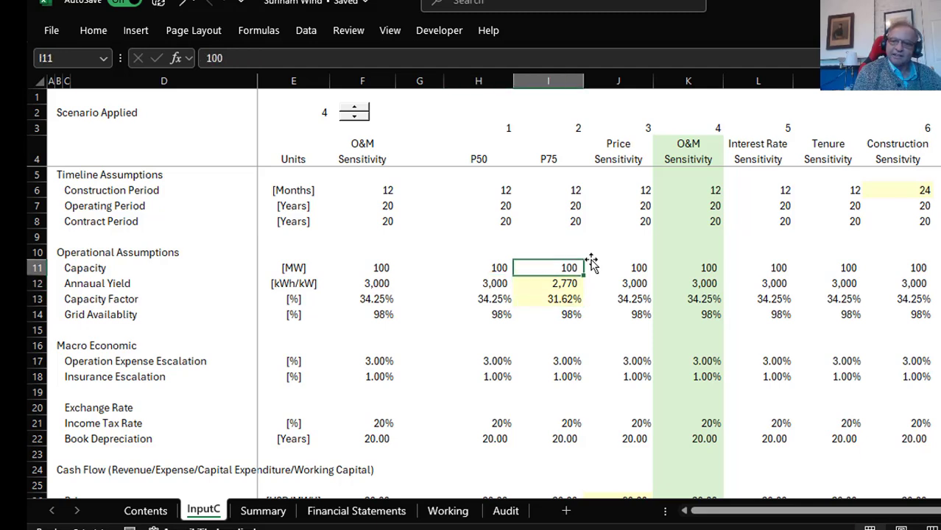
{"action": "key", "text": "Right"}
{"action": "key", "text": "Right"}
{"action": "key", "text": "Right"}
{"action": "key", "text": "Right"}
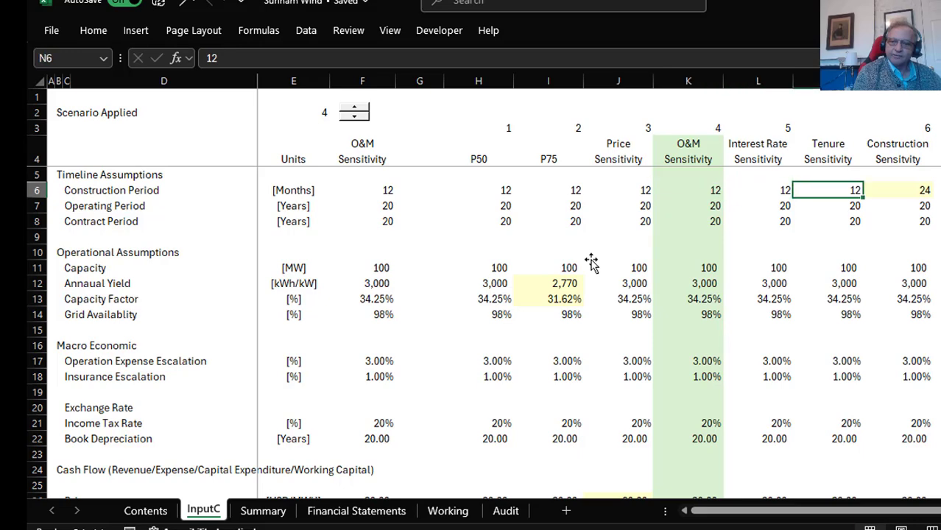
{"action": "key", "text": "Right"}
{"action": "key", "text": "Left"}
Examine the highlighting of the Price and operating expense inputs in the Price and O&M Sensitivity columns
{"action": "key", "text": "Left"}
{"action": "key", "text": "Down"}
{"action": "key", "text": "Down"}
{"action": "key", "text": "Down"}
{"action": "key", "text": "Down"}
{"action": "key", "text": "Down"}
{"action": "key", "text": "Down"}
{"action": "key", "text": "Down"}
{"action": "key", "text": "Down"}
{"action": "key", "text": "Down"}
{"action": "key", "text": "Down"}
{"action": "key", "text": "Down"}
{"action": "key", "text": "Down"}
{"action": "key", "text": "Down"}
{"action": "key", "text": "Down"}
{"action": "key", "text": "Down"}
{"action": "key", "text": "Down"}
{"action": "key", "text": "Down"}
{"action": "key", "text": "Down"}
{"action": "key", "text": "Down"}
{"action": "key", "text": "Down"}
{"action": "key", "text": "Down"}
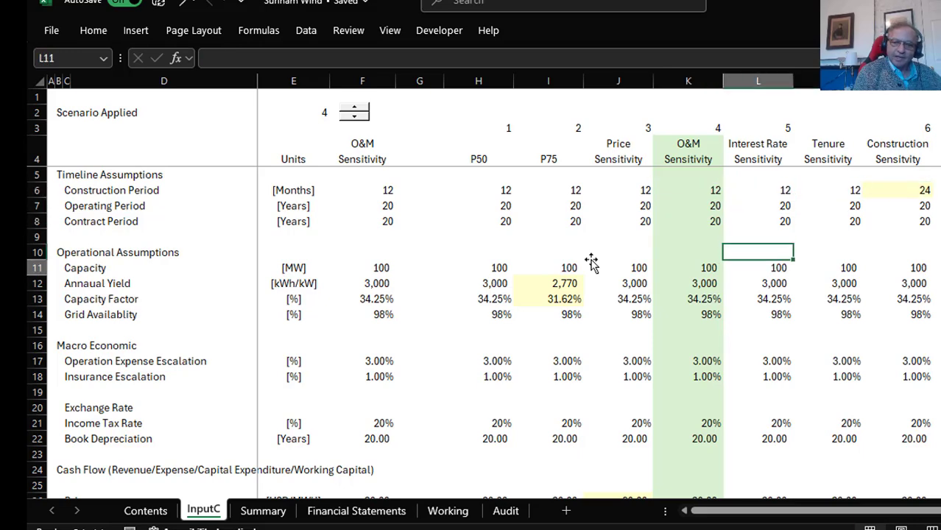
{"action": "key", "text": "Down"}
{"action": "key", "text": "Down"}
{"action": "key", "text": "Down"}
{"action": "key", "text": "Down"}
{"action": "key", "text": "Down"}
{"action": "key", "text": "Down"}
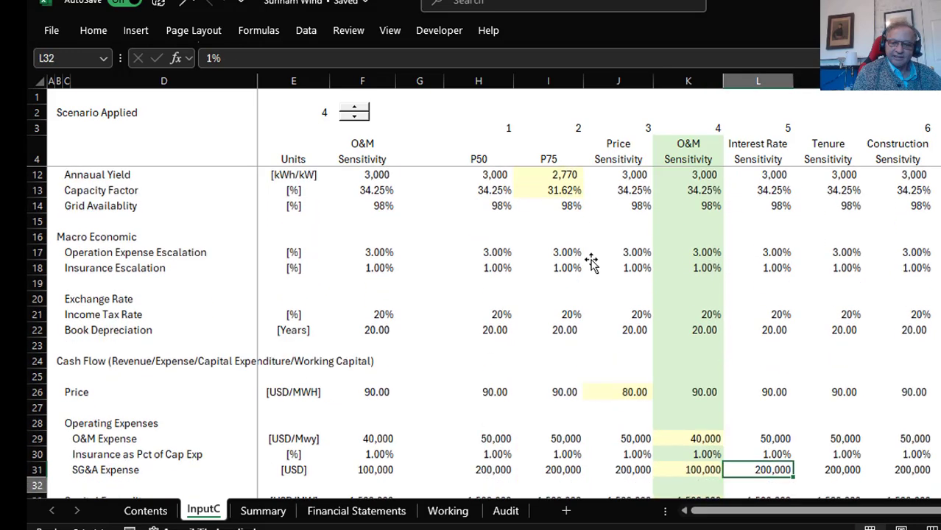
{"action": "key", "text": "Up"}
{"action": "key", "text": "Up"}
{"action": "key", "text": "Up"}
{"action": "key", "text": "Up"}
{"action": "key", "text": "Up"}
{"action": "key", "text": "Up"}
{"action": "key", "text": "Up"}
{"action": "key", "text": "Up"}
{"action": "key", "text": "Up"}
{"action": "key", "text": "Left"}
{"action": "key", "text": "Left"}
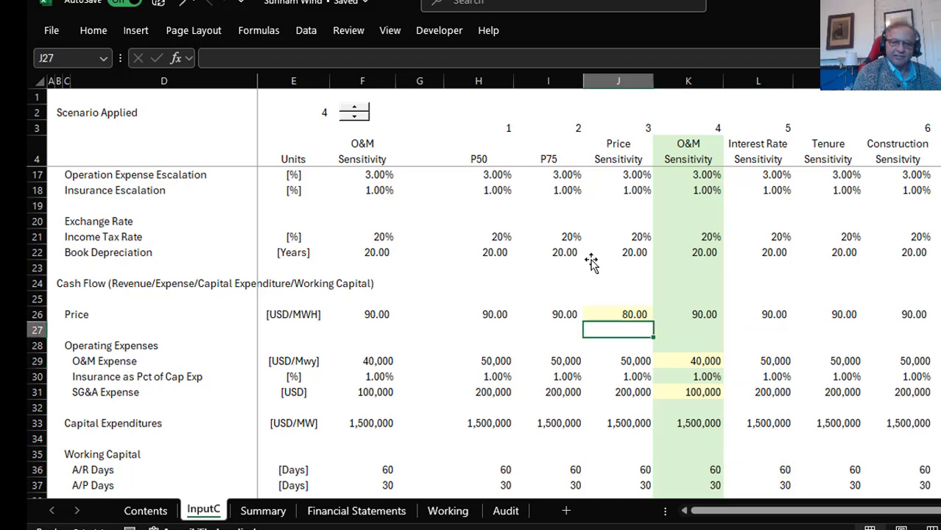
{"action": "key", "text": "Up"}
{"action": "key", "text": "Down"}
{"action": "key", "text": "Down"}
{"action": "key", "text": "Down"}
{"action": "key", "text": "Right"}
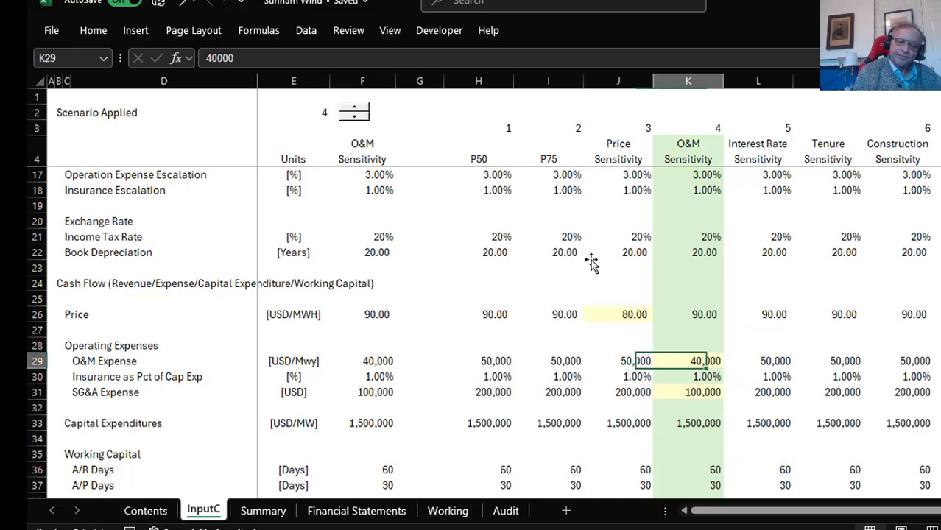
Review the O&M Sensitivity column's highlighting from the operating expenses through the S-curve to the financing assumptions
{"action": "key", "text": "Down"}
{"action": "key", "text": "Down"}
{"action": "key", "text": "Down"}
{"action": "key", "text": "Down"}
{"action": "key", "text": "Down"}
{"action": "key", "text": "Down"}
{"action": "key", "text": "Down"}
{"action": "key", "text": "Down"}
{"action": "key", "text": "Down"}
{"action": "key", "text": "Down"}
{"action": "key", "text": "Down"}
{"action": "key", "text": "Down"}
{"action": "key", "text": "Down"}
{"action": "key", "text": "Down"}
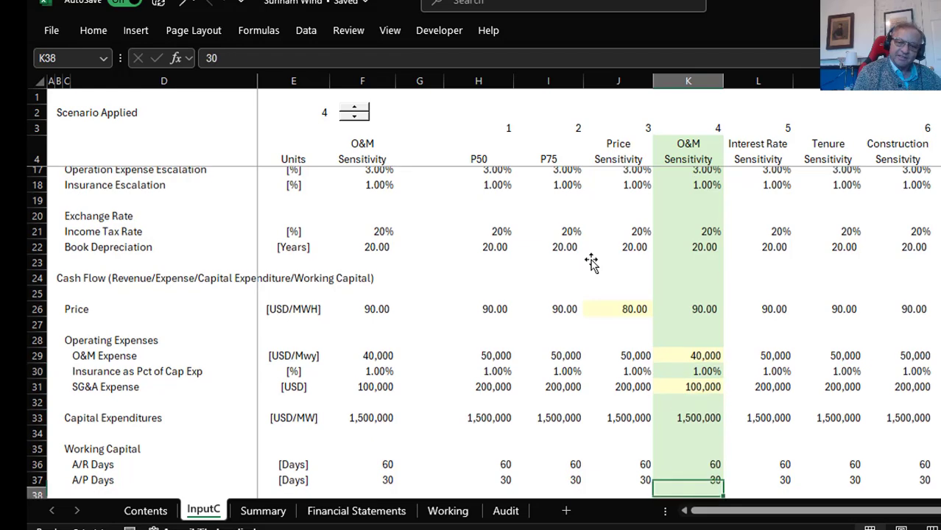
{"action": "key", "text": "Up"}
{"action": "key", "text": "Up"}
{"action": "key", "text": "Up"}
{"action": "key", "text": "Up"}
{"action": "key", "text": "Up"}
{"action": "key", "text": "Up"}
{"action": "key", "text": "Up"}
{"action": "key", "text": "Up"}
{"action": "key", "text": "Up"}
{"action": "key", "text": "Up"}
{"action": "key", "text": "Up"}
{"action": "key", "text": "Up"}
{"action": "key", "text": "Up"}
{"action": "key", "text": "Up"}
{"action": "key", "text": "Up"}
{"action": "key", "text": "Up"}
{"action": "key", "text": "Up"}
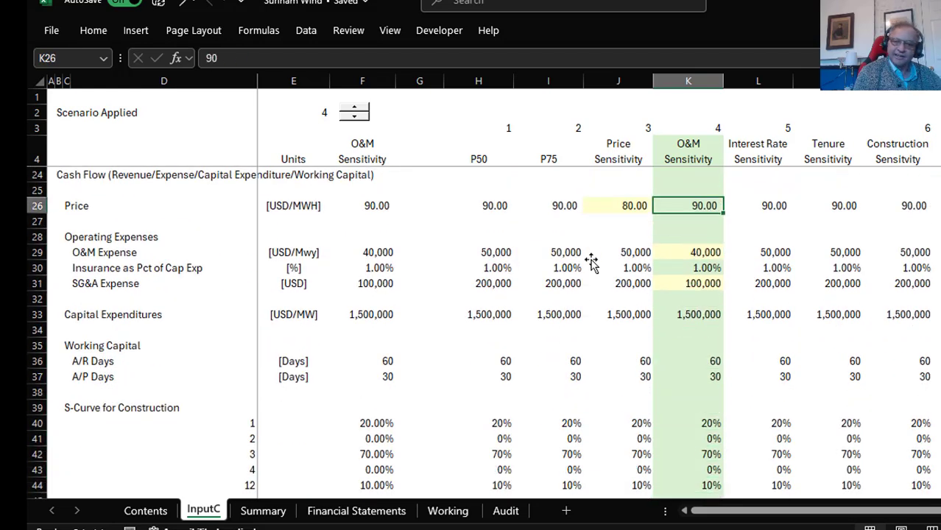
{"action": "key", "text": "Down"}
{"action": "key", "text": "Down"}
{"action": "key", "text": "Down"}
{"action": "key", "text": "Down"}
{"action": "key", "text": "Down"}
{"action": "key", "text": "Down"}
{"action": "key", "text": "Down"}
{"action": "key", "text": "Down"}
{"action": "key", "text": "Down"}
{"action": "key", "text": "Down"}
{"action": "key", "text": "Down"}
{"action": "key", "text": "Down"}
{"action": "key", "text": "Down"}
{"action": "key", "text": "Down"}
{"action": "key", "text": "Down"}
{"action": "key", "text": "Down"}
{"action": "key", "text": "Down"}
{"action": "key", "text": "Down"}
{"action": "key", "text": "Down"}
{"action": "key", "text": "Down"}
{"action": "key", "text": "Down"}
{"action": "key", "text": "Down"}
{"action": "key", "text": "Up"}
{"action": "key", "text": "Up"}
{"action": "key", "text": "Up"}
{"action": "key", "text": "Up"}
{"action": "key", "text": "Up"}
{"action": "key", "text": "Up"}
{"action": "key", "text": "Up"}
{"action": "key", "text": "Up"}
{"action": "key", "text": "Up"}
{"action": "key", "text": "Up"}
{"action": "key", "text": "Up"}
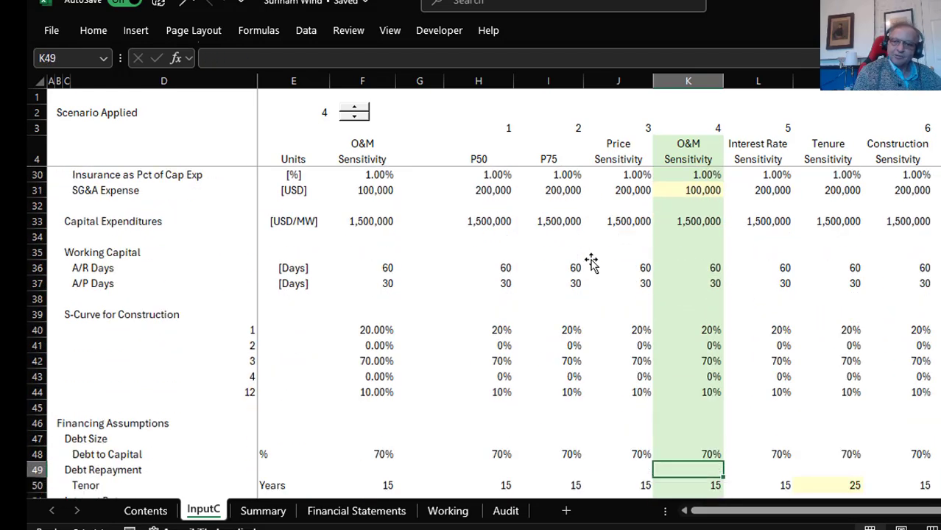
Inspect the Interest Rate Sensitivity column from A/R Days to Repayment P&I Flat for highlighted differences from P50
{"action": "key", "text": "Up"}
{"action": "key", "text": "Right"}
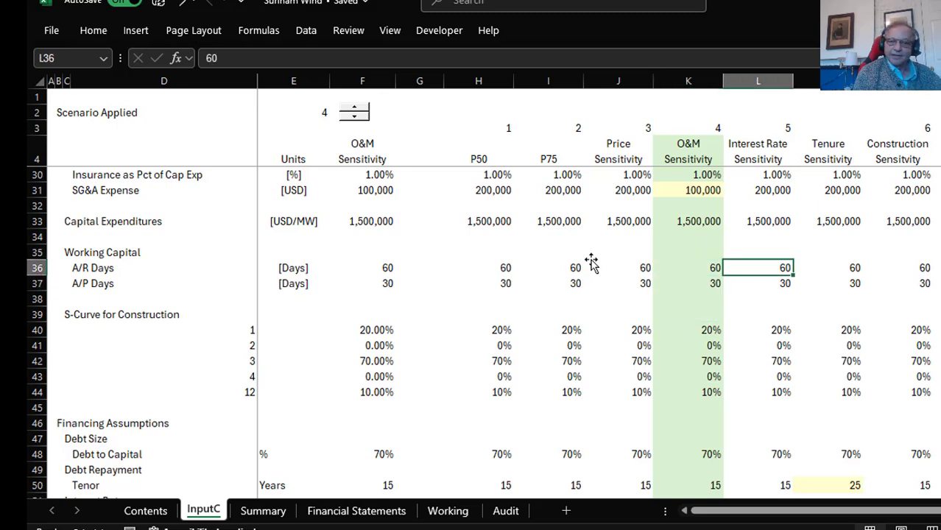
{"action": "key", "text": "Down"}
{"action": "key", "text": "Down"}
{"action": "key", "text": "Down"}
{"action": "key", "text": "Down"}
{"action": "key", "text": "Down"}
{"action": "key", "text": "Down"}
{"action": "key", "text": "Down"}
{"action": "key", "text": "Down"}
{"action": "key", "text": "Down"}
{"action": "key", "text": "Down"}
{"action": "key", "text": "Down"}
{"action": "key", "text": "Down"}
{"action": "key", "text": "Down"}
{"action": "key", "text": "Down"}
{"action": "key", "text": "Down"}
{"action": "key", "text": "Down"}
{"action": "key", "text": "Down"}
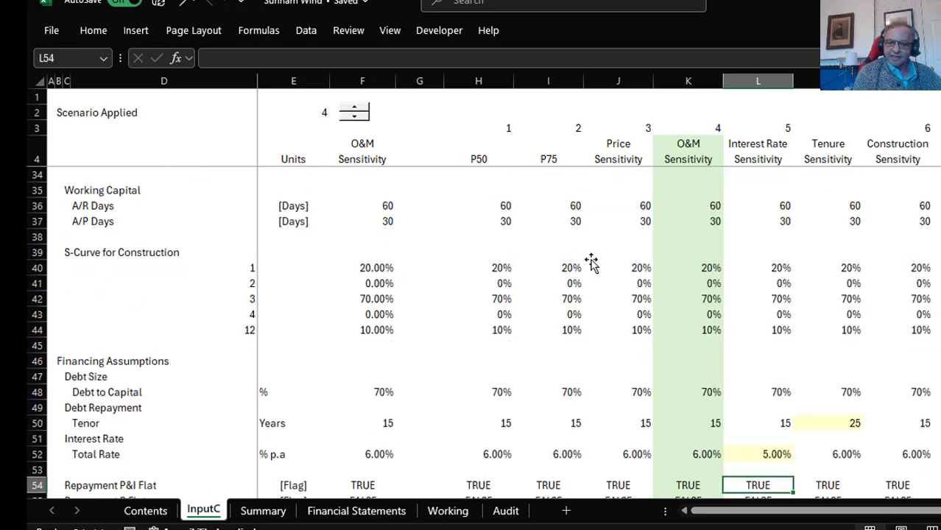
Inspect the Tenure Sensitivity column's highlighting from the Tenor input up through the S-curve to the timeline and operational assumptions
{"action": "key", "text": "Up"}
{"action": "key", "text": "Up"}
{"action": "key", "text": "Up"}
{"action": "key", "text": "Up"}
{"action": "key", "text": "Up"}
{"action": "key", "text": "Right"}
{"action": "key", "text": "Down"}
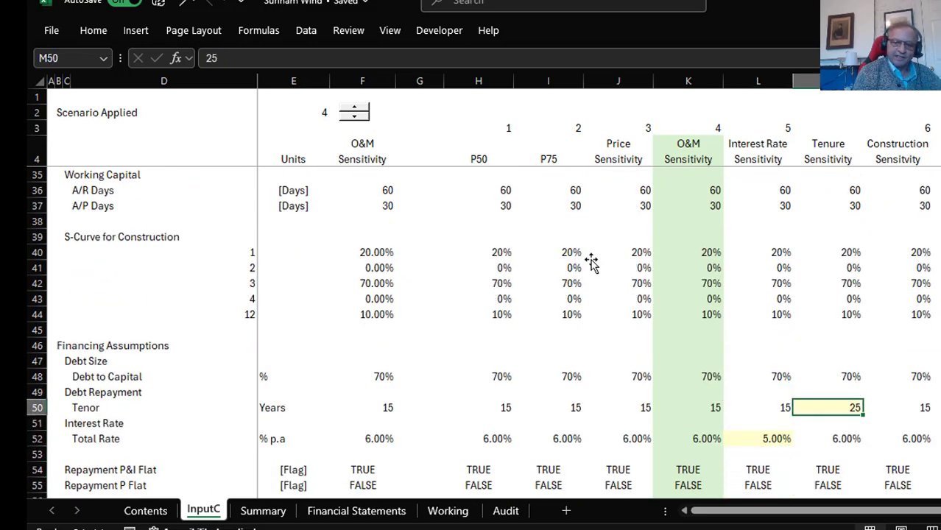
{"action": "key", "text": "Up"}
{"action": "key", "text": "Up"}
{"action": "key", "text": "Up"}
{"action": "key", "text": "Up"}
{"action": "key", "text": "Up"}
{"action": "key", "text": "Up"}
{"action": "key", "text": "Up"}
{"action": "key", "text": "Up"}
{"action": "key", "text": "Up"}
{"action": "key", "text": "Up"}
{"action": "key", "text": "Up"}
{"action": "key", "text": "Up"}
{"action": "key", "text": "Up"}
{"action": "key", "text": "Up"}
{"action": "key", "text": "Up"}
{"action": "key", "text": "Up"}
{"action": "key", "text": "Up"}
{"action": "key", "text": "Up"}
{"action": "key", "text": "Up"}
{"action": "key", "text": "Up"}
{"action": "key", "text": "Up"}
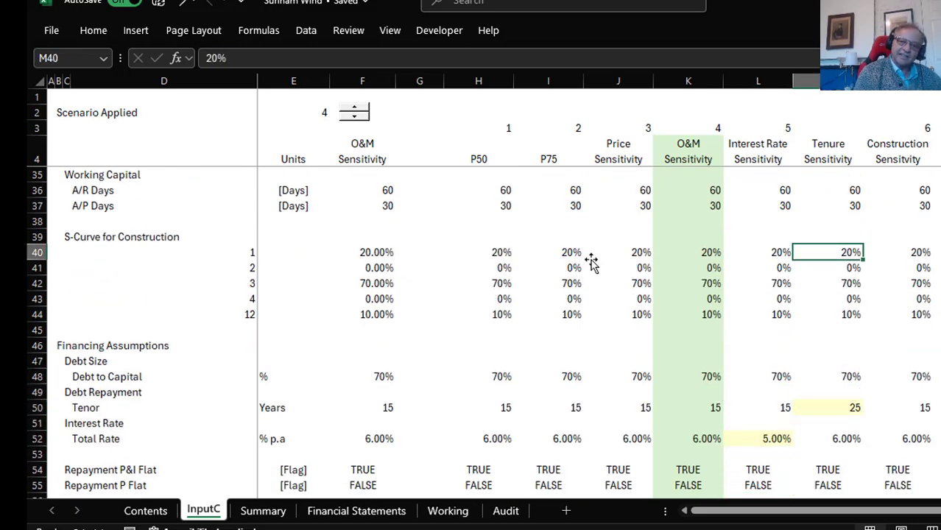
Run the automatic formatting macro on the InputC sheet to shade section headings black and input cells light yellow
{"action": "scroll", "coordinate": [592, 262], "scroll_direction": "up", "scroll_amount": 1}
{"action": "key", "text": "Left"}
{"action": "key", "text": "Left"}
{"action": "key", "text": "Left"}
{"action": "key", "text": "Left"}
{"action": "key", "text": "Left"}
{"action": "key", "text": "Left"}
{"action": "key", "text": "Left"}
{"action": "key", "text": "Left"}
{"action": "key", "text": "Left"}
{"action": "key", "text": "Left"}
{"action": "key", "text": "Left"}
{"action": "key", "text": "Left"}
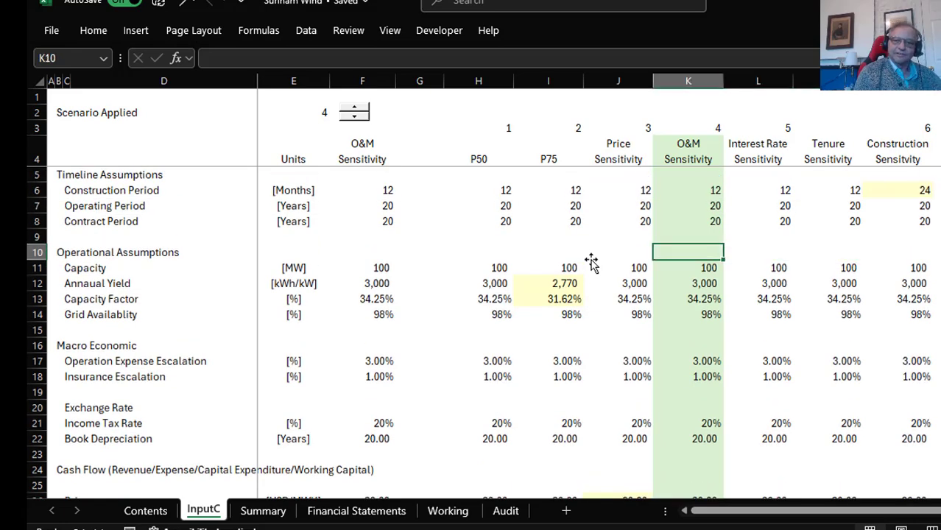
{"action": "key", "text": "Up"}
{"action": "key", "text": "Up"}
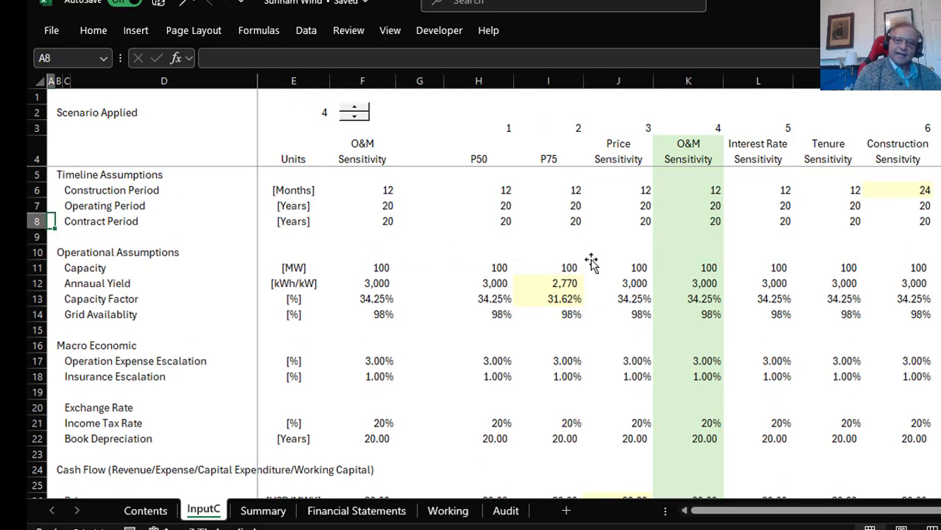
{"action": "key", "text": "Up"}
{"action": "key", "text": "Up"}
{"action": "key", "text": "Up"}
{"action": "key", "text": "Up"}
{"action": "key", "text": "Up"}
{"action": "key", "text": "Up"}
{"action": "key", "text": "Up"}
{"action": "key", "text": "Down"}
{"action": "key", "text": "Down"}
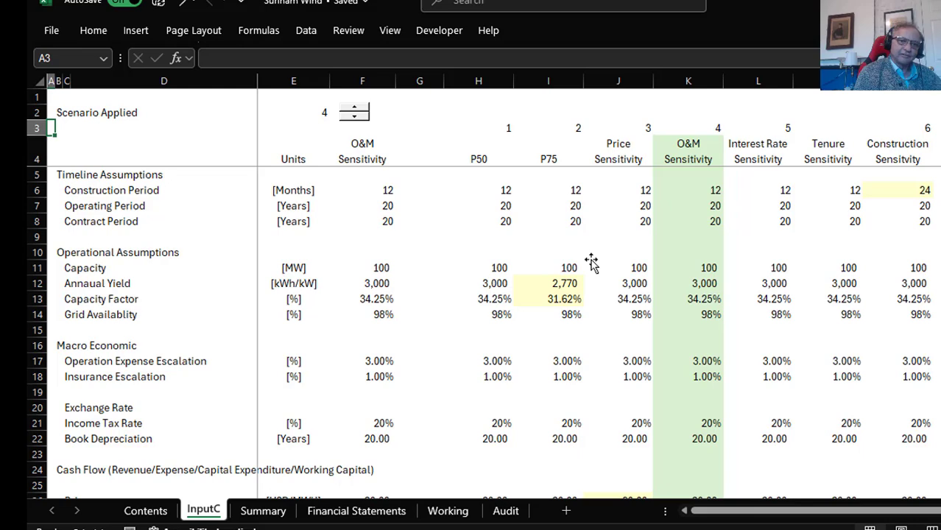
{"action": "key", "text": "ctrl+shift+a"}
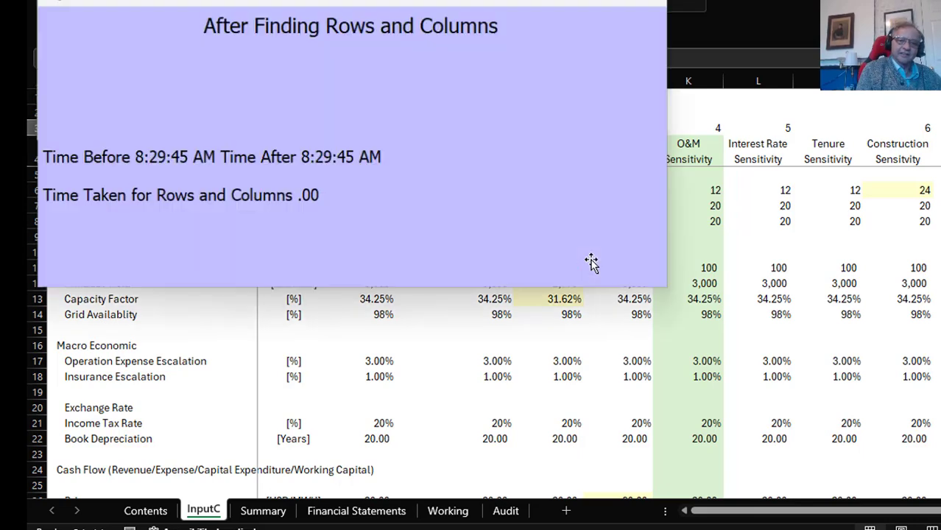
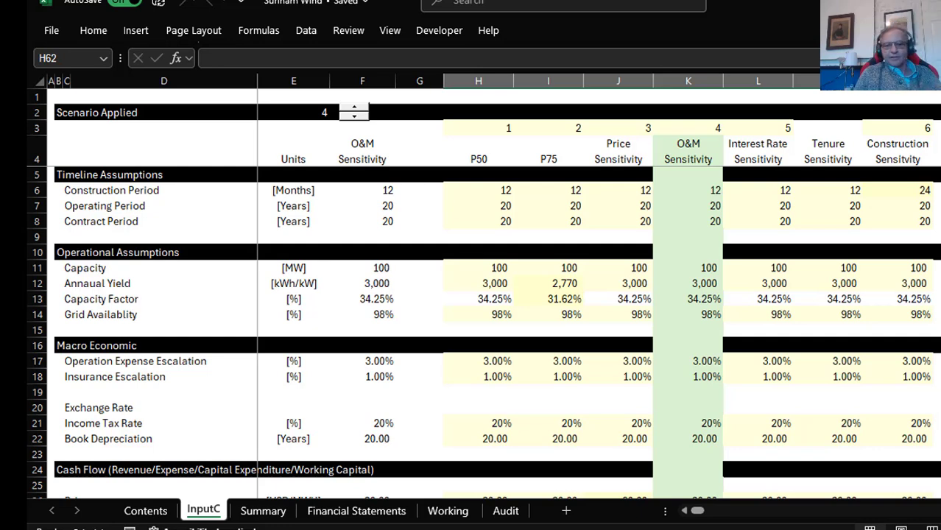
{"action": "left_click", "coordinate": [501, 314]}
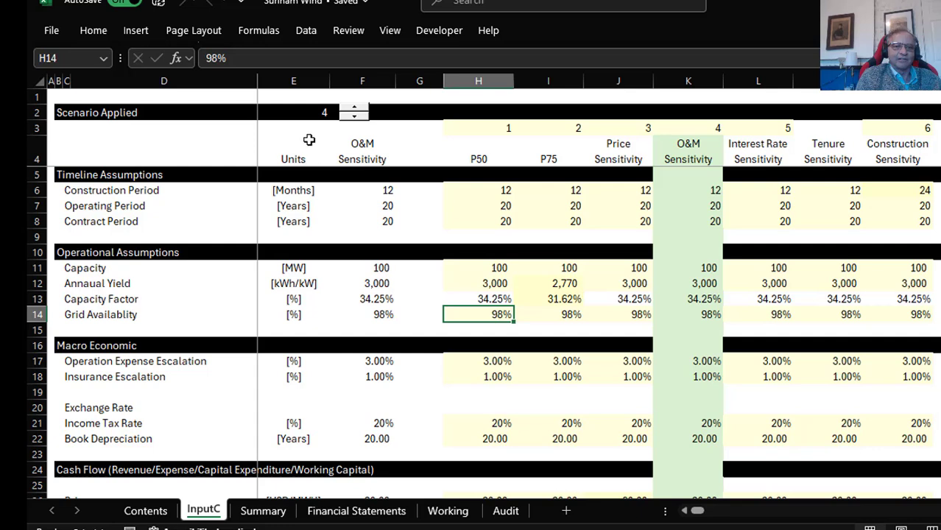
Set Scenario Applied to 1 so the P50 case drives the model
{"action": "left_click", "coordinate": [311, 112]}
{"action": "type", "text": "1"}
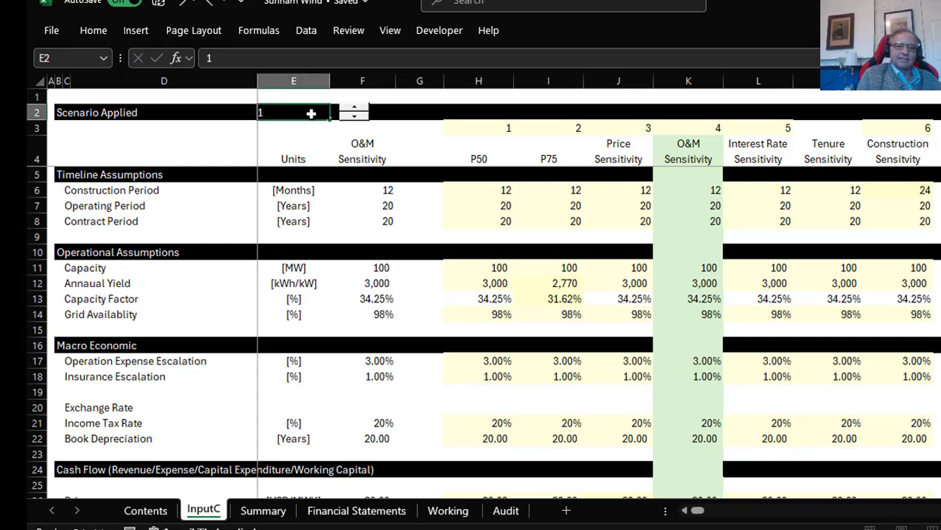
{"action": "key", "text": "Return"}
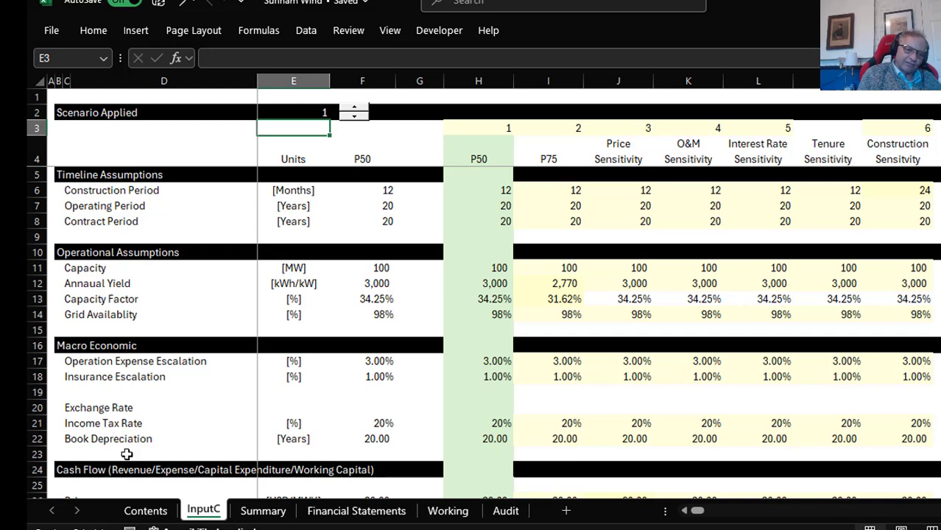
Check the Summary, Financial Statements, Working and Audit sheets for calculation errors
{"action": "left_click", "coordinate": [263, 516]}
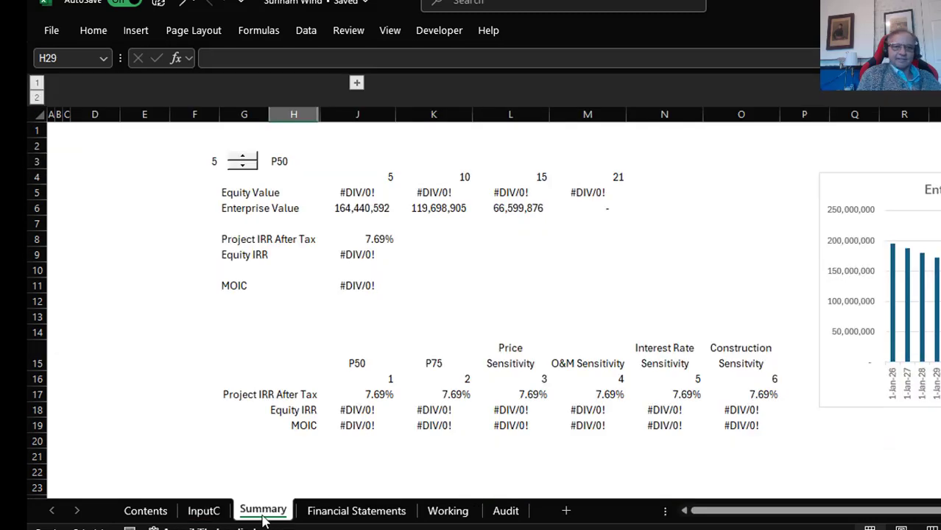
{"action": "left_click", "coordinate": [511, 271]}
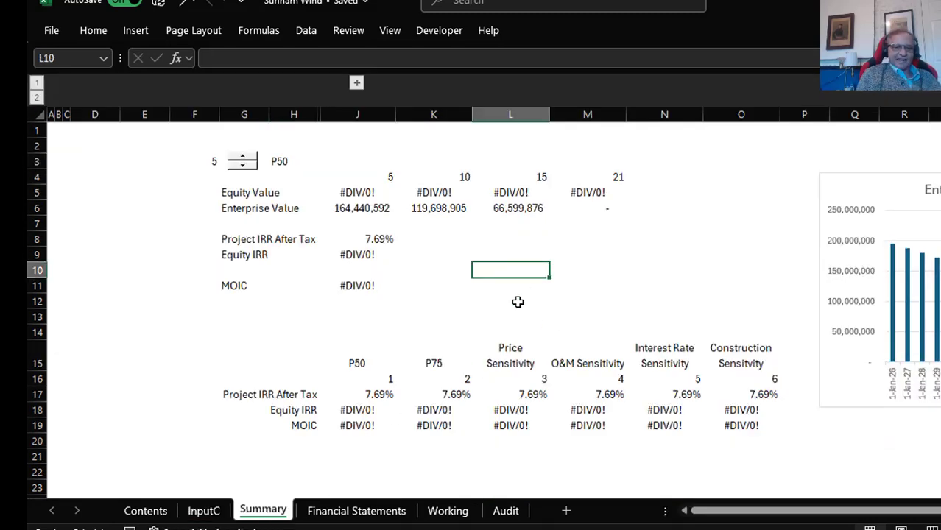
{"action": "left_click", "coordinate": [360, 516]}
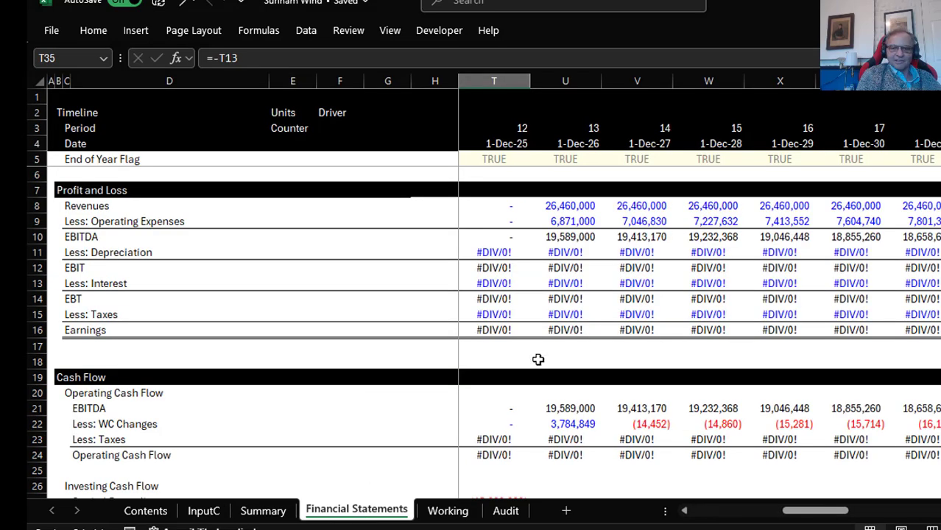
{"action": "left_click", "coordinate": [447, 510]}
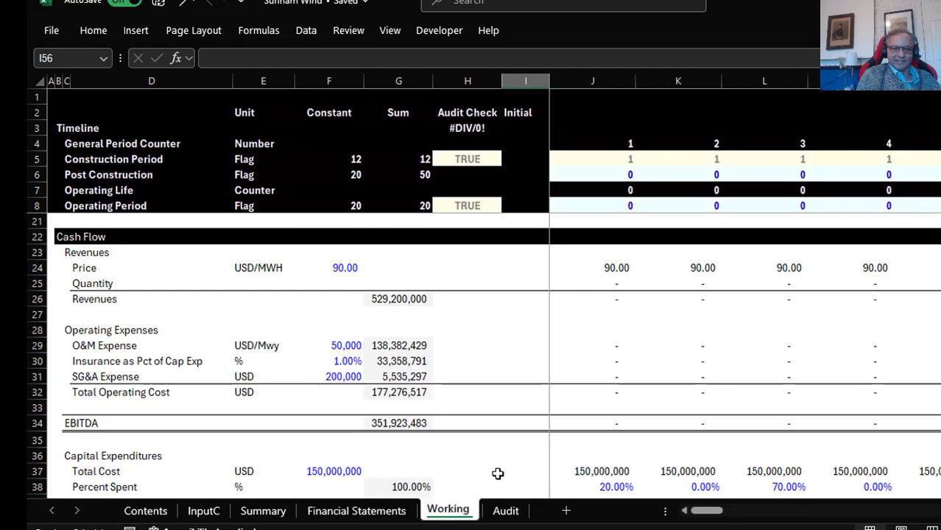
{"action": "left_click", "coordinate": [507, 513]}
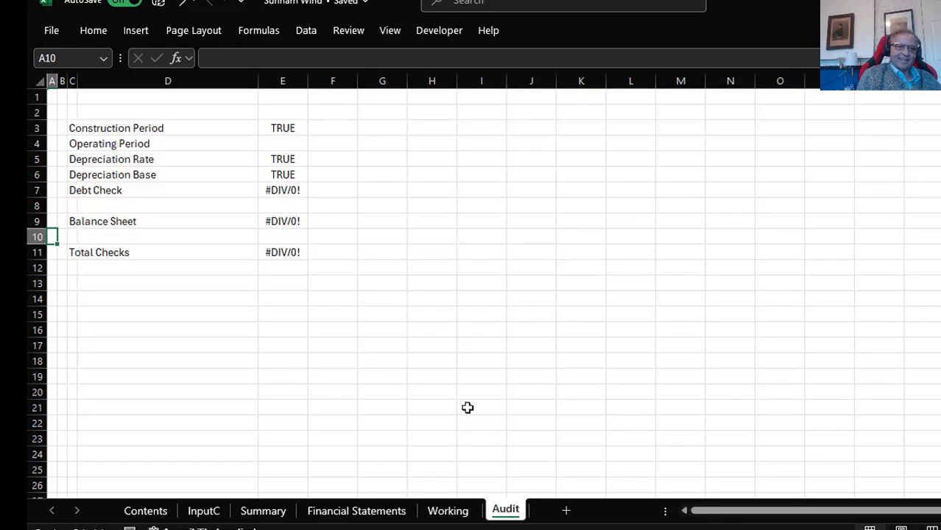
Check the iterative calculation setting in Excel's formula options and accept the options as they are
{"action": "left_click", "coordinate": [51, 30]}
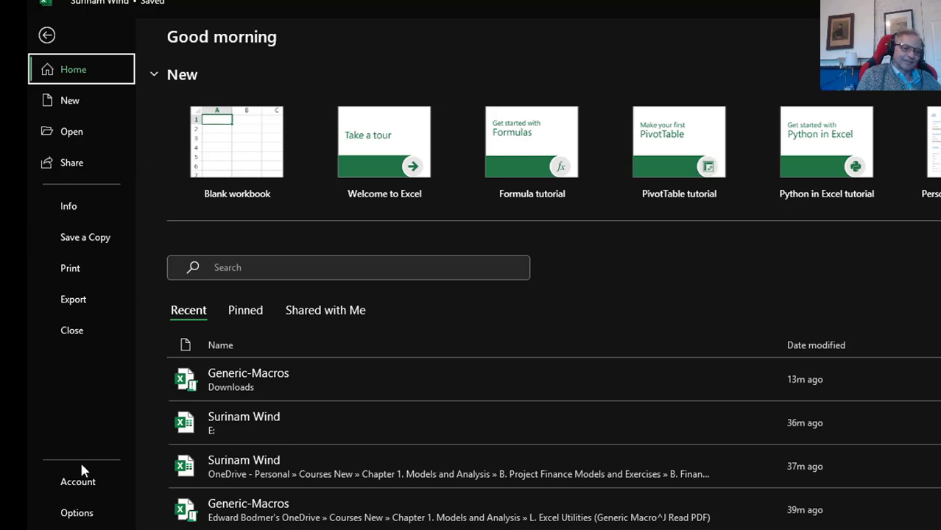
{"action": "left_click", "coordinate": [77, 514]}
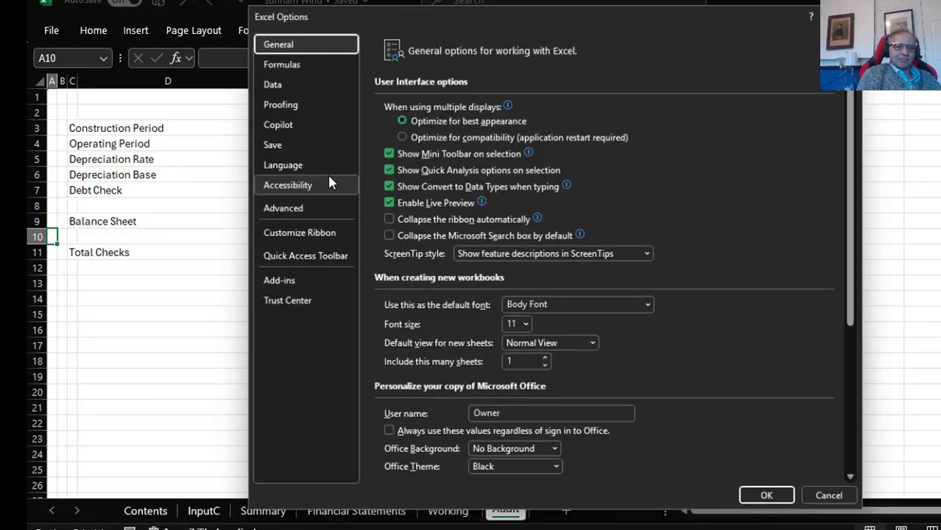
{"action": "left_click", "coordinate": [274, 59]}
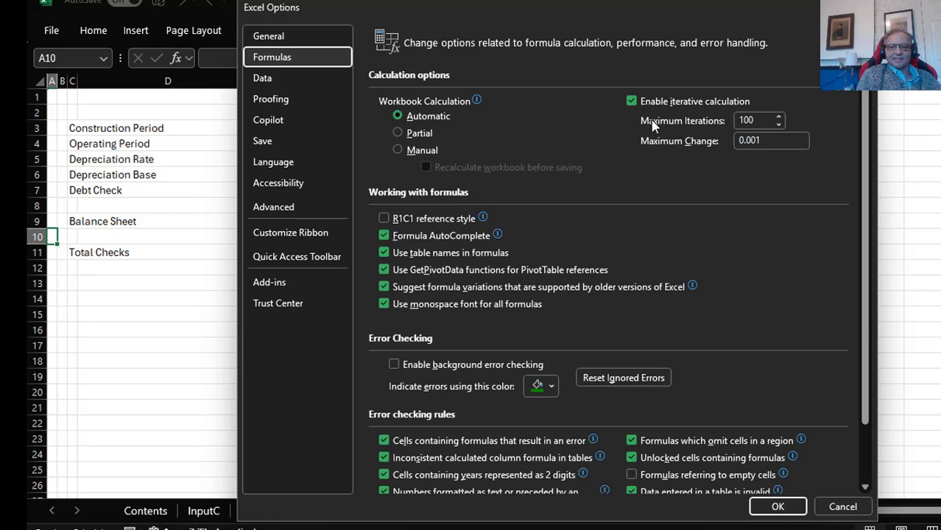
{"action": "left_click", "coordinate": [778, 507]}
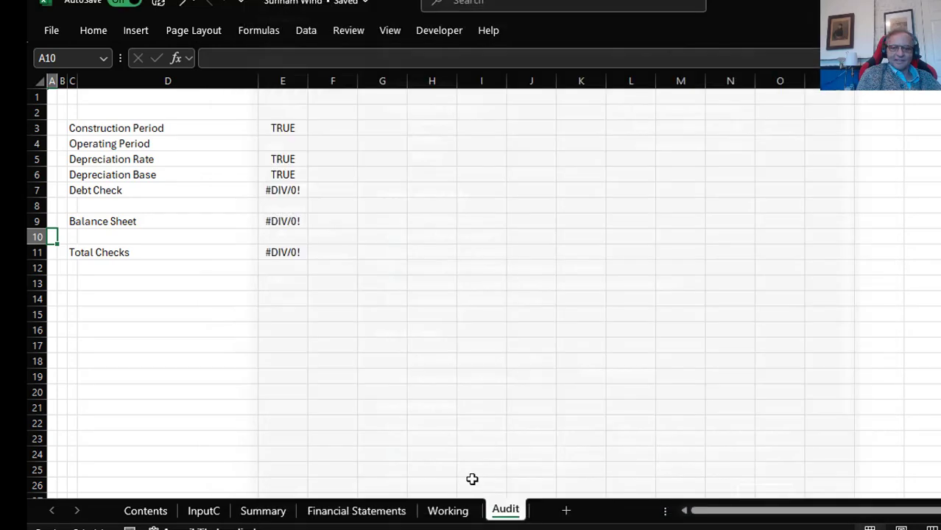
{"action": "left_click", "coordinate": [417, 363]}
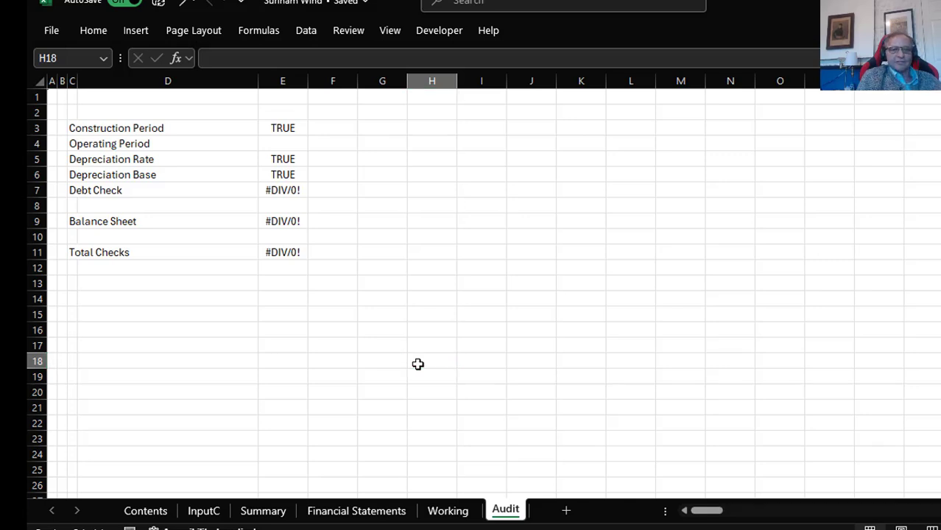
Examine the Working sheet's Audit Check column and the Cash Flow section for the source of the errors
{"action": "key", "text": "ctrl+Page_Up"}
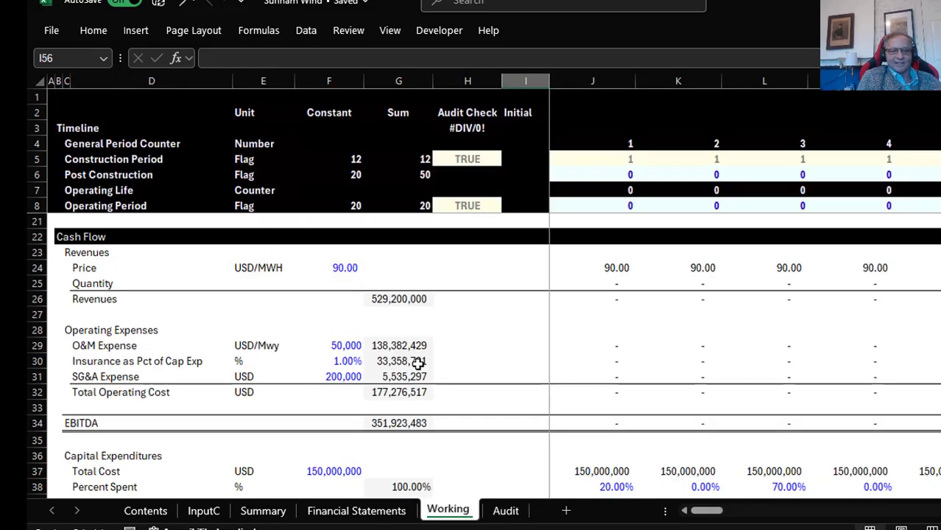
{"action": "left_click", "coordinate": [235, 265]}
{"action": "key", "text": "Up"}
{"action": "key", "text": "Up"}
{"action": "key", "text": "Up"}
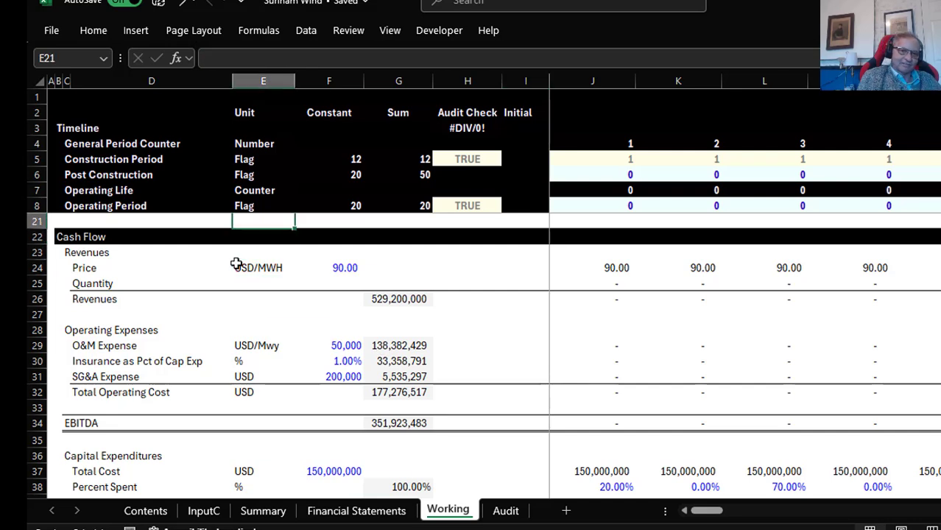
Examine the Financial Statements sheet's cash flow rows in the December 2025 column from row 35 up to row 25
{"action": "left_click", "coordinate": [356, 511]}
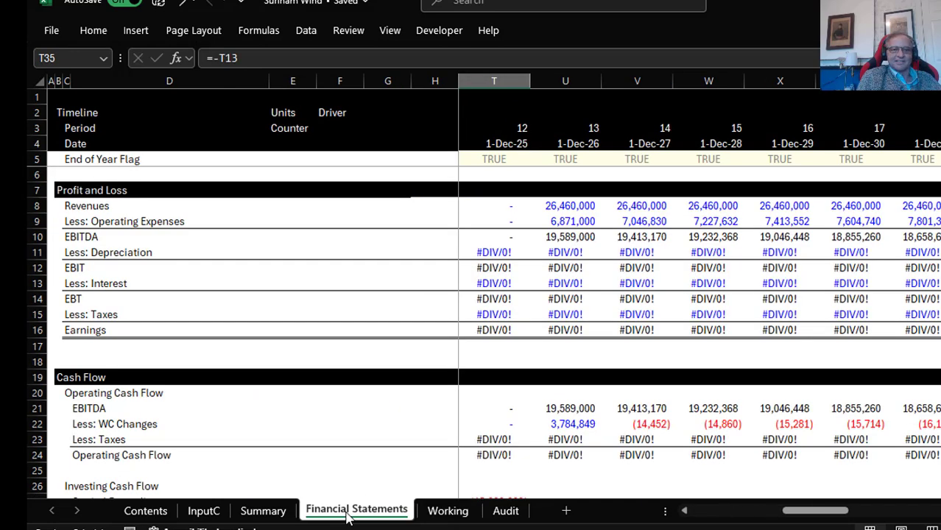
{"action": "key", "text": "Up"}
{"action": "key", "text": "Up"}
{"action": "key", "text": "Up"}
{"action": "key", "text": "Up"}
{"action": "key", "text": "Up"}
{"action": "key", "text": "Up"}
{"action": "key", "text": "Up"}
{"action": "key", "text": "Up"}
{"action": "key", "text": "Up"}
{"action": "key", "text": "Up"}
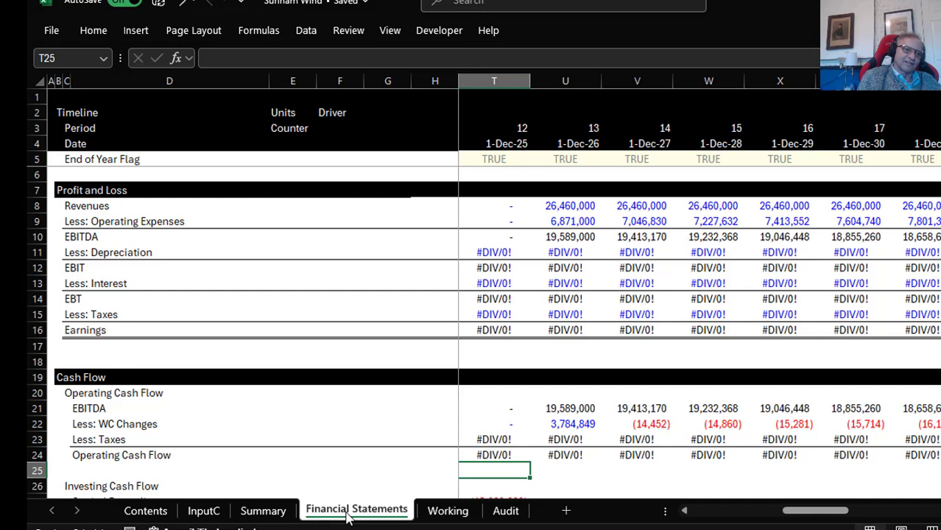
Inspect the Profit and Loss rows from EBITDA to EBT and return to the start of the Depreciation row
{"action": "left_click", "coordinate": [146, 236]}
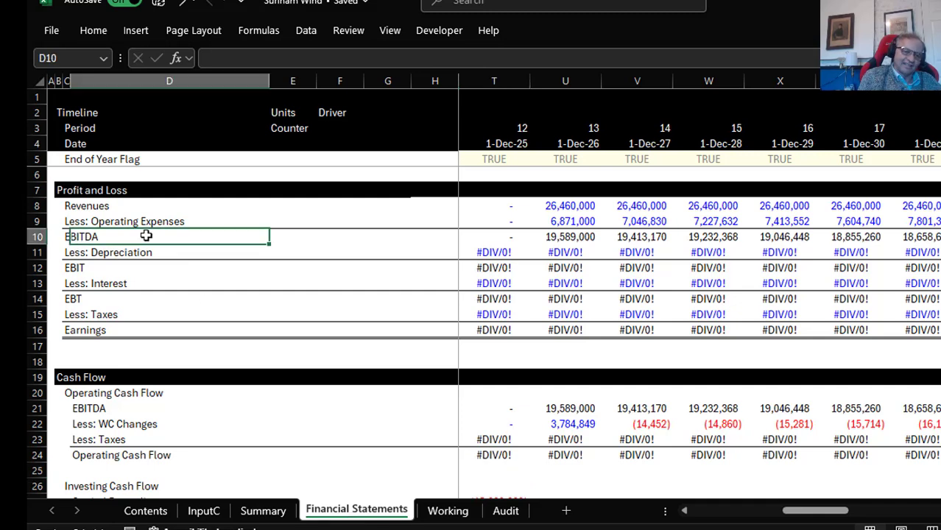
{"action": "key", "text": "Down"}
{"action": "key", "text": "Down"}
{"action": "key", "text": "Down"}
{"action": "key", "text": "Down"}
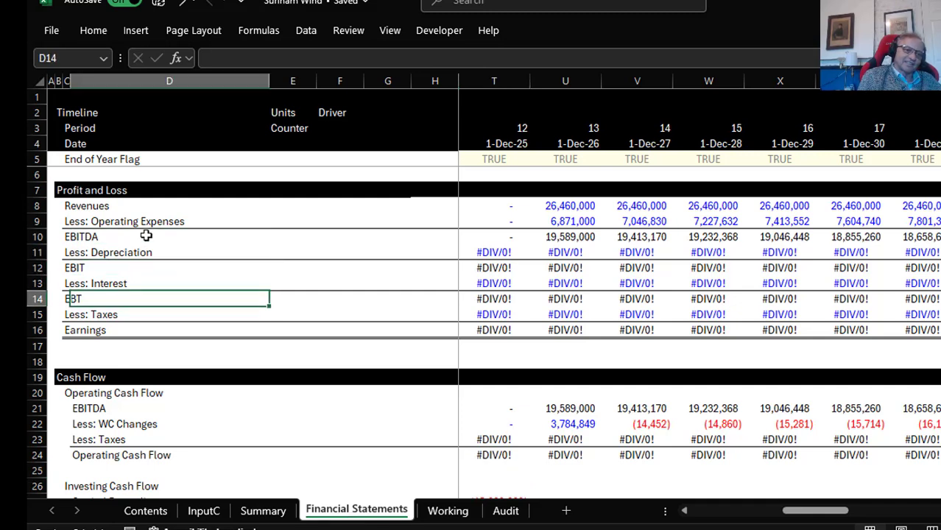
{"action": "key", "text": "Up"}
{"action": "key", "text": "Right"}
{"action": "key", "text": "Up"}
{"action": "key", "text": "Up"}
{"action": "key", "text": "Right"}
{"action": "key", "text": "Right"}
{"action": "key", "text": "Right"}
{"action": "key", "text": "Right"}
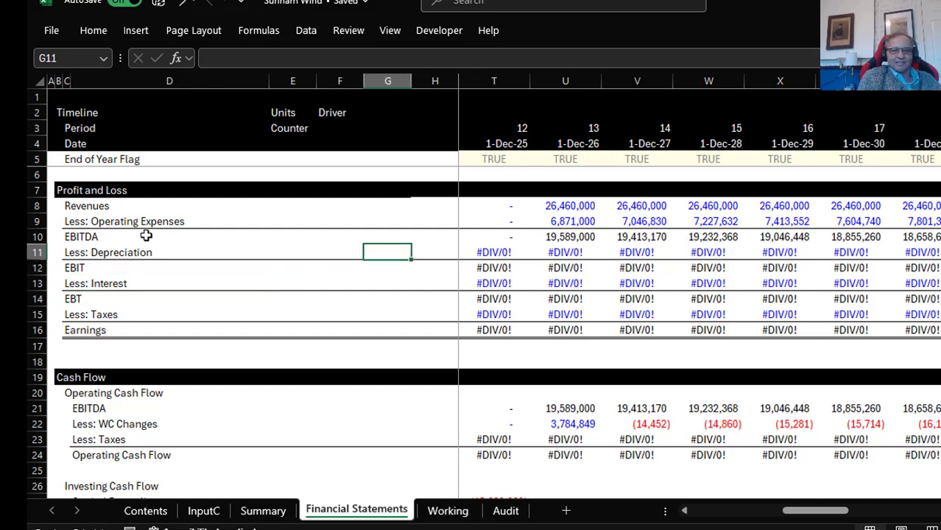
{"action": "key", "text": "Right"}
{"action": "key", "text": "Left"}
{"action": "key", "text": "Left"}
{"action": "key", "text": "Home"}
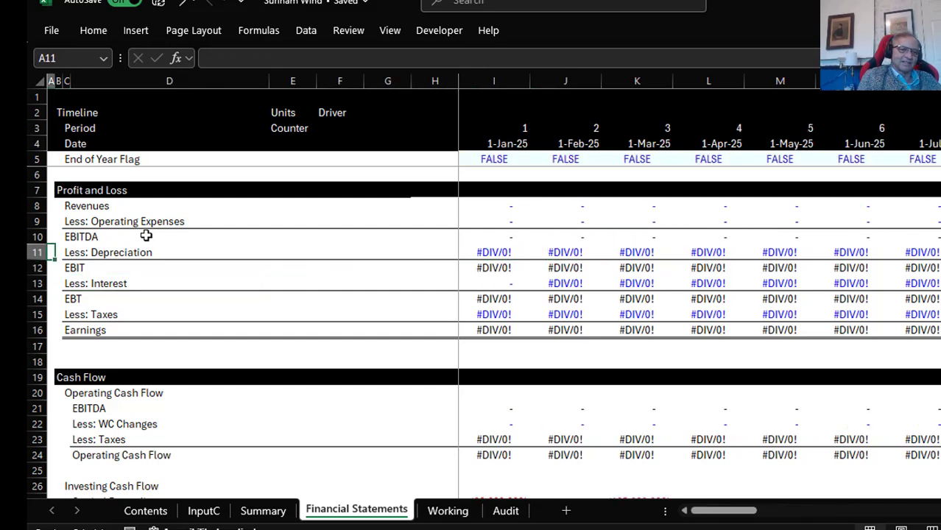
Review the monthly cash flow statement down to the Less: Repayment row and return to the Depreciation row
{"action": "key", "text": "Down"}
{"action": "key", "text": "Down"}
{"action": "key", "text": "Down"}
{"action": "key", "text": "Down"}
{"action": "key", "text": "Down"}
{"action": "key", "text": "Down"}
{"action": "key", "text": "Down"}
{"action": "key", "text": "Down"}
{"action": "key", "text": "Down"}
{"action": "key", "text": "Down"}
{"action": "key", "text": "Down"}
{"action": "key", "text": "Down"}
{"action": "key", "text": "Down"}
{"action": "key", "text": "Down"}
{"action": "key", "text": "Down"}
{"action": "key", "text": "Down"}
{"action": "key", "text": "Down"}
{"action": "key", "text": "Down"}
{"action": "key", "text": "Down"}
{"action": "key", "text": "Down"}
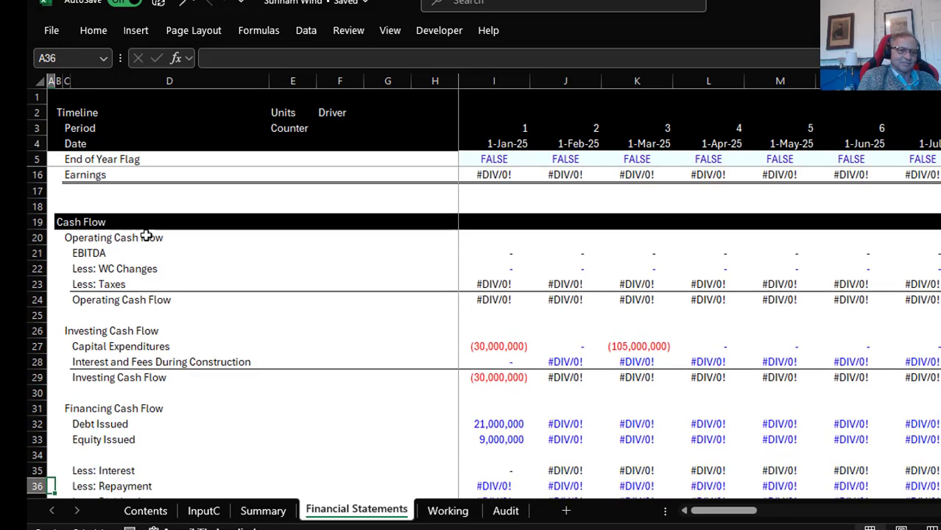
{"action": "key", "text": "Up"}
{"action": "key", "text": "Up"}
{"action": "key", "text": "Up"}
{"action": "key", "text": "Up"}
{"action": "key", "text": "Up"}
{"action": "key", "text": "Up"}
{"action": "key", "text": "Up"}
{"action": "key", "text": "Up"}
{"action": "key", "text": "Up"}
{"action": "key", "text": "Up"}
{"action": "key", "text": "Up"}
{"action": "key", "text": "Up"}
{"action": "key", "text": "Up"}
{"action": "key", "text": "Up"}
{"action": "key", "text": "Up"}
{"action": "key", "text": "Up"}
{"action": "key", "text": "Up"}
{"action": "key", "text": "Up"}
{"action": "key", "text": "Up"}
{"action": "key", "text": "Up"}
{"action": "key", "text": "Up"}
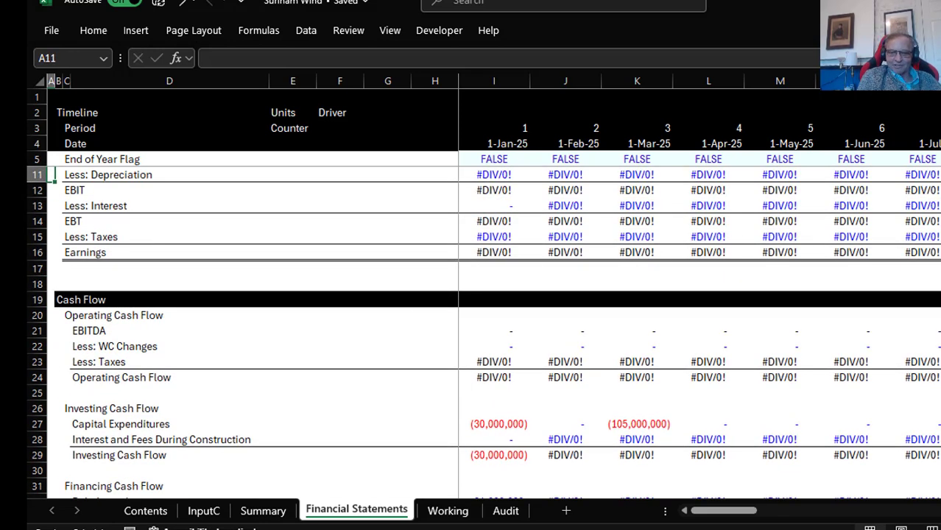
{"action": "left_click", "coordinate": [780, 527]}
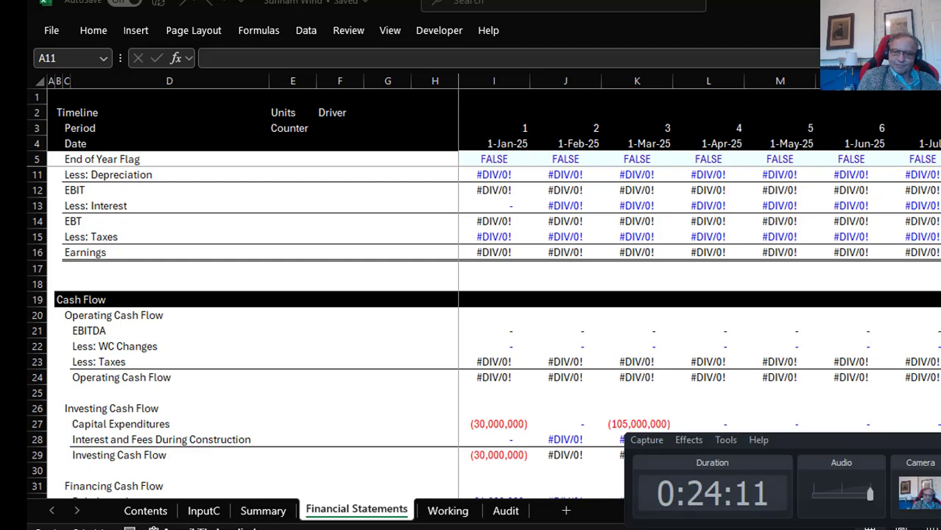
{"action": "key", "text": "alt+Tab"}
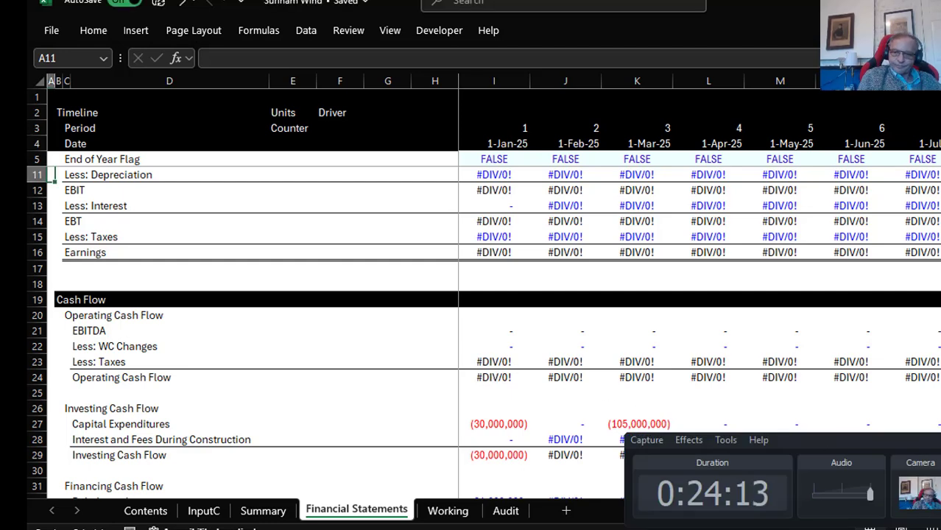
Review the Working sheet's audit checks and inspect the first period's Months in Period formula
{"action": "key", "text": "ctrl+Page_Down"}
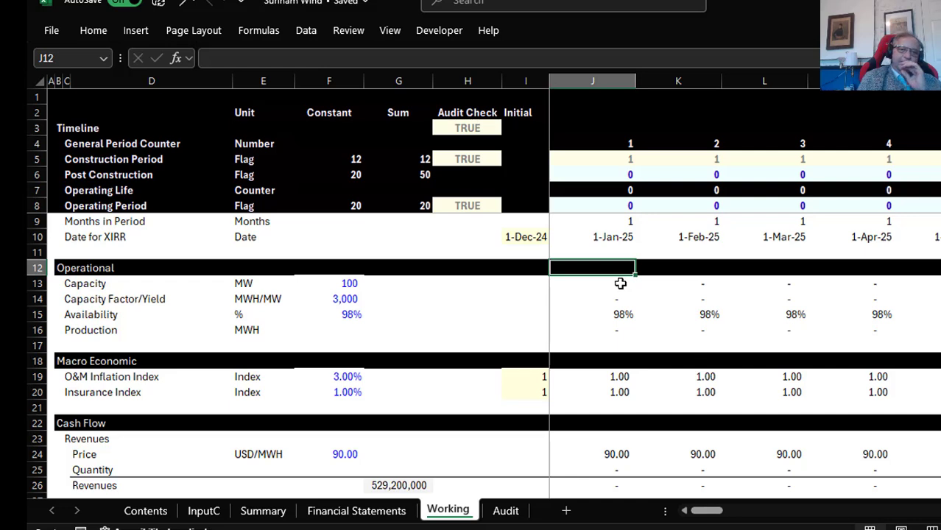
{"action": "left_click", "coordinate": [567, 248]}
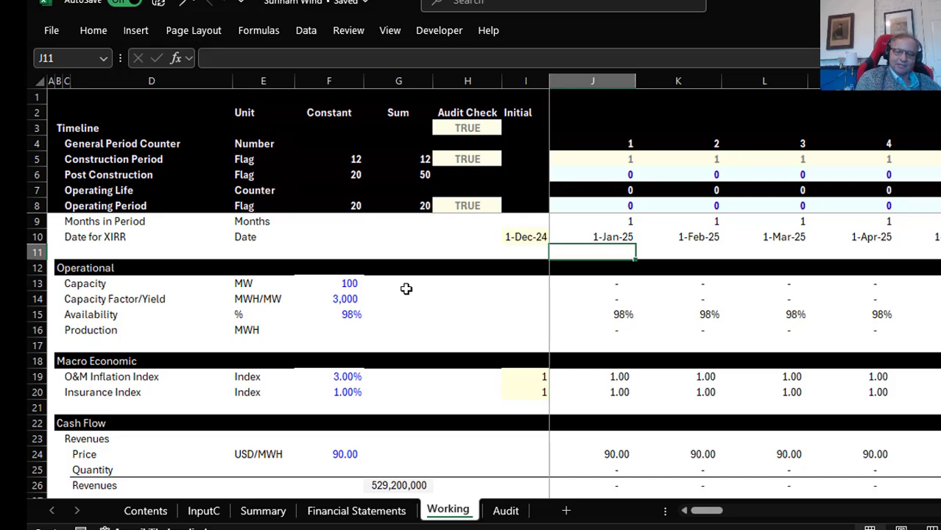
{"action": "key", "text": "Page_Down"}
{"action": "key", "text": "Page_Up"}
{"action": "key", "text": "Up"}
{"action": "key", "text": "Up"}
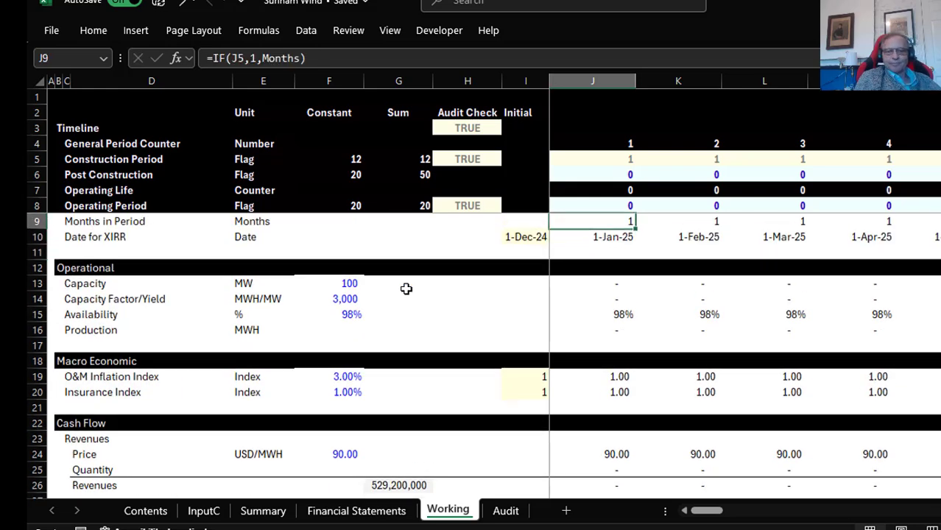
Examine the General Period Counter row and the Construction Period constant in the Working sheet's Timeline section
{"action": "key", "text": "Up"}
{"action": "key", "text": "Up"}
{"action": "key", "text": "Up"}
{"action": "key", "text": "Up"}
{"action": "key", "text": "Up"}
{"action": "key", "text": "Left"}
{"action": "key", "text": "Left"}
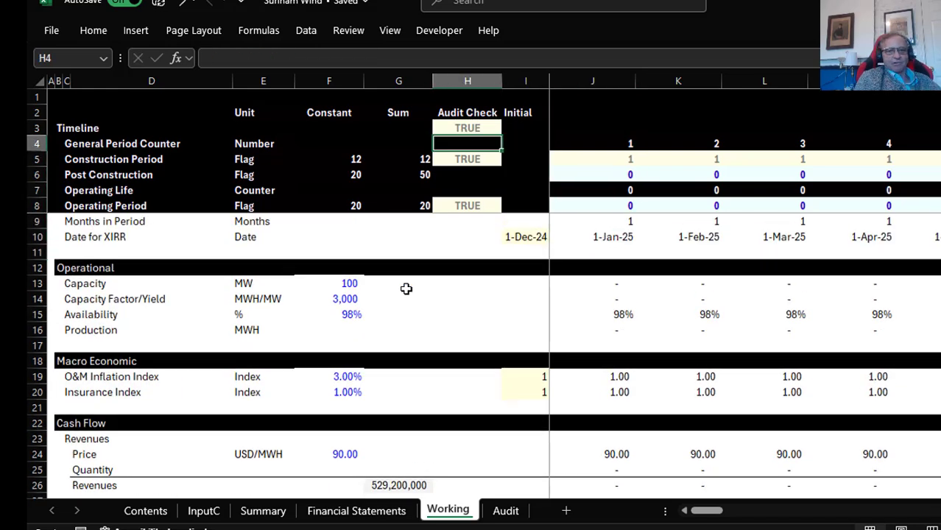
{"action": "key", "text": "Left"}
{"action": "key", "text": "Left"}
{"action": "key", "text": "Left"}
{"action": "key", "text": "Right"}
{"action": "key", "text": "Right"}
{"action": "key", "text": "Right"}
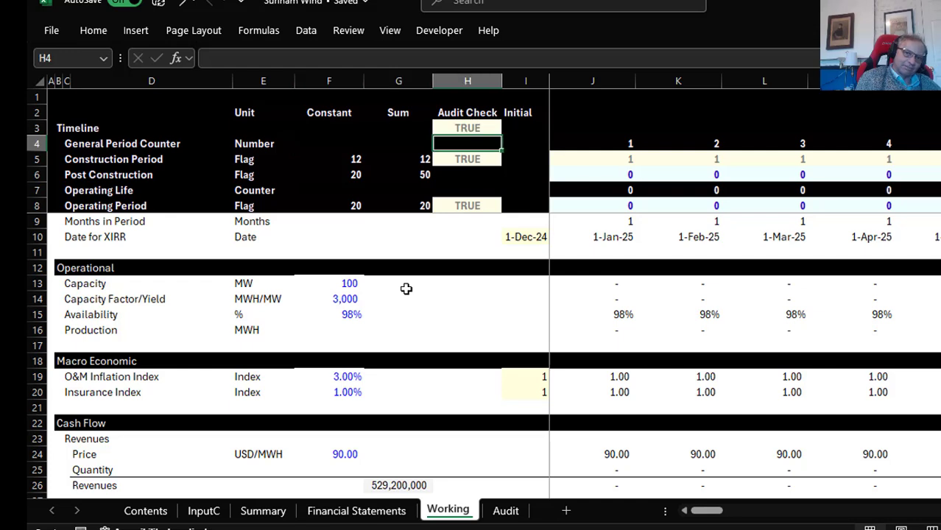
{"action": "key", "text": "Right"}
{"action": "key", "text": "Right"}
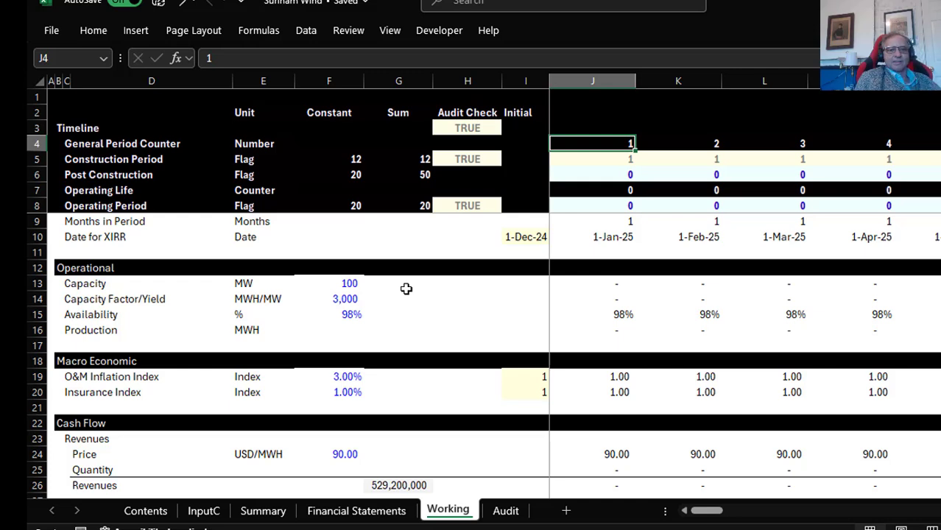
{"action": "key", "text": "Left"}
{"action": "key", "text": "Left"}
{"action": "key", "text": "Left"}
{"action": "key", "text": "Left"}
{"action": "key", "text": "Down"}
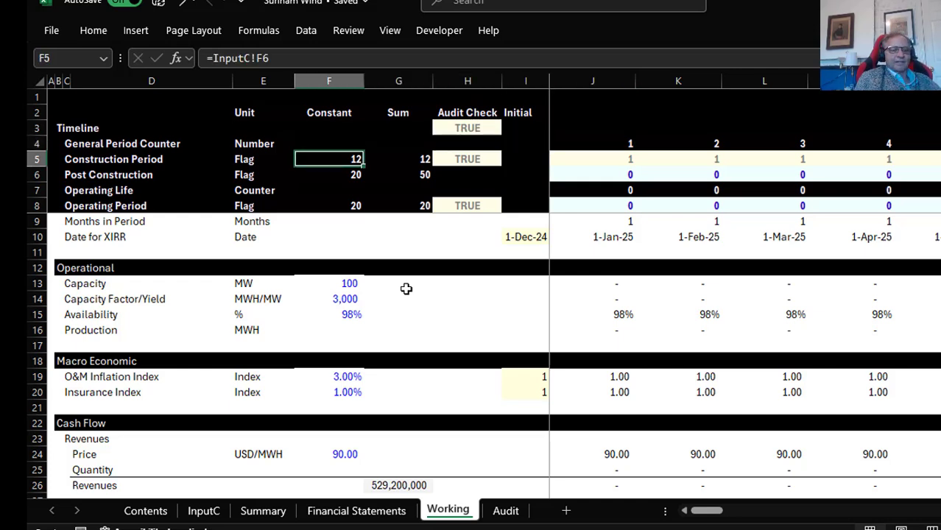
{"action": "key", "text": "Up"}
{"action": "key", "text": "Down"}
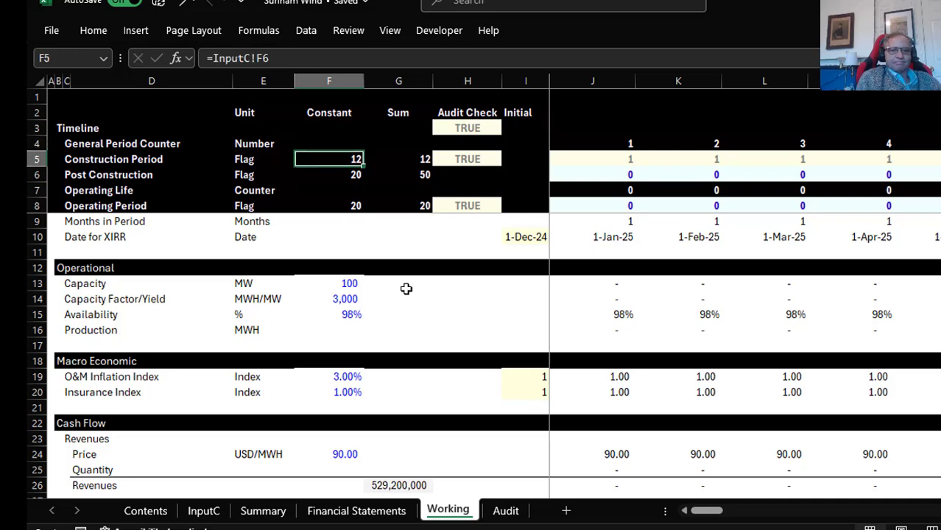
Reset the Working sheet's colours through the Format Options macro form
{"action": "key", "text": "ctrl+alt+c"}
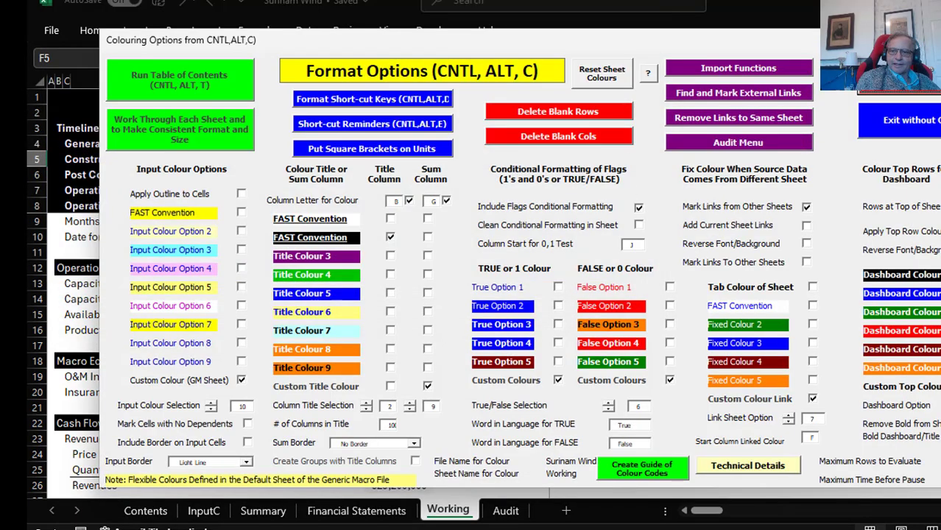
{"action": "left_click", "coordinate": [603, 72]}
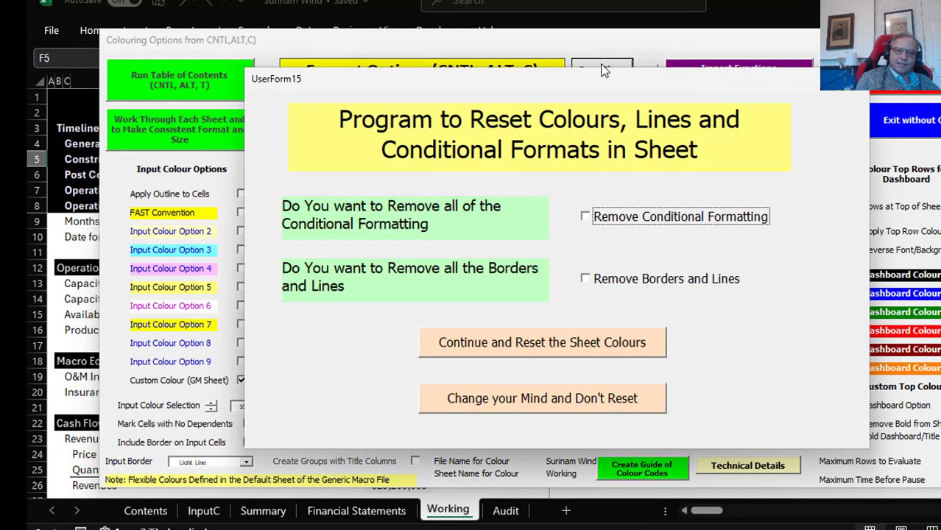
{"action": "left_click", "coordinate": [549, 332]}
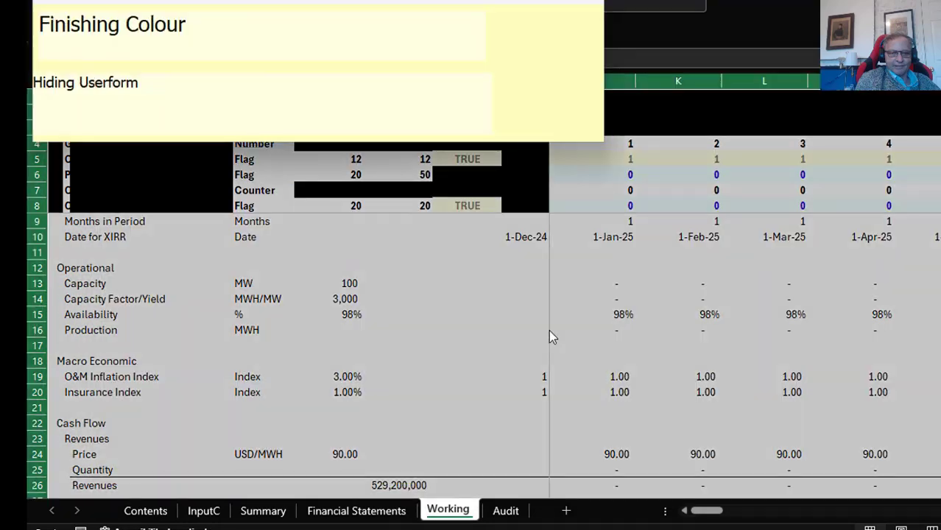
{"action": "left_click", "coordinate": [509, 250]}
{"action": "left_click", "coordinate": [393, 258]}
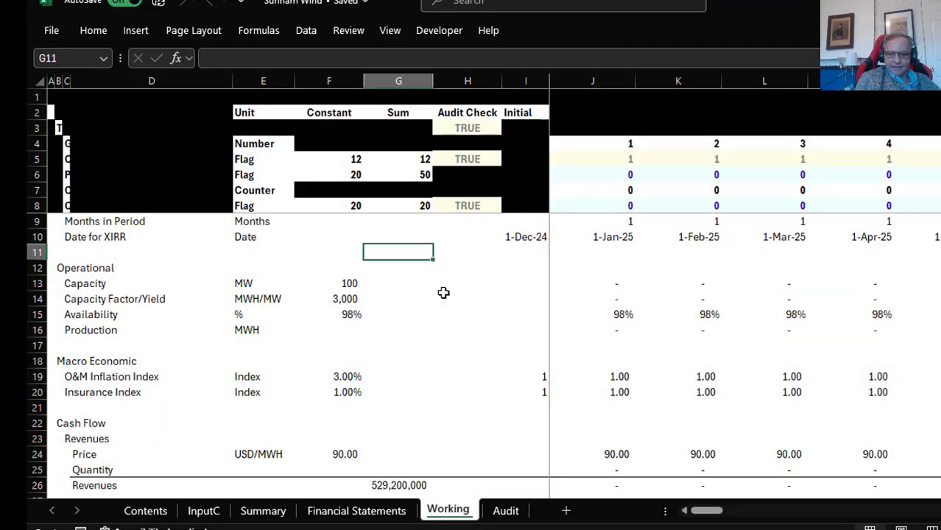
{"action": "key", "text": "alt+Tab"}
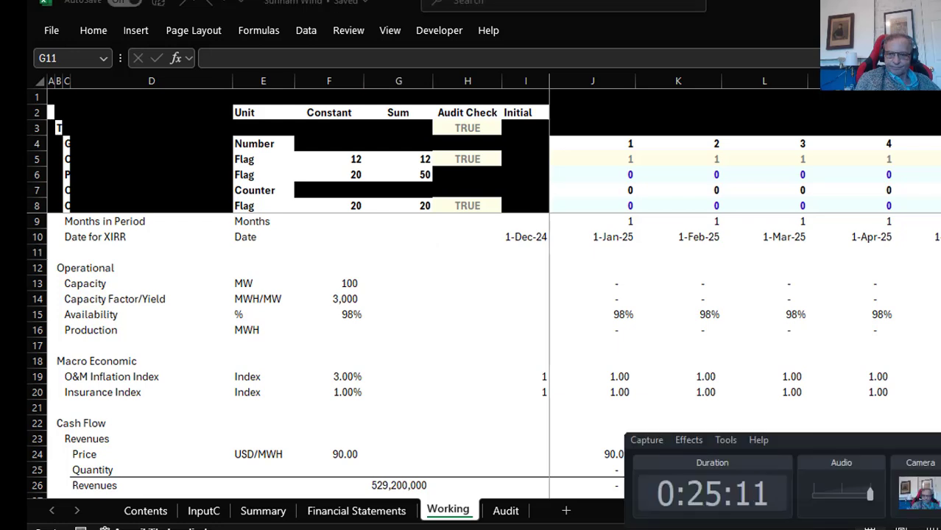
{"action": "left_click", "coordinate": [421, 281]}
Inspect the Construction Period constant, the first General Period Counter cell and the Timeline audit check formula
{"action": "key", "text": "Up"}
{"action": "key", "text": "Left"}
{"action": "key", "text": "Up"}
{"action": "key", "text": "Up"}
{"action": "key", "text": "Up"}
{"action": "key", "text": "Up"}
{"action": "key", "text": "Up"}
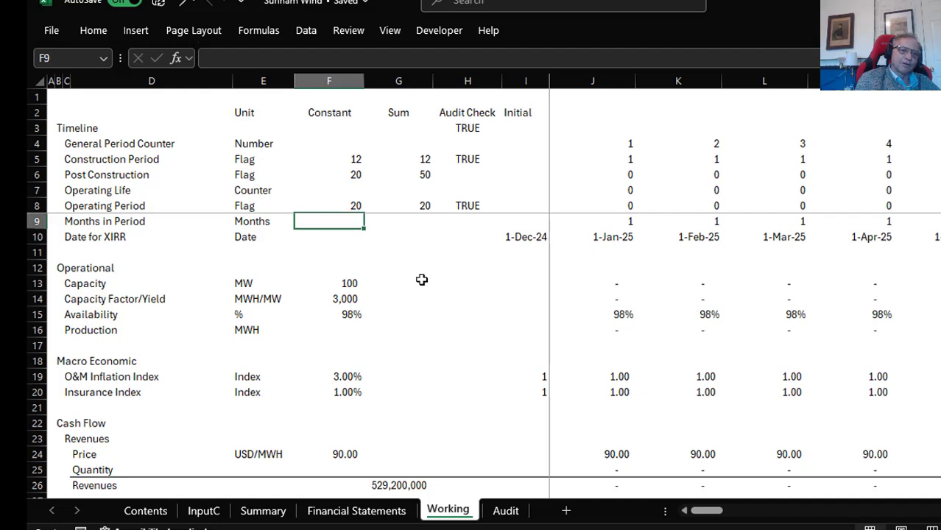
{"action": "key", "text": "Up"}
{"action": "key", "text": "Up"}
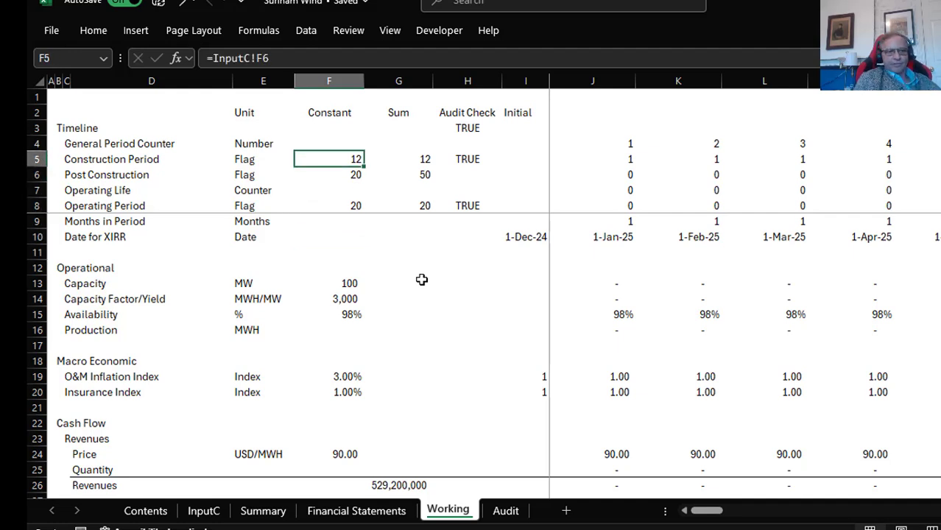
{"action": "key", "text": "Up"}
{"action": "key", "text": "Right"}
{"action": "key", "text": "Right"}
{"action": "key", "text": "Right"}
{"action": "key", "text": "Right"}
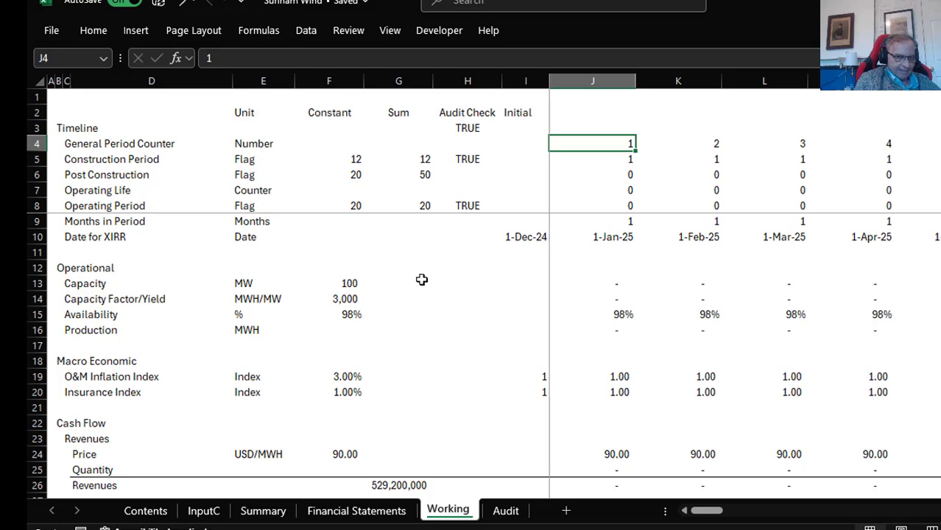
{"action": "key", "text": "Left"}
{"action": "key", "text": "Left"}
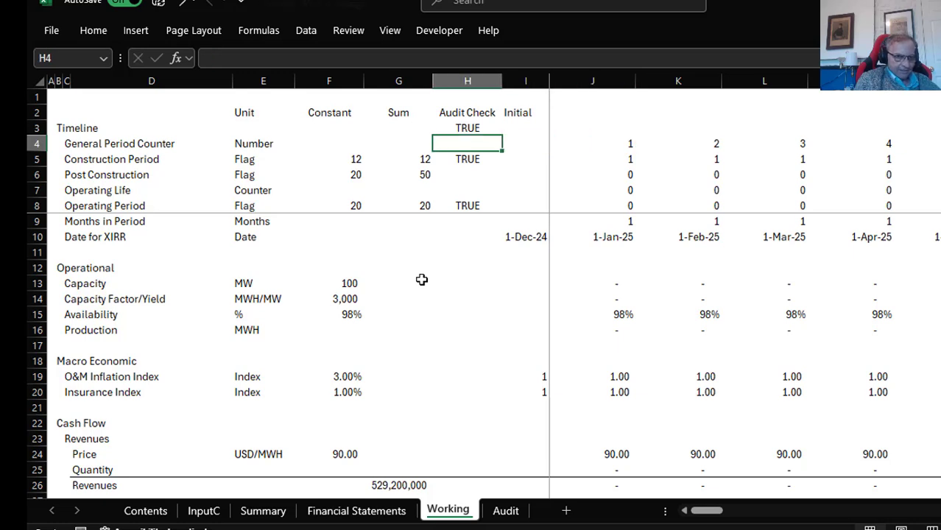
{"action": "key", "text": "Up"}
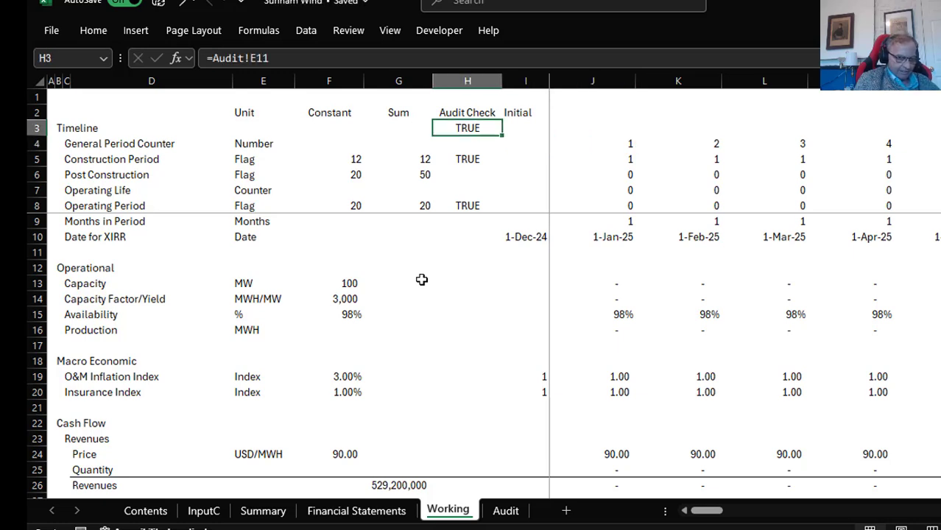
{"action": "key", "text": "Down"}
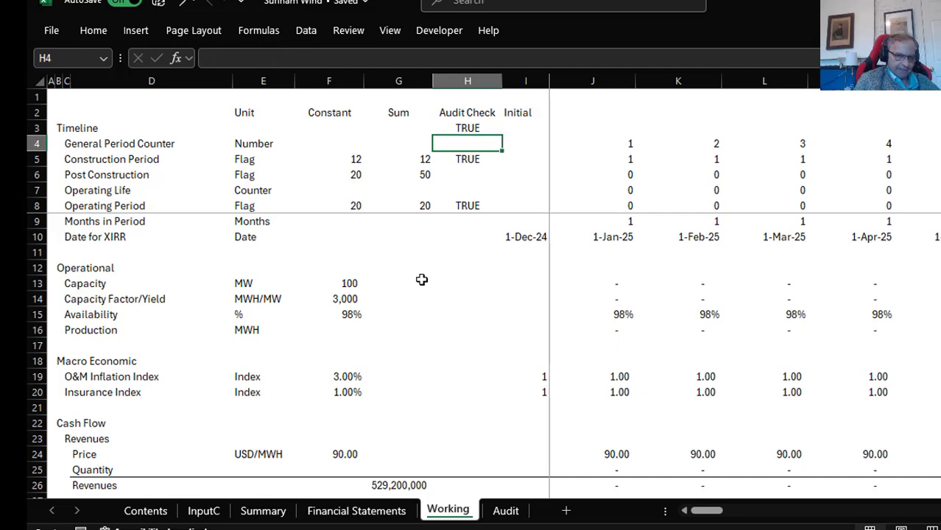
Enter the formula =-F5+1 in cell J3 above the first General Period Counter value
{"action": "key", "text": "Right"}
{"action": "key", "text": "Right"}
{"action": "key", "text": "Up"}
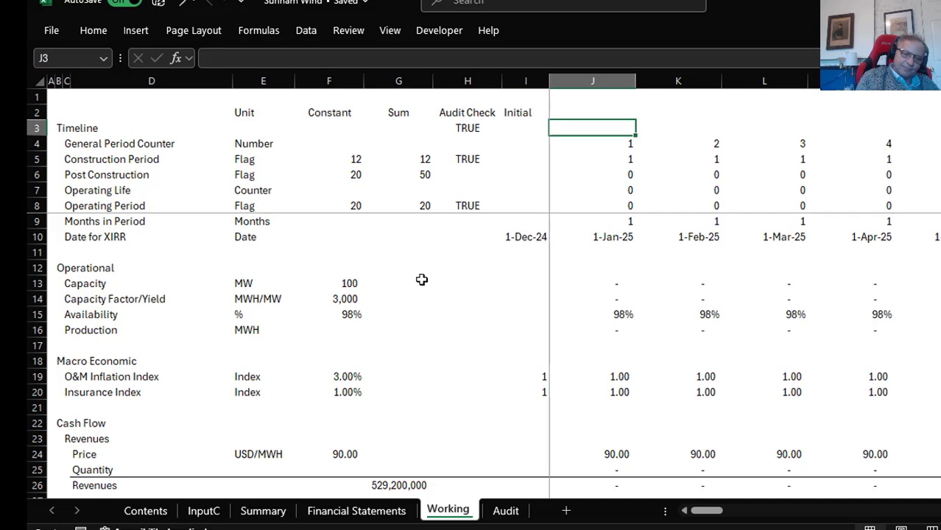
{"action": "type", "text": "=-"}
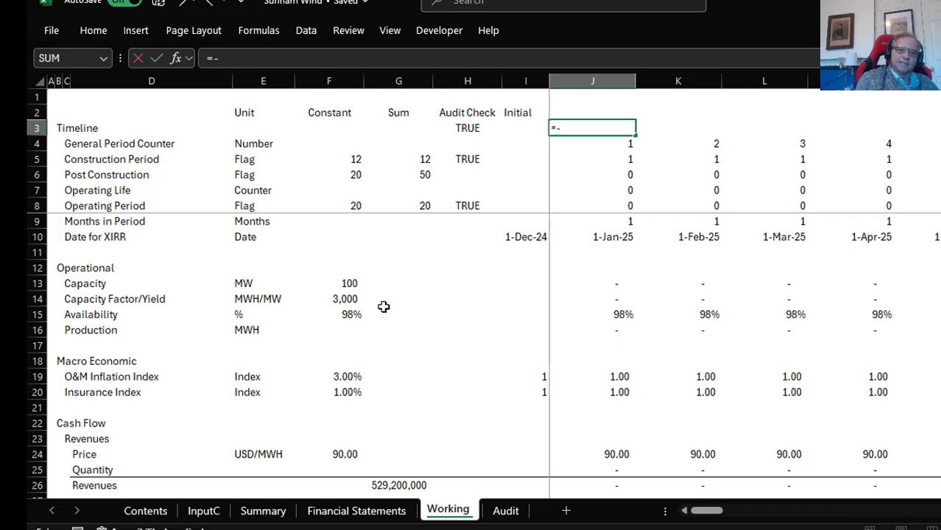
{"action": "left_click", "coordinate": [344, 161]}
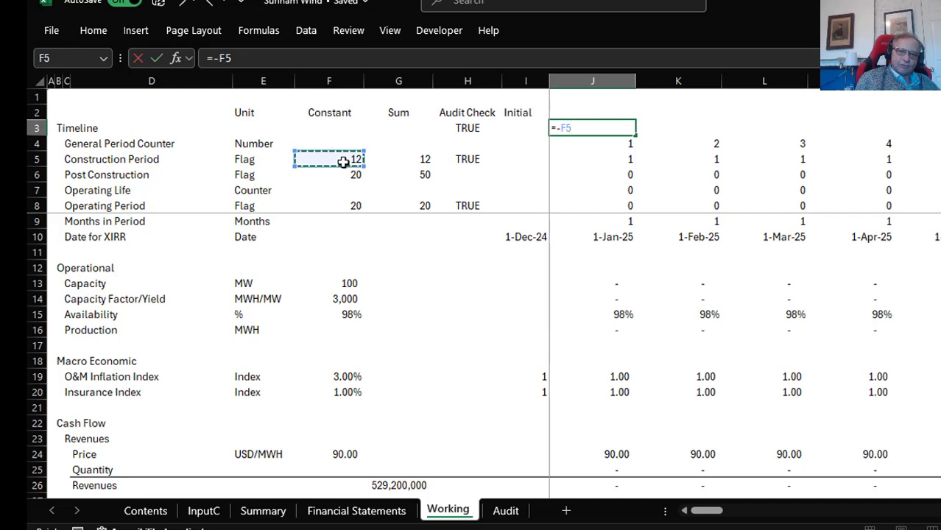
{"action": "type", "text": "+"}
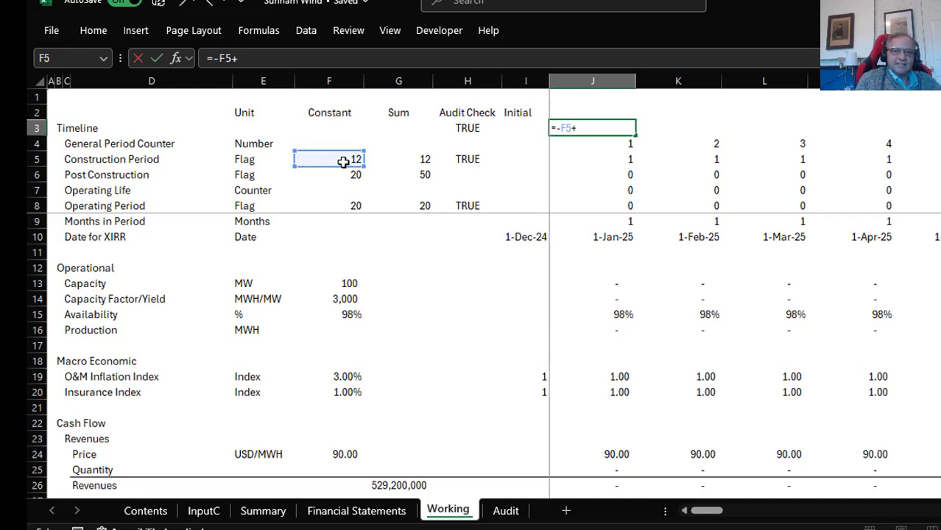
{"action": "type", "text": "1"}
{"action": "key", "text": "Return"}
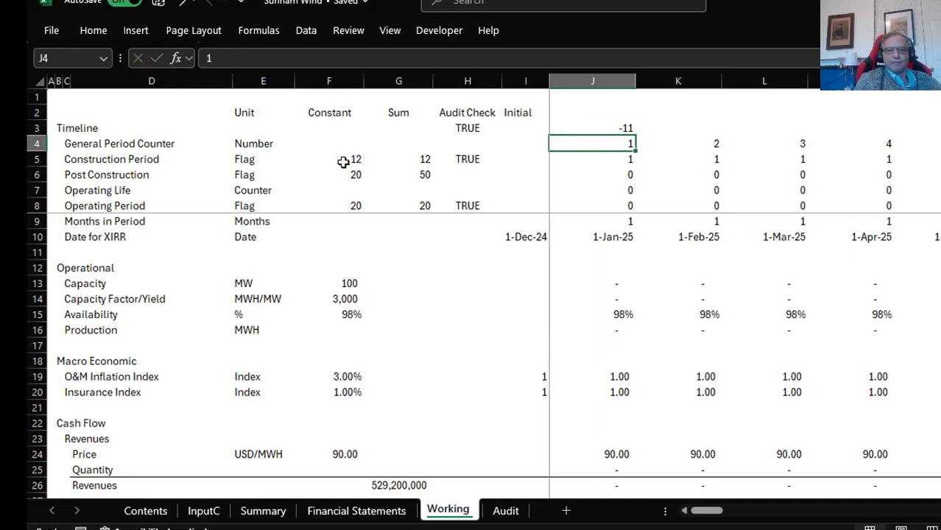
Try filling the J3 formula across the Timeline row through the last period in column BS, and check cell K3
{"action": "key", "text": "Up"}
{"action": "key", "text": "shift+Right"}
{"action": "key", "text": "shift+Right"}
{"action": "key", "text": "shift+Right"}
{"action": "key", "text": "shift+Right"}
{"action": "key", "text": "shift+Right"}
{"action": "key", "text": "shift+Right"}
{"action": "key", "text": "shift+Right"}
{"action": "key", "text": "shift+Right"}
{"action": "key", "text": "shift+Right"}
{"action": "key", "text": "shift+Right"}
{"action": "key", "text": "shift+Right"}
{"action": "key", "text": "shift+Right"}
{"action": "key", "text": "shift+Right"}
{"action": "key", "text": "shift+Right"}
{"action": "key", "text": "shift+Right"}
{"action": "key", "text": "shift+Right"}
{"action": "key", "text": "shift+Right"}
{"action": "key", "text": "shift+Right"}
{"action": "key", "text": "shift+Right"}
{"action": "key", "text": "shift+Right"}
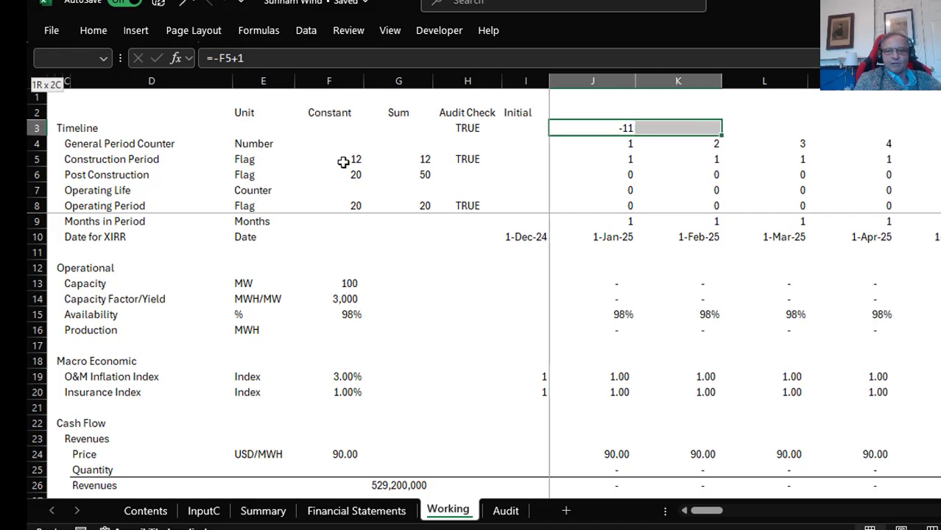
{"action": "key", "text": "shift+Right"}
{"action": "key", "text": "shift+Right"}
{"action": "key", "text": "shift+Right"}
{"action": "key", "text": "shift+Right"}
{"action": "key", "text": "shift+Right"}
{"action": "key", "text": "shift+Right"}
{"action": "key", "text": "shift+Right"}
{"action": "key", "text": "shift+Right"}
{"action": "key", "text": "shift+Right"}
{"action": "key", "text": "shift+Right"}
{"action": "key", "text": "shift+Right"}
{"action": "key", "text": "shift+Right"}
{"action": "key", "text": "shift+Right"}
{"action": "key", "text": "shift+Right"}
{"action": "key", "text": "shift+Right"}
{"action": "key", "text": "shift+Right"}
{"action": "key", "text": "shift+Right"}
{"action": "key", "text": "shift+Right"}
{"action": "key", "text": "shift+Right"}
{"action": "key", "text": "shift+Right"}
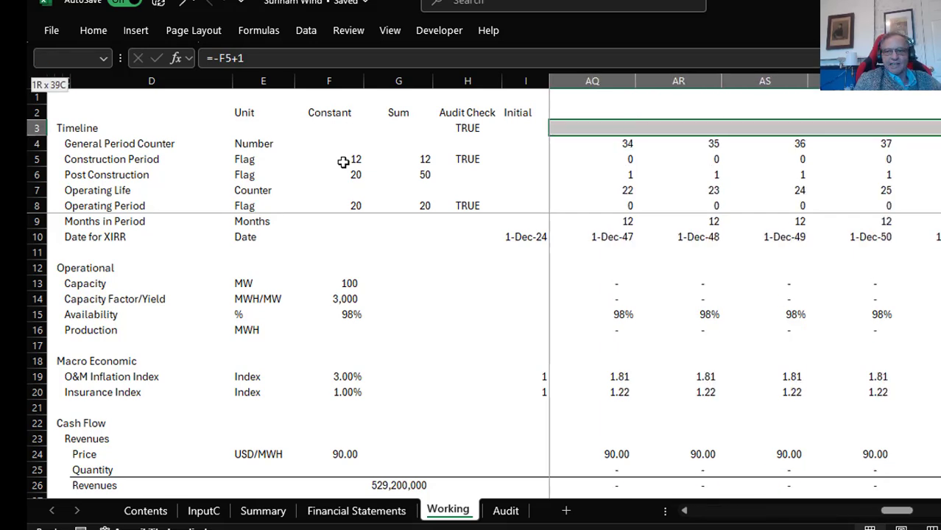
{"action": "key", "text": "shift+Left"}
{"action": "key", "text": "shift+Left"}
{"action": "key", "text": "shift+Left"}
{"action": "key", "text": "shift+Left"}
{"action": "key", "text": "shift+Left"}
{"action": "key", "text": "shift+Left"}
{"action": "key", "text": "shift+Left"}
{"action": "key", "text": "shift+Left"}
{"action": "key", "text": "shift+Left"}
{"action": "key", "text": "shift+Left"}
{"action": "key", "text": "shift+Left"}
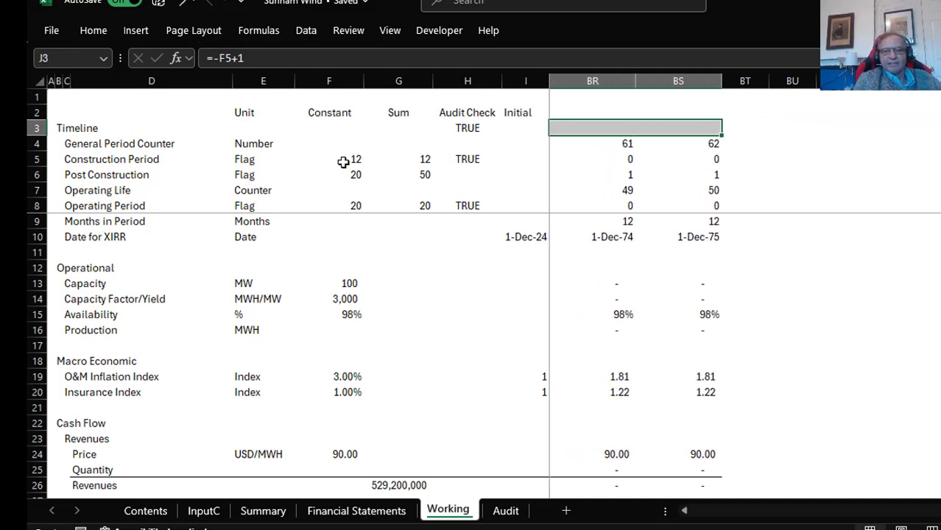
{"action": "key", "text": "ctrl+Return"}
{"action": "key", "text": "Right"}
{"action": "key", "text": "Right"}
{"action": "key", "text": "Right"}
{"action": "key", "text": "Right"}
{"action": "key", "text": "Right"}
{"action": "key", "text": "Right"}
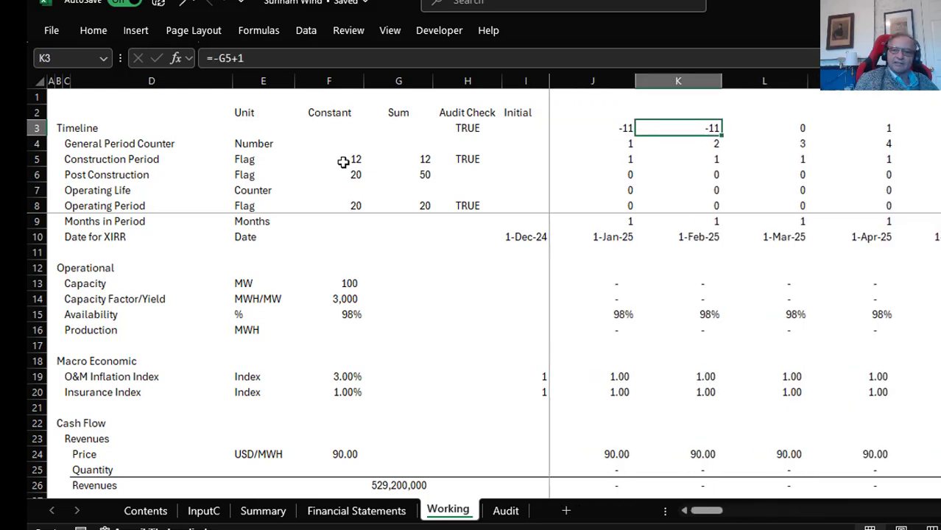
Replace the formula in cell K3 with =J3+1 to increment the first period's value
{"action": "key", "text": "Left"}
{"action": "key", "text": "Left"}
{"action": "key", "text": "Left"}
{"action": "key", "text": "Left"}
{"action": "key", "text": "Left"}
{"action": "key", "text": "Left"}
{"action": "key", "text": "Left"}
{"action": "key", "text": "Left"}
{"action": "key", "text": "Left"}
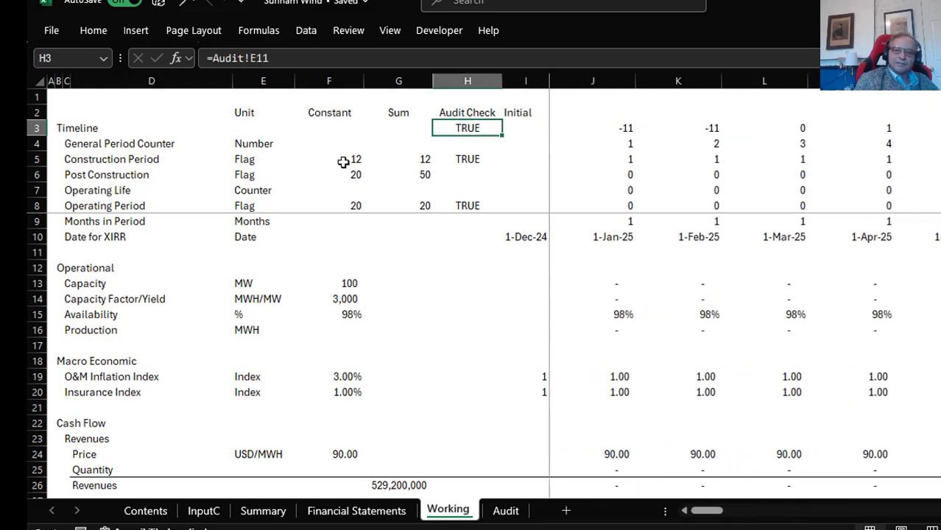
{"action": "key", "text": "Right"}
{"action": "key", "text": "Right"}
{"action": "key", "text": "Right"}
{"action": "key", "text": "Right"}
{"action": "type", "text": "="}
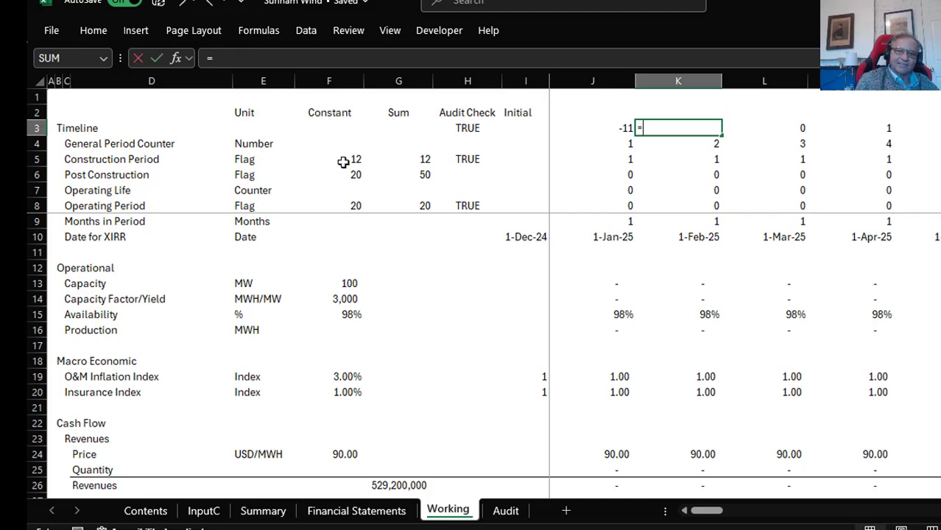
{"action": "key", "text": "Left"}
{"action": "type", "text": "+"}
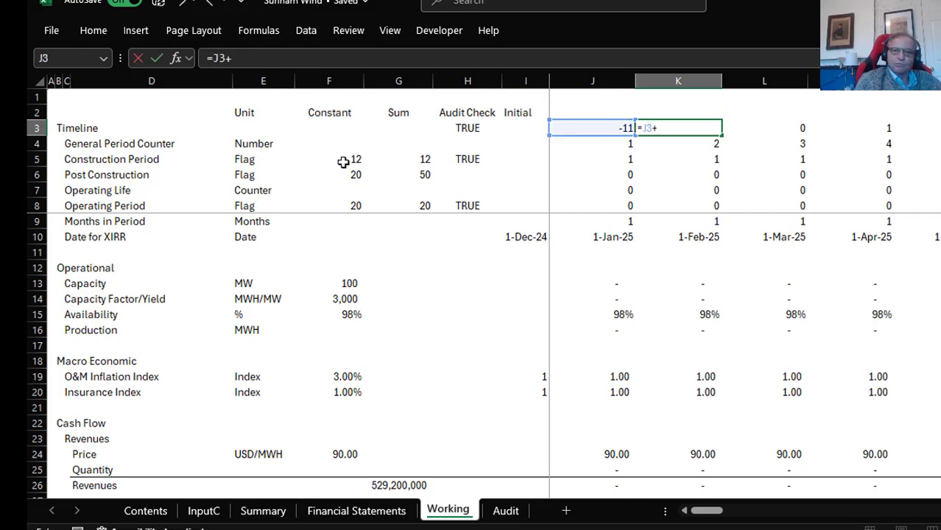
{"action": "type", "text": "1"}
{"action": "key", "text": "Return"}
{"action": "key", "text": "Up"}
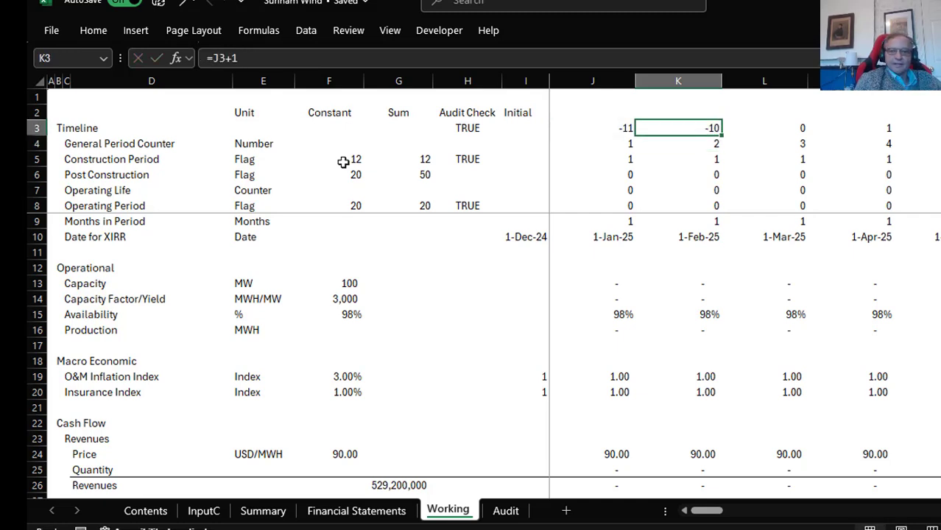
Fill the K3 formula right across the Timeline row to the last period and check the copied formulas
{"action": "key", "text": "ctrl+shift+Right"}
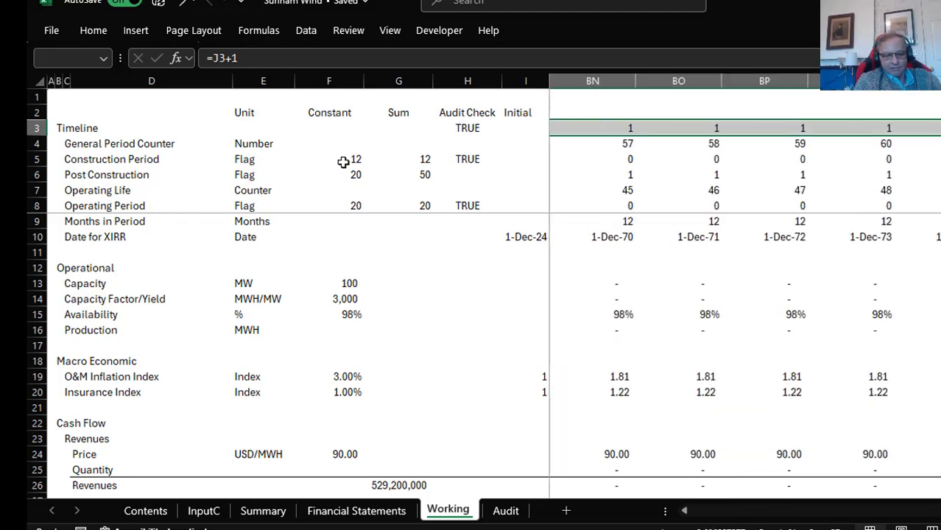
{"action": "key", "text": "ctrl+r"}
{"action": "key", "text": "ctrl+Left"}
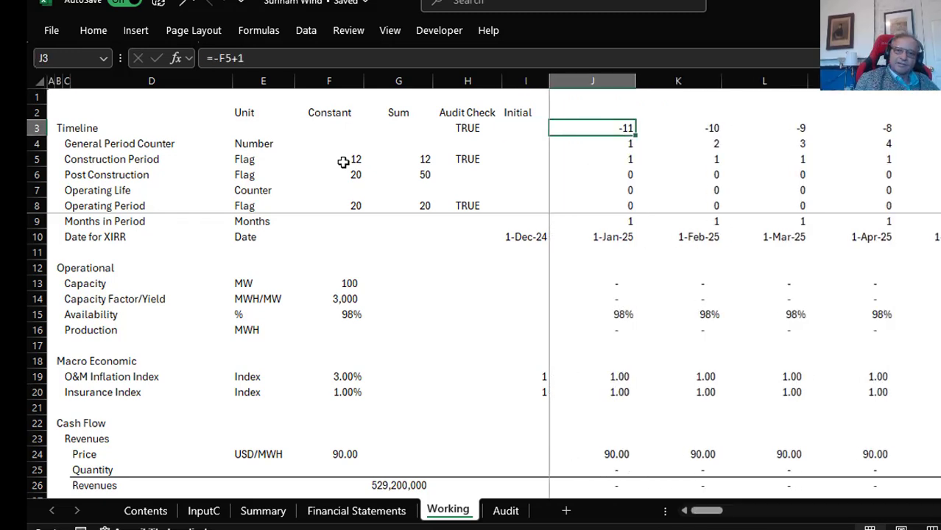
{"action": "key", "text": "Right"}
{"action": "key", "text": "Right"}
{"action": "key", "text": "Left"}
{"action": "key", "text": "Right"}
{"action": "key", "text": "Left"}
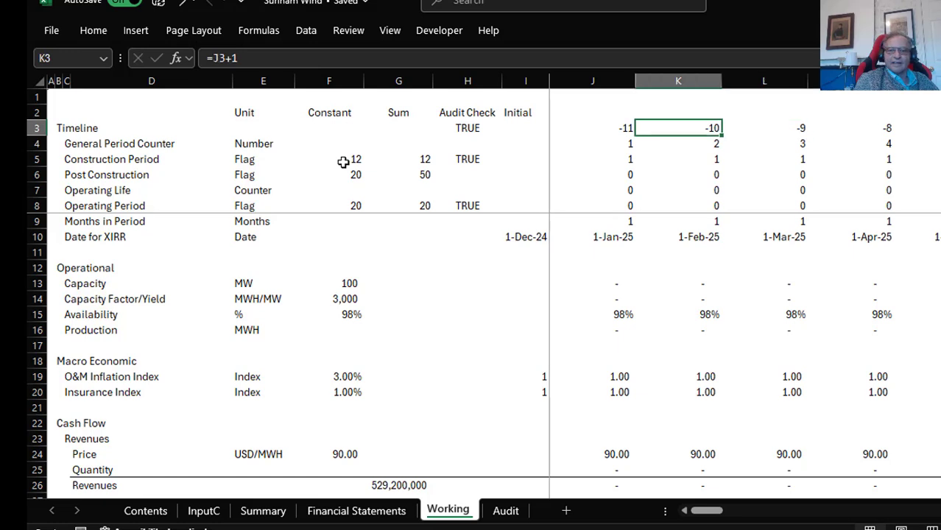
Review the new counter values in row 3 across the construction months and return to cell J3
{"action": "key", "text": "Left"}
{"action": "key", "text": "shift+Right"}
{"action": "key", "text": "shift+Right"}
{"action": "key", "text": "shift+Right"}
{"action": "key", "text": "shift+Right"}
{"action": "key", "text": "shift+Right"}
{"action": "key", "text": "shift+Right"}
{"action": "key", "text": "shift+Right"}
{"action": "key", "text": "shift+Right"}
{"action": "key", "text": "shift+Right"}
{"action": "key", "text": "shift+Right"}
{"action": "key", "text": "shift+Right"}
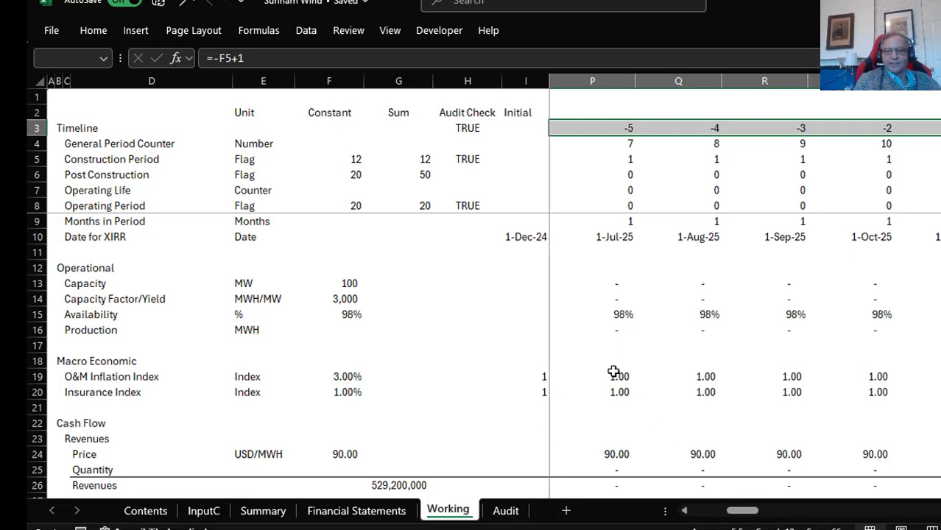
{"action": "key", "text": "Left"}
{"action": "key", "text": "Right"}
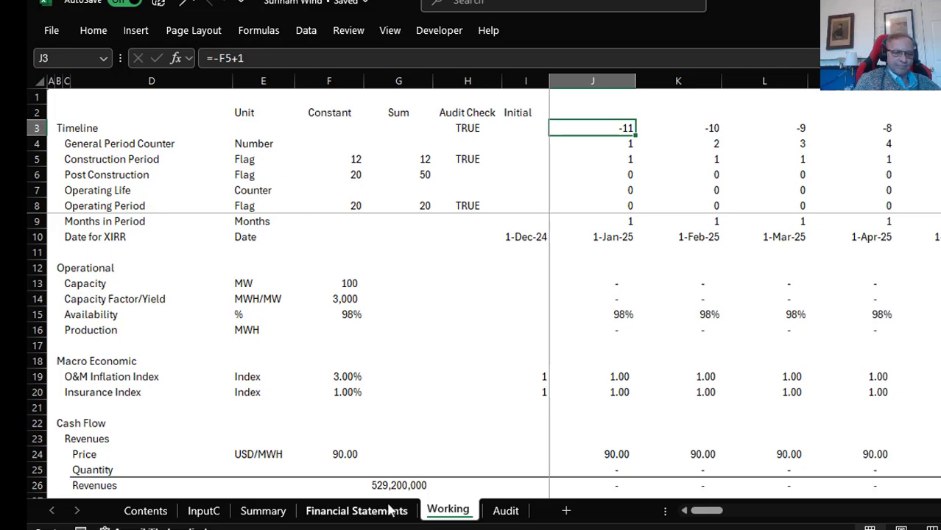
Set the Scenario Applied on the InputC sheet to 6
{"action": "left_click", "coordinate": [198, 511]}
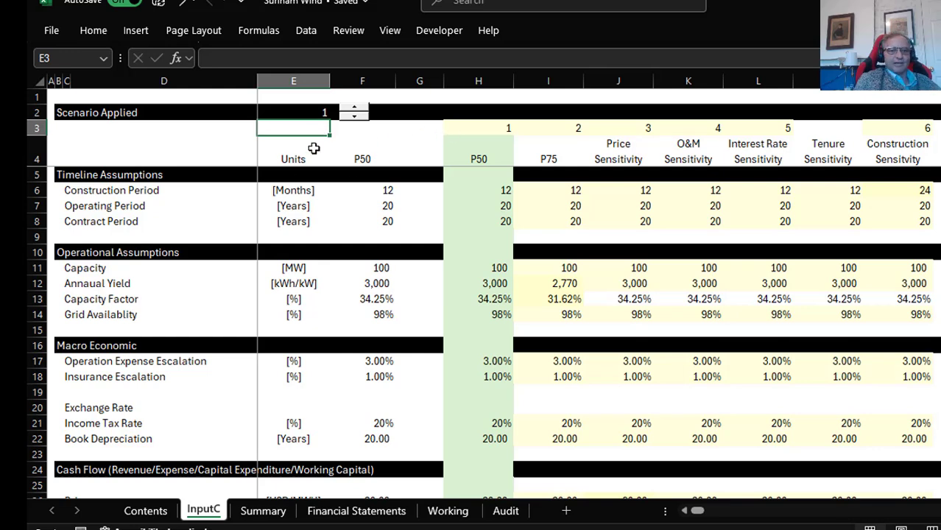
{"action": "key", "text": "Page_Down"}
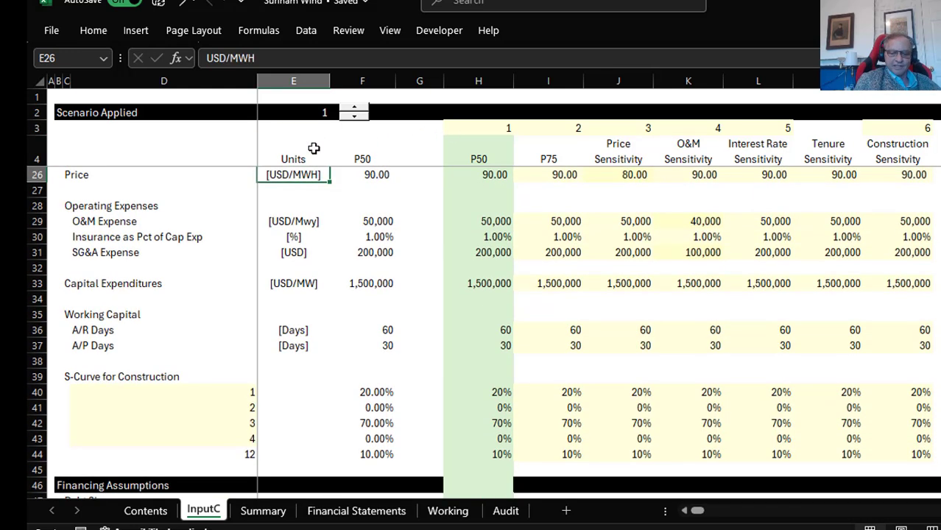
{"action": "key", "text": "Page_Up"}
{"action": "key", "text": "Up"}
{"action": "key", "text": "Up"}
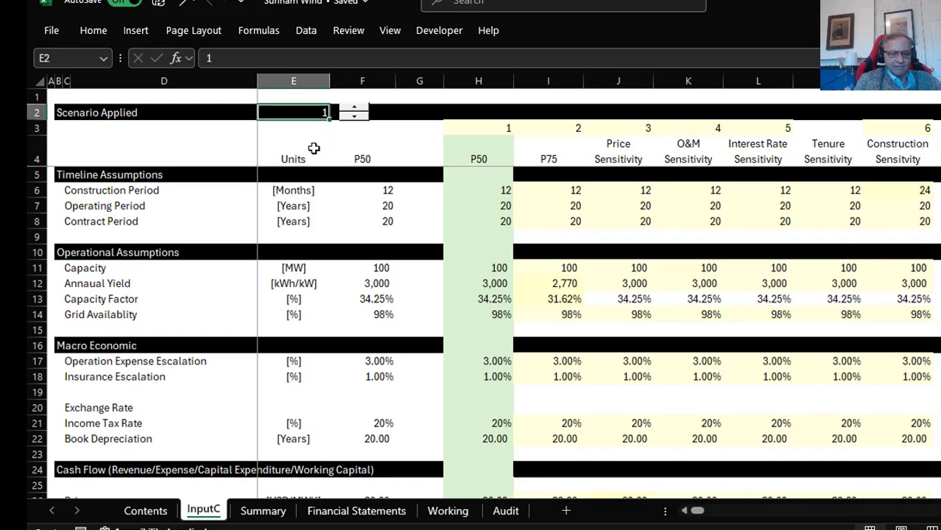
{"action": "type", "text": "6"}
{"action": "key", "text": "Return"}
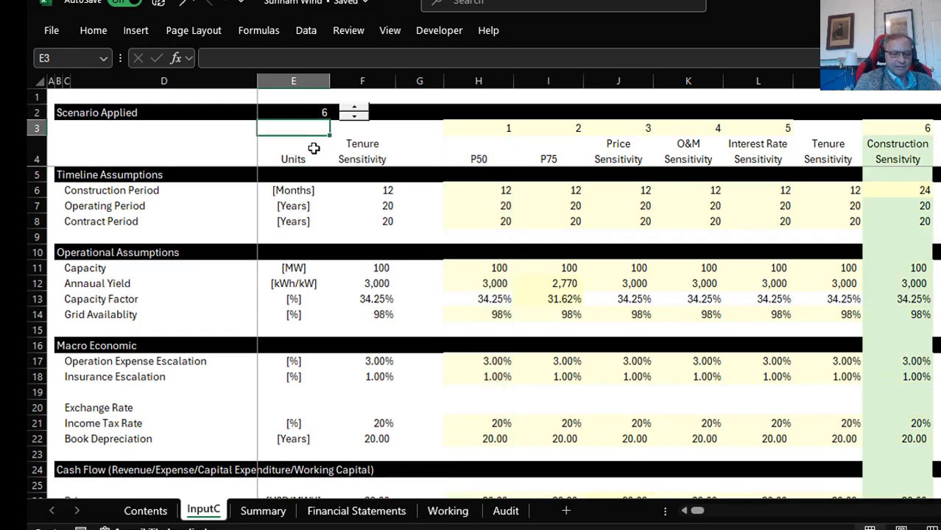
Inspect the INDEX formula behind the applied Construction Period in cell F6
{"action": "left_click", "coordinate": [344, 204]}
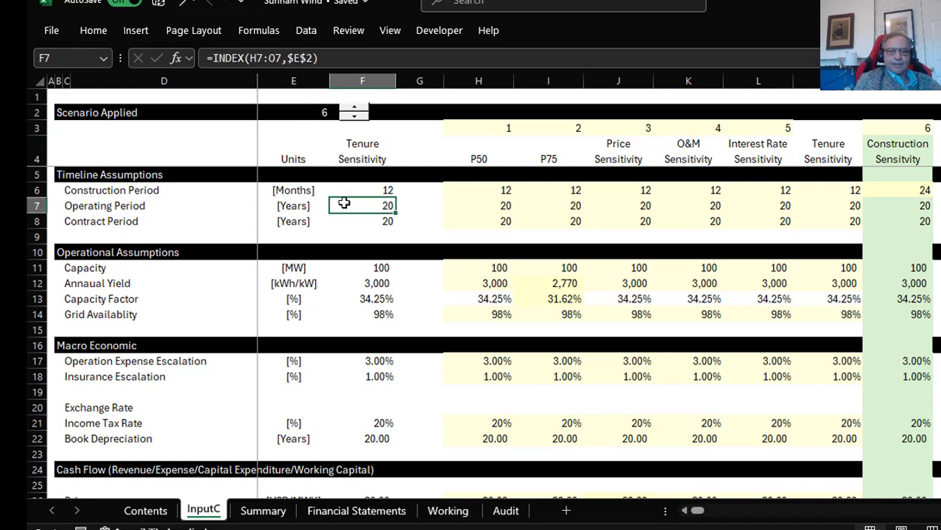
{"action": "key", "text": "Up"}
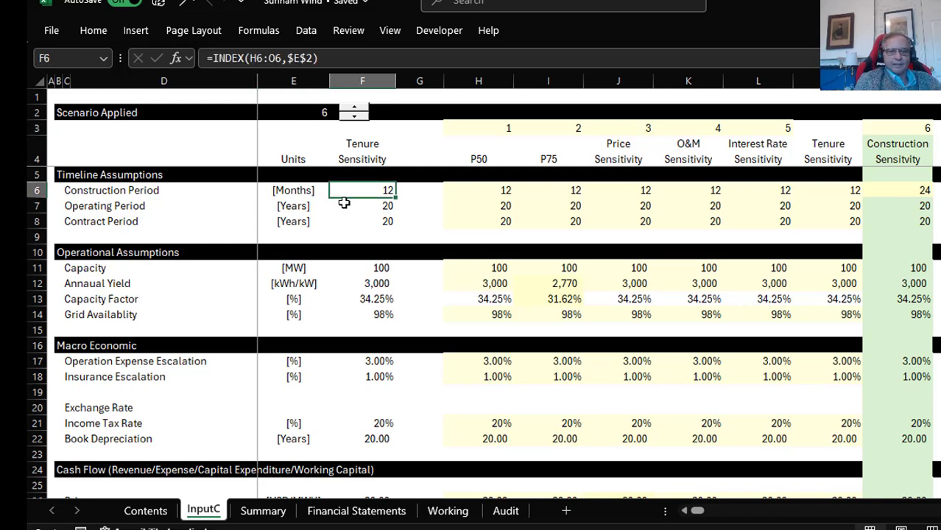
{"action": "key", "text": "F2"}
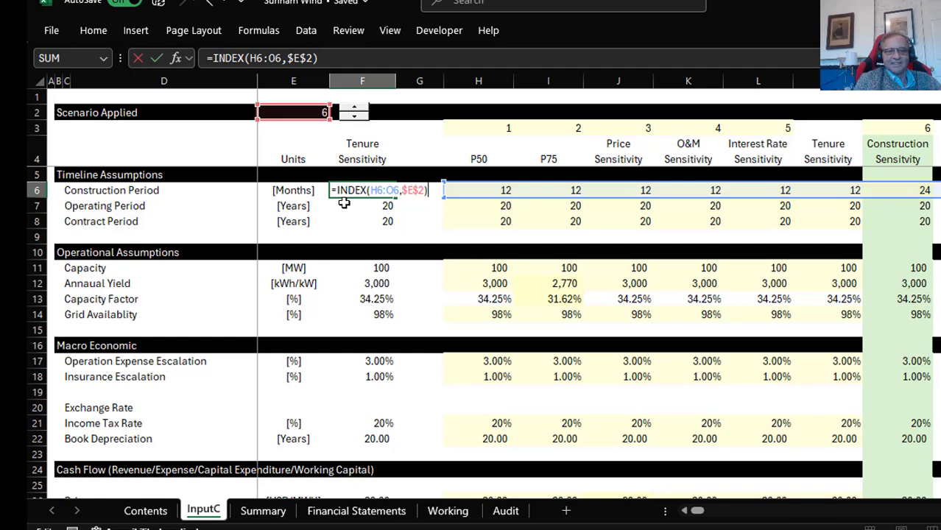
{"action": "key", "text": "Escape"}
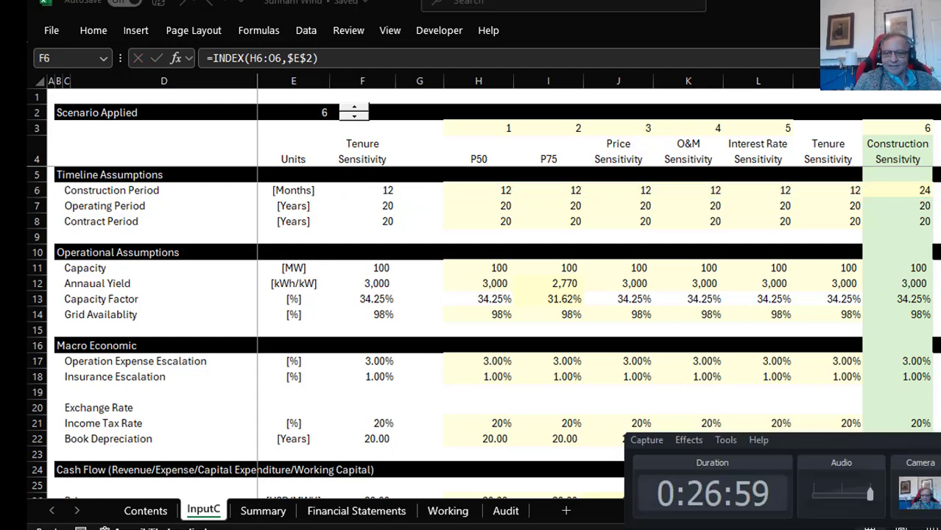
{"action": "key", "text": "F2"}
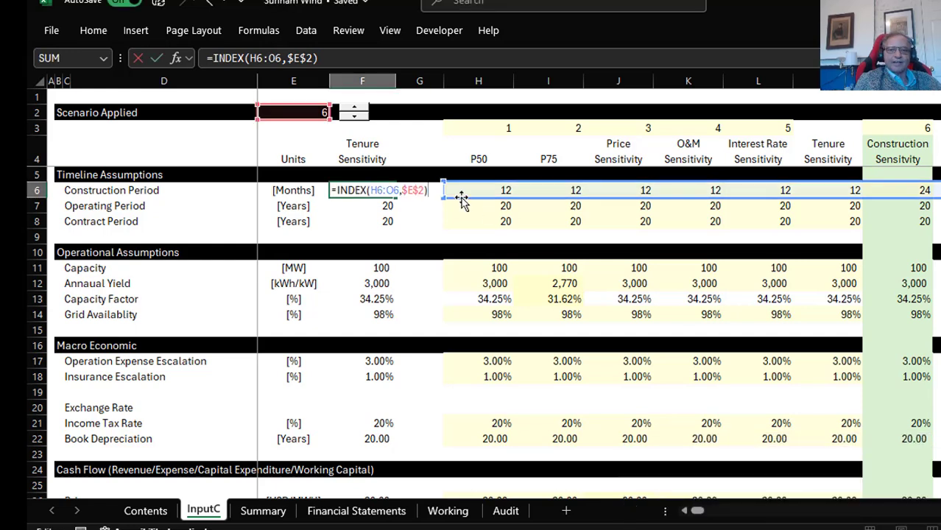
Renumber the scenario columns in row 3 from P50 to Construction Sensitivity as a linear series from 1 to 7
{"action": "left_click", "coordinate": [487, 127]}
{"action": "key", "text": "shift+Right"}
{"action": "key", "text": "shift+Right"}
{"action": "key", "text": "shift+Right"}
{"action": "key", "text": "shift+Right"}
{"action": "key", "text": "shift+Right"}
{"action": "key", "text": "shift+Right"}
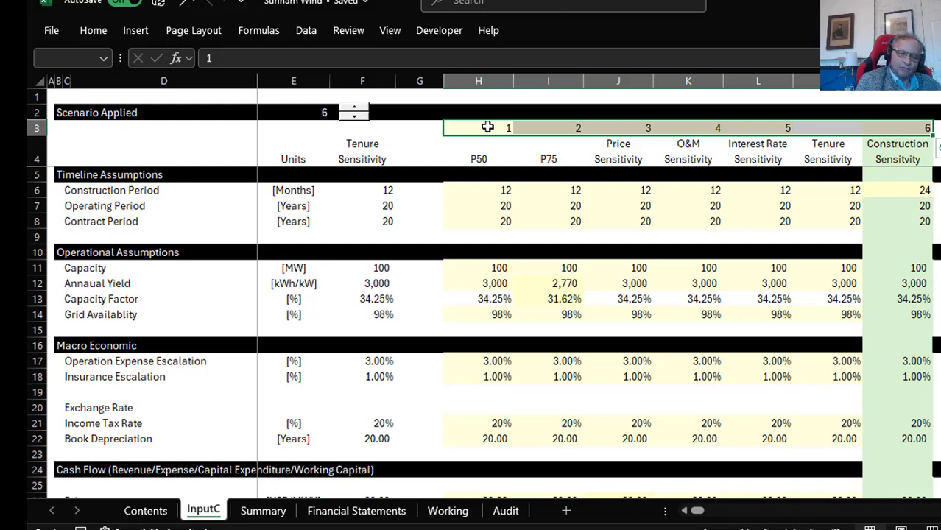
{"action": "key", "text": "alt+e"}
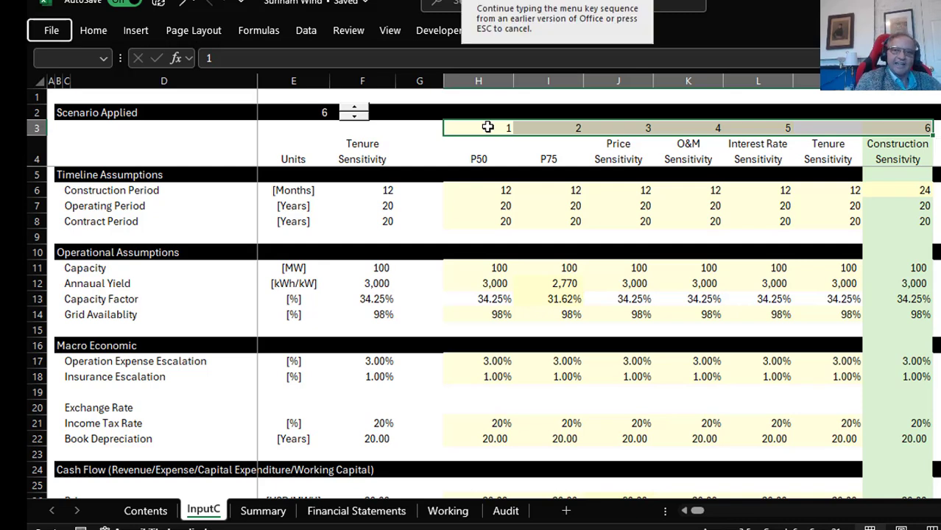
{"action": "key", "text": "i"}
{"action": "key", "text": "s"}
{"action": "key", "text": "Return"}
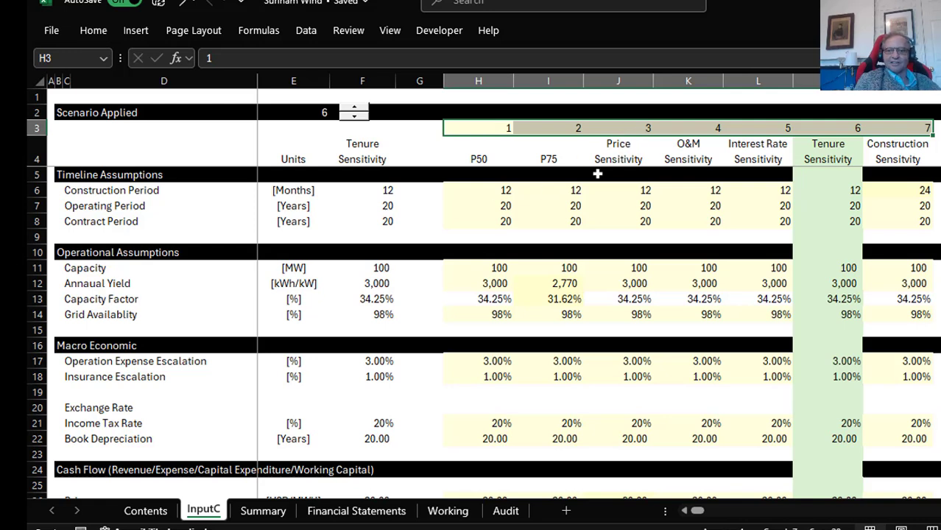
Set the Scenario Applied to 7 to run the Construction Sensitivity case
{"action": "left_click", "coordinate": [294, 118]}
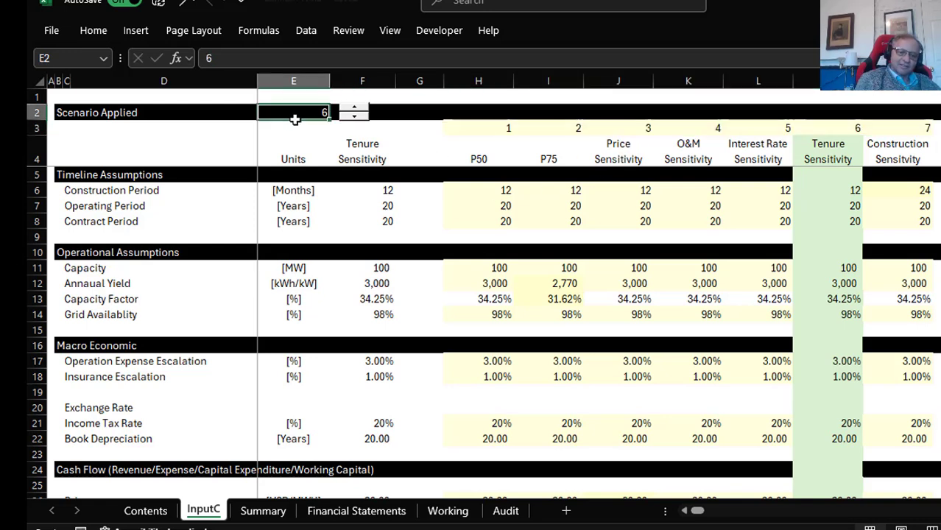
{"action": "type", "text": "7"}
{"action": "key", "text": "Return"}
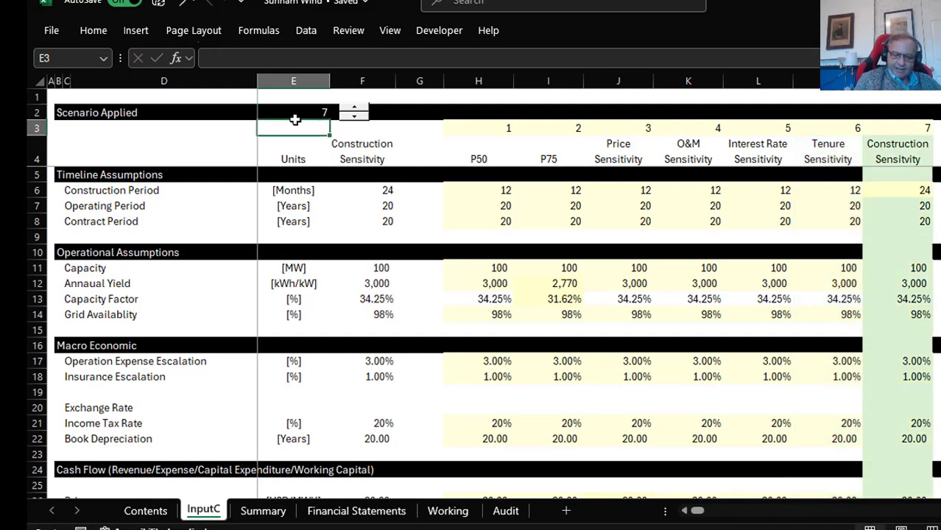
Check how the Timeline counter starting in J3 of the Working sheet responds to the applied scenario
{"action": "key", "text": "ctrl+Page_Down"}
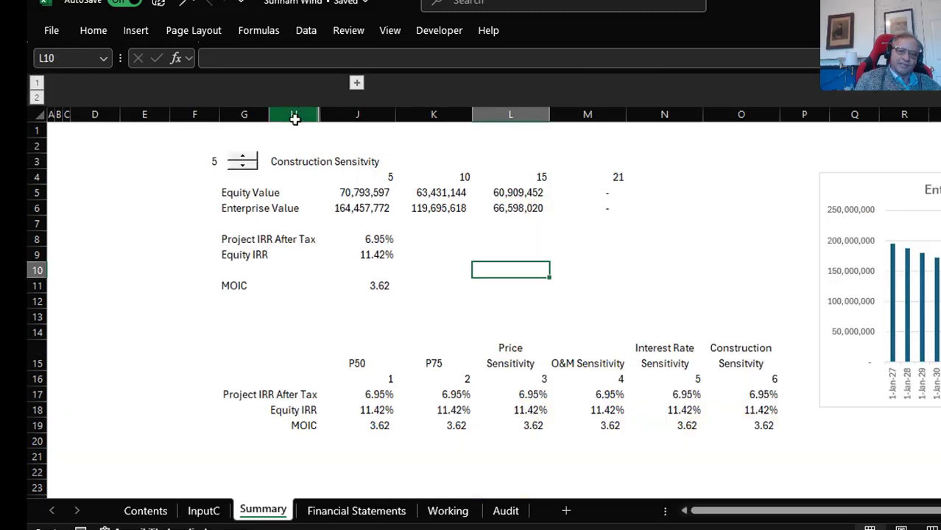
{"action": "key", "text": "ctrl+Page_Down"}
{"action": "key", "text": "ctrl+Page_Down"}
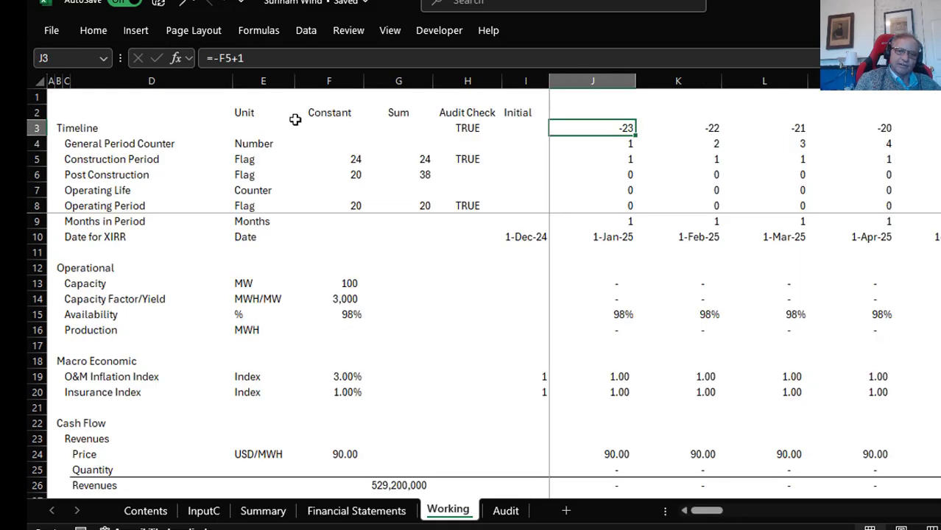
{"action": "key", "text": "Left"}
{"action": "key", "text": "Right"}
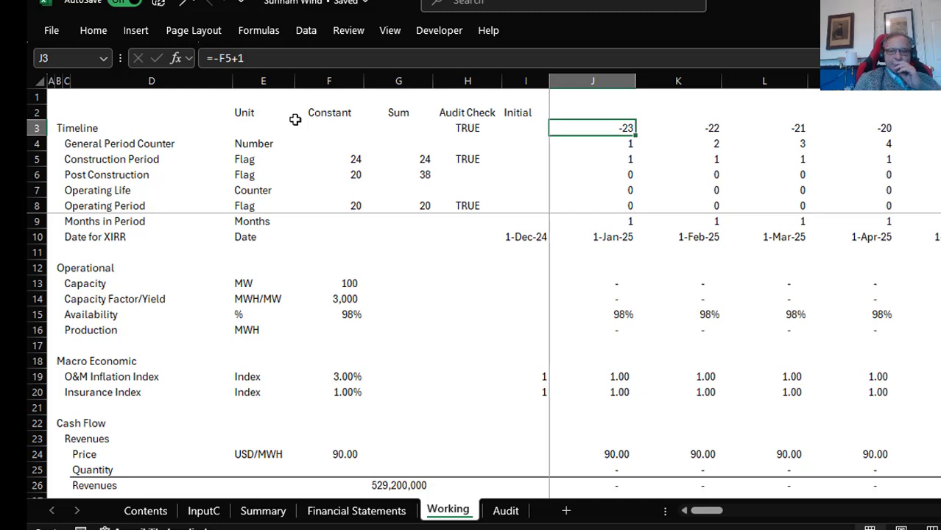
{"action": "key", "text": "Left"}
{"action": "key", "text": "Left"}
{"action": "key", "text": "Right"}
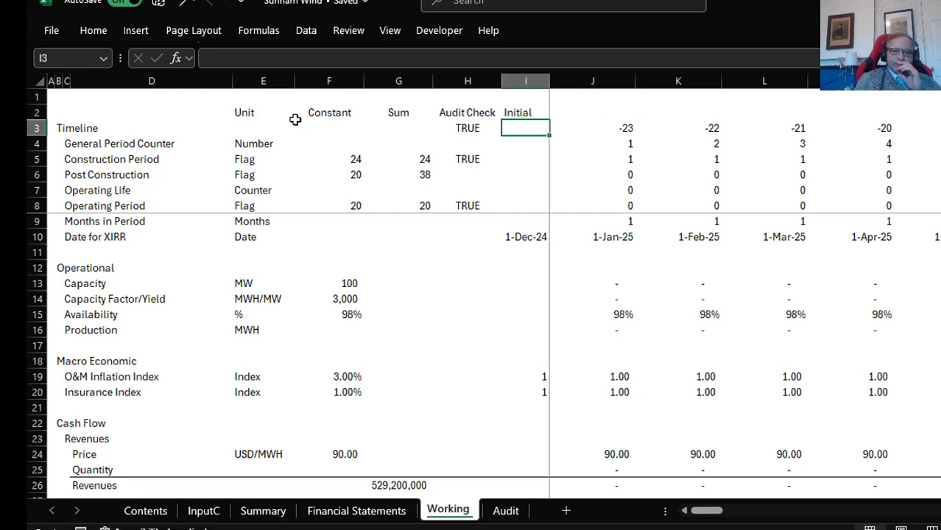
Review the Construction Period and Post Construction flag formulas and the construction audit check against the counter rows above
{"action": "key", "text": "Right"}
{"action": "key", "text": "Down"}
{"action": "key", "text": "Down"}
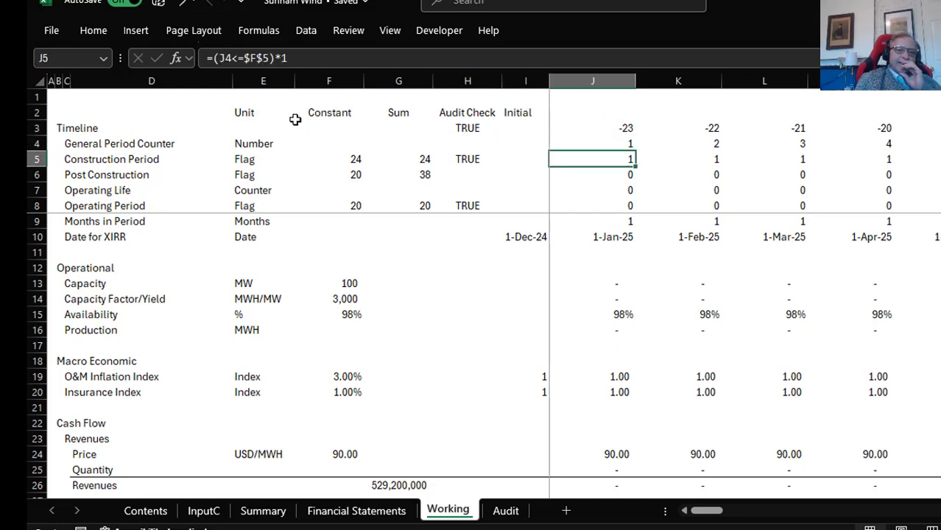
{"action": "key", "text": "Left"}
{"action": "key", "text": "Left"}
{"action": "key", "text": "Left"}
{"action": "key", "text": "Right"}
{"action": "key", "text": "Right"}
{"action": "key", "text": "Right"}
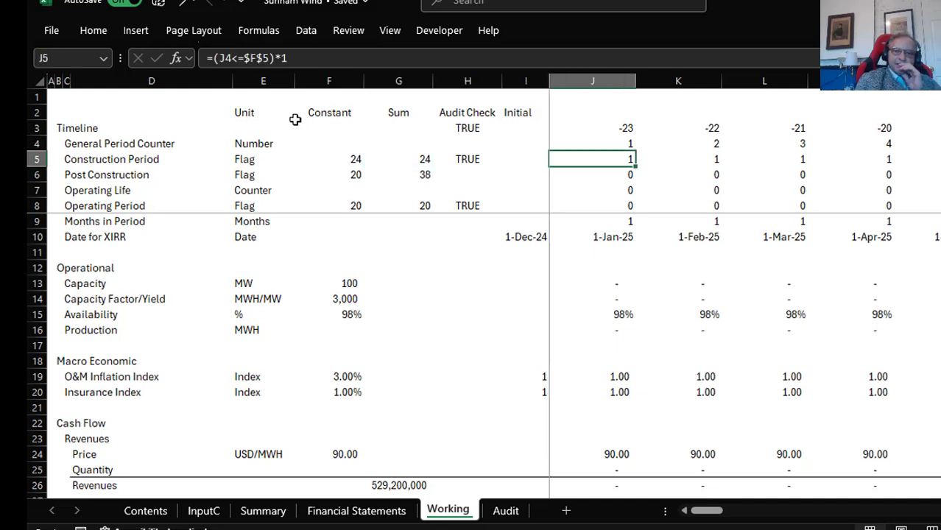
{"action": "key", "text": "Up"}
{"action": "key", "text": "Up"}
{"action": "key", "text": "Down"}
{"action": "key", "text": "Down"}
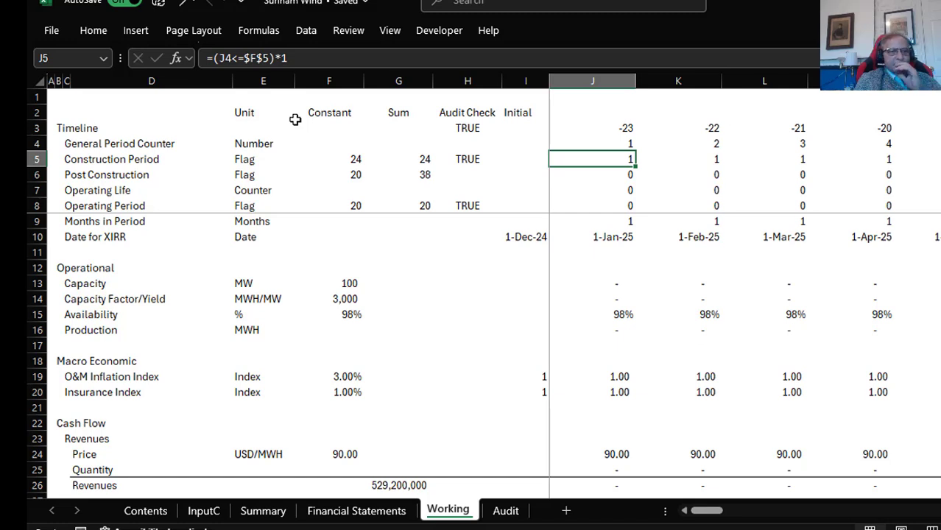
{"action": "key", "text": "Down"}
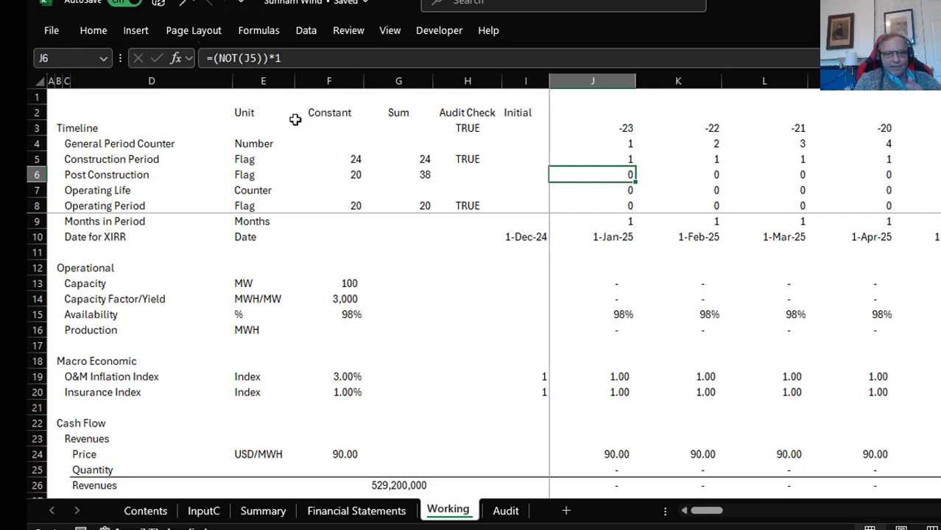
Clear the Timeline counter in row 3 from J3 through the last period
{"action": "key", "text": "Up"}
{"action": "key", "text": "Up"}
{"action": "key", "text": "Up"}
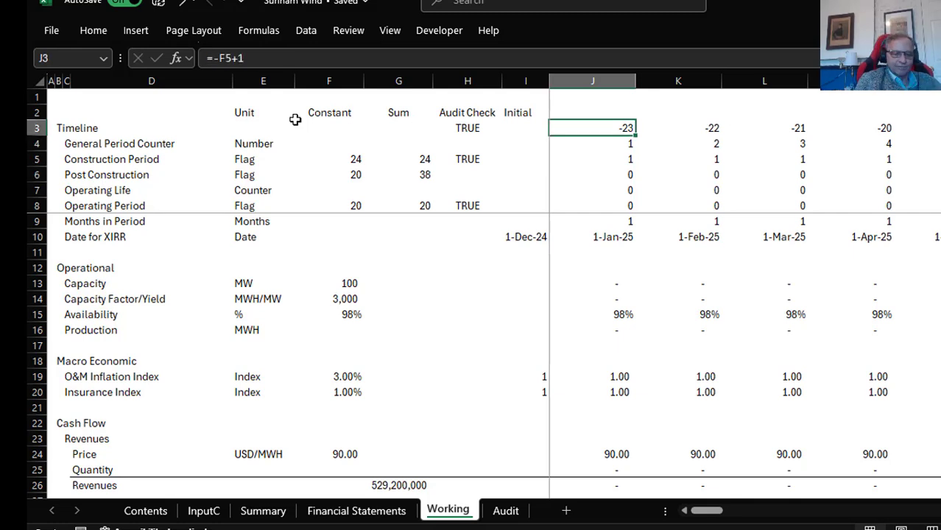
{"action": "key", "text": "ctrl+shift+Right"}
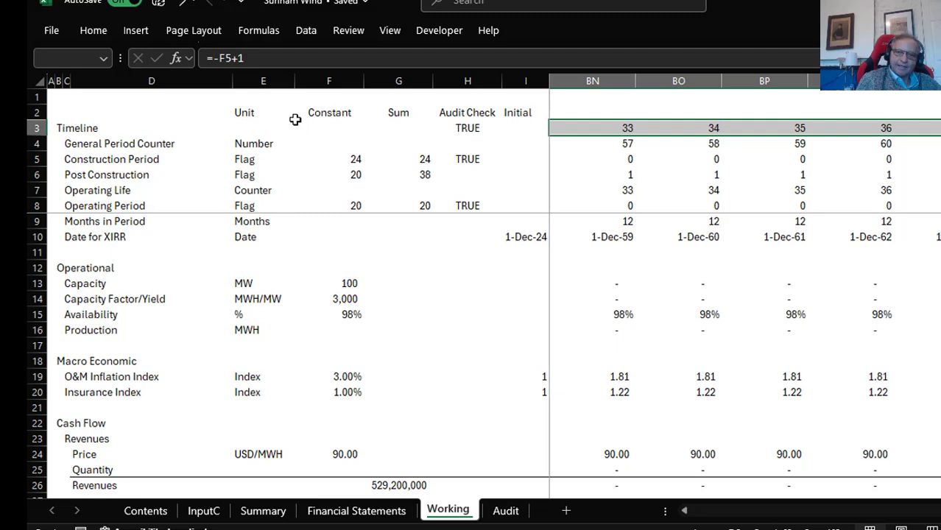
{"action": "key", "text": "Down"}
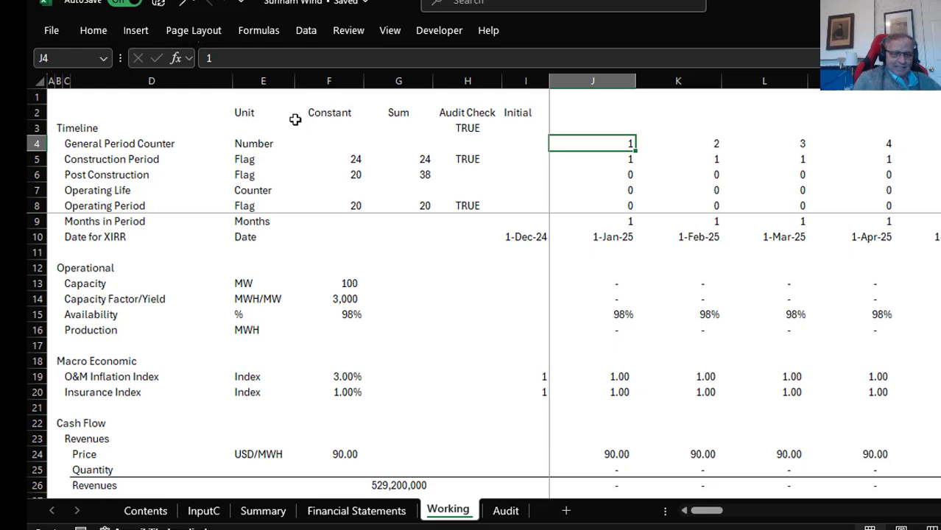
Set up a linear row series with step value 1 for the General Period Counter starting in cell J4
{"action": "key", "text": "Left"}
{"action": "key", "text": "Right"}
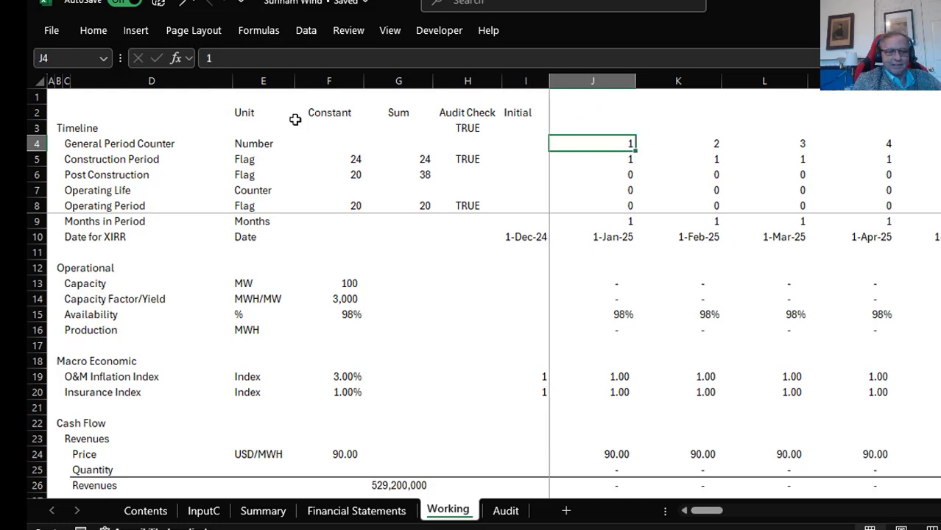
{"action": "key", "text": "Down"}
{"action": "key", "text": "Up"}
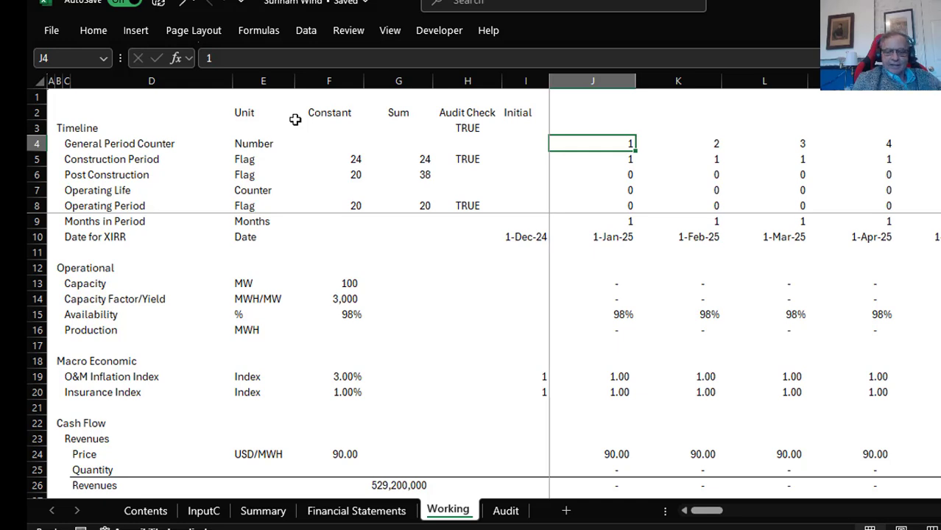
{"action": "key", "text": "shift+Right"}
{"action": "key", "text": "shift+Left"}
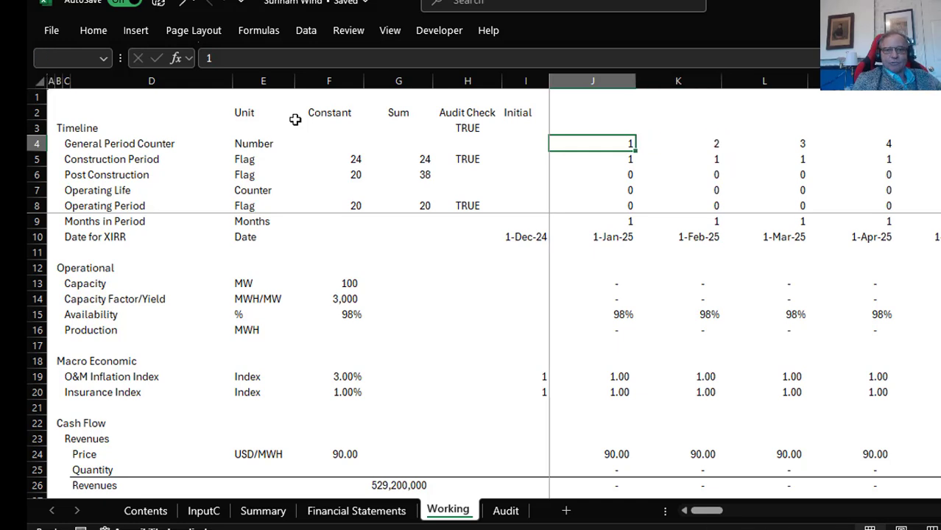
{"action": "key", "text": "alt+e"}
{"action": "key", "text": "i"}
{"action": "key", "text": "s"}
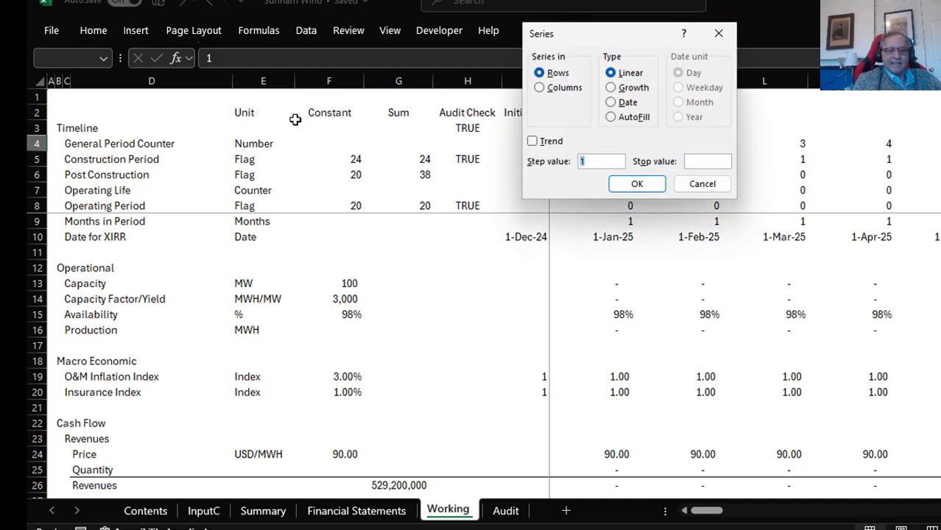
{"action": "key", "text": "Tab"}
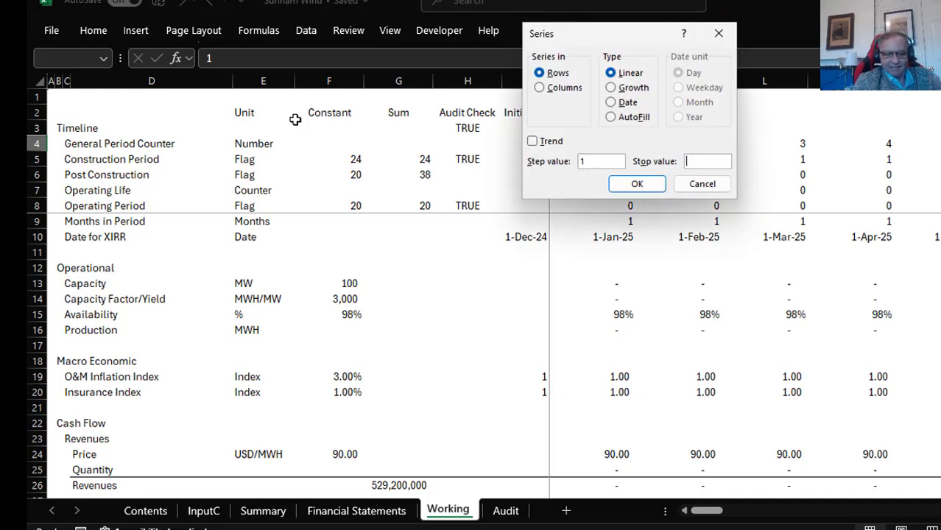
Fill the General Period Counter row from J4 with a linear series, step value 1 and stop value 64, and check its end
{"action": "type", "text": "64"}
{"action": "key", "text": "Return"}
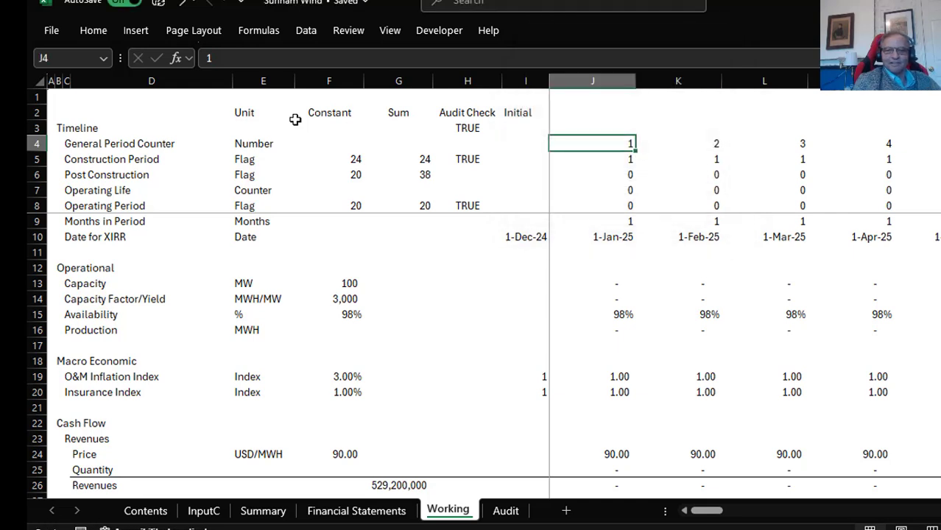
{"action": "key", "text": "ctrl+Right"}
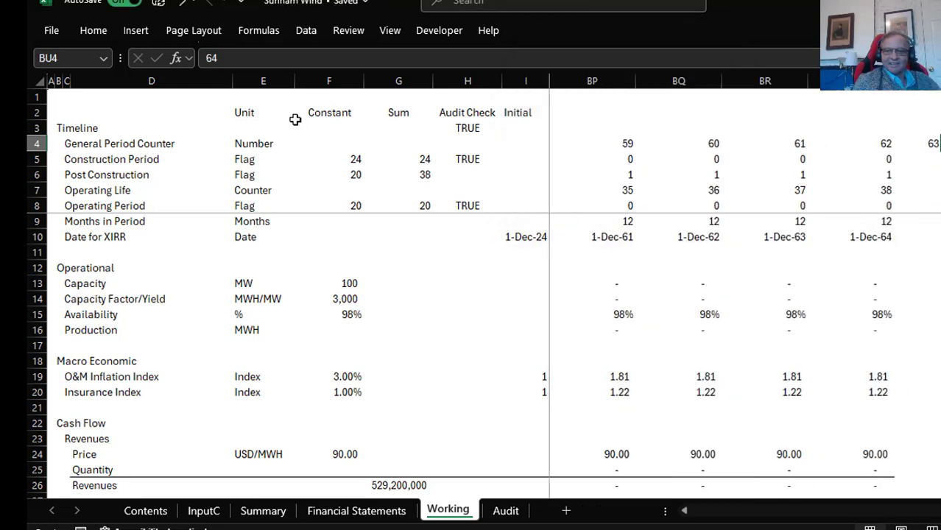
{"action": "key", "text": "Left"}
{"action": "key", "text": "shift+Right"}
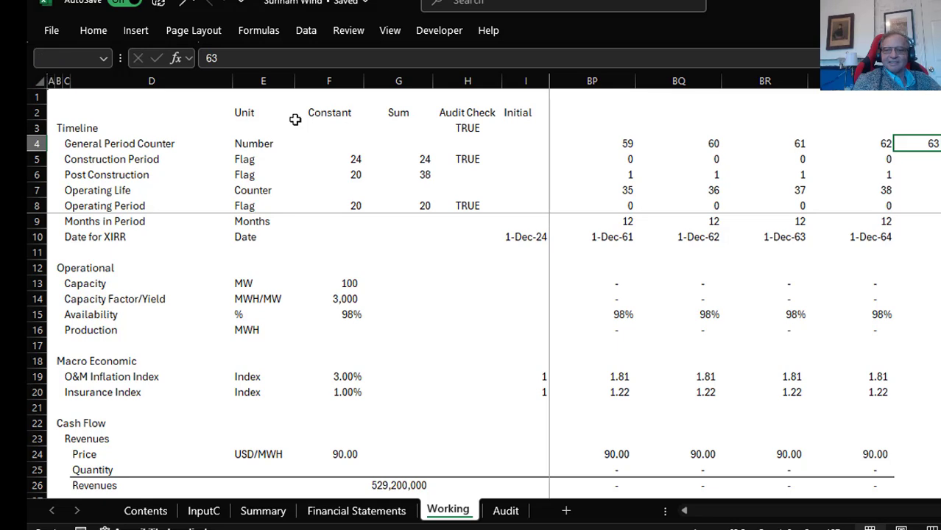
{"action": "key", "text": "shift+Left"}
{"action": "key", "text": "Left"}
{"action": "key", "text": "Left"}
{"action": "key", "text": "Left"}
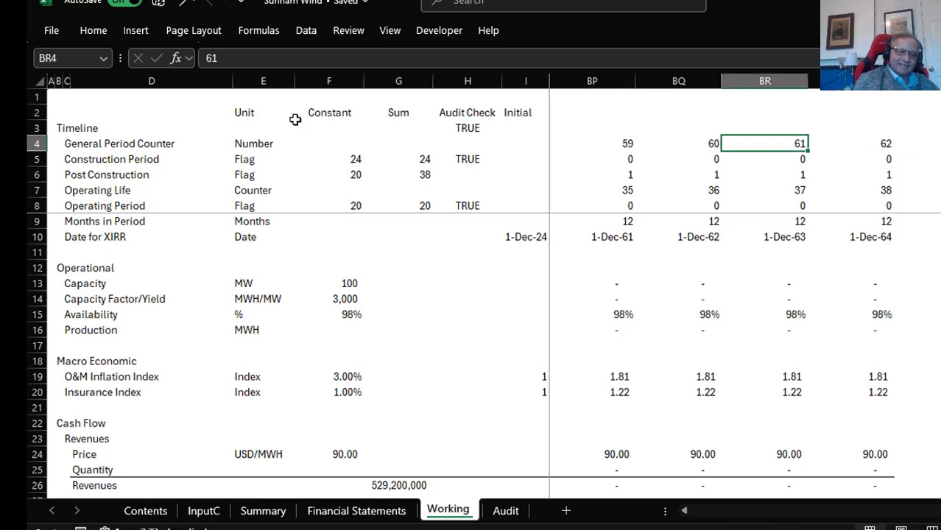
Return to the start of the timeline and inspect the Construction Period flag formula in J5 with its referenced cells
{"action": "key", "text": "ctrl+Left"}
{"action": "key", "text": "ctrl+Left"}
{"action": "key", "text": "Right"}
{"action": "key", "text": "Right"}
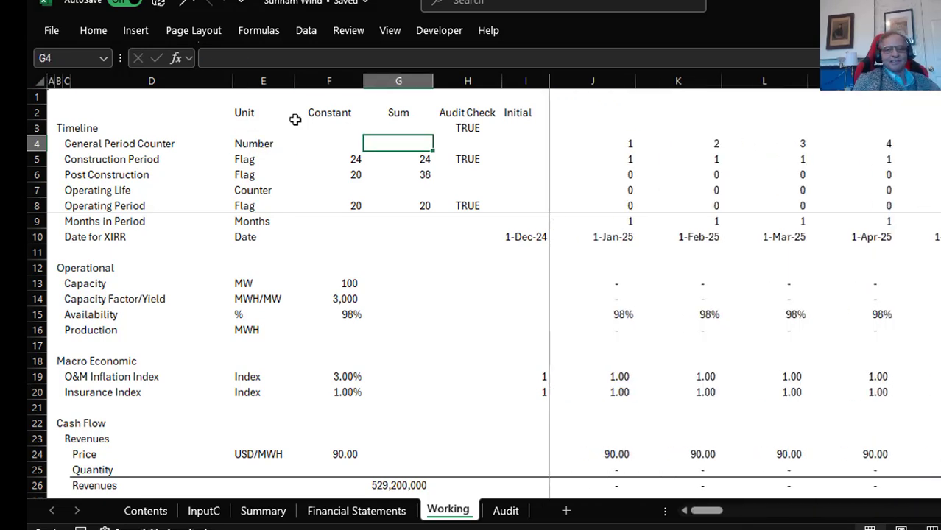
{"action": "key", "text": "Right"}
{"action": "key", "text": "Right"}
{"action": "key", "text": "Right"}
{"action": "key", "text": "Down"}
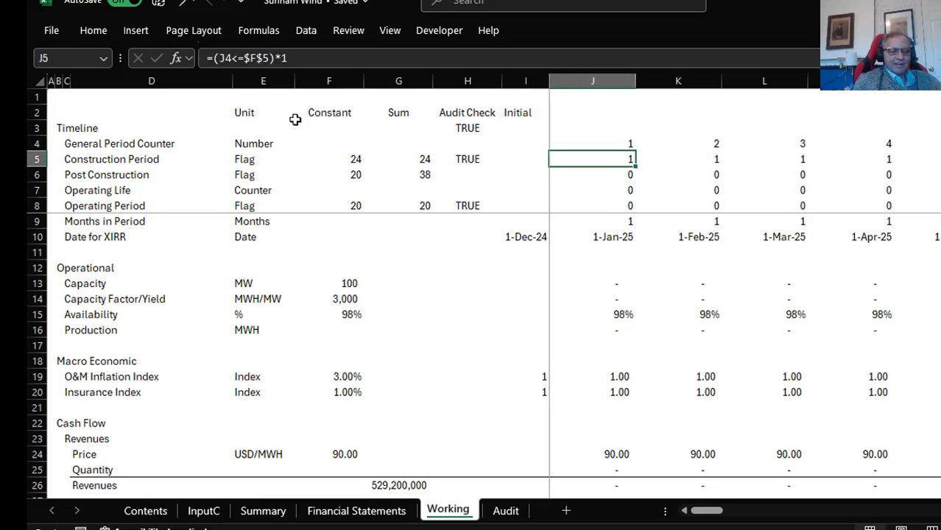
{"action": "key", "text": "F2"}
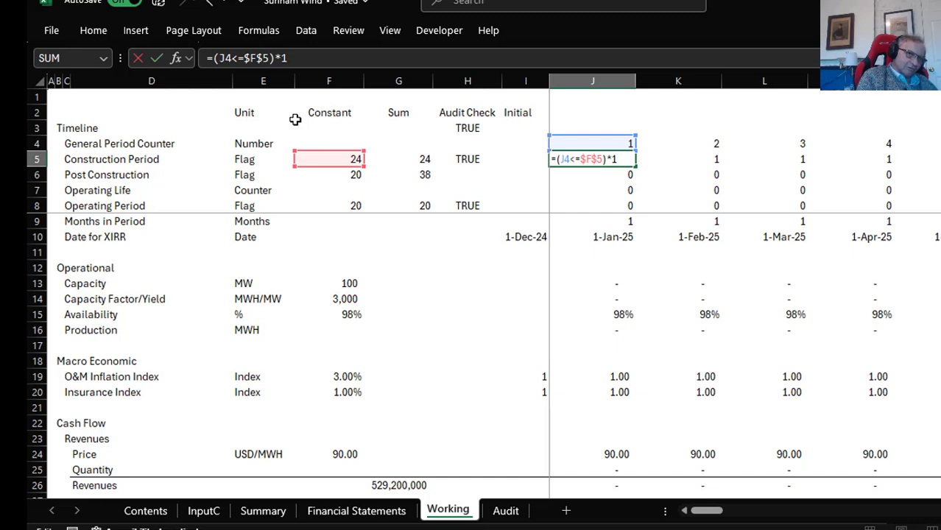
{"action": "key", "text": "Escape"}
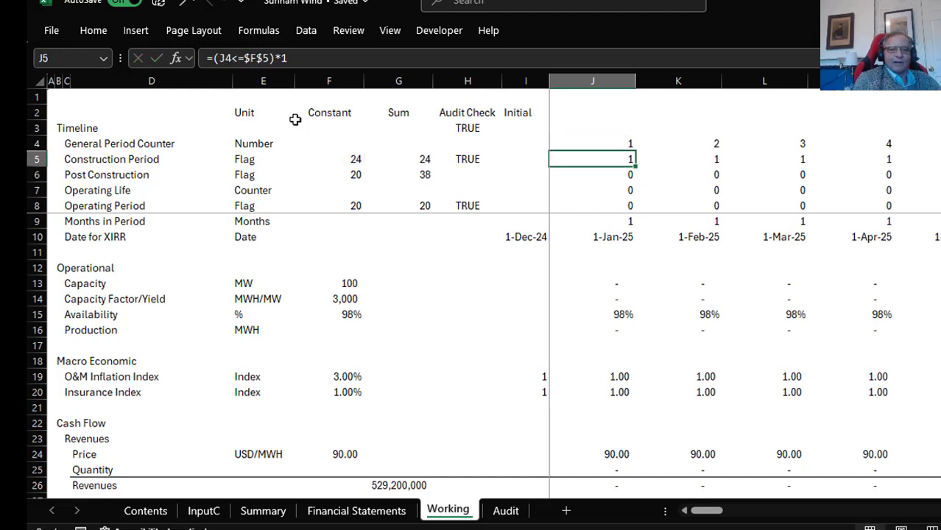
Trace the Construction Period constant in F5 to its source on the InputC sheet and return to the Working sheet
{"action": "key", "text": "Left"}
{"action": "key", "text": "Left"}
{"action": "key", "text": "Left"}
{"action": "key", "text": "Left"}
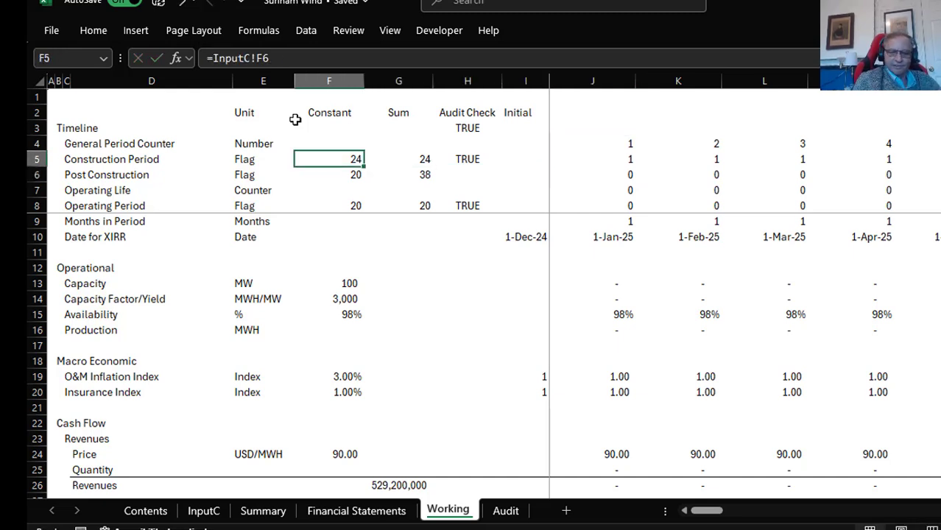
{"action": "key", "text": "ctrl+bracketleft"}
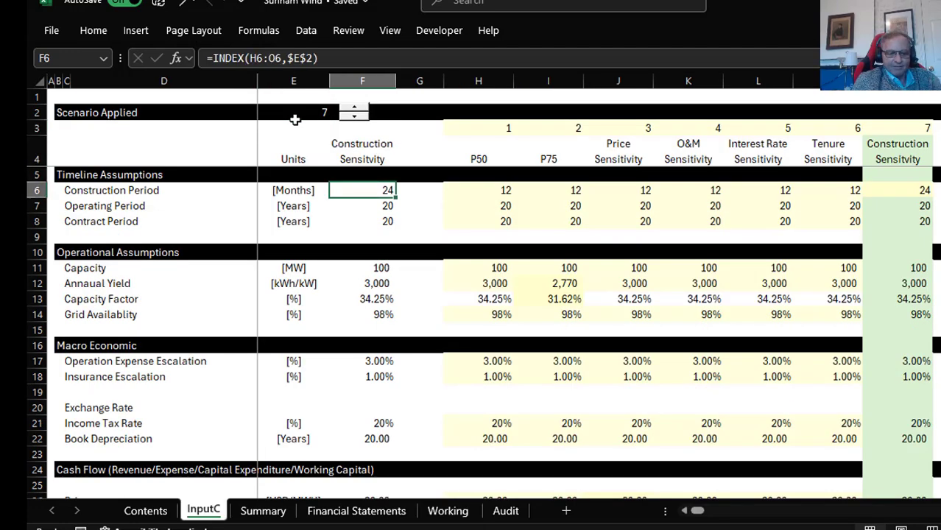
{"action": "key", "text": "F5"}
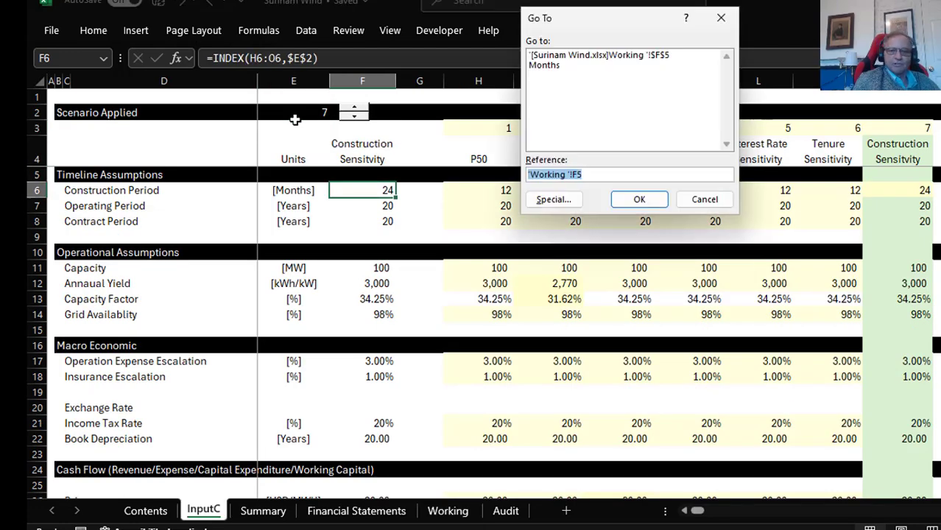
{"action": "key", "text": "Return"}
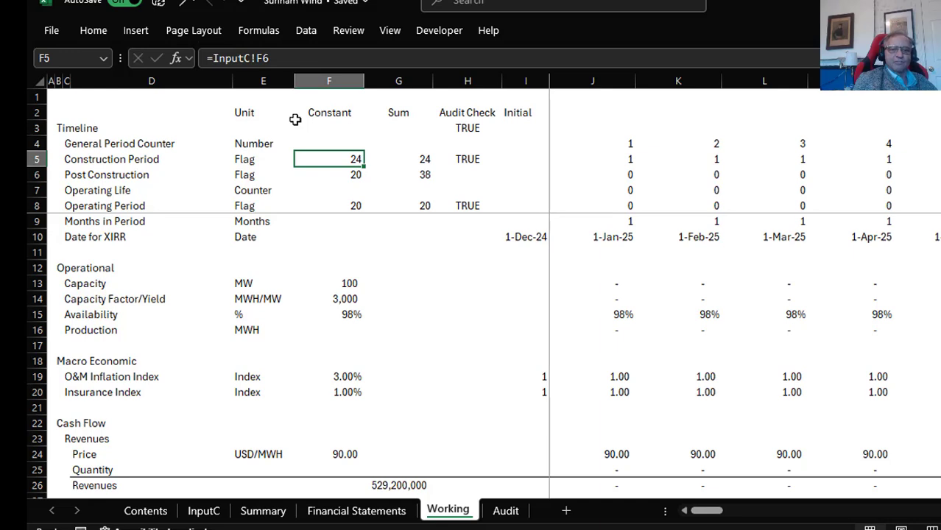
Enter the Post Construction flag formula =(NOT(J5))*1 in J6
{"action": "key", "text": "Right"}
{"action": "key", "text": "Right"}
{"action": "key", "text": "Right"}
{"action": "key", "text": "Right"}
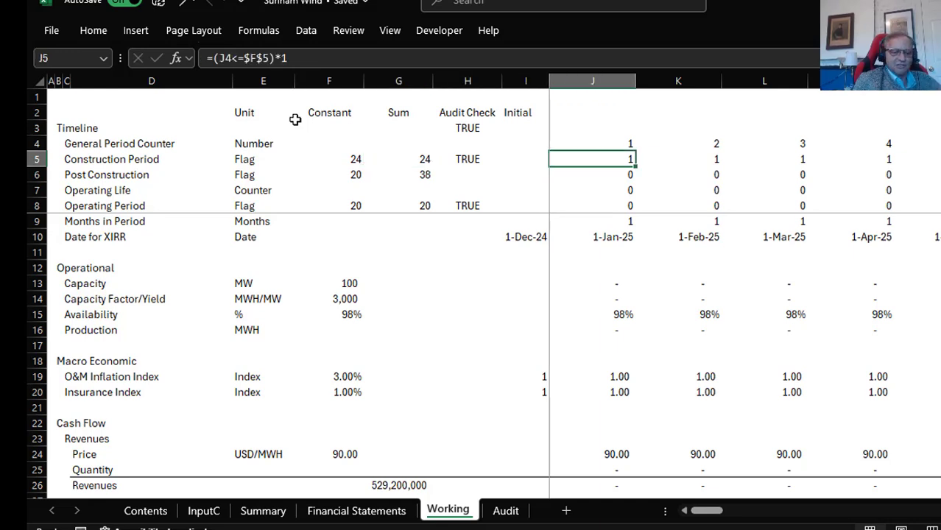
{"action": "key", "text": "Down"}
{"action": "type", "text": "=(NOT(J5))*1"}
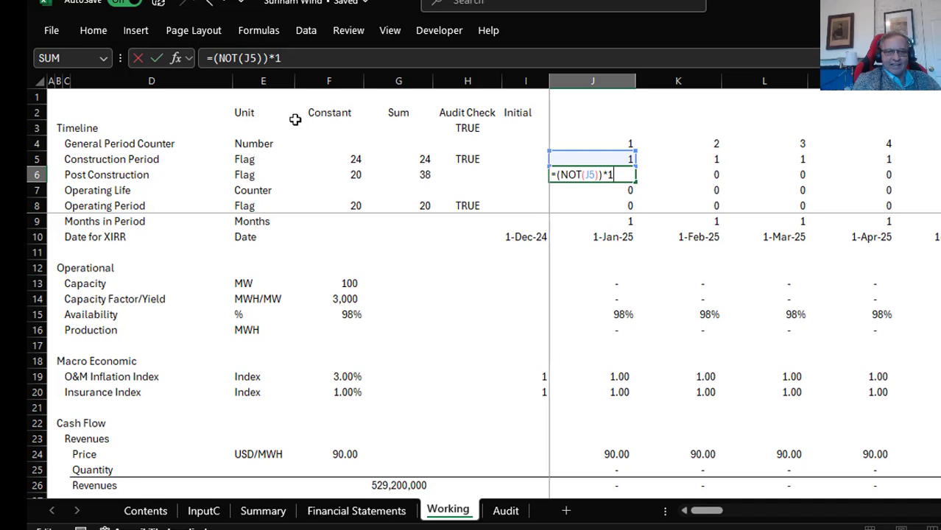
{"action": "key", "text": "Return"}
{"action": "key", "text": "Up"}
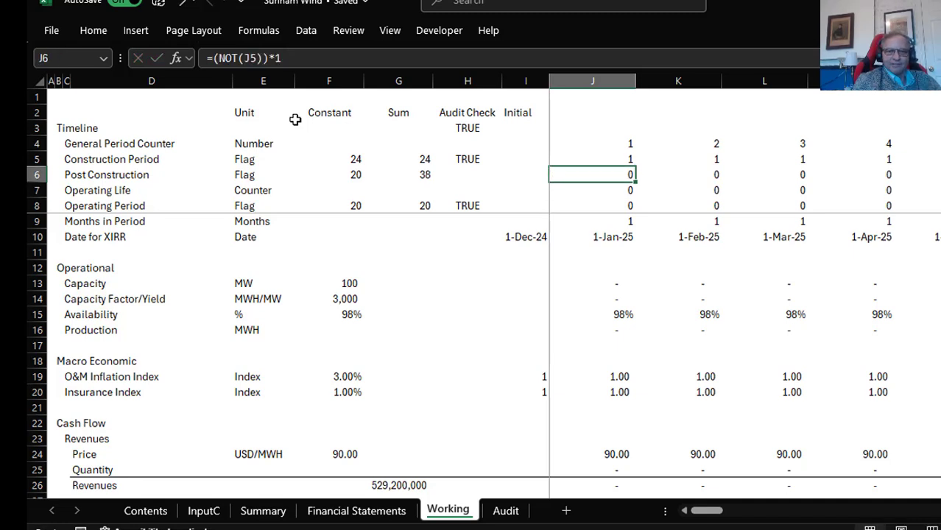
{"action": "key", "text": "F2"}
{"action": "key", "text": "Escape"}
{"action": "type", "text": "=no"}
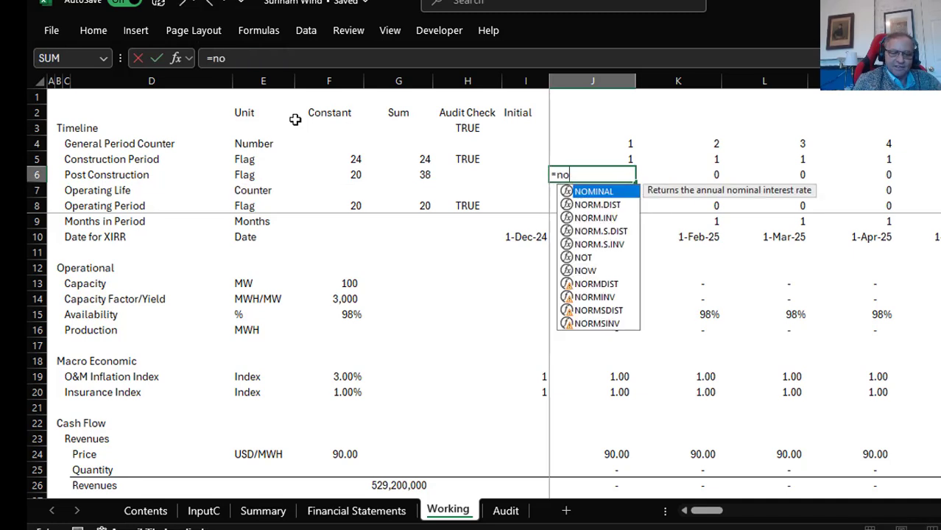
{"action": "type", "text": "t("}
{"action": "key", "text": "Page_Down"}
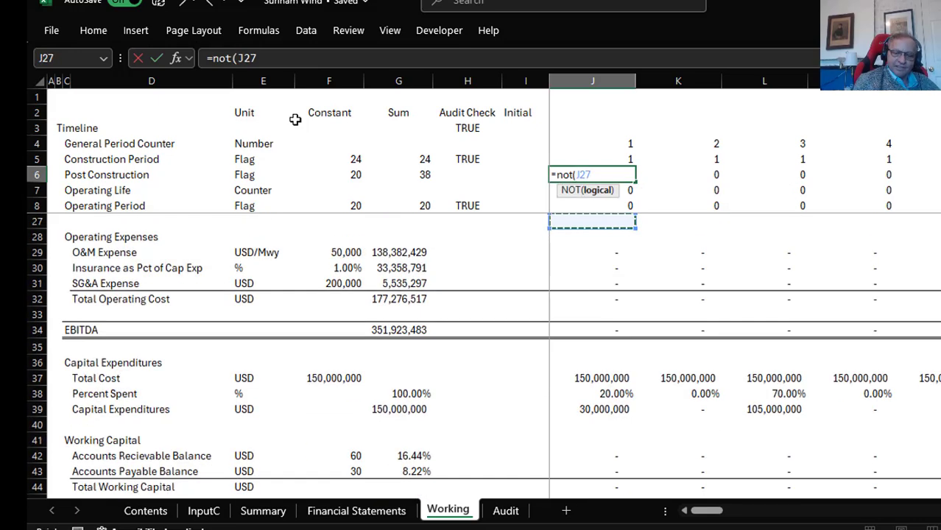
{"action": "key", "text": "Up"}
{"action": "key", "text": "Up"}
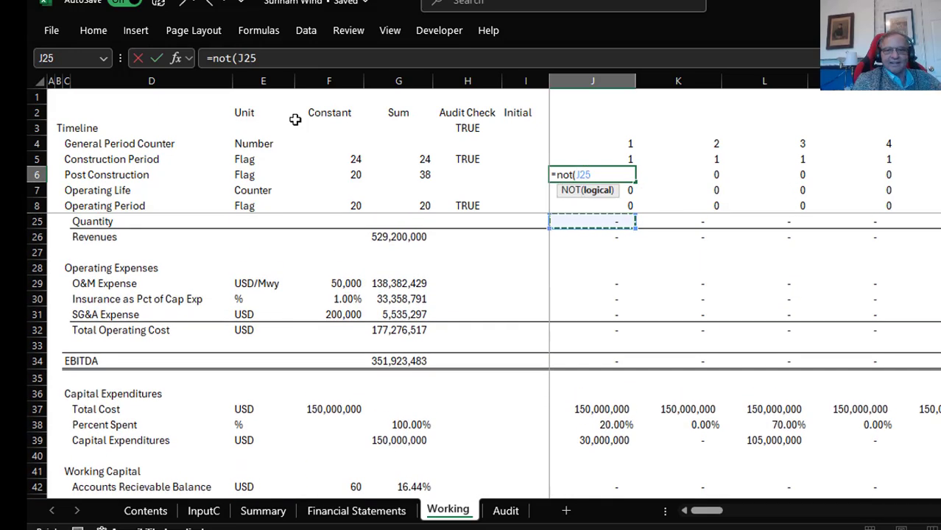
{"action": "key", "text": "Escape"}
Enter the Construction Period flag in J5 as the bare comparison =J4<=$F$5, and undo the entry
{"action": "key", "text": "Up"}
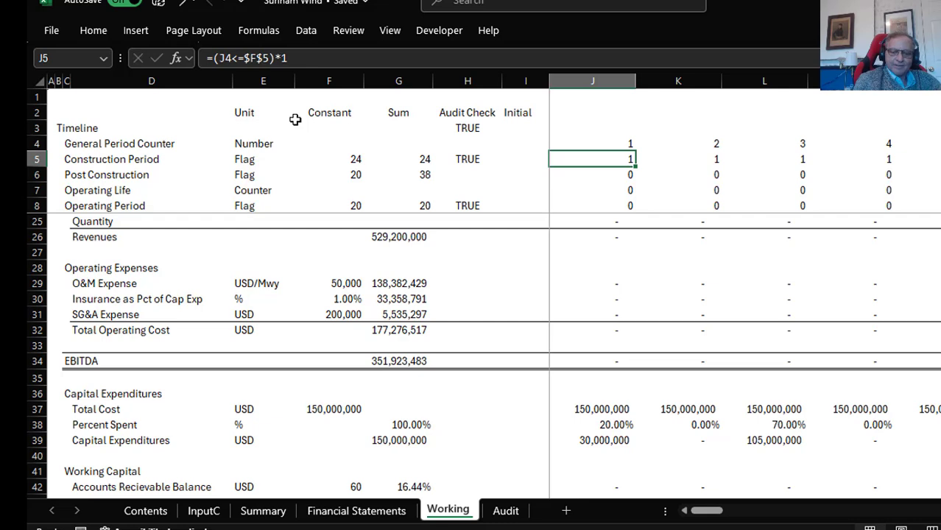
{"action": "type", "text": "="}
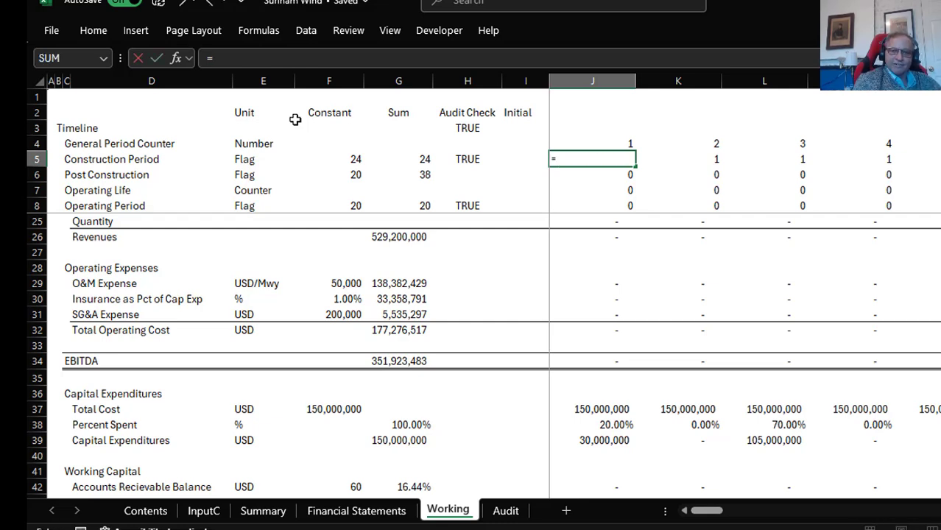
{"action": "key", "text": "Up"}
{"action": "type", "text": "<"}
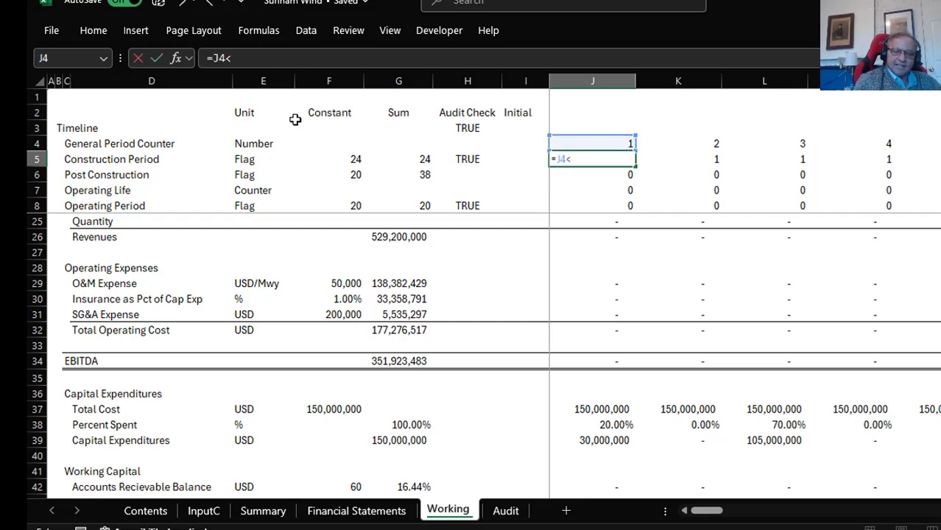
{"action": "type", "text": "="}
{"action": "key", "text": "Left"}
{"action": "key", "text": "Left"}
{"action": "key", "text": "Left"}
{"action": "key", "text": "Left"}
{"action": "key", "text": "F5"}
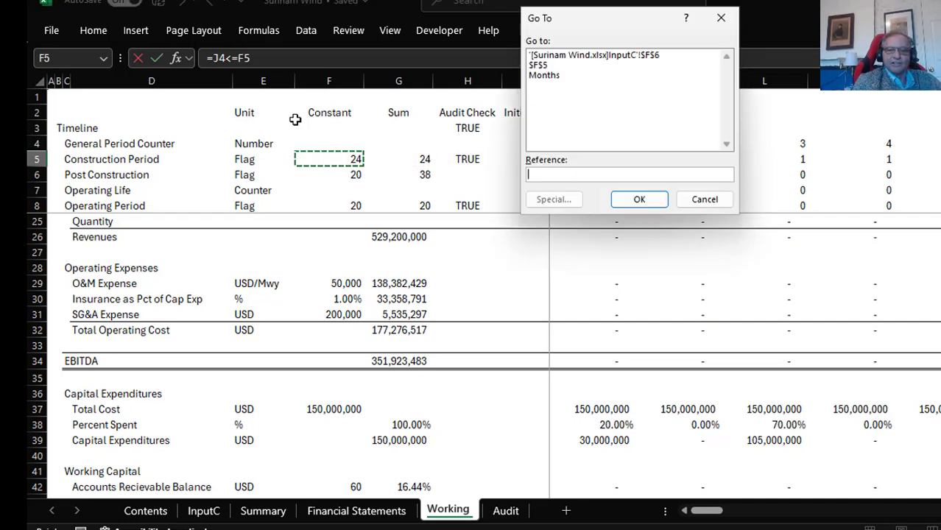
{"action": "key", "text": "Escape"}
{"action": "key", "text": "F4"}
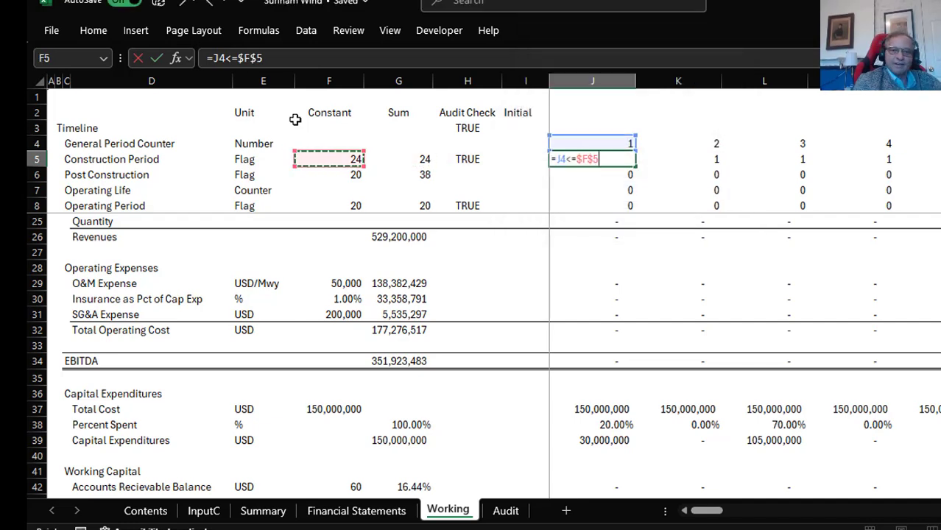
{"action": "key", "text": "Return"}
{"action": "key", "text": "Up"}
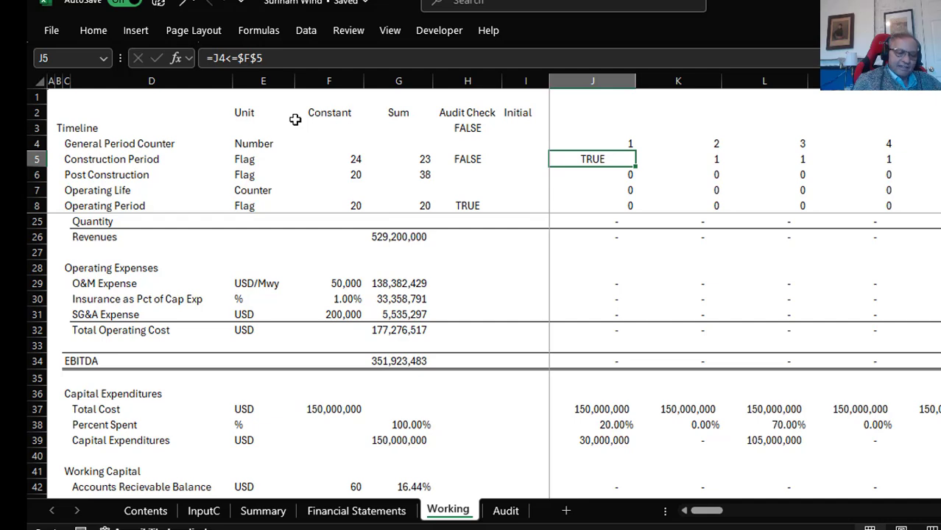
{"action": "key", "text": "ctrl+z"}
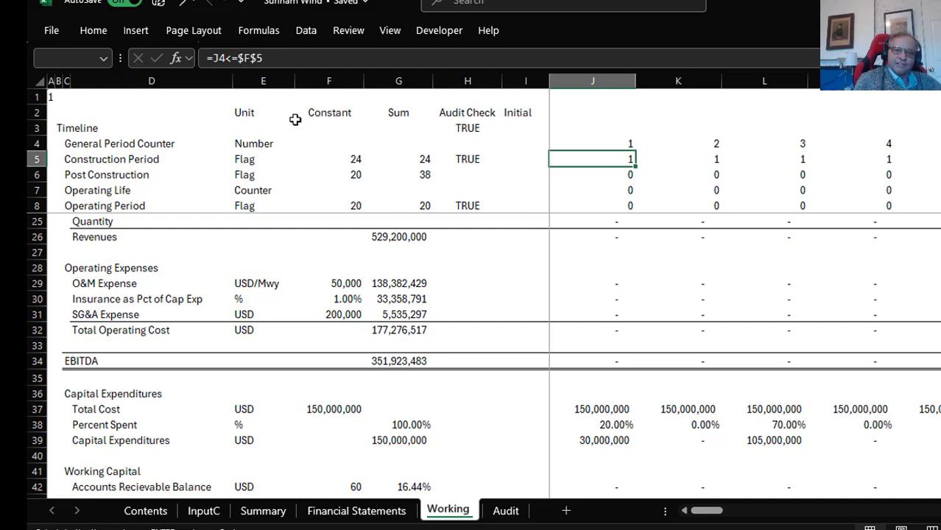
Clear the Construction Period flag in J5 and re-enter it as a comparison of period counter J4 with the constant $F$5
{"action": "key", "text": "Delete"}
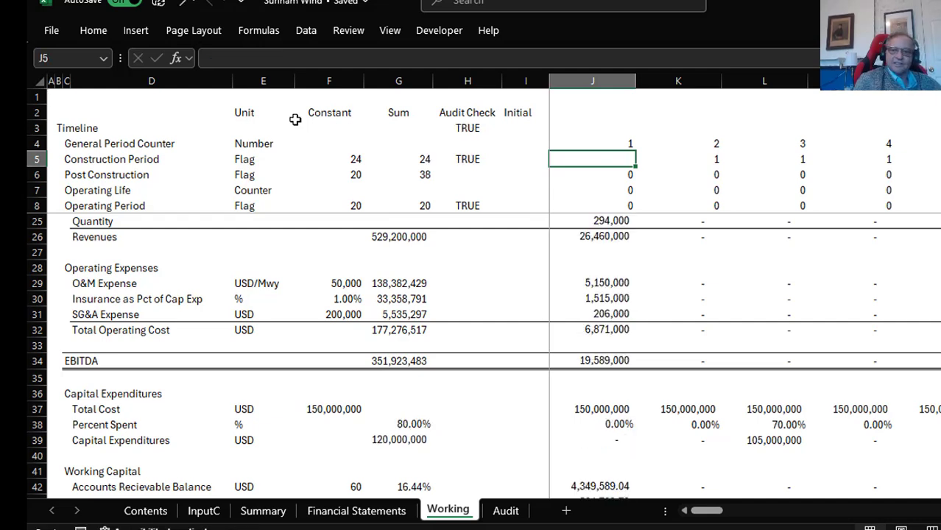
{"action": "key", "text": "Left"}
{"action": "key", "text": "Right"}
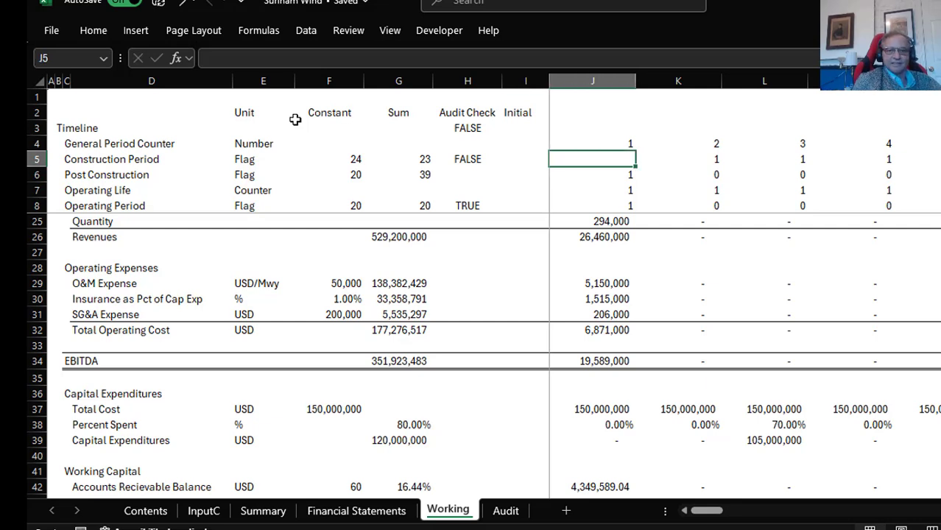
{"action": "type", "text": "="}
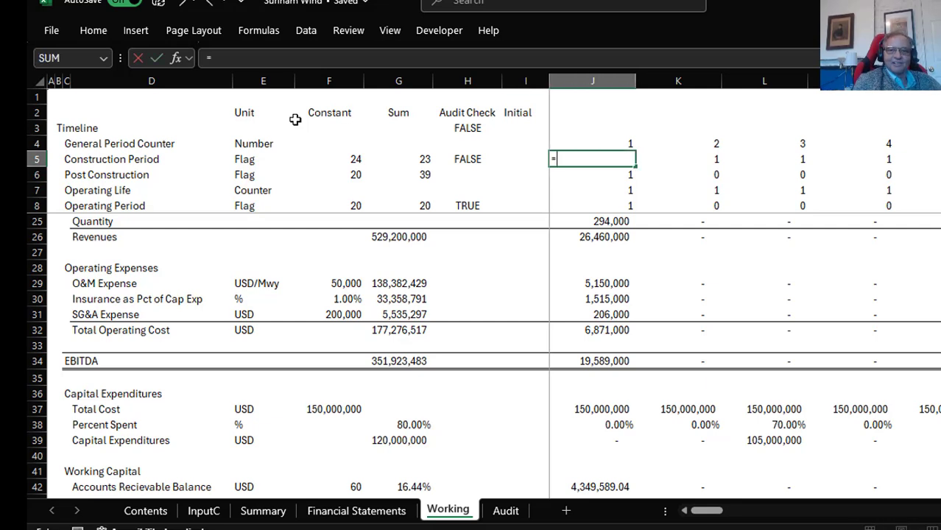
{"action": "key", "text": "Up"}
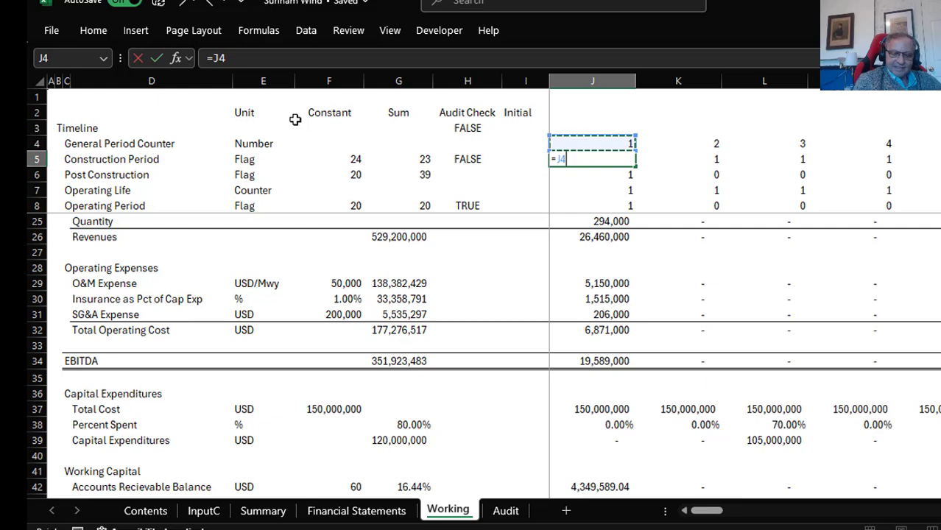
{"action": "type", "text": "<="}
{"action": "key", "text": "Left"}
{"action": "key", "text": "Left"}
{"action": "key", "text": "Left"}
{"action": "key", "text": "Left"}
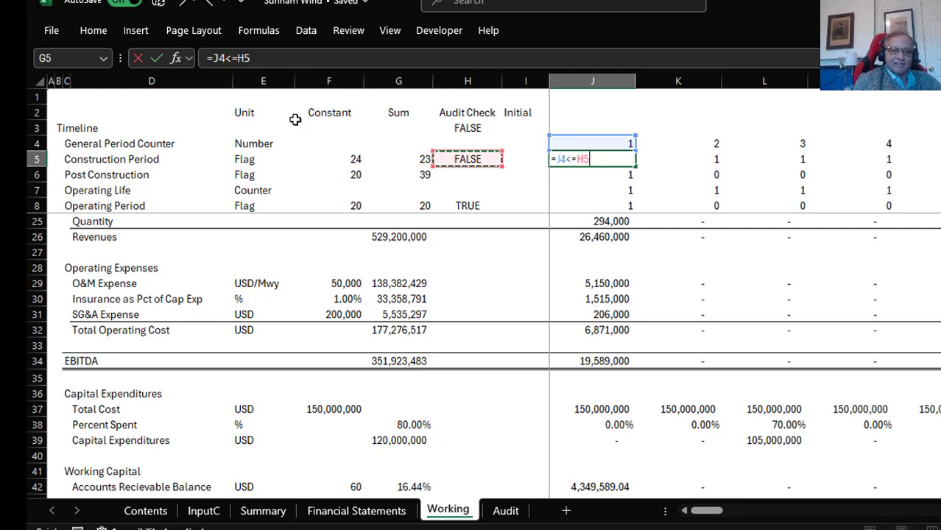
{"action": "key", "text": "F4"}
{"action": "key", "text": "Return"}
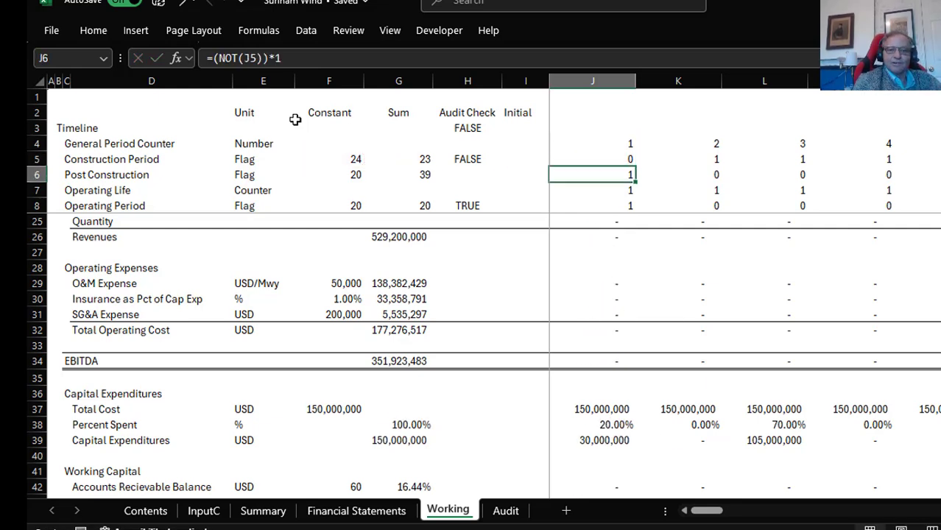
{"action": "key", "text": "Up"}
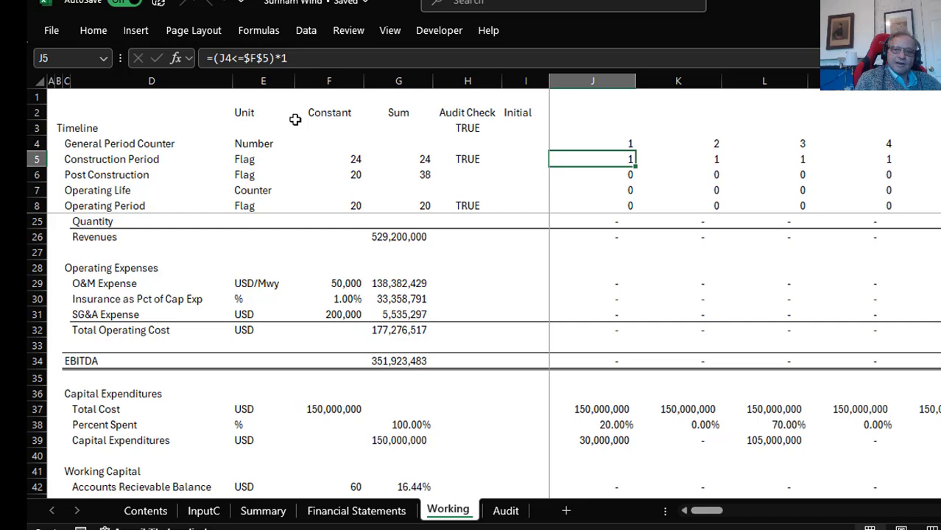
Examine the Construction Period flags along row 5 across the timeline, focusing on the changeover from construction to operation
{"action": "key", "text": "ctrl+shift+Right"}
{"action": "key", "text": "Right"}
{"action": "key", "text": "Right"}
{"action": "key", "text": "Right"}
{"action": "key", "text": "Right"}
{"action": "key", "text": "Right"}
{"action": "key", "text": "Right"}
{"action": "key", "text": "Right"}
{"action": "key", "text": "Right"}
{"action": "key", "text": "Right"}
{"action": "key", "text": "Right"}
{"action": "key", "text": "Right"}
{"action": "key", "text": "Right"}
{"action": "key", "text": "Right"}
{"action": "key", "text": "Right"}
{"action": "key", "text": "Right"}
{"action": "key", "text": "Right"}
{"action": "key", "text": "Right"}
{"action": "key", "text": "Right"}
{"action": "key", "text": "Right"}
{"action": "key", "text": "Right"}
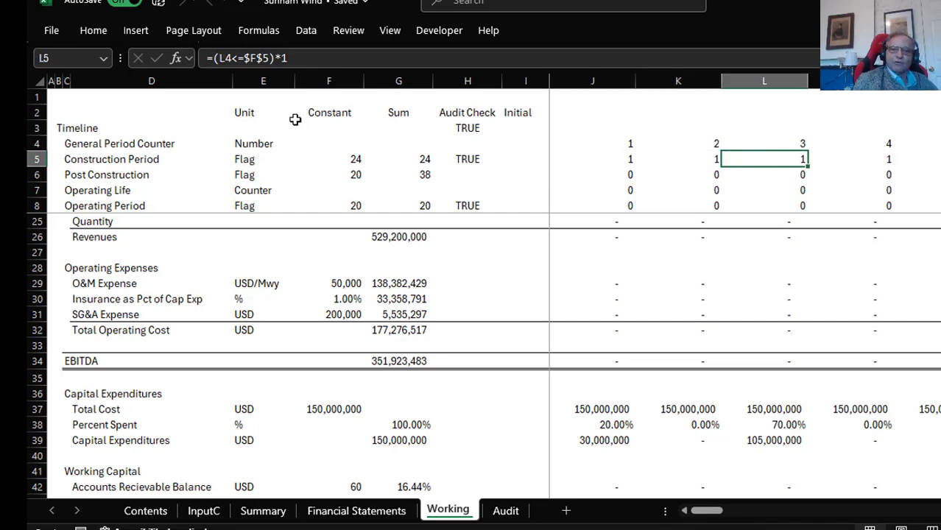
{"action": "key", "text": "Right"}
{"action": "key", "text": "Right"}
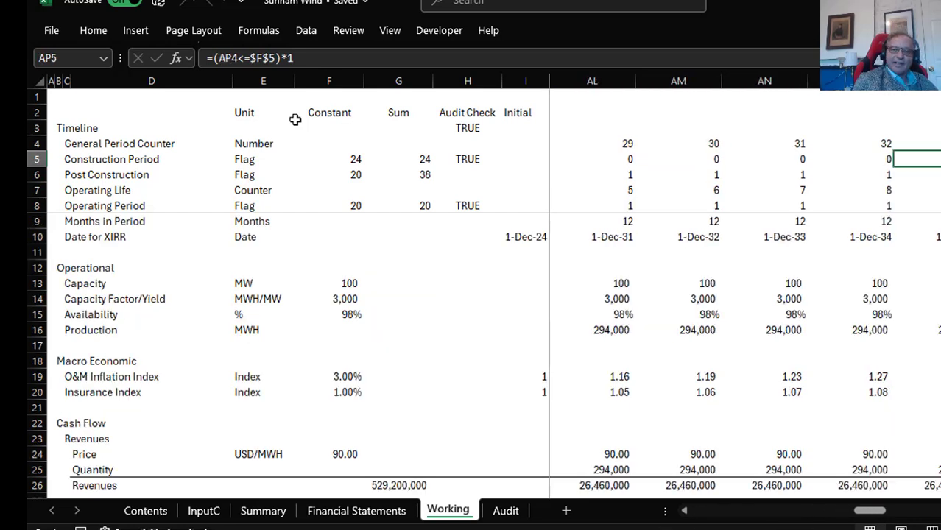
{"action": "key", "text": "Left"}
{"action": "key", "text": "Left"}
{"action": "key", "text": "Left"}
{"action": "key", "text": "Left"}
{"action": "key", "text": "Left"}
{"action": "key", "text": "Left"}
{"action": "key", "text": "Left"}
{"action": "key", "text": "Left"}
{"action": "key", "text": "Left"}
{"action": "key", "text": "Left"}
{"action": "key", "text": "Left"}
{"action": "key", "text": "Right"}
{"action": "key", "text": "Right"}
{"action": "key", "text": "Left"}
{"action": "key", "text": "Left"}
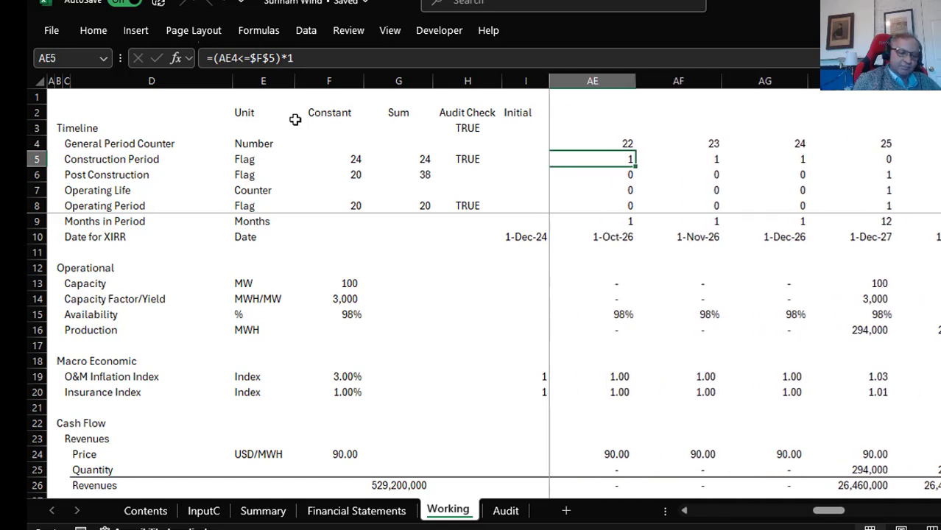
Inspect the Construction Period's constant in F5 and its sum formula in G5
{"action": "key", "text": "ctrl+Left"}
{"action": "key", "text": "Left"}
{"action": "key", "text": "Left"}
{"action": "key", "text": "Left"}
{"action": "key", "text": "Left"}
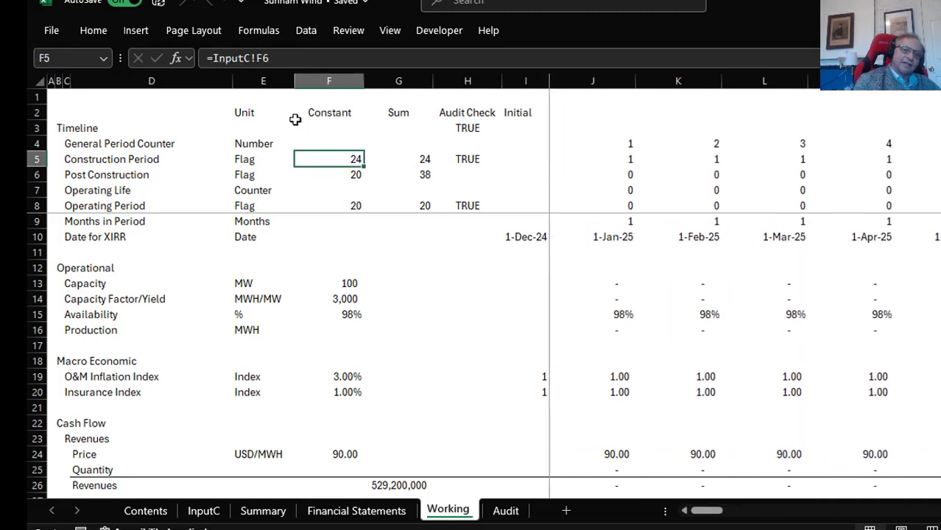
{"action": "key", "text": "Right"}
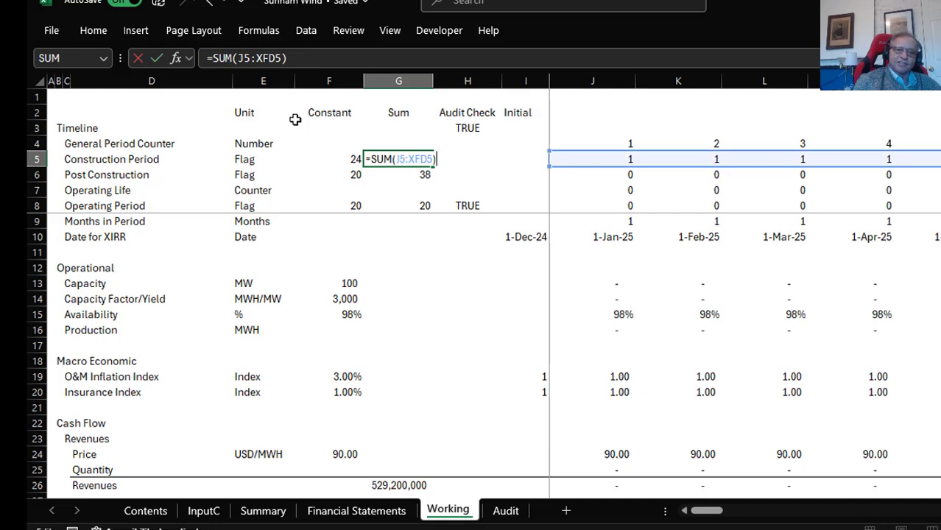
{"action": "key", "text": "Escape"}
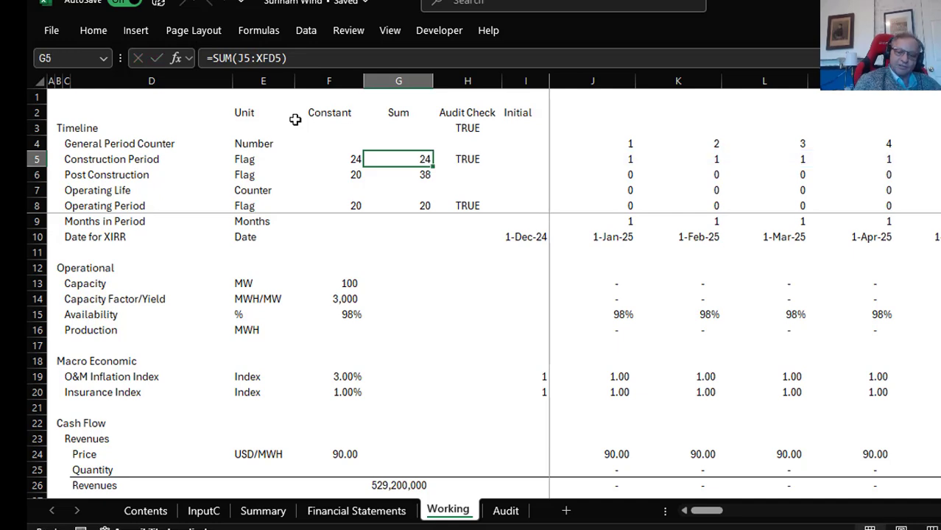
Test the Construction Period check by clearing the sum in G5, undo the deletion, and inspect the audit check formula in H5
{"action": "key", "text": "Delete"}
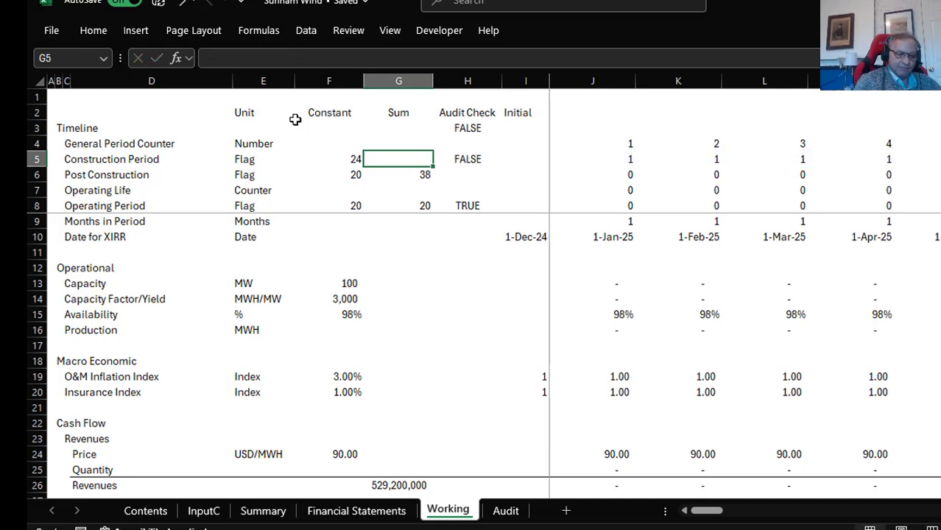
{"action": "key", "text": "ctrl+z"}
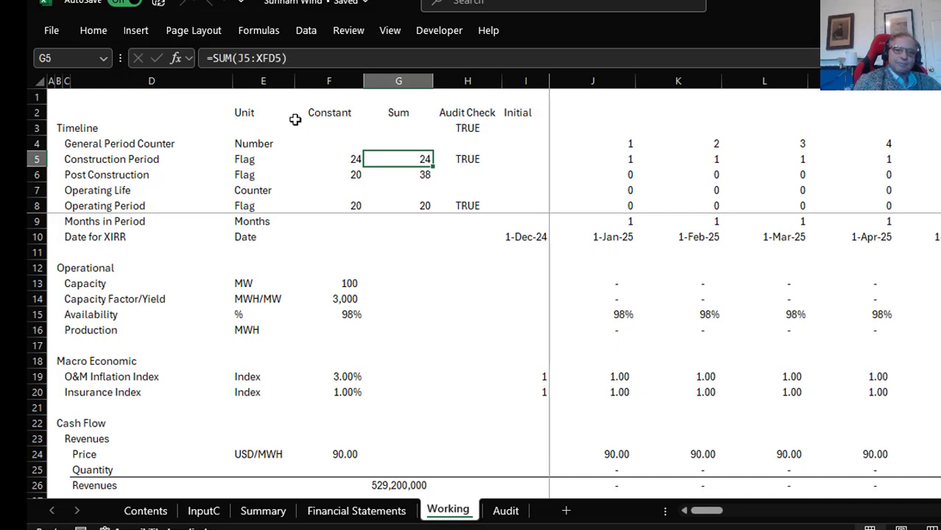
{"action": "key", "text": "Right"}
{"action": "key", "text": "F2"}
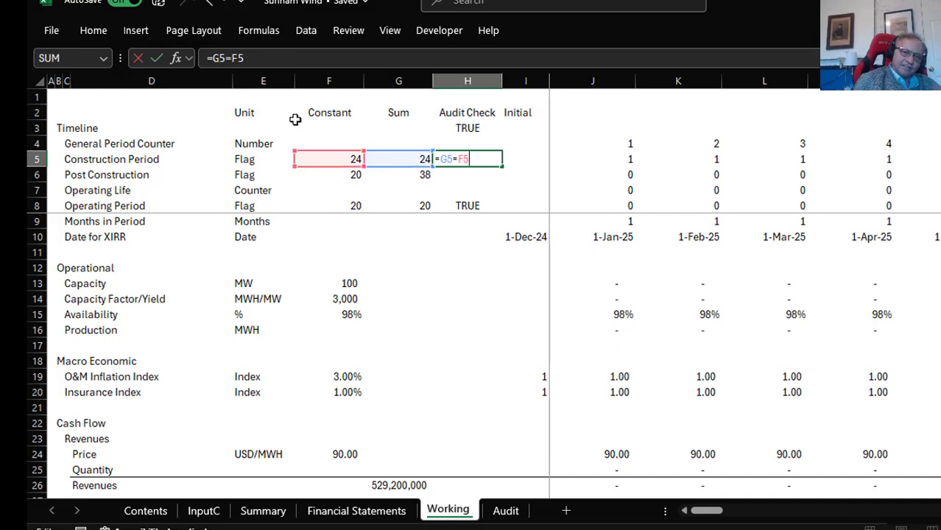
{"action": "key", "text": "Return"}
{"action": "key", "text": "Up"}
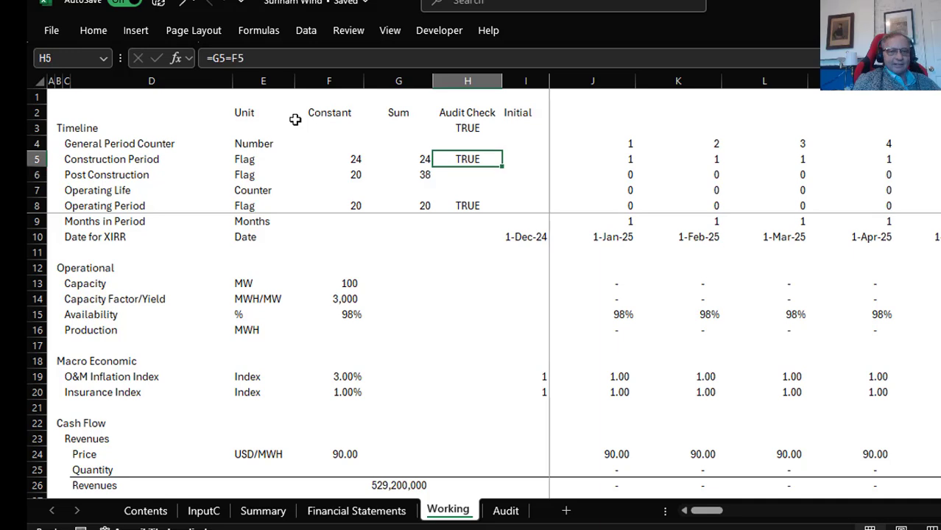
Review the Construction Period and Operating Period check cells on the Audit sheet
{"action": "left_click", "coordinate": [508, 513]}
{"action": "left_click", "coordinate": [132, 129]}
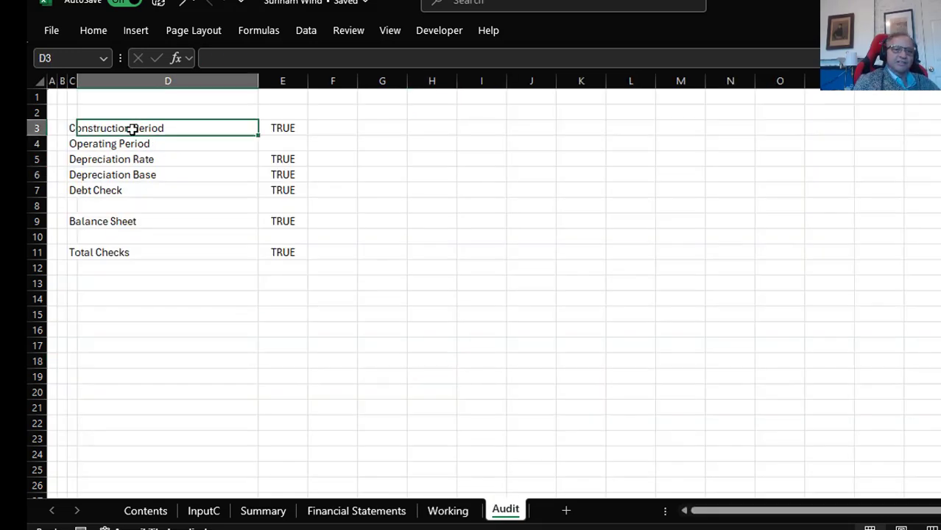
{"action": "key", "text": "Right"}
{"action": "key", "text": "Down"}
{"action": "key", "text": "Up"}
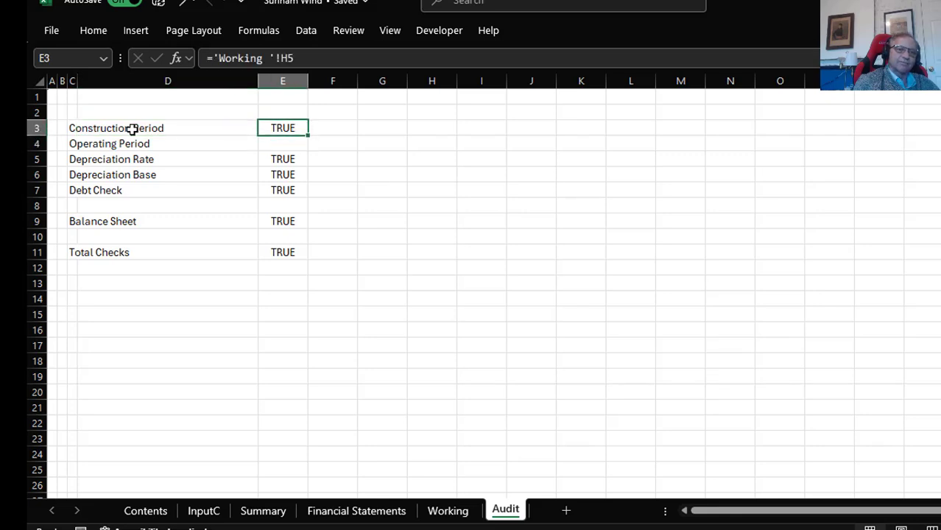
{"action": "key", "text": "Down"}
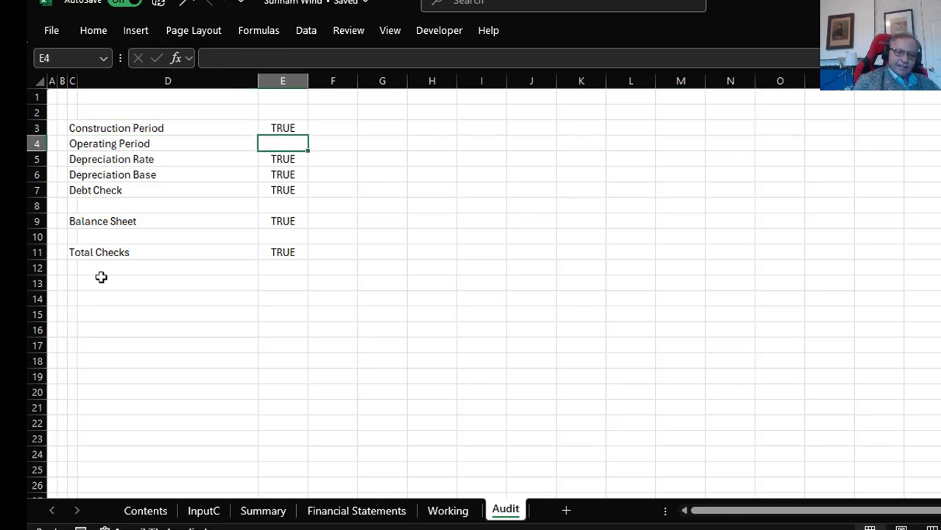
Inspect the Post Construction flag formula in J6 on the Working sheet
{"action": "left_click", "coordinate": [447, 512]}
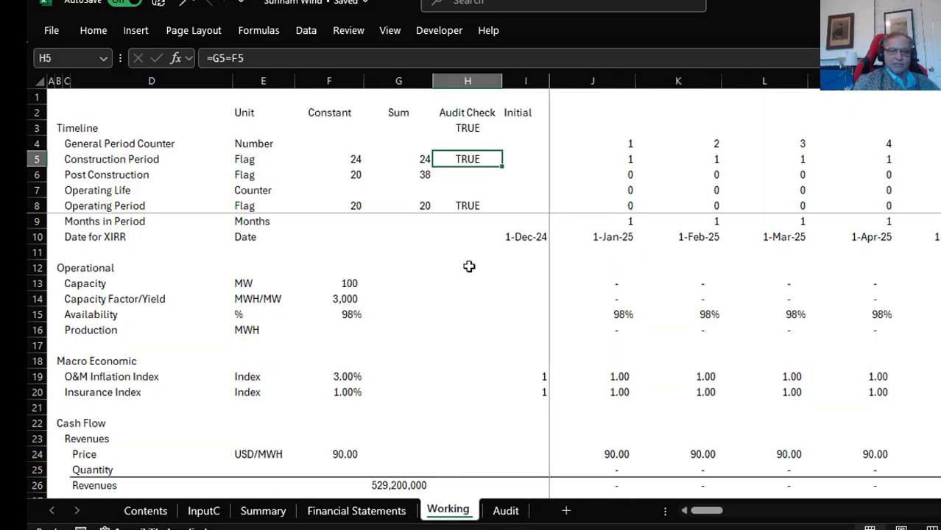
{"action": "key", "text": "Down"}
{"action": "key", "text": "Right"}
{"action": "key", "text": "Right"}
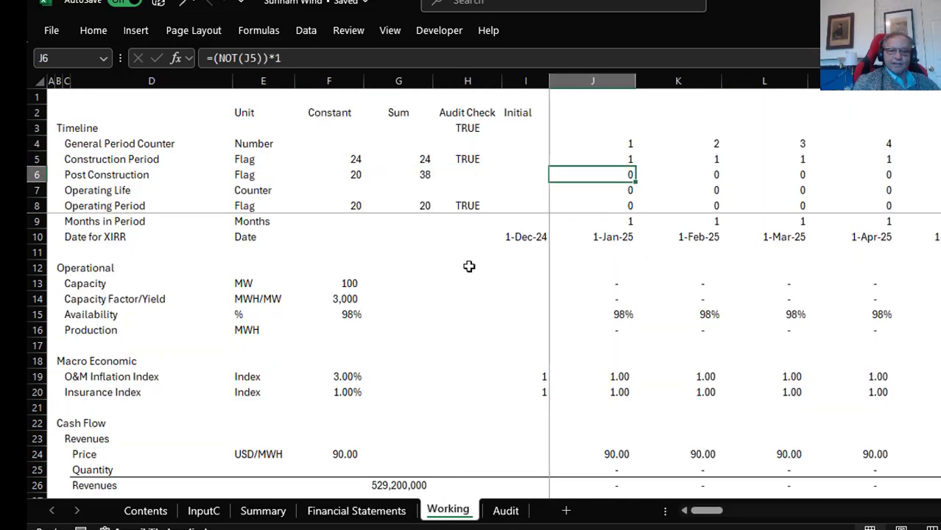
{"action": "key", "text": "F2"}
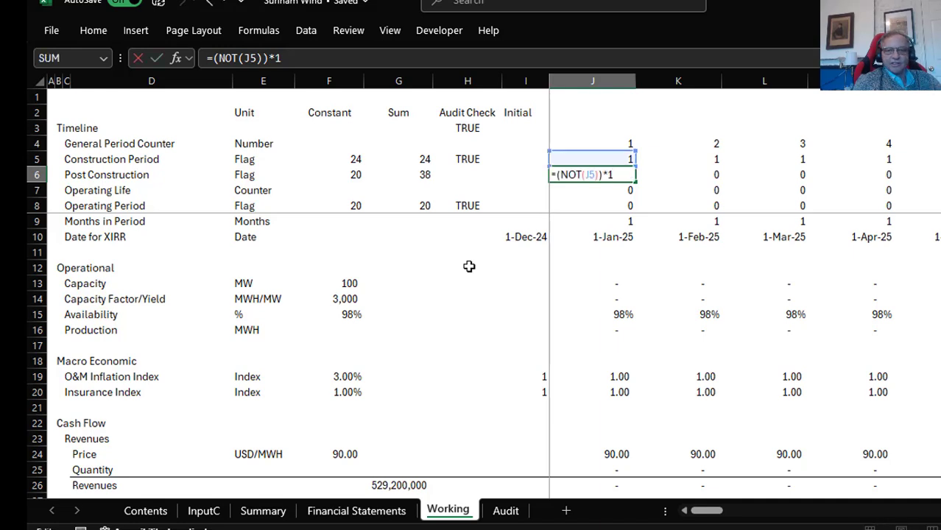
{"action": "key", "text": "Escape"}
Enter the Post Construction flag in J6 as the bare formula =NOT(J5), and undo the entry
{"action": "type", "text": "=n"}
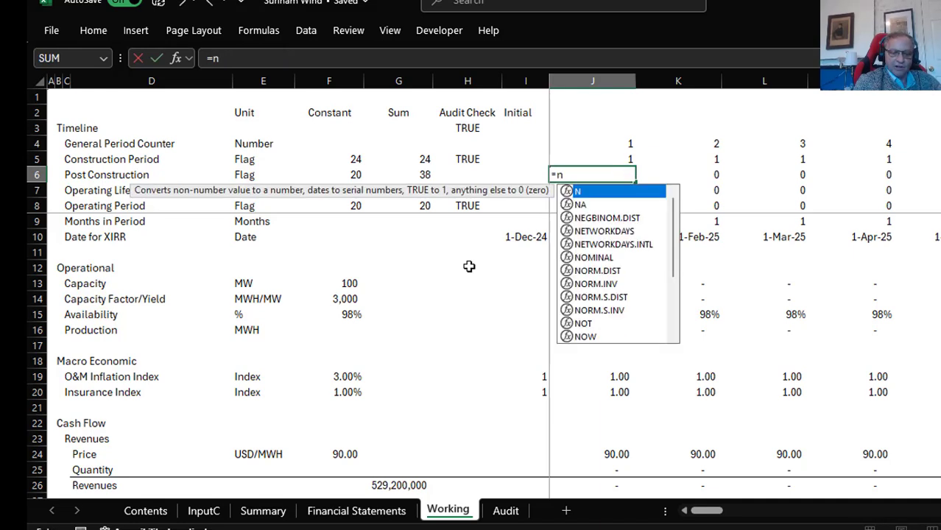
{"action": "type", "text": "ot("}
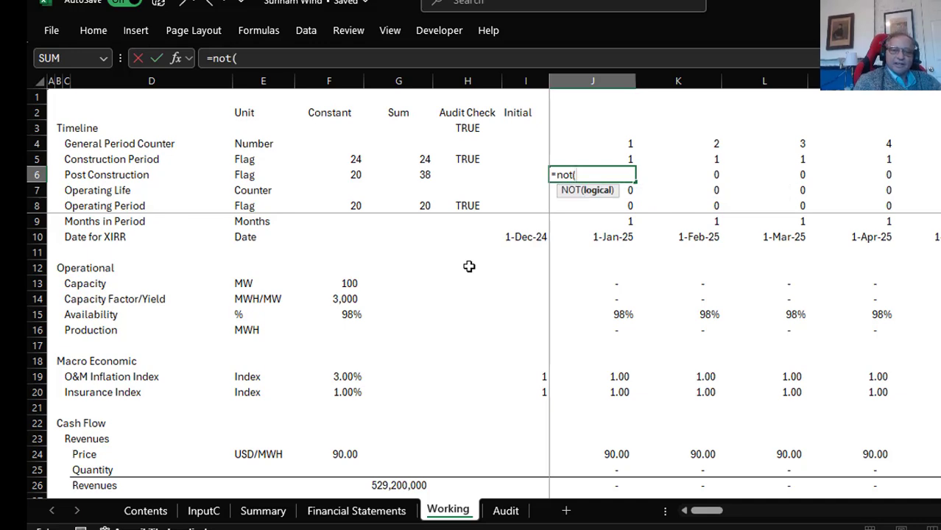
{"action": "key", "text": "Page_Down"}
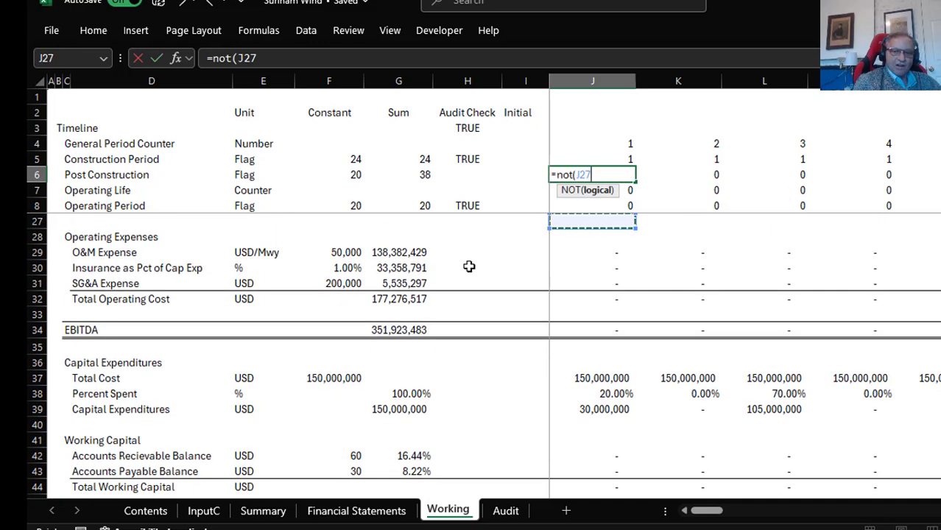
{"action": "key", "text": "Page_Up"}
{"action": "key", "text": "Up"}
{"action": "key", "text": "Up"}
{"action": "key", "text": "Up"}
{"action": "key", "text": "Up"}
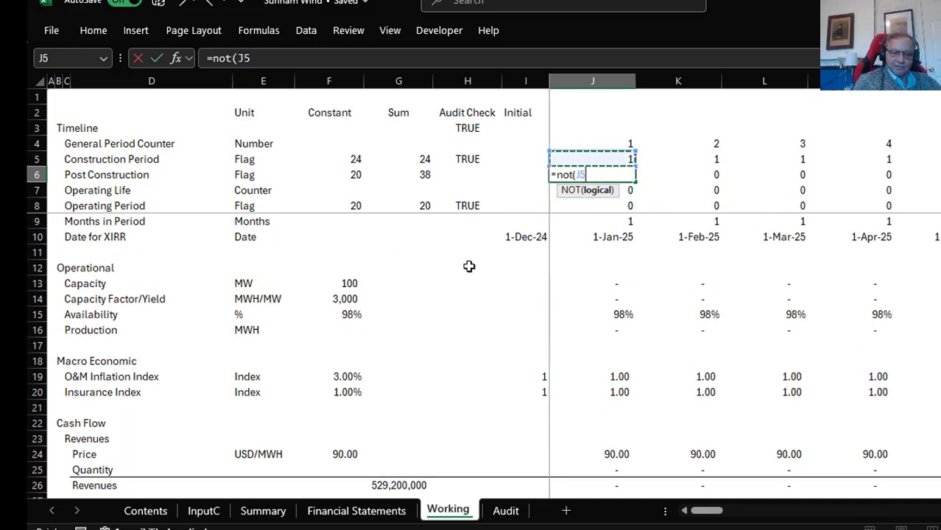
{"action": "key", "text": "Return"}
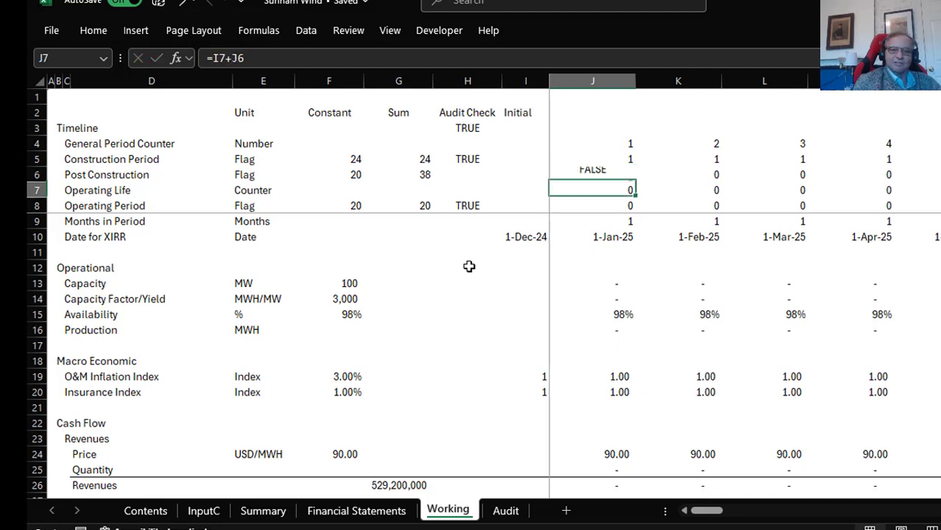
{"action": "key", "text": "Up"}
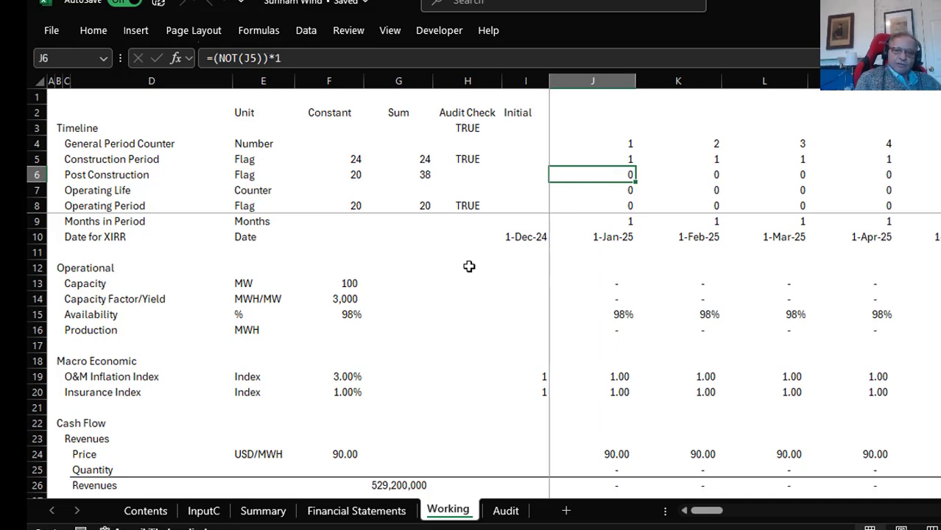
Select the Post Construction flags in row 6 across the timeline and return to J6
{"action": "key", "text": "ctrl+shift+Right"}
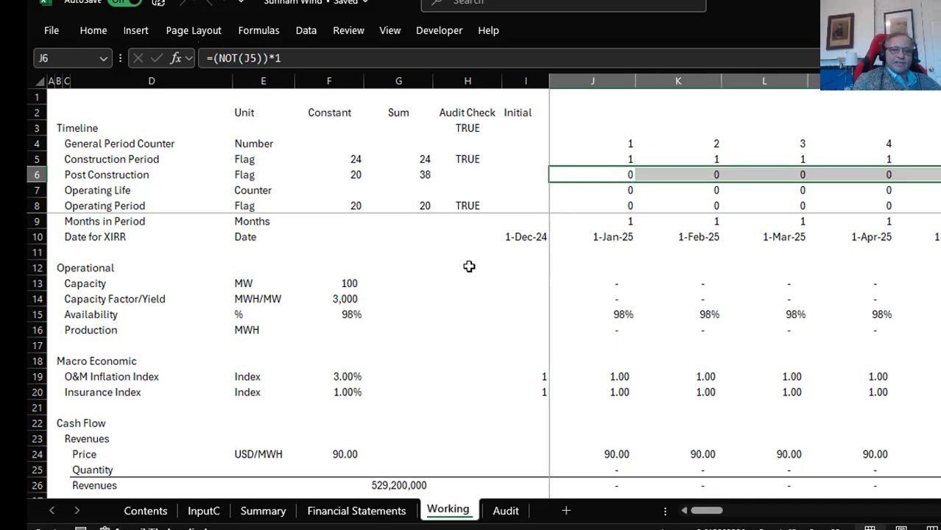
{"action": "key", "text": "Left"}
{"action": "key", "text": "Left"}
{"action": "key", "text": "Right"}
{"action": "key", "text": "Right"}
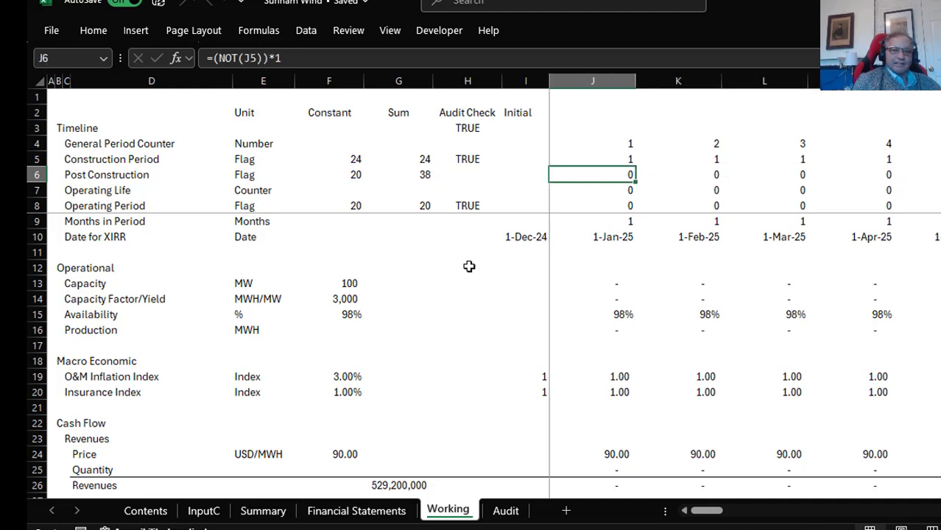
Enter the Operating Life counter formula =I7+J6 in J7 and select the counter row across the timeline
{"action": "key", "text": "Left"}
{"action": "key", "text": "Left"}
{"action": "key", "text": "Left"}
{"action": "key", "text": "Down"}
{"action": "key", "text": "Left"}
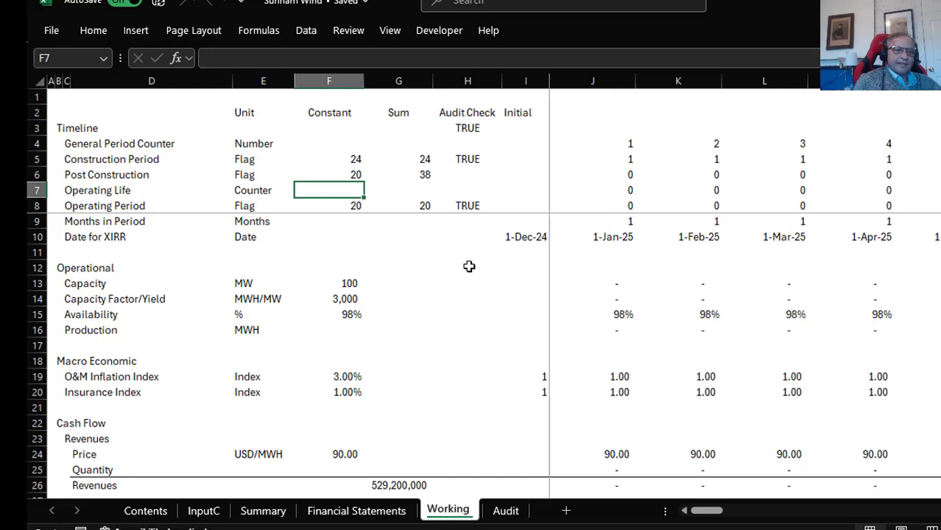
{"action": "key", "text": "Right"}
{"action": "key", "text": "Right"}
{"action": "key", "text": "Right"}
{"action": "key", "text": "Right"}
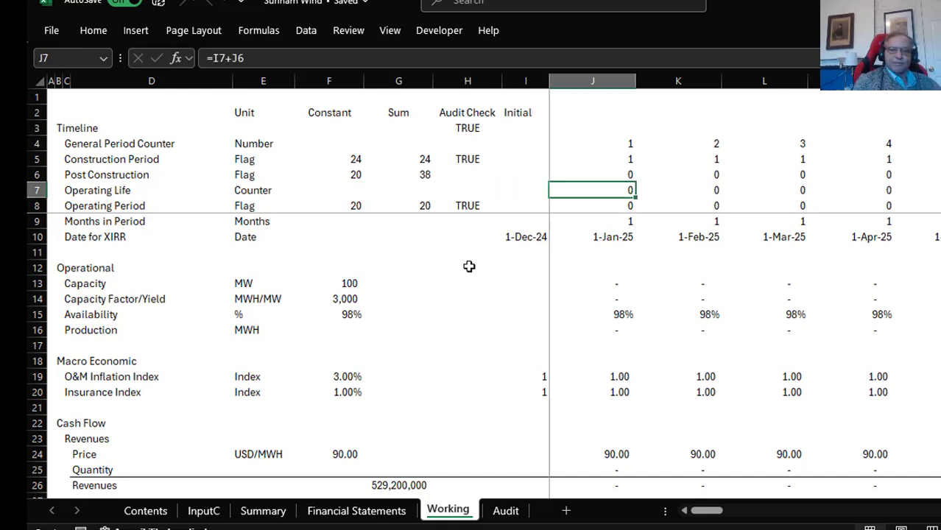
{"action": "type", "text": "="}
{"action": "key", "text": "Left"}
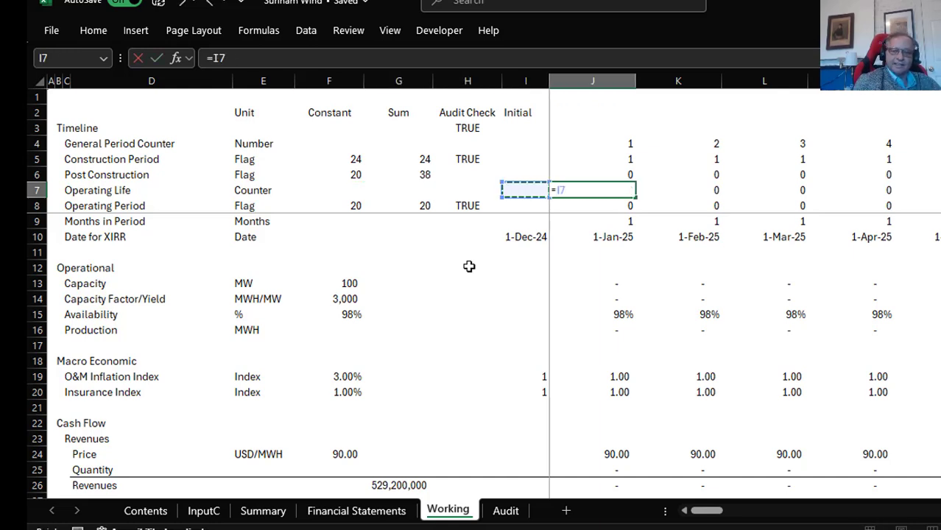
{"action": "type", "text": "+"}
{"action": "key", "text": "Up"}
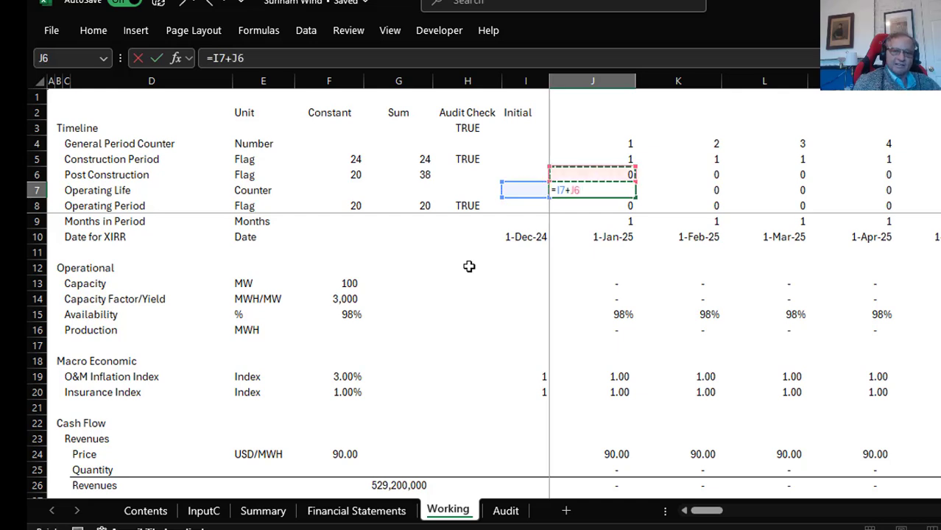
{"action": "key", "text": "Return"}
{"action": "key", "text": "Up"}
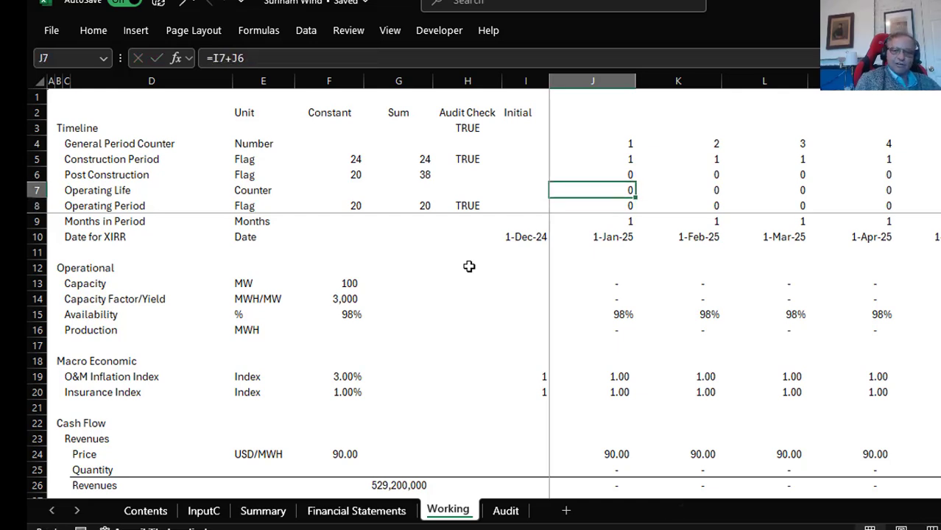
{"action": "key", "text": "ctrl+shift+Right"}
{"action": "key", "text": "Left"}
{"action": "key", "text": "Down"}
{"action": "key", "text": "Right"}
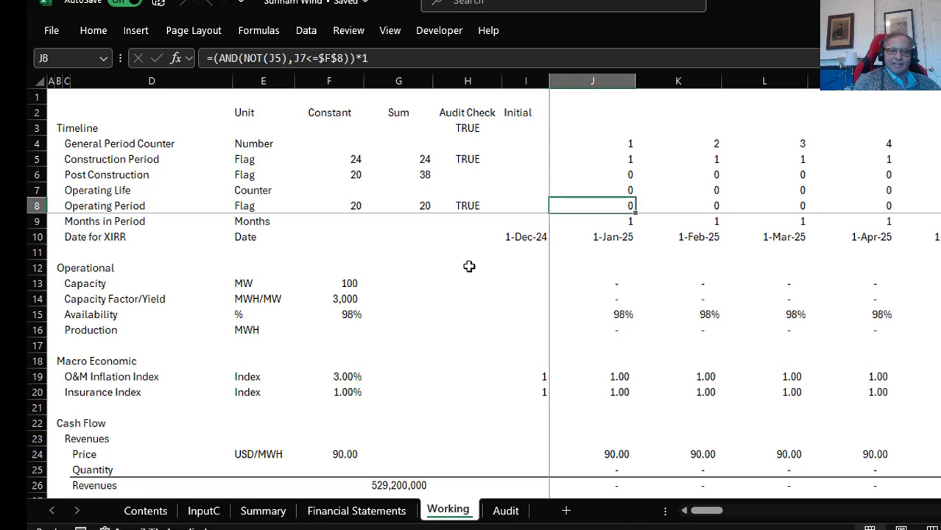
{"action": "type", "text": "="}
{"action": "key", "text": "Up"}
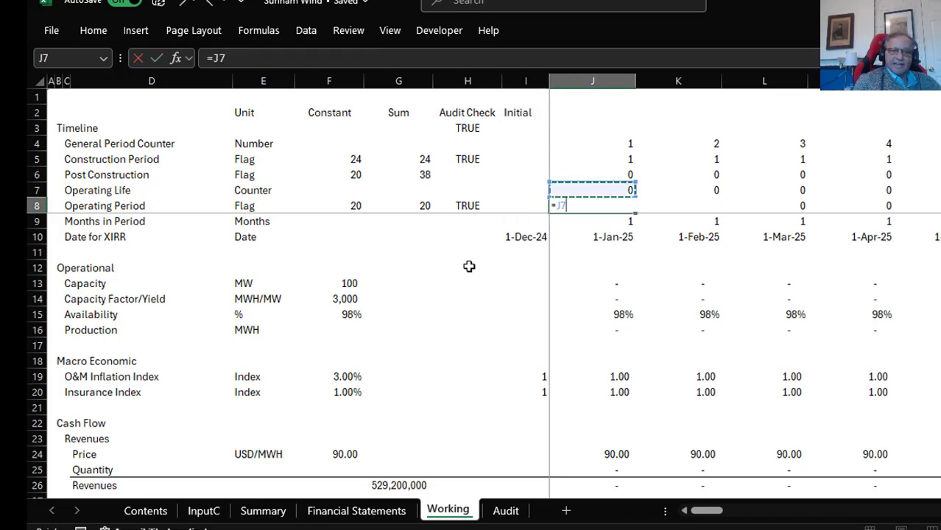
{"action": "key", "text": "Escape"}
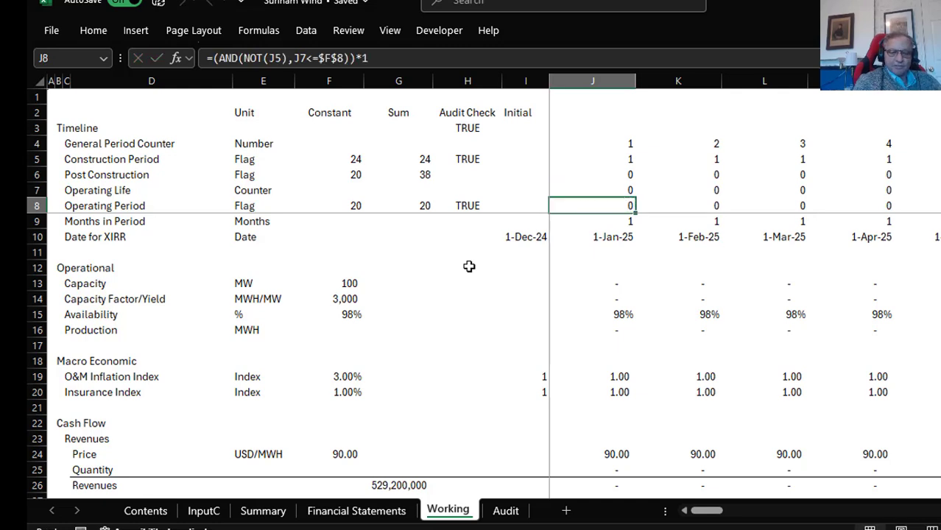
Begin a new Operating Period flag formula in J8 with AND, using the Post Construction flag J6 as the first condition
{"action": "type", "text": "=and("}
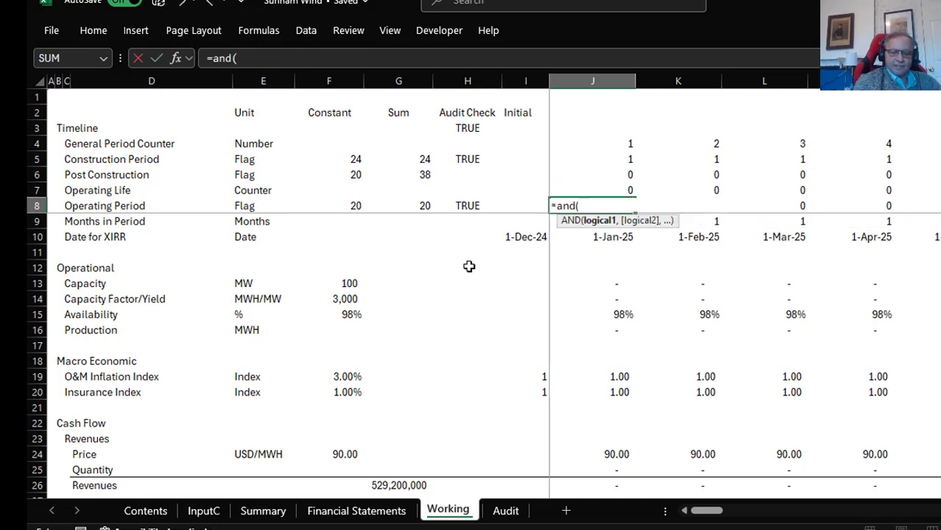
{"action": "type", "text": "not("}
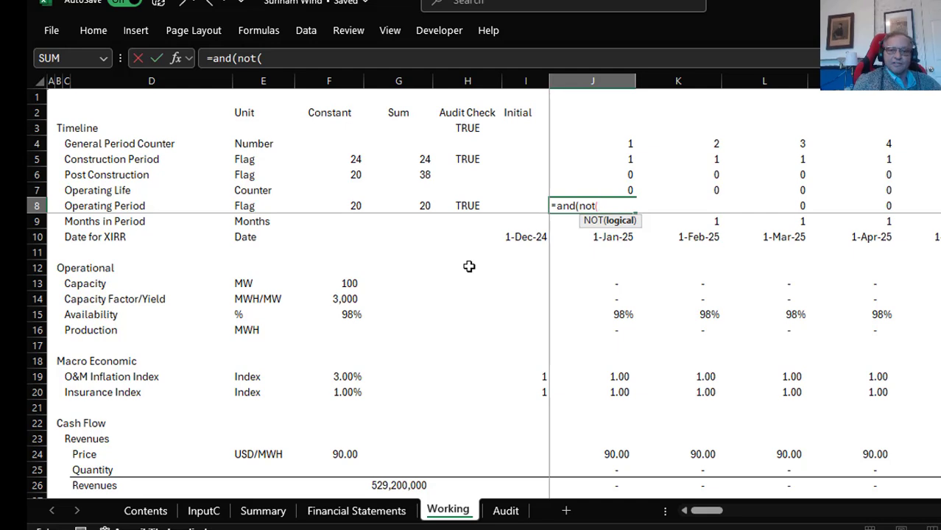
{"action": "key", "text": "BackSpace"}
{"action": "key", "text": "BackSpace"}
{"action": "key", "text": "BackSpace"}
{"action": "key", "text": "BackSpace"}
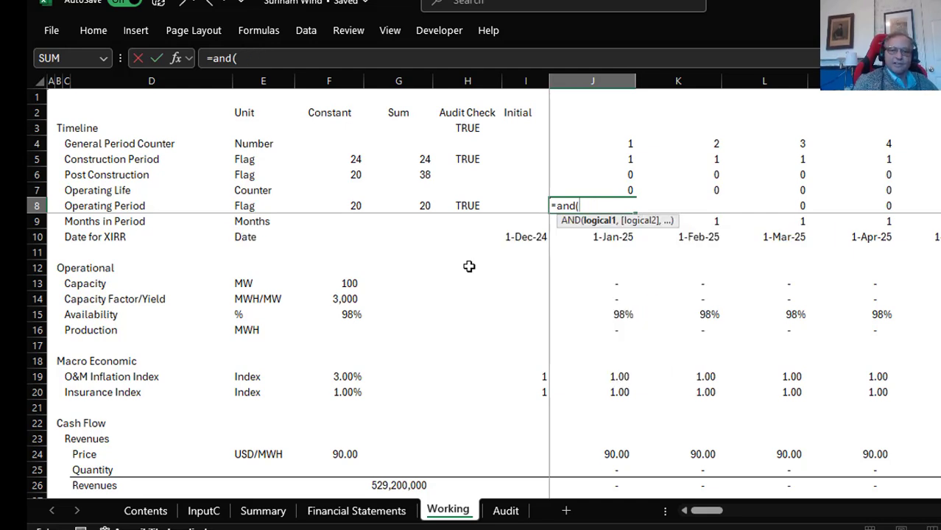
{"action": "key", "text": "Up"}
{"action": "key", "text": "Up"}
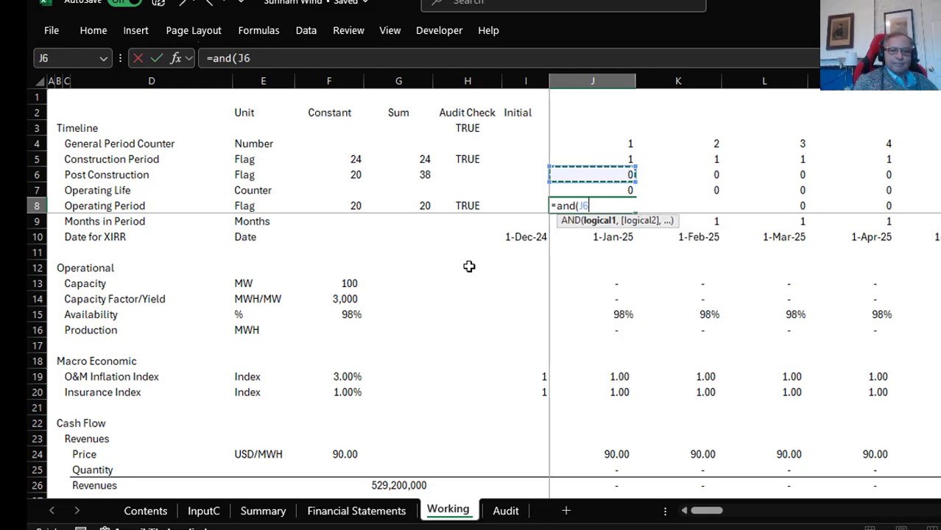
Complete the Operating Period flag with the condition J7<=$F$8 and apply it across row 8 as =(AND(J6,J7<=$F$8))*1
{"action": "type", "text": ","}
{"action": "key", "text": "Up"}
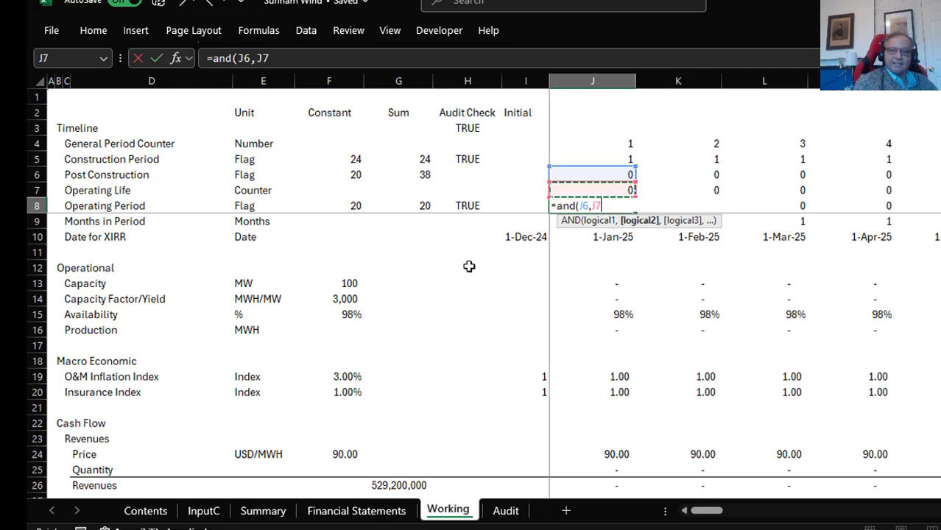
{"action": "key", "text": "Up"}
{"action": "key", "text": "Up"}
{"action": "key", "text": "Up"}
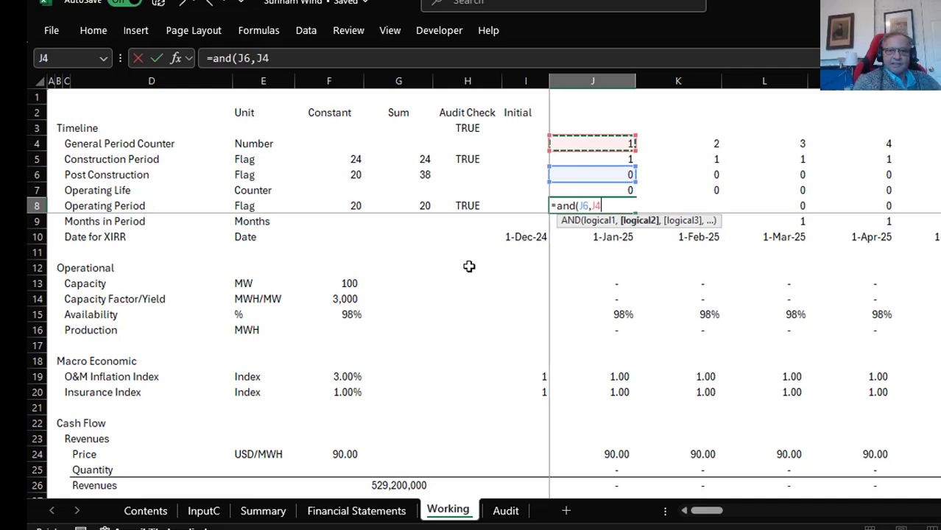
{"action": "key", "text": "Down"}
{"action": "key", "text": "Down"}
{"action": "key", "text": "Down"}
{"action": "type", "text": "<"}
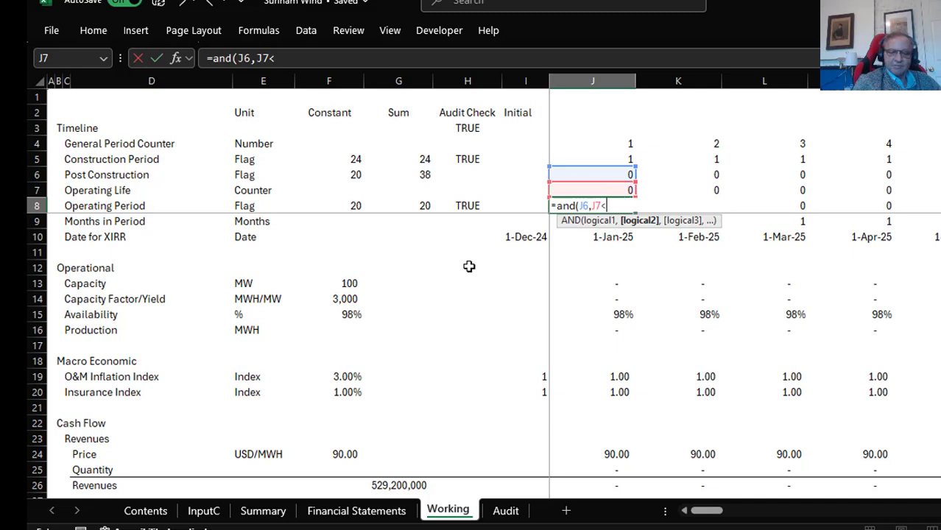
{"action": "type", "text": "="}
{"action": "key", "text": "Left"}
{"action": "key", "text": "Left"}
{"action": "key", "text": "Left"}
{"action": "key", "text": "Left"}
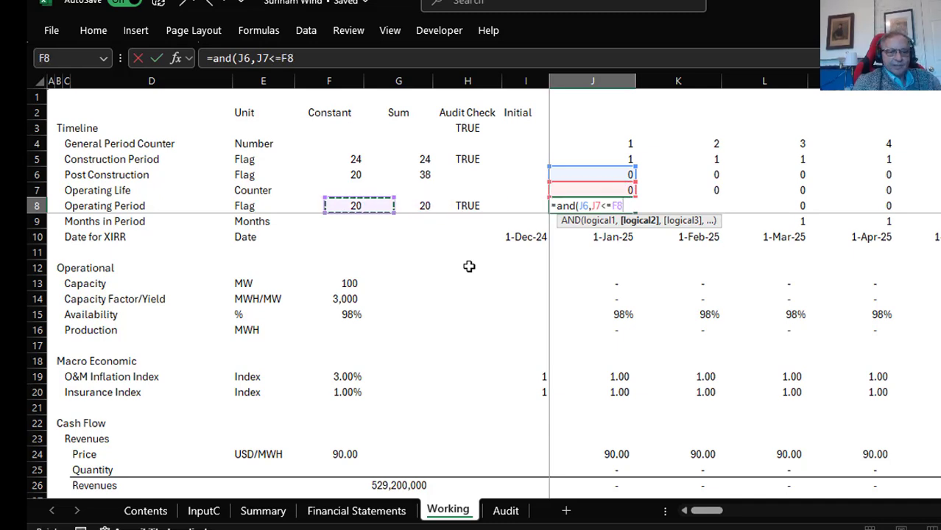
{"action": "key", "text": "F4"}
{"action": "key", "text": "ctrl+Return"}
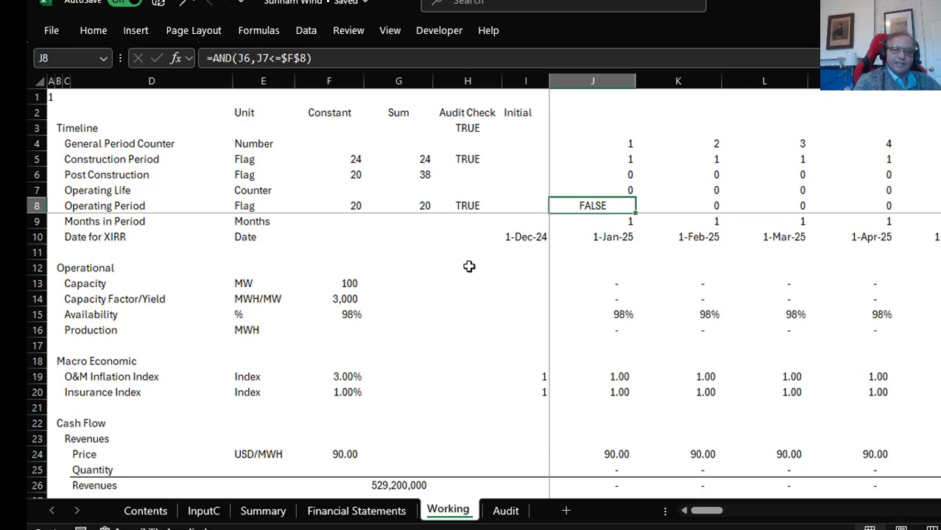
{"action": "key", "text": "ctrl+shift+Right"}
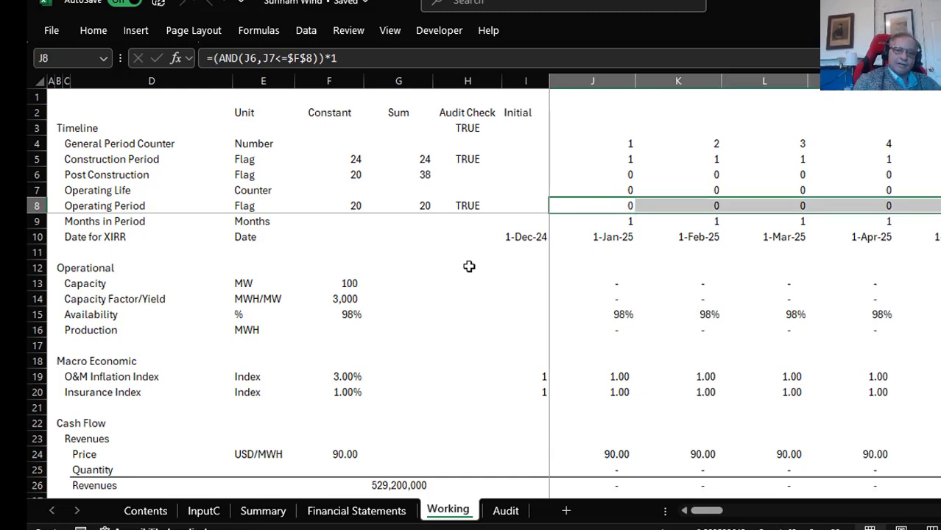
Enter the Operating Period audit check =G8=F8 in H8, comparing the flag sum with the constant
{"action": "key", "text": "Left"}
{"action": "key", "text": "Left"}
{"action": "key", "text": "Left"}
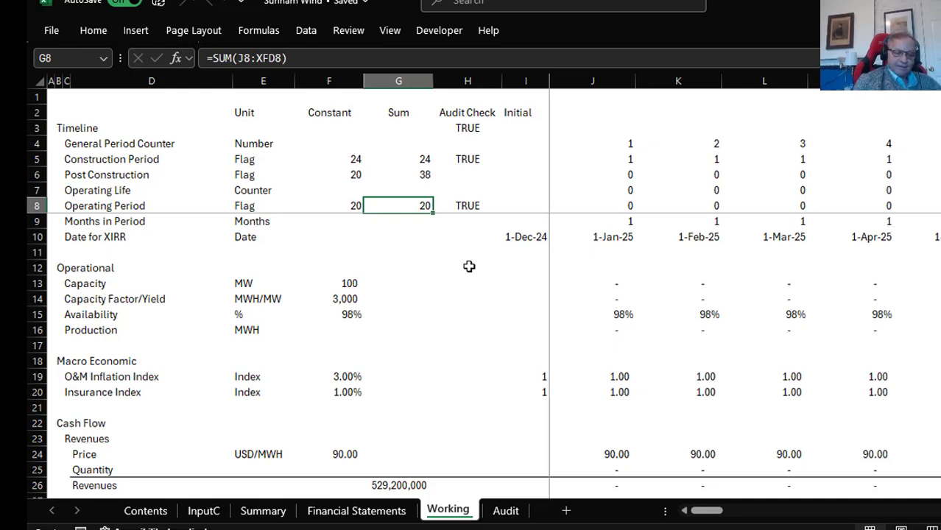
{"action": "key", "text": "Right"}
{"action": "type", "text": "="}
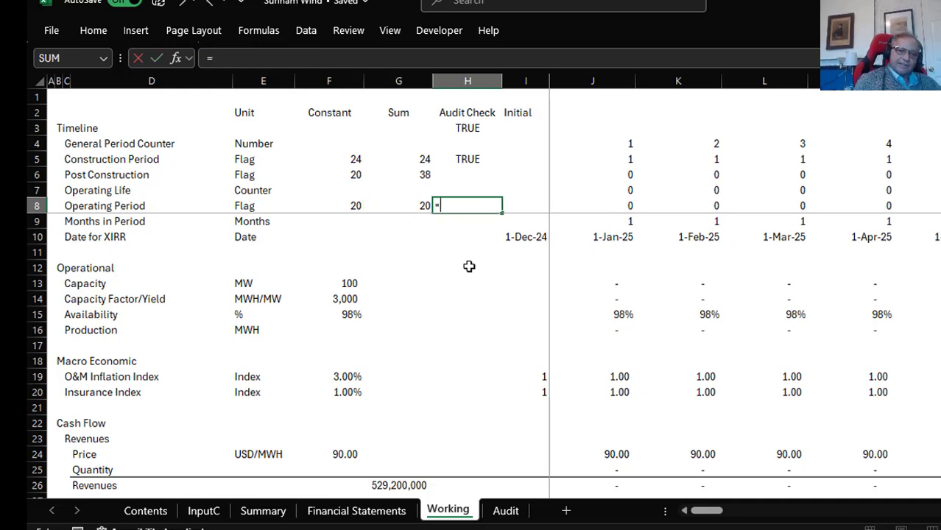
{"action": "key", "text": "Left"}
{"action": "type", "text": "="}
{"action": "key", "text": "Left"}
{"action": "key", "text": "Left"}
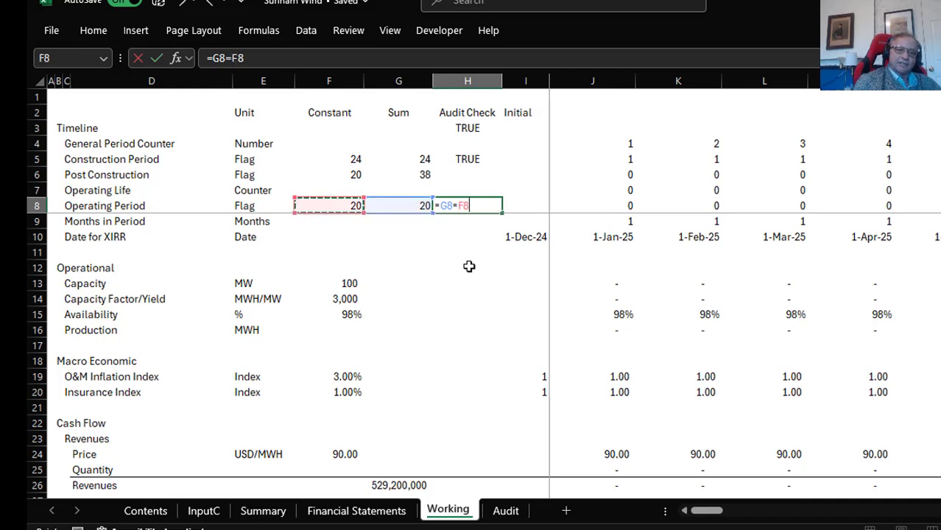
{"action": "key", "text": "Return"}
{"action": "key", "text": "Up"}
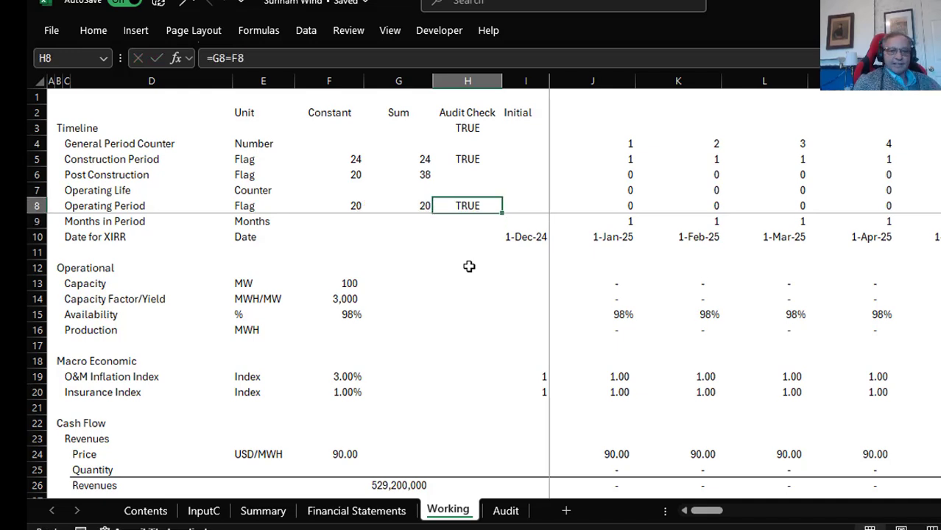
Link the Operating Period check in E4 of the Audit sheet to H8 on the Working sheet
{"action": "left_click", "coordinate": [505, 511]}
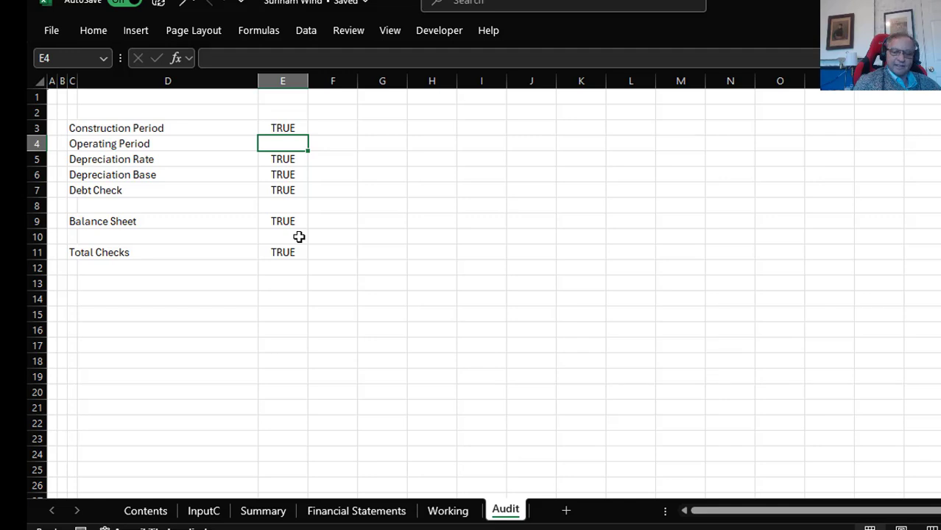
{"action": "type", "text": "="}
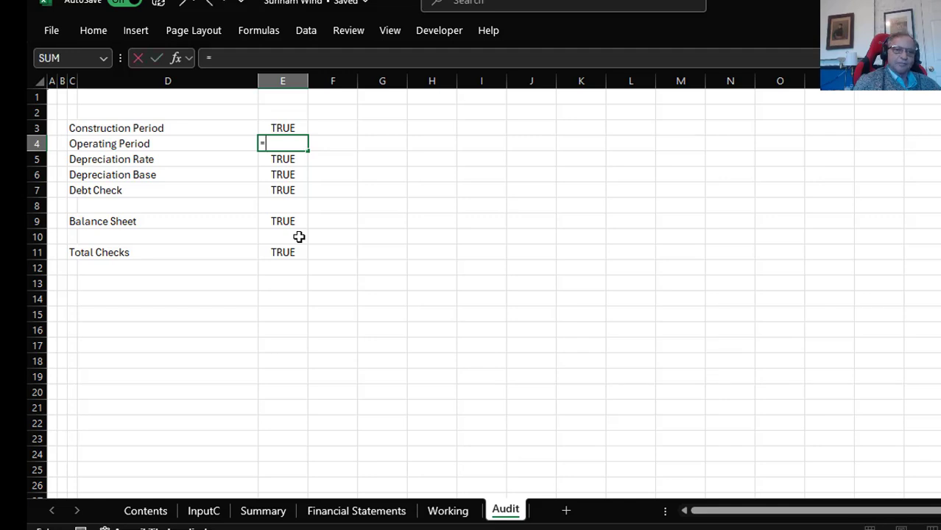
{"action": "left_click", "coordinate": [458, 515]}
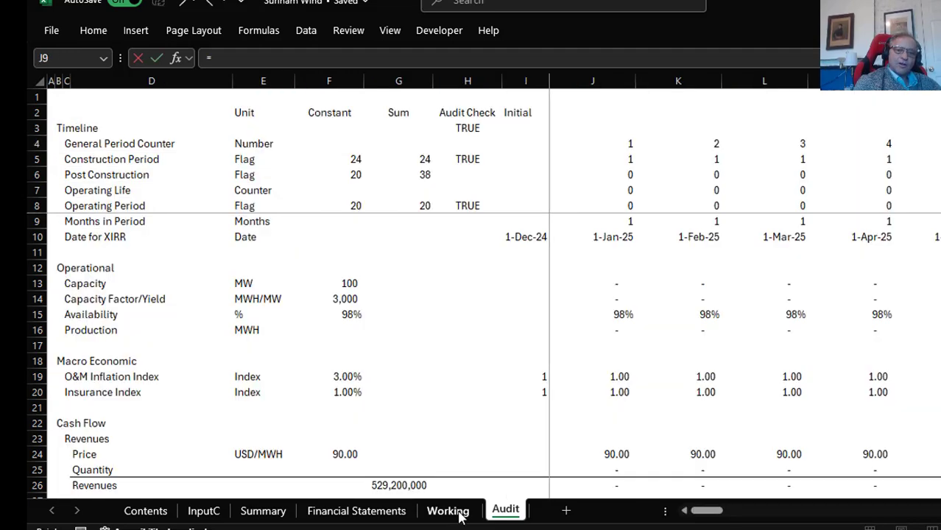
{"action": "left_click", "coordinate": [469, 209]}
{"action": "key", "text": "Return"}
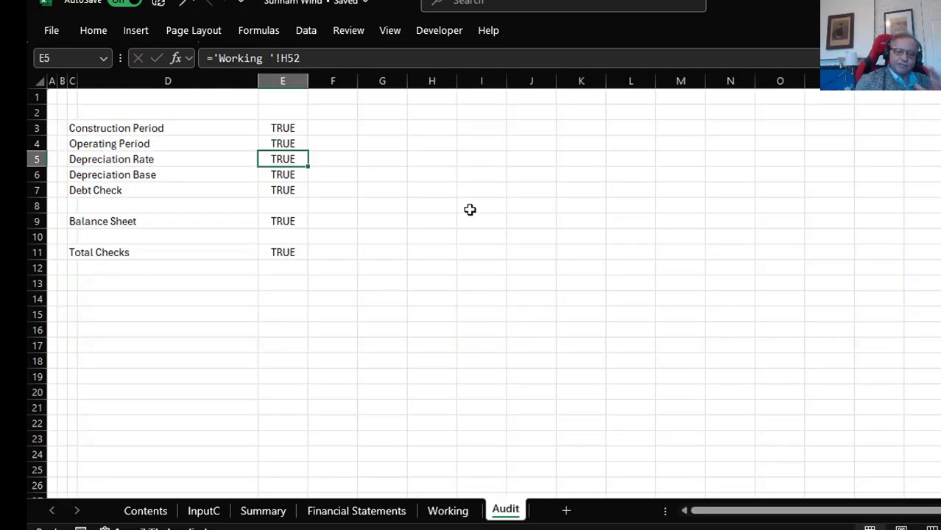
{"action": "key", "text": "Up"}
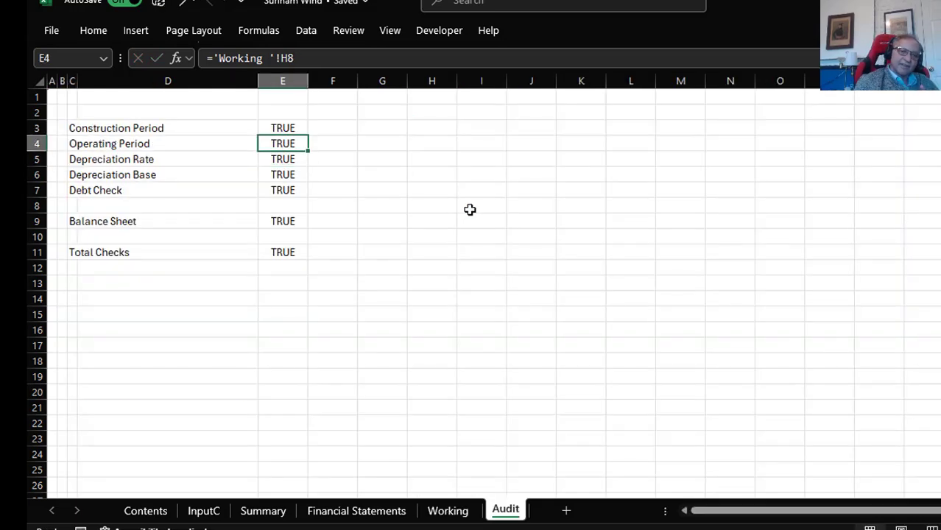
Return to the Working sheet and go to the first Months in Period formula in J9
{"action": "left_click", "coordinate": [467, 518]}
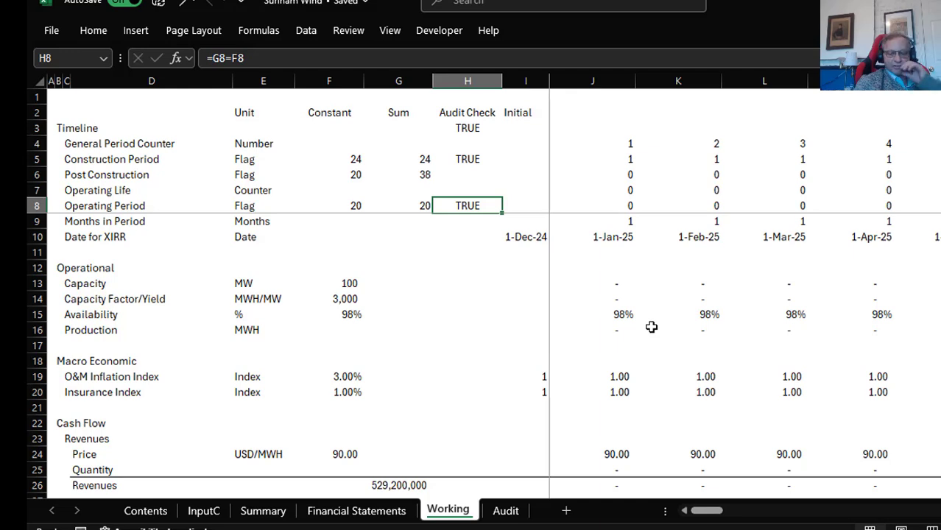
{"action": "key", "text": "Down"}
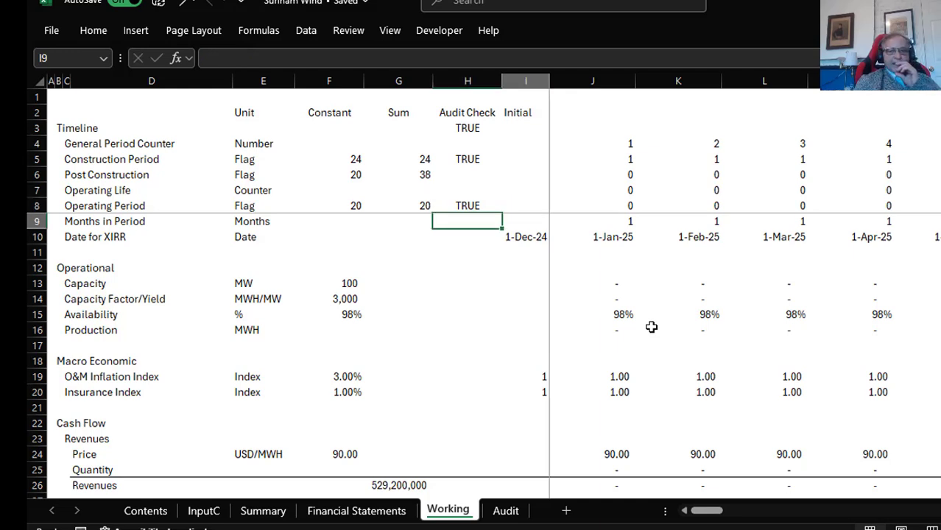
{"action": "key", "text": "Right"}
{"action": "key", "text": "Right"}
{"action": "key", "text": "Left"}
{"action": "key", "text": "Left"}
{"action": "key", "text": "Left"}
{"action": "key", "text": "Left"}
{"action": "key", "text": "Right"}
{"action": "key", "text": "Right"}
{"action": "key", "text": "Right"}
{"action": "key", "text": "Right"}
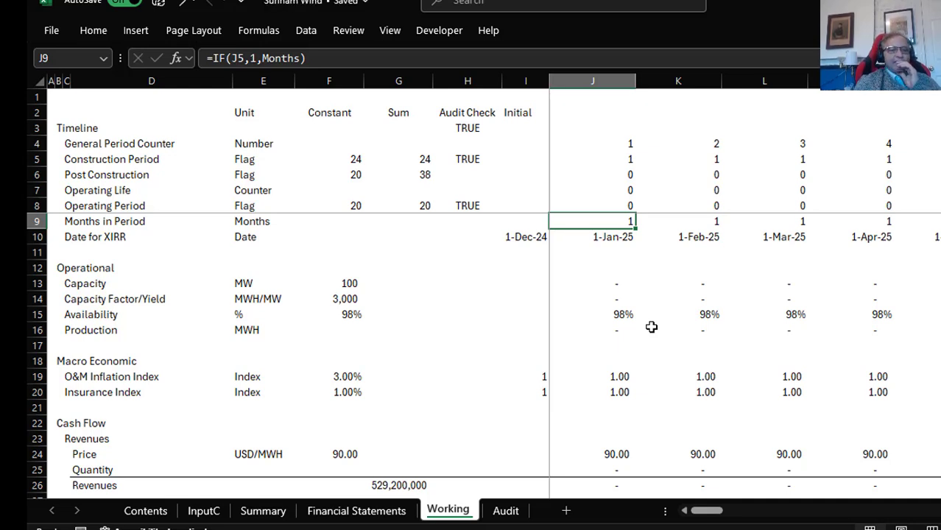
Review the timeline flags in column J and inspect the cell references of the Months in Period formula in J9
{"action": "key", "text": "Up"}
{"action": "key", "text": "Up"}
{"action": "key", "text": "Up"}
{"action": "key", "text": "Up"}
{"action": "key", "text": "Down"}
{"action": "key", "text": "Down"}
{"action": "key", "text": "Down"}
{"action": "key", "text": "Down"}
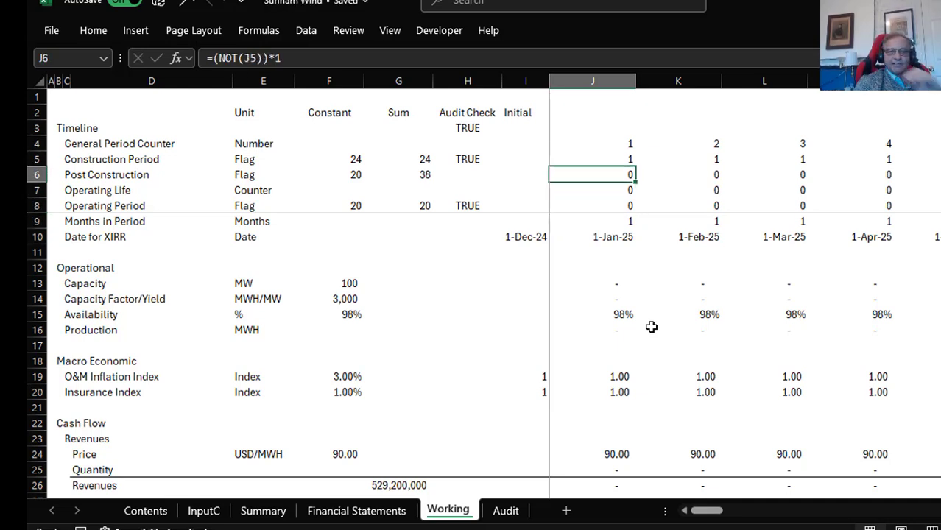
{"action": "key", "text": "F2"}
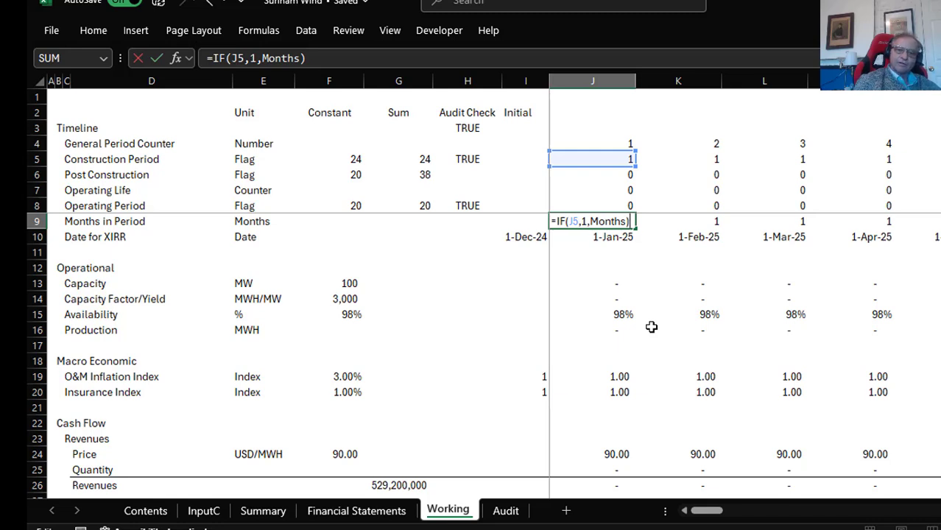
{"action": "key", "text": "Return"}
{"action": "key", "text": "Up"}
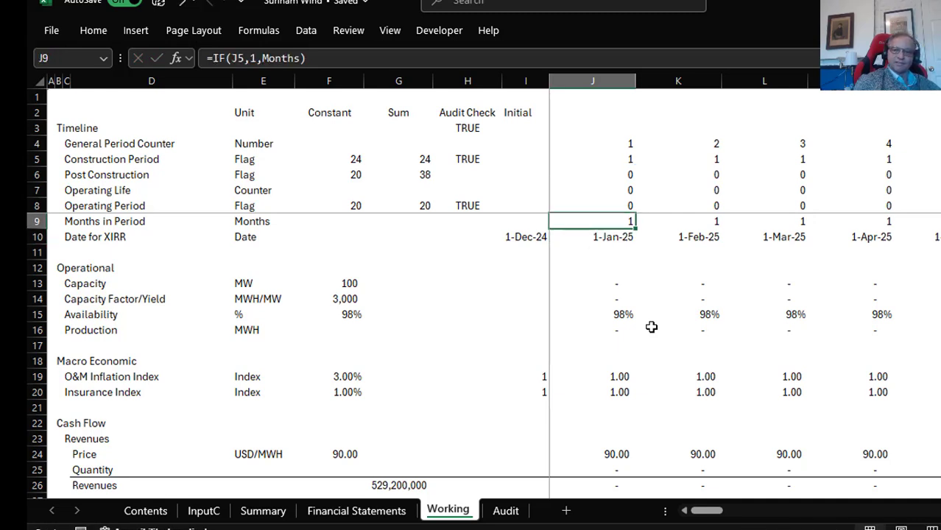
Examine the Months in Period row along the timeline, around the change from construction to operation at AG9 and AH9
{"action": "key", "text": "Right"}
{"action": "key", "text": "Right"}
{"action": "key", "text": "Right"}
{"action": "key", "text": "Right"}
{"action": "key", "text": "Right"}
{"action": "key", "text": "Right"}
{"action": "key", "text": "Right"}
{"action": "key", "text": "Right"}
{"action": "key", "text": "Right"}
{"action": "key", "text": "Right"}
{"action": "key", "text": "Right"}
{"action": "key", "text": "Right"}
{"action": "key", "text": "Right"}
{"action": "key", "text": "Right"}
{"action": "key", "text": "Right"}
{"action": "key", "text": "Right"}
{"action": "key", "text": "Right"}
{"action": "key", "text": "Right"}
{"action": "key", "text": "Right"}
{"action": "key", "text": "Right"}
{"action": "key", "text": "Right"}
{"action": "key", "text": "Right"}
{"action": "key", "text": "Right"}
{"action": "key", "text": "Right"}
{"action": "key", "text": "Right"}
{"action": "key", "text": "Right"}
{"action": "key", "text": "Right"}
{"action": "key", "text": "Right"}
{"action": "key", "text": "Right"}
{"action": "key", "text": "Right"}
{"action": "key", "text": "Right"}
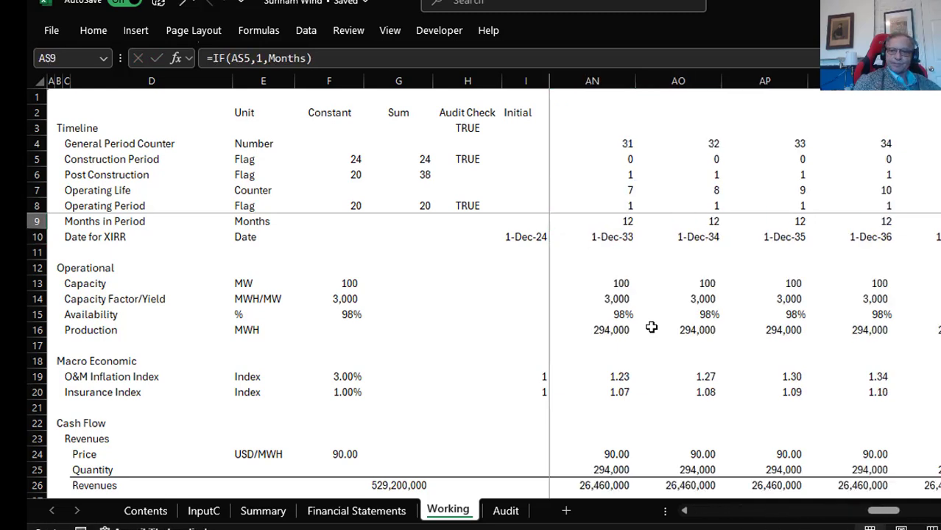
{"action": "key", "text": "Left"}
{"action": "key", "text": "Left"}
{"action": "key", "text": "Left"}
{"action": "key", "text": "Left"}
{"action": "key", "text": "Left"}
{"action": "key", "text": "Left"}
{"action": "key", "text": "Left"}
{"action": "key", "text": "Left"}
{"action": "key", "text": "Left"}
{"action": "key", "text": "Left"}
{"action": "key", "text": "Left"}
{"action": "key", "text": "Left"}
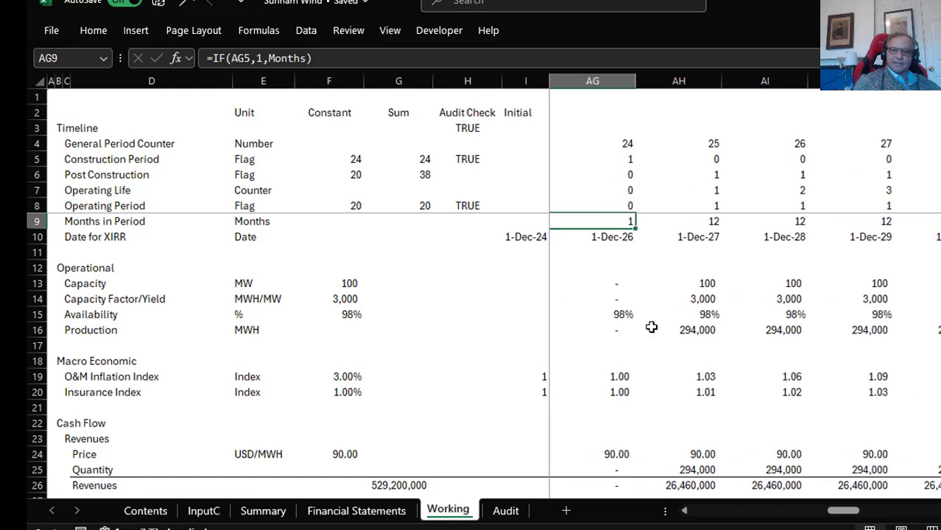
{"action": "key", "text": "Left"}
{"action": "key", "text": "Right"}
{"action": "key", "text": "Right"}
{"action": "key", "text": "Right"}
{"action": "key", "text": "Left"}
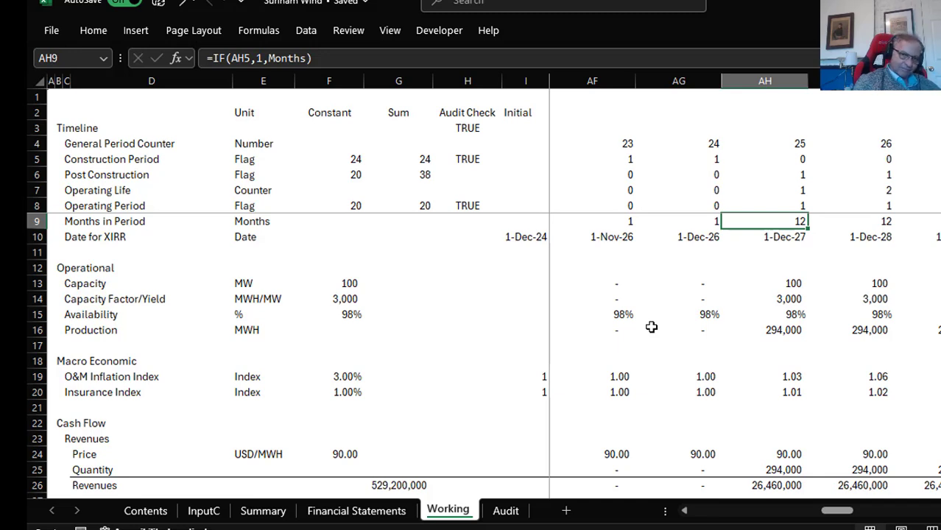
Inspect the Date for XIRR formula in AH10 and go back along the row to the initial date in I10
{"action": "key", "text": "Down"}
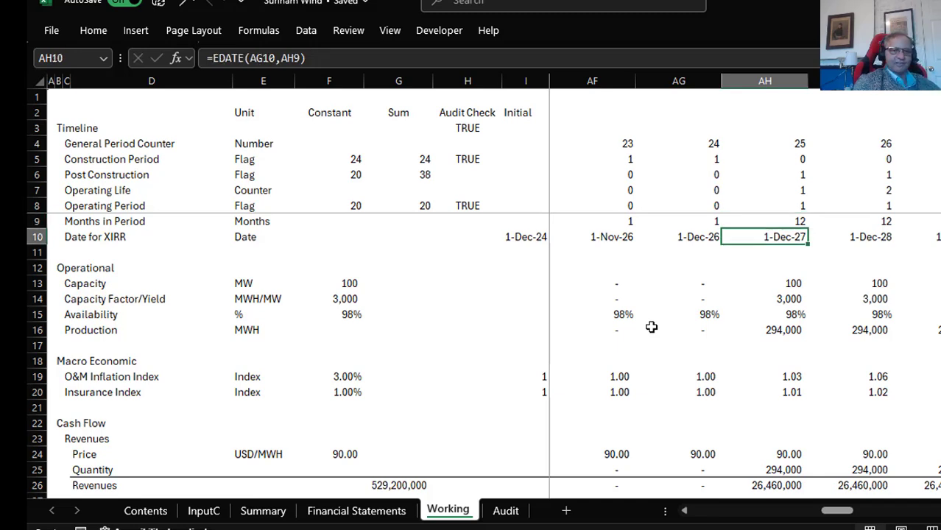
{"action": "key", "text": "Left"}
{"action": "key", "text": "Left"}
{"action": "key", "text": "Left"}
{"action": "key", "text": "Left"}
{"action": "key", "text": "Left"}
{"action": "key", "text": "Left"}
{"action": "key", "text": "Left"}
{"action": "key", "text": "Left"}
{"action": "key", "text": "Left"}
{"action": "key", "text": "Left"}
{"action": "key", "text": "Left"}
{"action": "key", "text": "Left"}
{"action": "key", "text": "Left"}
{"action": "key", "text": "Left"}
{"action": "key", "text": "Left"}
{"action": "key", "text": "Left"}
{"action": "key", "text": "Left"}
{"action": "key", "text": "Left"}
{"action": "key", "text": "Left"}
{"action": "key", "text": "Left"}
{"action": "key", "text": "Home"}
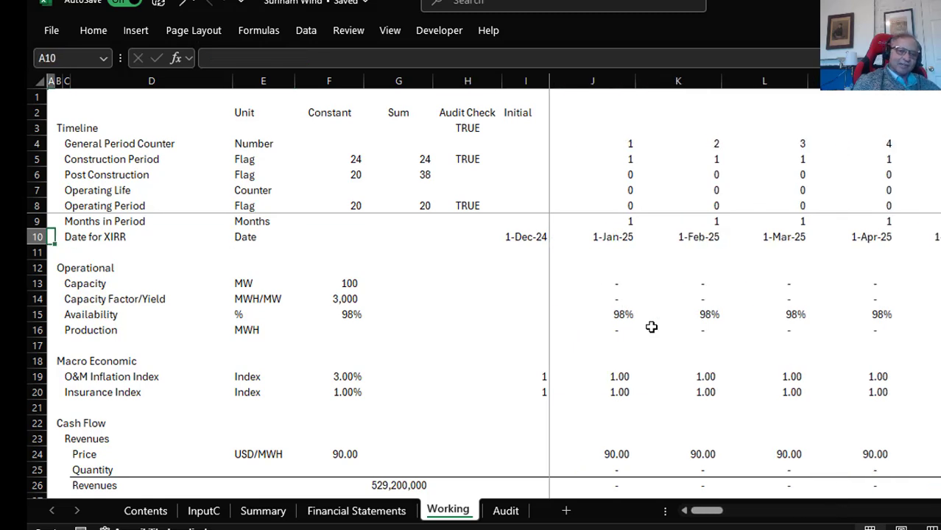
{"action": "key", "text": "Right"}
{"action": "key", "text": "Right"}
{"action": "key", "text": "Right"}
{"action": "key", "text": "Right"}
{"action": "key", "text": "Right"}
{"action": "key", "text": "Right"}
{"action": "key", "text": "Right"}
{"action": "key", "text": "Right"}
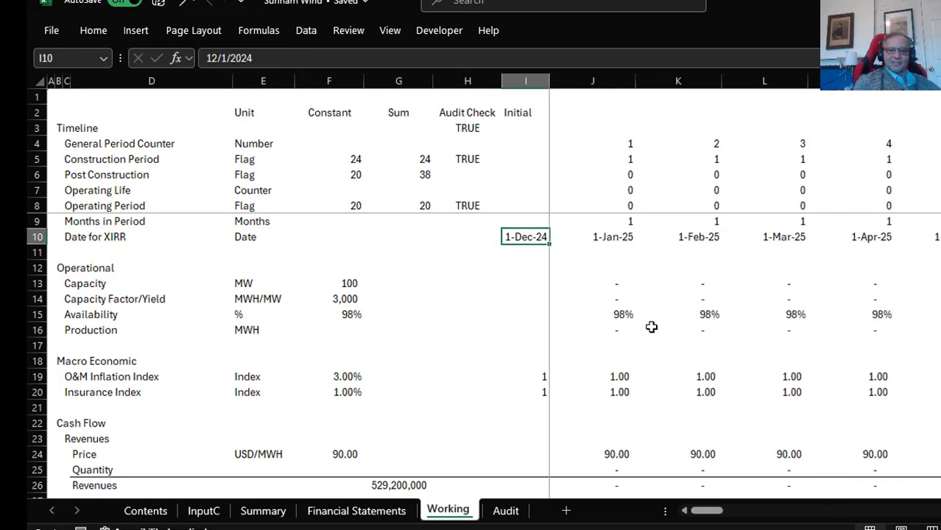
Compare the initial date in I10 with the first period's EDATE formula in J10
{"action": "key", "text": "Right"}
{"action": "key", "text": "Left"}
{"action": "key", "text": "Right"}
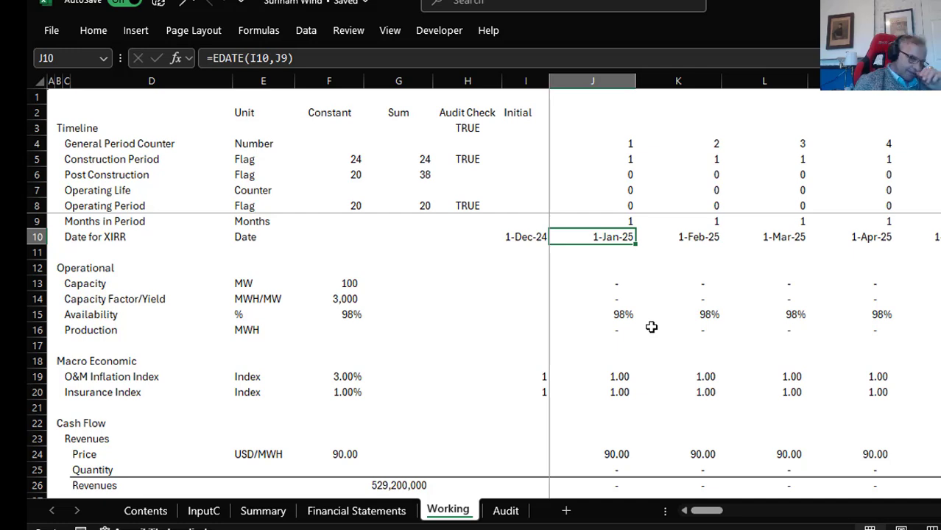
{"action": "key", "text": "Left"}
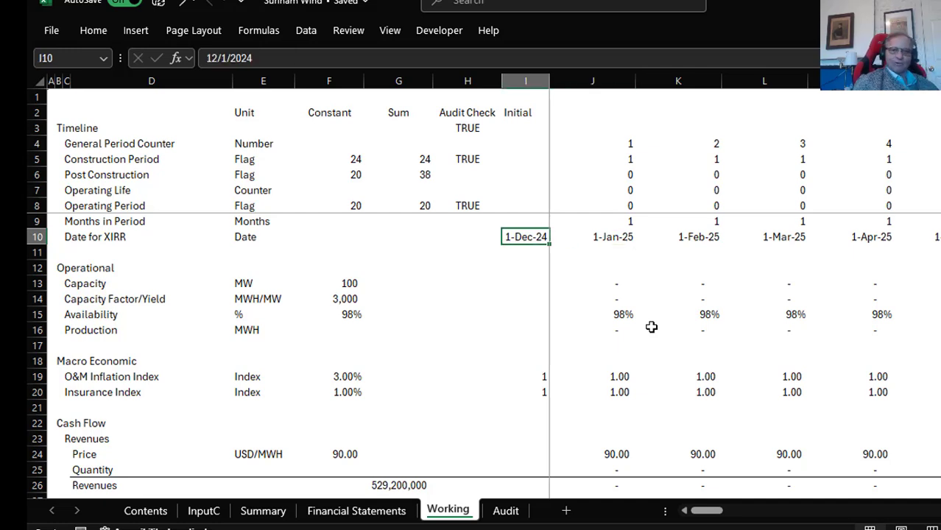
{"action": "key", "text": "Right"}
{"action": "key", "text": "Left"}
{"action": "key", "text": "Right"}
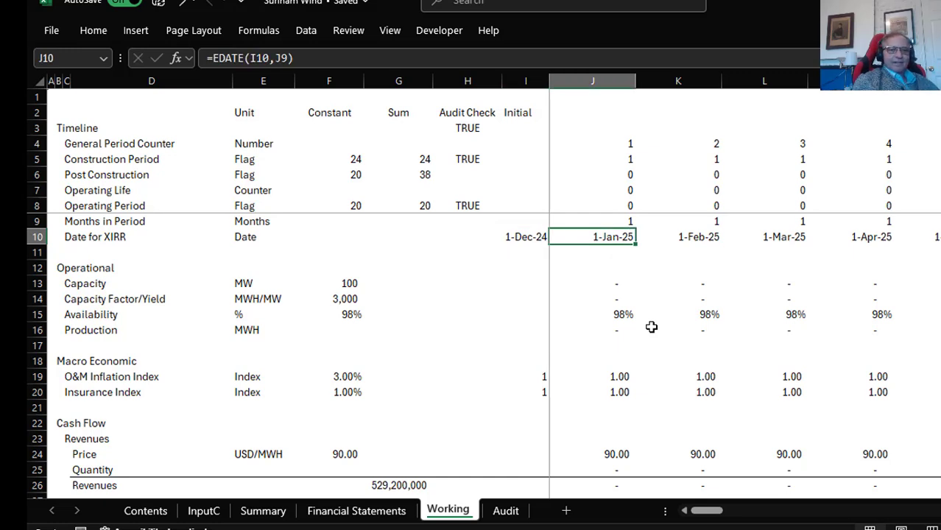
Follow the Date for XIRR row from J10 through the construction months to the yearly operating dates around AS10
{"action": "key", "text": "Right"}
{"action": "key", "text": "Right"}
{"action": "key", "text": "Right"}
{"action": "key", "text": "Right"}
{"action": "key", "text": "Right"}
{"action": "key", "text": "Right"}
{"action": "key", "text": "Right"}
{"action": "key", "text": "Right"}
{"action": "key", "text": "Right"}
{"action": "key", "text": "Right"}
{"action": "key", "text": "Right"}
{"action": "key", "text": "Right"}
{"action": "key", "text": "Right"}
{"action": "key", "text": "Right"}
{"action": "key", "text": "Right"}
{"action": "key", "text": "Right"}
{"action": "key", "text": "Right"}
{"action": "key", "text": "Right"}
{"action": "key", "text": "Right"}
{"action": "key", "text": "Right"}
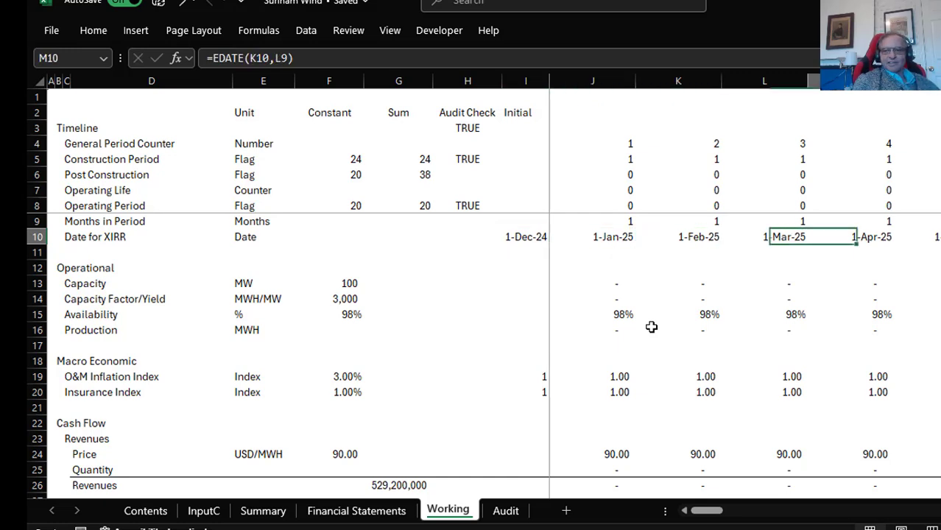
{"action": "key", "text": "Right"}
{"action": "key", "text": "Right"}
{"action": "key", "text": "Right"}
{"action": "key", "text": "Right"}
{"action": "key", "text": "Right"}
{"action": "key", "text": "Right"}
{"action": "key", "text": "Right"}
{"action": "key", "text": "Right"}
{"action": "key", "text": "Left"}
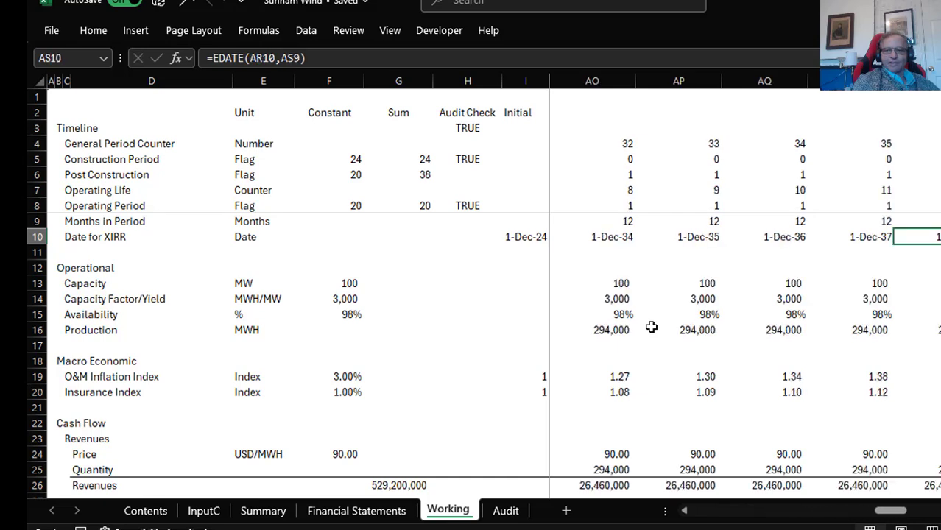
{"action": "key", "text": "Left"}
{"action": "key", "text": "Right"}
Go back along the operating dates in the Date for XIRR row to the last construction month in AG10
{"action": "key", "text": "Left"}
{"action": "key", "text": "Left"}
{"action": "key", "text": "Left"}
{"action": "key", "text": "Left"}
{"action": "key", "text": "Left"}
{"action": "key", "text": "Left"}
{"action": "key", "text": "Left"}
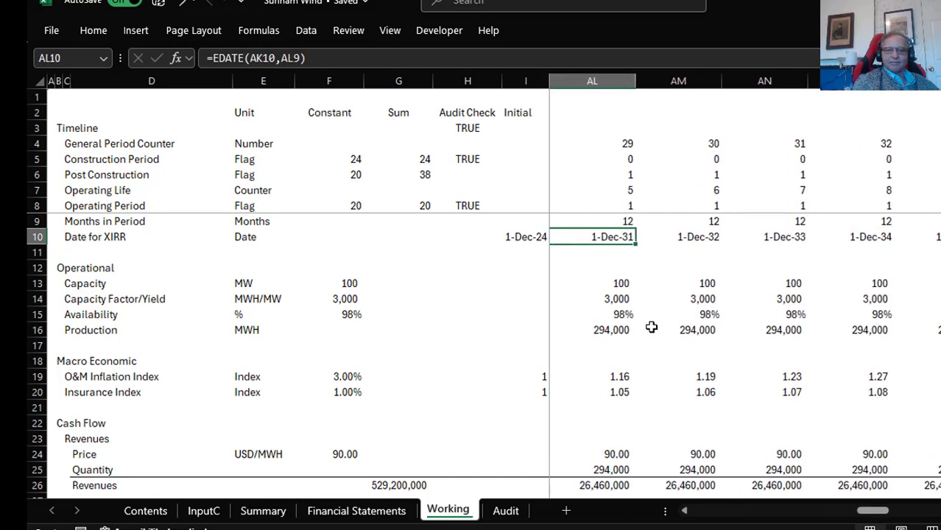
{"action": "key", "text": "Left"}
{"action": "key", "text": "Left"}
{"action": "key", "text": "Left"}
{"action": "key", "text": "Left"}
{"action": "key", "text": "Left"}
{"action": "key", "text": "Left"}
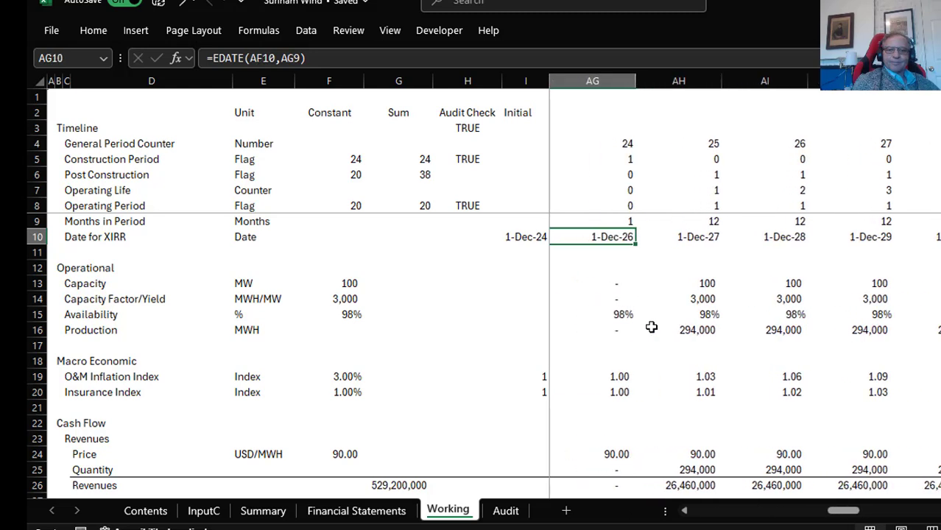
Compare the Date for XIRR cells AF10 to AH10 around the change from monthly to yearly periods
{"action": "key", "text": "Right"}
{"action": "key", "text": "Left"}
{"action": "key", "text": "Right"}
{"action": "key", "text": "Right"}
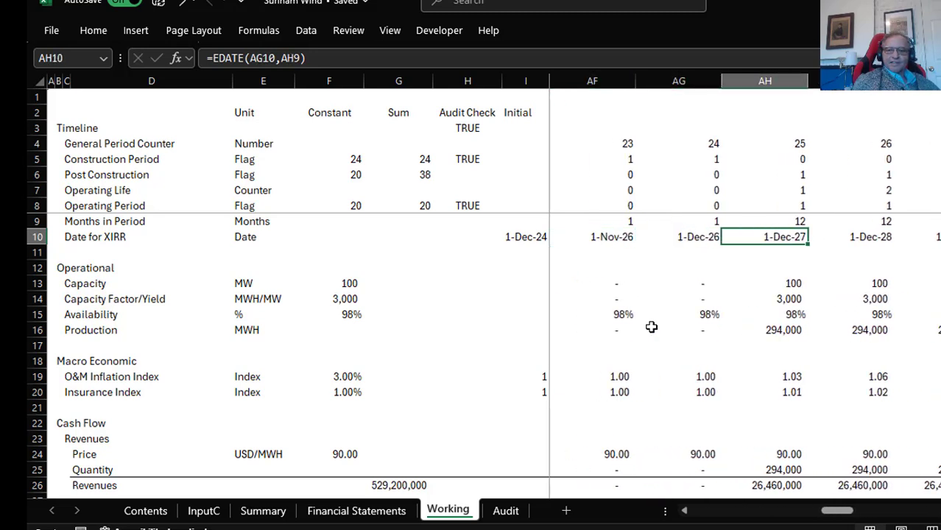
{"action": "key", "text": "Right"}
{"action": "key", "text": "Left"}
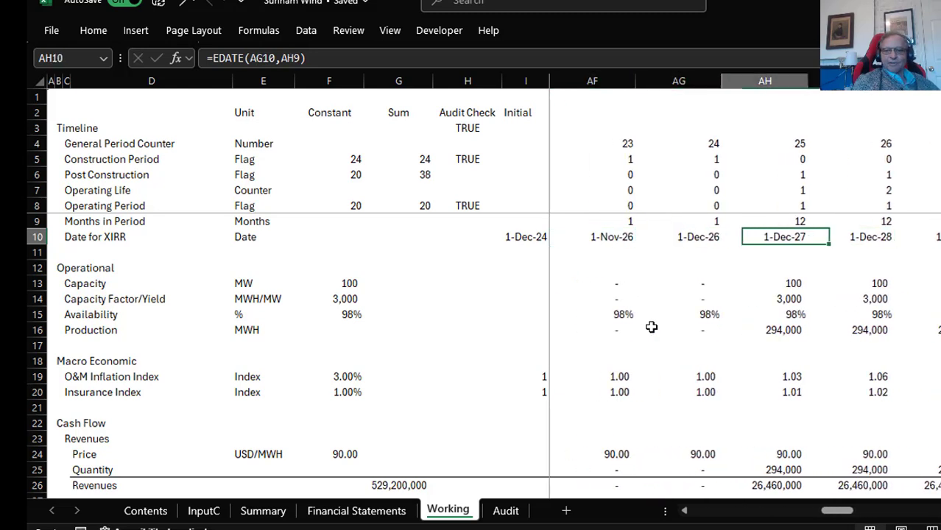
{"action": "key", "text": "Right"}
{"action": "key", "text": "Left"}
{"action": "key", "text": "Left"}
{"action": "key", "text": "Left"}
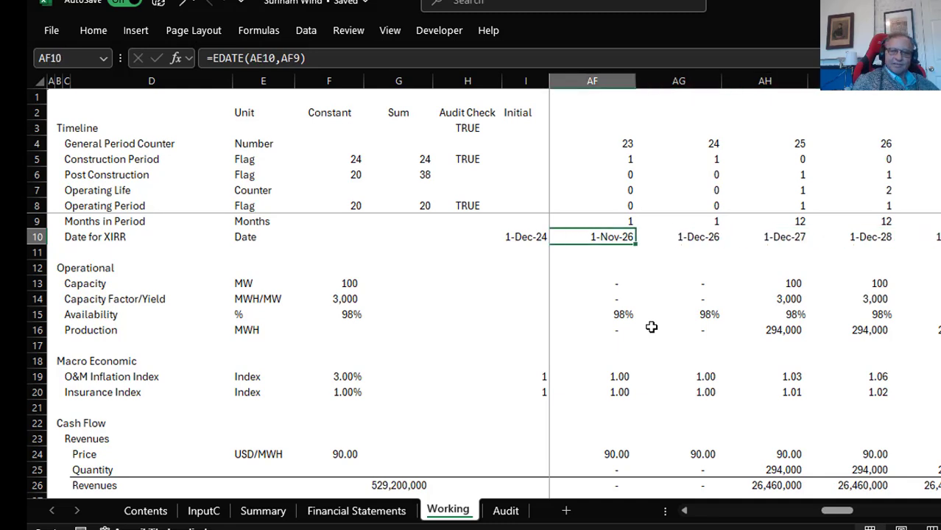
Inspect the cell references of the EDATE formulas in AG10 and AH10
{"action": "key", "text": "Right"}
{"action": "key", "text": "F2"}
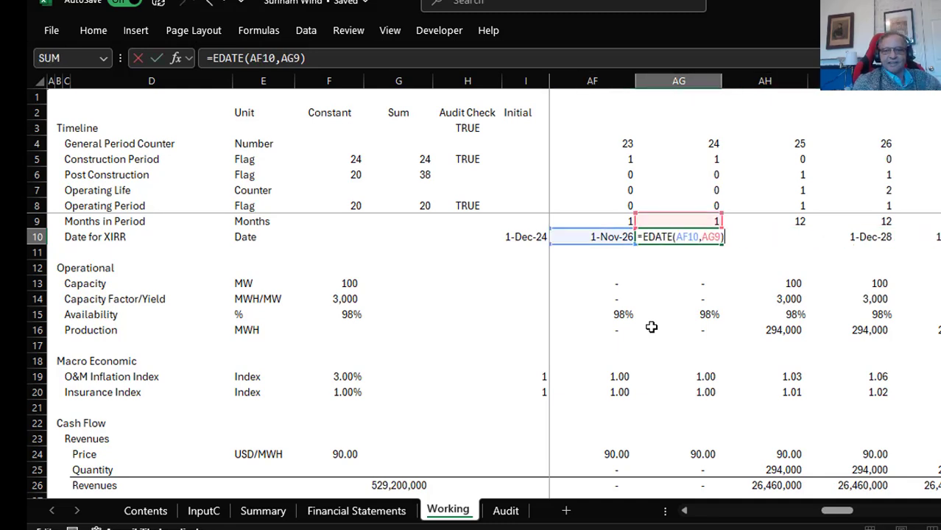
{"action": "key", "text": "Escape"}
{"action": "key", "text": "Right"}
{"action": "key", "text": "F2"}
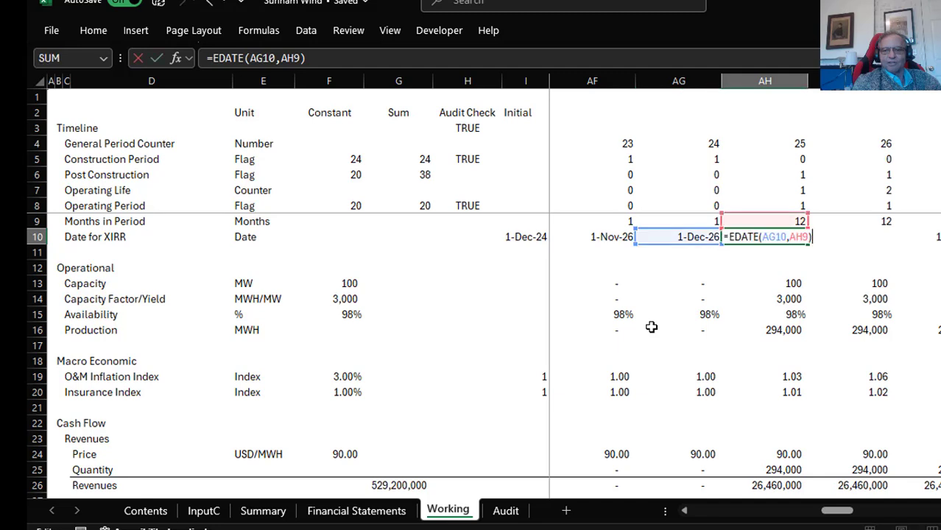
{"action": "key", "text": "Escape"}
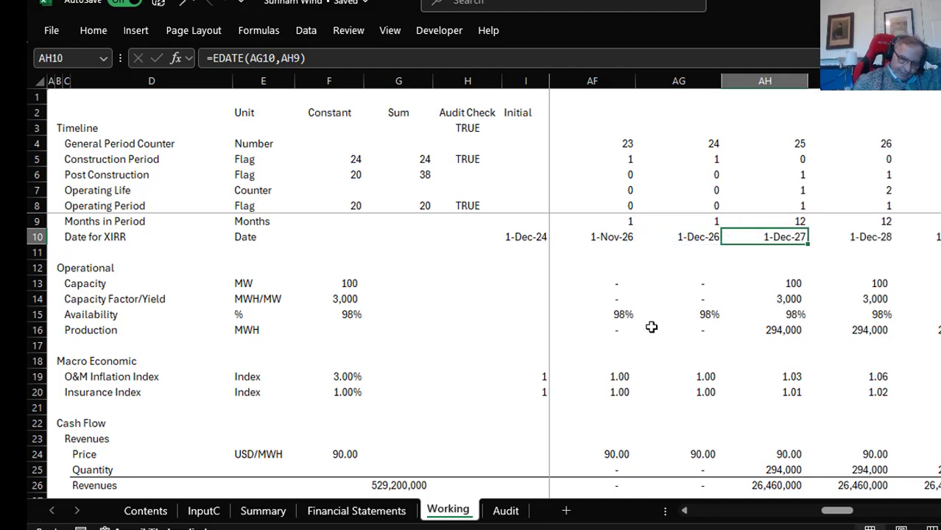
Review the Operational section's Capacity and Capacity Factor/Yield rows, going back to the Capacity constant in F13
{"action": "key", "text": "Left"}
{"action": "key", "text": "Down"}
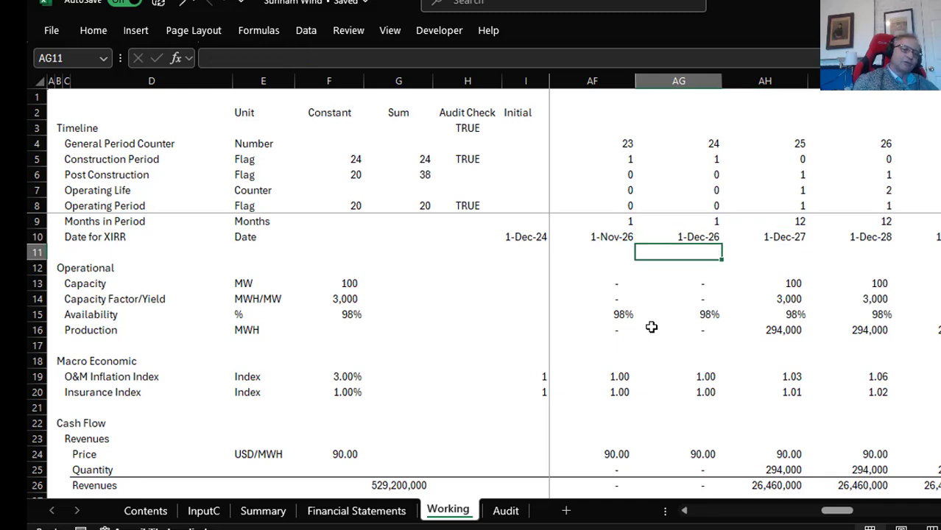
{"action": "key", "text": "Up"}
{"action": "key", "text": "Down"}
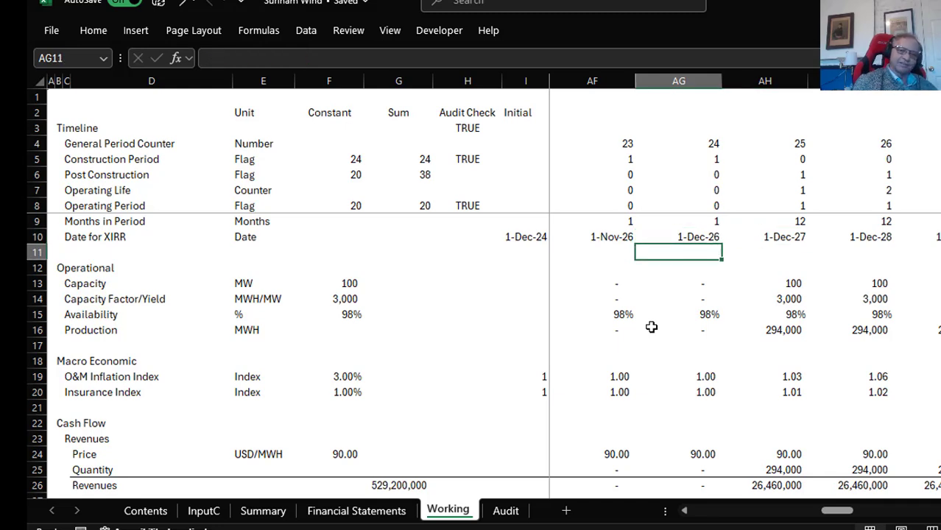
{"action": "key", "text": "Down"}
{"action": "key", "text": "Down"}
{"action": "key", "text": "Left"}
{"action": "key", "text": "ctrl+Left"}
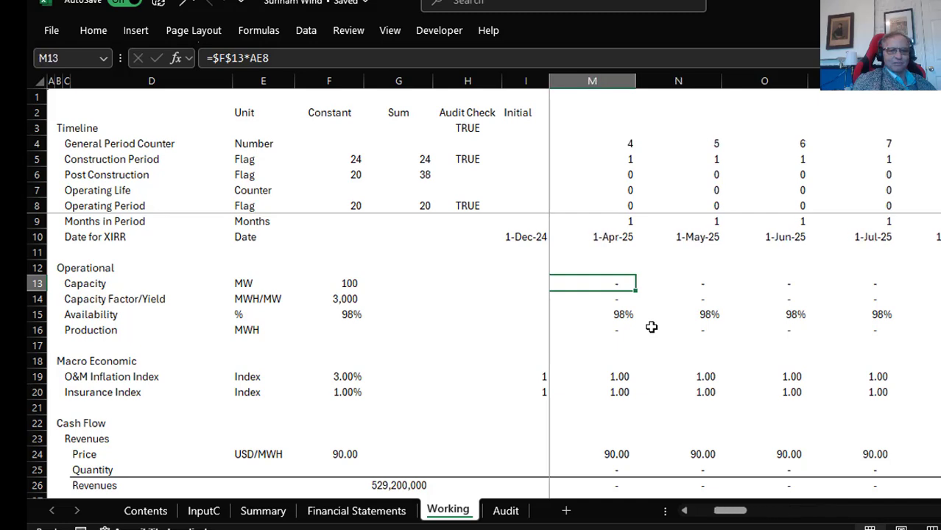
{"action": "key", "text": "ctrl+Left"}
{"action": "key", "text": "Down"}
{"action": "key", "text": "ctrl+Left"}
{"action": "key", "text": "ctrl+Left"}
{"action": "key", "text": "Right"}
{"action": "key", "text": "Right"}
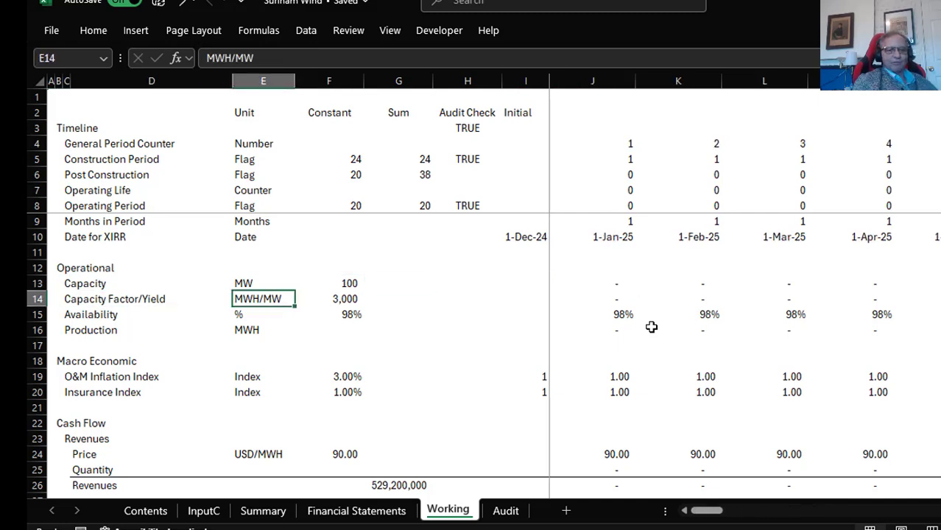
{"action": "key", "text": "Right"}
{"action": "key", "text": "Up"}
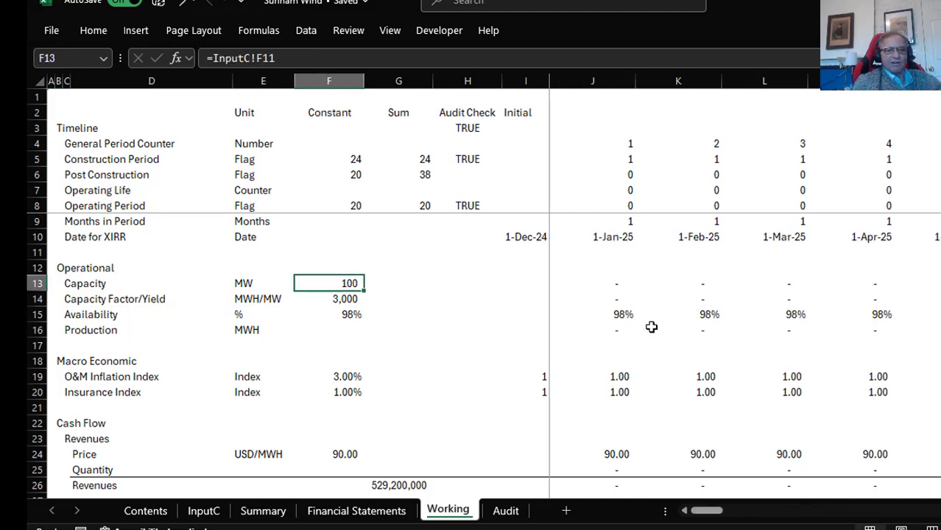
Trace the Capacity constant in F13 to its source on the InputC sheet and return to the Working sheet
{"action": "key", "text": "ctrl+bracketleft"}
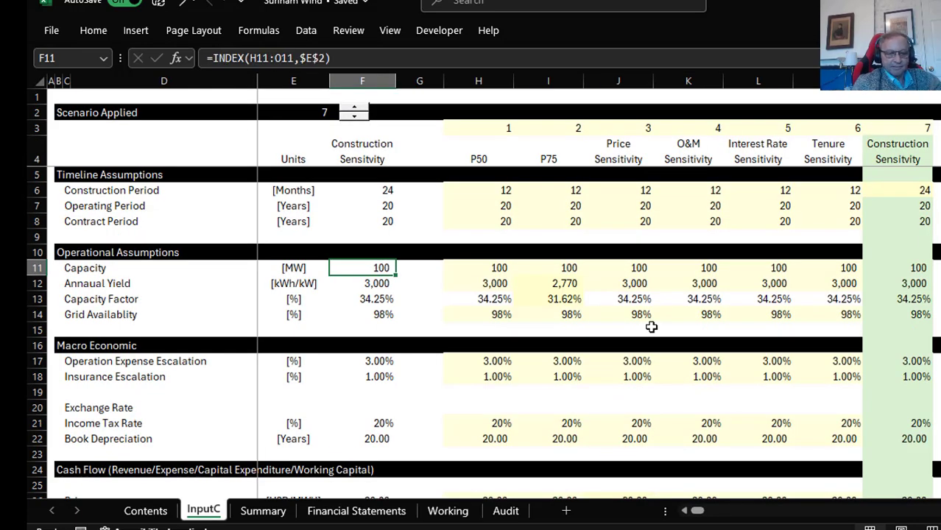
{"action": "key", "text": "F5"}
{"action": "key", "text": "Return"}
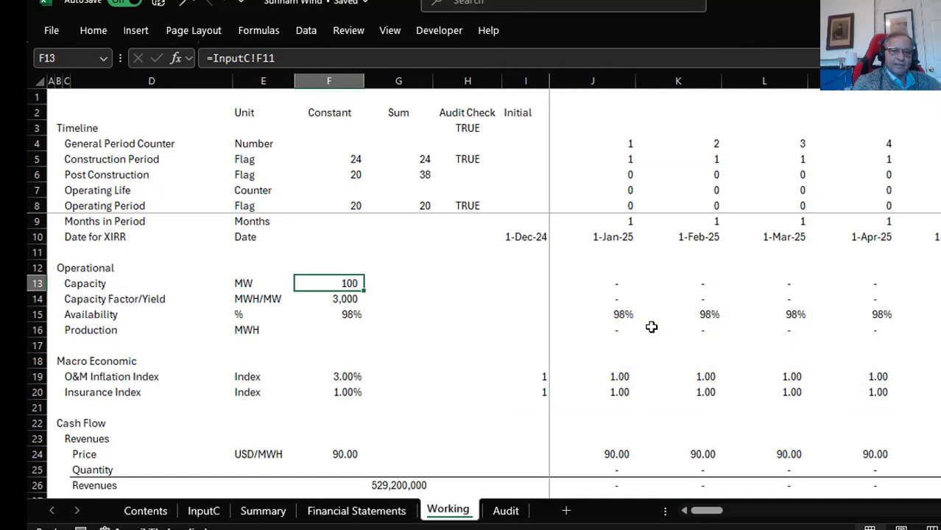
Run the Format Options colouring macro on the Working sheet with its preset input, title, sum, flag and sheet-link colours
{"action": "key", "text": "ctrl+alt+c"}
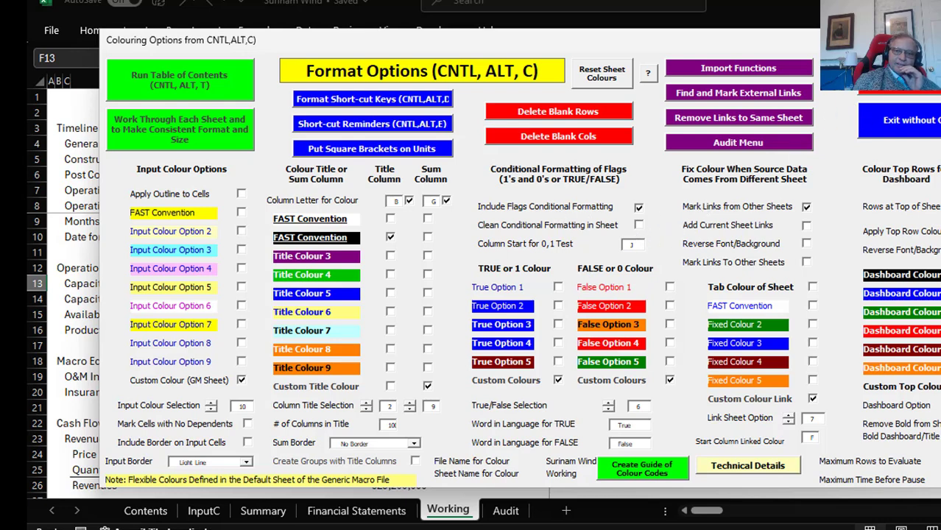
{"action": "left_click", "coordinate": [932, 91]}
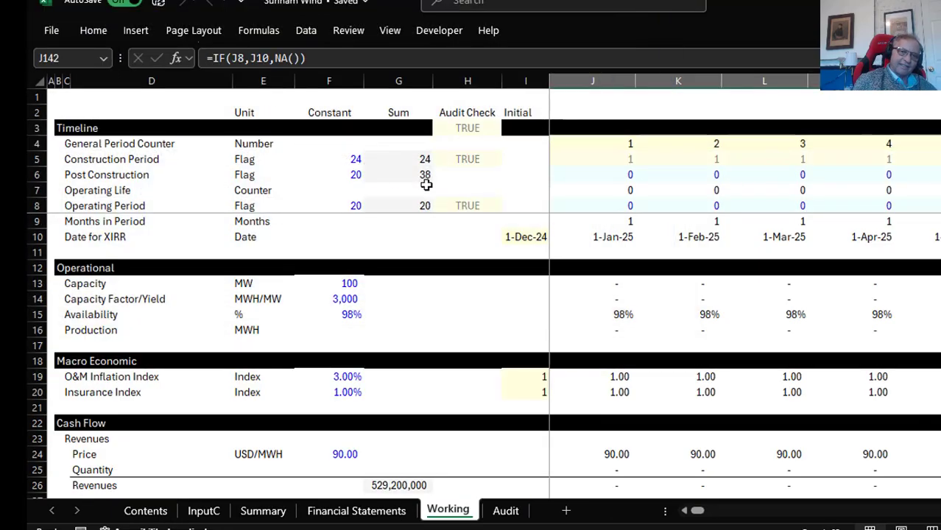
Check the coloured Operational constants in F13 to F15 and their links to the InputC sheet
{"action": "left_click", "coordinate": [346, 272]}
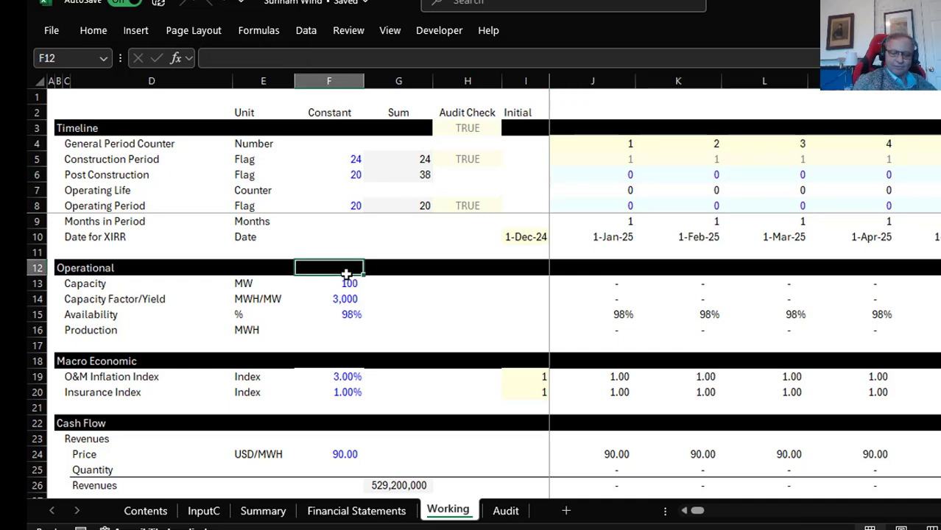
{"action": "key", "text": "Down"}
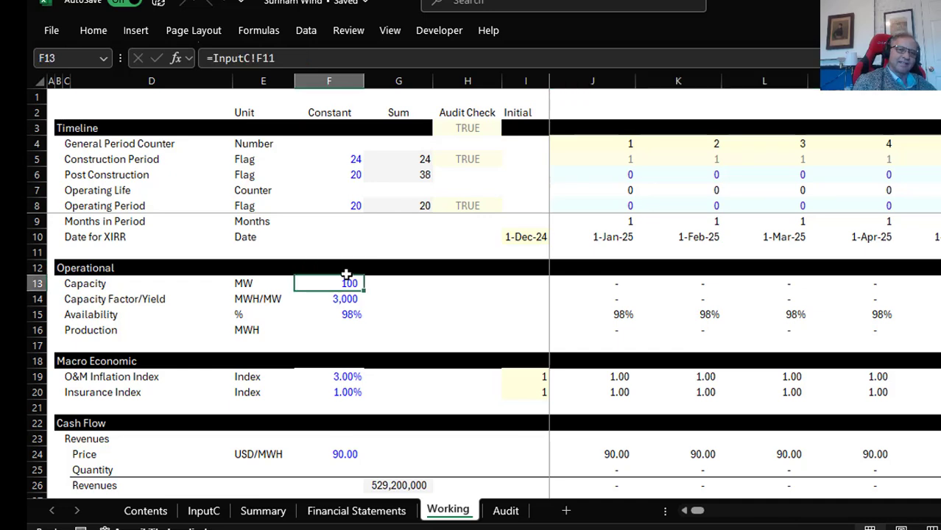
{"action": "key", "text": "Down"}
{"action": "key", "text": "Down"}
{"action": "key", "text": "Up"}
{"action": "key", "text": "Up"}
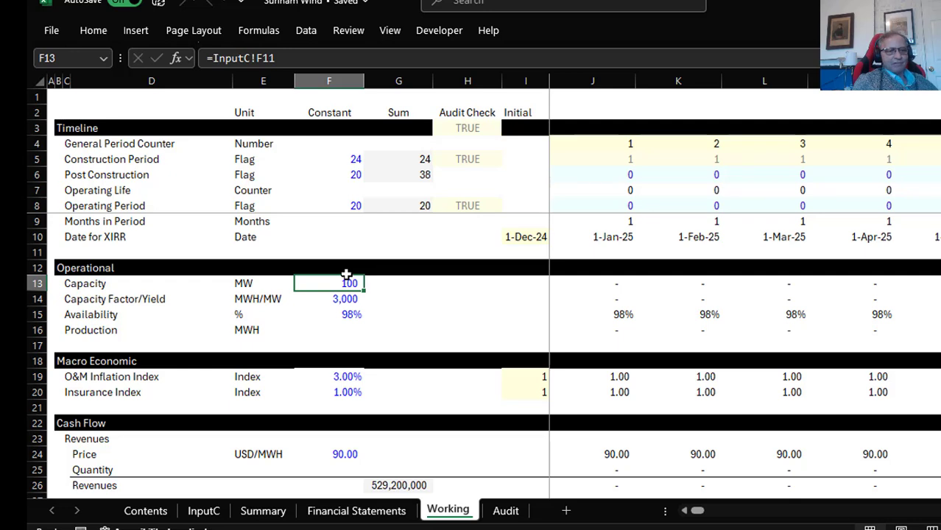
{"action": "key", "text": "Up"}
{"action": "key", "text": "Up"}
{"action": "key", "text": "Up"}
{"action": "key", "text": "Up"}
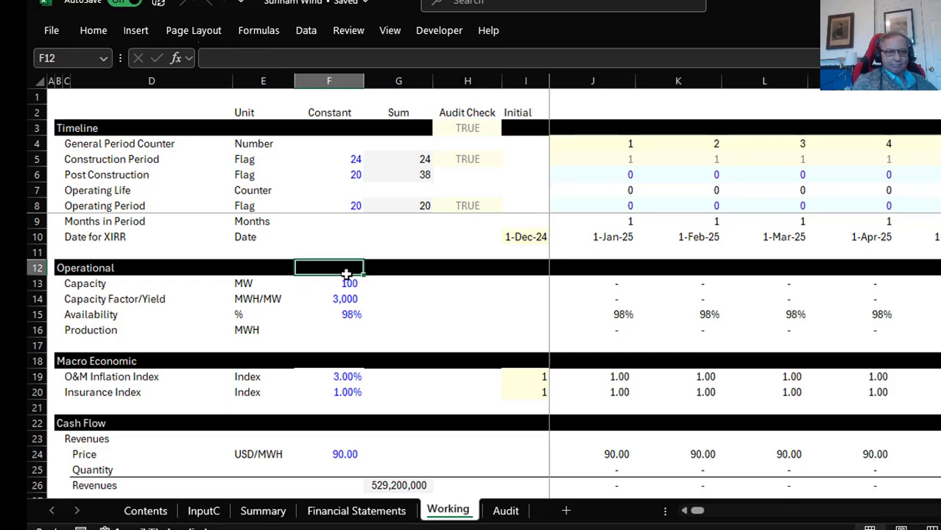
Inspect the shaded Sum column up to the Construction Period total in G5
{"action": "key", "text": "Right"}
{"action": "key", "text": "Up"}
{"action": "key", "text": "Up"}
{"action": "key", "text": "Up"}
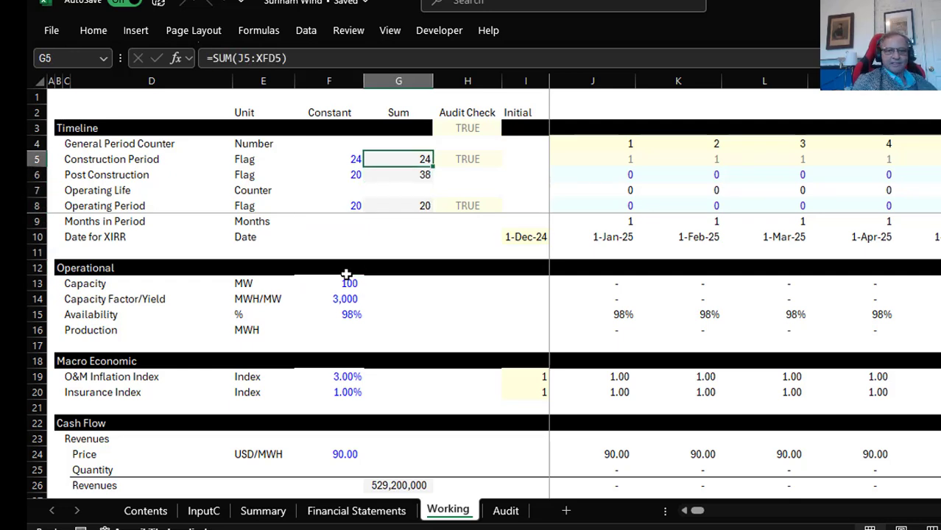
Examine the conditional colouring of the Construction Period flags along row 5, beyond the construction months and back
{"action": "key", "text": "Right"}
{"action": "key", "text": "Right"}
{"action": "key", "text": "Right"}
{"action": "key", "text": "Right"}
{"action": "key", "text": "Right"}
{"action": "key", "text": "Right"}
{"action": "key", "text": "Right"}
{"action": "key", "text": "Right"}
{"action": "key", "text": "Right"}
{"action": "key", "text": "Right"}
{"action": "key", "text": "Right"}
{"action": "key", "text": "Right"}
{"action": "key", "text": "Right"}
{"action": "key", "text": "Right"}
{"action": "key", "text": "Right"}
{"action": "key", "text": "Right"}
{"action": "key", "text": "Right"}
{"action": "key", "text": "Right"}
{"action": "key", "text": "Right"}
{"action": "key", "text": "Right"}
{"action": "key", "text": "Right"}
{"action": "key", "text": "Right"}
{"action": "key", "text": "Right"}
{"action": "key", "text": "Right"}
{"action": "key", "text": "Right"}
{"action": "key", "text": "Right"}
{"action": "key", "text": "Right"}
{"action": "key", "text": "Right"}
{"action": "key", "text": "Right"}
{"action": "key", "text": "Right"}
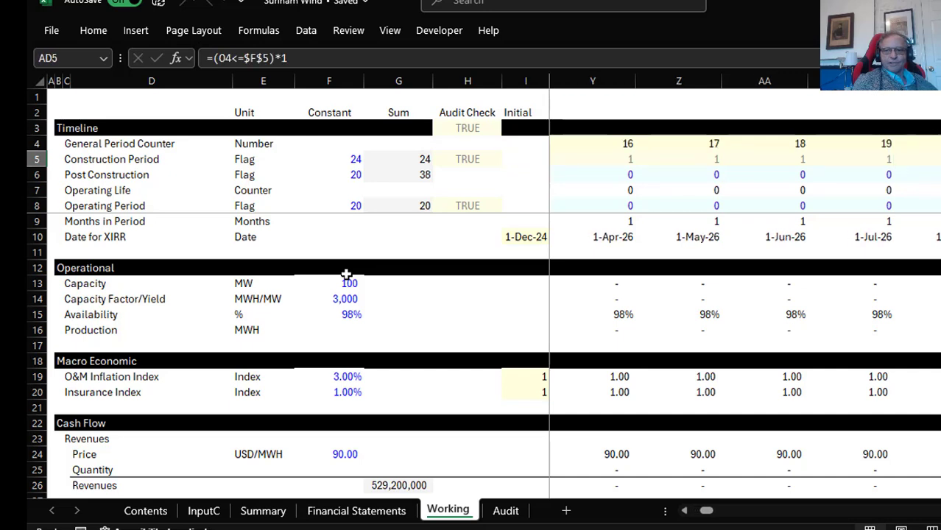
{"action": "key", "text": "Left"}
{"action": "key", "text": "Left"}
{"action": "key", "text": "Left"}
{"action": "key", "text": "Left"}
{"action": "key", "text": "Left"}
{"action": "key", "text": "Left"}
{"action": "key", "text": "Left"}
{"action": "key", "text": "Left"}
{"action": "key", "text": "Left"}
{"action": "key", "text": "Left"}
{"action": "key", "text": "Left"}
{"action": "key", "text": "Left"}
{"action": "key", "text": "Left"}
{"action": "key", "text": "Left"}
{"action": "key", "text": "Left"}
{"action": "key", "text": "Left"}
{"action": "key", "text": "Left"}
{"action": "key", "text": "Left"}
{"action": "key", "text": "Left"}
{"action": "key", "text": "Left"}
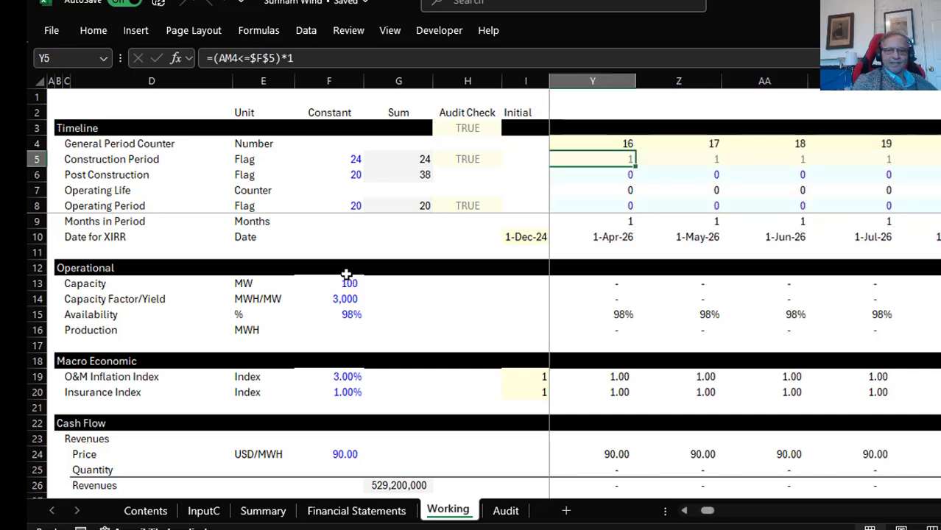
Check the O&M Inflation Index constant in F19 of the Macro Economic section and its link to the InputC sheet
{"action": "key", "text": "Down"}
{"action": "key", "text": "Down"}
{"action": "key", "text": "Down"}
{"action": "key", "text": "Down"}
{"action": "key", "text": "Down"}
{"action": "key", "text": "Down"}
{"action": "key", "text": "Down"}
{"action": "key", "text": "Down"}
{"action": "key", "text": "Down"}
{"action": "key", "text": "Down"}
{"action": "key", "text": "Down"}
{"action": "key", "text": "Down"}
{"action": "key", "text": "Down"}
{"action": "key", "text": "Down"}
{"action": "key", "text": "Down"}
{"action": "key", "text": "Down"}
{"action": "key", "text": "Down"}
{"action": "key", "text": "Down"}
{"action": "key", "text": "Down"}
{"action": "key", "text": "Down"}
{"action": "key", "text": "Down"}
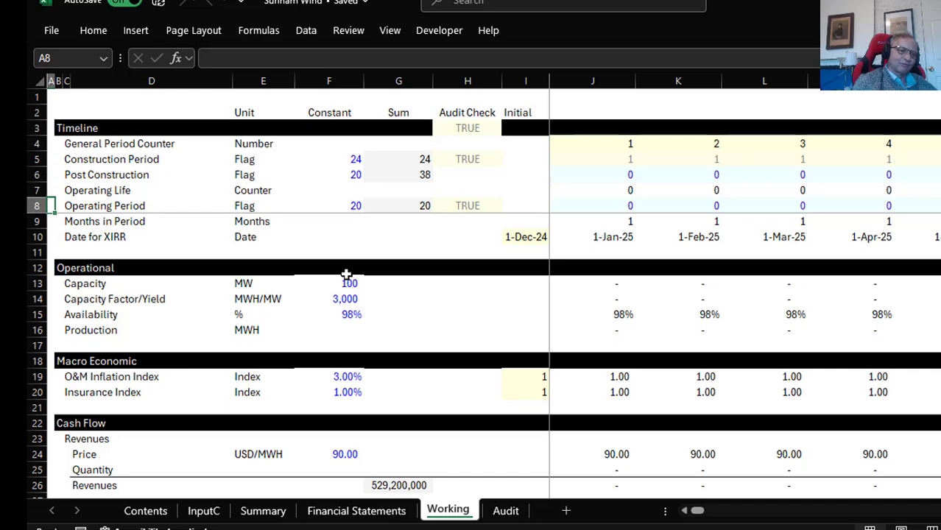
{"action": "key", "text": "Up"}
{"action": "key", "text": "Up"}
{"action": "key", "text": "Up"}
{"action": "key", "text": "Up"}
{"action": "key", "text": "Up"}
{"action": "key", "text": "Up"}
{"action": "key", "text": "Up"}
{"action": "key", "text": "Up"}
{"action": "key", "text": "Up"}
{"action": "key", "text": "Up"}
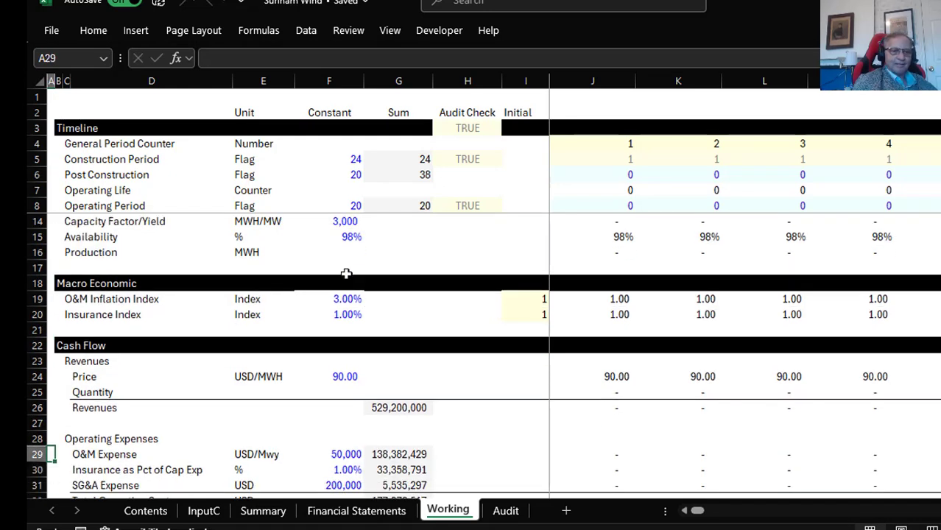
{"action": "key", "text": "Up"}
{"action": "key", "text": "Up"}
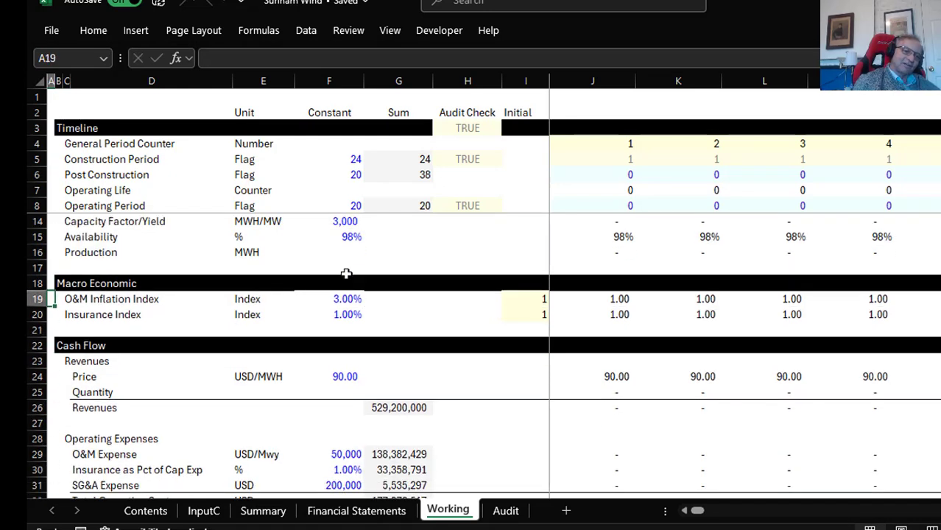
{"action": "key", "text": "Right"}
{"action": "key", "text": "Right"}
{"action": "key", "text": "Right"}
{"action": "key", "text": "Right"}
{"action": "key", "text": "Right"}
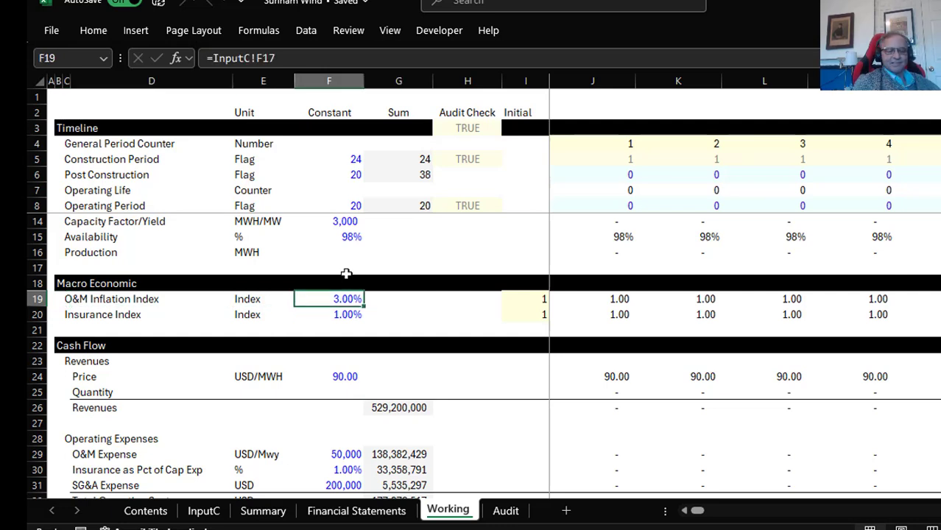
Inspect the O&M Inflation Index formula in J19 and its references to the prior index, inflation rate and operating flag
{"action": "key", "text": "Right"}
{"action": "key", "text": "Right"}
{"action": "key", "text": "Right"}
{"action": "key", "text": "Right"}
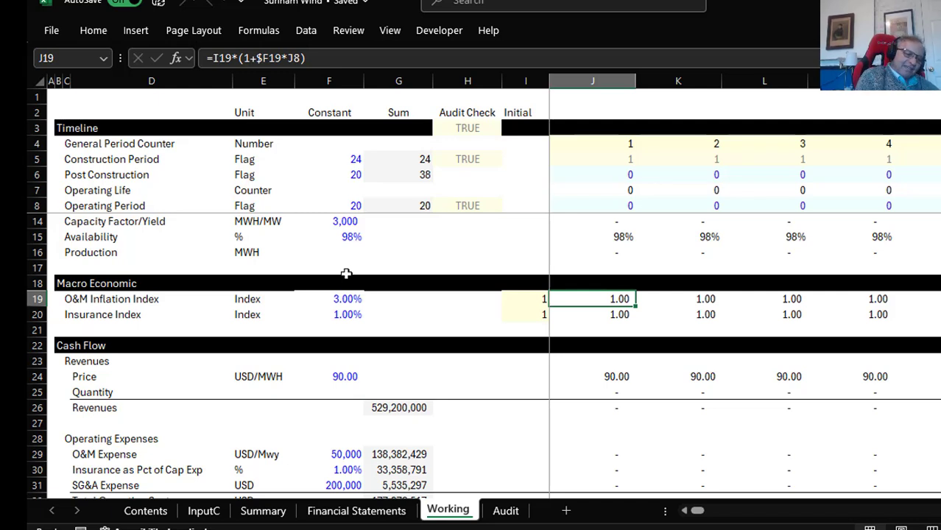
{"action": "key", "text": "F2"}
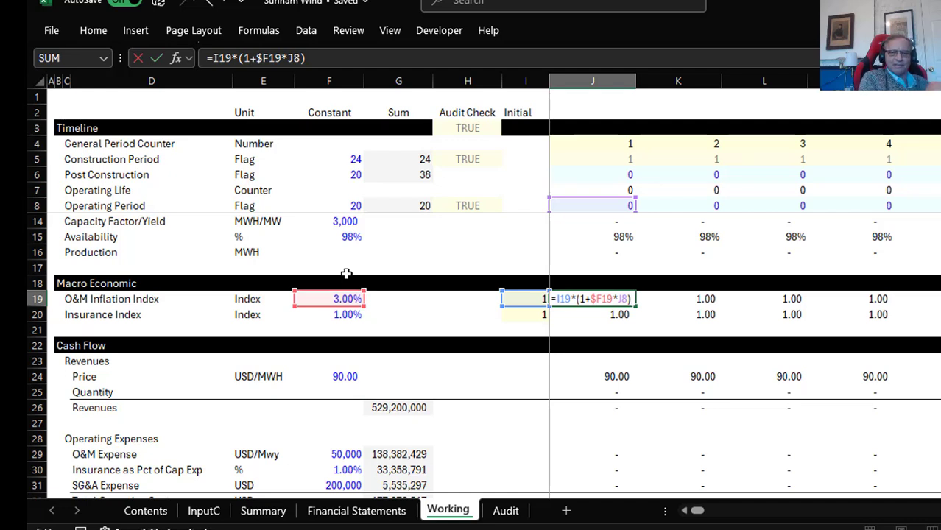
{"action": "key", "text": "Return"}
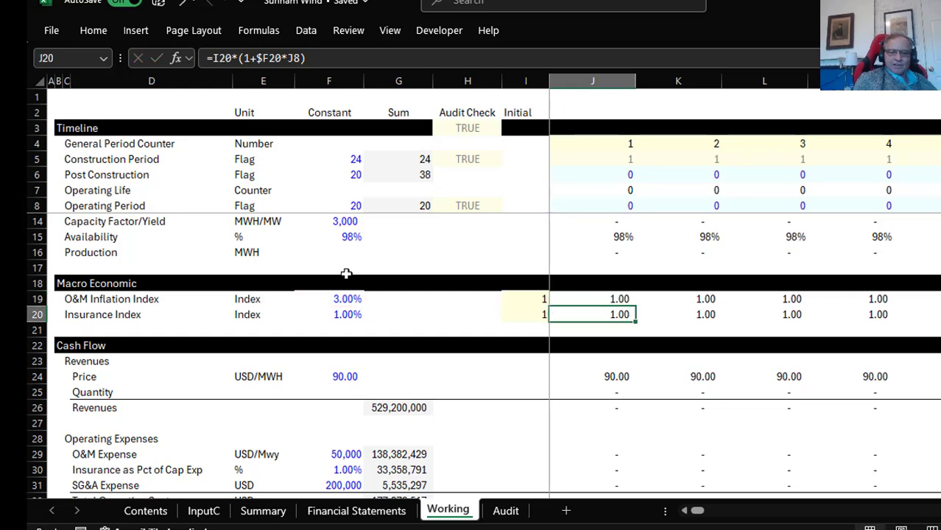
Follow the O&M Inflation and Insurance indexes along rows 19 and 20 to the first operating period in column AH
{"action": "key", "text": "Up"}
{"action": "key", "text": "Right"}
{"action": "key", "text": "Right"}
{"action": "key", "text": "Right"}
{"action": "key", "text": "Right"}
{"action": "key", "text": "Right"}
{"action": "key", "text": "Right"}
{"action": "key", "text": "Right"}
{"action": "key", "text": "Right"}
{"action": "key", "text": "Right"}
{"action": "key", "text": "Right"}
{"action": "key", "text": "Right"}
{"action": "key", "text": "Right"}
{"action": "key", "text": "Right"}
{"action": "key", "text": "Right"}
{"action": "key", "text": "Right"}
{"action": "key", "text": "Right"}
{"action": "key", "text": "Right"}
{"action": "key", "text": "Right"}
{"action": "key", "text": "Right"}
{"action": "key", "text": "Right"}
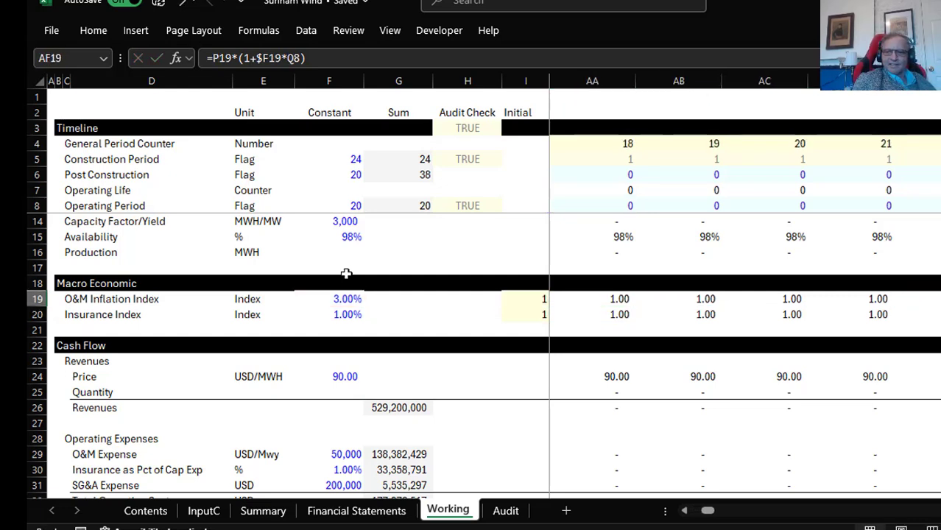
{"action": "key", "text": "Right"}
{"action": "key", "text": "Right"}
{"action": "key", "text": "Right"}
{"action": "key", "text": "Right"}
{"action": "key", "text": "Right"}
{"action": "key", "text": "Right"}
{"action": "key", "text": "Right"}
{"action": "key", "text": "Right"}
{"action": "key", "text": "Right"}
{"action": "key", "text": "Left"}
{"action": "key", "text": "Left"}
{"action": "key", "text": "Left"}
{"action": "key", "text": "Left"}
{"action": "key", "text": "Left"}
{"action": "key", "text": "Left"}
{"action": "key", "text": "Left"}
{"action": "key", "text": "Left"}
{"action": "key", "text": "Left"}
{"action": "key", "text": "Left"}
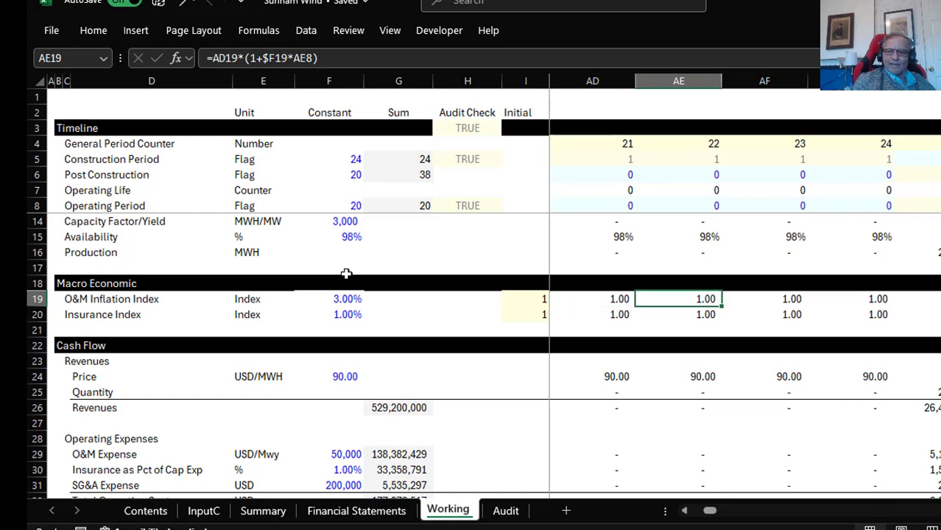
{"action": "key", "text": "Right"}
{"action": "key", "text": "Right"}
{"action": "key", "text": "Right"}
{"action": "key", "text": "Down"}
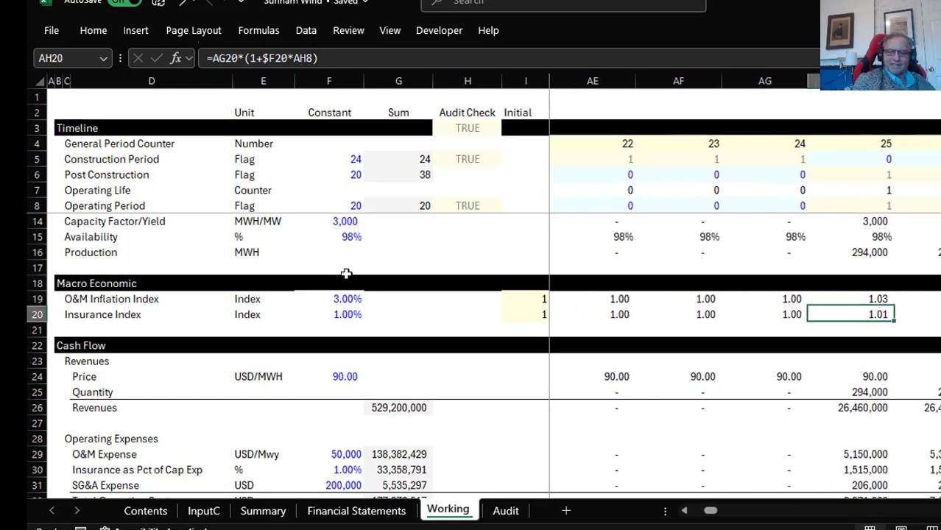
Examine the Price row's link to the constant in F24, from column AH back to the first period in J24
{"action": "key", "text": "Down"}
{"action": "key", "text": "Down"}
{"action": "key", "text": "Down"}
{"action": "key", "text": "Down"}
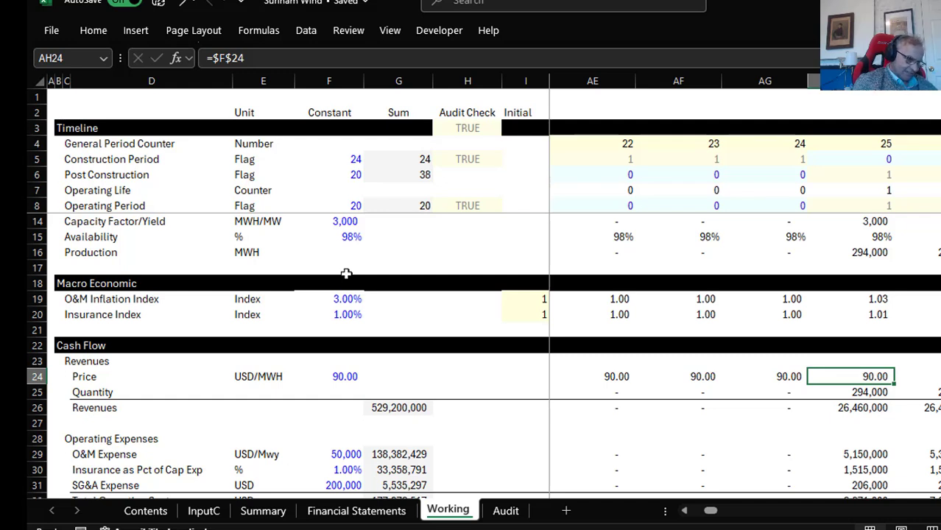
{"action": "key", "text": "Left"}
{"action": "key", "text": "Left"}
{"action": "key", "text": "Left"}
{"action": "key", "text": "Left"}
{"action": "key", "text": "Left"}
{"action": "key", "text": "Left"}
{"action": "key", "text": "Left"}
{"action": "key", "text": "Left"}
{"action": "key", "text": "Left"}
{"action": "key", "text": "Left"}
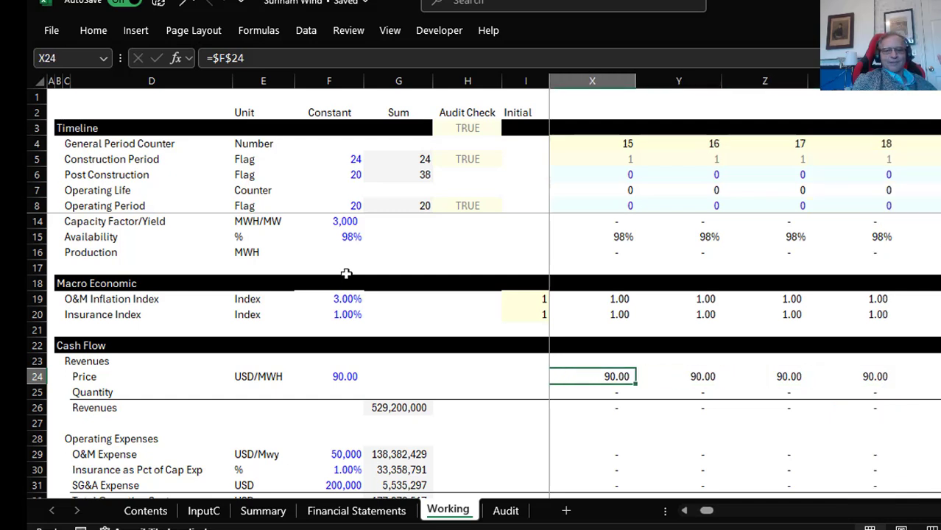
{"action": "key", "text": "Left"}
{"action": "key", "text": "Left"}
{"action": "key", "text": "Left"}
{"action": "key", "text": "Left"}
{"action": "key", "text": "Left"}
{"action": "key", "text": "Left"}
{"action": "key", "text": "Left"}
{"action": "key", "text": "Left"}
{"action": "key", "text": "Left"}
{"action": "key", "text": "Left"}
{"action": "key", "text": "Left"}
{"action": "key", "text": "Left"}
{"action": "key", "text": "Left"}
{"action": "key", "text": "Left"}
{"action": "key", "text": "Left"}
{"action": "key", "text": "Left"}
{"action": "key", "text": "Left"}
{"action": "key", "text": "Left"}
{"action": "key", "text": "Left"}
{"action": "key", "text": "Left"}
{"action": "key", "text": "Down"}
{"action": "key", "text": "Right"}
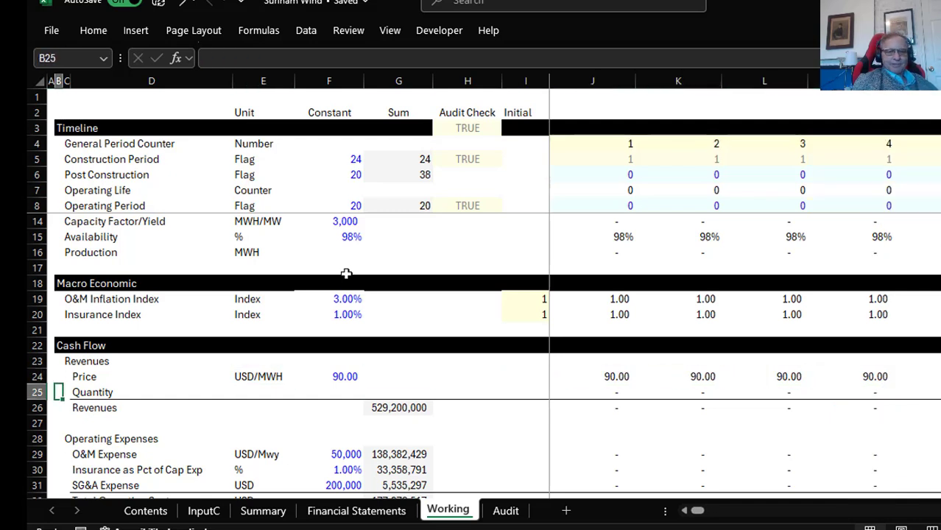
{"action": "key", "text": "Right"}
{"action": "key", "text": "Right"}
{"action": "key", "text": "Right"}
{"action": "key", "text": "Right"}
{"action": "key", "text": "Right"}
{"action": "key", "text": "Right"}
{"action": "key", "text": "Right"}
{"action": "key", "text": "Right"}
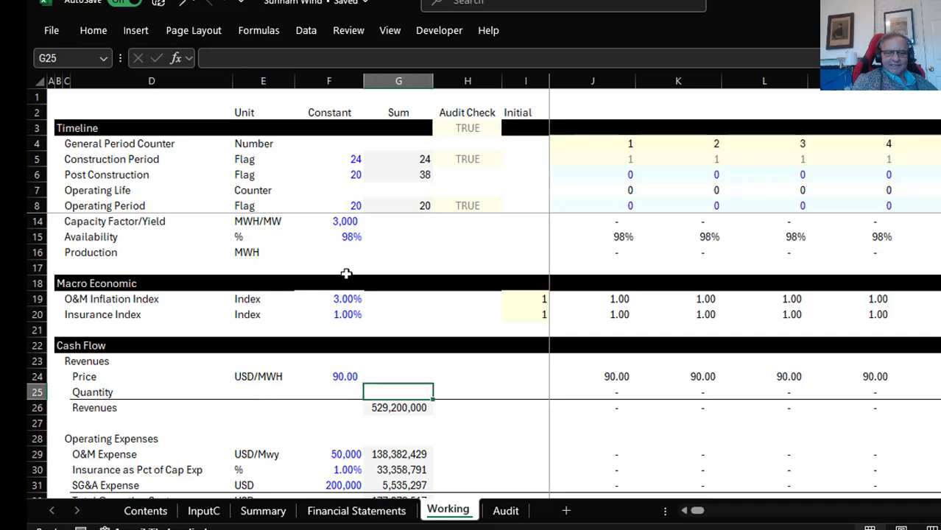
{"action": "key", "text": "Up"}
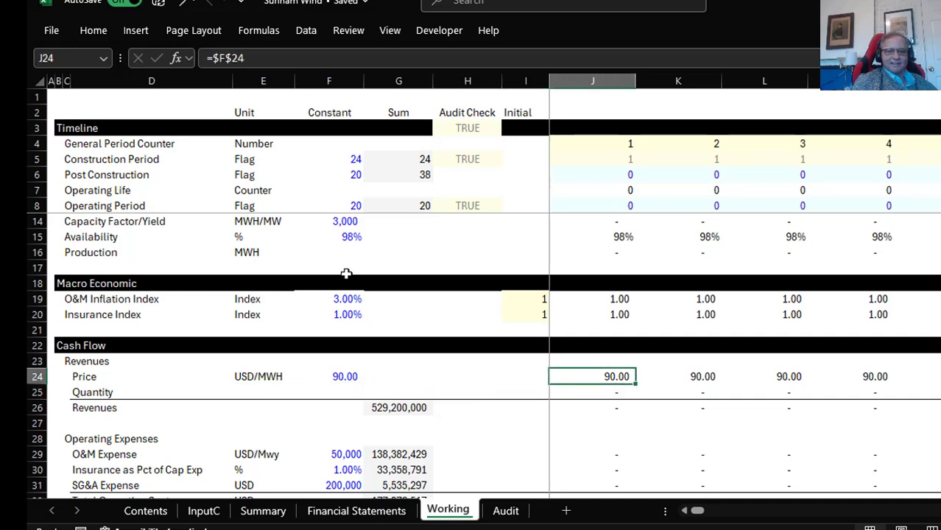
Check the Quantity formula in J25 and its reference to Production in row 16
{"action": "key", "text": "Down"}
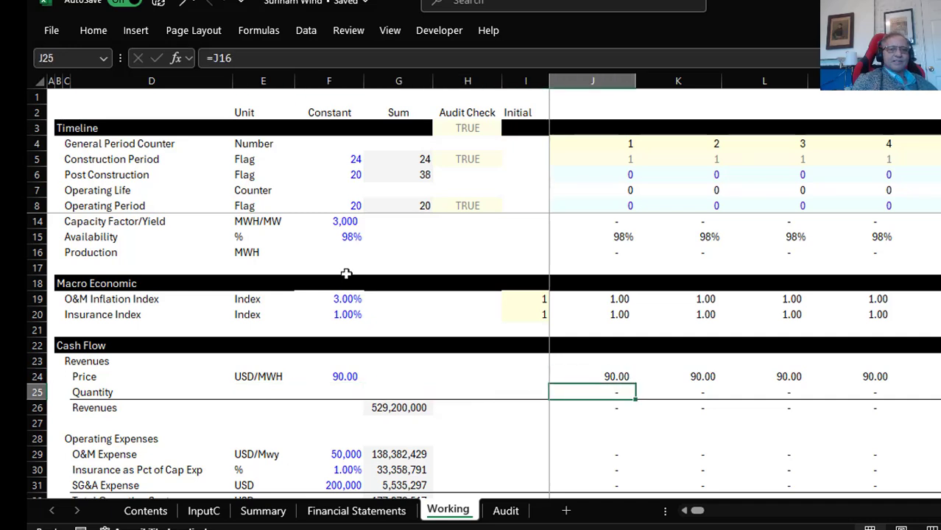
{"action": "key", "text": "F2"}
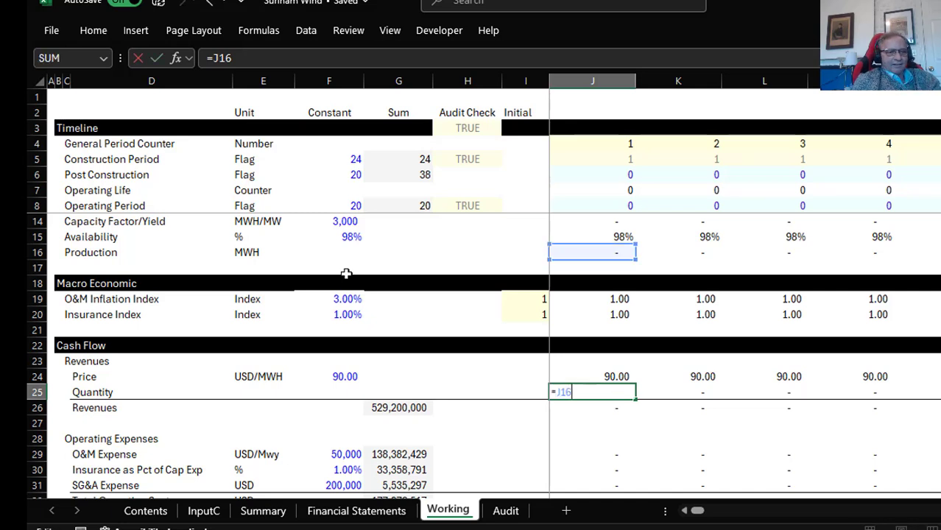
{"action": "key", "text": "Escape"}
Return through the first period column to the Timeline header row at J3
{"action": "key", "text": "Up"}
{"action": "key", "text": "Up"}
{"action": "key", "text": "Up"}
{"action": "key", "text": "Up"}
{"action": "key", "text": "Up"}
{"action": "key", "text": "Up"}
{"action": "key", "text": "Up"}
{"action": "key", "text": "Up"}
{"action": "key", "text": "Up"}
{"action": "key", "text": "Up"}
{"action": "key", "text": "Up"}
{"action": "key", "text": "Up"}
{"action": "key", "text": "Up"}
{"action": "key", "text": "Up"}
{"action": "key", "text": "Up"}
{"action": "key", "text": "Up"}
{"action": "key", "text": "Up"}
{"action": "key", "text": "Up"}
{"action": "key", "text": "Up"}
{"action": "key", "text": "Up"}
{"action": "key", "text": "Up"}
{"action": "key", "text": "Up"}
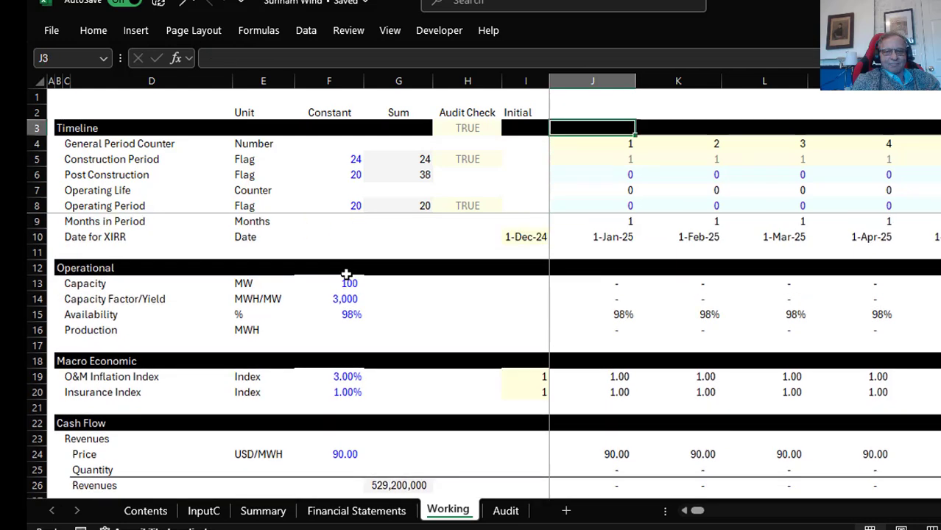
Examine the first-period formulas for Capacity, Capacity Factor/Yield and Availability in J13 through J15
{"action": "key", "text": "Down"}
{"action": "key", "text": "Down"}
{"action": "key", "text": "Down"}
{"action": "key", "text": "Down"}
{"action": "key", "text": "Down"}
{"action": "key", "text": "Down"}
{"action": "key", "text": "Down"}
{"action": "key", "text": "Down"}
{"action": "key", "text": "Down"}
{"action": "key", "text": "Down"}
{"action": "key", "text": "Down"}
{"action": "key", "text": "Down"}
{"action": "key", "text": "Up"}
{"action": "key", "text": "Up"}
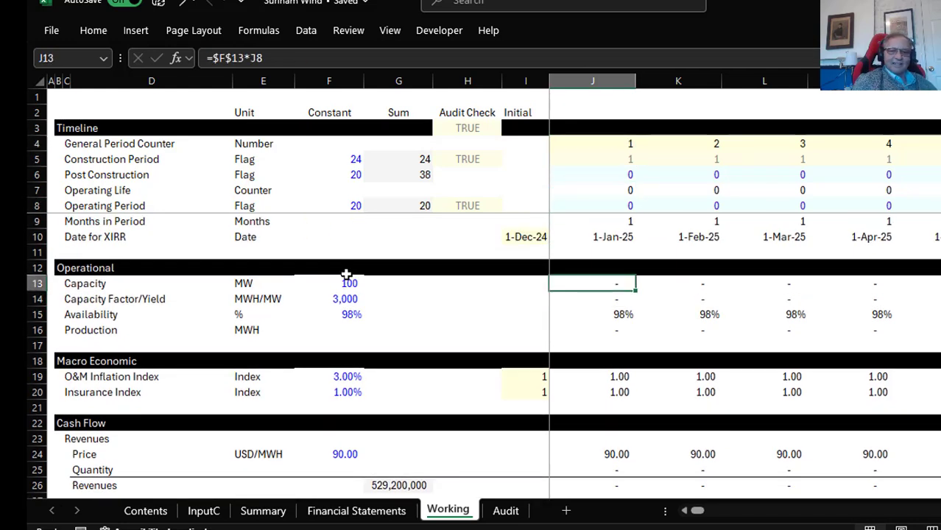
{"action": "key", "text": "F2"}
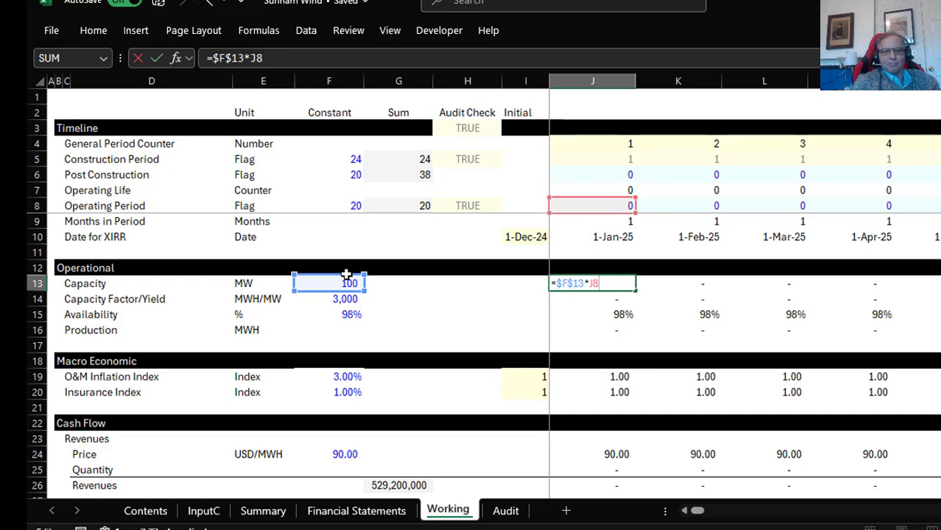
{"action": "key", "text": "Escape"}
{"action": "key", "text": "Down"}
{"action": "key", "text": "F2"}
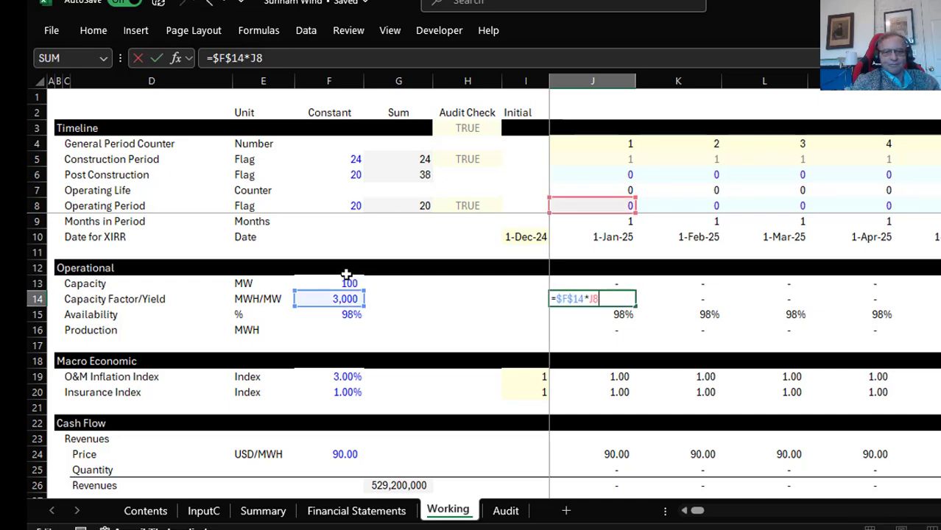
{"action": "key", "text": "Escape"}
{"action": "key", "text": "Down"}
{"action": "key", "text": "F2"}
{"action": "key", "text": "Escape"}
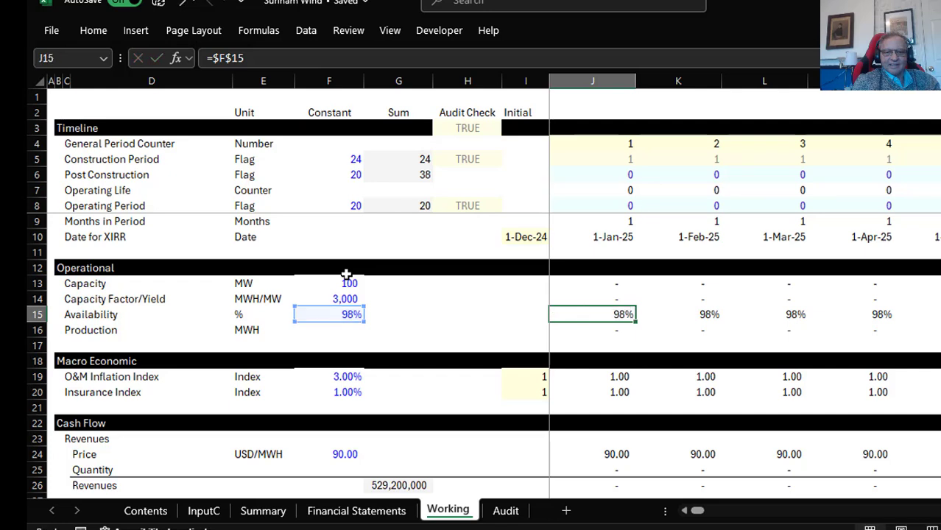
Enter =J13*J14*J15 as the Production formula for the first period in J16
{"action": "key", "text": "Down"}
{"action": "type", "text": "=J13*J14*J15"}
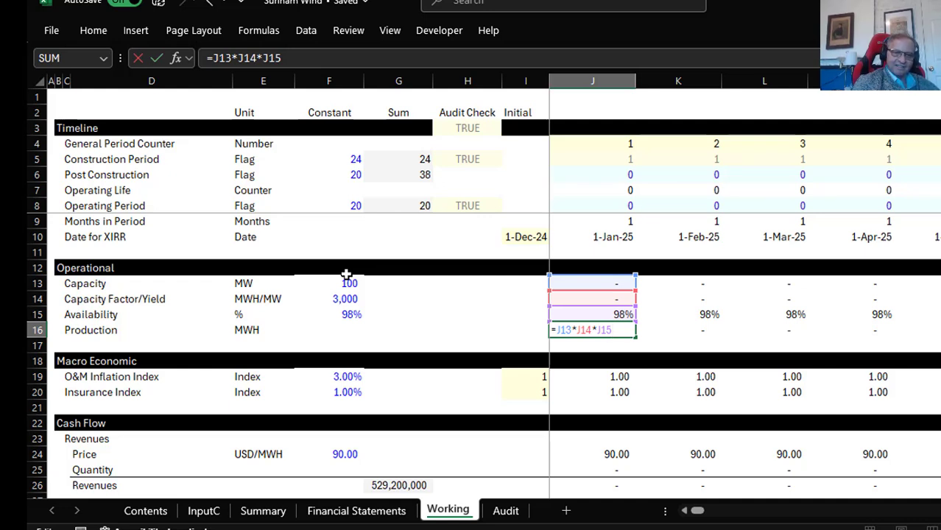
{"action": "key", "text": "Return"}
{"action": "key", "text": "Up"}
Follow the Production row from the first period across to the periods beyond the operating life, around column BH
{"action": "key", "text": "Right"}
{"action": "key", "text": "Right"}
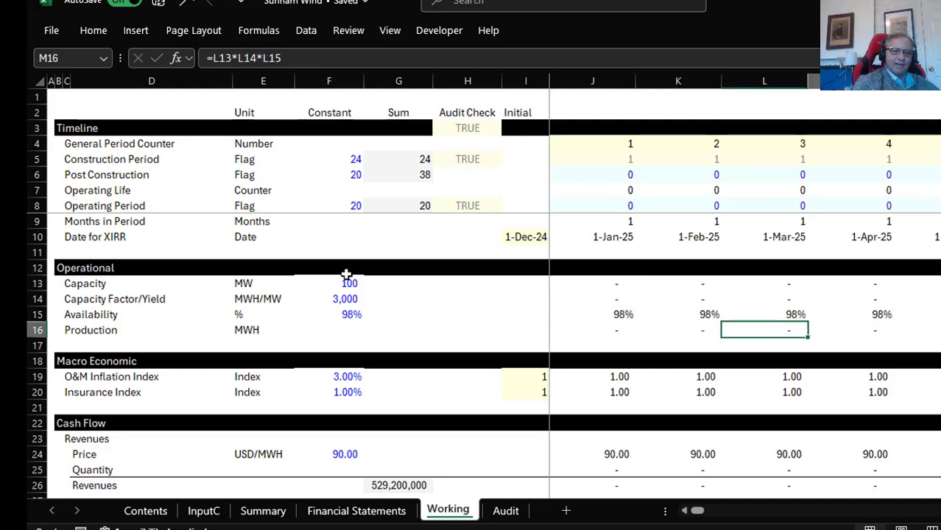
{"action": "key", "text": "Right"}
{"action": "key", "text": "Right"}
{"action": "key", "text": "Right"}
{"action": "key", "text": "Right"}
{"action": "key", "text": "Right"}
{"action": "key", "text": "Right"}
{"action": "key", "text": "Right"}
{"action": "key", "text": "Right"}
{"action": "key", "text": "Right"}
{"action": "key", "text": "Right"}
{"action": "key", "text": "Right"}
{"action": "key", "text": "Right"}
{"action": "key", "text": "Right"}
{"action": "key", "text": "Right"}
{"action": "key", "text": "Right"}
{"action": "key", "text": "Right"}
{"action": "key", "text": "Right"}
{"action": "key", "text": "Right"}
{"action": "key", "text": "Right"}
{"action": "key", "text": "Right"}
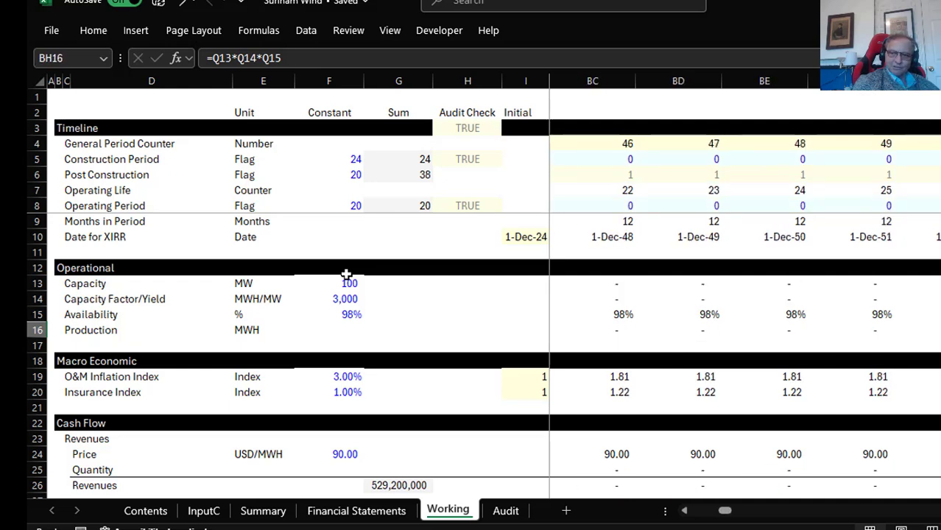
{"action": "key", "text": "Right"}
Go back along the Production row to the final operating years and examine the formulas from AX16 to BA16
{"action": "key", "text": "Left"}
{"action": "key", "text": "Left"}
{"action": "key", "text": "Left"}
{"action": "key", "text": "Left"}
{"action": "key", "text": "Left"}
{"action": "key", "text": "Left"}
{"action": "key", "text": "Left"}
{"action": "key", "text": "Left"}
{"action": "key", "text": "Left"}
{"action": "key", "text": "Left"}
{"action": "key", "text": "Left"}
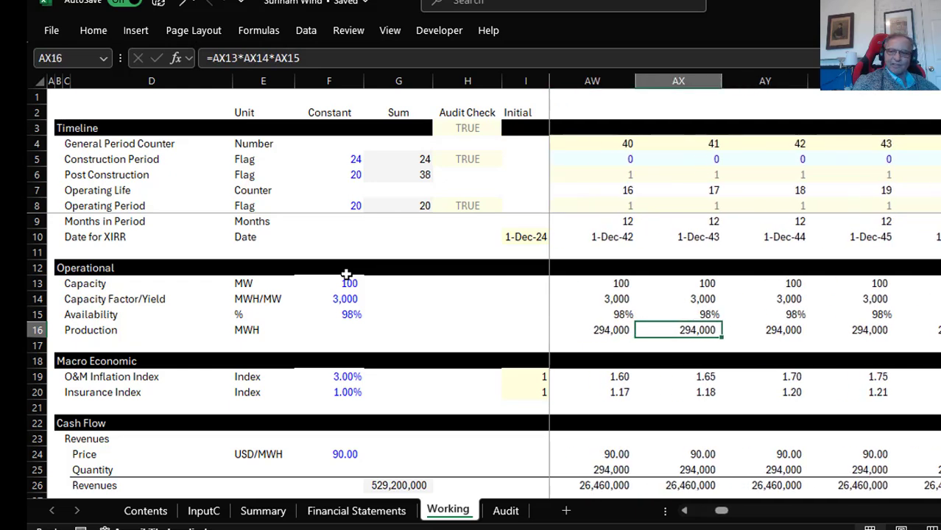
{"action": "key", "text": "Right"}
{"action": "key", "text": "Right"}
{"action": "key", "text": "Right"}
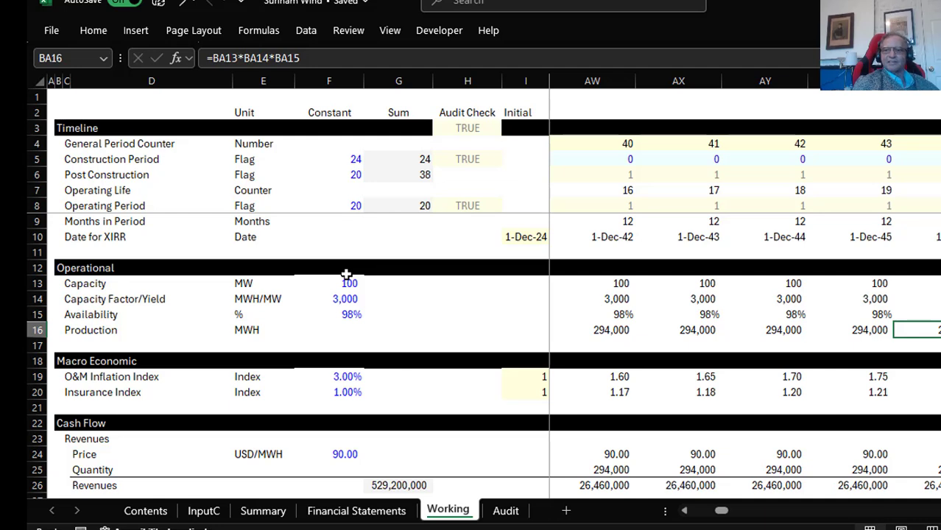
Trace column BA from Production in row 16 up through the Timeline rows and back to BA16
{"action": "key", "text": "Up"}
{"action": "key", "text": "Up"}
{"action": "key", "text": "Up"}
{"action": "key", "text": "Up"}
{"action": "key", "text": "Up"}
{"action": "key", "text": "Up"}
{"action": "key", "text": "Up"}
{"action": "key", "text": "Up"}
{"action": "key", "text": "Up"}
{"action": "key", "text": "Up"}
{"action": "key", "text": "Up"}
{"action": "key", "text": "Up"}
{"action": "key", "text": "Up"}
{"action": "key", "text": "Up"}
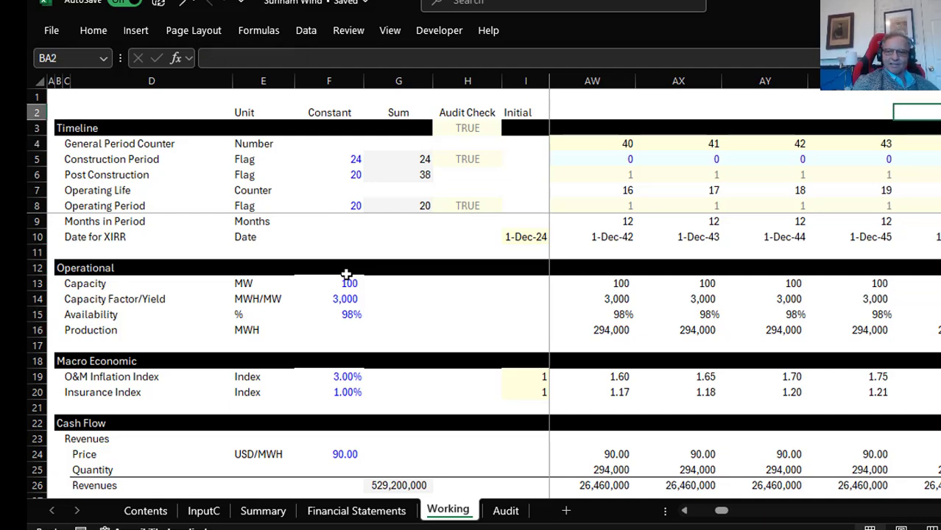
{"action": "key", "text": "Down"}
{"action": "key", "text": "Down"}
{"action": "key", "text": "Down"}
{"action": "key", "text": "Down"}
{"action": "key", "text": "Down"}
{"action": "key", "text": "Down"}
{"action": "key", "text": "Down"}
{"action": "key", "text": "Down"}
{"action": "key", "text": "Down"}
{"action": "key", "text": "Down"}
{"action": "key", "text": "Down"}
{"action": "key", "text": "Down"}
{"action": "key", "text": "Down"}
{"action": "key", "text": "Down"}
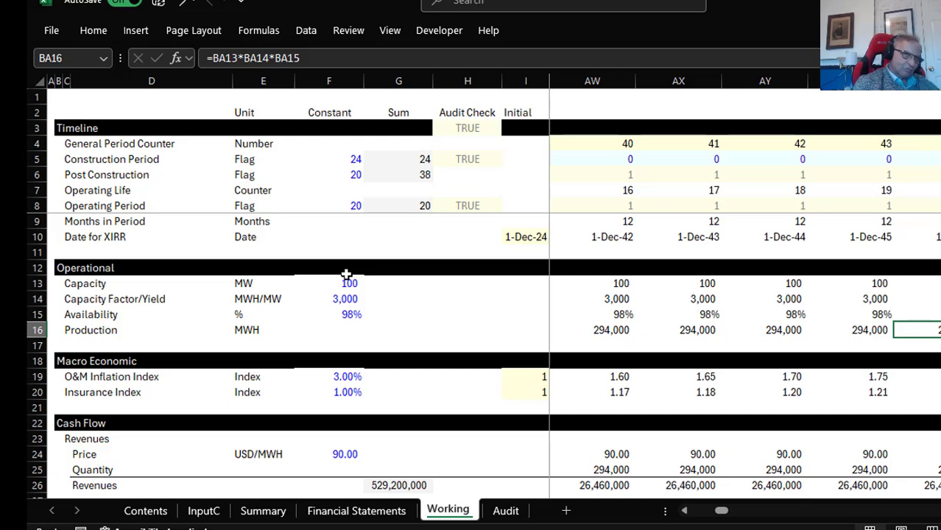
Examine the Post Construction and Operating Period flag formulas in BA6 and BA8, and the Capacity formula in BA13
{"action": "key", "text": "Up"}
{"action": "key", "text": "Up"}
{"action": "key", "text": "Up"}
{"action": "key", "text": "Up"}
{"action": "key", "text": "Up"}
{"action": "key", "text": "Up"}
{"action": "key", "text": "Up"}
{"action": "key", "text": "Up"}
{"action": "key", "text": "Up"}
{"action": "key", "text": "Up"}
{"action": "key", "text": "Up"}
{"action": "key", "text": "Up"}
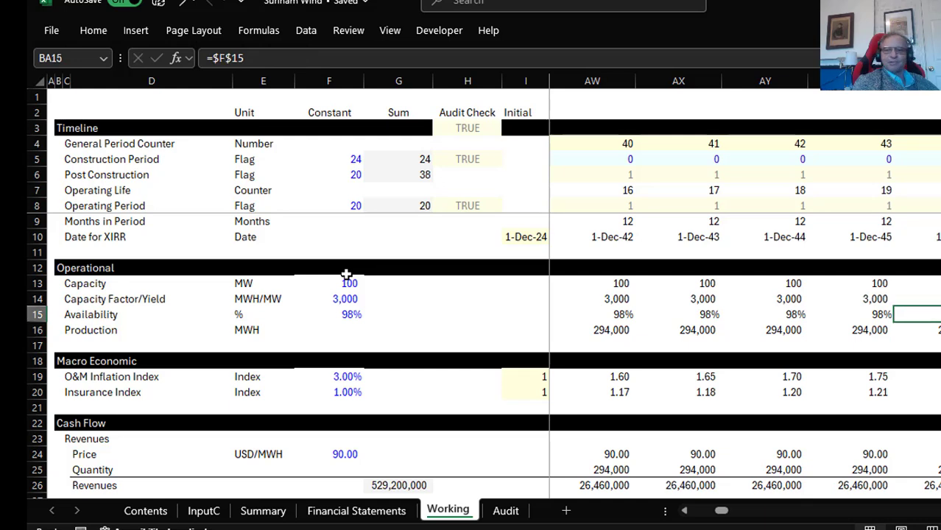
{"action": "key", "text": "Down"}
{"action": "key", "text": "Down"}
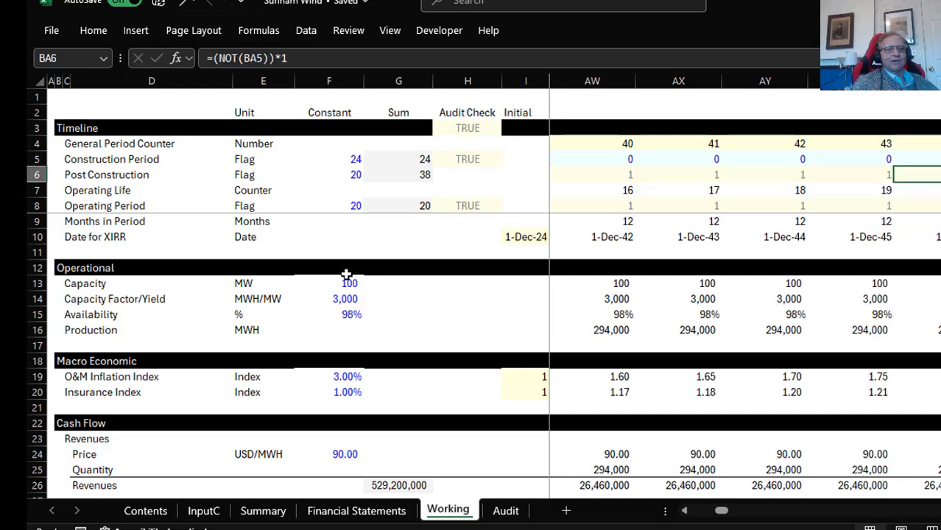
{"action": "key", "text": "Up"}
{"action": "key", "text": "Down"}
{"action": "key", "text": "Down"}
{"action": "key", "text": "Down"}
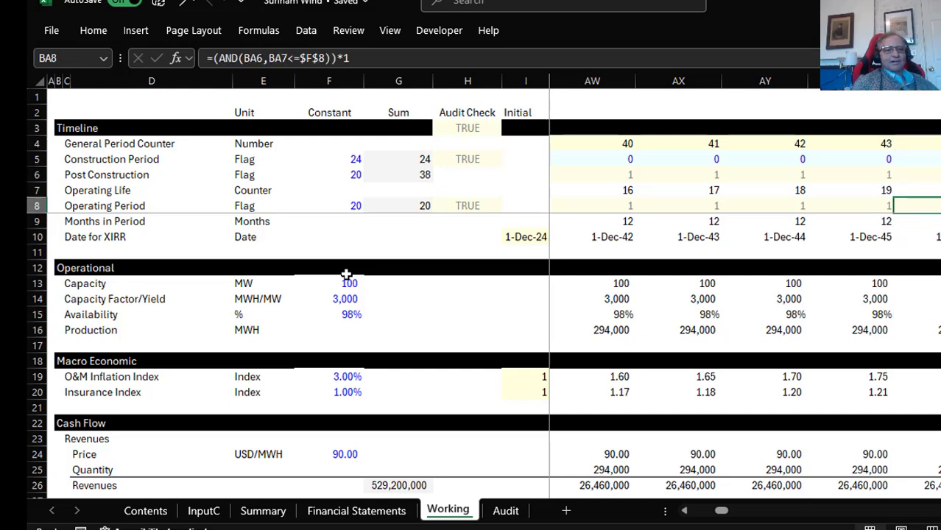
{"action": "key", "text": "Down"}
{"action": "key", "text": "Down"}
{"action": "key", "text": "Down"}
{"action": "key", "text": "Down"}
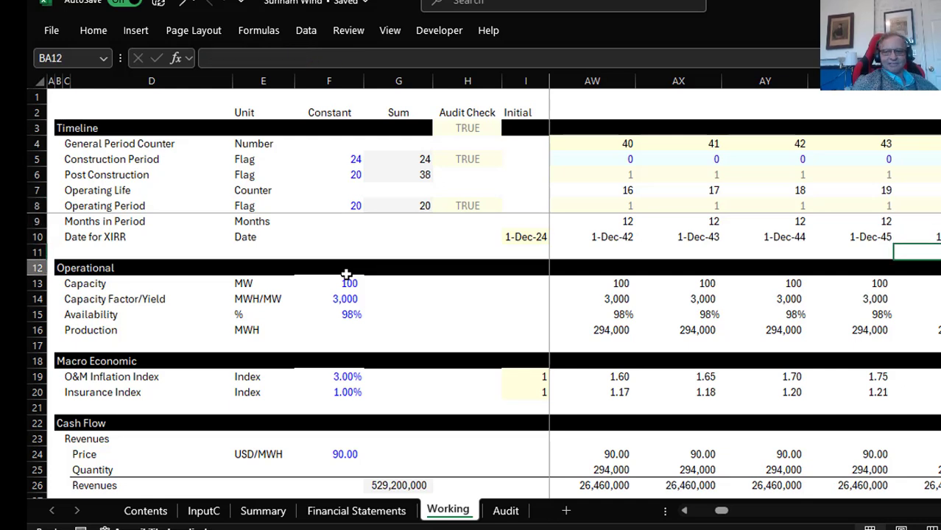
{"action": "key", "text": "Down"}
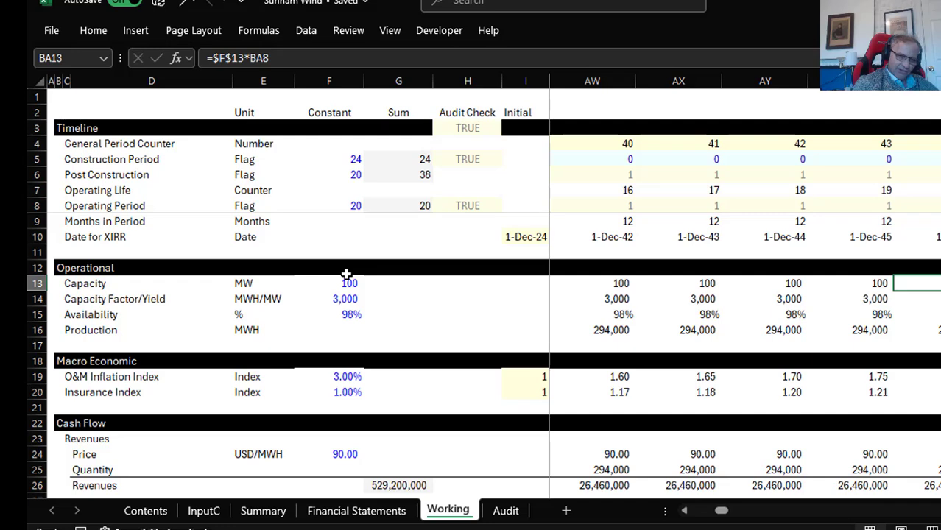
Review column BA down through the revenues and operating expenses, returning to the Cash Flow header row at BA22
{"action": "key", "text": "Down"}
{"action": "key", "text": "Down"}
{"action": "key", "text": "Down"}
{"action": "key", "text": "Down"}
{"action": "key", "text": "Down"}
{"action": "key", "text": "Down"}
{"action": "key", "text": "Down"}
{"action": "key", "text": "Down"}
{"action": "key", "text": "Down"}
{"action": "key", "text": "Down"}
{"action": "key", "text": "Down"}
{"action": "key", "text": "Down"}
{"action": "key", "text": "Down"}
{"action": "key", "text": "Down"}
{"action": "key", "text": "Down"}
{"action": "key", "text": "Down"}
{"action": "key", "text": "Down"}
{"action": "key", "text": "Down"}
{"action": "key", "text": "Down"}
{"action": "key", "text": "Down"}
{"action": "key", "text": "Down"}
{"action": "key", "text": "Down"}
{"action": "key", "text": "Down"}
{"action": "key", "text": "Down"}
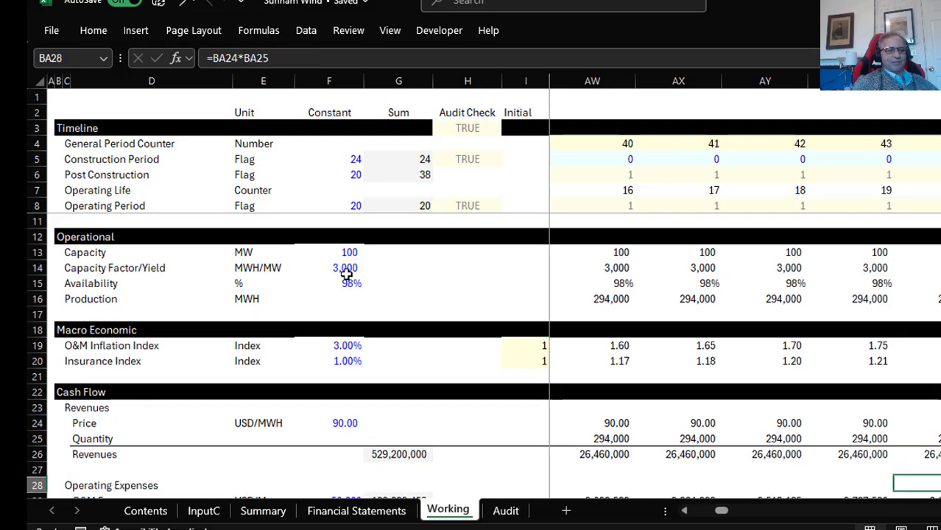
{"action": "key", "text": "Up"}
{"action": "key", "text": "Up"}
{"action": "key", "text": "Up"}
{"action": "key", "text": "Up"}
{"action": "key", "text": "Up"}
{"action": "key", "text": "Up"}
{"action": "key", "text": "Up"}
{"action": "key", "text": "Up"}
{"action": "key", "text": "Up"}
{"action": "key", "text": "Up"}
{"action": "key", "text": "Up"}
{"action": "key", "text": "Up"}
{"action": "key", "text": "Up"}
{"action": "key", "text": "Up"}
{"action": "key", "text": "Up"}
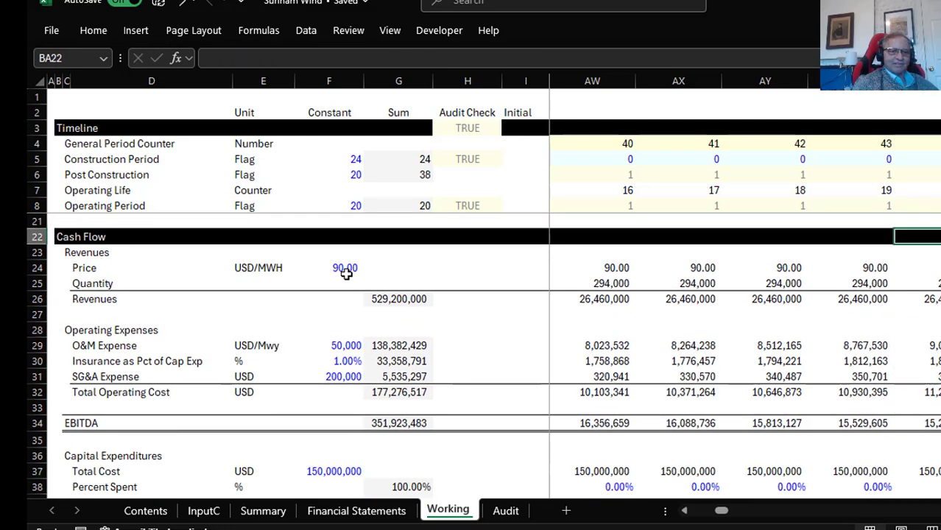
Go down column BA from the Cash Flow header through the revenue rows and examine the O&M Expense formula in BA29
{"action": "key", "text": "Down"}
{"action": "key", "text": "Down"}
{"action": "key", "text": "Down"}
{"action": "key", "text": "Down"}
{"action": "key", "text": "Down"}
{"action": "key", "text": "Down"}
{"action": "key", "text": "Down"}
{"action": "key", "text": "Down"}
{"action": "key", "text": "Down"}
{"action": "key", "text": "Up"}
{"action": "key", "text": "Up"}
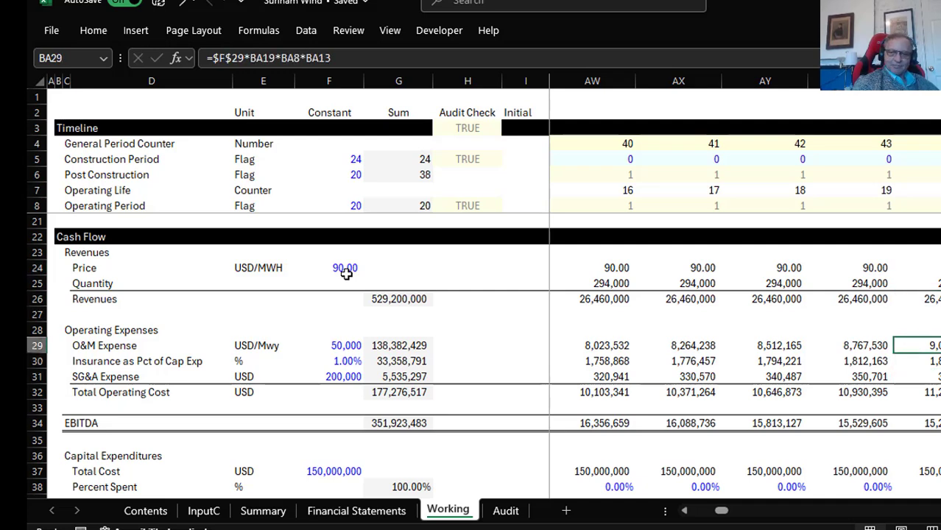
Trace the O&M Expense row back from BA29 through the operating years to the construction period around AF29
{"action": "key", "text": "Left"}
{"action": "key", "text": "Left"}
{"action": "key", "text": "Left"}
{"action": "key", "text": "Left"}
{"action": "key", "text": "Left"}
{"action": "key", "text": "Left"}
{"action": "key", "text": "Left"}
{"action": "key", "text": "Left"}
{"action": "key", "text": "Left"}
{"action": "key", "text": "Left"}
{"action": "key", "text": "Left"}
{"action": "key", "text": "Left"}
{"action": "key", "text": "Left"}
{"action": "key", "text": "Left"}
{"action": "key", "text": "Left"}
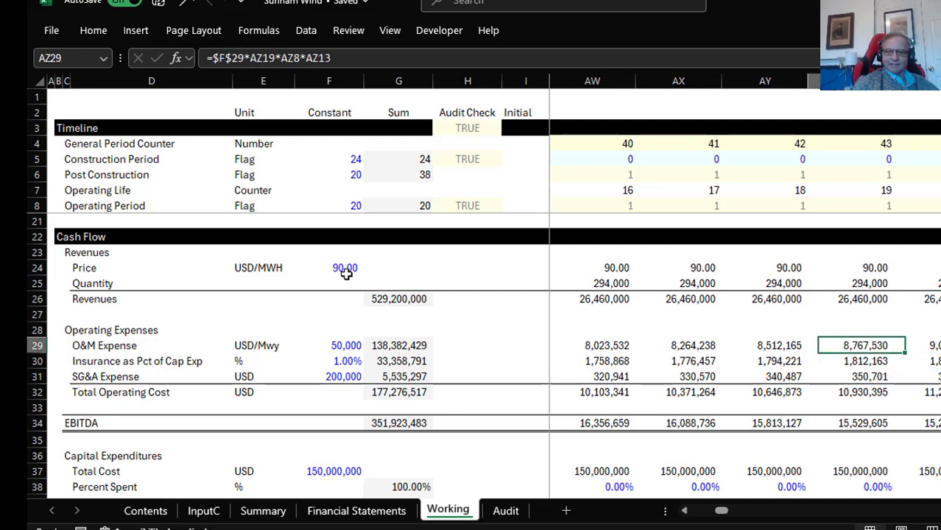
{"action": "key", "text": "Left"}
{"action": "key", "text": "Left"}
{"action": "key", "text": "Left"}
{"action": "key", "text": "Left"}
{"action": "key", "text": "Left"}
{"action": "key", "text": "Left"}
{"action": "key", "text": "Left"}
{"action": "key", "text": "Left"}
{"action": "key", "text": "Left"}
{"action": "key", "text": "Left"}
{"action": "key", "text": "Left"}
{"action": "key", "text": "Left"}
{"action": "key", "text": "Left"}
{"action": "key", "text": "Left"}
{"action": "key", "text": "Left"}
{"action": "key", "text": "Left"}
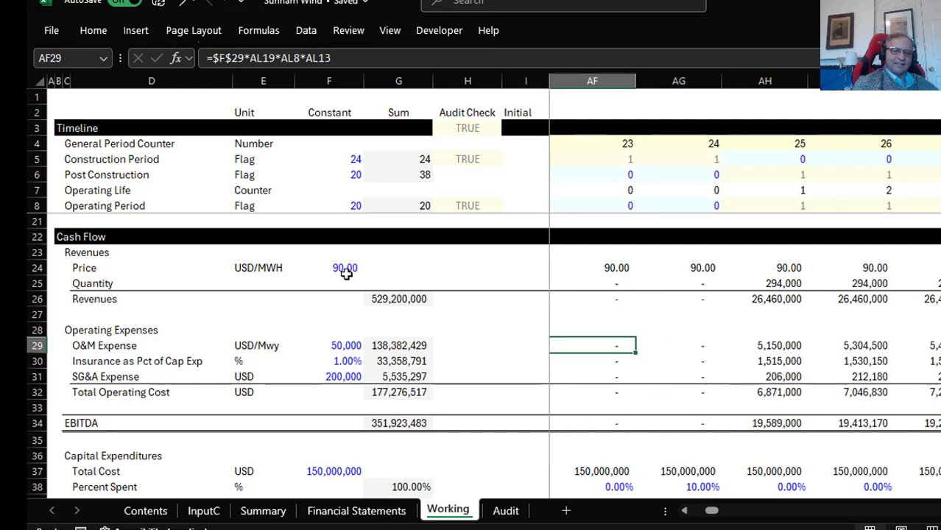
Follow the Insurance as Pct of Cap Exp row back to period 1 and inspect the cells referenced by the J30 formula
{"action": "key", "text": "Down"}
{"action": "key", "text": "Right"}
{"action": "key", "text": "Right"}
{"action": "key", "text": "Right"}
{"action": "key", "text": "Right"}
{"action": "key", "text": "Right"}
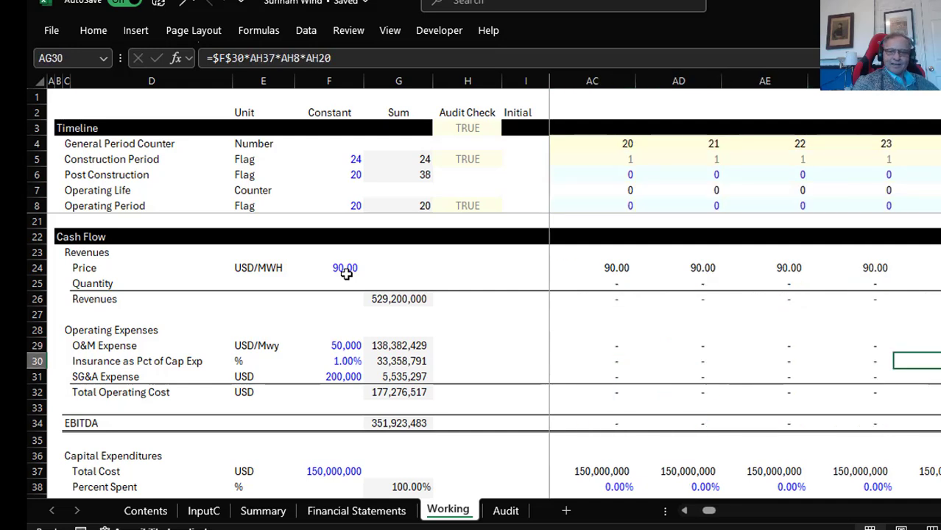
{"action": "key", "text": "Left"}
{"action": "key", "text": "Left"}
{"action": "key", "text": "Left"}
{"action": "key", "text": "Left"}
{"action": "key", "text": "Left"}
{"action": "key", "text": "Left"}
{"action": "key", "text": "Left"}
{"action": "key", "text": "Left"}
{"action": "key", "text": "Left"}
{"action": "key", "text": "Left"}
{"action": "key", "text": "Left"}
{"action": "key", "text": "Left"}
{"action": "key", "text": "Left"}
{"action": "key", "text": "Left"}
{"action": "key", "text": "Left"}
{"action": "key", "text": "Left"}
{"action": "key", "text": "Left"}
{"action": "key", "text": "Left"}
{"action": "key", "text": "Left"}
{"action": "key", "text": "Left"}
{"action": "key", "text": "Left"}
{"action": "key", "text": "Left"}
{"action": "key", "text": "Left"}
{"action": "key", "text": "Left"}
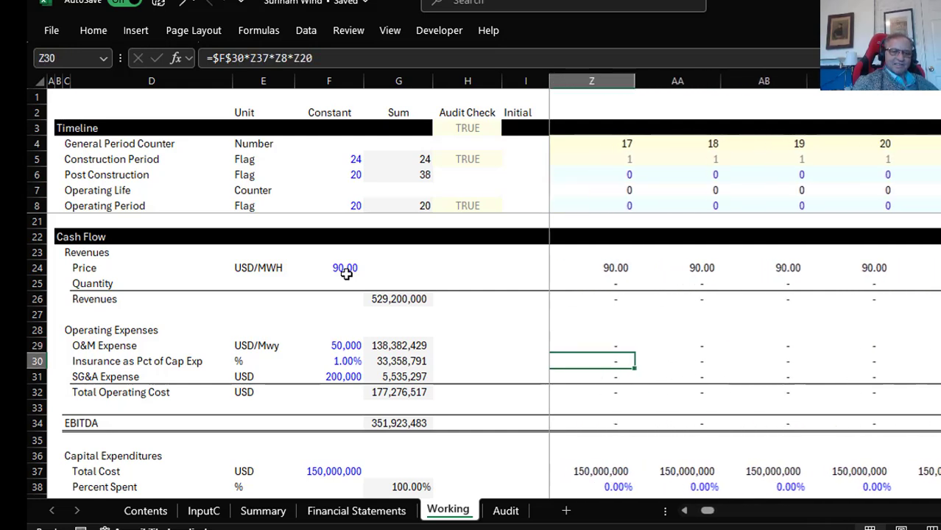
{"action": "key", "text": "Right"}
{"action": "key", "text": "Right"}
{"action": "key", "text": "Right"}
{"action": "key", "text": "Right"}
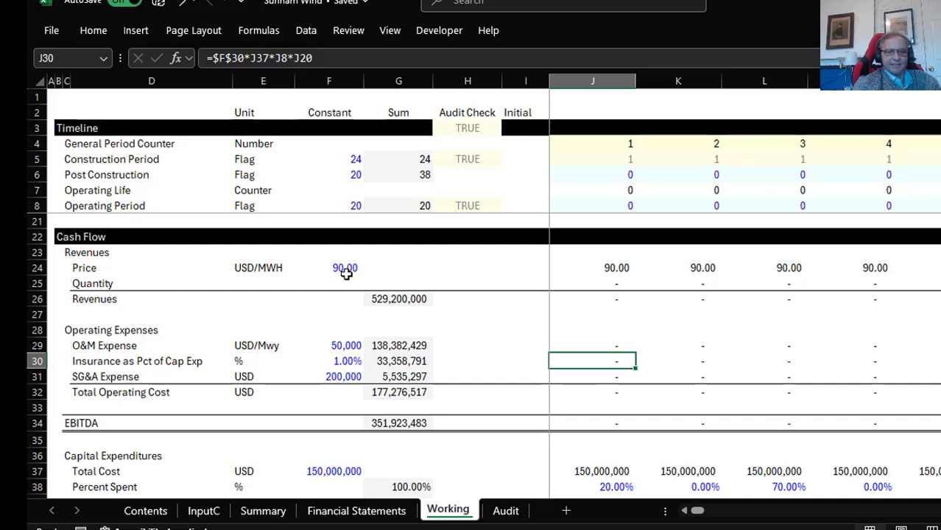
{"action": "key", "text": "F2"}
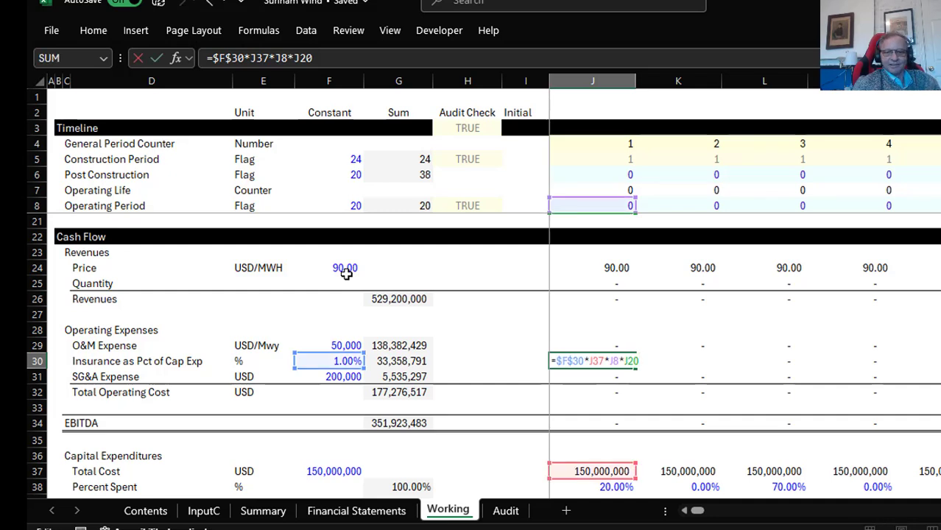
{"action": "key", "text": "Escape"}
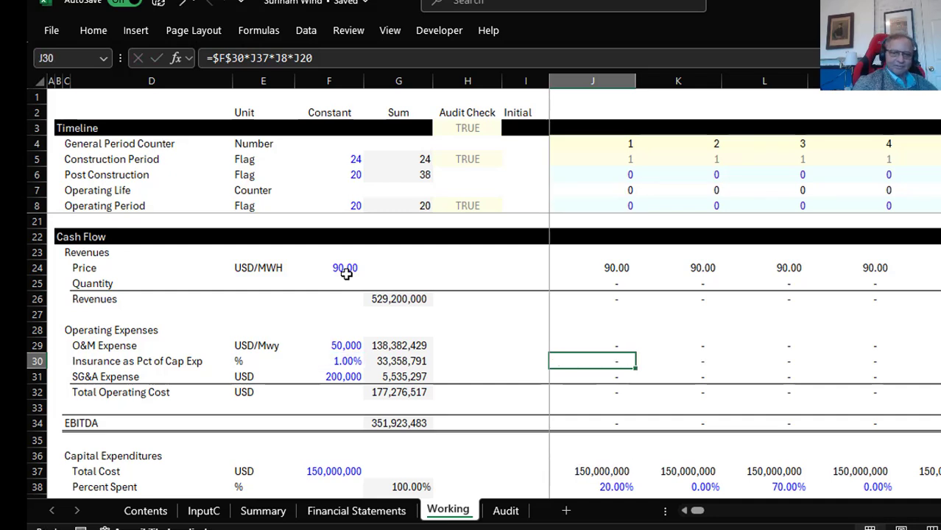
Review column J down through EBITDA, Capital Expenditures and Working Capital, returning to the Capital Expenditures section
{"action": "key", "text": "Down"}
{"action": "key", "text": "Down"}
{"action": "key", "text": "Down"}
{"action": "key", "text": "Down"}
{"action": "key", "text": "Down"}
{"action": "key", "text": "Down"}
{"action": "key", "text": "Down"}
{"action": "key", "text": "Down"}
{"action": "key", "text": "Down"}
{"action": "key", "text": "Down"}
{"action": "key", "text": "Down"}
{"action": "key", "text": "Down"}
{"action": "key", "text": "Down"}
{"action": "key", "text": "Up"}
{"action": "key", "text": "Up"}
{"action": "key", "text": "Up"}
{"action": "key", "text": "Up"}
{"action": "key", "text": "Up"}
{"action": "key", "text": "Up"}
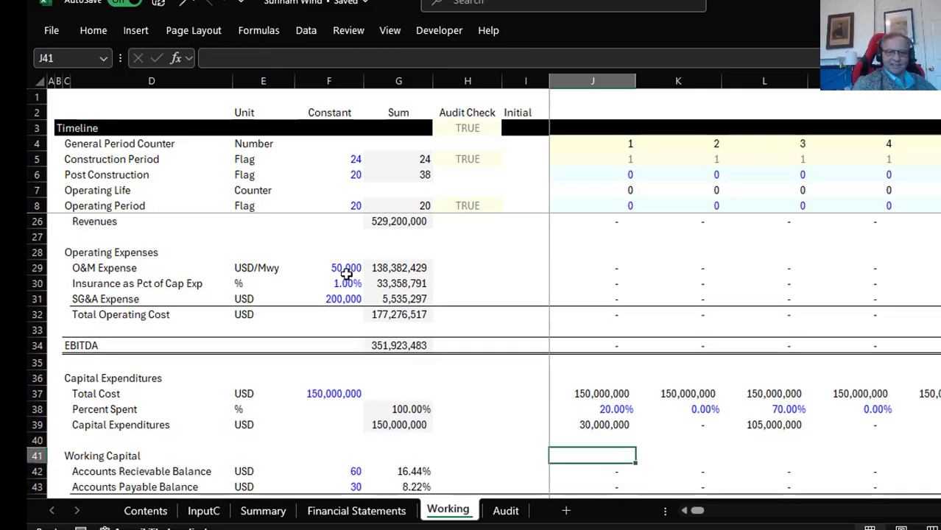
Highlight the entire Capital Expenditures heading row, row 36
{"action": "key", "text": "Left"}
{"action": "key", "text": "Left"}
{"action": "key", "text": "Left"}
{"action": "key", "text": "Left"}
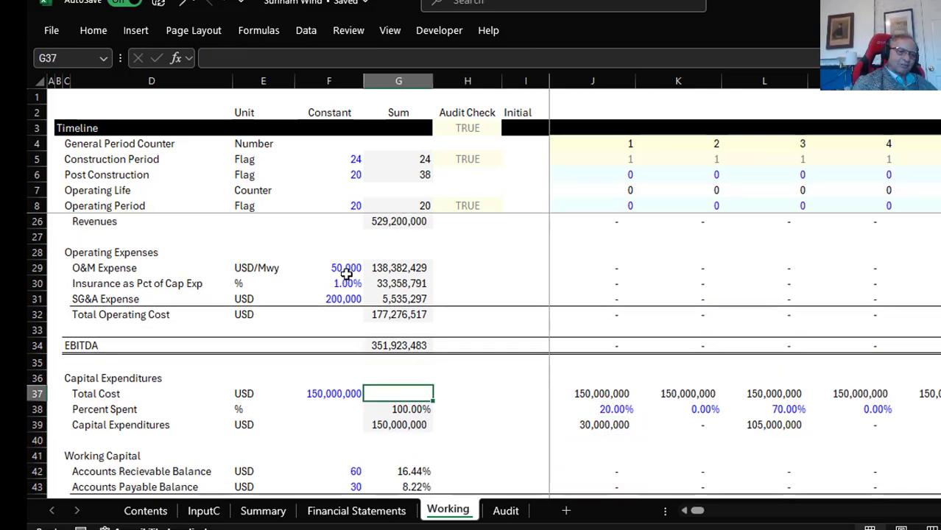
{"action": "key", "text": "Home"}
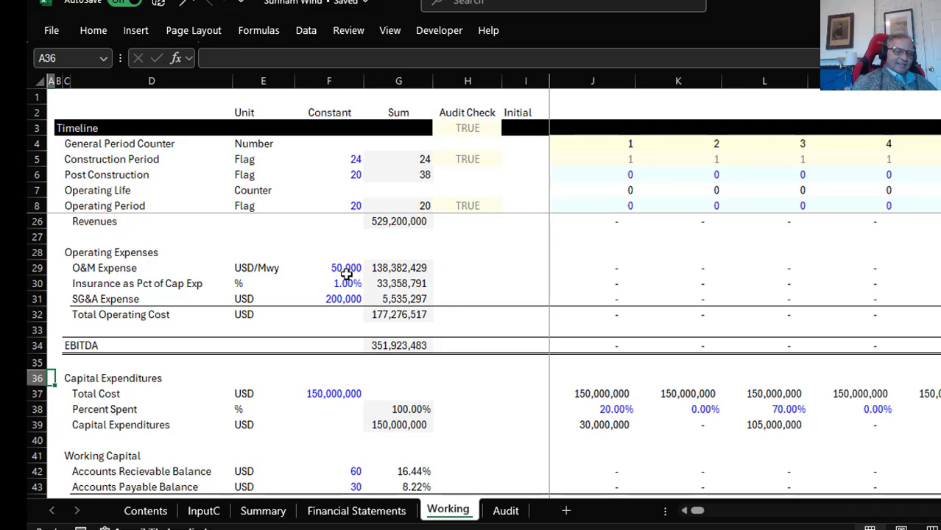
{"action": "key", "text": "shift+space"}
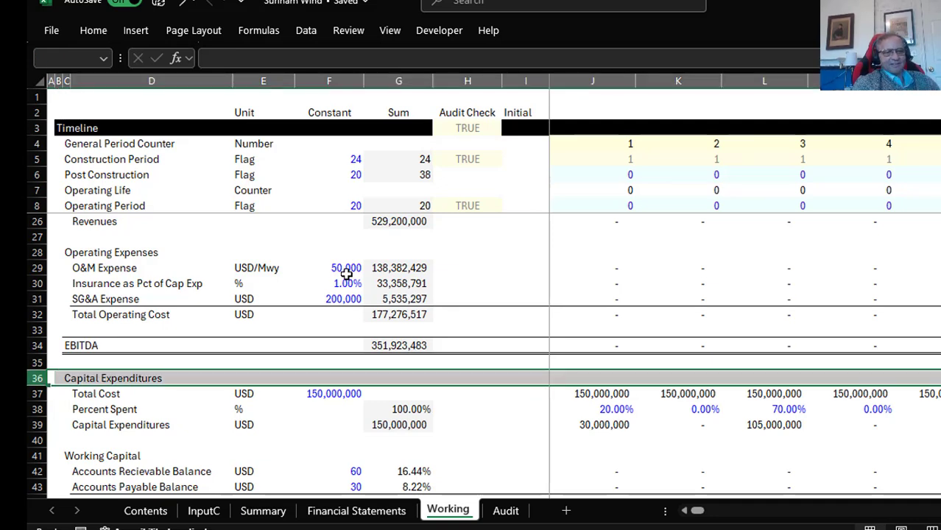
Move to the EBITDA row and examine its period 1 formula in J34
{"action": "key", "text": "Up"}
{"action": "key", "text": "Up"}
{"action": "key", "text": "Right"}
{"action": "key", "text": "Right"}
{"action": "key", "text": "Right"}
{"action": "key", "text": "Right"}
{"action": "key", "text": "Right"}
{"action": "key", "text": "Right"}
{"action": "key", "text": "Right"}
{"action": "key", "text": "Right"}
{"action": "key", "text": "Right"}
{"action": "key", "text": "Right"}
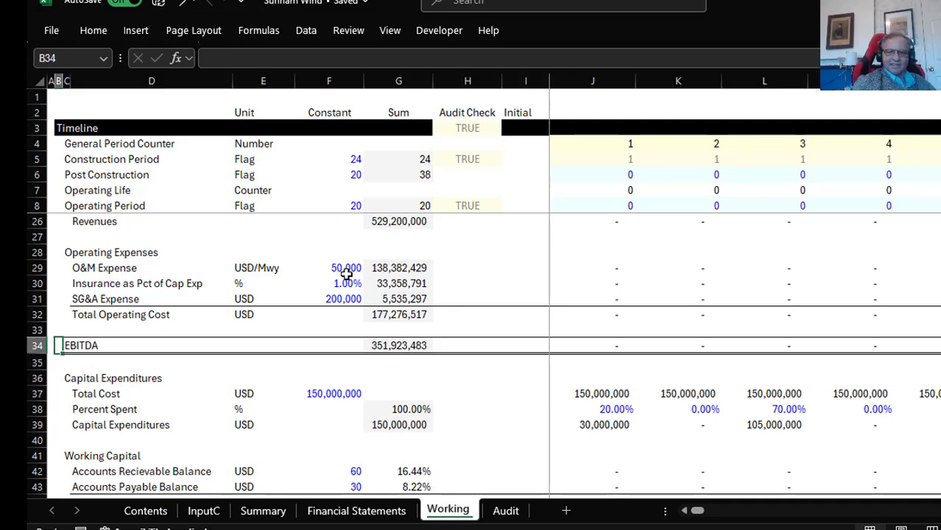
{"action": "key", "text": "Left"}
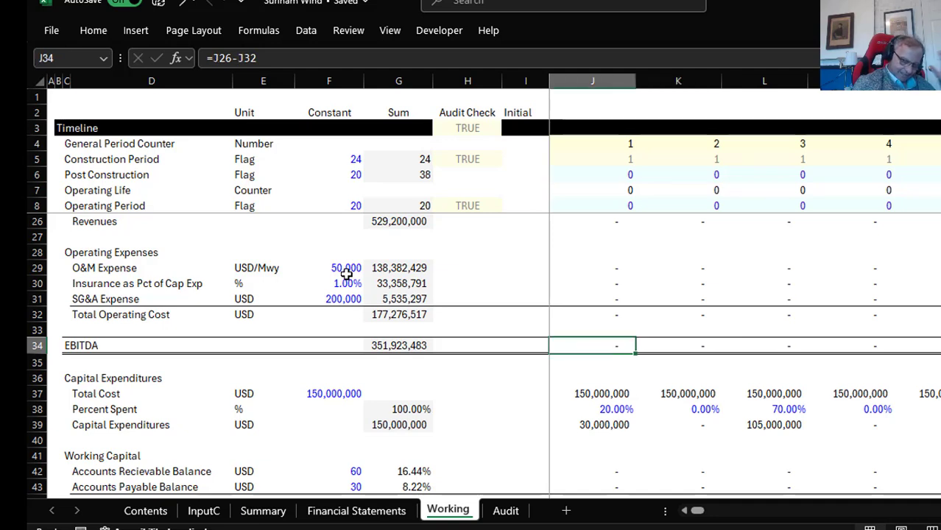
Examine the Capital Expenditures formula in J39 and the Percent Spent lookup formula in J38
{"action": "key", "text": "Down"}
{"action": "key", "text": "Down"}
{"action": "key", "text": "Down"}
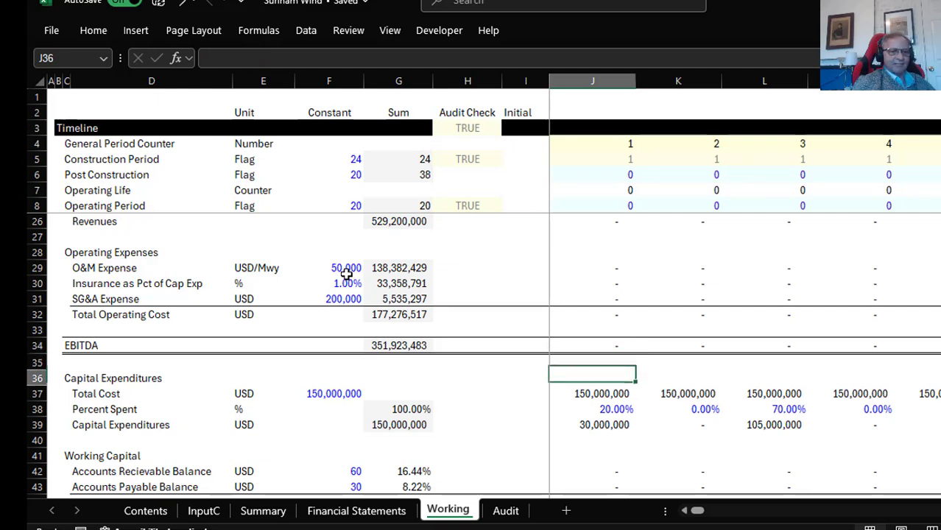
{"action": "key", "text": "Down"}
{"action": "key", "text": "Down"}
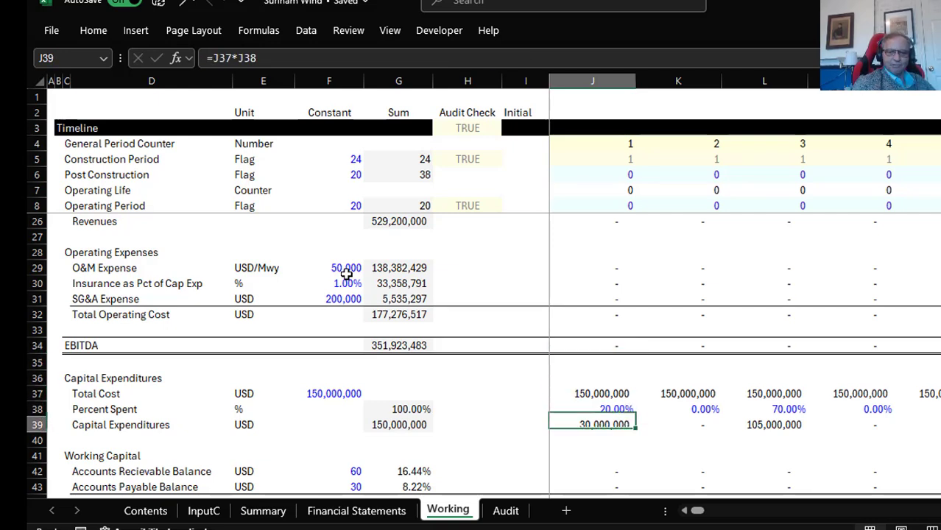
{"action": "key", "text": "Up"}
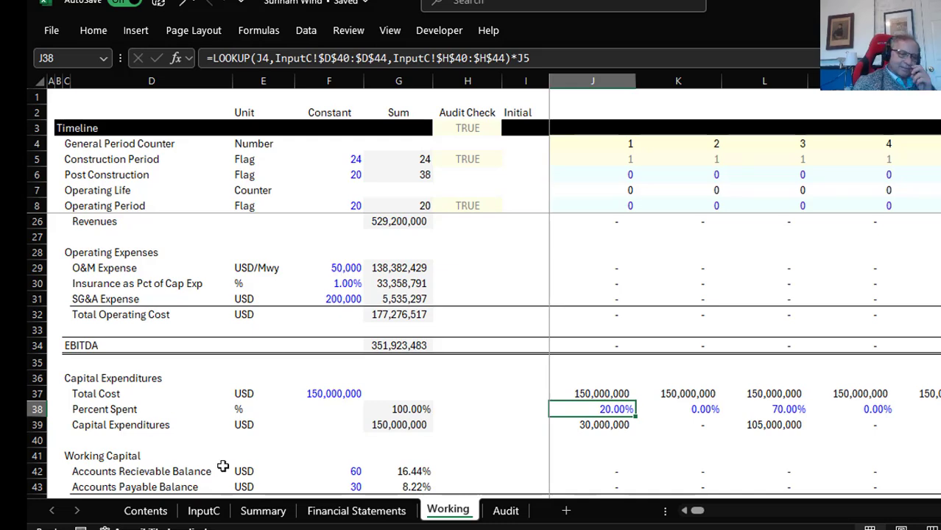
Switch to the InputC sheet and go down column F to examine the S-Curve for Construction percentages
{"action": "left_click", "coordinate": [204, 512]}
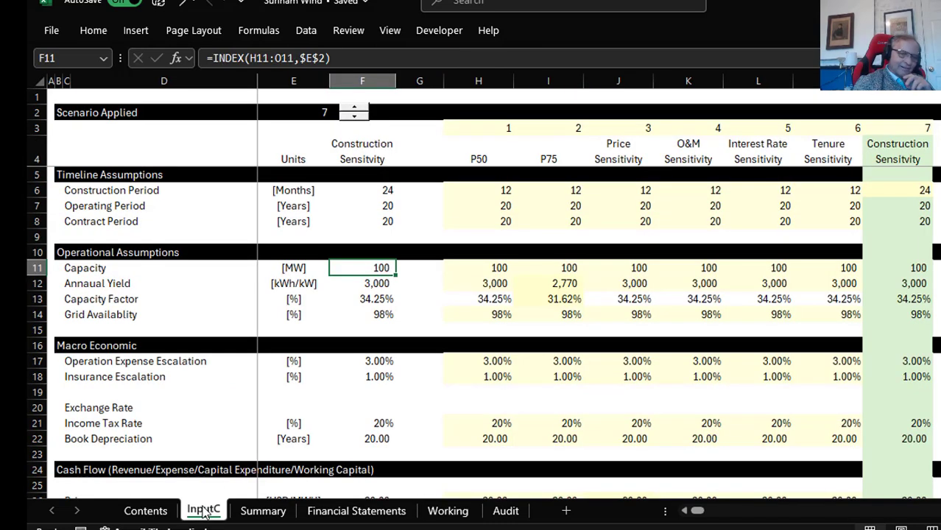
{"action": "left_click", "coordinate": [293, 391]}
{"action": "key", "text": "Right"}
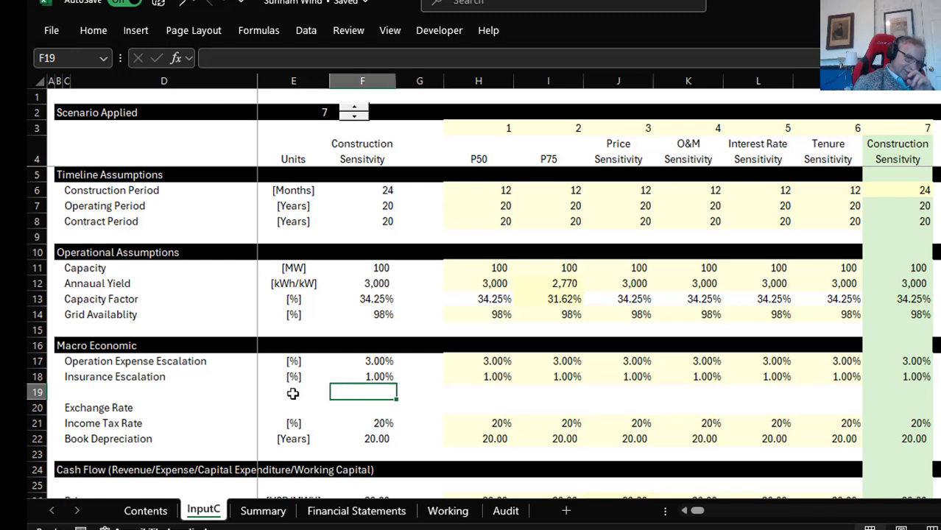
{"action": "key", "text": "Down"}
{"action": "key", "text": "Down"}
{"action": "key", "text": "Down"}
{"action": "key", "text": "Down"}
{"action": "key", "text": "Down"}
{"action": "key", "text": "Down"}
{"action": "key", "text": "Down"}
{"action": "key", "text": "Down"}
{"action": "key", "text": "Down"}
{"action": "key", "text": "Down"}
{"action": "key", "text": "Down"}
{"action": "key", "text": "Down"}
{"action": "key", "text": "Down"}
{"action": "key", "text": "Down"}
{"action": "key", "text": "Down"}
{"action": "key", "text": "Down"}
{"action": "key", "text": "Down"}
{"action": "key", "text": "Down"}
{"action": "key", "text": "Down"}
{"action": "key", "text": "Down"}
{"action": "key", "text": "Down"}
{"action": "key", "text": "Down"}
{"action": "key", "text": "Down"}
{"action": "key", "text": "Down"}
{"action": "key", "text": "Down"}
{"action": "key", "text": "Down"}
{"action": "key", "text": "Down"}
{"action": "key", "text": "Down"}
{"action": "key", "text": "Down"}
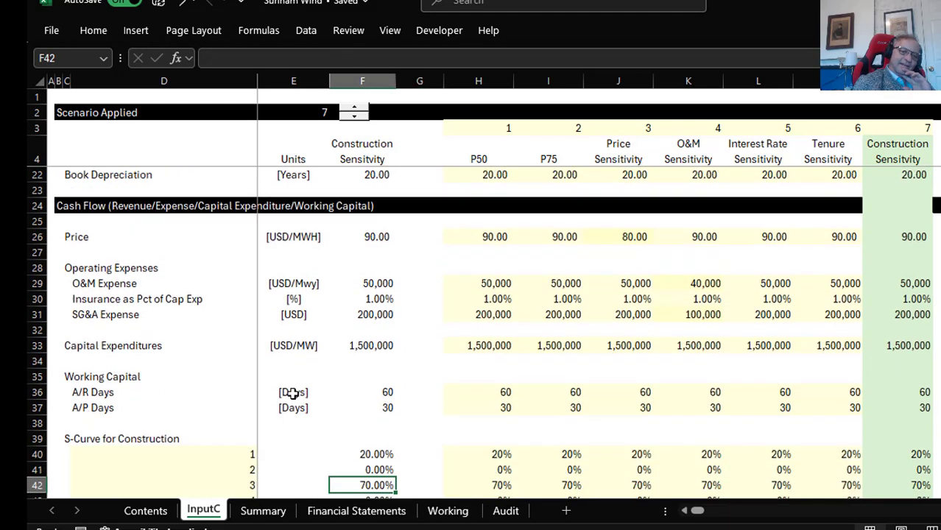
Go back up column F to the first S-Curve for Construction percentage in F40 and examine its INDEX formula
{"action": "key", "text": "Up"}
{"action": "key", "text": "Up"}
{"action": "key", "text": "Up"}
{"action": "key", "text": "Up"}
{"action": "key", "text": "Up"}
{"action": "key", "text": "Up"}
{"action": "key", "text": "Up"}
{"action": "key", "text": "Up"}
{"action": "key", "text": "Up"}
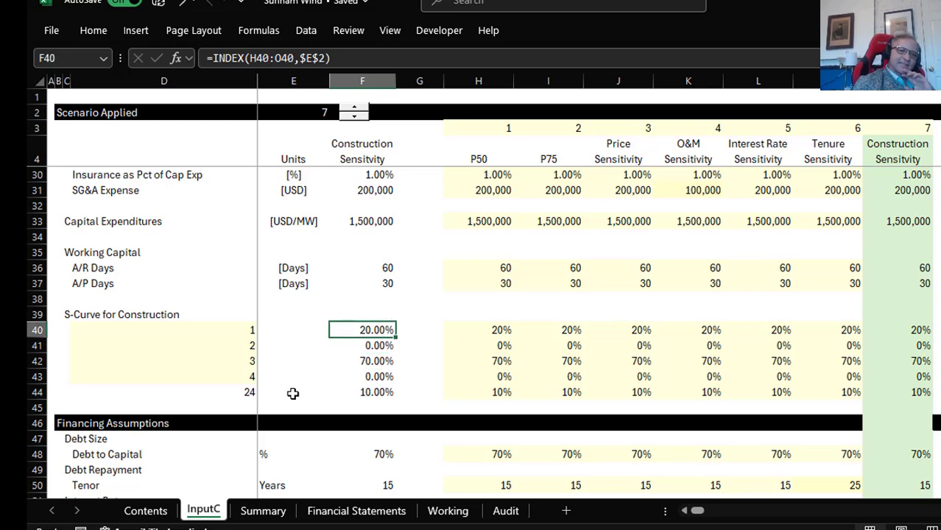
Set the Scenario Applied in E2 to 1, the P50 case
{"action": "left_click", "coordinate": [309, 114]}
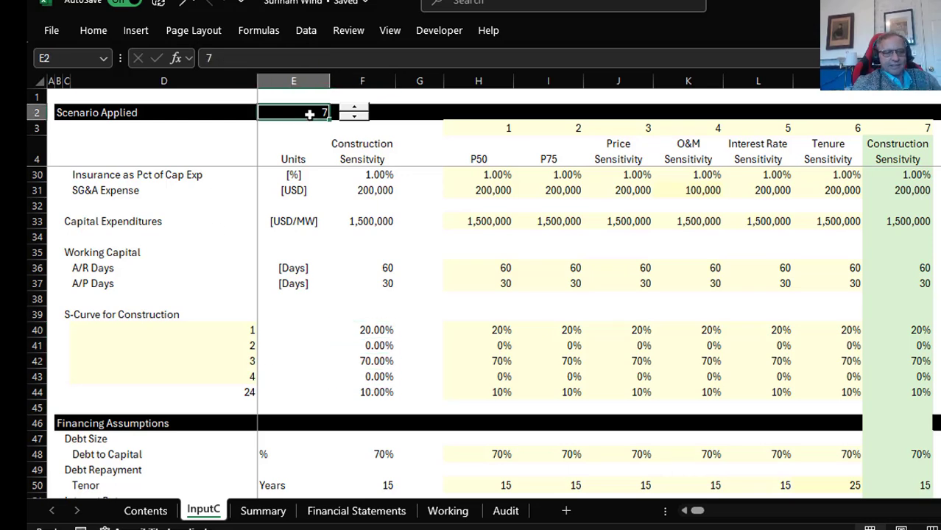
{"action": "type", "text": "1"}
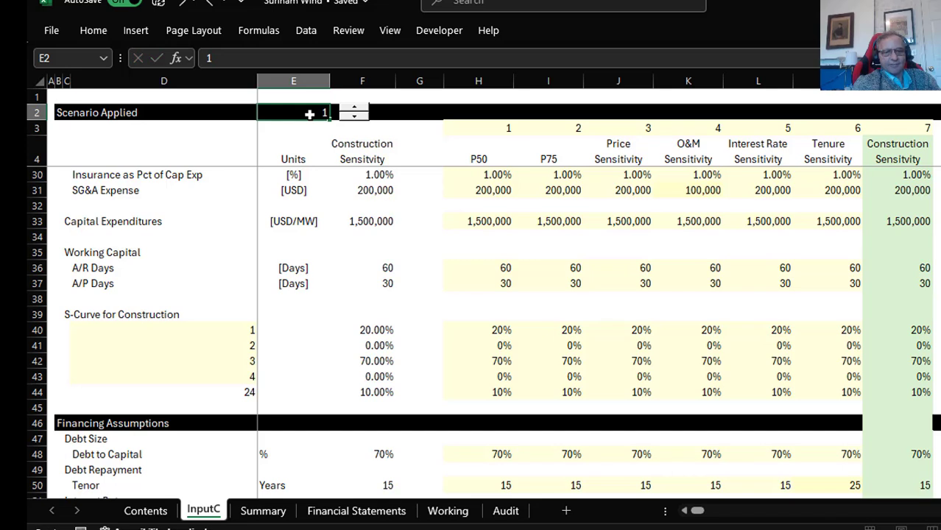
{"action": "key", "text": "Return"}
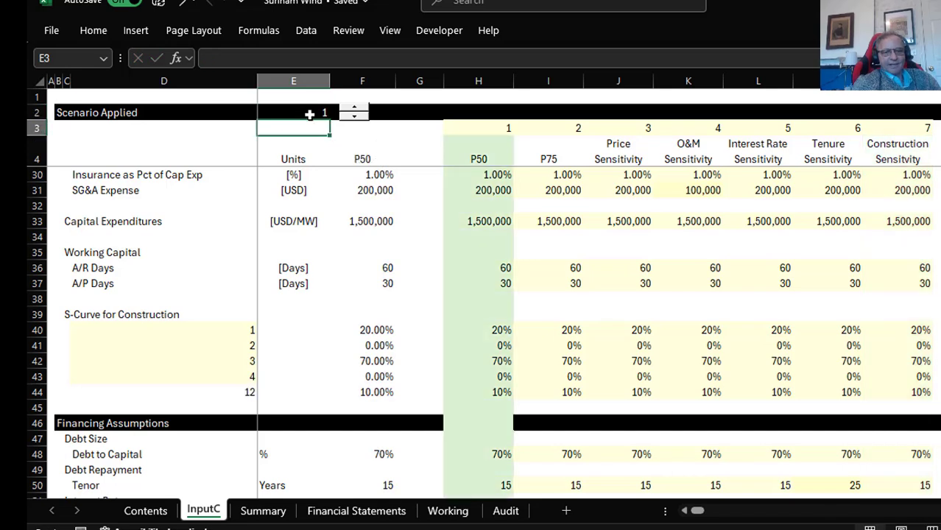
Examine the last S-Curve period's formula in D44 and the matching percentage's INDEX formula in F44
{"action": "left_click", "coordinate": [337, 357]}
{"action": "left_click", "coordinate": [234, 391]}
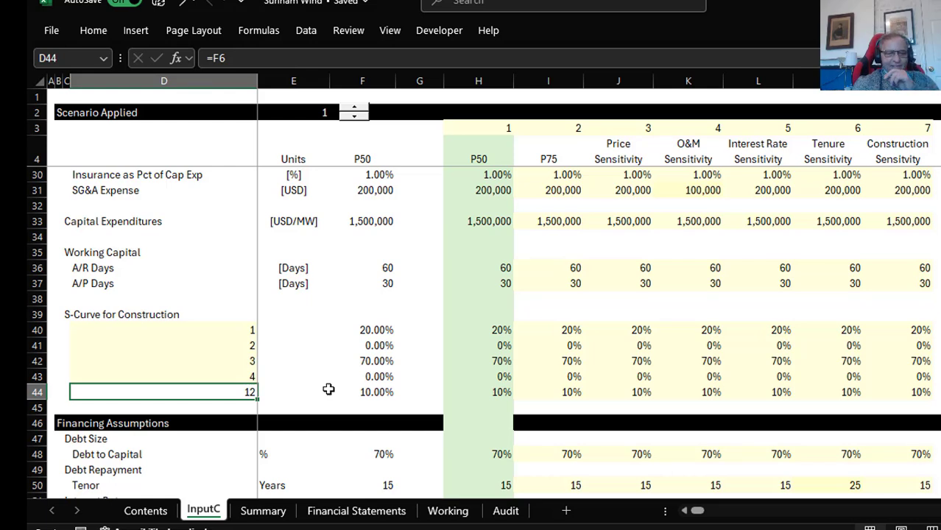
{"action": "key", "text": "Up"}
{"action": "key", "text": "Right"}
{"action": "key", "text": "Up"}
{"action": "key", "text": "Down"}
{"action": "key", "text": "Down"}
{"action": "key", "text": "Left"}
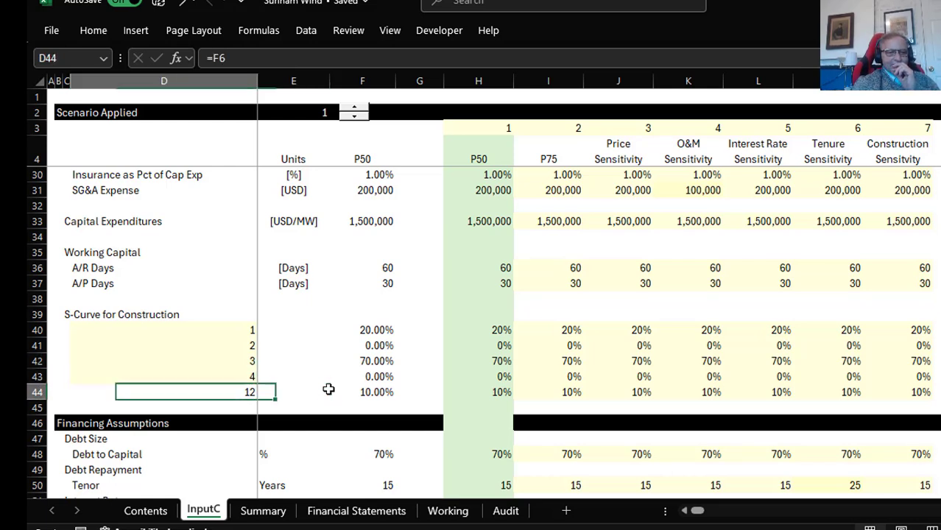
{"action": "key", "text": "Right"}
{"action": "key", "text": "Right"}
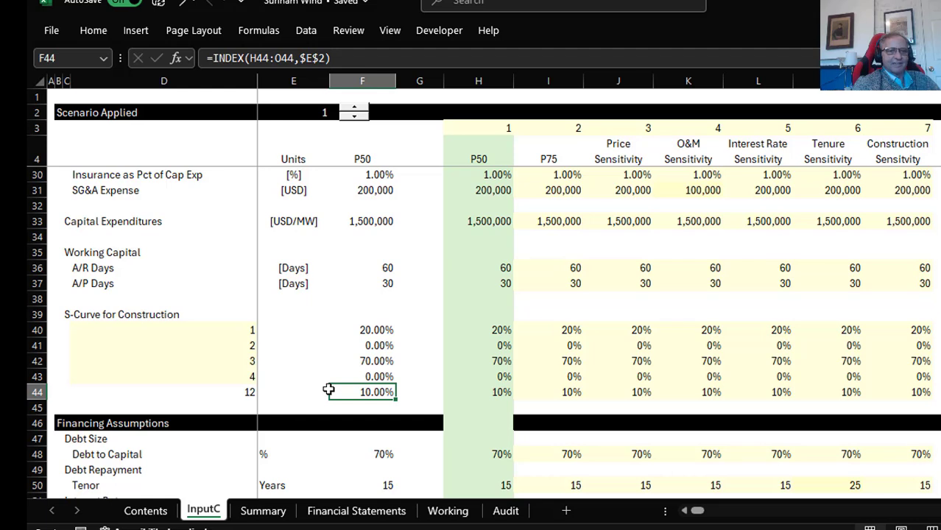
Set the Scenario Applied in E2 to 7, the Construction Sensitivity case
{"action": "left_click", "coordinate": [306, 114]}
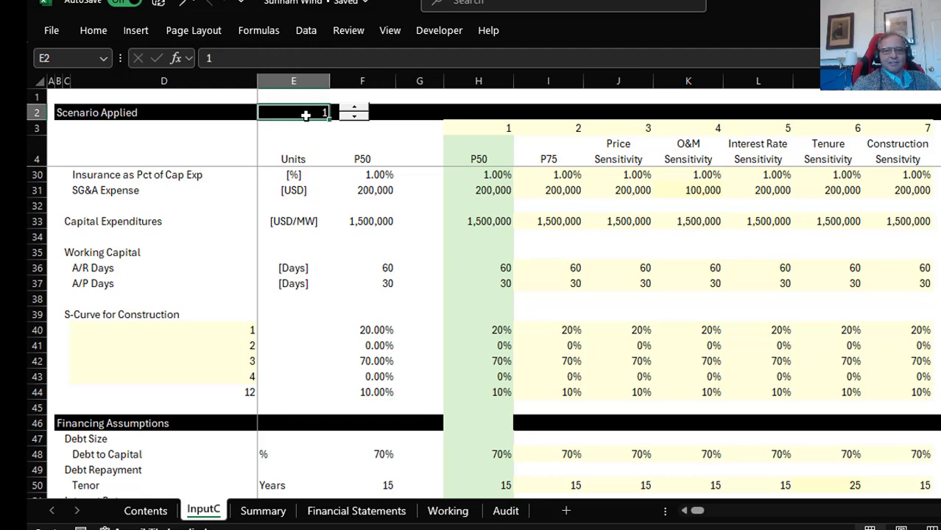
{"action": "type", "text": "7"}
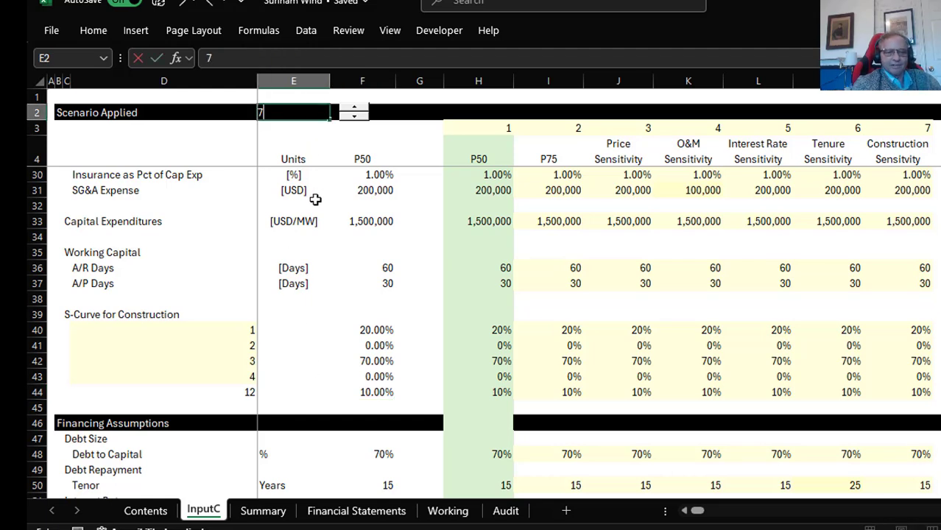
{"action": "key", "text": "Return"}
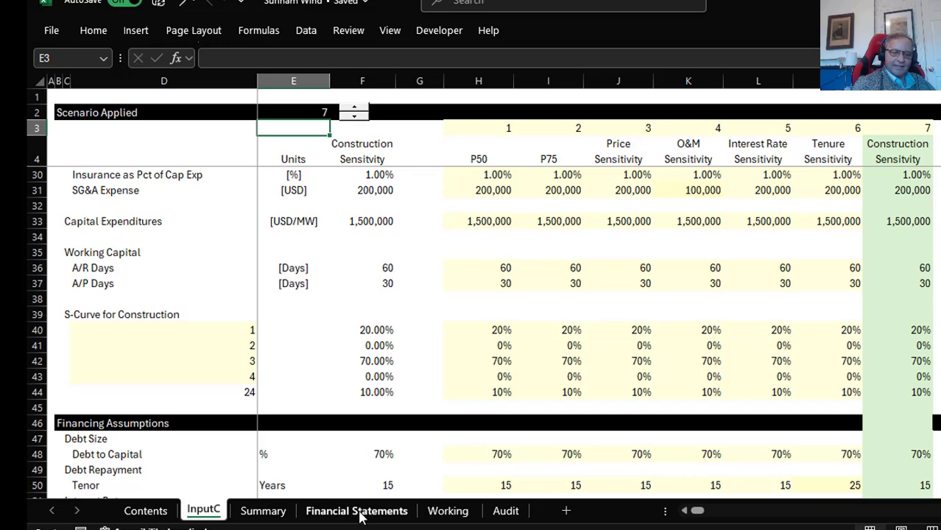
Switch to the Working sheet and examine the Percent Spent lookup formula for period 1 in J38
{"action": "left_click", "coordinate": [445, 514]}
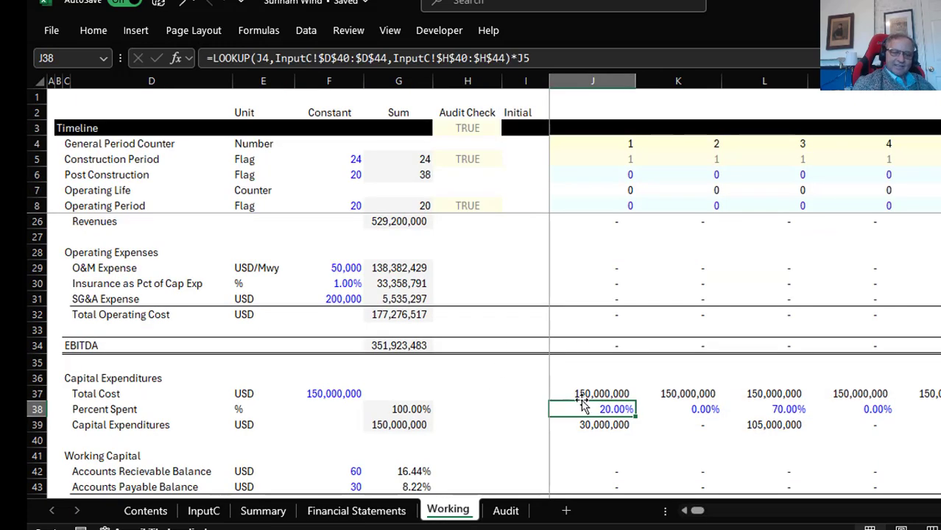
{"action": "key", "text": "Left"}
{"action": "key", "text": "Left"}
{"action": "key", "text": "Right"}
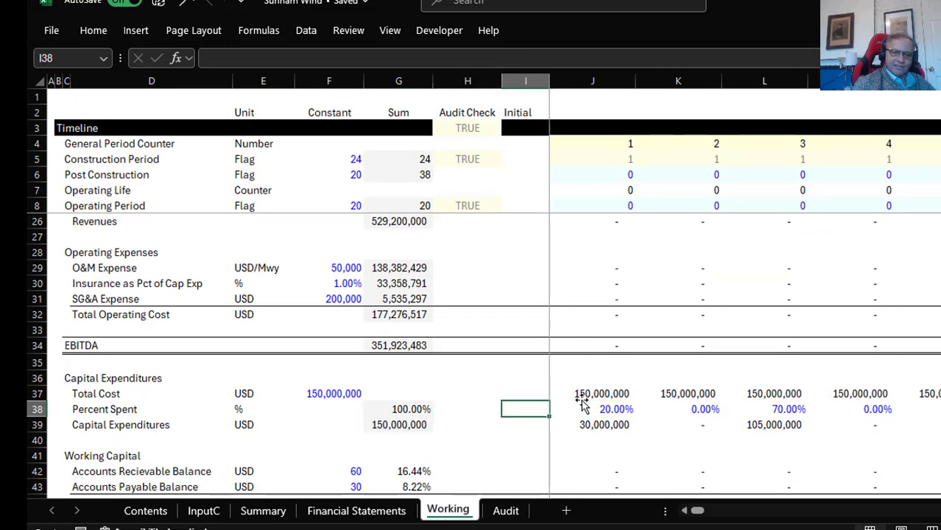
{"action": "key", "text": "Right"}
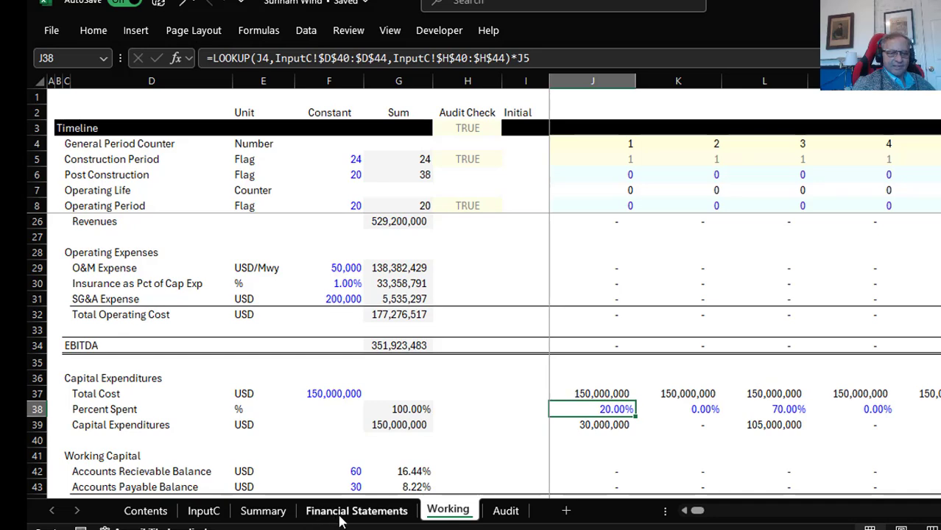
Switch to the InputC sheet and examine the S-Curve percentage formulas for periods 2, 3 and 4 in F41 to F43
{"action": "left_click", "coordinate": [197, 511]}
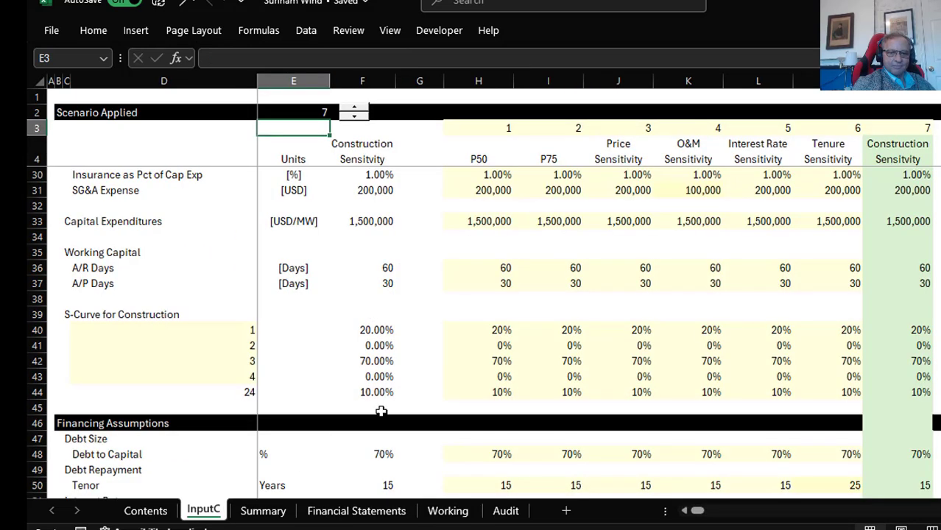
{"action": "left_click", "coordinate": [377, 337]}
{"action": "left_click", "coordinate": [377, 343]}
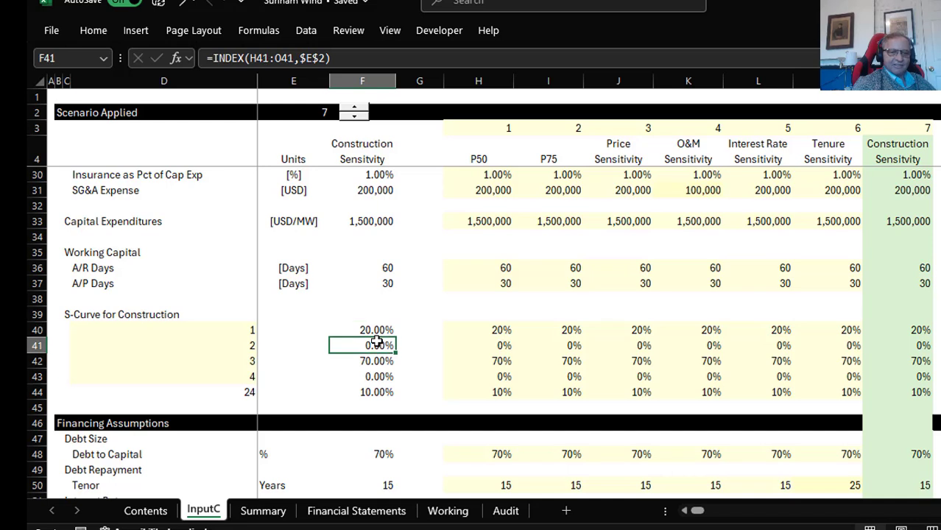
{"action": "left_click", "coordinate": [375, 361]}
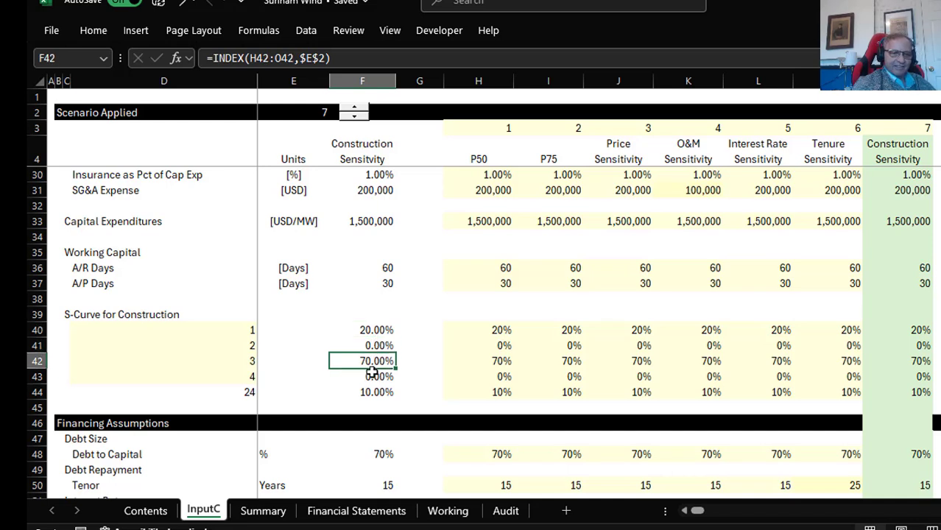
{"action": "left_click", "coordinate": [372, 374]}
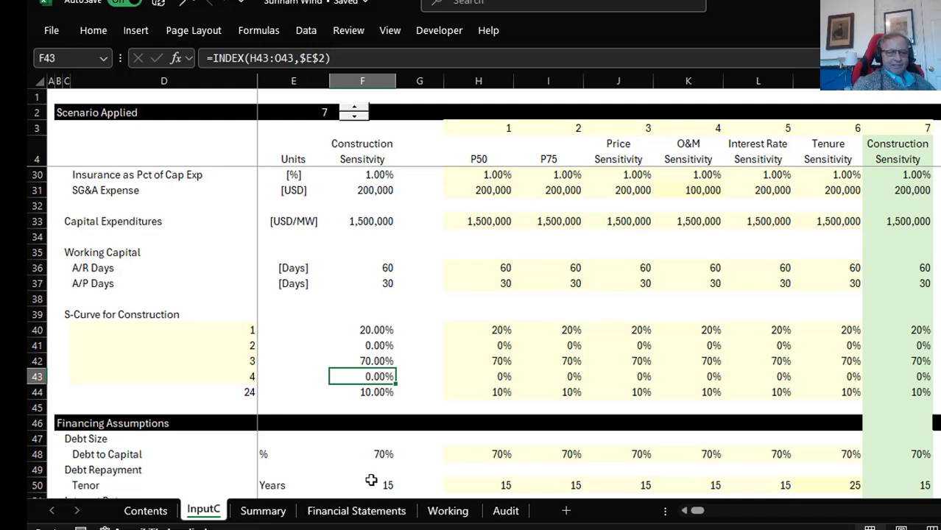
Return to the Working sheet and highlight the Capital Expenditures row, row 39, from its label across the periods
{"action": "left_click", "coordinate": [439, 514]}
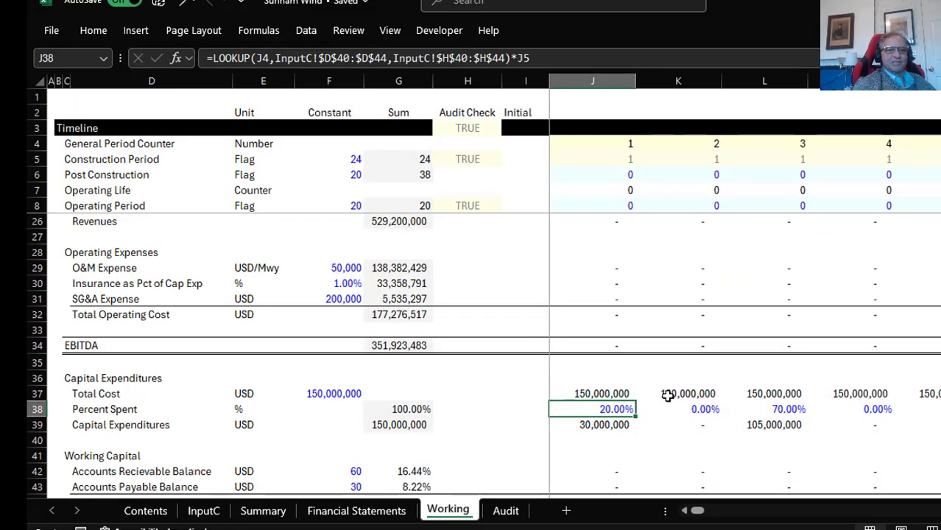
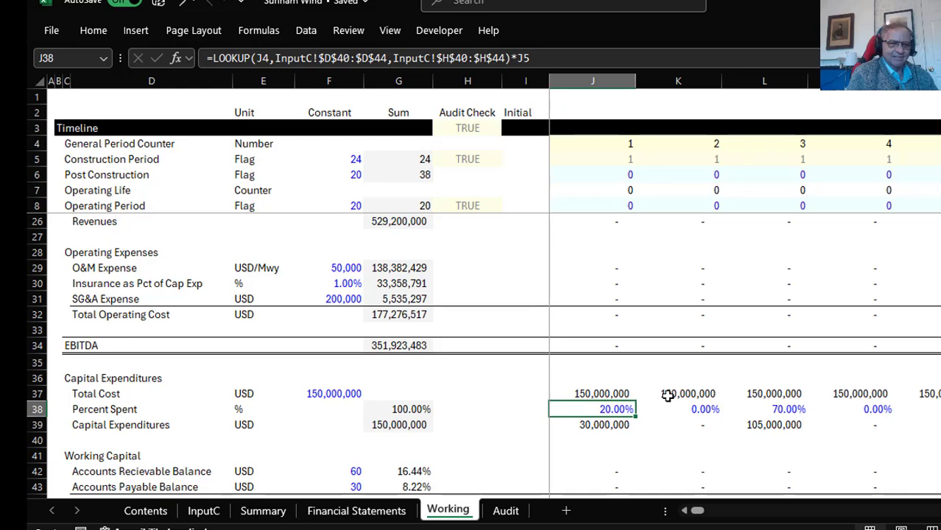
{"action": "key", "text": "Down"}
{"action": "key", "text": "Left"}
{"action": "key", "text": "Left"}
{"action": "key", "text": "Left"}
{"action": "key", "text": "Left"}
{"action": "key", "text": "Left"}
{"action": "key", "text": "Left"}
{"action": "key", "text": "Left"}
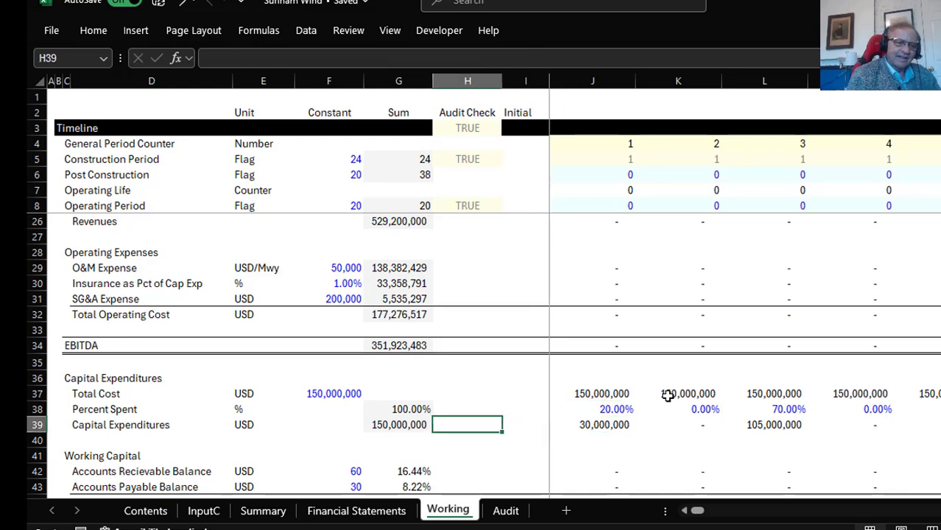
{"action": "key", "text": "Right"}
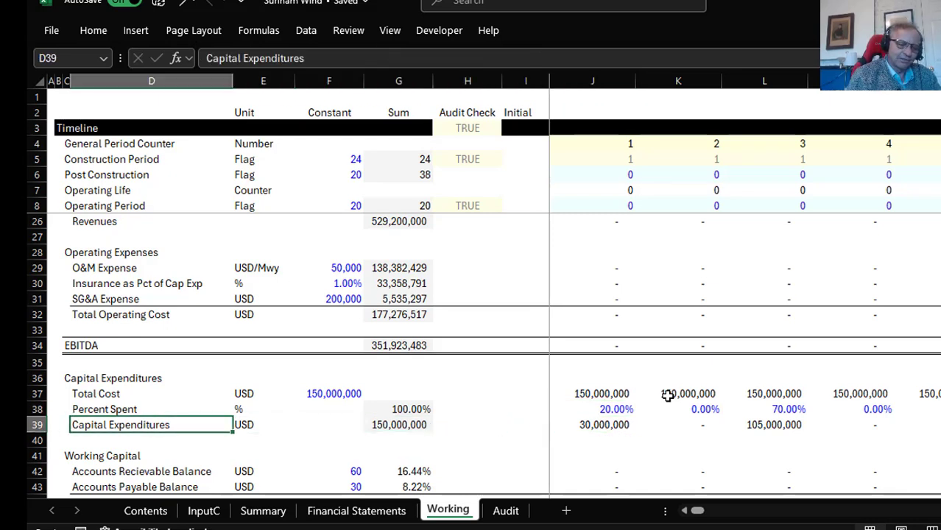
{"action": "key", "text": "ctrl+shift+Right"}
{"action": "key", "text": "ctrl+shift+Right"}
{"action": "key", "text": "ctrl+shift+Right"}
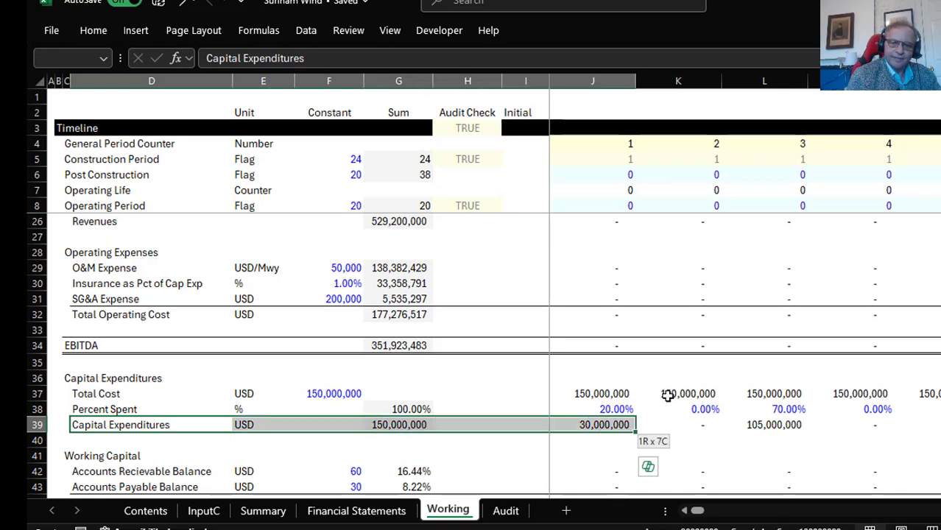
{"action": "key", "text": "ctrl+shift+Right"}
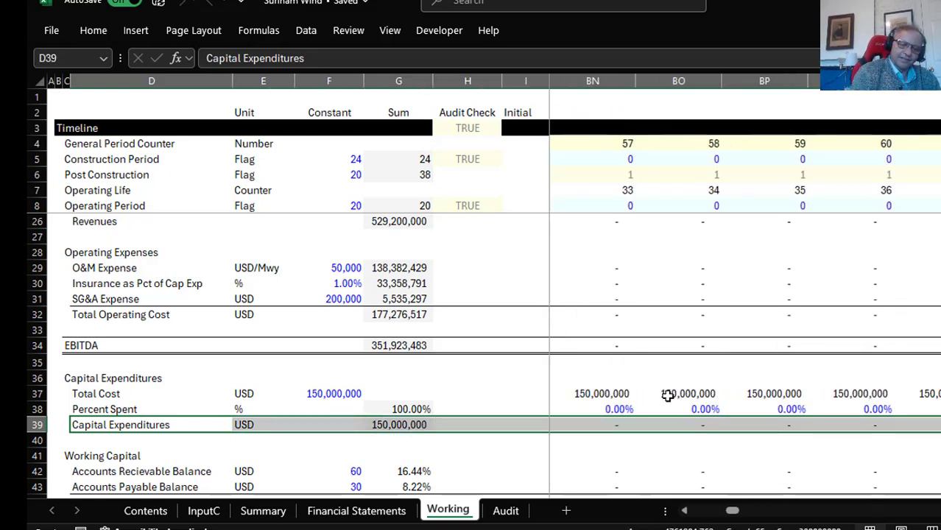
Review the Working sheet's Cash Flow section from Revenues down to Project IRR Pre-tax along column F
{"action": "key", "text": "Right"}
{"action": "key", "text": "Right"}
{"action": "key", "text": "Down"}
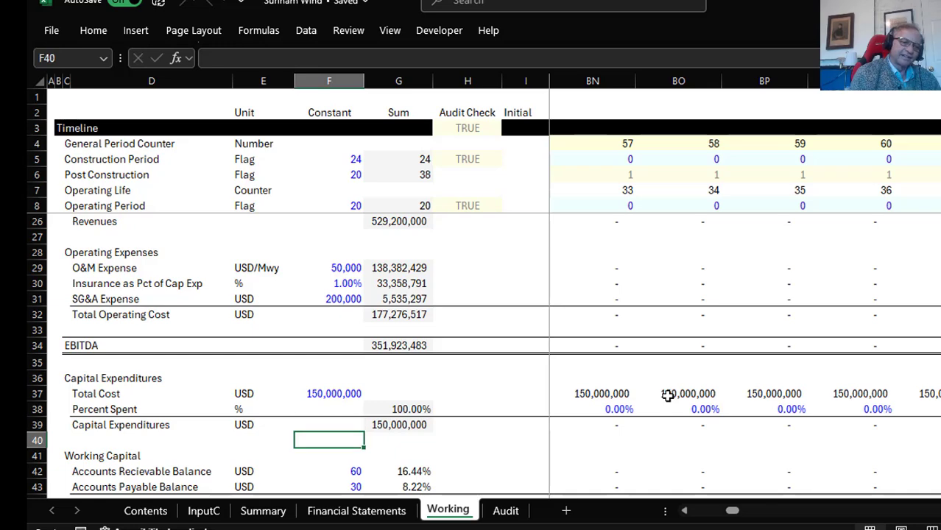
{"action": "key", "text": "Up"}
{"action": "key", "text": "Up"}
{"action": "key", "text": "Up"}
{"action": "key", "text": "Up"}
{"action": "key", "text": "Up"}
{"action": "key", "text": "Up"}
{"action": "key", "text": "Up"}
{"action": "key", "text": "Up"}
{"action": "key", "text": "Up"}
{"action": "key", "text": "Up"}
{"action": "key", "text": "Up"}
{"action": "key", "text": "Up"}
{"action": "key", "text": "Up"}
{"action": "key", "text": "Up"}
{"action": "key", "text": "Up"}
{"action": "key", "text": "Up"}
{"action": "key", "text": "Up"}
{"action": "key", "text": "Up"}
{"action": "key", "text": "Down"}
{"action": "key", "text": "Down"}
{"action": "key", "text": "Down"}
{"action": "key", "text": "Down"}
{"action": "key", "text": "Down"}
{"action": "key", "text": "Down"}
{"action": "key", "text": "Down"}
{"action": "key", "text": "Down"}
{"action": "key", "text": "Down"}
{"action": "key", "text": "Down"}
{"action": "key", "text": "Down"}
{"action": "key", "text": "Down"}
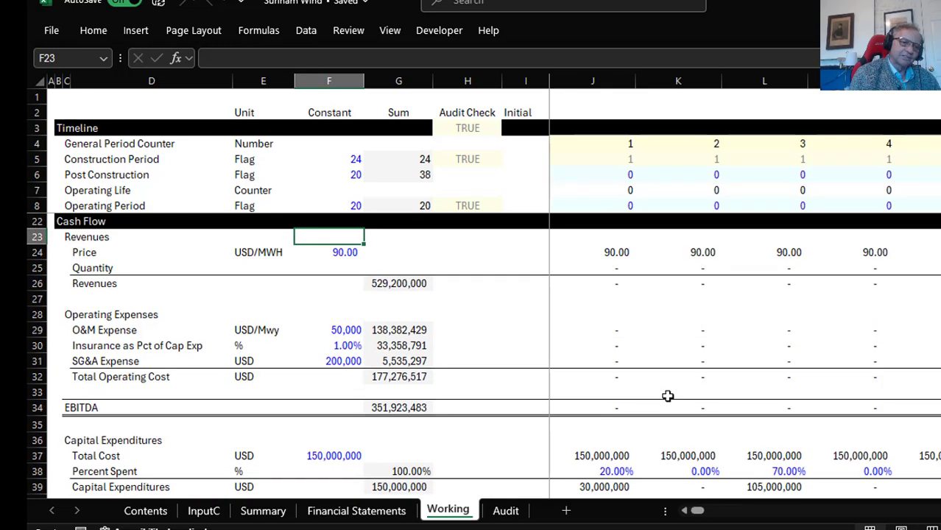
{"action": "key", "text": "Down"}
{"action": "key", "text": "Down"}
{"action": "key", "text": "Down"}
{"action": "key", "text": "Down"}
{"action": "key", "text": "Down"}
{"action": "key", "text": "Down"}
{"action": "key", "text": "Down"}
{"action": "key", "text": "Down"}
{"action": "key", "text": "Down"}
{"action": "key", "text": "Down"}
{"action": "key", "text": "Down"}
{"action": "key", "text": "Down"}
{"action": "key", "text": "Down"}
{"action": "key", "text": "Down"}
{"action": "key", "text": "Down"}
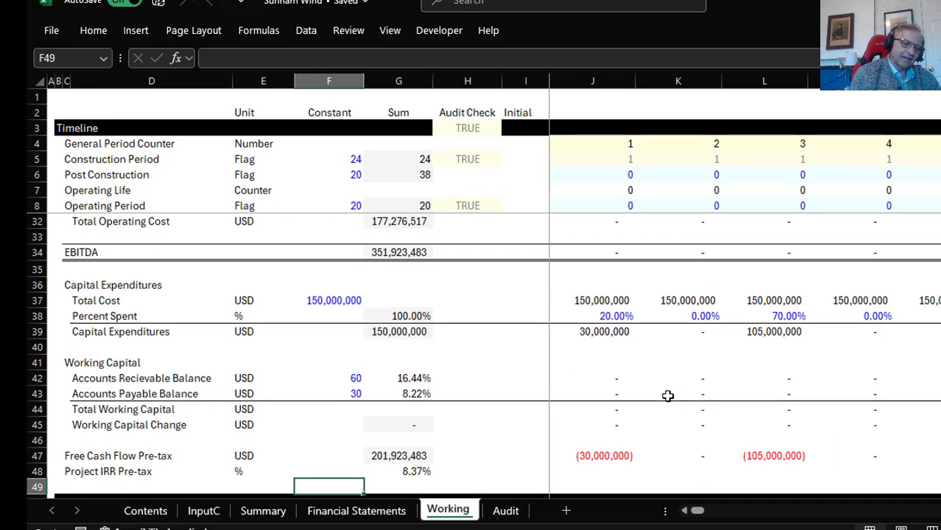
Examine the Accounts Receivable days link in F42 and the days-to-percentage formula beside it in G42
{"action": "key", "text": "Up"}
{"action": "key", "text": "Up"}
{"action": "key", "text": "Up"}
{"action": "key", "text": "Up"}
{"action": "key", "text": "Up"}
{"action": "key", "text": "Up"}
{"action": "key", "text": "Up"}
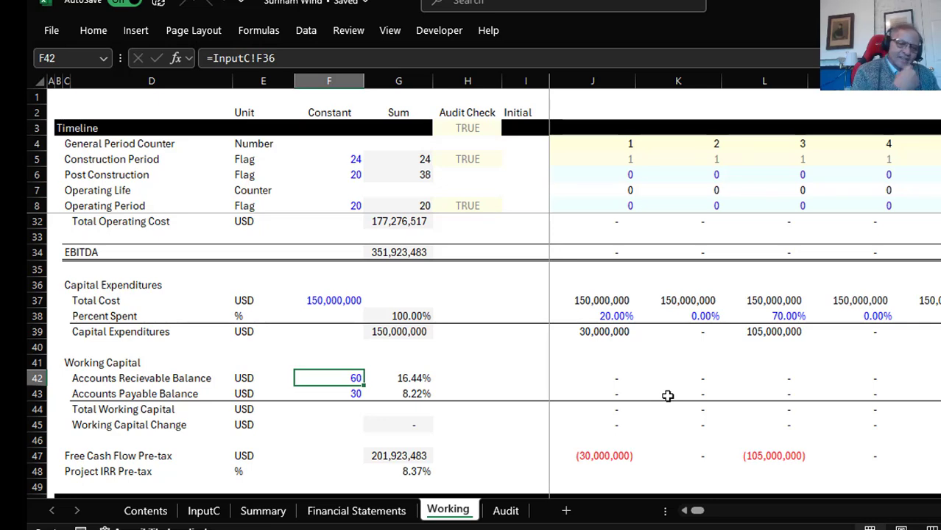
{"action": "key", "text": "Right"}
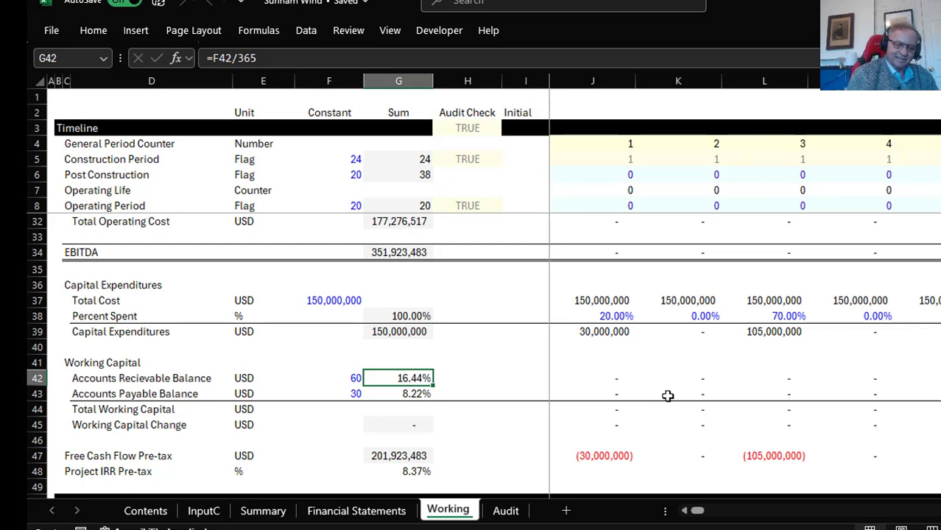
{"action": "key", "text": "Left"}
{"action": "key", "text": "Right"}
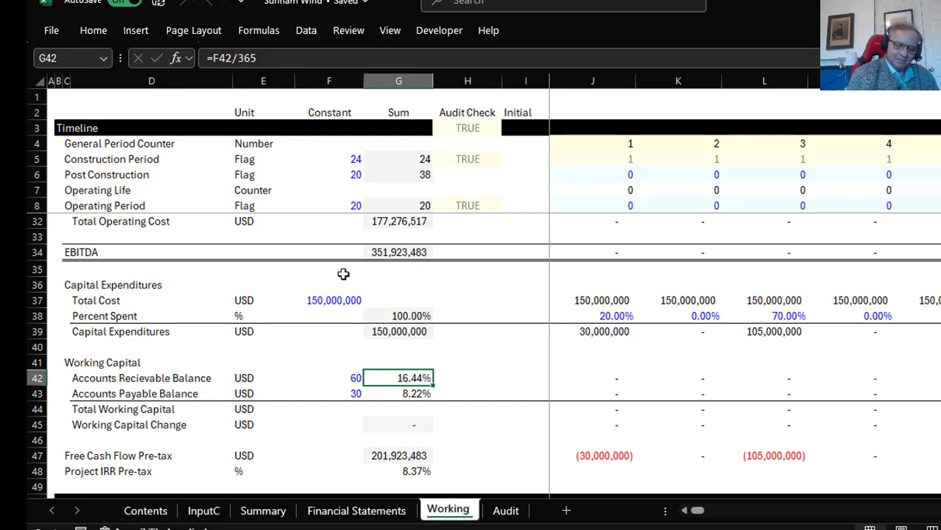
Move along the Accounts Payable Balance row to operating period 26 and examine the formula in AI43
{"action": "key", "text": "Down"}
{"action": "key", "text": "Right"}
{"action": "key", "text": "Right"}
{"action": "key", "text": "Right"}
{"action": "key", "text": "Right"}
{"action": "key", "text": "Right"}
{"action": "key", "text": "Right"}
{"action": "key", "text": "Right"}
{"action": "key", "text": "Right"}
{"action": "key", "text": "Right"}
{"action": "key", "text": "Right"}
{"action": "key", "text": "Right"}
{"action": "key", "text": "Right"}
{"action": "key", "text": "Right"}
{"action": "key", "text": "Right"}
{"action": "key", "text": "Right"}
{"action": "key", "text": "Right"}
{"action": "key", "text": "Right"}
{"action": "key", "text": "Right"}
{"action": "key", "text": "Right"}
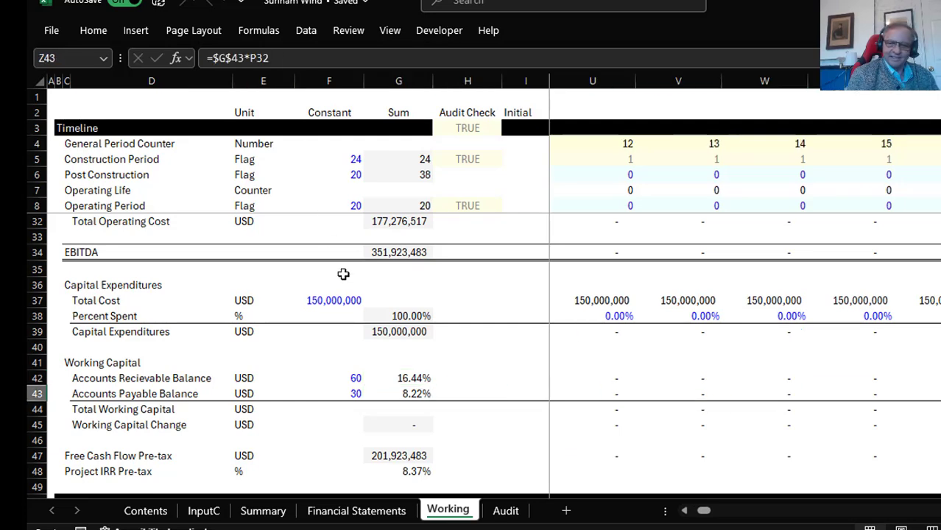
{"action": "key", "text": "Right"}
{"action": "key", "text": "Right"}
{"action": "key", "text": "Right"}
{"action": "key", "text": "Right"}
{"action": "key", "text": "Right"}
{"action": "key", "text": "Right"}
{"action": "key", "text": "Right"}
{"action": "key", "text": "Right"}
{"action": "key", "text": "Right"}
{"action": "key", "text": "Right"}
{"action": "key", "text": "Right"}
{"action": "key", "text": "Right"}
{"action": "key", "text": "Right"}
{"action": "key", "text": "Right"}
{"action": "key", "text": "Right"}
{"action": "key", "text": "Right"}
{"action": "key", "text": "Right"}
{"action": "key", "text": "Left"}
{"action": "key", "text": "Left"}
{"action": "key", "text": "Left"}
{"action": "key", "text": "Left"}
{"action": "key", "text": "Left"}
{"action": "key", "text": "Left"}
{"action": "key", "text": "Left"}
{"action": "key", "text": "Left"}
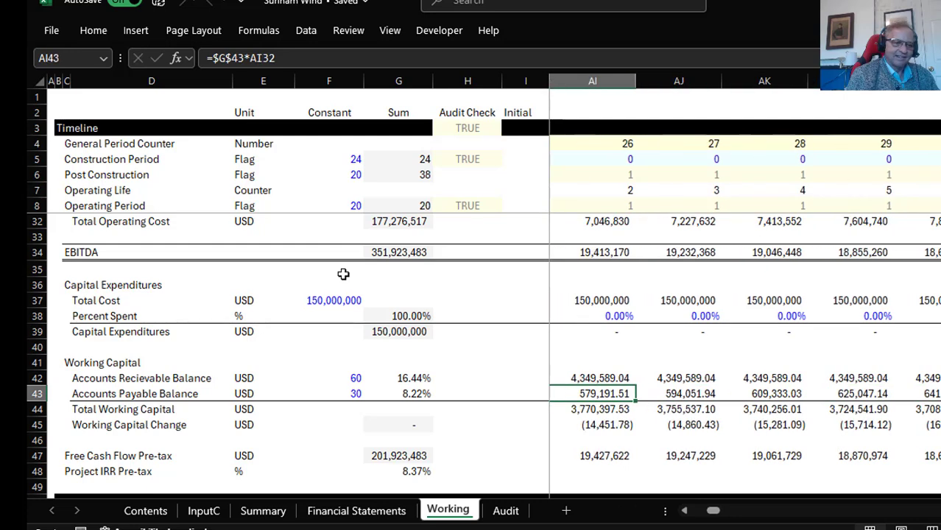
Compare the period 26 Total Working Capital formula in AI44 with the Accounts Payable Balance formula in AI43
{"action": "key", "text": "Up"}
{"action": "key", "text": "Down"}
{"action": "key", "text": "Down"}
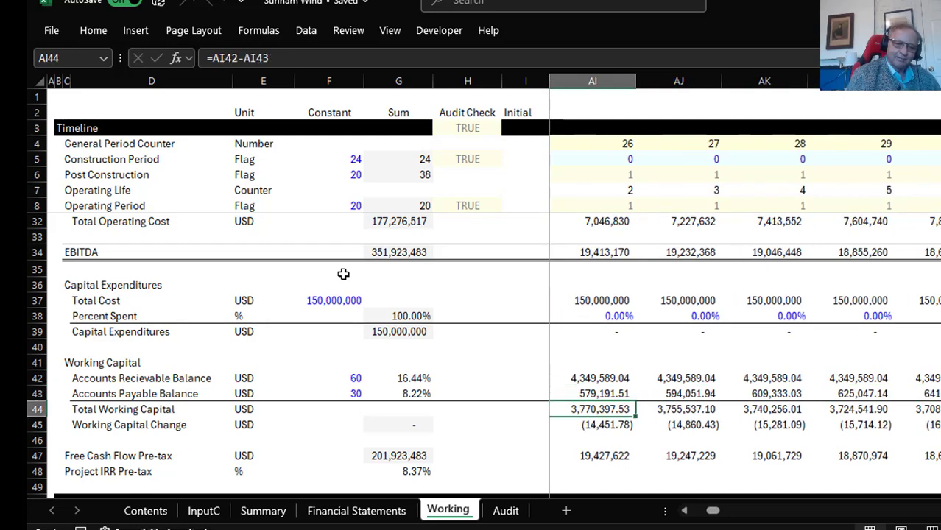
{"action": "key", "text": "Left"}
{"action": "key", "text": "Right"}
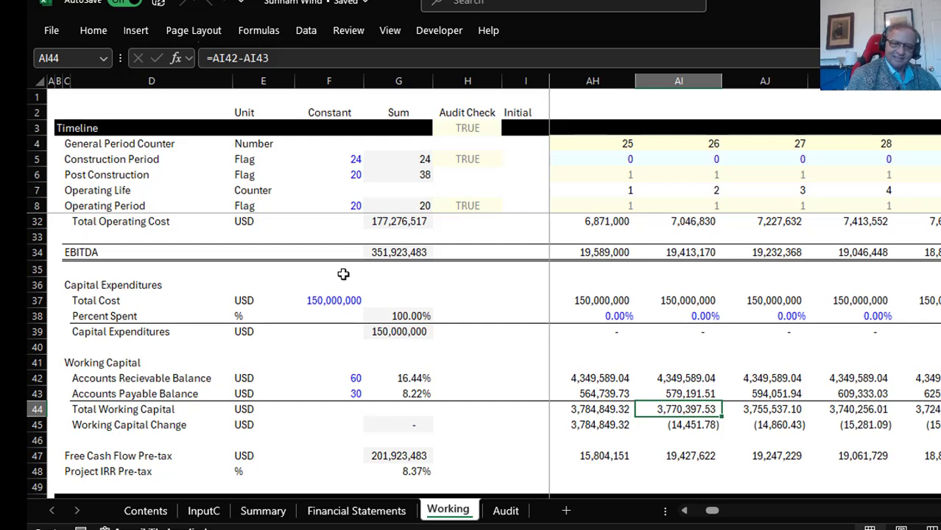
{"action": "key", "text": "Up"}
{"action": "key", "text": "Down"}
{"action": "key", "text": "Up"}
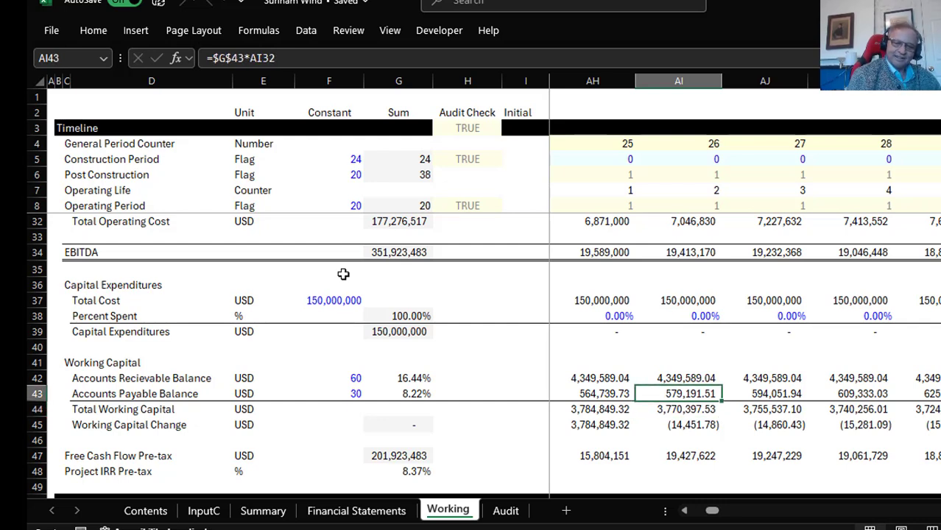
Compare the period 26 Accounts Payable and Total Working Capital formulas, then examine the Working Capital Change formula in AH45
{"action": "key", "text": "Up"}
{"action": "key", "text": "Down"}
{"action": "key", "text": "Down"}
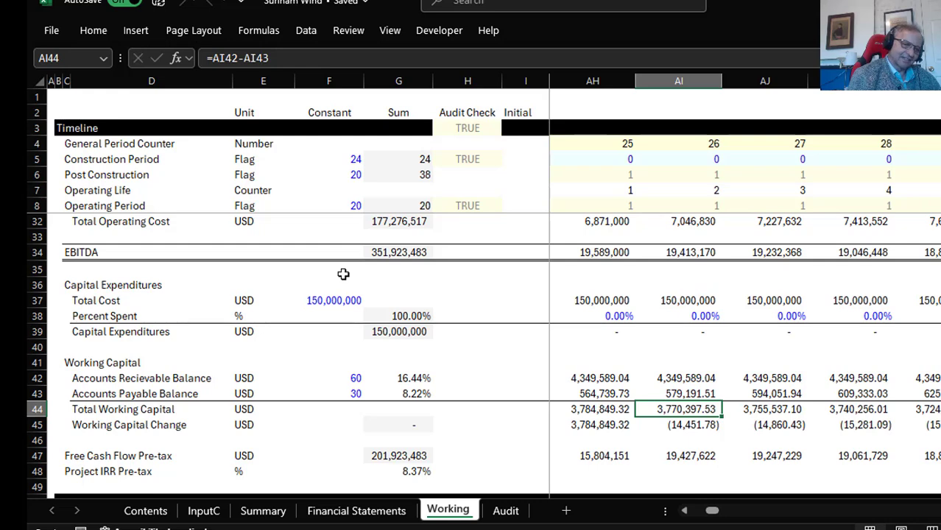
{"action": "key", "text": "Down"}
{"action": "key", "text": "Left"}
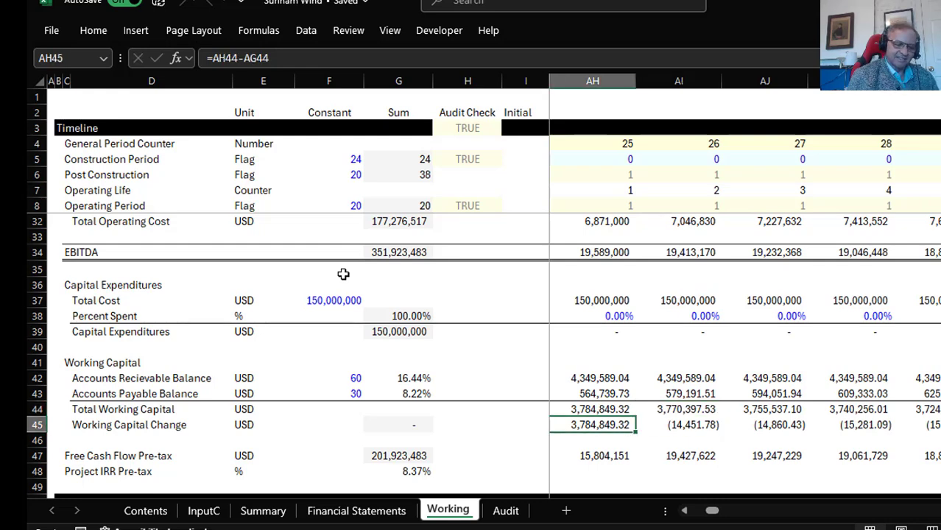
Inspect the cell references of the period 2 Working Capital Change formula in K45
{"action": "key", "text": "ctrl+Left"}
{"action": "key", "text": "Right"}
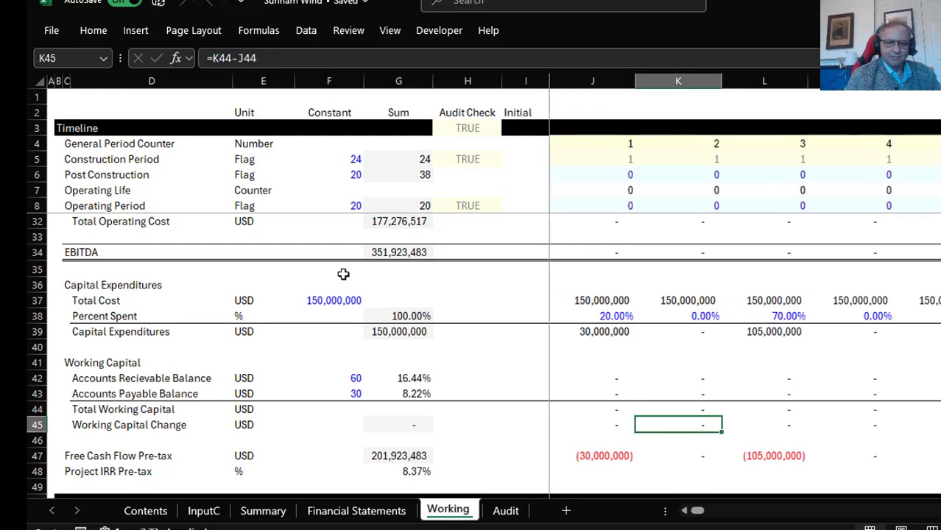
{"action": "key", "text": "F2"}
{"action": "key", "text": "Return"}
{"action": "key", "text": "Up"}
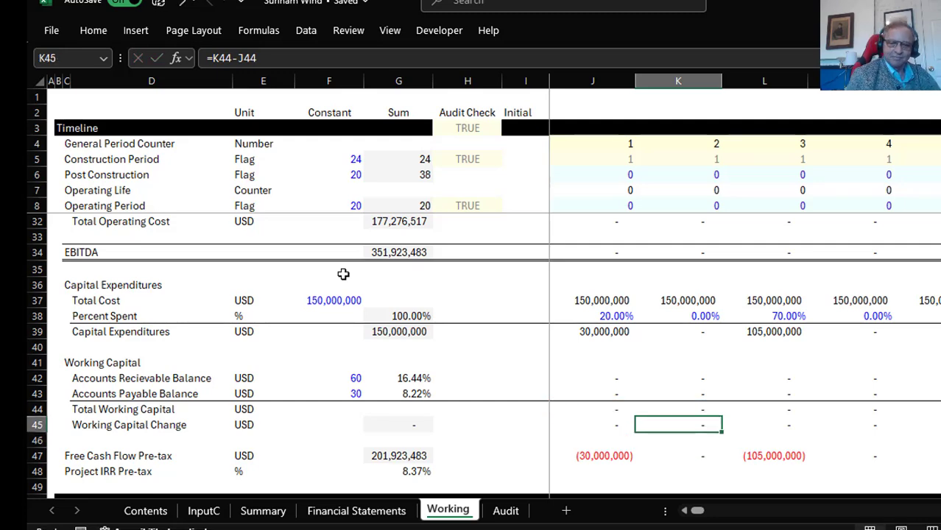
Review the Working Capital Change row across the construction and early operating periods, ending at period 25 in AH45
{"action": "key", "text": "Right"}
{"action": "key", "text": "Right"}
{"action": "key", "text": "Right"}
{"action": "key", "text": "Right"}
{"action": "key", "text": "Right"}
{"action": "key", "text": "Right"}
{"action": "key", "text": "Right"}
{"action": "key", "text": "Right"}
{"action": "key", "text": "Right"}
{"action": "key", "text": "Right"}
{"action": "key", "text": "Right"}
{"action": "key", "text": "Right"}
{"action": "key", "text": "Right"}
{"action": "key", "text": "Right"}
{"action": "key", "text": "Right"}
{"action": "key", "text": "Right"}
{"action": "key", "text": "Right"}
{"action": "key", "text": "Right"}
{"action": "key", "text": "Right"}
{"action": "key", "text": "Right"}
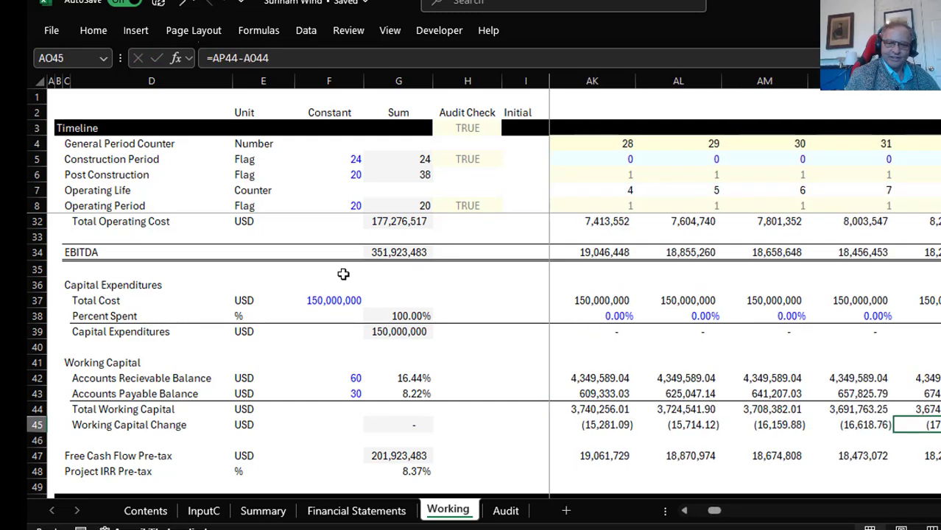
{"action": "key", "text": "Left"}
{"action": "key", "text": "Left"}
{"action": "key", "text": "Left"}
{"action": "key", "text": "Left"}
{"action": "key", "text": "Left"}
{"action": "key", "text": "Left"}
{"action": "key", "text": "Left"}
{"action": "key", "text": "Left"}
{"action": "key", "text": "Left"}
{"action": "key", "text": "Right"}
{"action": "key", "text": "Right"}
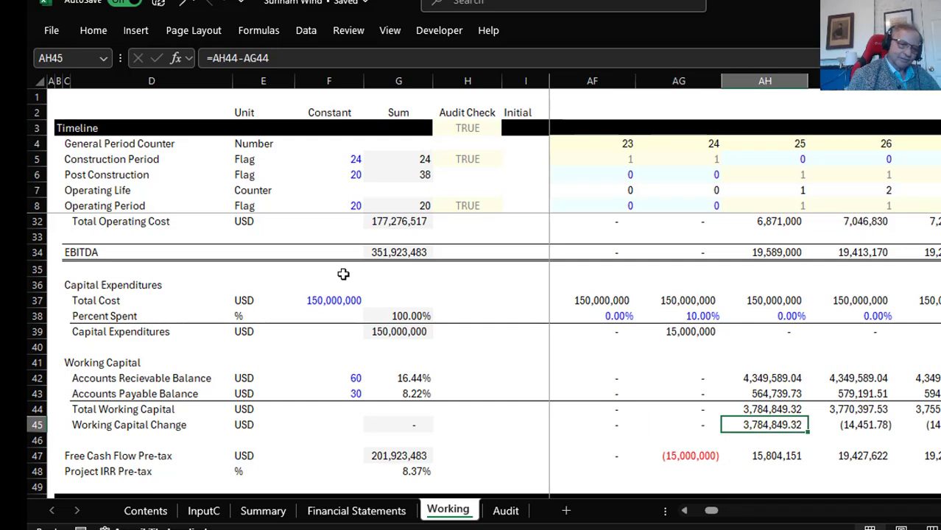
Look over the period 25 column from Working Capital Change down to the Depreciation Life Flag in AH51
{"action": "key", "text": "Down"}
{"action": "key", "text": "Down"}
{"action": "key", "text": "Down"}
{"action": "key", "text": "Down"}
{"action": "key", "text": "Down"}
{"action": "key", "text": "Down"}
{"action": "key", "text": "Down"}
{"action": "key", "text": "Down"}
{"action": "key", "text": "Down"}
{"action": "key", "text": "Up"}
{"action": "key", "text": "Up"}
{"action": "key", "text": "Up"}
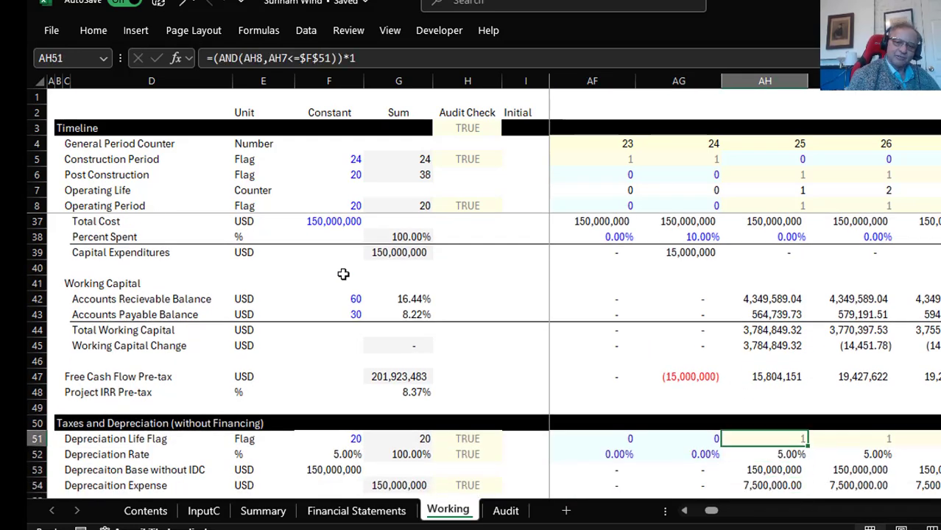
Apply a single top border and a double bottom border to the Free Cash Flow Pre-tax row from its label through the last period
{"action": "key", "text": "Up"}
{"action": "key", "text": "Up"}
{"action": "key", "text": "Up"}
{"action": "key", "text": "Up"}
{"action": "key", "text": "Left"}
{"action": "key", "text": "Left"}
{"action": "key", "text": "Left"}
{"action": "key", "text": "Left"}
{"action": "key", "text": "Left"}
{"action": "key", "text": "Left"}
{"action": "key", "text": "Left"}
{"action": "key", "text": "Left"}
{"action": "key", "text": "Left"}
{"action": "key", "text": "Left"}
{"action": "key", "text": "Left"}
{"action": "key", "text": "Left"}
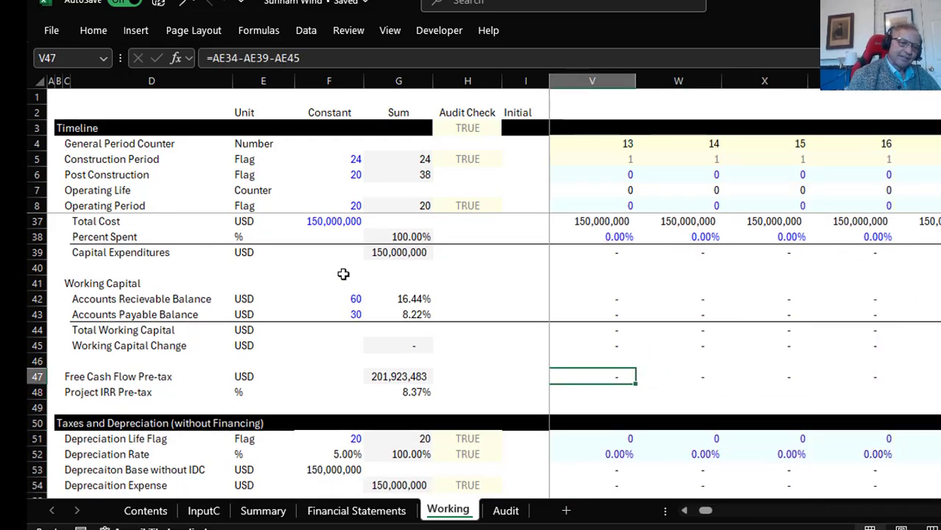
{"action": "key", "text": "Left"}
{"action": "key", "text": "Left"}
{"action": "key", "text": "Left"}
{"action": "key", "text": "Left"}
{"action": "key", "text": "Left"}
{"action": "key", "text": "Left"}
{"action": "key", "text": "Left"}
{"action": "key", "text": "Left"}
{"action": "key", "text": "Left"}
{"action": "key", "text": "Left"}
{"action": "key", "text": "Left"}
{"action": "key", "text": "Left"}
{"action": "key", "text": "Left"}
{"action": "key", "text": "Left"}
{"action": "key", "text": "Left"}
{"action": "key", "text": "Left"}
{"action": "key", "text": "Left"}
{"action": "key", "text": "Left"}
{"action": "key", "text": "Left"}
{"action": "key", "text": "Left"}
{"action": "key", "text": "Right"}
{"action": "key", "text": "Right"}
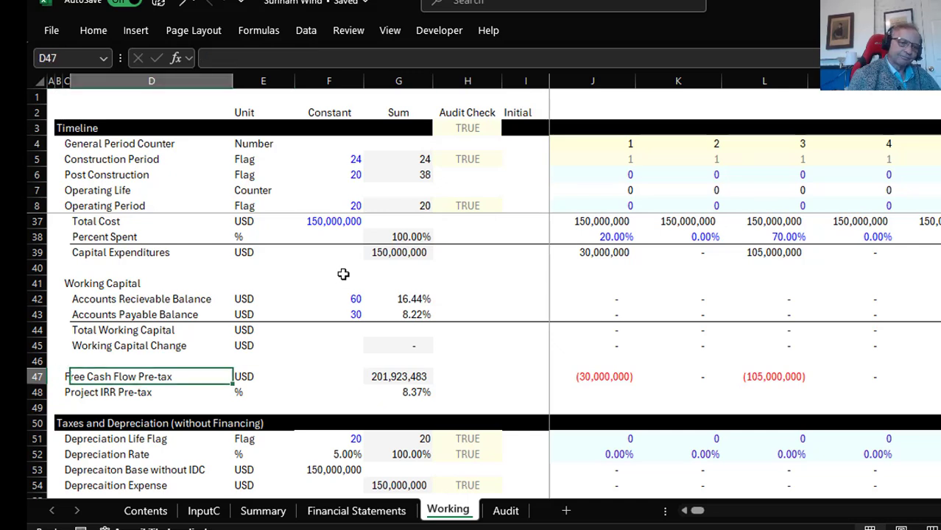
{"action": "key", "text": "Left"}
{"action": "key", "text": "ctrl+shift+Right"}
{"action": "key", "text": "ctrl+shift+Right"}
{"action": "key", "text": "ctrl+shift+Right"}
{"action": "key", "text": "ctrl+shift+Right"}
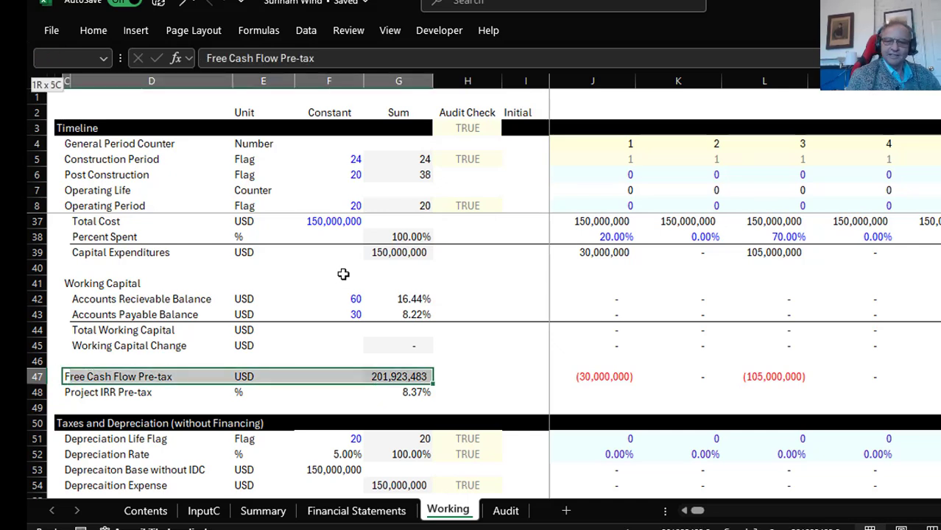
{"action": "key", "text": "F4"}
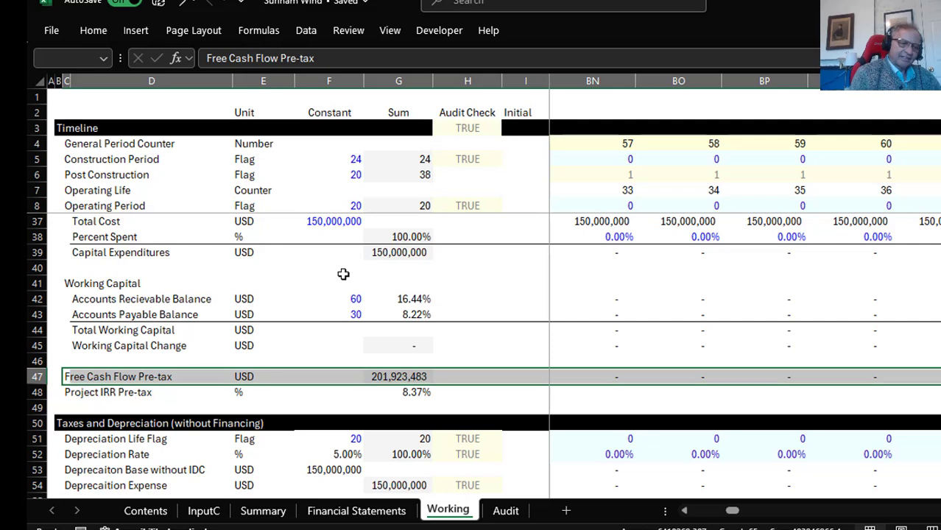
Follow the Free Cash Flow Pre-tax row from period 1 to period 25 and inspect the formula references in AH47
{"action": "key", "text": "Right"}
{"action": "key", "text": "Right"}
{"action": "key", "text": "Right"}
{"action": "key", "text": "Right"}
{"action": "key", "text": "Right"}
{"action": "key", "text": "Right"}
{"action": "key", "text": "Right"}
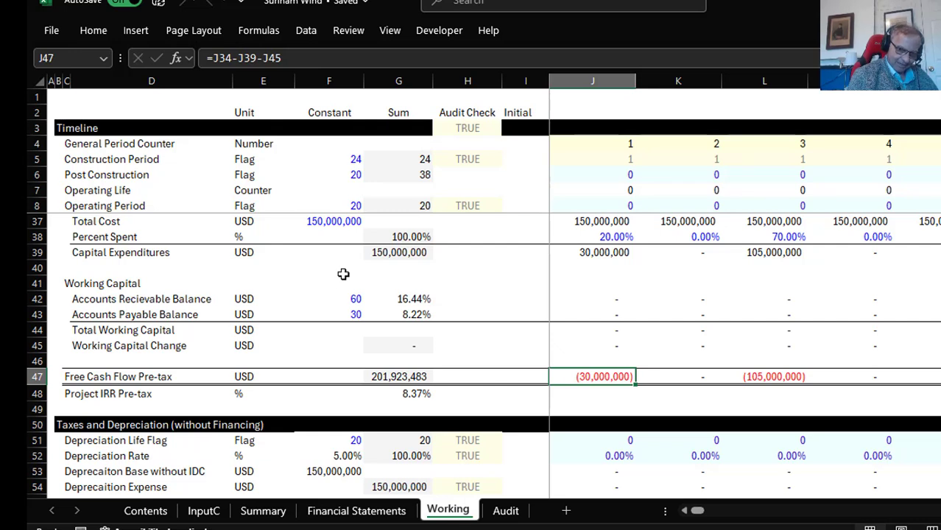
{"action": "key", "text": "Right"}
{"action": "key", "text": "Right"}
{"action": "key", "text": "Right"}
{"action": "key", "text": "Right"}
{"action": "key", "text": "Right"}
{"action": "key", "text": "Right"}
{"action": "key", "text": "Right"}
{"action": "key", "text": "Right"}
{"action": "key", "text": "Right"}
{"action": "key", "text": "Right"}
{"action": "key", "text": "Right"}
{"action": "key", "text": "Right"}
{"action": "key", "text": "Right"}
{"action": "key", "text": "Right"}
{"action": "key", "text": "Right"}
{"action": "key", "text": "Right"}
{"action": "key", "text": "Right"}
{"action": "key", "text": "Right"}
{"action": "key", "text": "Right"}
{"action": "key", "text": "Right"}
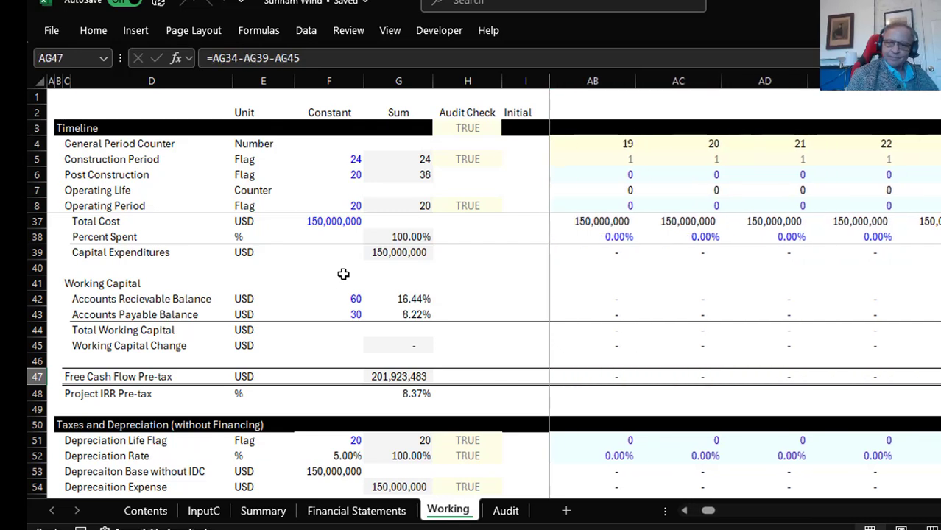
{"action": "key", "text": "Right"}
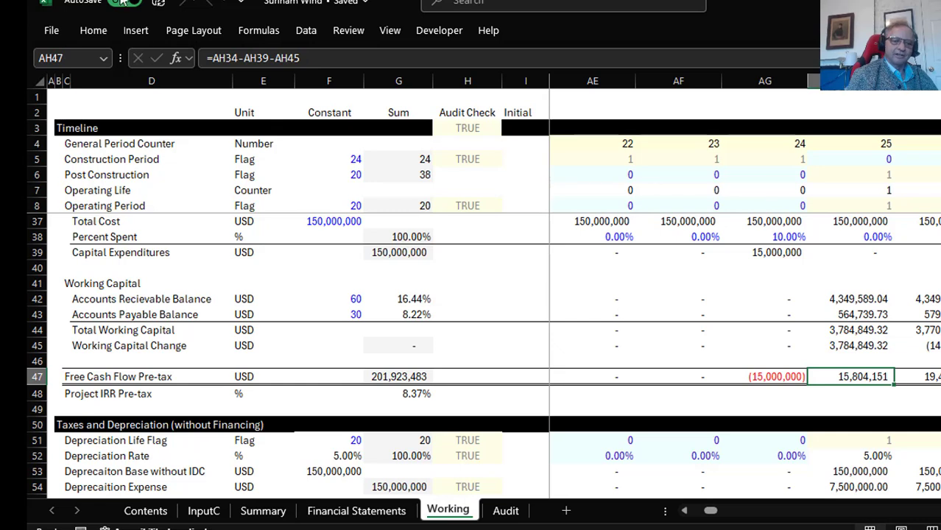
{"action": "key", "text": "F2"}
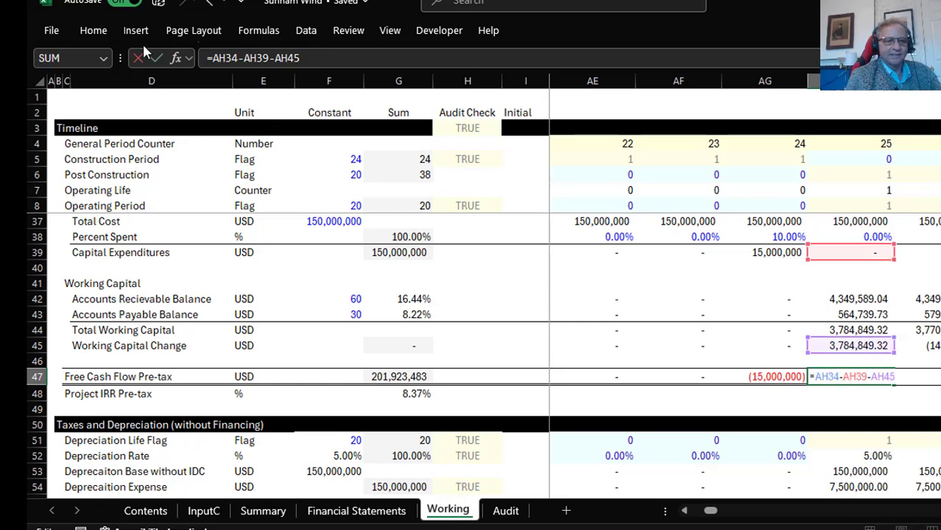
{"action": "key", "text": "Escape"}
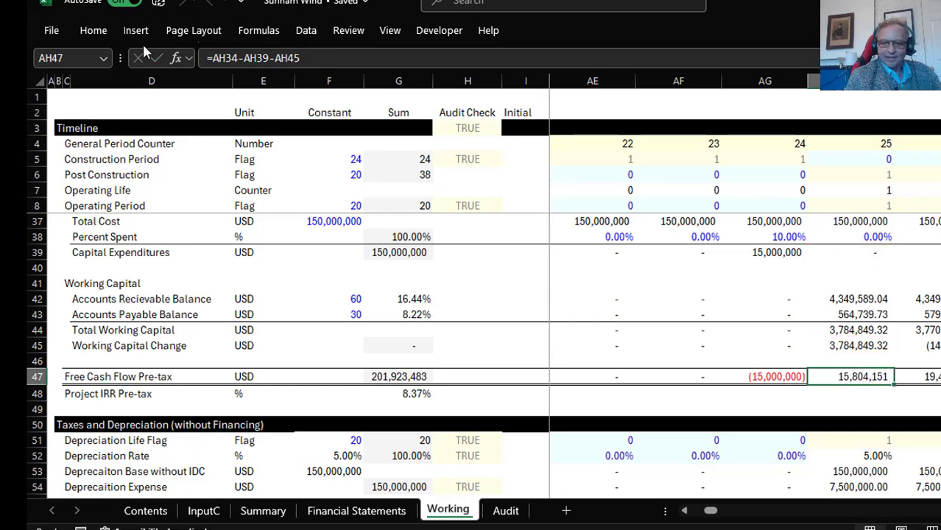
Return along the Free Cash Flow Pre-tax row to period 1 and examine the Project IRR Pre-tax formula in G48
{"action": "key", "text": "Left"}
{"action": "key", "text": "Left"}
{"action": "key", "text": "Left"}
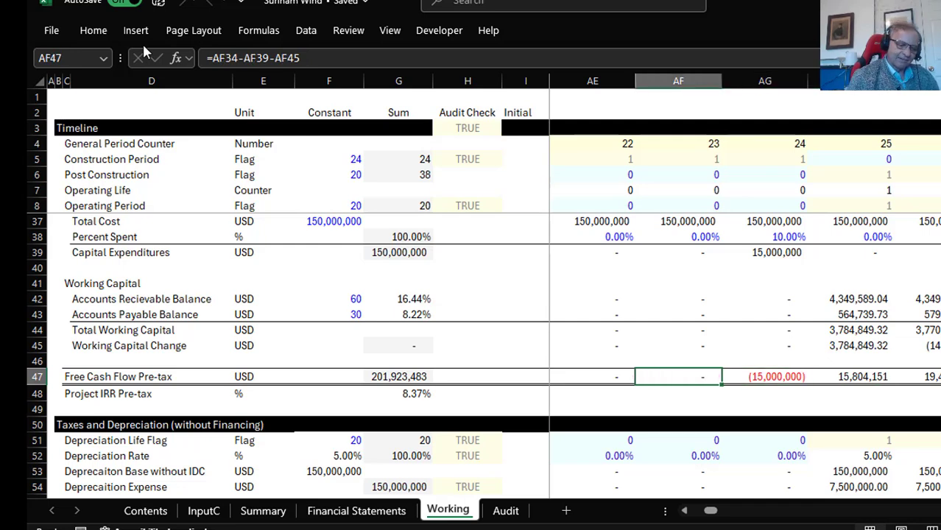
{"action": "key", "text": "ctrl+Left"}
{"action": "key", "text": "Left"}
{"action": "key", "text": "Right"}
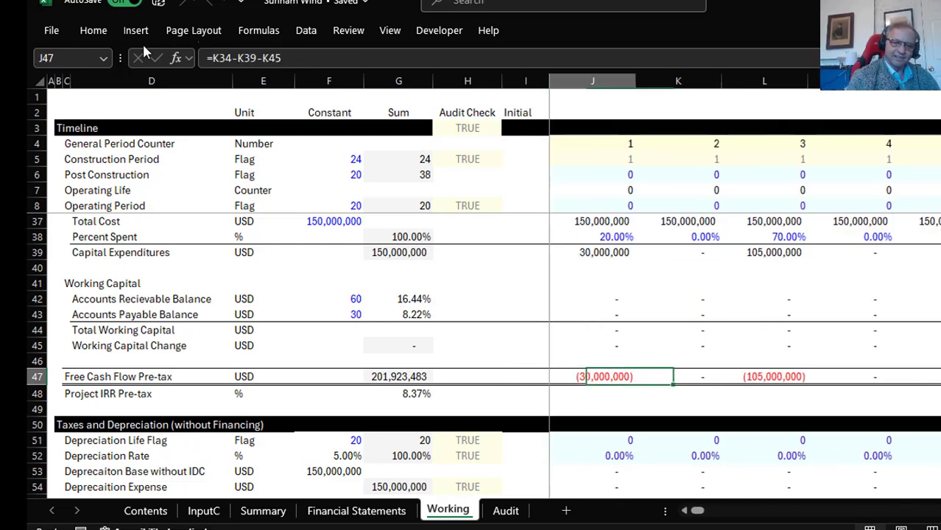
{"action": "key", "text": "Left"}
{"action": "key", "text": "Down"}
{"action": "key", "text": "Left"}
{"action": "key", "text": "Left"}
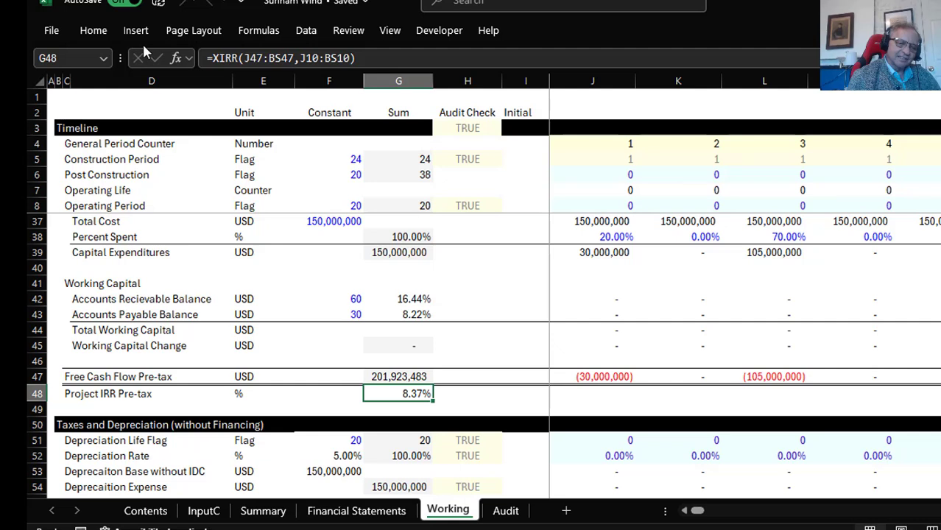
Try calculating Project IRR Pre-tax in G48 with the formula =IRR(J47:BS47)
{"action": "type", "text": "="}
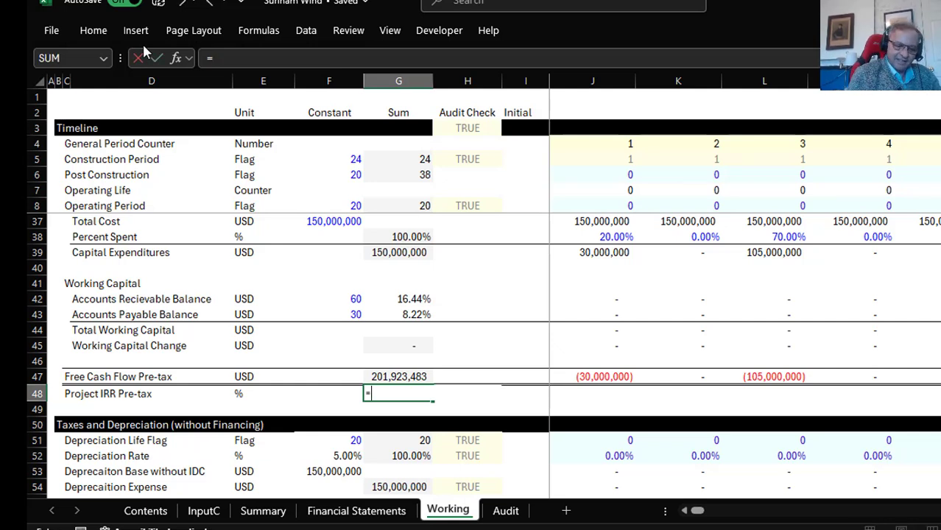
{"action": "type", "text": "irr("}
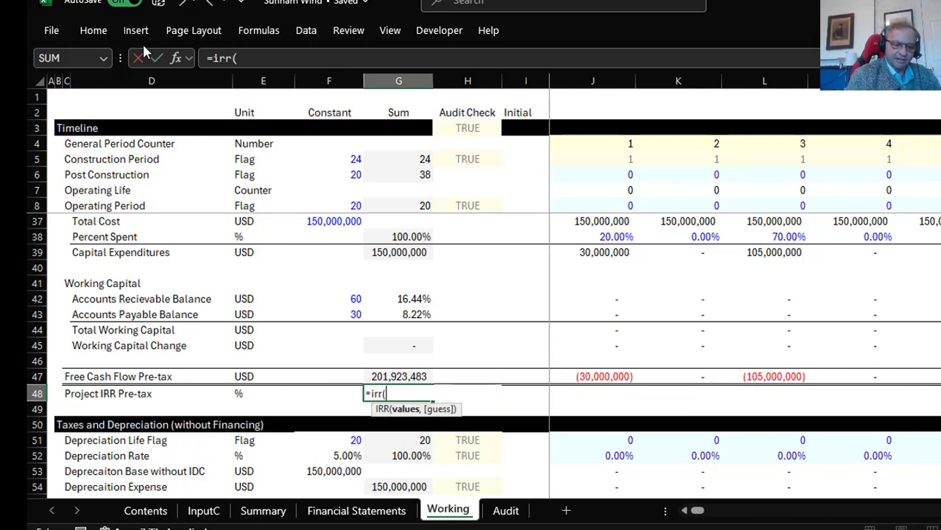
{"action": "key", "text": "Up"}
{"action": "key", "text": "Right"}
{"action": "key", "text": "Right"}
{"action": "key", "text": "Right"}
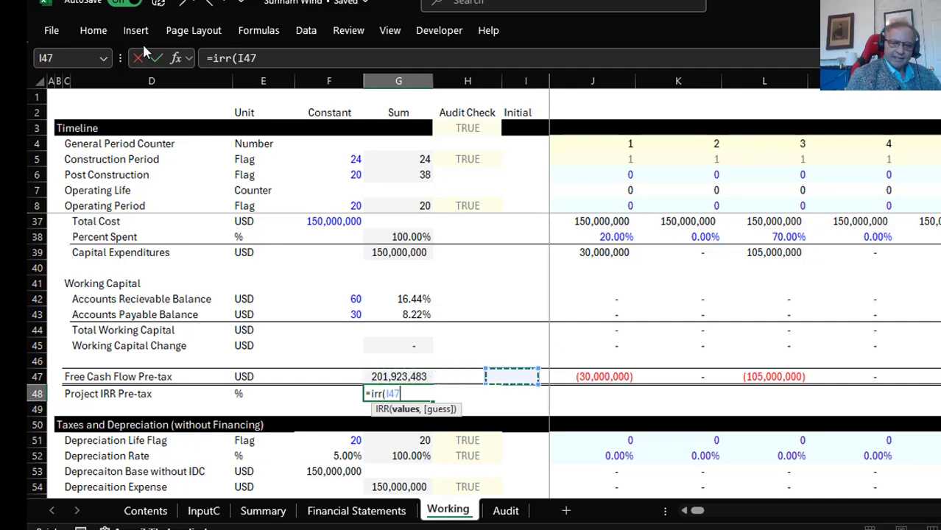
{"action": "key", "text": "ctrl+shift+Right"}
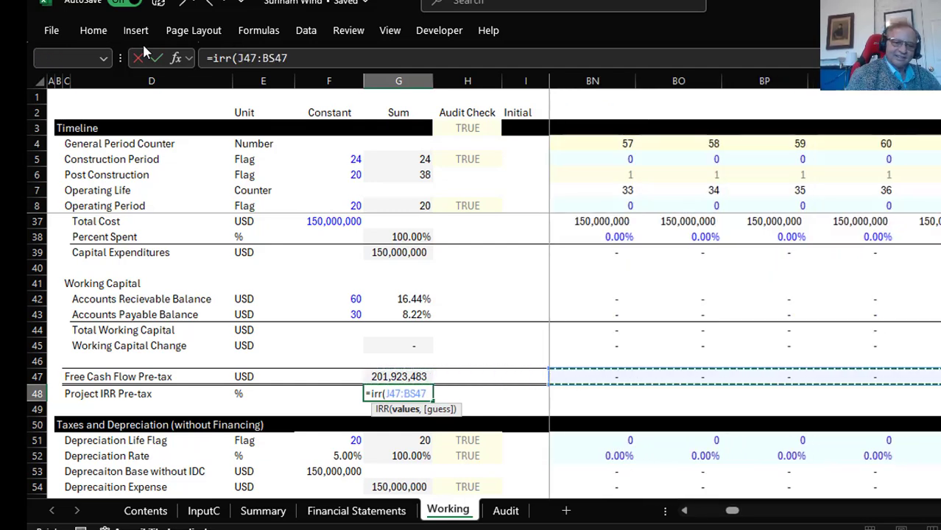
{"action": "key", "text": "Return"}
{"action": "key", "text": "Up"}
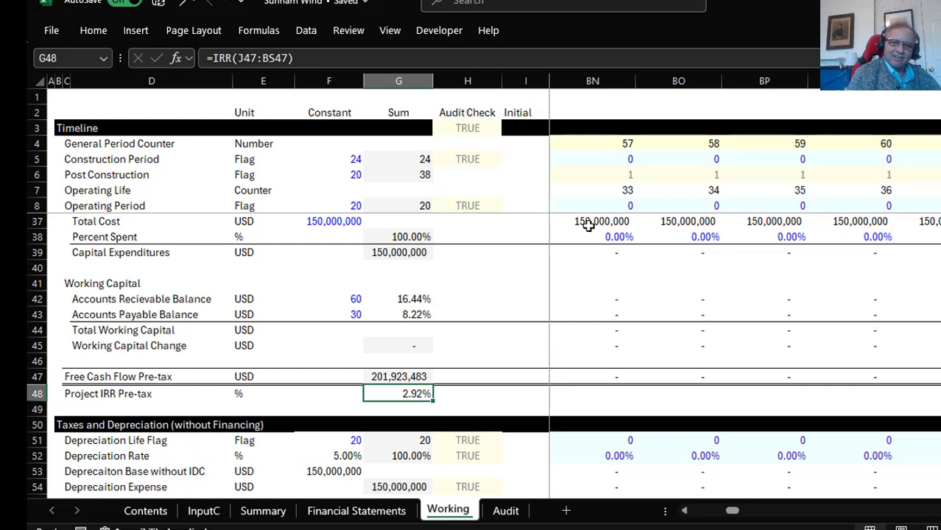
Calculate Project IRR Pre-tax in G48 with XIRR, using cash flows J47:BS47 and the Date for XIRR range J10:BS10
{"action": "type", "text": "="}
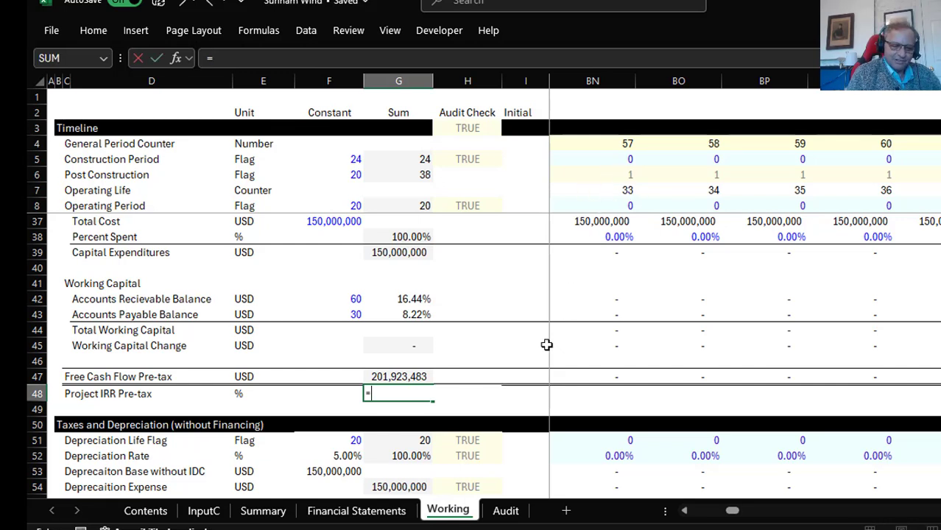
{"action": "type", "text": "xirr("}
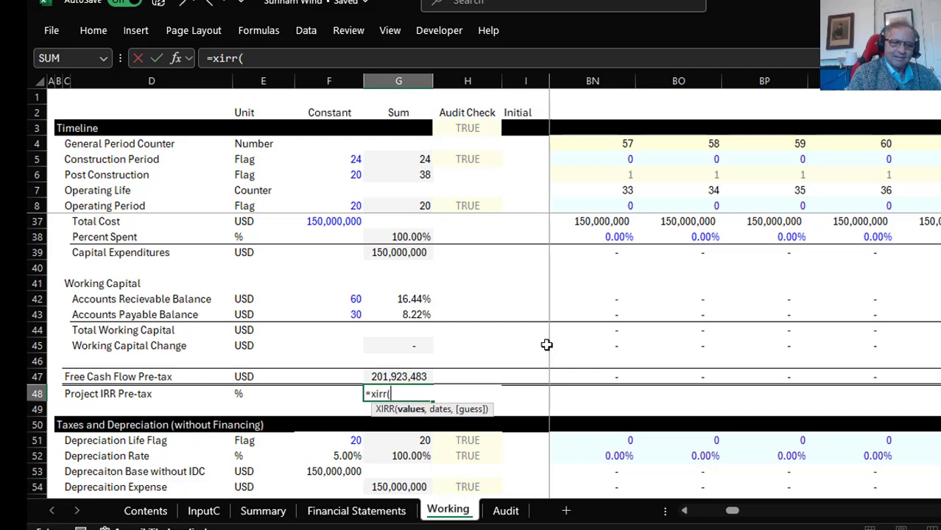
{"action": "key", "text": "Right"}
{"action": "key", "text": "Right"}
{"action": "key", "text": "Right"}
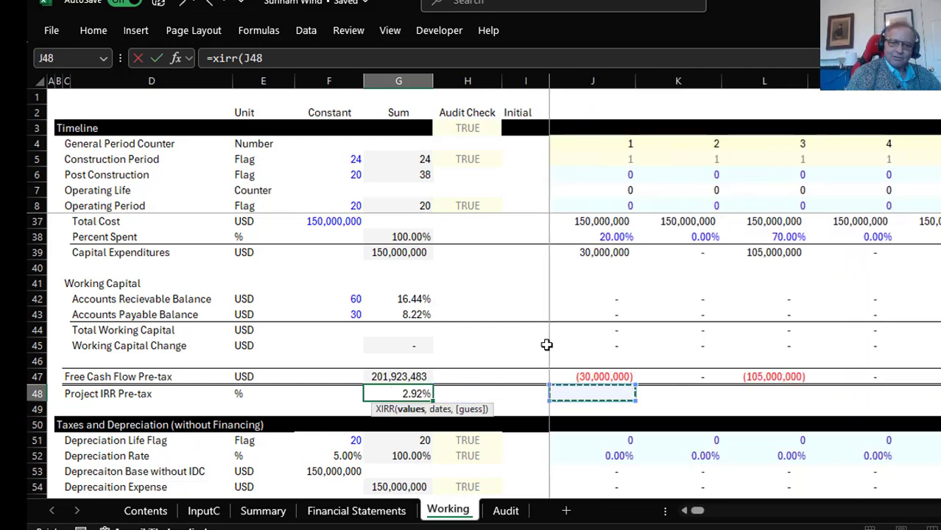
{"action": "key", "text": "Up"}
{"action": "key", "text": "ctrl+shift+Right"}
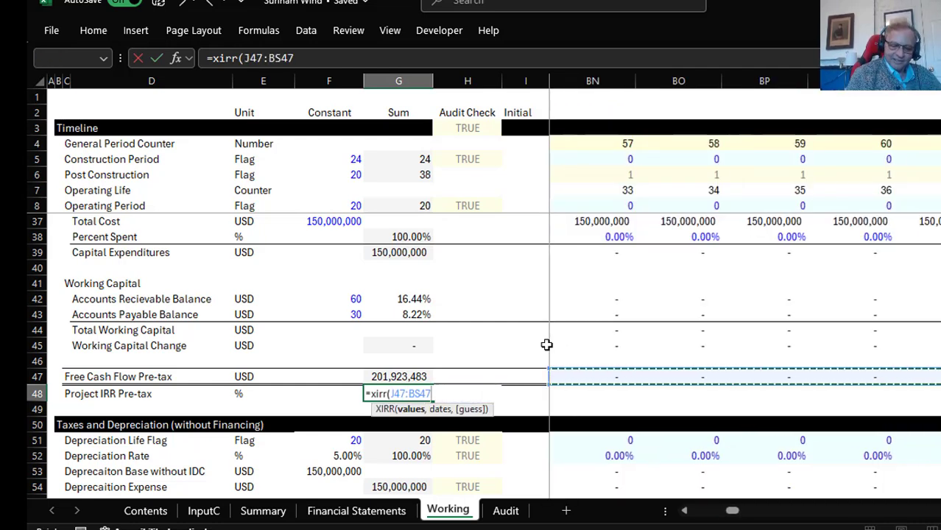
{"action": "type", "text": ","}
{"action": "key", "text": "Right"}
{"action": "key", "text": "Right"}
{"action": "key", "text": "Right"}
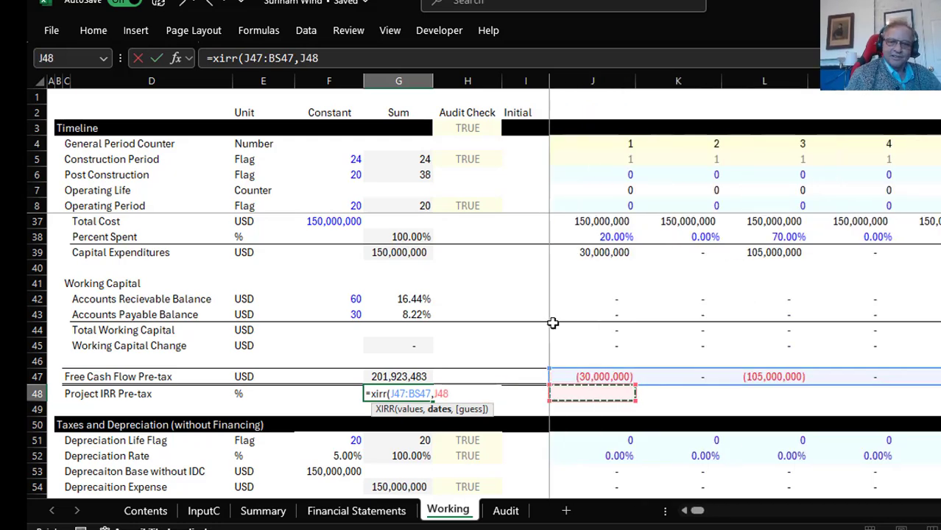
{"action": "left_click", "coordinate": [593, 165]}
{"action": "key", "text": "Down"}
{"action": "key", "text": "Down"}
{"action": "key", "text": "Down"}
{"action": "key", "text": "Down"}
{"action": "key", "text": "Down"}
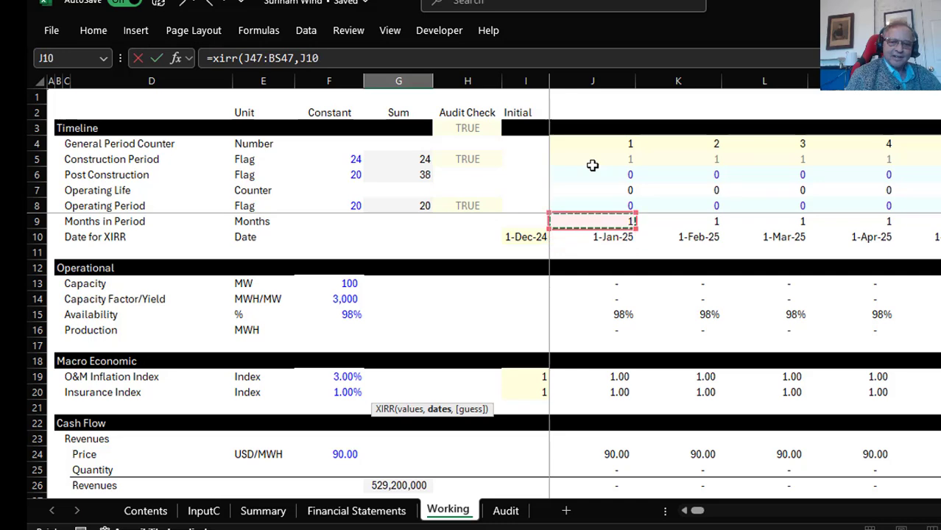
{"action": "key", "text": "ctrl+shift+Right"}
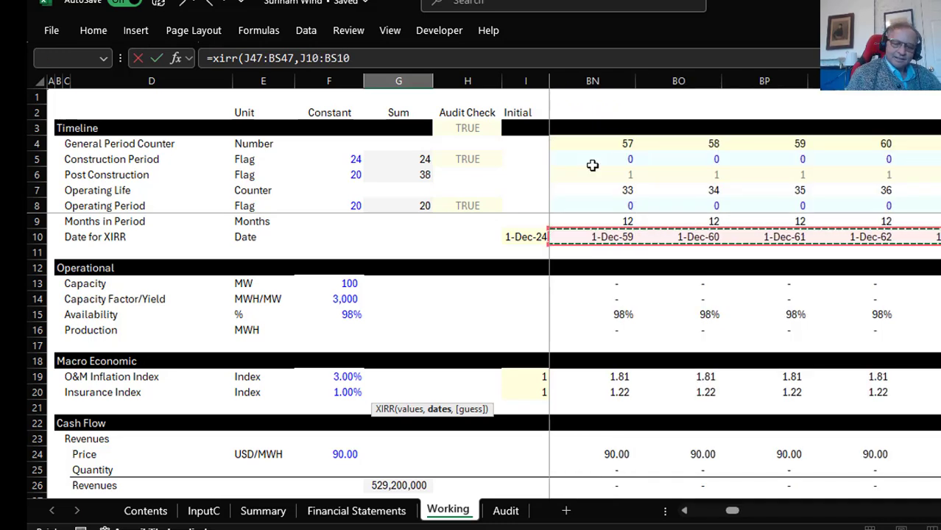
{"action": "key", "text": "Return"}
Look over the depreciation rate, base and expense rows in the Taxes and Depreciation section, down to G55
{"action": "key", "text": "Down"}
{"action": "key", "text": "Down"}
{"action": "key", "text": "Down"}
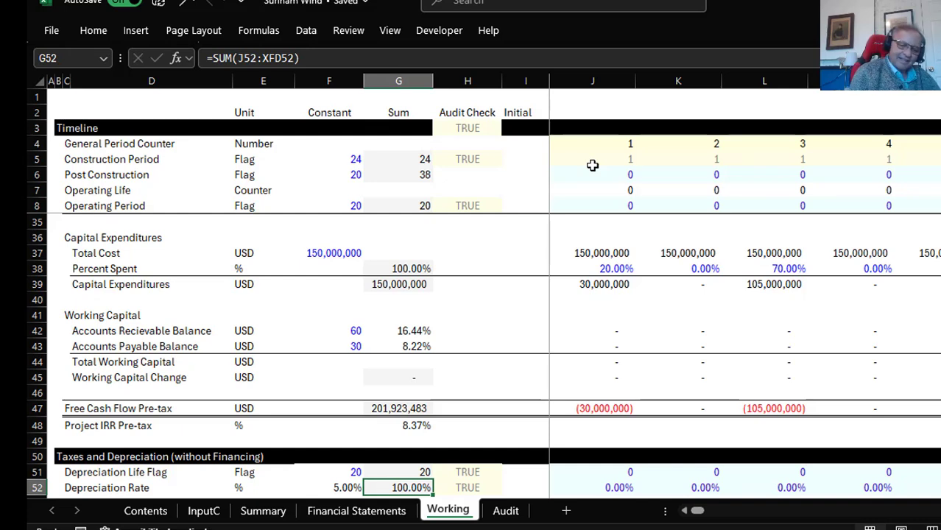
{"action": "key", "text": "Down"}
{"action": "key", "text": "Down"}
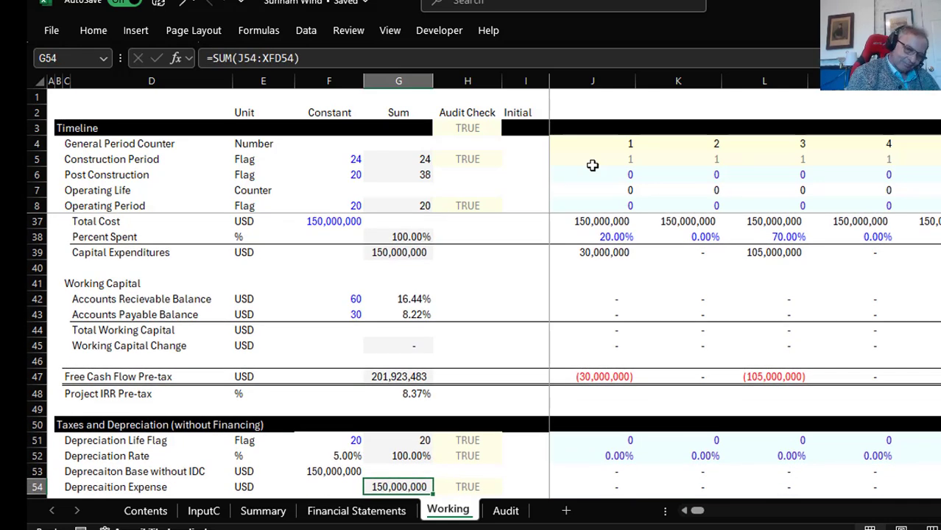
{"action": "key", "text": "Up"}
{"action": "key", "text": "Up"}
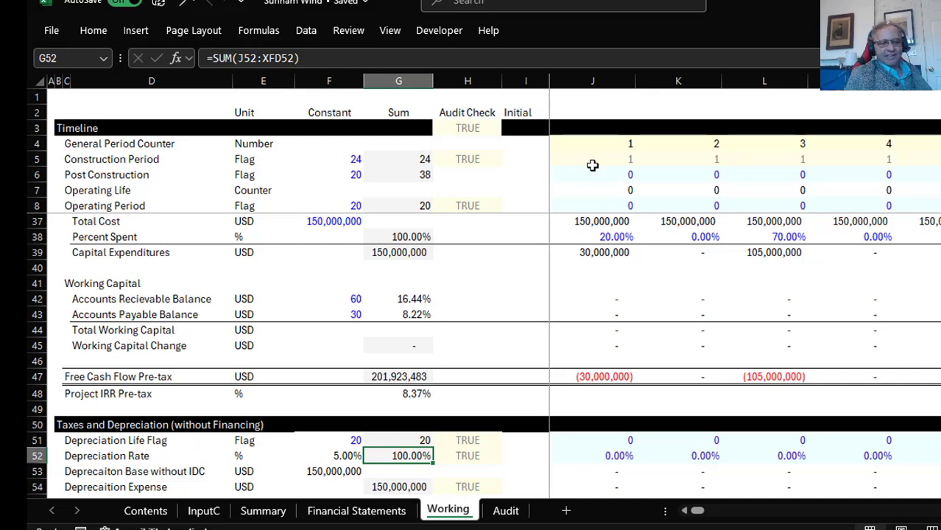
{"action": "key", "text": "Down"}
{"action": "key", "text": "Down"}
{"action": "key", "text": "Down"}
{"action": "key", "text": "Down"}
{"action": "key", "text": "Down"}
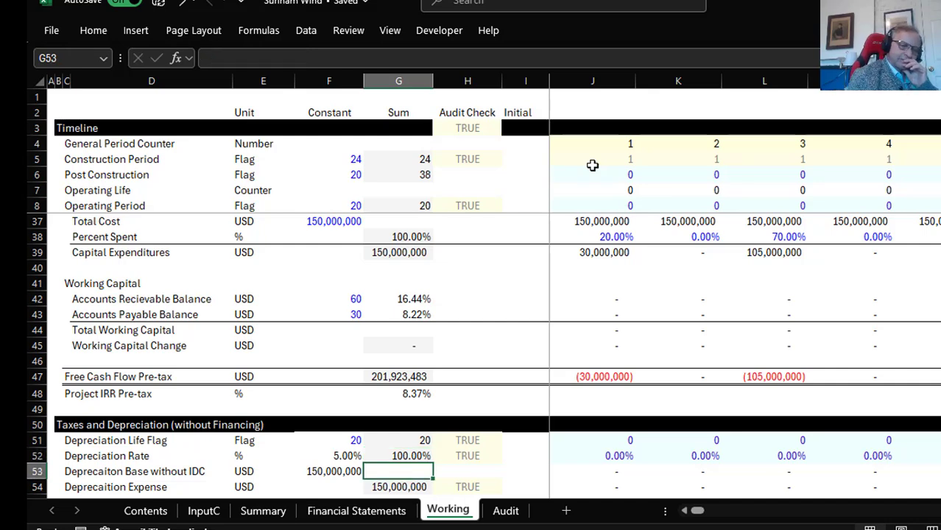
{"action": "key", "text": "Up"}
{"action": "key", "text": "Up"}
{"action": "key", "text": "Up"}
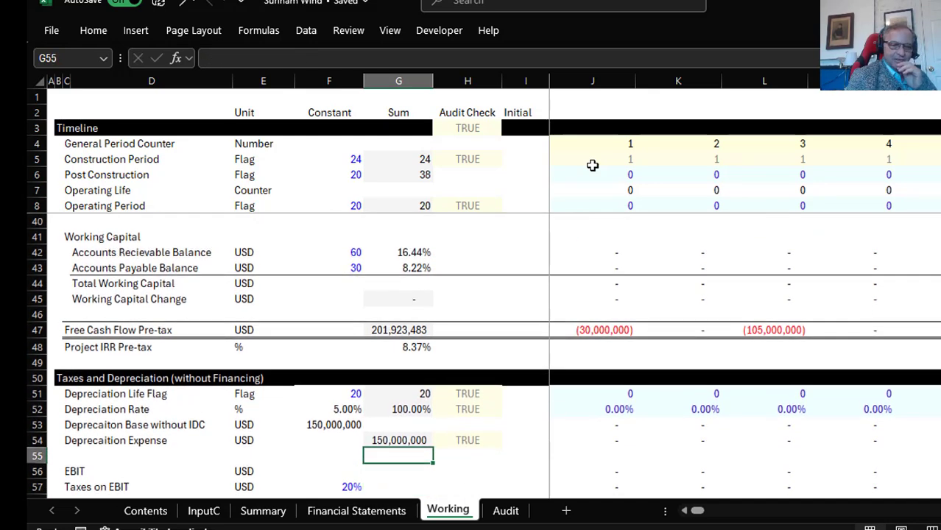
Apply a single top border to the depreciation expense row from its label in C54 through the last period
{"action": "key", "text": "Left"}
{"action": "key", "text": "Left"}
{"action": "key", "text": "Left"}
{"action": "key", "text": "Left"}
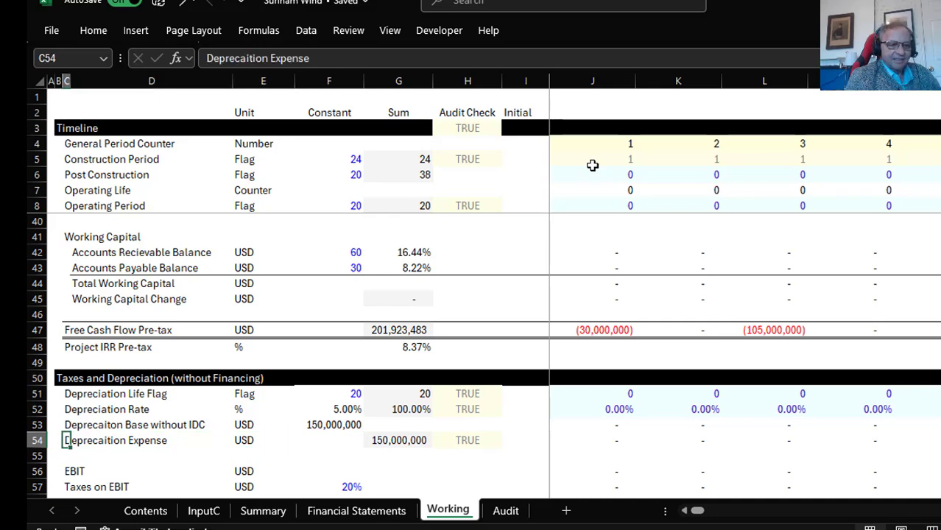
{"action": "key", "text": "shift+Right"}
{"action": "key", "text": "shift+Right"}
{"action": "key", "text": "shift+Right"}
{"action": "key", "text": "shift+Right"}
{"action": "key", "text": "shift+Right"}
{"action": "key", "text": "shift+Right"}
{"action": "key", "text": "shift+Right"}
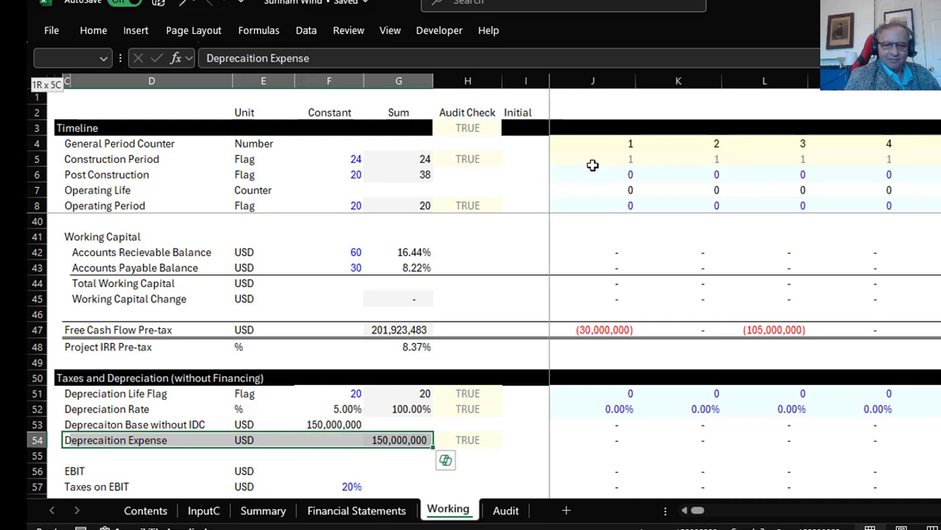
{"action": "key", "text": "ctrl+shift+Right"}
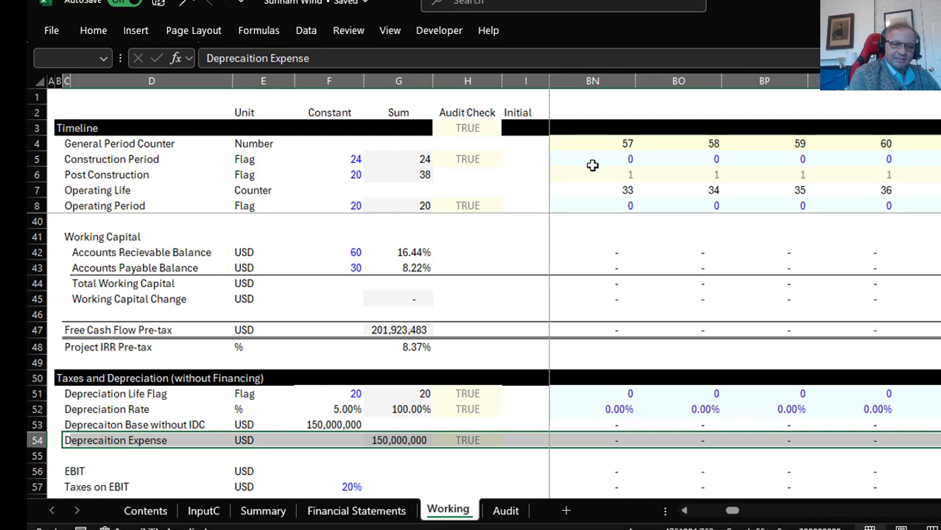
{"action": "key", "text": "Right"}
{"action": "key", "text": "Right"}
{"action": "key", "text": "Right"}
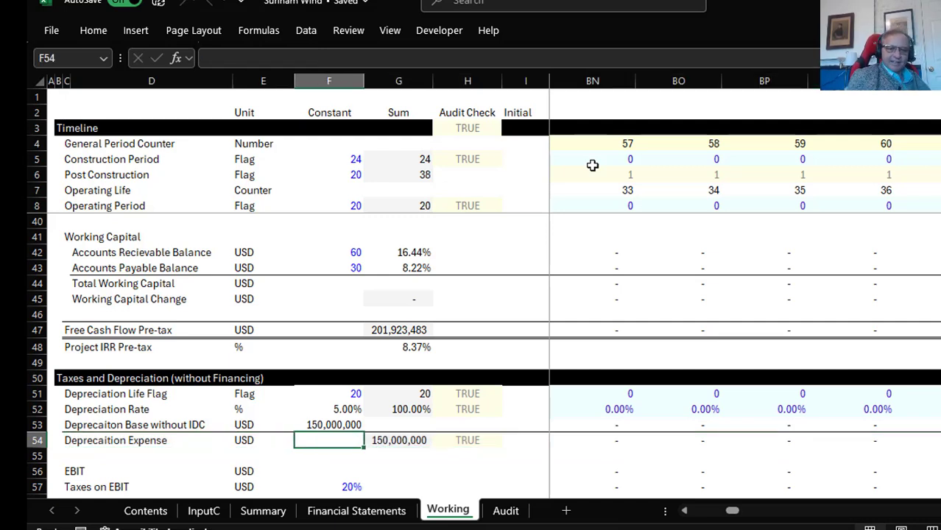
Examine the period 1 formulas for Depreciation Life Flag in J51 and Depreciation Rate in J52
{"action": "key", "text": "Up"}
{"action": "key", "text": "Up"}
{"action": "key", "text": "Up"}
{"action": "key", "text": "Right"}
{"action": "key", "text": "Right"}
{"action": "key", "text": "Right"}
{"action": "key", "text": "Right"}
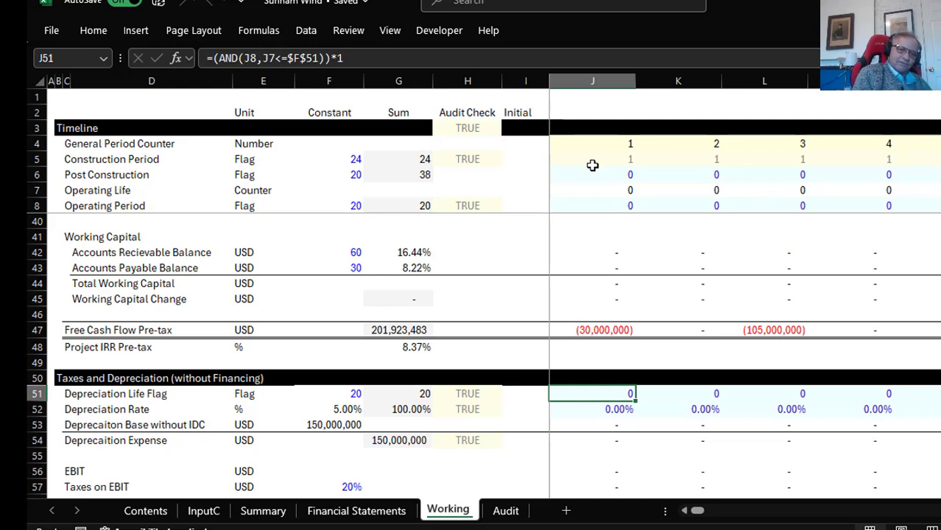
{"action": "key", "text": "Down"}
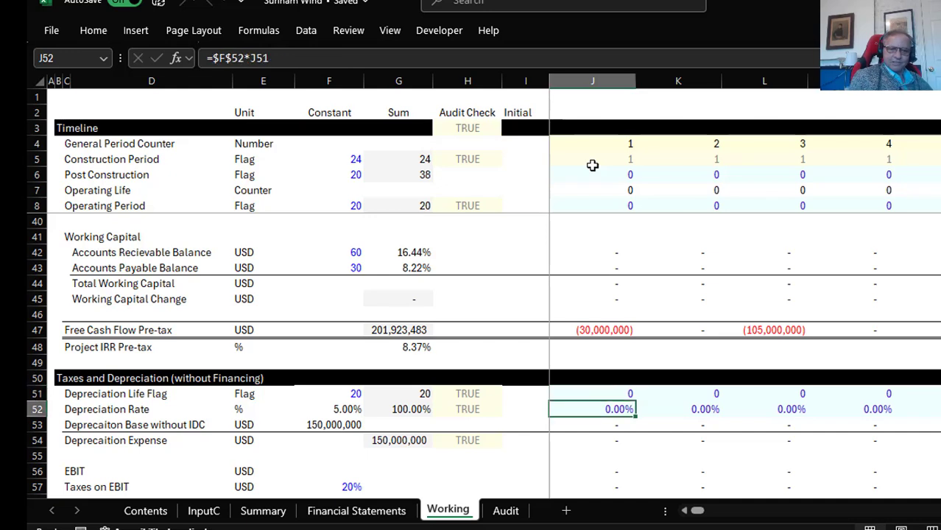
Inspect the Depreciation Rate sum formula in G52 and its audit check formula in H52
{"action": "key", "text": "Left"}
{"action": "key", "text": "Left"}
{"action": "key", "text": "Left"}
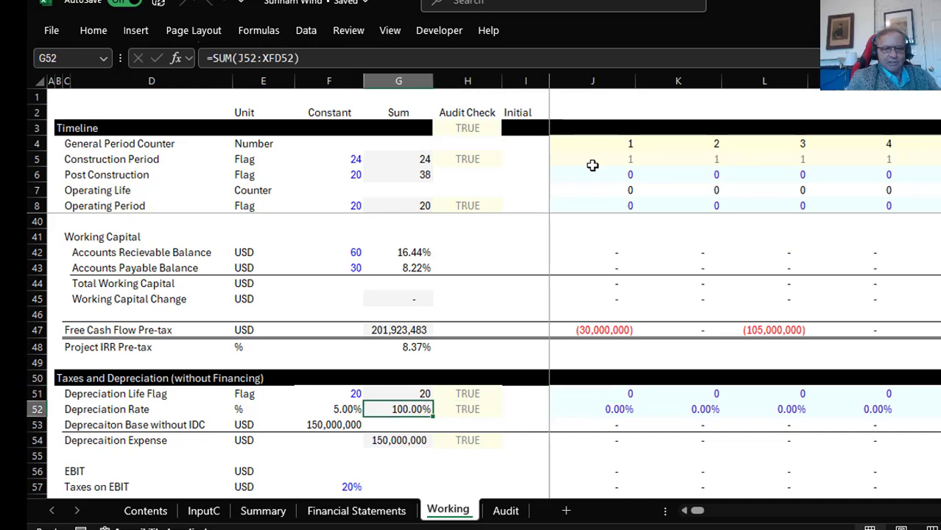
{"action": "key", "text": "F2"}
{"action": "key", "text": "Escape"}
{"action": "key", "text": "Right"}
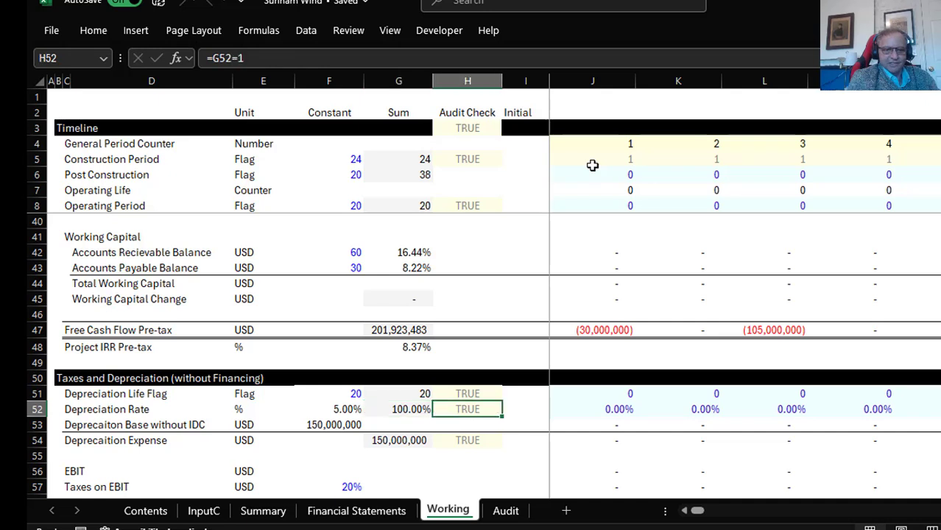
{"action": "key", "text": "F2"}
{"action": "key", "text": "Escape"}
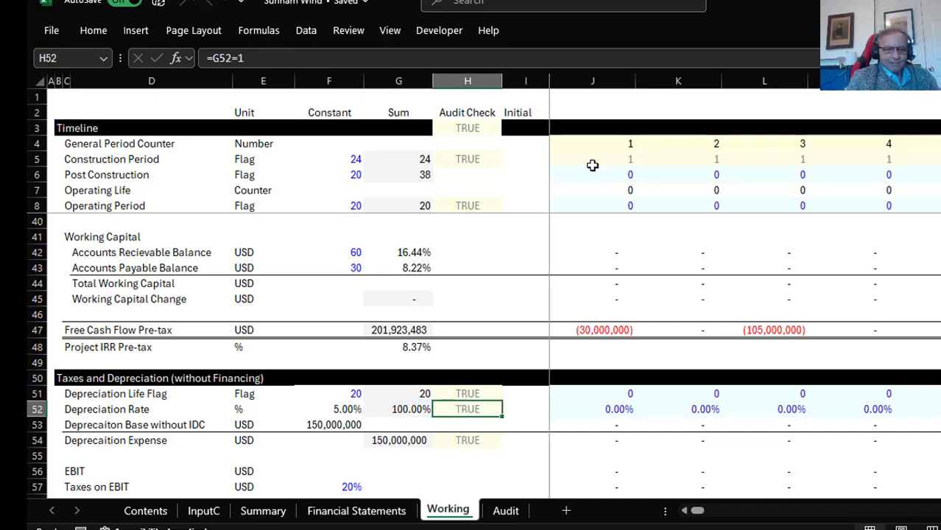
{"action": "key", "text": "F2"}
{"action": "key", "text": "Escape"}
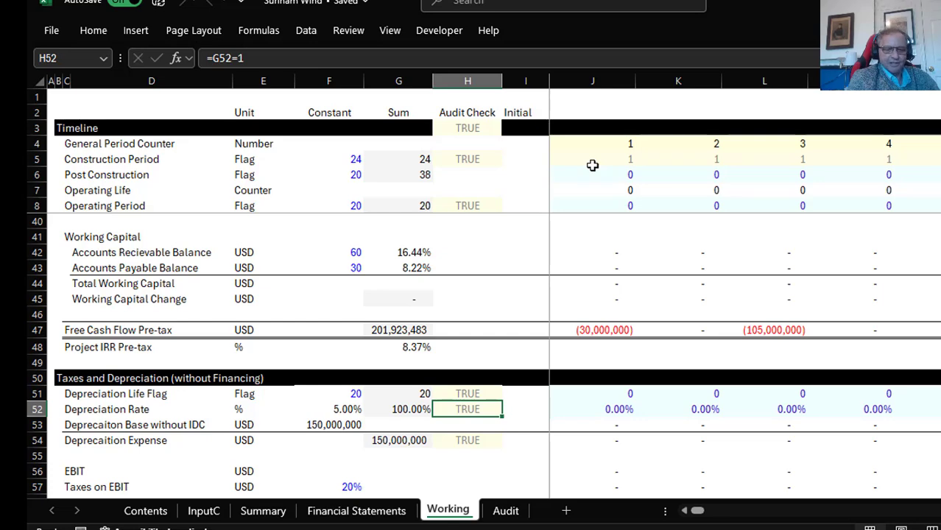
Open the Audit sheet and review the links behind its Construction Period and Operating Period checks
{"action": "left_click", "coordinate": [502, 513]}
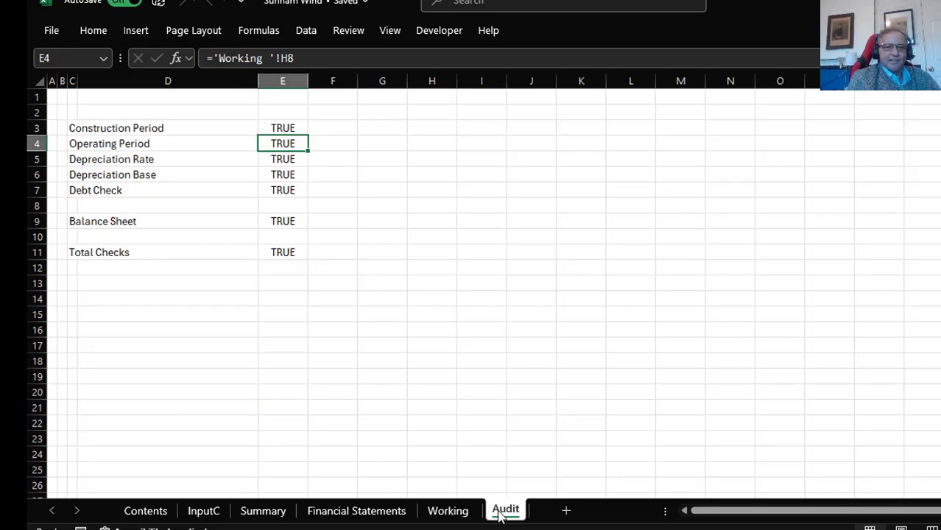
{"action": "key", "text": "Up"}
{"action": "key", "text": "Up"}
{"action": "key", "text": "Down"}
{"action": "key", "text": "Down"}
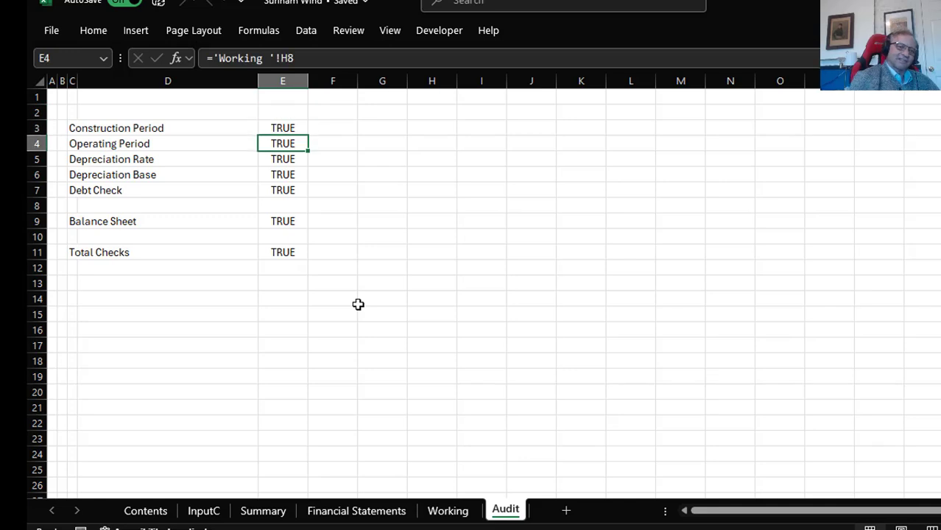
Inspect the Total Checks formula in E11 of the Audit sheet and its link in H3 of the Working sheet
{"action": "key", "text": "Down"}
{"action": "key", "text": "Down"}
{"action": "key", "text": "Down"}
{"action": "key", "text": "Down"}
{"action": "key", "text": "Down"}
{"action": "key", "text": "Down"}
{"action": "key", "text": "Down"}
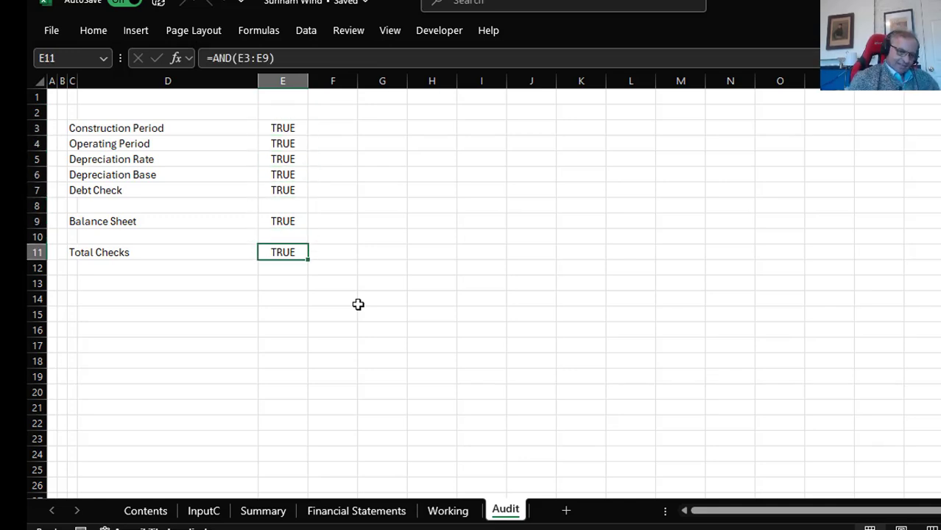
{"action": "key", "text": "F2"}
{"action": "key", "text": "Return"}
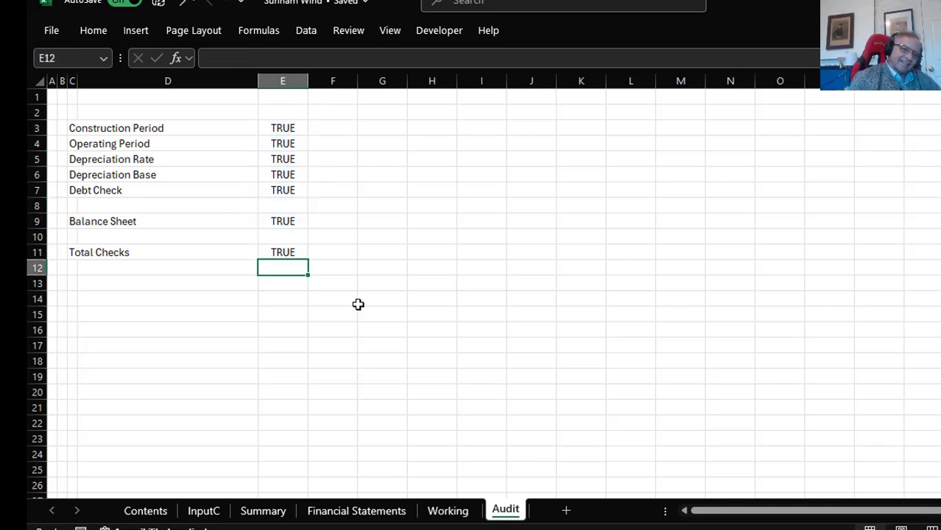
{"action": "key", "text": "Up"}
{"action": "key", "text": "ctrl+Page_Up"}
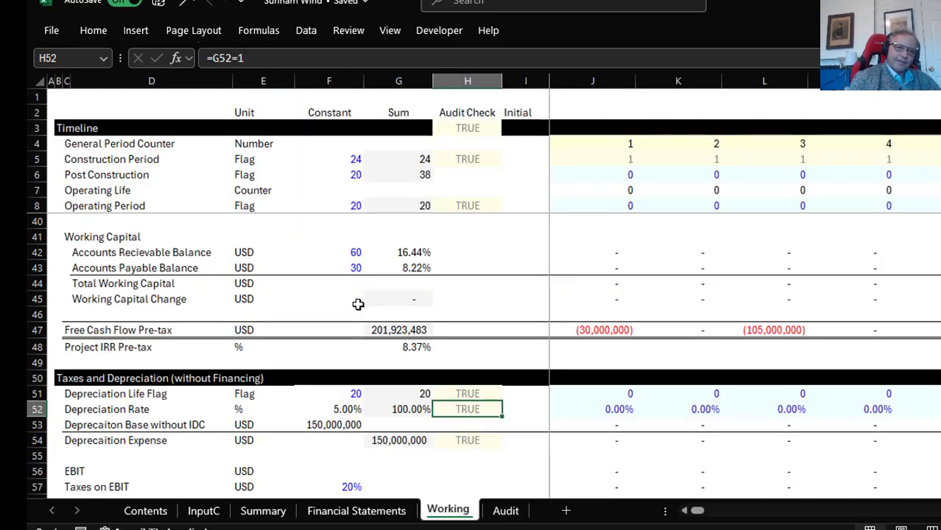
{"action": "left_click", "coordinate": [469, 125]}
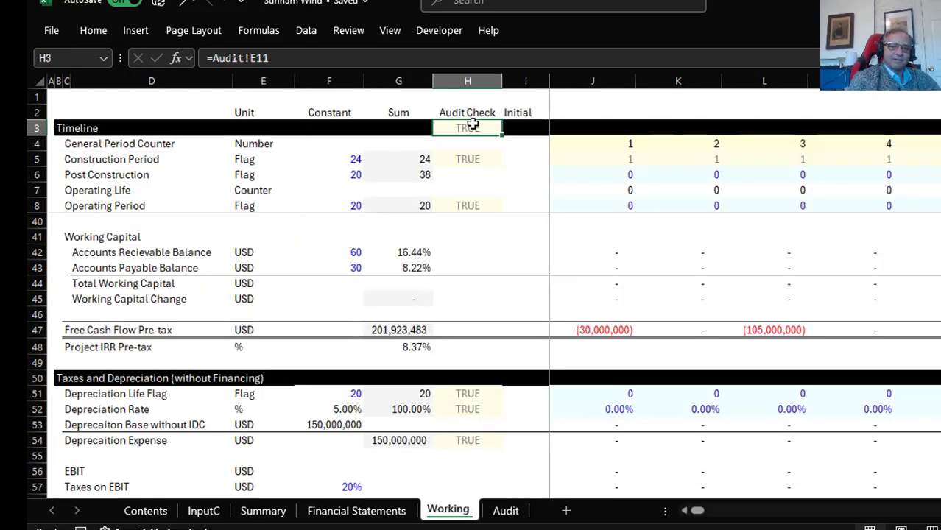
Examine the depreciation base formula in F53 and the period 1 depreciation expense formula in J54
{"action": "left_click", "coordinate": [480, 447]}
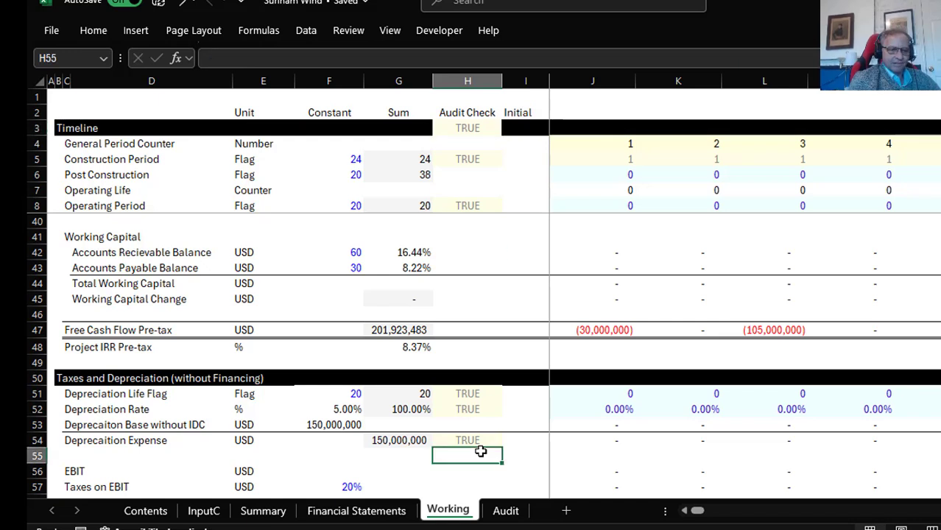
{"action": "key", "text": "Right"}
{"action": "key", "text": "Left"}
{"action": "key", "text": "Left"}
{"action": "key", "text": "Left"}
{"action": "key", "text": "Up"}
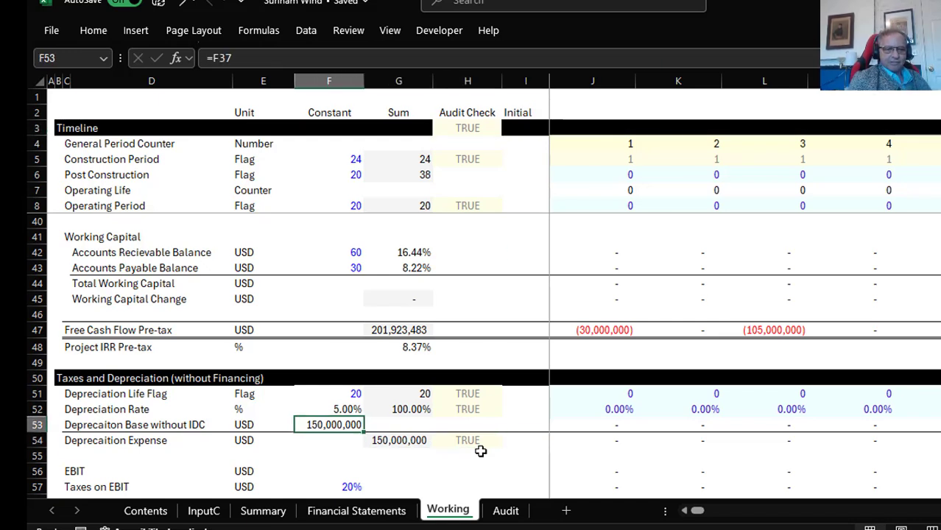
{"action": "key", "text": "Down"}
{"action": "key", "text": "Right"}
{"action": "key", "text": "Right"}
{"action": "key", "text": "Right"}
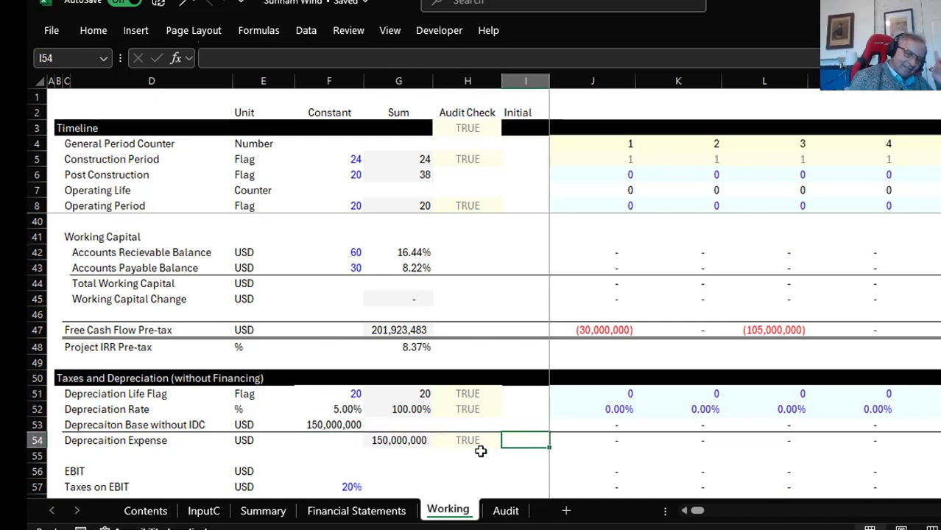
{"action": "key", "text": "Right"}
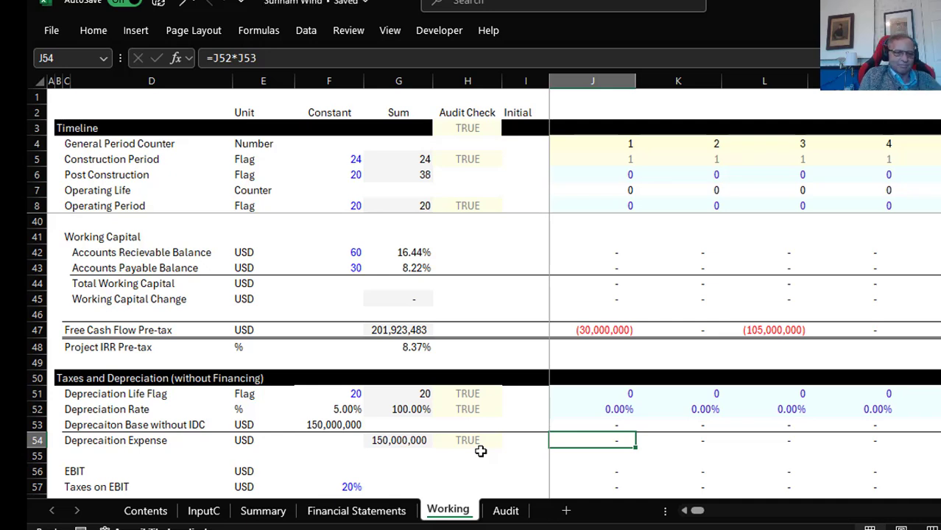
Inspect the period 1 EBIT formula in J56 and the Taxes on EBIT formula in J57
{"action": "key", "text": "Down"}
{"action": "key", "text": "Down"}
{"action": "key", "text": "Down"}
{"action": "key", "text": "Down"}
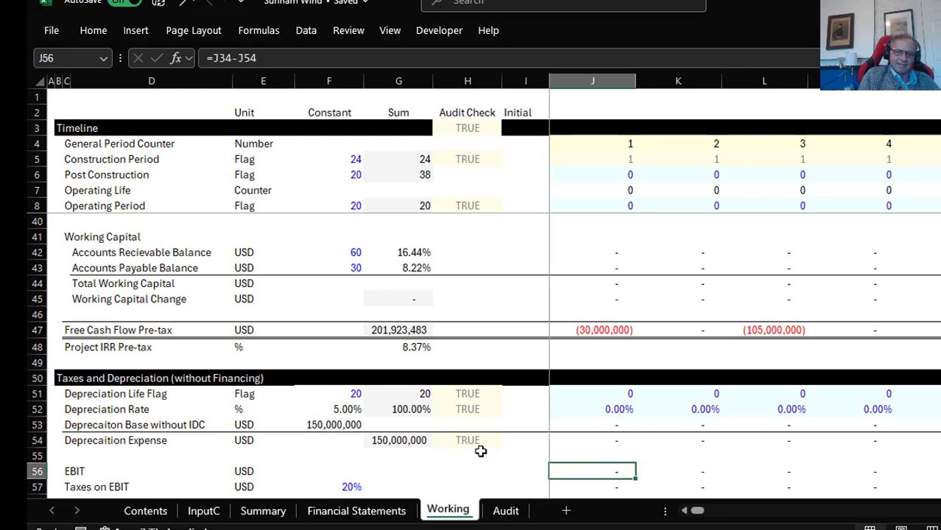
{"action": "key", "text": "Up"}
{"action": "key", "text": "Up"}
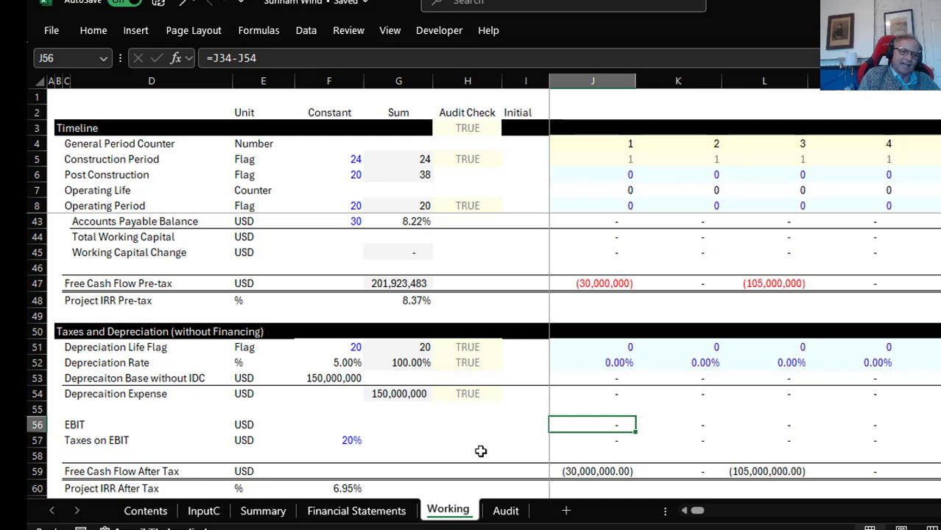
{"action": "key", "text": "F2"}
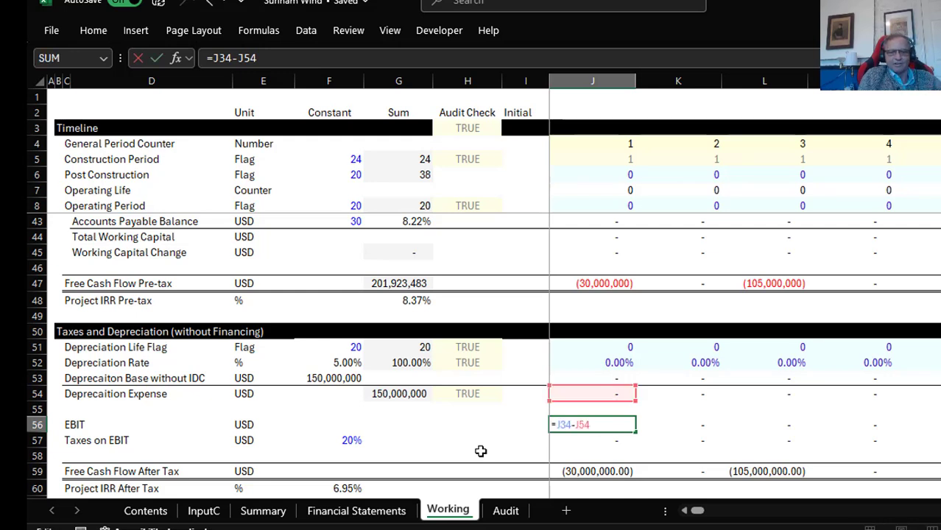
{"action": "key", "text": "Return"}
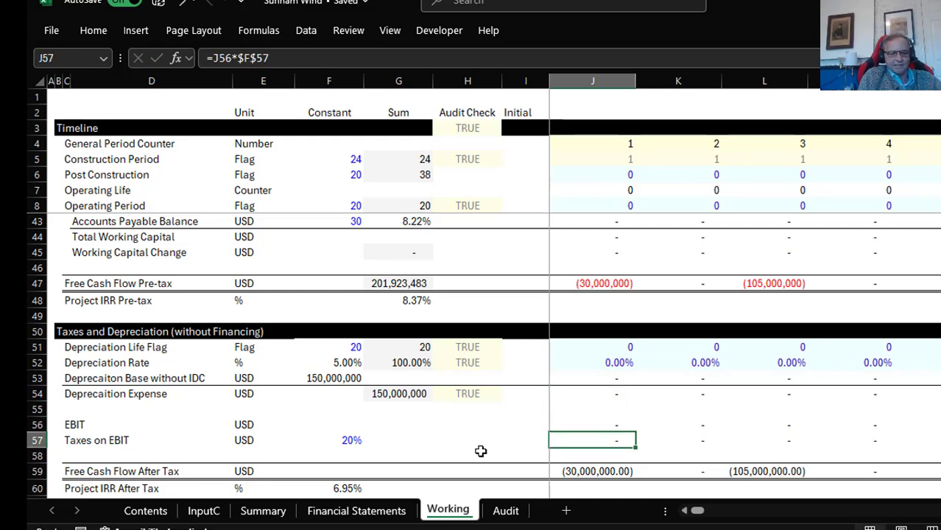
{"action": "key", "text": "F2"}
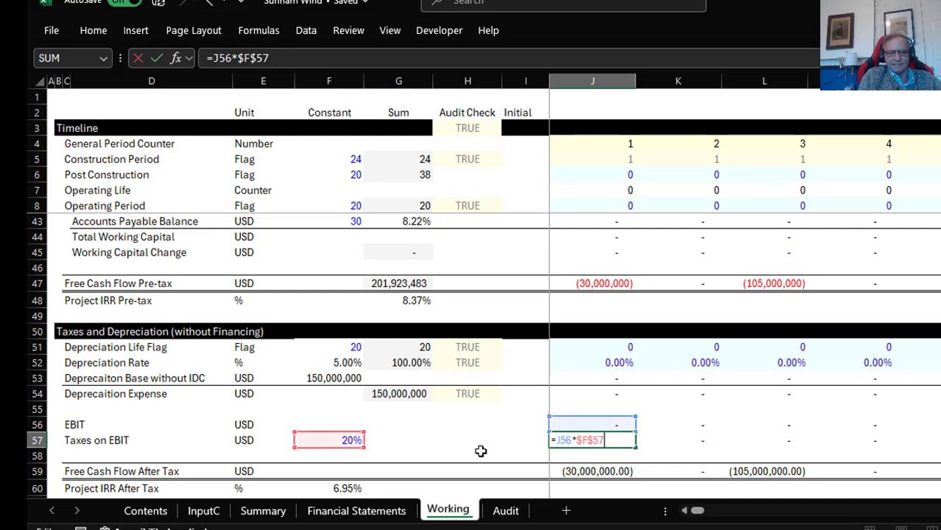
{"action": "key", "text": "Escape"}
Move the Project IRR After Tax XIRR formula from F60 to the Sum column in G60 and check its ranges
{"action": "key", "text": "Down"}
{"action": "key", "text": "Down"}
{"action": "key", "text": "Down"}
{"action": "key", "text": "Down"}
{"action": "key", "text": "Down"}
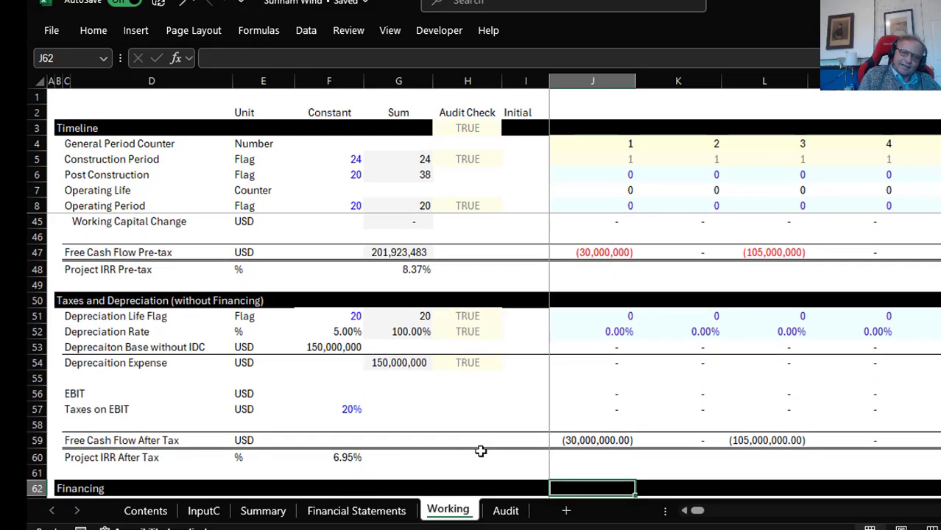
{"action": "key", "text": "Up"}
{"action": "key", "text": "Up"}
{"action": "key", "text": "Up"}
{"action": "key", "text": "Up"}
{"action": "key", "text": "Left"}
{"action": "key", "text": "Left"}
{"action": "key", "text": "Down"}
{"action": "key", "text": "Down"}
{"action": "key", "text": "Left"}
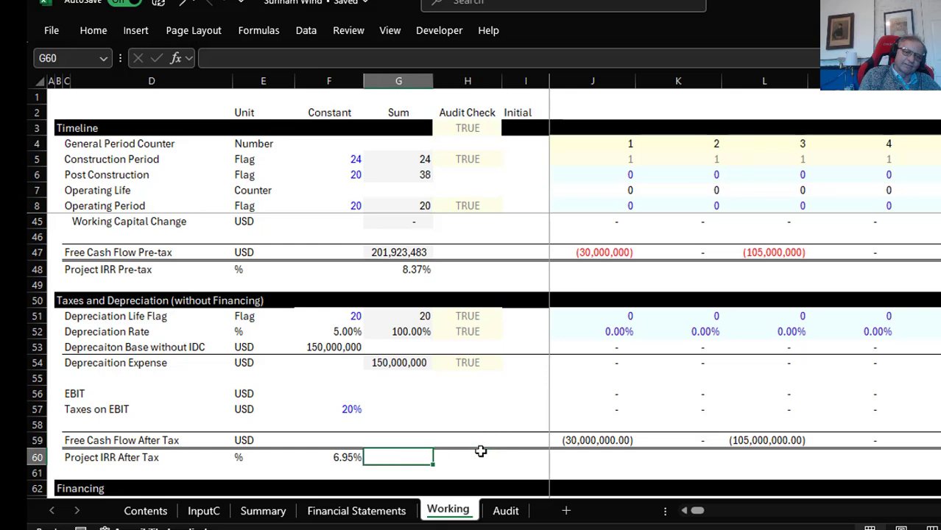
{"action": "key", "text": "Left"}
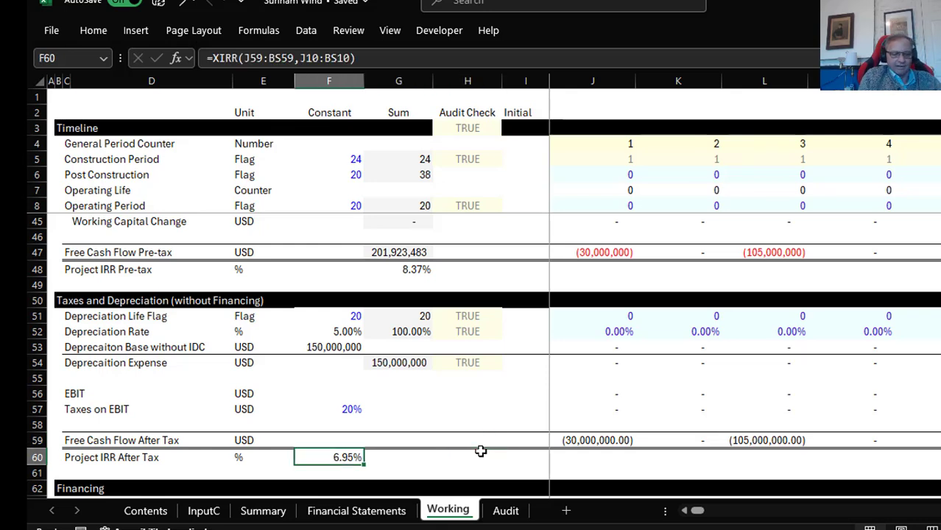
{"action": "key", "text": "ctrl+x"}
{"action": "key", "text": "Right"}
{"action": "key", "text": "ctrl+v"}
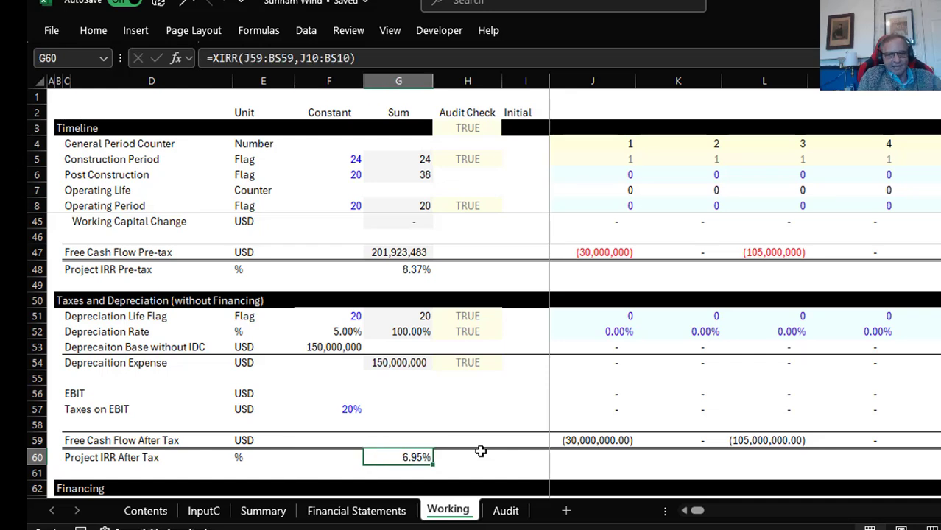
{"action": "key", "text": "F2"}
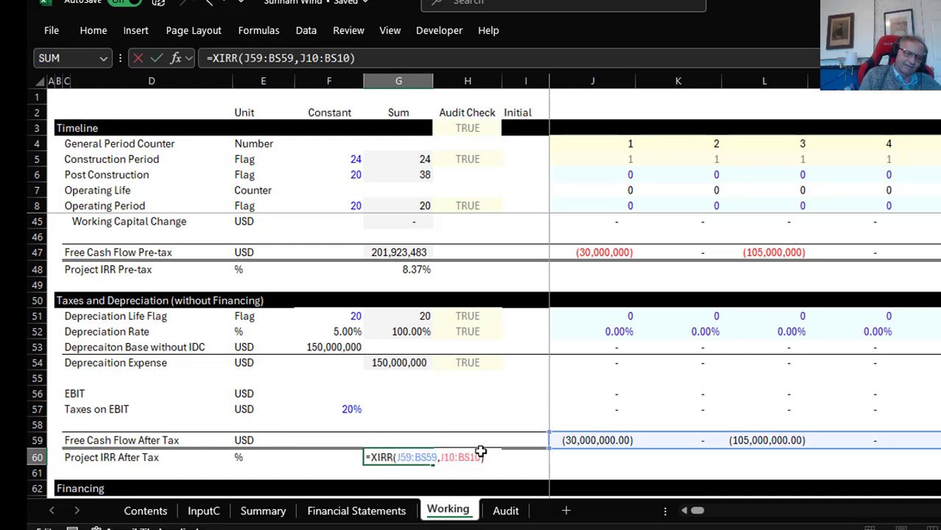
{"action": "key", "text": "Return"}
Compare the Project IRR Pre-tax in G48 with the Project IRR After Tax in G60
{"action": "key", "text": "Down"}
{"action": "key", "text": "Down"}
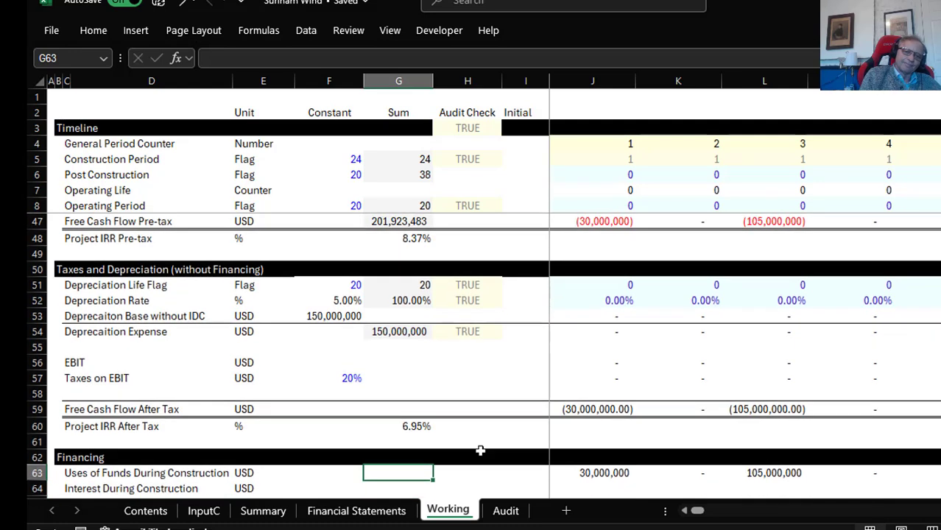
{"action": "key", "text": "Up"}
{"action": "key", "text": "Up"}
{"action": "key", "text": "Up"}
{"action": "key", "text": "Up"}
{"action": "key", "text": "Up"}
{"action": "key", "text": "Up"}
{"action": "key", "text": "Up"}
{"action": "key", "text": "Up"}
{"action": "key", "text": "Up"}
{"action": "key", "text": "Up"}
{"action": "key", "text": "Up"}
{"action": "key", "text": "Up"}
{"action": "key", "text": "Up"}
{"action": "key", "text": "Up"}
{"action": "key", "text": "Up"}
{"action": "key", "text": "Up"}
{"action": "key", "text": "Down"}
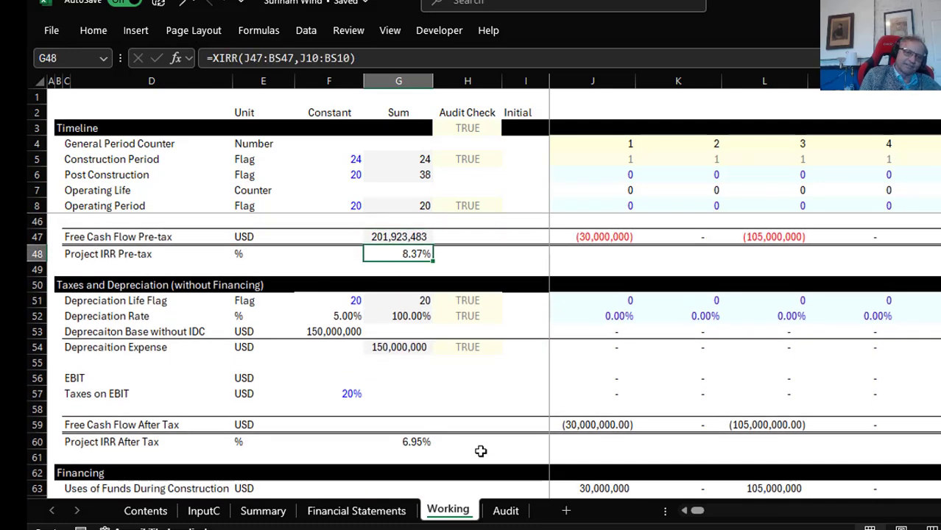
{"action": "key", "text": "Down"}
{"action": "key", "text": "Down"}
{"action": "key", "text": "Down"}
{"action": "key", "text": "Down"}
{"action": "key", "text": "Down"}
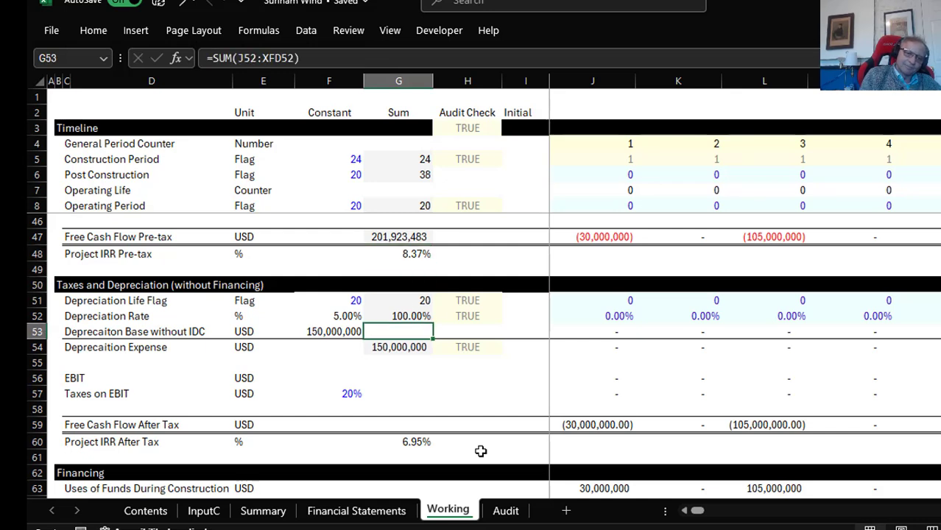
{"action": "key", "text": "Down"}
{"action": "key", "text": "Down"}
{"action": "key", "text": "Down"}
{"action": "key", "text": "Down"}
{"action": "key", "text": "Down"}
{"action": "key", "text": "Down"}
{"action": "key", "text": "Down"}
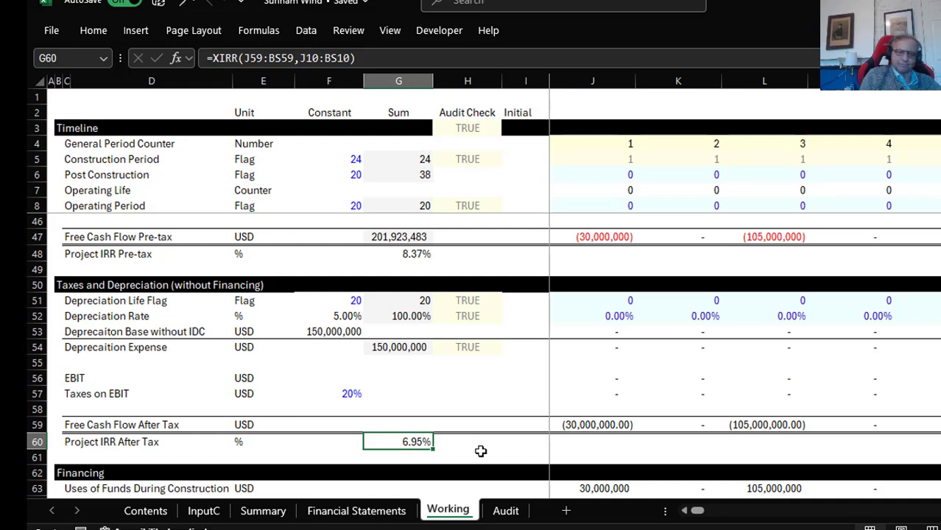
Review the Financing section's rows, from Uses of Funds During Construction down to Total Sources
{"action": "key", "text": "Down"}
{"action": "key", "text": "Down"}
{"action": "key", "text": "Down"}
{"action": "key", "text": "Down"}
{"action": "key", "text": "Down"}
{"action": "key", "text": "Down"}
{"action": "key", "text": "Down"}
{"action": "key", "text": "Down"}
{"action": "key", "text": "Down"}
{"action": "key", "text": "Down"}
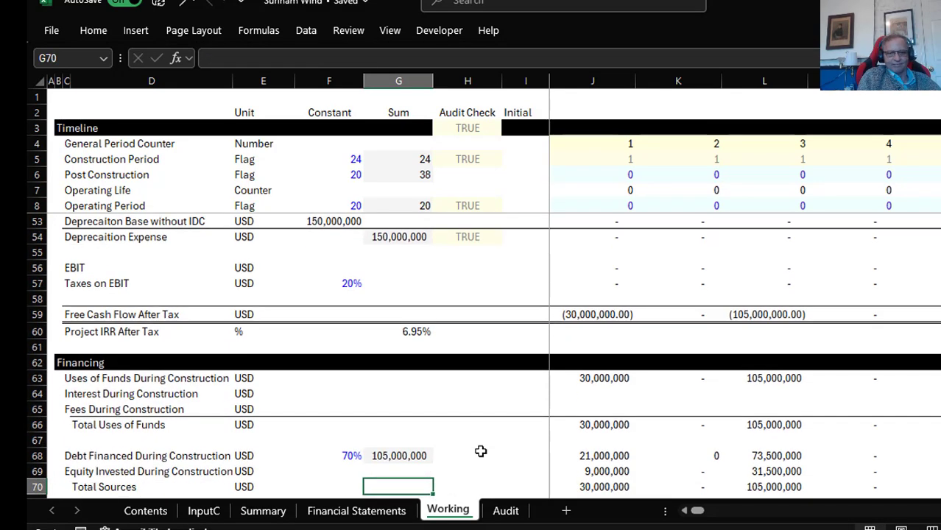
{"action": "key", "text": "Up"}
{"action": "key", "text": "Up"}
{"action": "key", "text": "Up"}
{"action": "key", "text": "Up"}
{"action": "key", "text": "Up"}
{"action": "key", "text": "Up"}
{"action": "key", "text": "Up"}
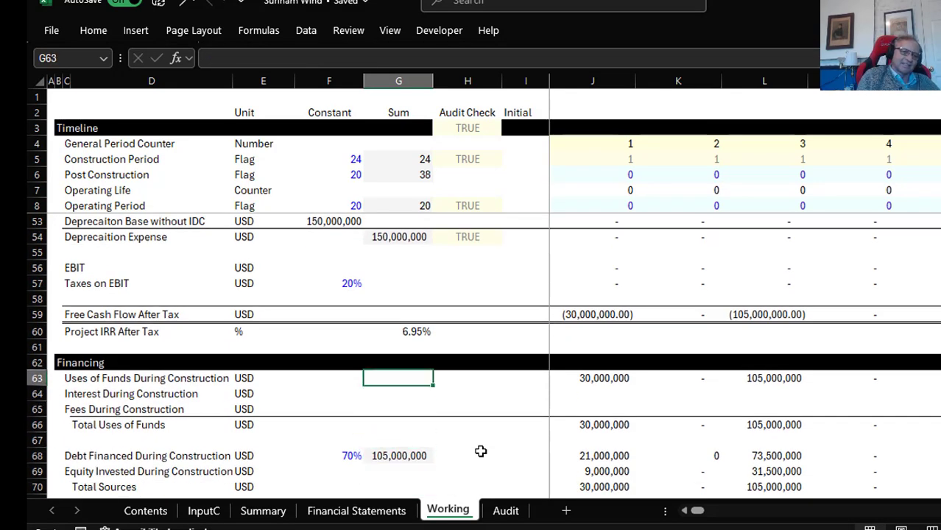
{"action": "key", "text": "Down"}
{"action": "key", "text": "Up"}
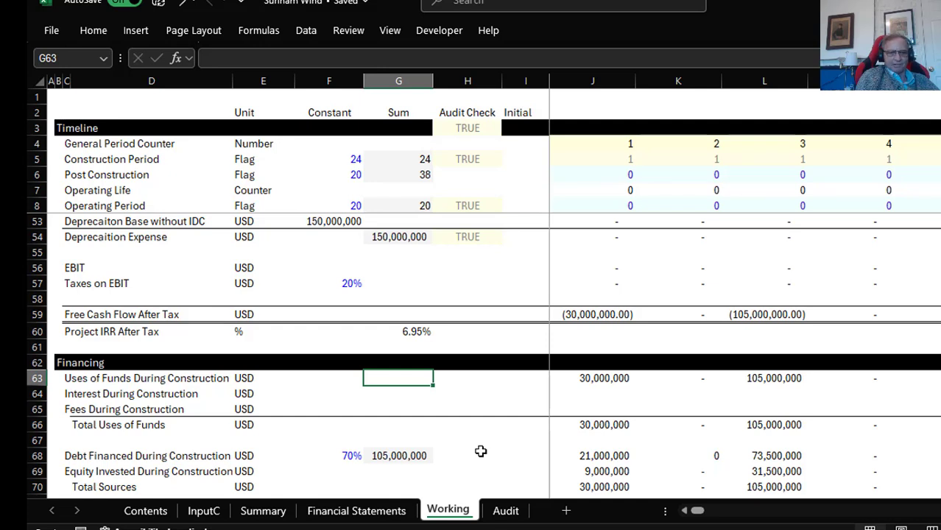
Examine the period 1 Uses of Funds link in J63 and the Total Uses of Funds formula in J66
{"action": "key", "text": "Right"}
{"action": "key", "text": "Right"}
{"action": "key", "text": "Right"}
{"action": "key", "text": "Down"}
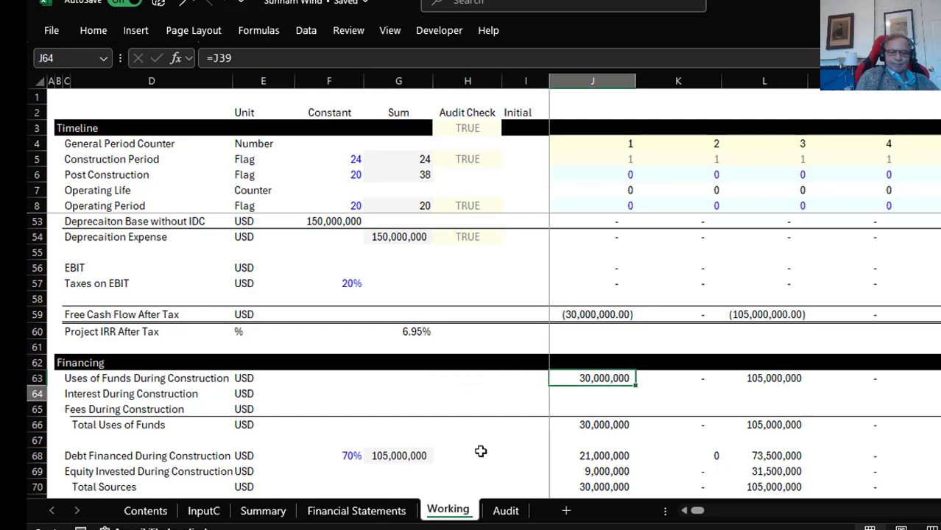
{"action": "key", "text": "Up"}
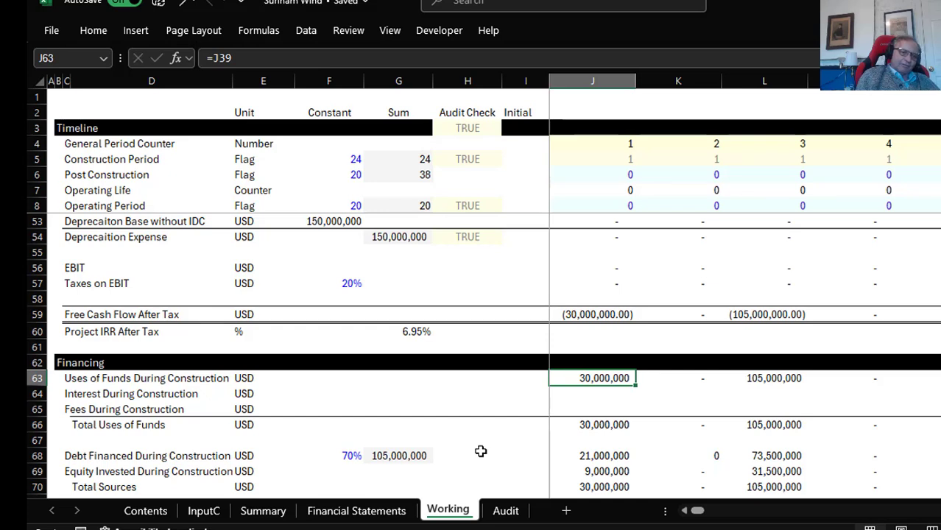
{"action": "key", "text": "Down"}
{"action": "key", "text": "Down"}
{"action": "key", "text": "Down"}
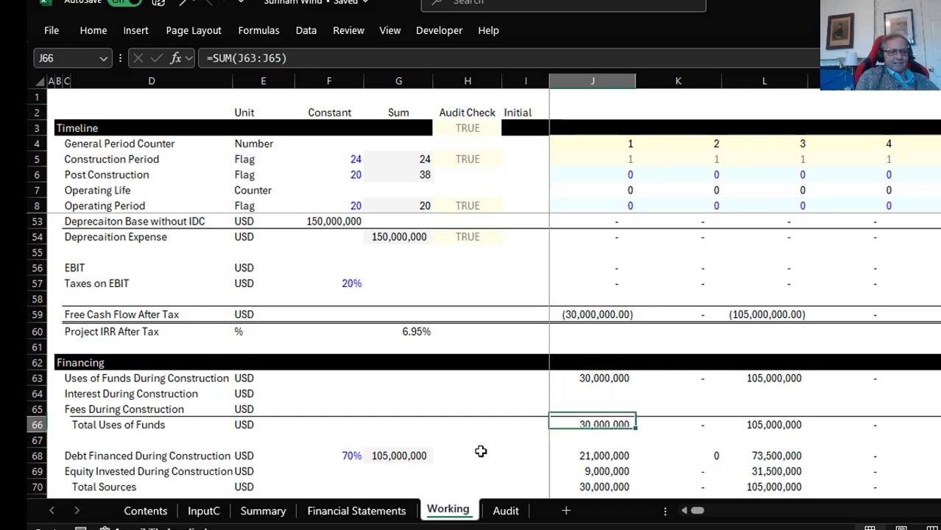
{"action": "key", "text": "F2"}
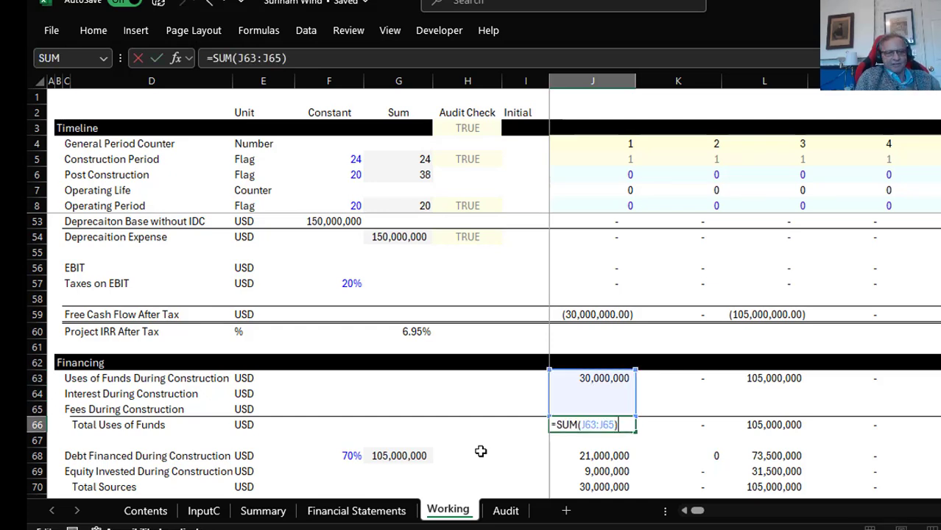
{"action": "key", "text": "Escape"}
Inspect the debt share input in F68 and the Debt Financed During Construction sum formula in G68
{"action": "key", "text": "Up"}
{"action": "key", "text": "Up"}
{"action": "key", "text": "Down"}
{"action": "key", "text": "Down"}
{"action": "key", "text": "Down"}
{"action": "key", "text": "Down"}
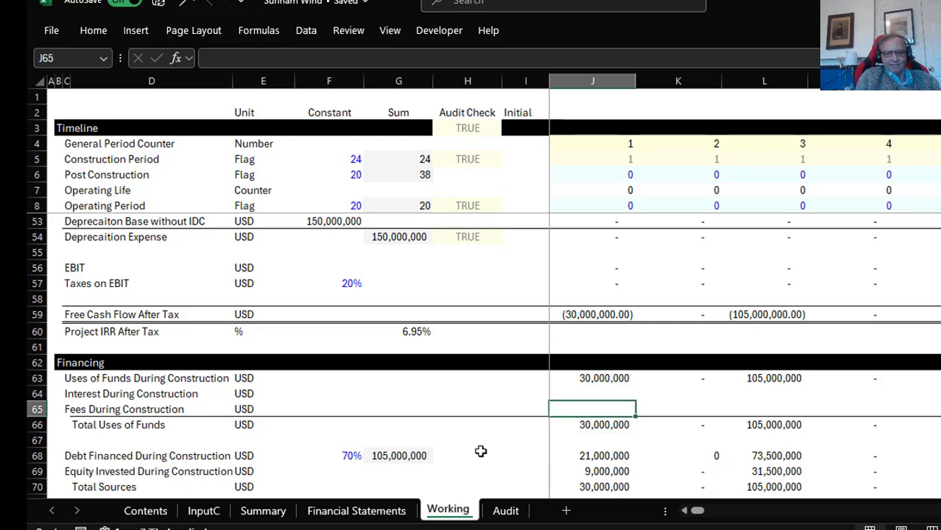
{"action": "key", "text": "Down"}
{"action": "key", "text": "Down"}
{"action": "key", "text": "Down"}
{"action": "key", "text": "Down"}
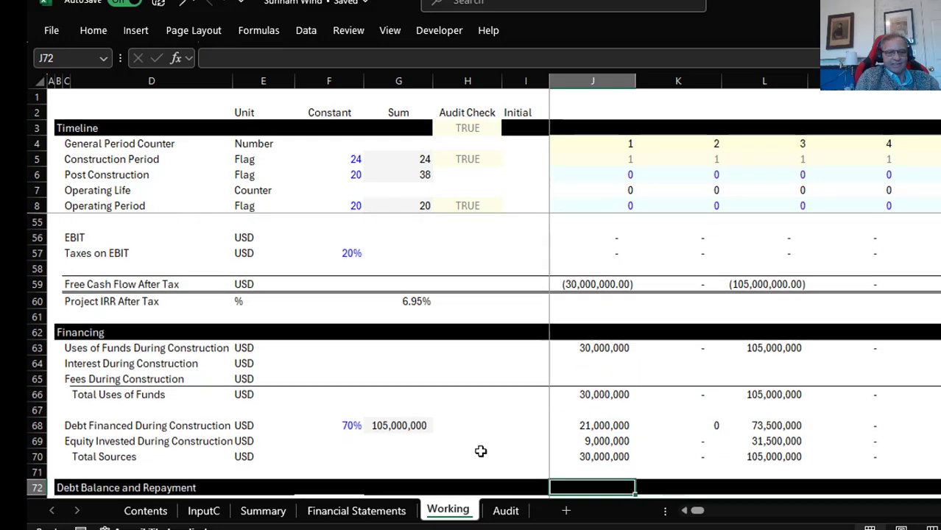
{"action": "key", "text": "Up"}
{"action": "key", "text": "Up"}
{"action": "key", "text": "Left"}
{"action": "key", "text": "Left"}
{"action": "key", "text": "Left"}
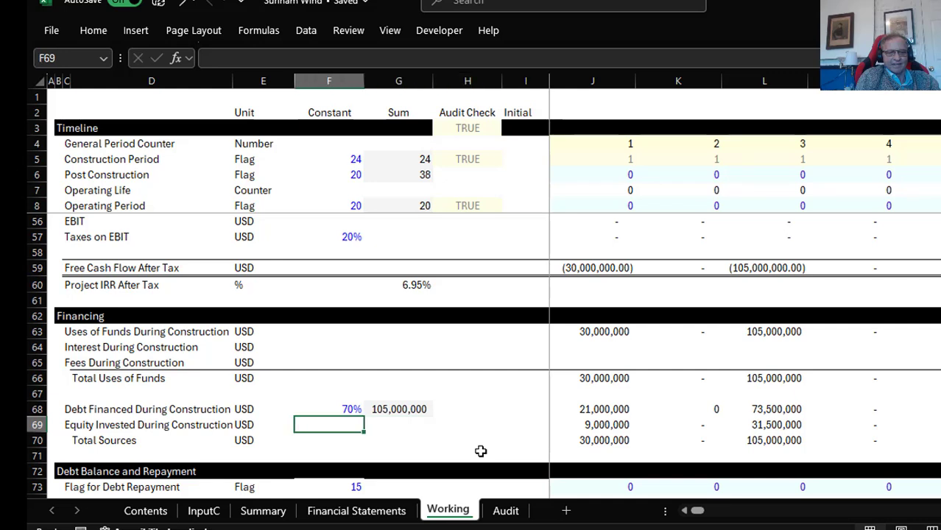
{"action": "key", "text": "Up"}
{"action": "key", "text": "F2"}
{"action": "key", "text": "Escape"}
{"action": "key", "text": "Right"}
{"action": "key", "text": "F2"}
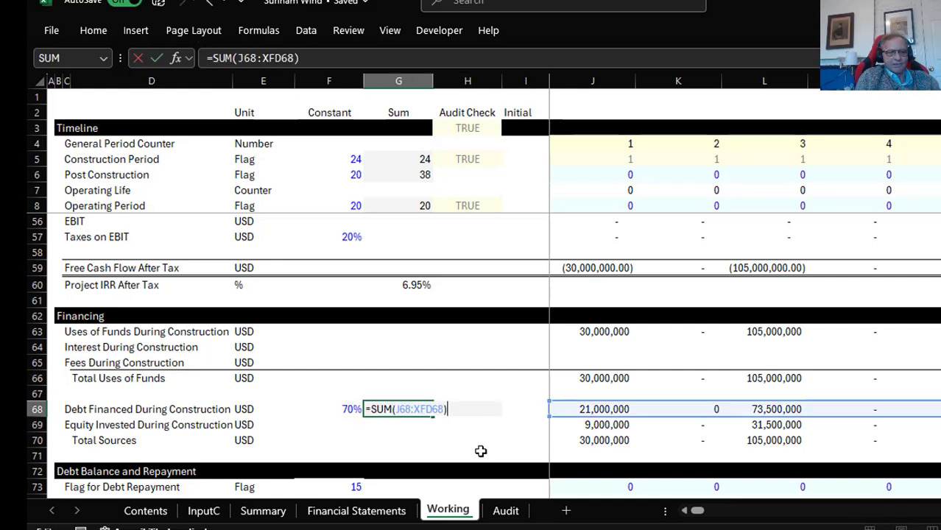
{"action": "key", "text": "Escape"}
Check the debt financing formulas in J68 and L68 against the row's sum formula in G68
{"action": "key", "text": "Right"}
{"action": "key", "text": "Right"}
{"action": "key", "text": "Right"}
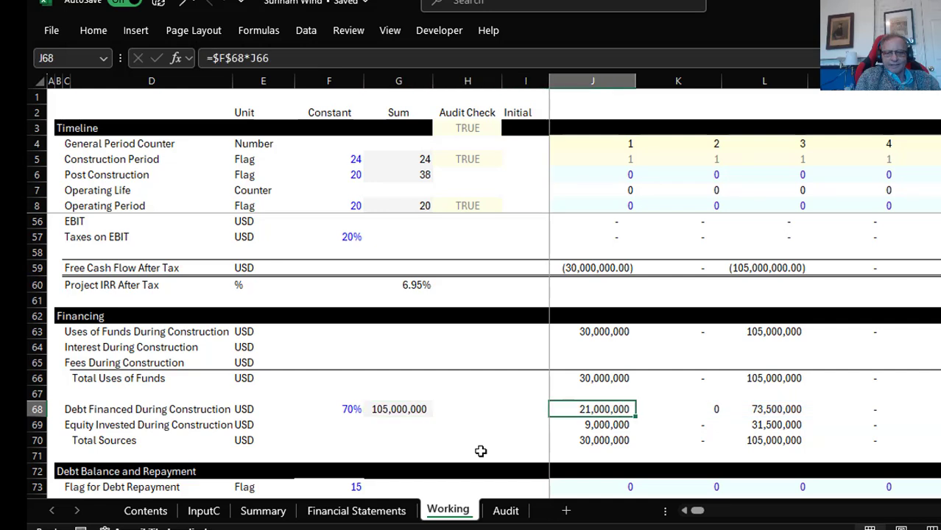
{"action": "key", "text": "F2"}
{"action": "key", "text": "Escape"}
{"action": "key", "text": "Right"}
{"action": "key", "text": "Right"}
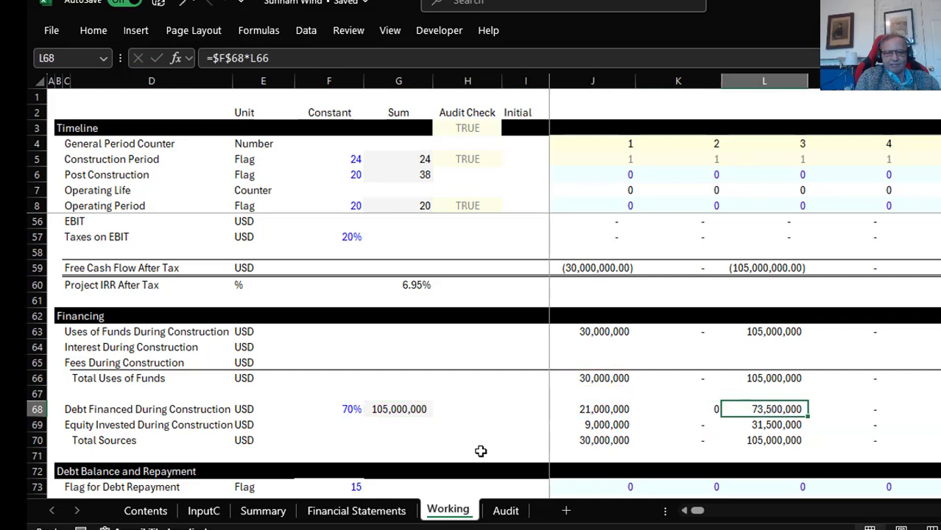
{"action": "key", "text": "Left"}
{"action": "key", "text": "Left"}
{"action": "key", "text": "Left"}
{"action": "key", "text": "Left"}
{"action": "key", "text": "Left"}
{"action": "key", "text": "F2"}
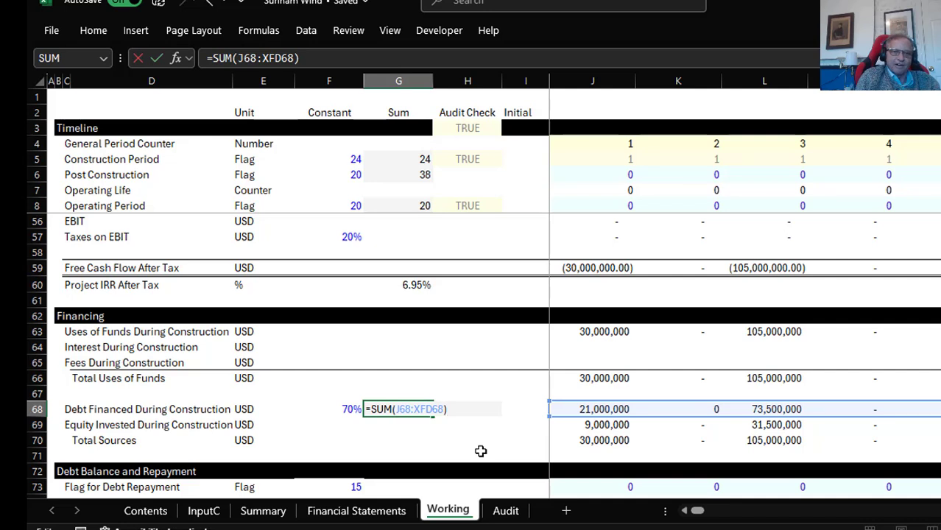
{"action": "key", "text": "Escape"}
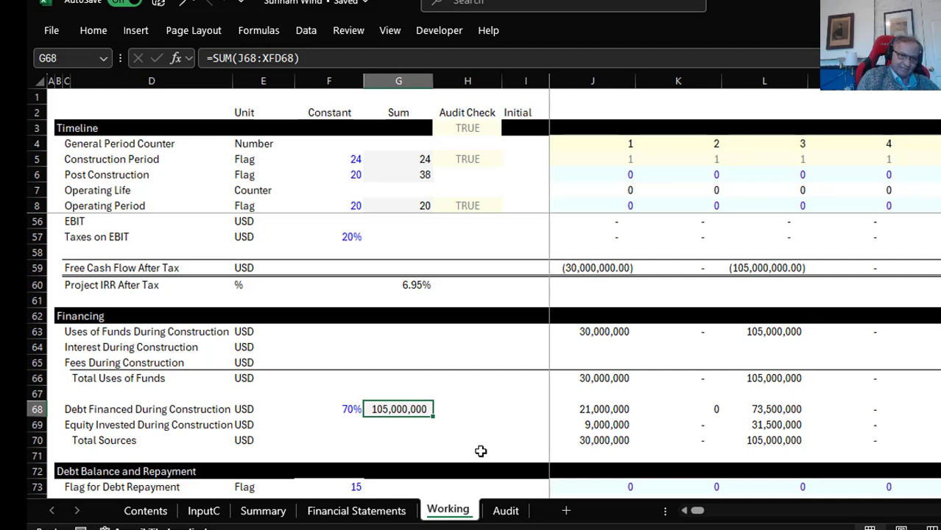
Add a top border across the Total Sources row from D70 through the last timeline period
{"action": "key", "text": "Down"}
{"action": "key", "text": "Down"}
{"action": "key", "text": "Left"}
{"action": "key", "text": "Left"}
{"action": "key", "text": "Left"}
{"action": "key", "text": "Left"}
{"action": "key", "text": "Right"}
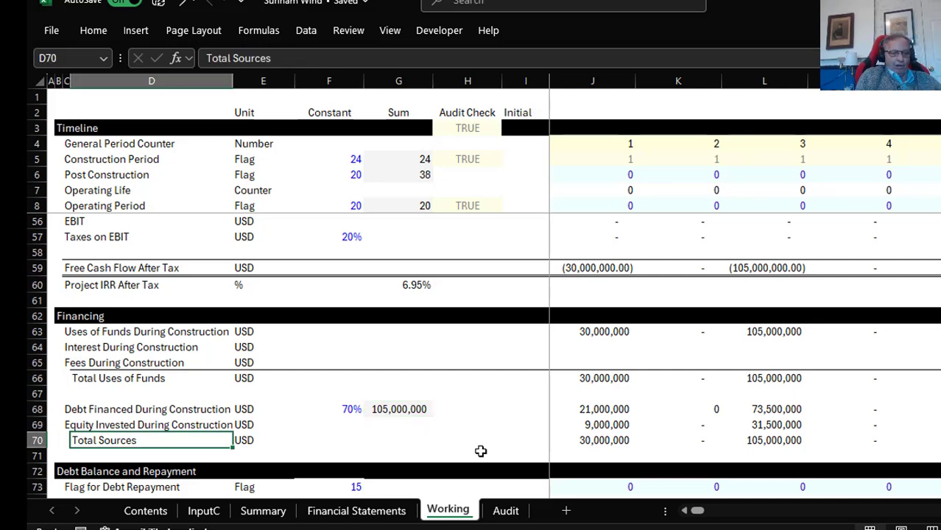
{"action": "key", "text": "ctrl+shift+Right"}
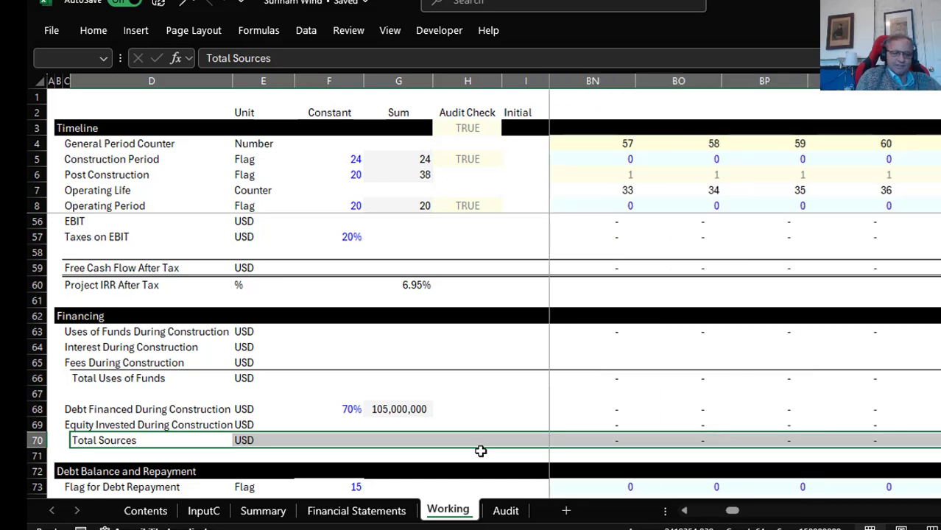
{"action": "key", "text": "Right"}
{"action": "key", "text": "Right"}
{"action": "key", "text": "Right"}
{"action": "key", "text": "Right"}
{"action": "key", "text": "Right"}
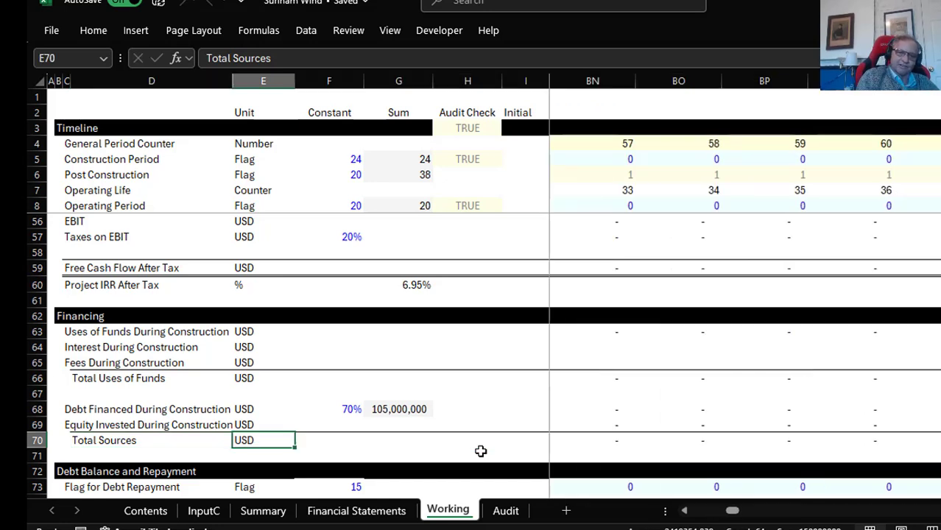
Examine the Flag for Debt Repayment formula for period 1 in J73
{"action": "key", "text": "Right"}
{"action": "key", "text": "Down"}
{"action": "key", "text": "Down"}
{"action": "key", "text": "Down"}
{"action": "key", "text": "Down"}
{"action": "key", "text": "Down"}
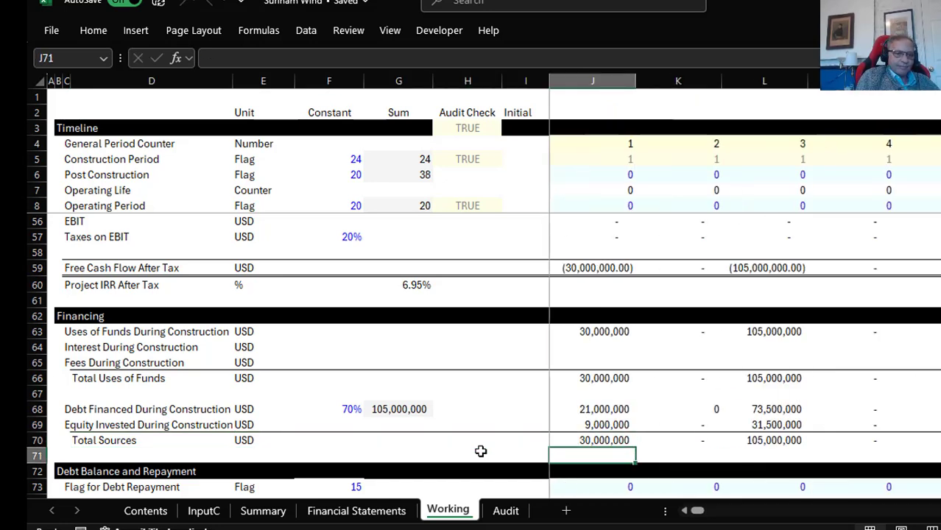
{"action": "key", "text": "Up"}
{"action": "key", "text": "Up"}
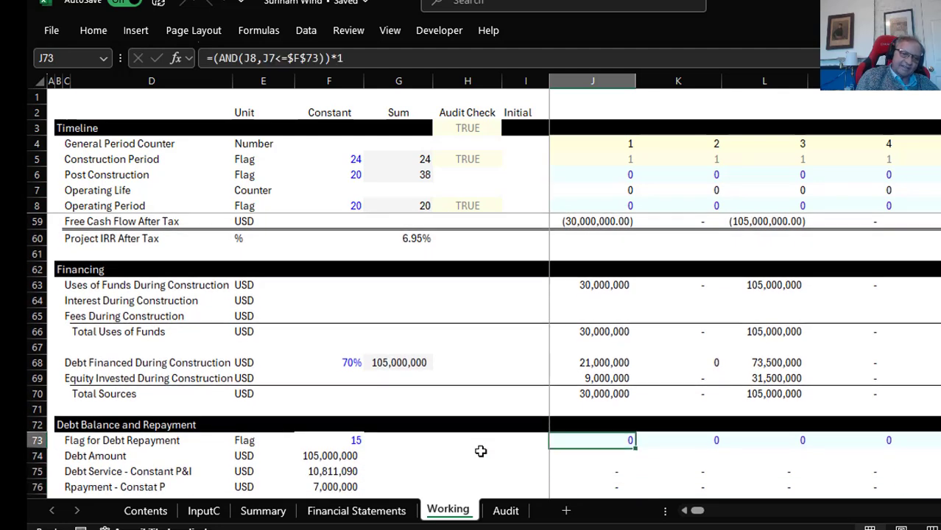
{"action": "key", "text": "Up"}
{"action": "key", "text": "Down"}
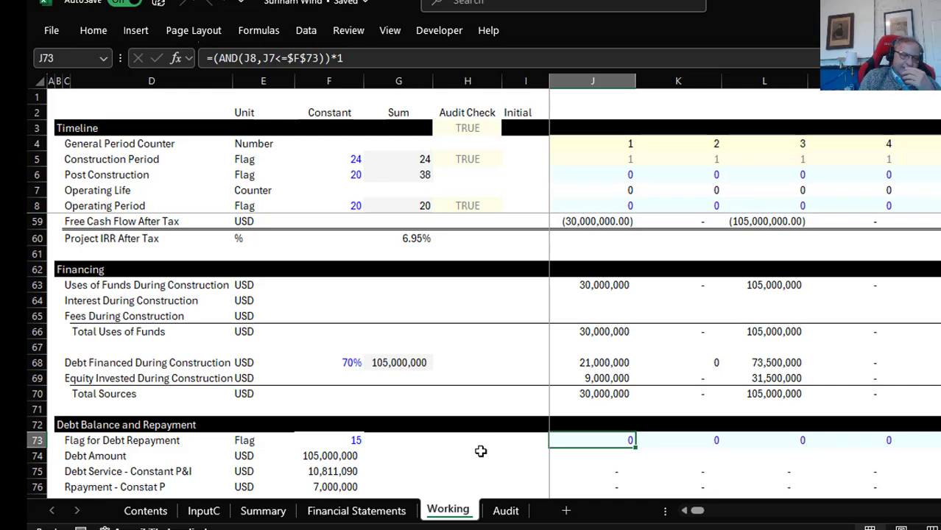
Examine the PMT formula for Debt Service - Constant P&I in F75
{"action": "key", "text": "Down"}
{"action": "key", "text": "Down"}
{"action": "key", "text": "Down"}
{"action": "key", "text": "Down"}
{"action": "key", "text": "Down"}
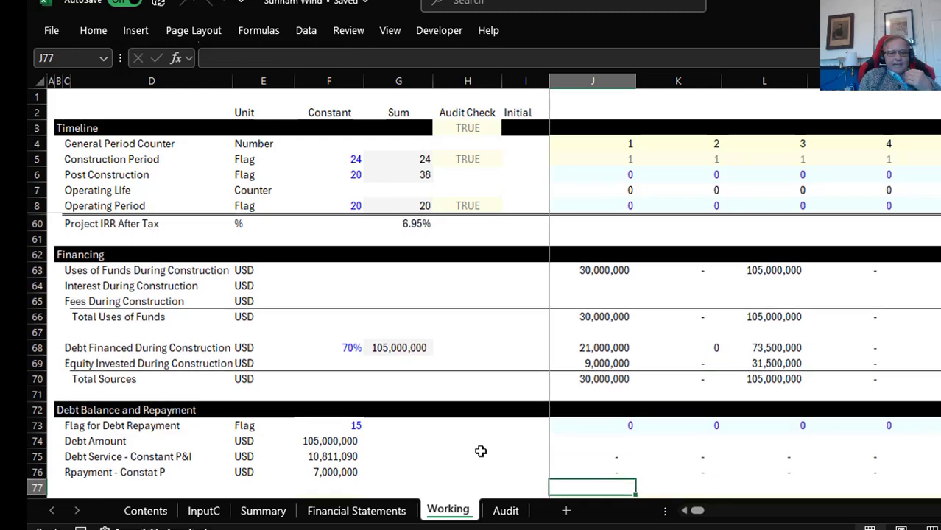
{"action": "key", "text": "Up"}
{"action": "key", "text": "Up"}
{"action": "key", "text": "Up"}
{"action": "key", "text": "Left"}
{"action": "key", "text": "Left"}
{"action": "key", "text": "Left"}
{"action": "key", "text": "Left"}
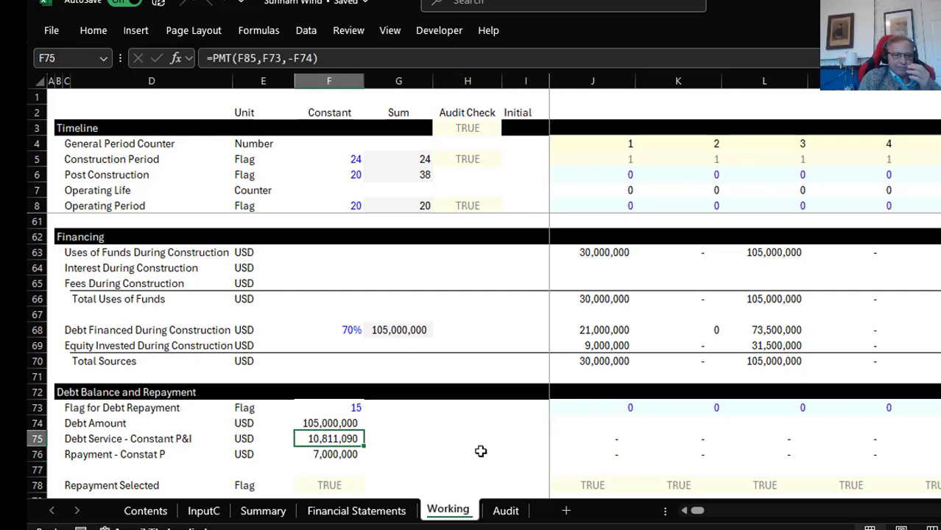
Review the repayment and debt balance rows below, and trace the cells referenced by the debt service formula in F75
{"action": "key", "text": "Down"}
{"action": "key", "text": "Down"}
{"action": "key", "text": "Down"}
{"action": "key", "text": "Down"}
{"action": "key", "text": "Down"}
{"action": "key", "text": "Down"}
{"action": "key", "text": "Down"}
{"action": "key", "text": "Down"}
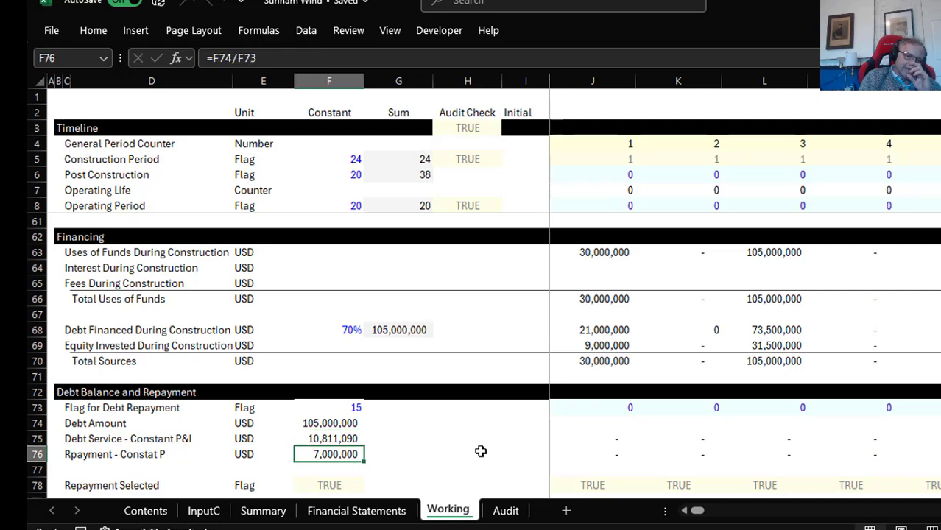
{"action": "key", "text": "Down"}
{"action": "key", "text": "Up"}
{"action": "key", "text": "Up"}
{"action": "key", "text": "Up"}
{"action": "key", "text": "Up"}
{"action": "key", "text": "Up"}
{"action": "key", "text": "Up"}
{"action": "key", "text": "Up"}
{"action": "key", "text": "Up"}
{"action": "key", "text": "Up"}
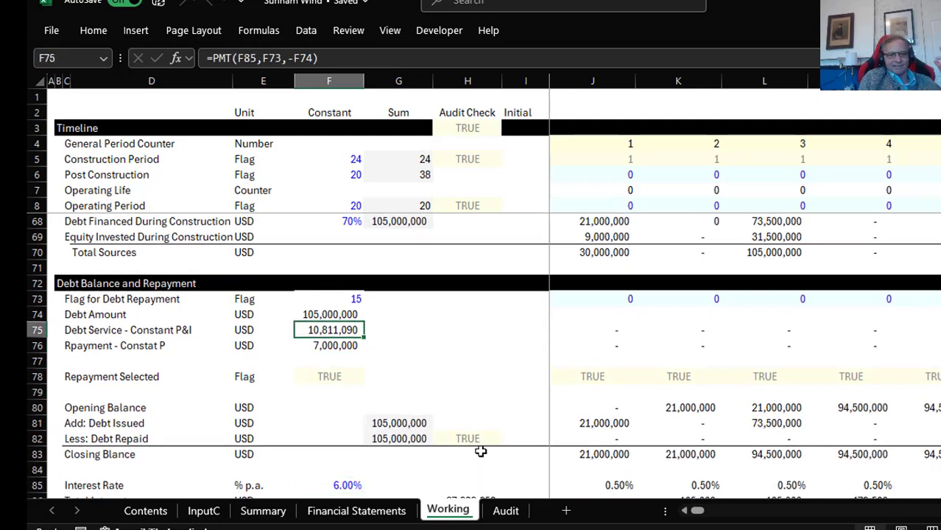
{"action": "key", "text": "F2"}
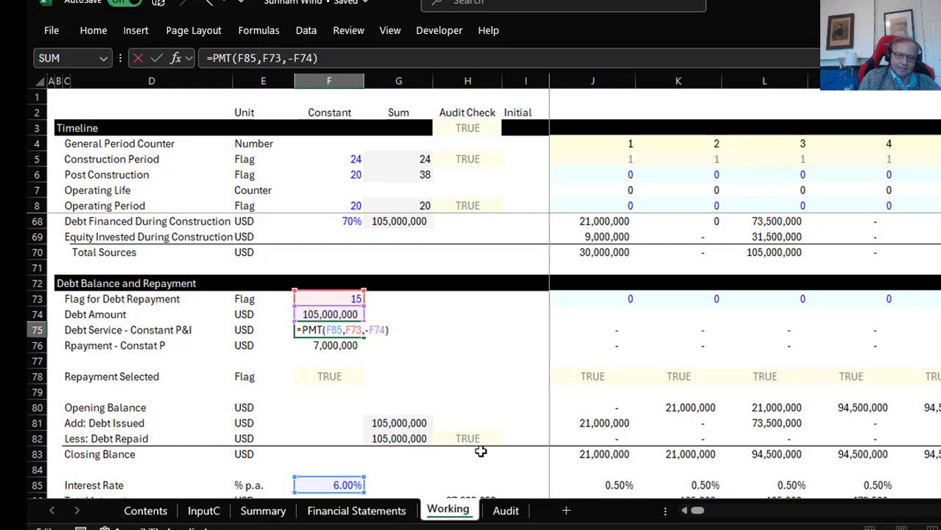
{"action": "key", "text": "Return"}
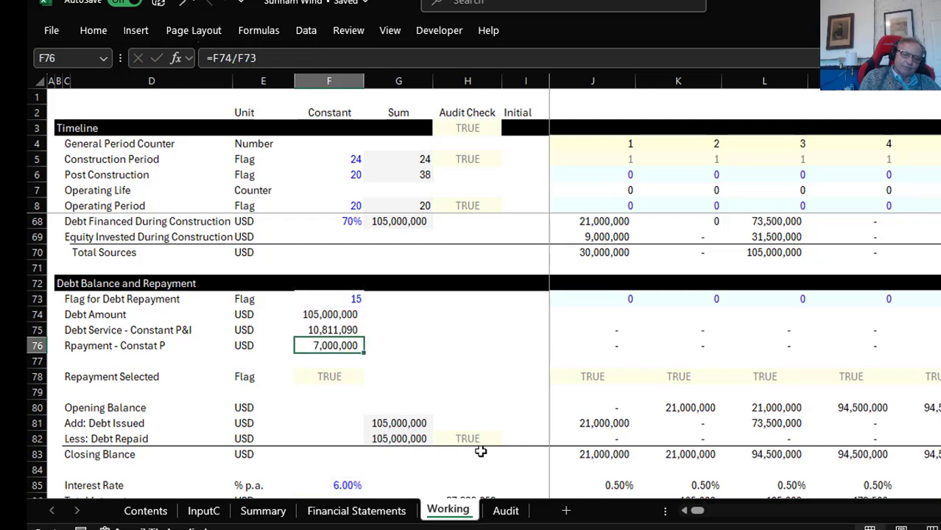
{"action": "key", "text": "Up"}
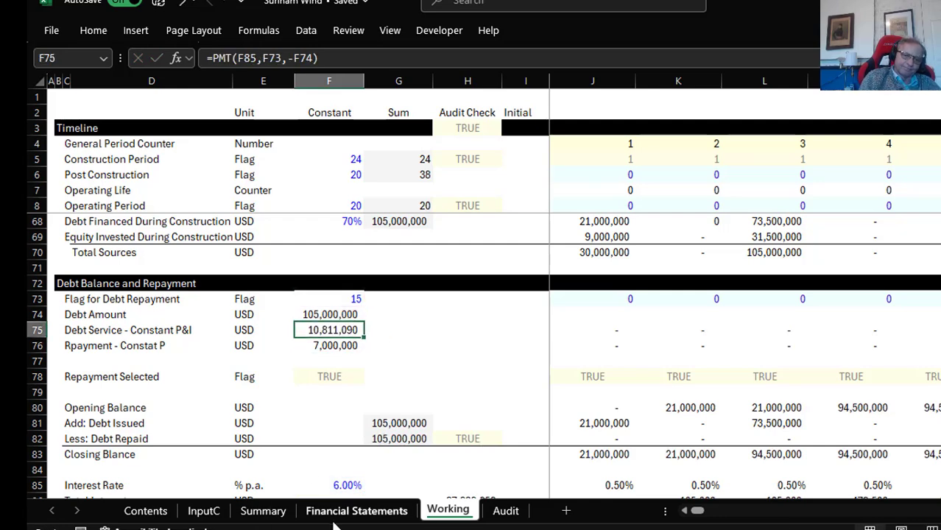
Review the Financing Assumptions, Exit Value and General inputs on the InputC sheet
{"action": "left_click", "coordinate": [204, 511]}
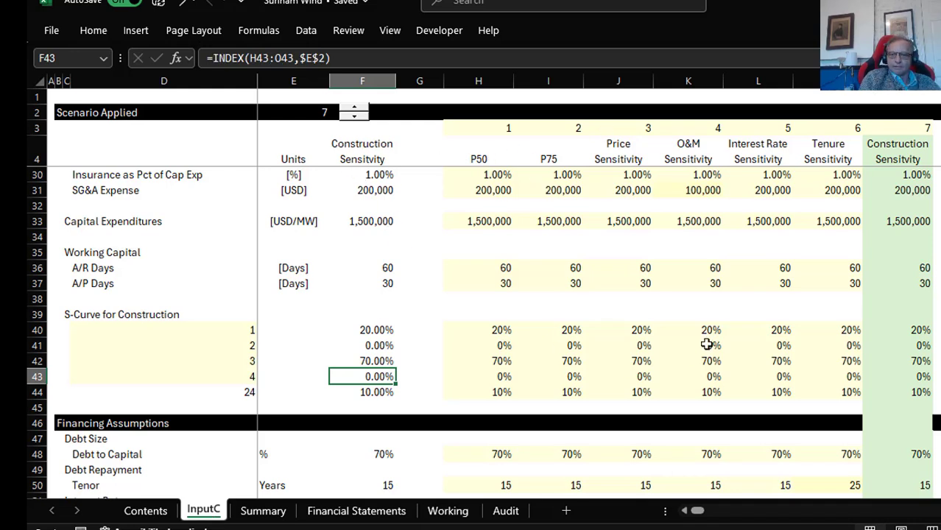
{"action": "key", "text": "Down"}
{"action": "key", "text": "Down"}
{"action": "key", "text": "Down"}
{"action": "key", "text": "Down"}
{"action": "key", "text": "Down"}
{"action": "key", "text": "Down"}
{"action": "key", "text": "Down"}
{"action": "key", "text": "Down"}
{"action": "key", "text": "Down"}
{"action": "key", "text": "Down"}
{"action": "key", "text": "Down"}
{"action": "key", "text": "Down"}
{"action": "key", "text": "Down"}
{"action": "key", "text": "Down"}
{"action": "key", "text": "Down"}
{"action": "key", "text": "Down"}
{"action": "key", "text": "Down"}
{"action": "key", "text": "Down"}
{"action": "key", "text": "Down"}
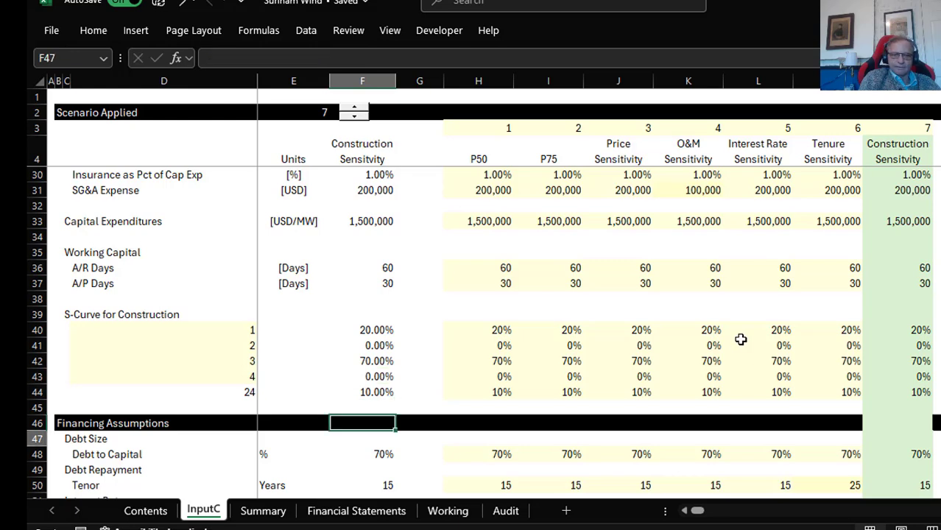
{"action": "key", "text": "Down"}
{"action": "key", "text": "Down"}
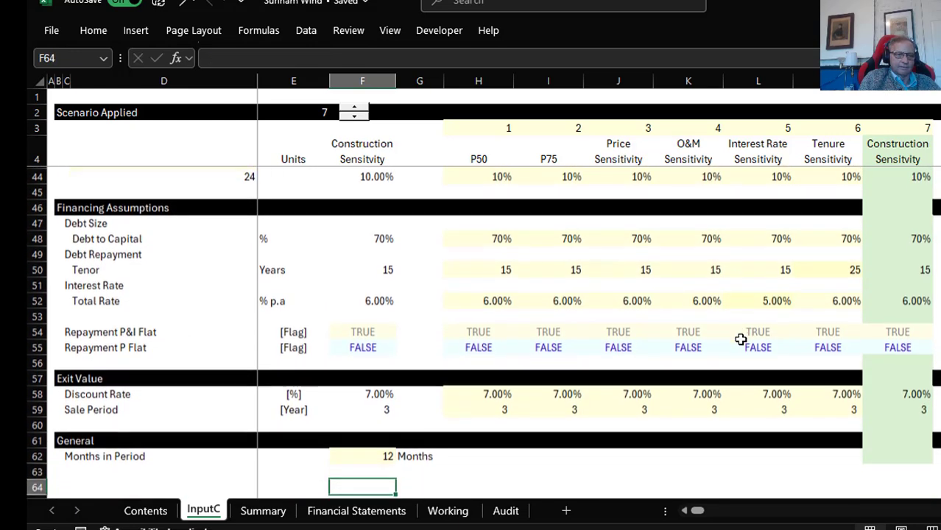
Examine the debt Tenor formula in F50 and compare the tenor inputs across the scenario columns
{"action": "key", "text": "Up"}
{"action": "key", "text": "Up"}
{"action": "key", "text": "Up"}
{"action": "key", "text": "Up"}
{"action": "key", "text": "Up"}
{"action": "key", "text": "Up"}
{"action": "key", "text": "Up"}
{"action": "key", "text": "Up"}
{"action": "key", "text": "Up"}
{"action": "key", "text": "Up"}
{"action": "key", "text": "Up"}
{"action": "key", "text": "Up"}
{"action": "key", "text": "Up"}
{"action": "key", "text": "Up"}
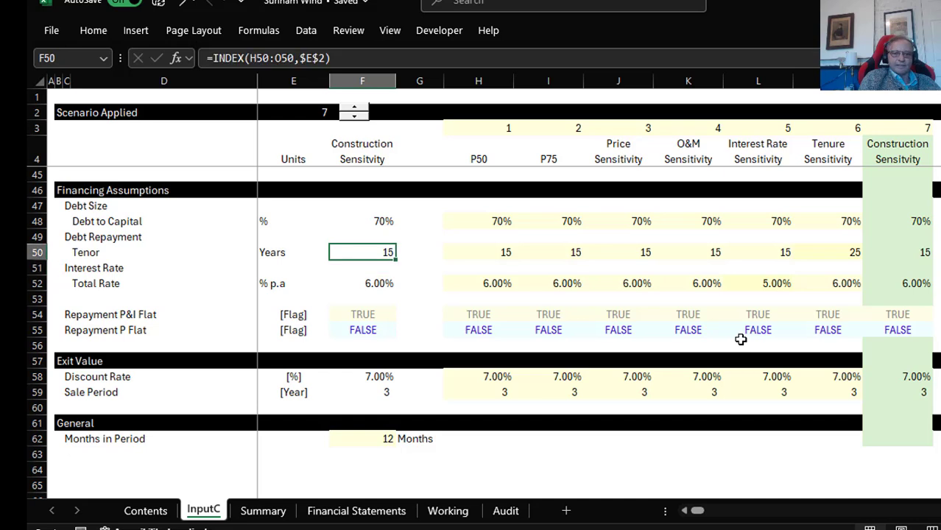
{"action": "key", "text": "Right"}
{"action": "key", "text": "Right"}
{"action": "key", "text": "Right"}
{"action": "key", "text": "Right"}
{"action": "key", "text": "Right"}
{"action": "key", "text": "Right"}
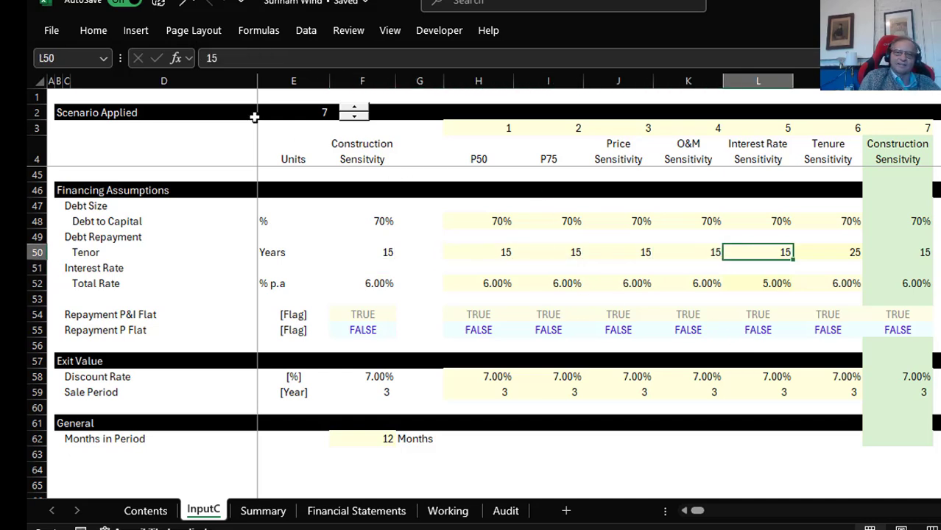
Set Scenario Applied to 6, the Tenure Sensitivity case
{"action": "left_click", "coordinate": [294, 115]}
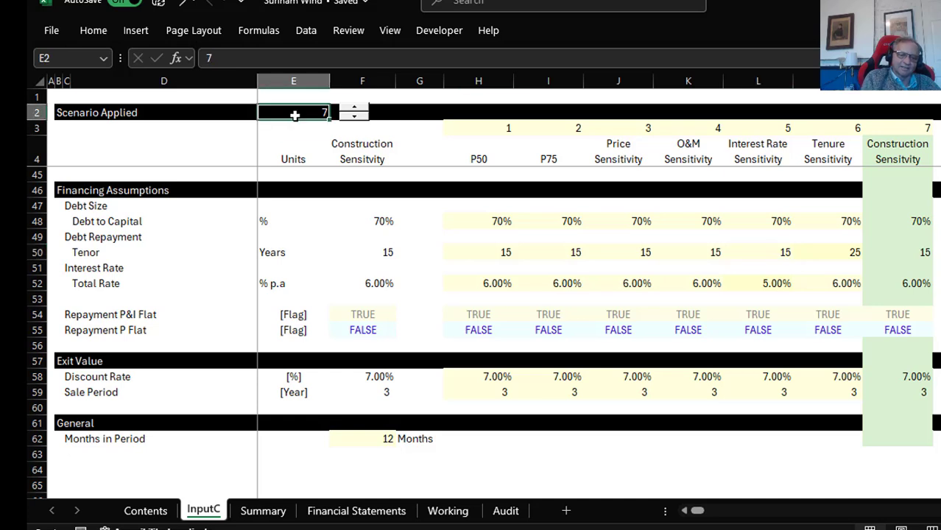
{"action": "key", "text": "BackSpace"}
{"action": "type", "text": "6"}
{"action": "key", "text": "Return"}
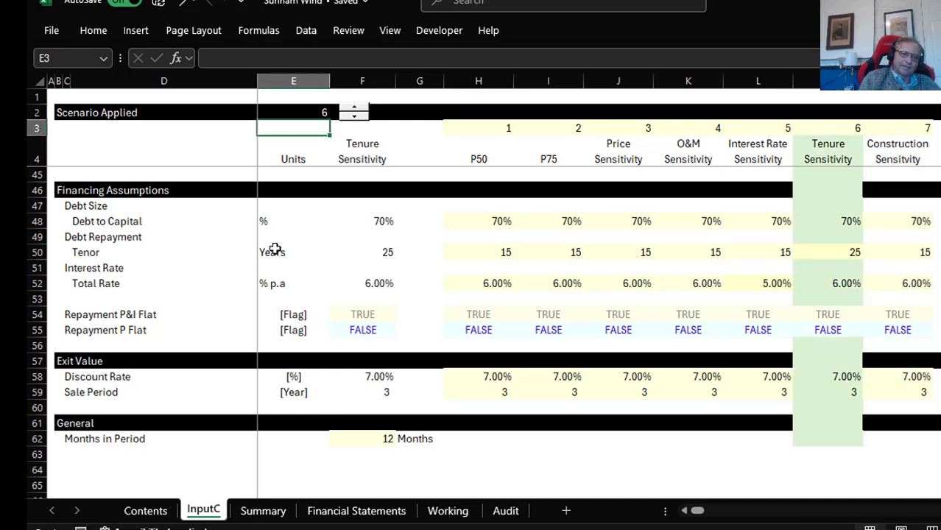
Check Debt Service in F75 on the Working sheet and trace the constant principal repayment formula in F76
{"action": "left_click", "coordinate": [451, 509]}
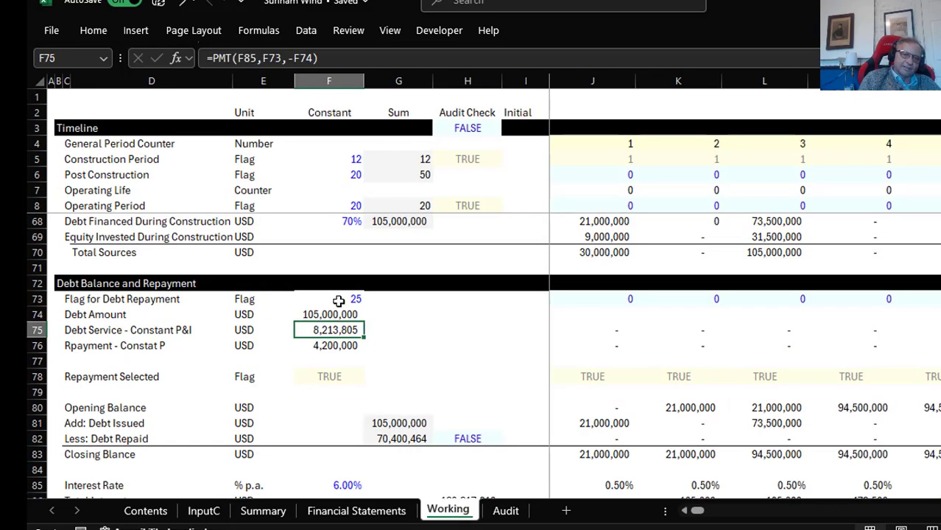
{"action": "key", "text": "Down"}
{"action": "key", "text": "Down"}
{"action": "key", "text": "Up"}
{"action": "key", "text": "Up"}
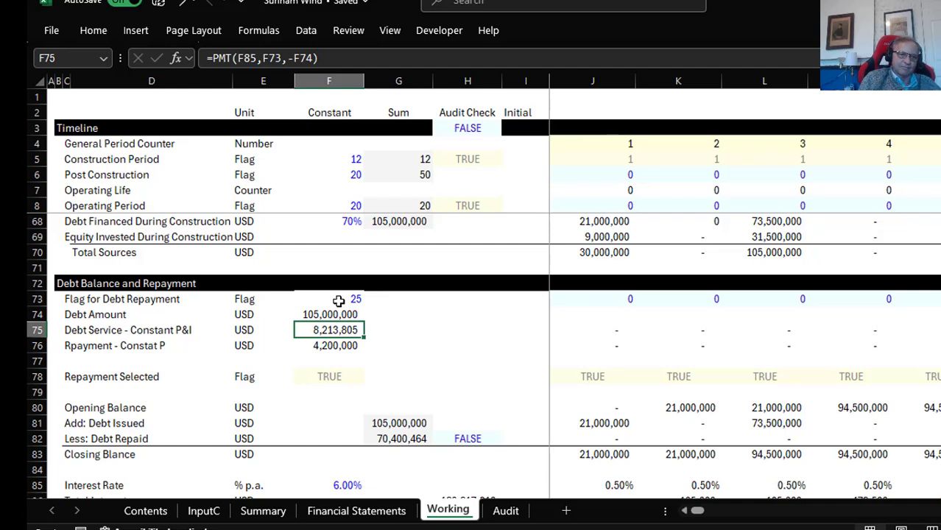
{"action": "key", "text": "Down"}
{"action": "key", "text": "F2"}
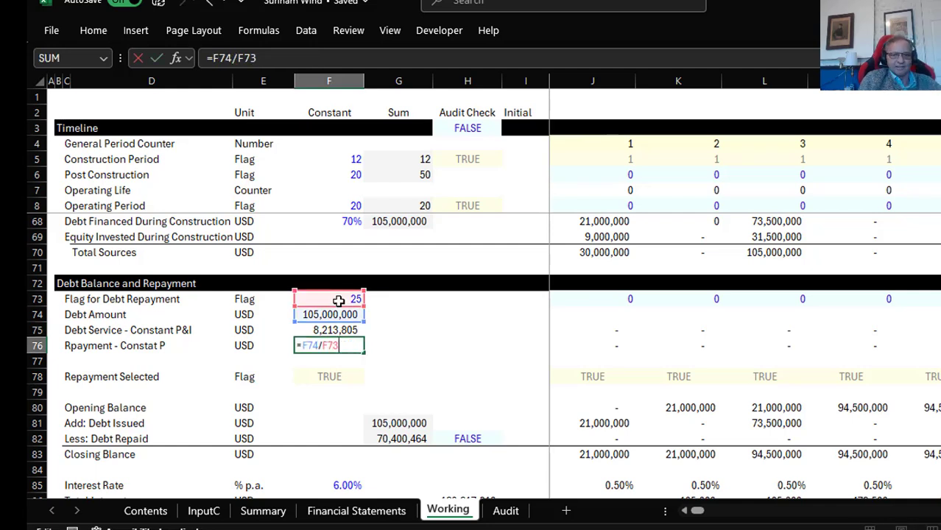
{"action": "key", "text": "Escape"}
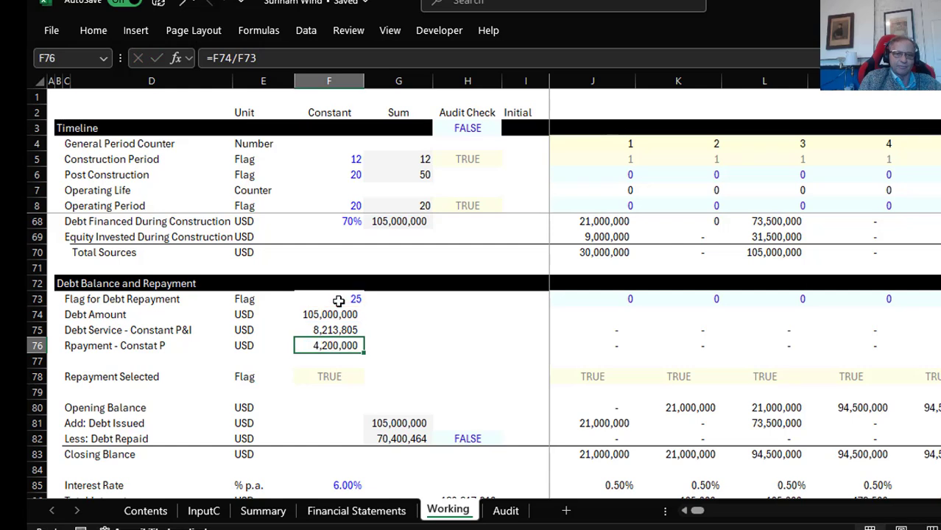
Inspect the debt financing sum in G68 and trace the Debt Amount formula in F74 back to it
{"action": "key", "text": "Up"}
{"action": "key", "text": "Up"}
{"action": "key", "text": "Up"}
{"action": "key", "text": "Up"}
{"action": "key", "text": "Up"}
{"action": "key", "text": "Up"}
{"action": "key", "text": "Up"}
{"action": "key", "text": "Up"}
{"action": "key", "text": "Right"}
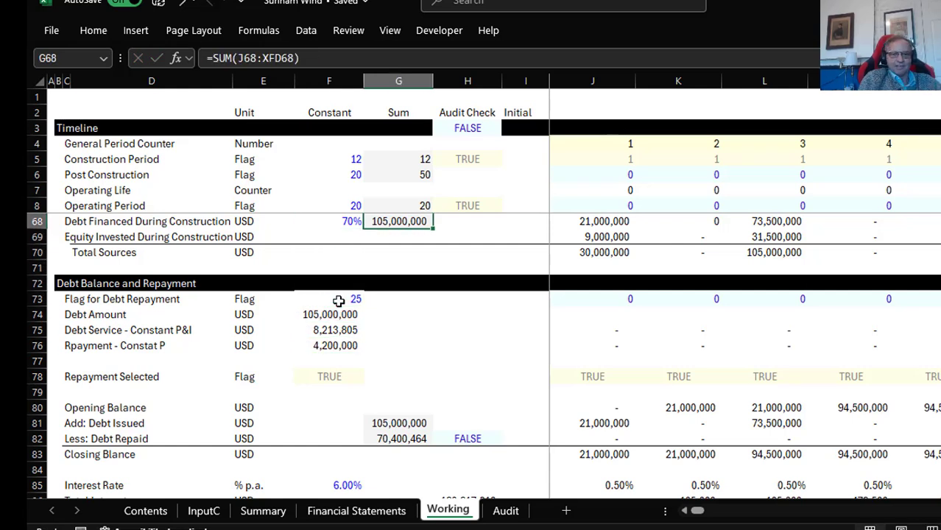
{"action": "key", "text": "Down"}
{"action": "key", "text": "Down"}
{"action": "key", "text": "Down"}
{"action": "key", "text": "Down"}
{"action": "key", "text": "Down"}
{"action": "key", "text": "Down"}
{"action": "key", "text": "Left"}
{"action": "key", "text": "F2"}
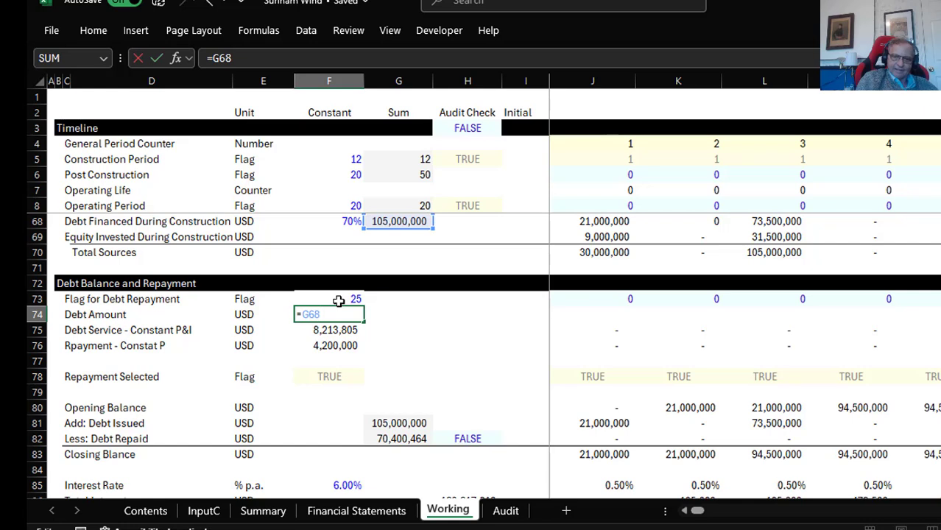
{"action": "key", "text": "Return"}
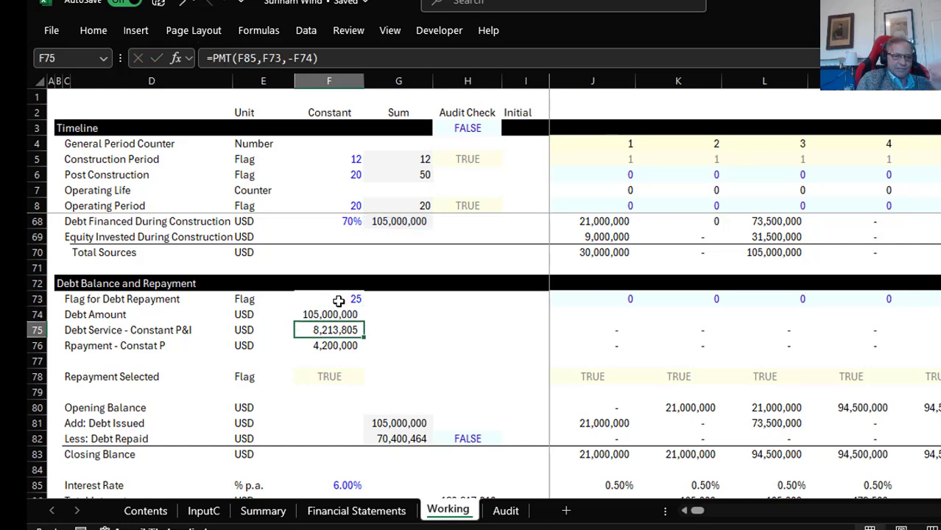
Examine the Repayment Selected flag's InputC link in F78 and its row label in C78
{"action": "key", "text": "Down"}
{"action": "key", "text": "Down"}
{"action": "key", "text": "Down"}
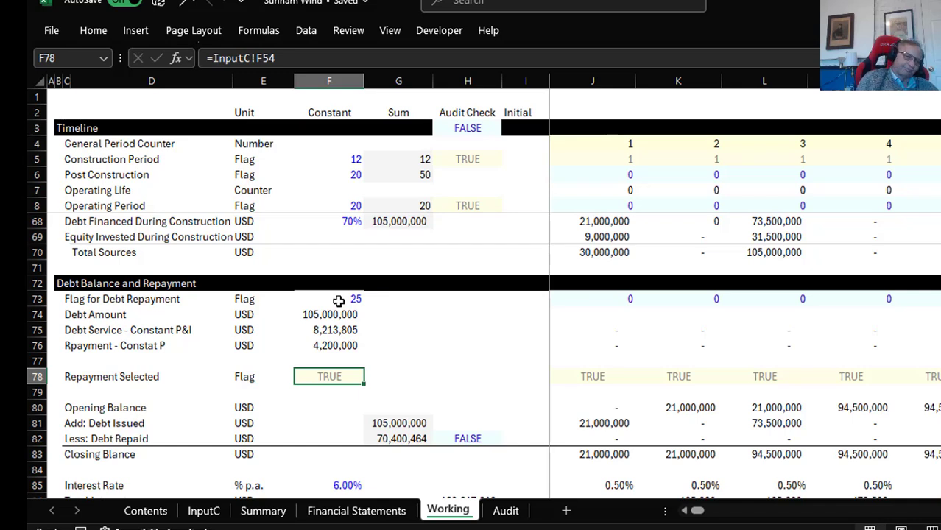
{"action": "key", "text": "Left"}
{"action": "key", "text": "Left"}
{"action": "key", "text": "Left"}
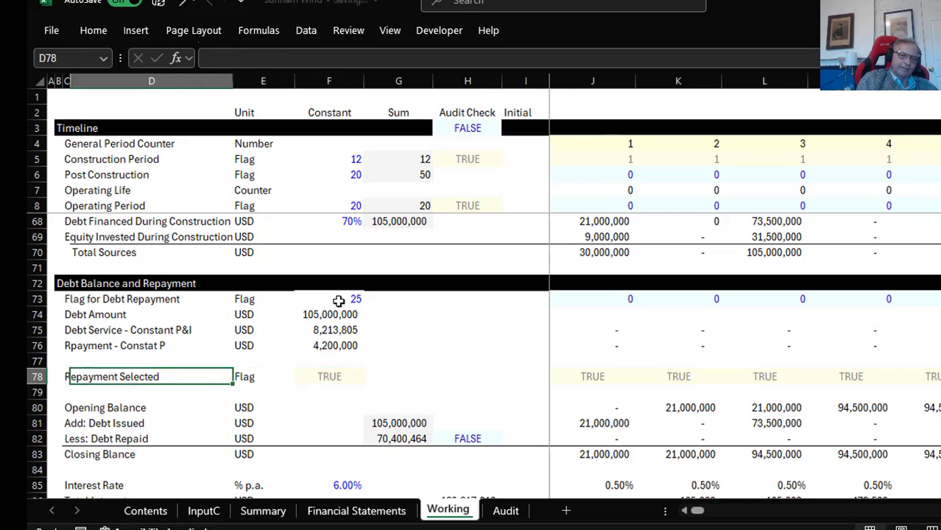
{"action": "key", "text": "Right"}
{"action": "key", "text": "Right"}
{"action": "key", "text": "Left"}
{"action": "key", "text": "Left"}
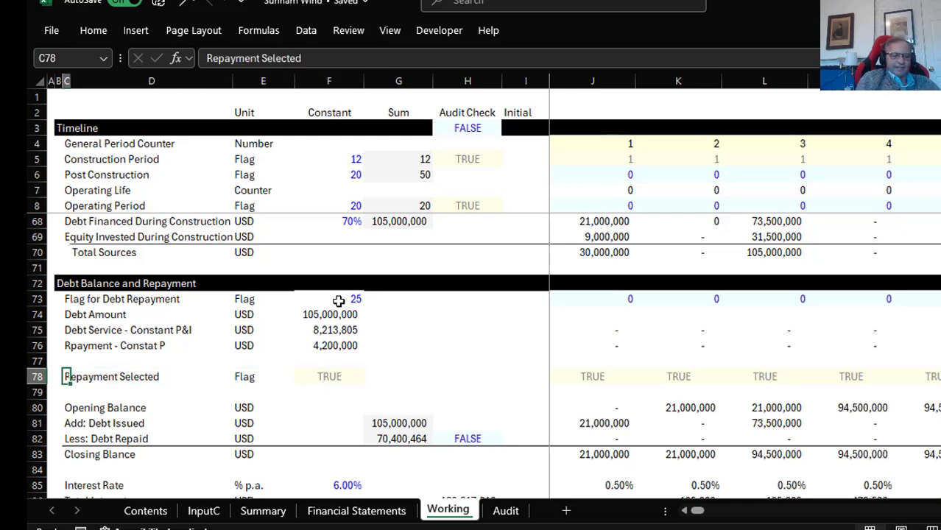
On the InputC sheet, set the Repayment P&I Flat flag to FALSE for the Tenure Sensitivity scenario in M54
{"action": "left_click", "coordinate": [204, 511]}
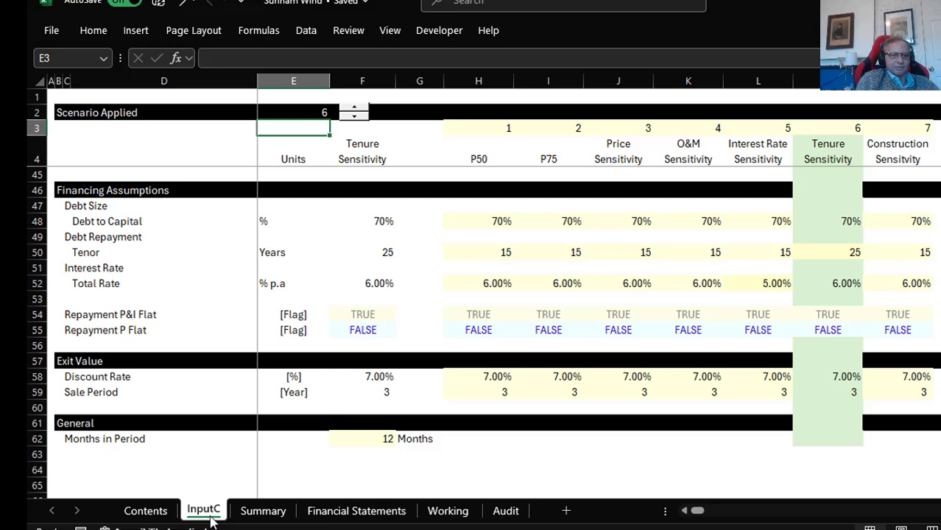
{"action": "left_click", "coordinate": [92, 316]}
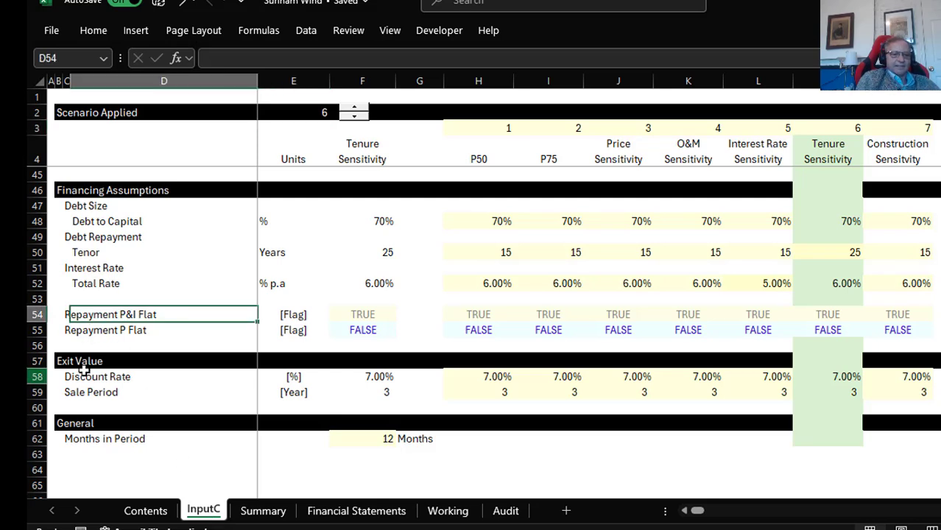
{"action": "key", "text": "Right"}
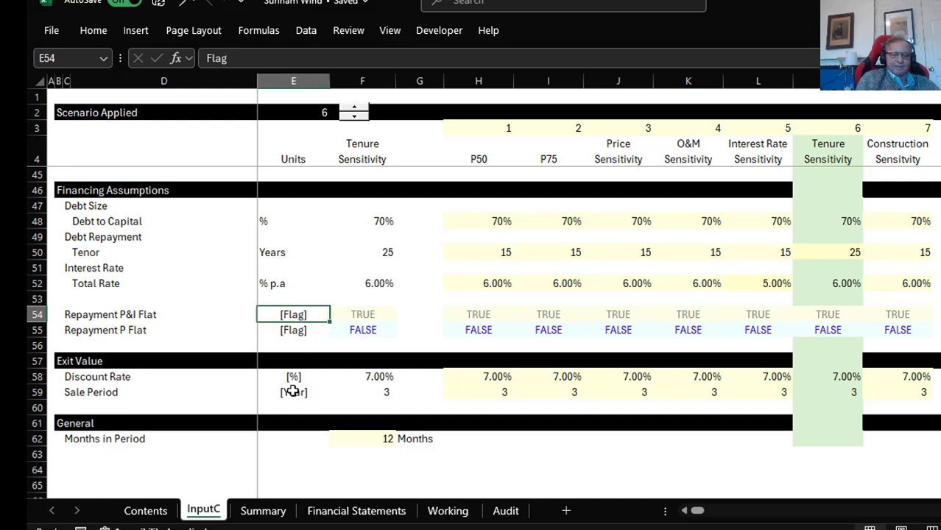
{"action": "key", "text": "Right"}
{"action": "key", "text": "Right"}
{"action": "key", "text": "Right"}
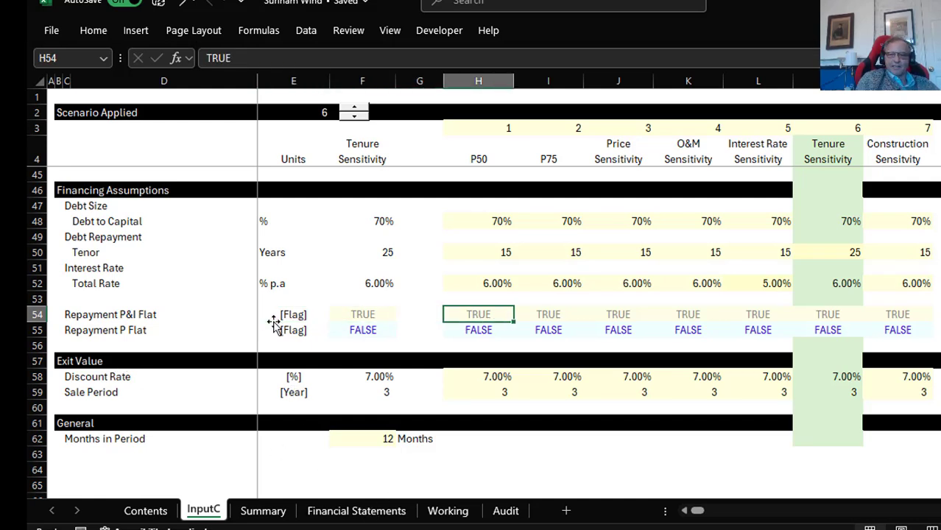
{"action": "key", "text": "Right"}
{"action": "key", "text": "Right"}
{"action": "key", "text": "Right"}
{"action": "key", "text": "Right"}
{"action": "key", "text": "Right"}
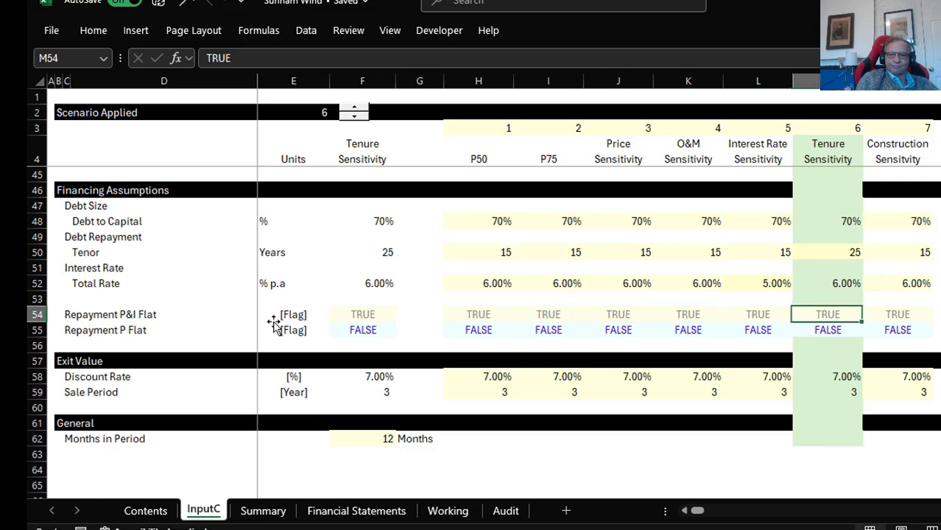
{"action": "key", "text": "Left"}
{"action": "key", "text": "Right"}
{"action": "type", "text": "fl"}
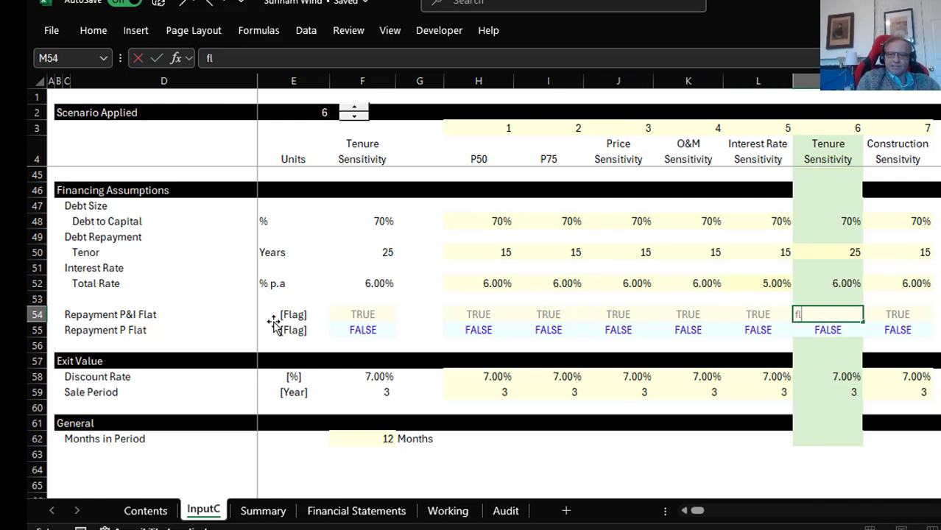
{"action": "key", "text": "BackSpace"}
{"action": "type", "text": "als"}
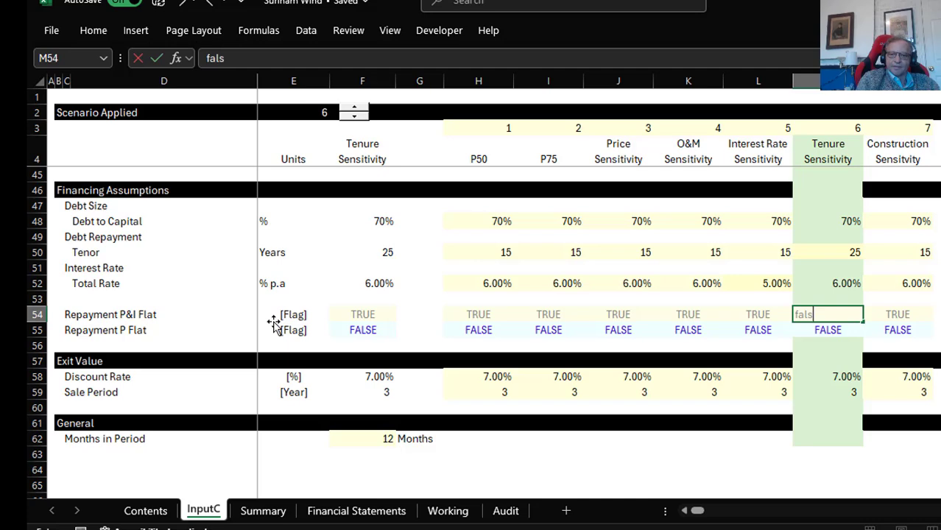
{"action": "type", "text": "e"}
{"action": "key", "text": "Return"}
{"action": "key", "text": "Return"}
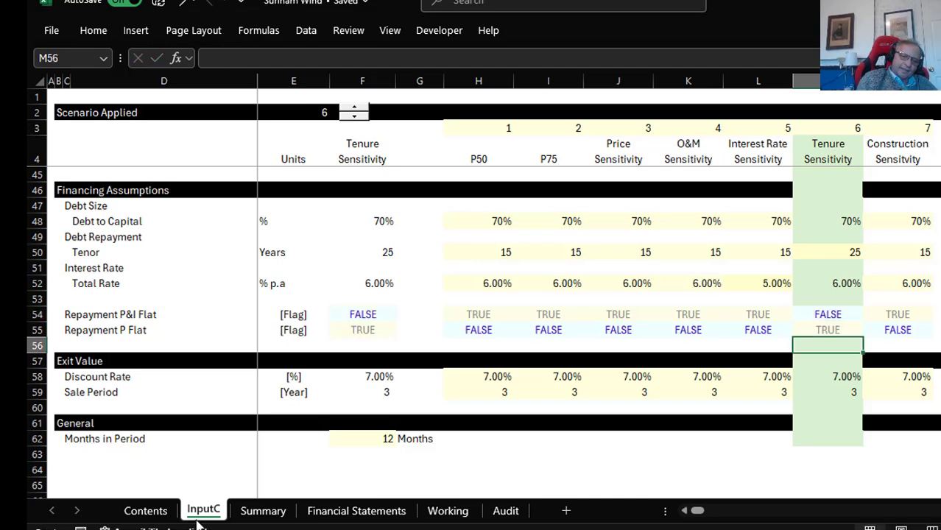
On the Working sheet, rename the Repayment Selected label in C78 to "Repayment - Flat P"
{"action": "left_click", "coordinate": [445, 511]}
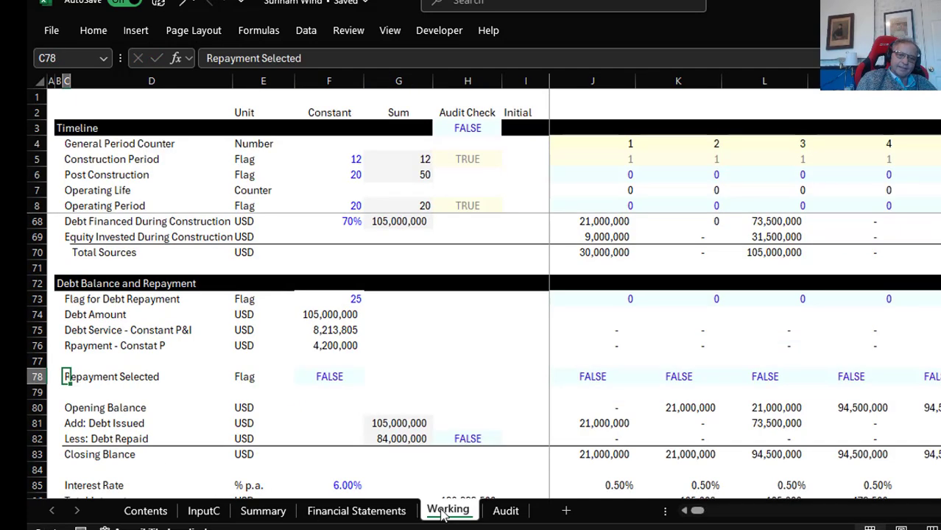
{"action": "left_click", "coordinate": [321, 378]}
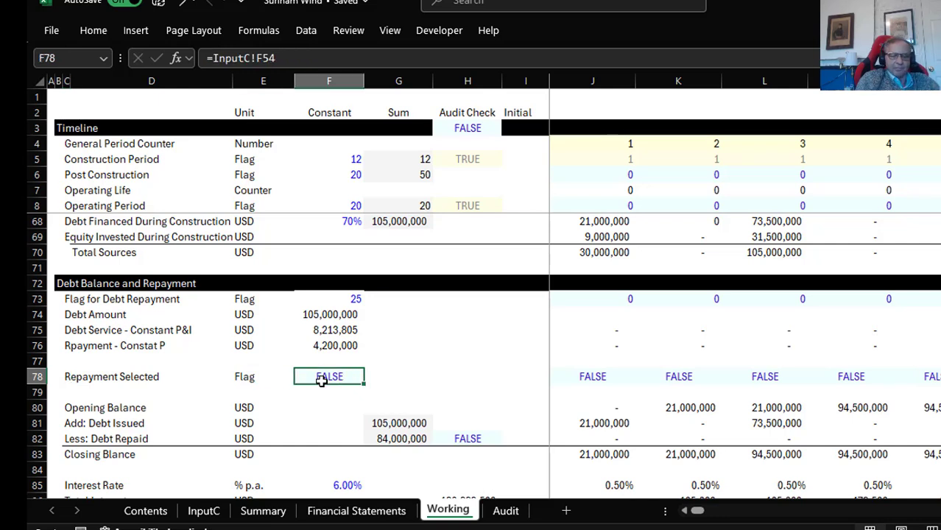
{"action": "key", "text": "Left"}
{"action": "key", "text": "Left"}
{"action": "key", "text": "Left"}
{"action": "key", "text": "F3"}
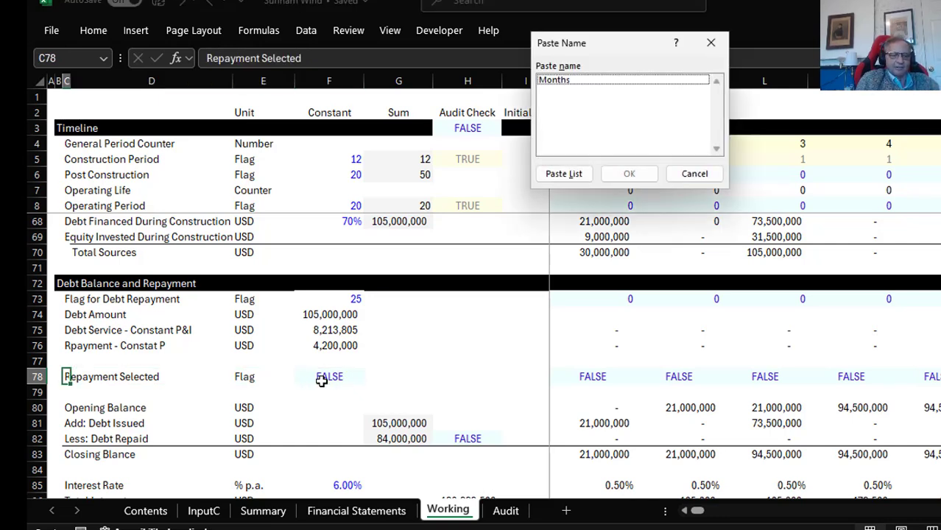
{"action": "key", "text": "Escape"}
{"action": "key", "text": "F2"}
{"action": "key", "text": "BackSpace"}
{"action": "key", "text": "BackSpace"}
{"action": "key", "text": "BackSpace"}
{"action": "key", "text": "BackSpace"}
{"action": "key", "text": "BackSpace"}
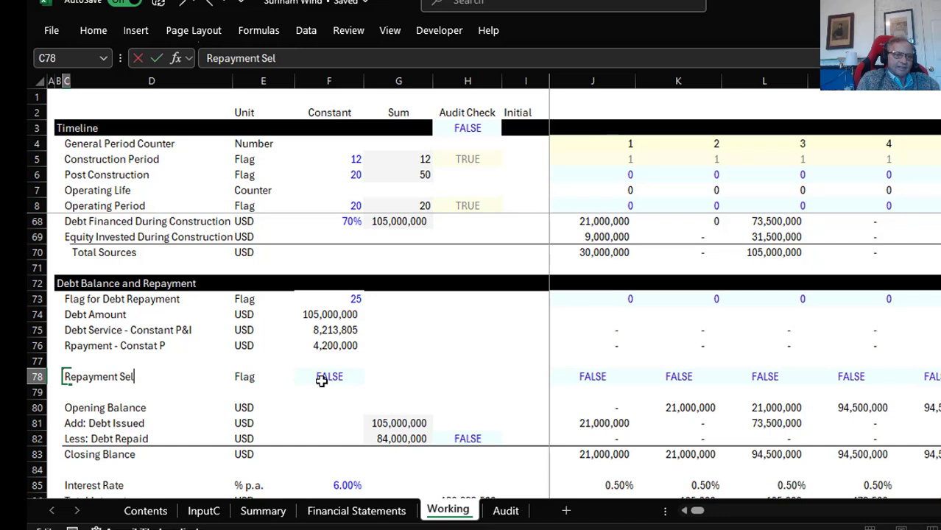
{"action": "key", "text": "BackSpace"}
{"action": "key", "text": "BackSpace"}
{"action": "key", "text": "BackSpace"}
{"action": "key", "text": "BackSpace"}
{"action": "type", "text": "- Flat P"}
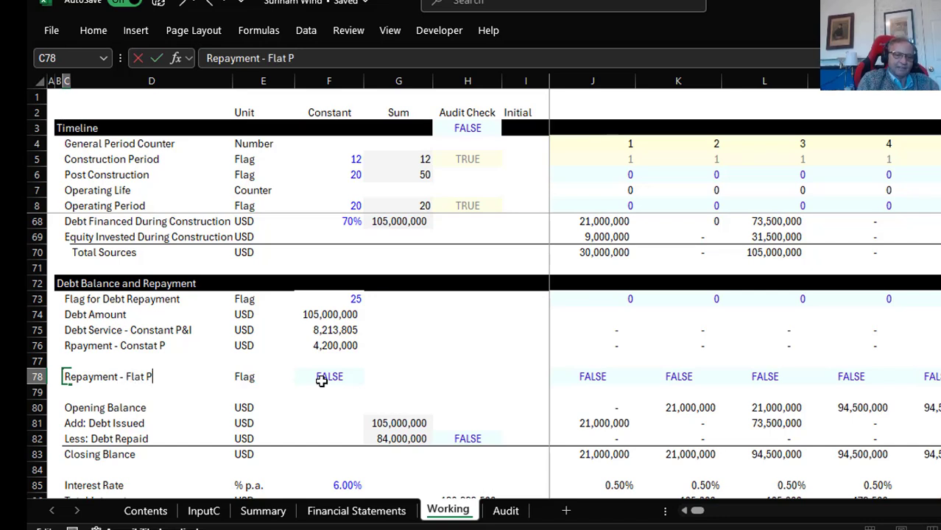
{"action": "key", "text": "Return"}
Trace the Less: Debt Repaid formula in J82 to the repayment flag, debt service, interest and principal rows
{"action": "key", "text": "Up"}
{"action": "key", "text": "Down"}
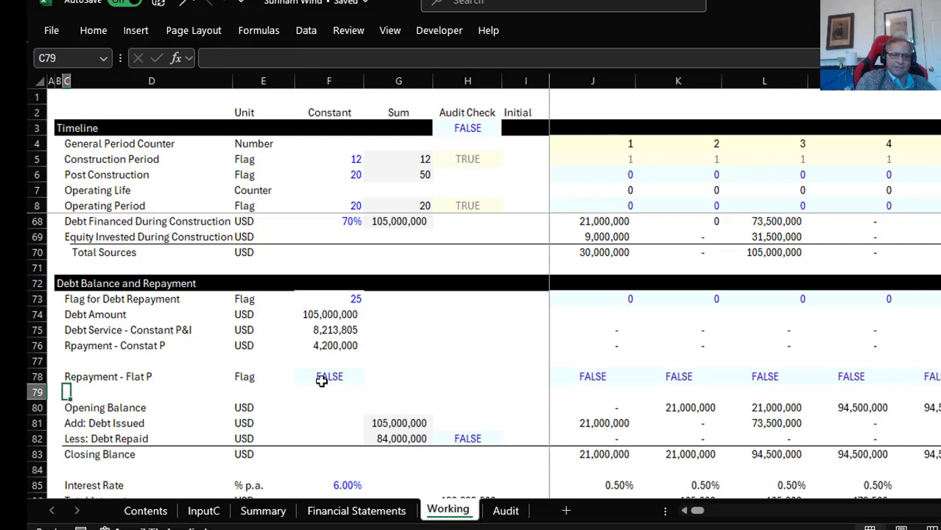
{"action": "key", "text": "Down"}
{"action": "key", "text": "Down"}
{"action": "key", "text": "Up"}
{"action": "key", "text": "Down"}
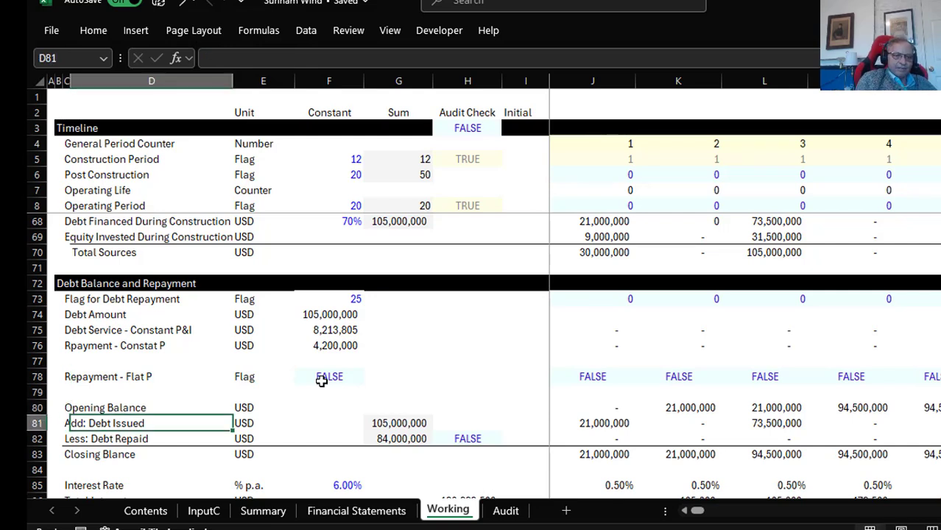
{"action": "key", "text": "Down"}
{"action": "key", "text": "Right"}
{"action": "key", "text": "Right"}
{"action": "key", "text": "Right"}
{"action": "key", "text": "Right"}
{"action": "key", "text": "Right"}
{"action": "key", "text": "Right"}
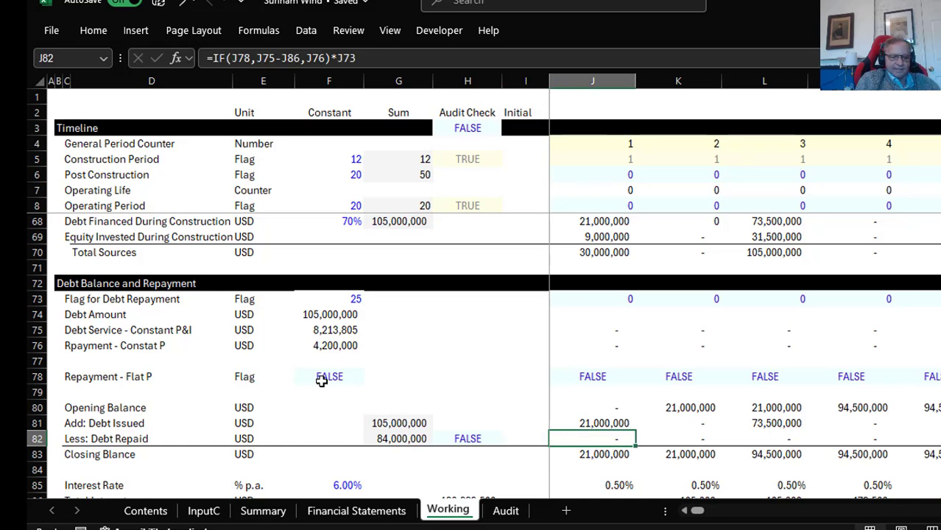
{"action": "key", "text": "F2"}
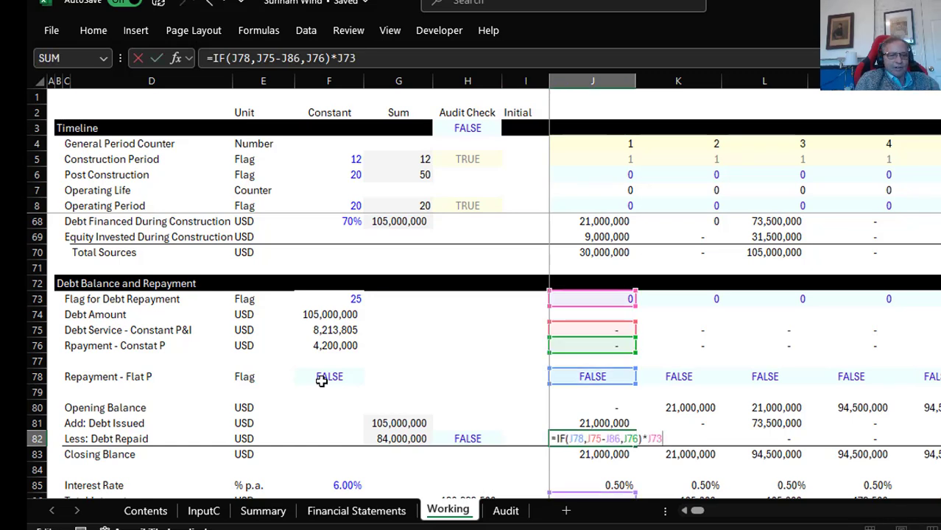
{"action": "key", "text": "Escape"}
{"action": "key", "text": "F2"}
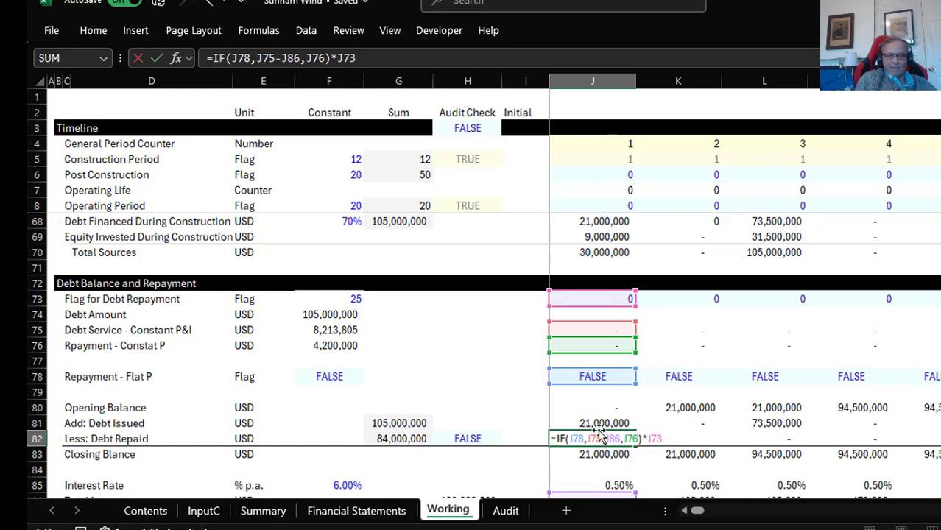
{"action": "left_click", "coordinate": [424, 380]}
Trace the Interest Rate formula in J85 and the Total Interest formula in J86
{"action": "key", "text": "Down"}
{"action": "key", "text": "Down"}
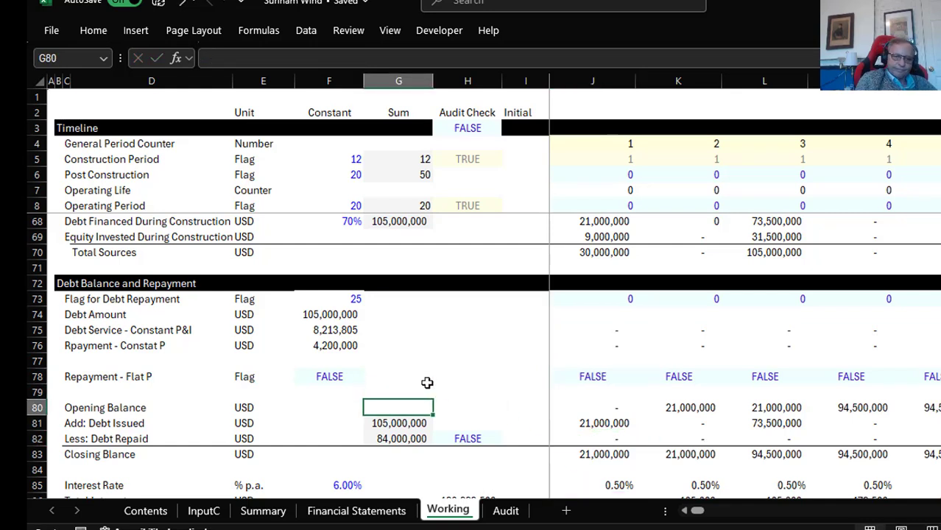
{"action": "key", "text": "Down"}
{"action": "key", "text": "Down"}
{"action": "key", "text": "Down"}
{"action": "key", "text": "Down"}
{"action": "key", "text": "Down"}
{"action": "key", "text": "Down"}
{"action": "key", "text": "Down"}
{"action": "key", "text": "Up"}
{"action": "key", "text": "Up"}
{"action": "key", "text": "Right"}
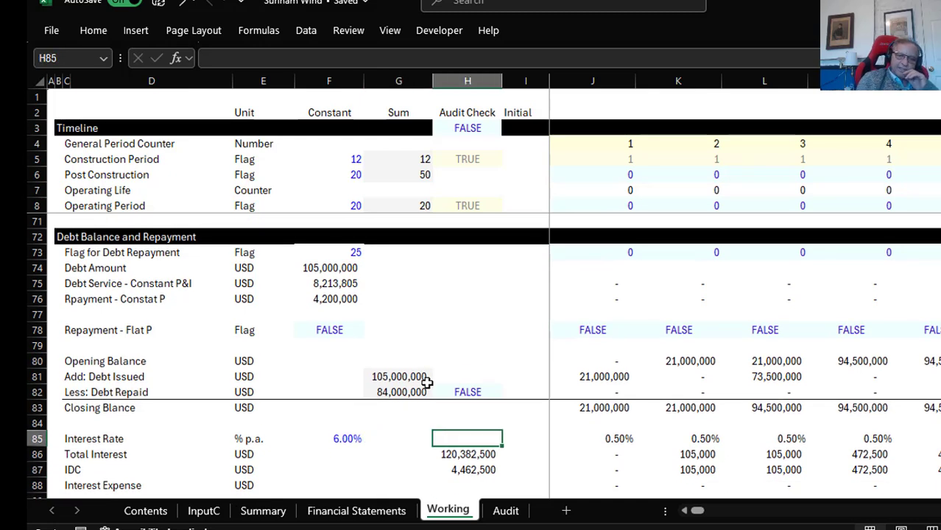
{"action": "key", "text": "Right"}
{"action": "key", "text": "Right"}
{"action": "key", "text": "Right"}
{"action": "key", "text": "Left"}
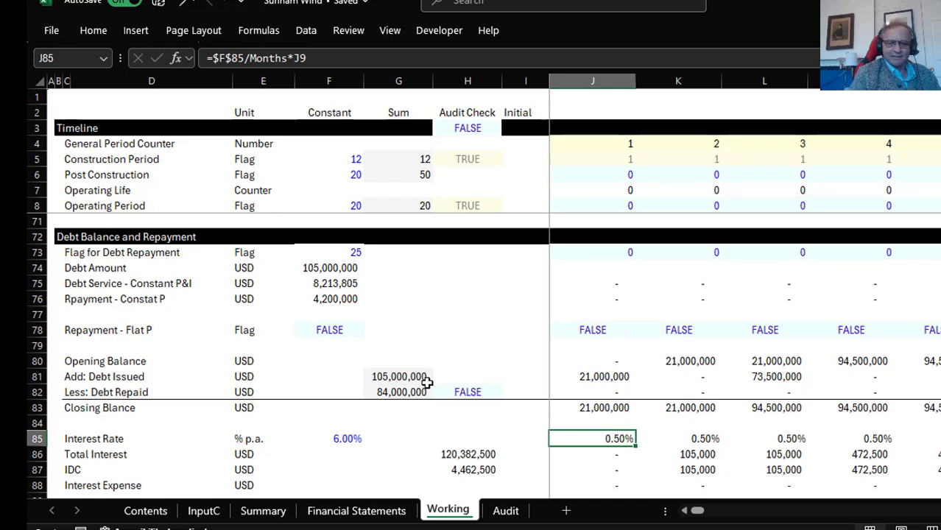
{"action": "key", "text": "F2"}
{"action": "key", "text": "Escape"}
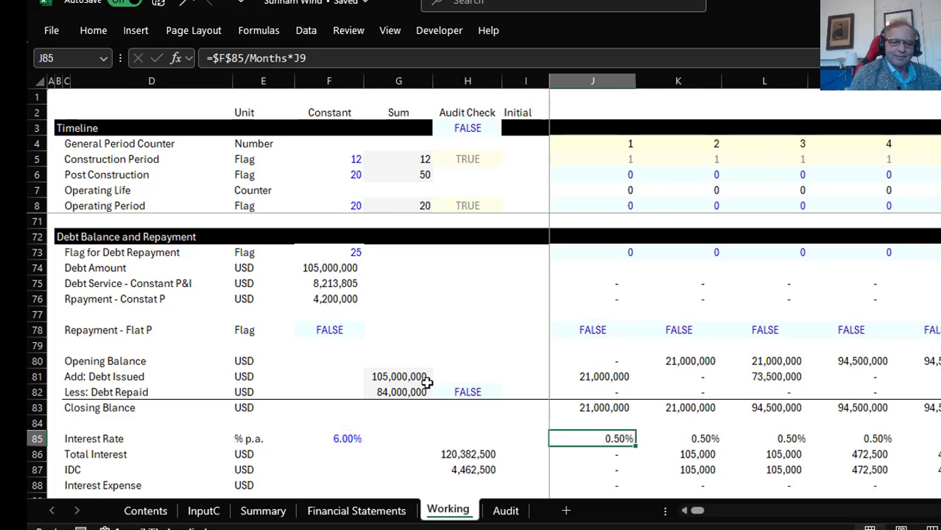
{"action": "key", "text": "Down"}
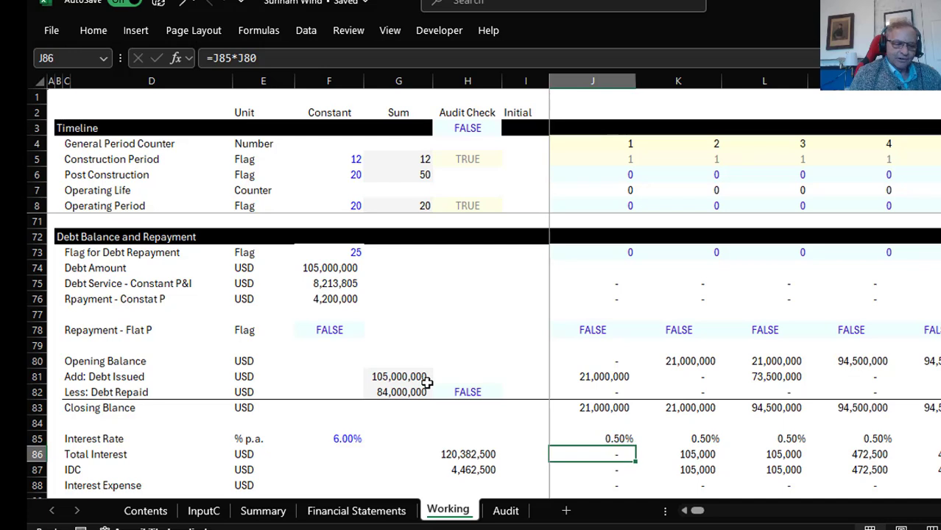
{"action": "key", "text": "F2"}
{"action": "key", "text": "Escape"}
{"action": "key", "text": "Left"}
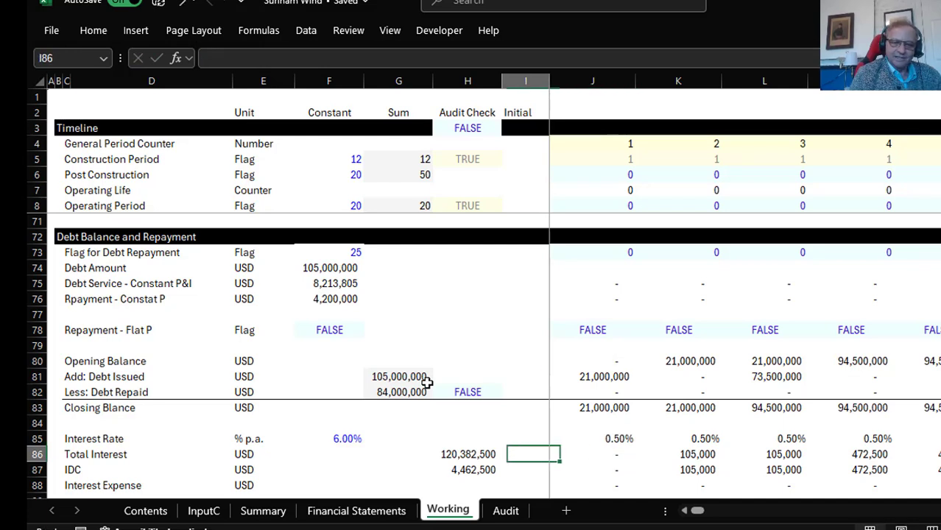
Rename the Interest Rate label in C85 to "Interest Rate - Periodic"
{"action": "key", "text": "Up"}
{"action": "key", "text": "Right"}
{"action": "key", "text": "Left"}
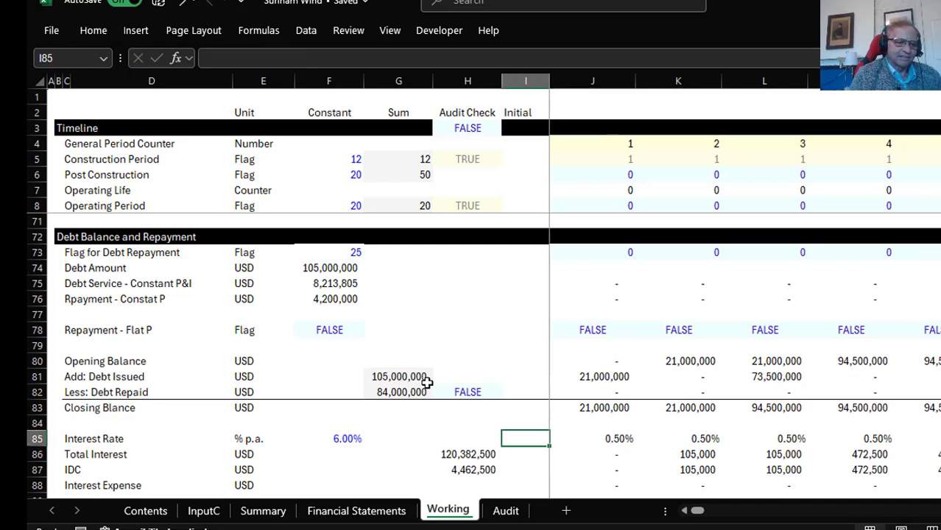
{"action": "key", "text": "Left"}
{"action": "key", "text": "Left"}
{"action": "key", "text": "Left"}
{"action": "key", "text": "Left"}
{"action": "key", "text": "Left"}
{"action": "key", "text": "Left"}
{"action": "key", "text": "F2"}
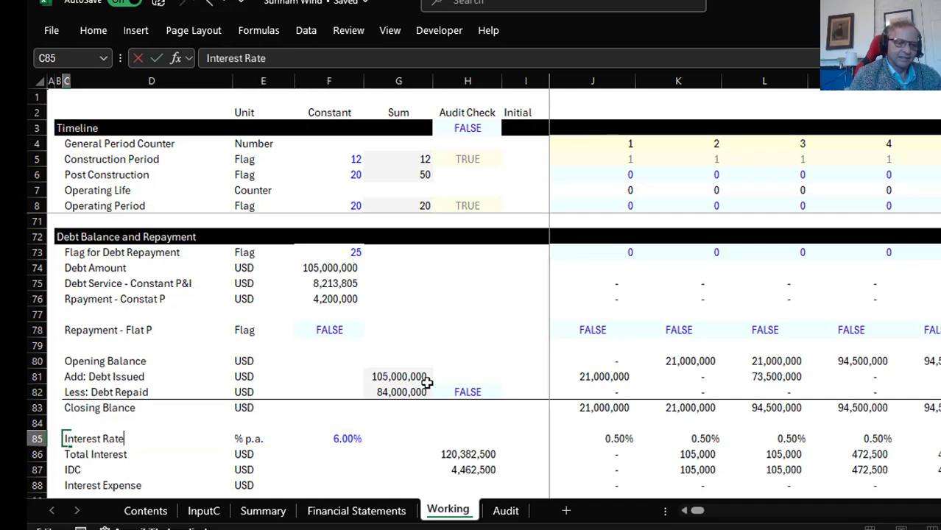
{"action": "type", "text": "- Period"}
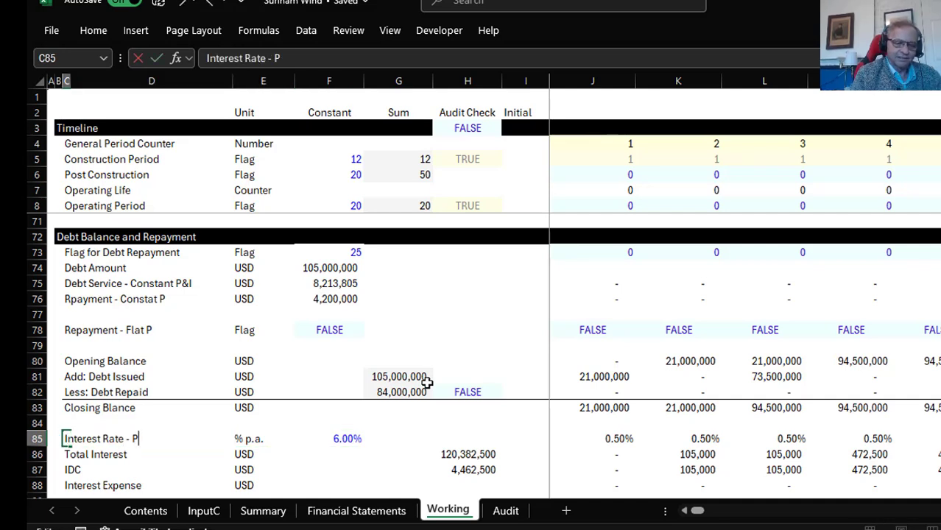
{"action": "type", "text": "c"}
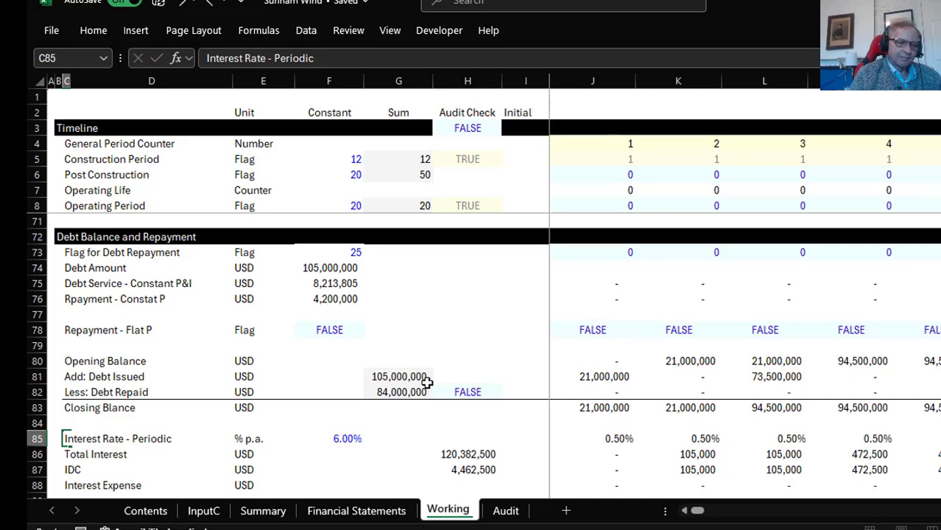
{"action": "key", "text": "Return"}
{"action": "key", "text": "Up"}
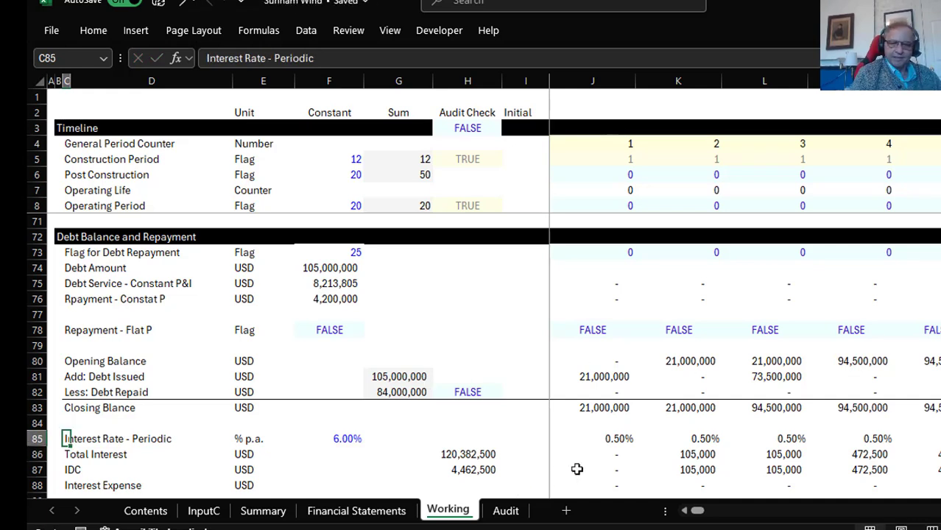
Trace the second period's IDC formula in K87 and Interest Expense formula in K88
{"action": "left_click", "coordinate": [619, 440]}
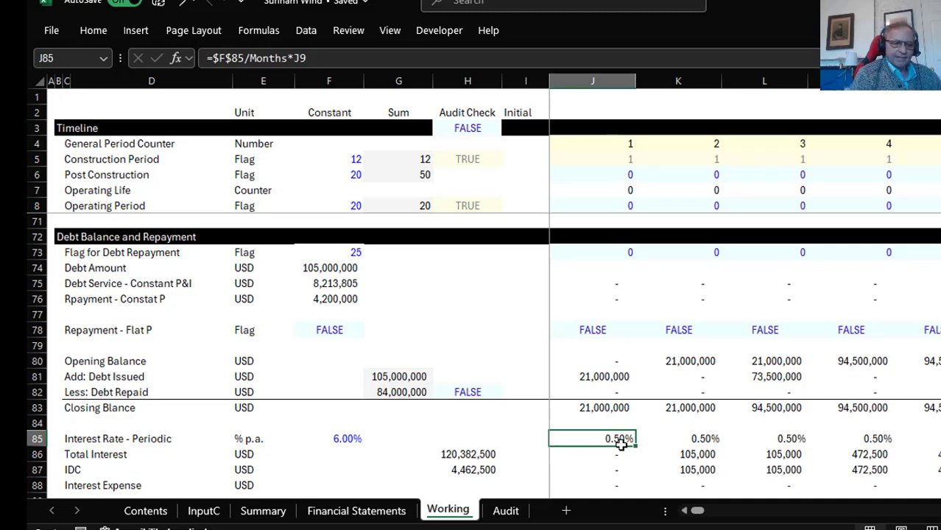
{"action": "key", "text": "Down"}
{"action": "key", "text": "Down"}
{"action": "key", "text": "Right"}
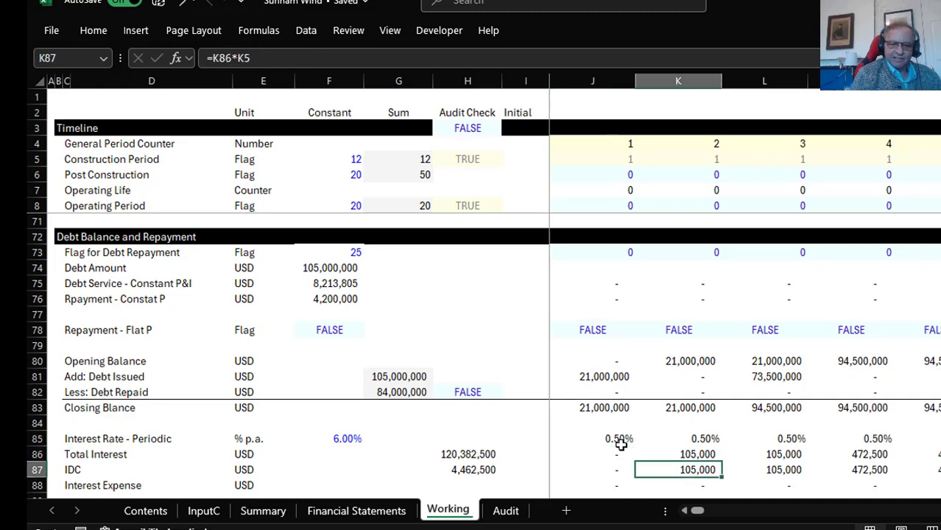
{"action": "key", "text": "F2"}
{"action": "key", "text": "Escape"}
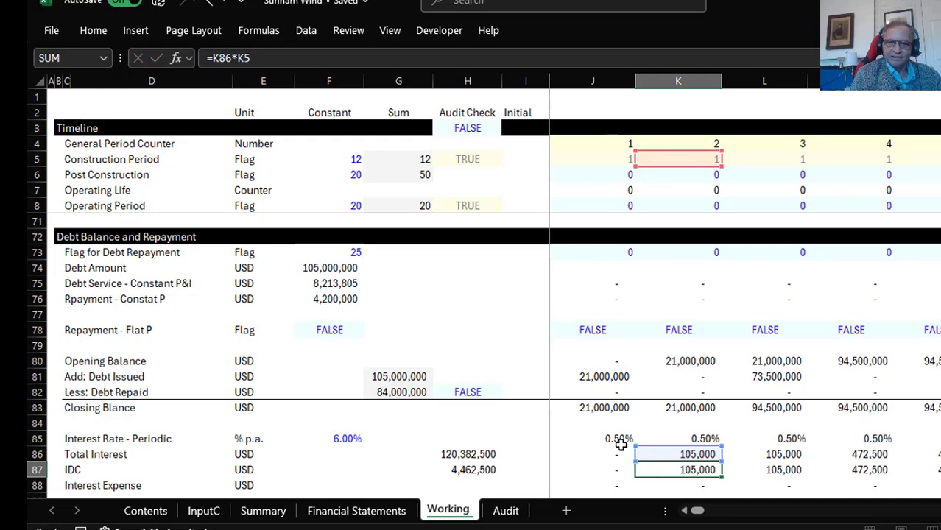
{"action": "key", "text": "Right"}
{"action": "key", "text": "Left"}
{"action": "key", "text": "Down"}
{"action": "key", "text": "F2"}
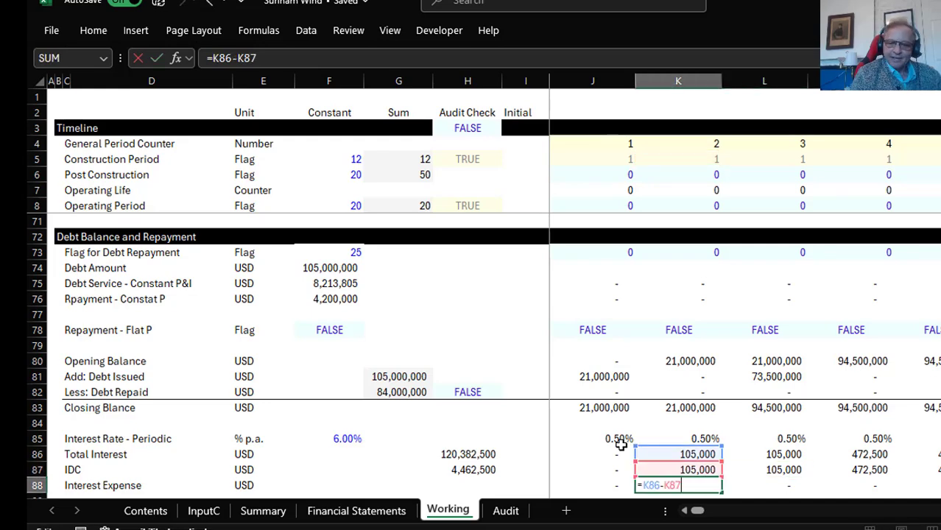
{"action": "key", "text": "Escape"}
{"action": "key", "text": "Down"}
{"action": "key", "text": "Up"}
Look over the Depreciation on IDC section and check the Depreciation Base in row 91
{"action": "key", "text": "Down"}
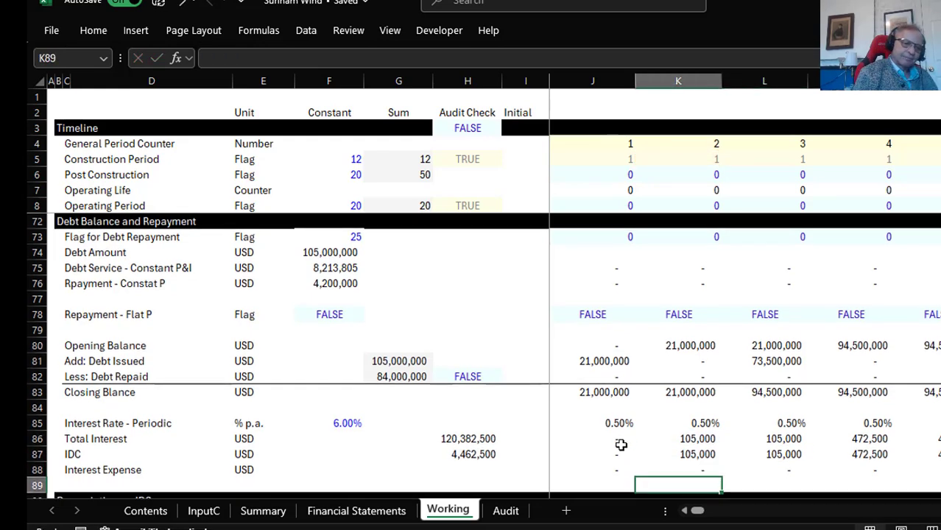
{"action": "key", "text": "Down"}
{"action": "key", "text": "Down"}
{"action": "key", "text": "Down"}
{"action": "key", "text": "Down"}
{"action": "key", "text": "Down"}
{"action": "key", "text": "Down"}
{"action": "key", "text": "Down"}
{"action": "key", "text": "Down"}
{"action": "key", "text": "Down"}
{"action": "key", "text": "Up"}
{"action": "key", "text": "Up"}
{"action": "key", "text": "Up"}
{"action": "key", "text": "Up"}
{"action": "key", "text": "Up"}
{"action": "key", "text": "Up"}
{"action": "key", "text": "Up"}
{"action": "key", "text": "Up"}
{"action": "key", "text": "Down"}
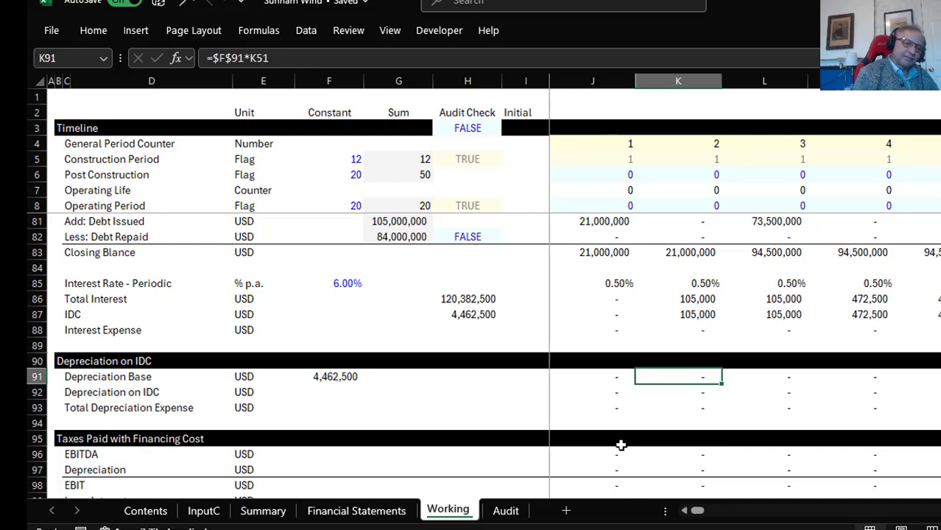
{"action": "key", "text": "Left"}
{"action": "key", "text": "Left"}
{"action": "key", "text": "Left"}
{"action": "key", "text": "Left"}
{"action": "key", "text": "Left"}
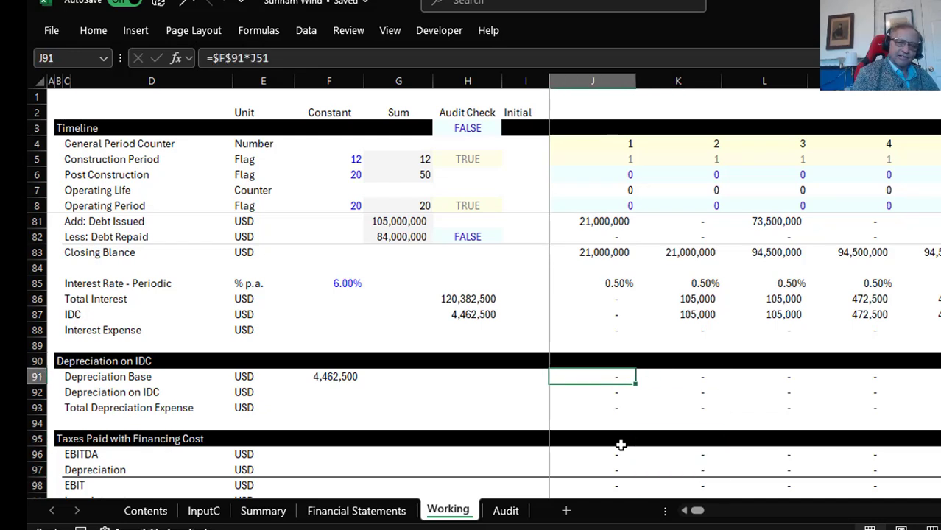
{"action": "key", "text": "Up"}
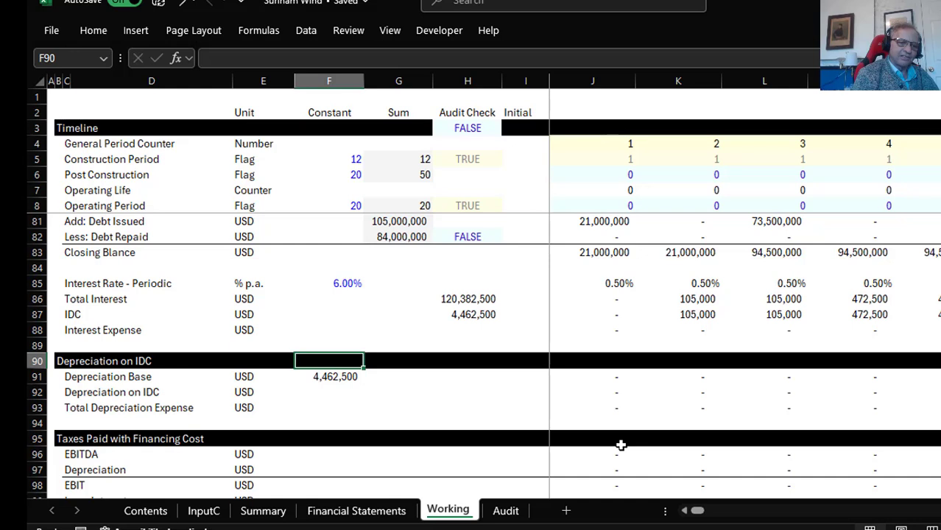
Sum Total Depreciation Expense in G93 with =SUM(J93:XFD93) and format it with thousands separators and no decimals
{"action": "key", "text": "Down"}
{"action": "key", "text": "Down"}
{"action": "key", "text": "Down"}
{"action": "key", "text": "Right"}
{"action": "key", "text": "Right"}
{"action": "key", "text": "Right"}
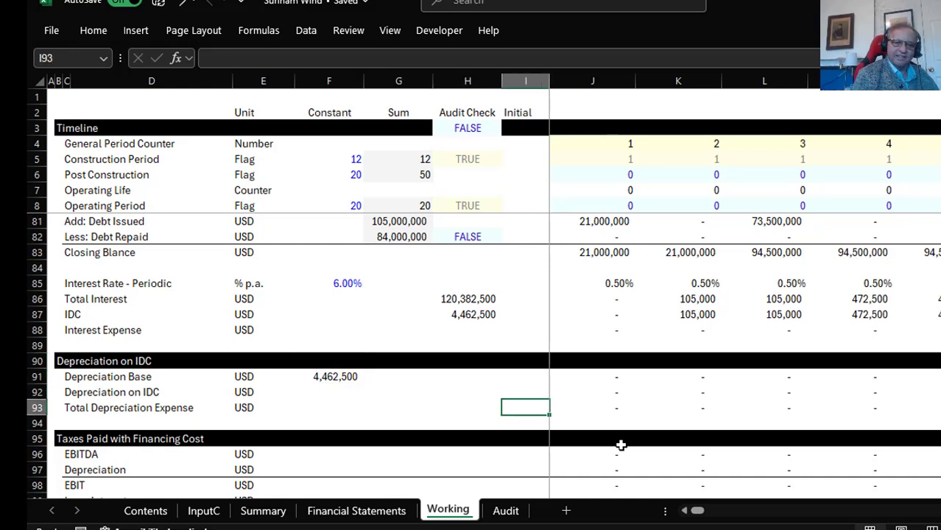
{"action": "key", "text": "Left"}
{"action": "key", "text": "Left"}
{"action": "key", "text": "Right"}
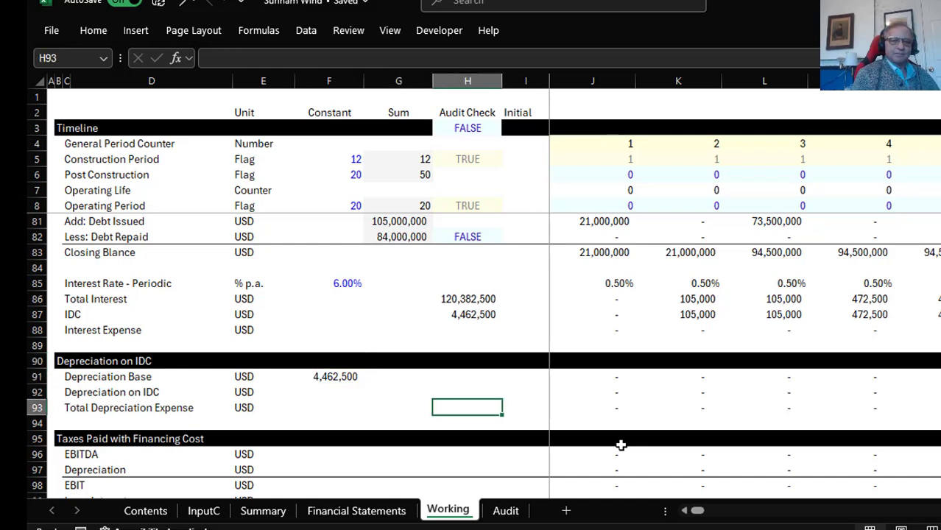
{"action": "key", "text": "Left"}
{"action": "key", "text": "ctrl+alt+s"}
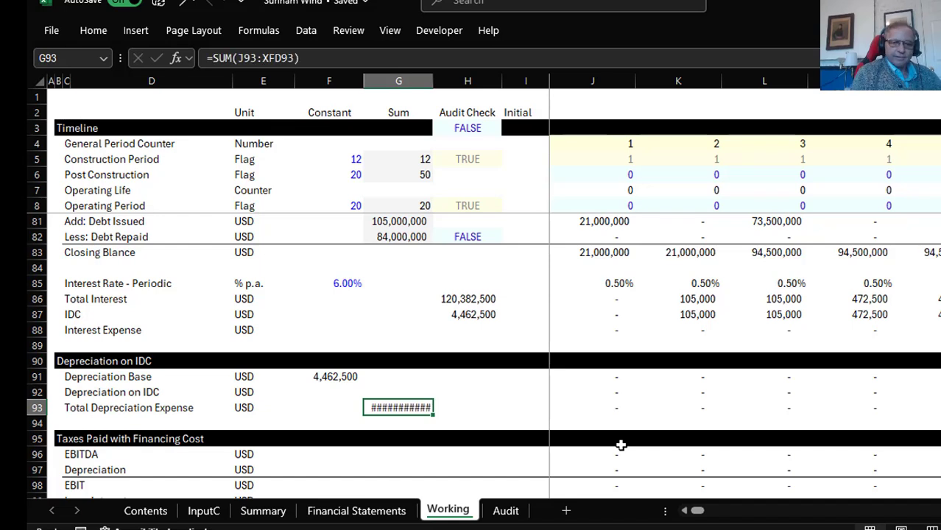
{"action": "key", "text": "ctrl+shift+1"}
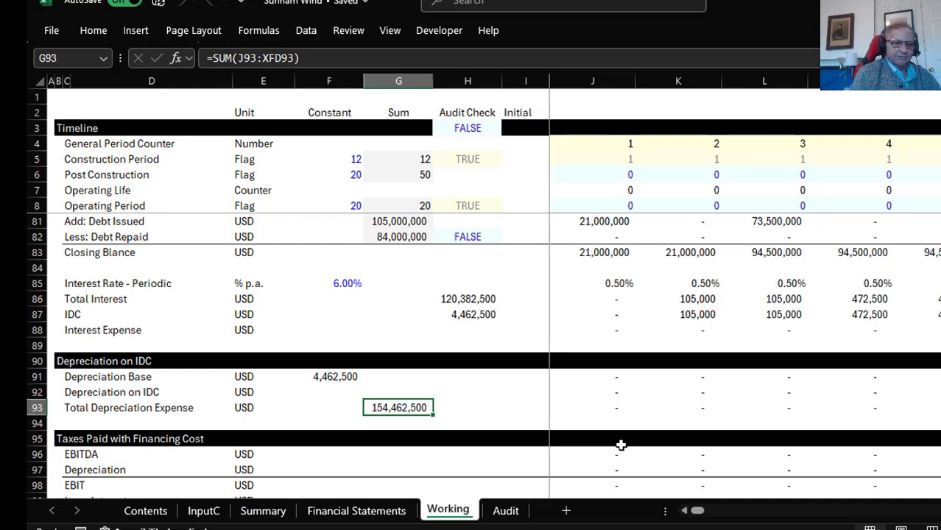
Look over the Taxes Paid with Financing Cost section, from EBITDA down to Income Taxes Paid
{"action": "key", "text": "Down"}
{"action": "key", "text": "Down"}
{"action": "key", "text": "Down"}
{"action": "key", "text": "Down"}
{"action": "key", "text": "Down"}
{"action": "key", "text": "Down"}
{"action": "key", "text": "Down"}
{"action": "key", "text": "Down"}
{"action": "key", "text": "Down"}
{"action": "key", "text": "Down"}
{"action": "key", "text": "Down"}
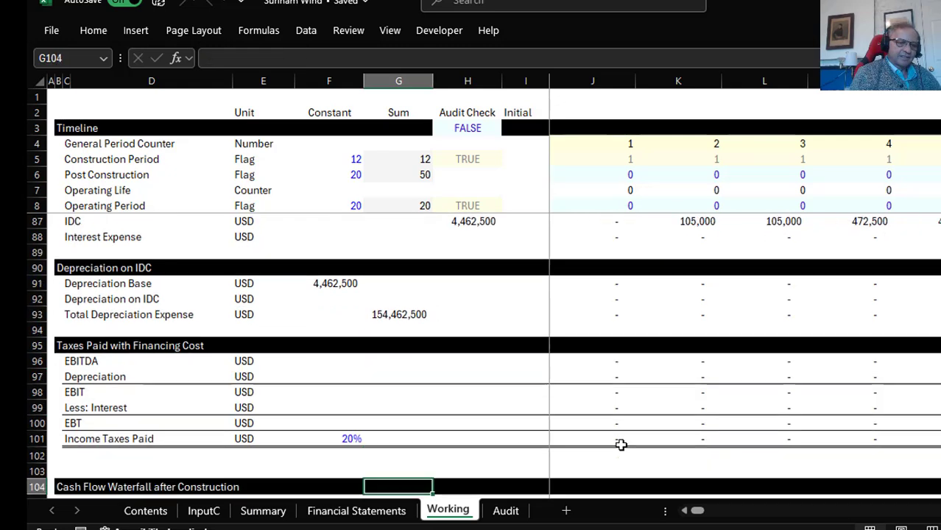
{"action": "key", "text": "Up"}
{"action": "key", "text": "Up"}
{"action": "key", "text": "Up"}
{"action": "key", "text": "Up"}
{"action": "key", "text": "Up"}
{"action": "key", "text": "Up"}
{"action": "key", "text": "Up"}
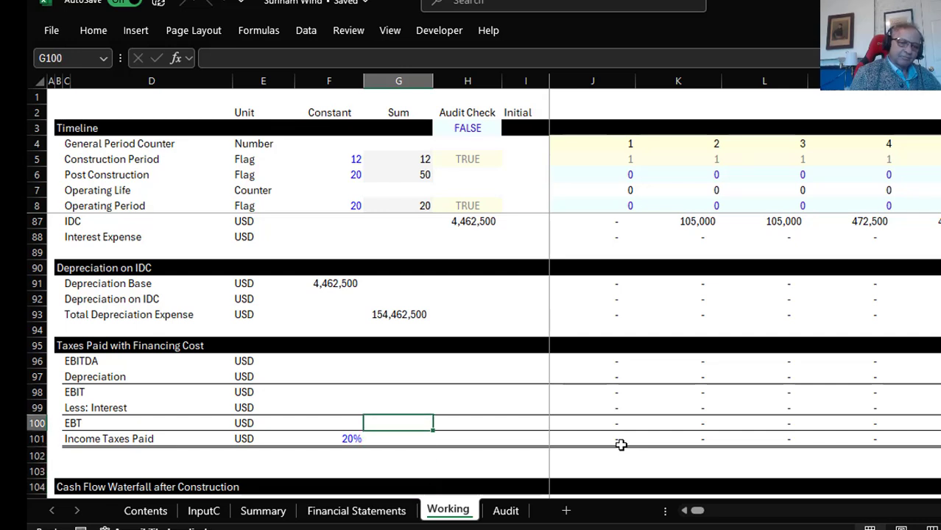
Sum Income Taxes Paid in G101 across all periods with =SUM(J101:XFD101)
{"action": "key", "text": "Down"}
{"action": "key", "text": "Down"}
{"action": "key", "text": "Up"}
{"action": "key", "text": "Up"}
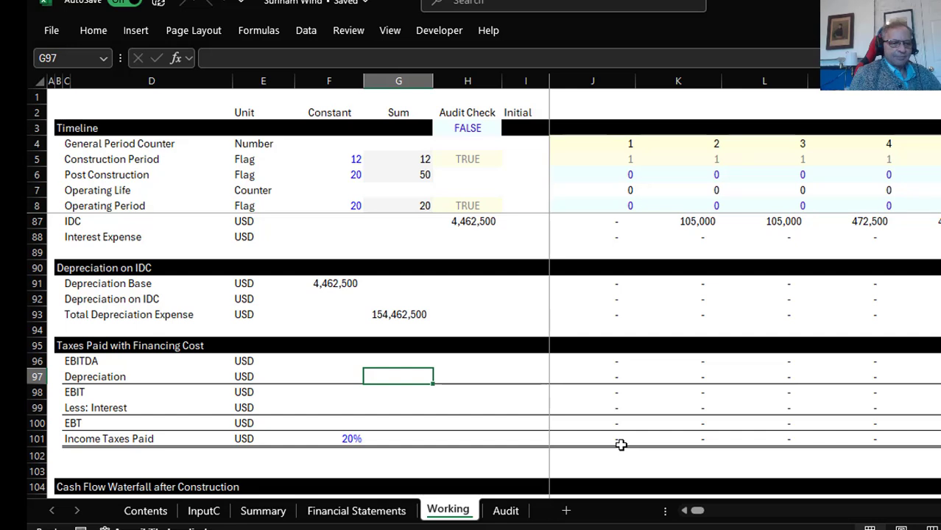
{"action": "key", "text": "Down"}
{"action": "key", "text": "Down"}
{"action": "key", "text": "Down"}
{"action": "key", "text": "Down"}
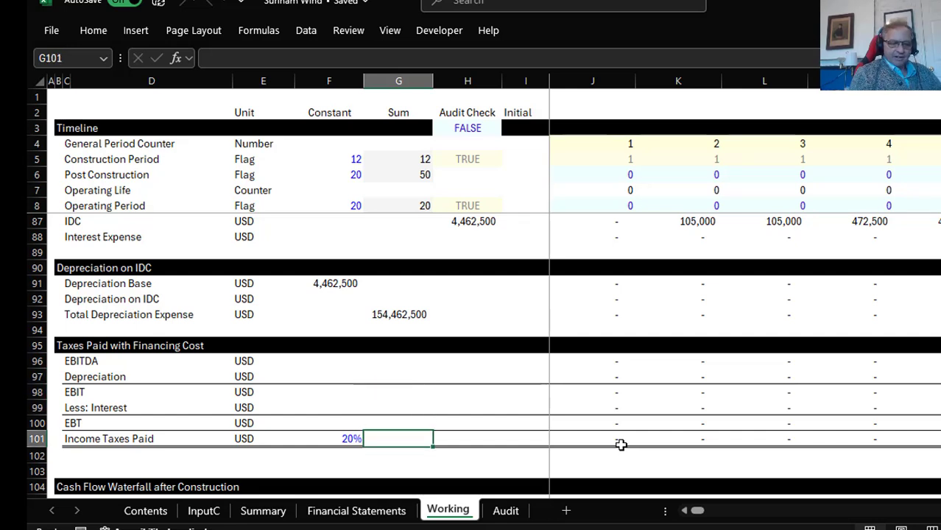
{"action": "key", "text": "ctrl+d"}
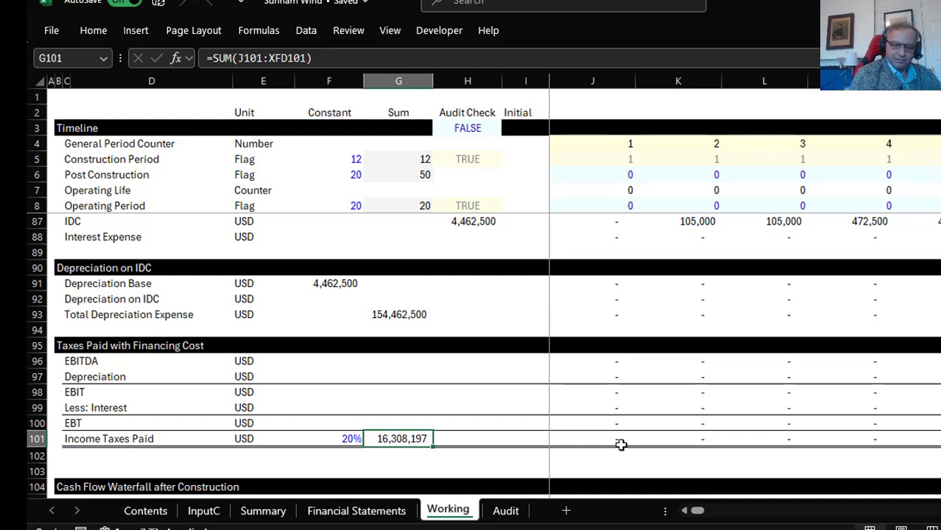
Sum Depreciation on IDC in G92 with =SUM(J92:XFD92) and Depreciation Base in G91 with =SUM(J91:XFD91)
{"action": "key", "text": "Up"}
{"action": "key", "text": "Up"}
{"action": "key", "text": "Up"}
{"action": "key", "text": "Up"}
{"action": "key", "text": "Up"}
{"action": "key", "text": "Up"}
{"action": "key", "text": "Up"}
{"action": "key", "text": "Up"}
{"action": "key", "text": "Up"}
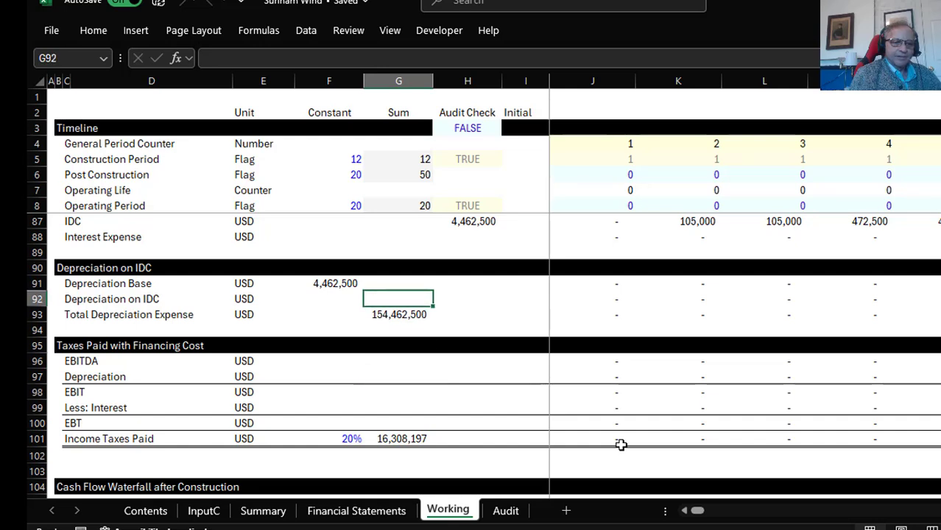
{"action": "key", "text": "Right"}
{"action": "key", "text": "Left"}
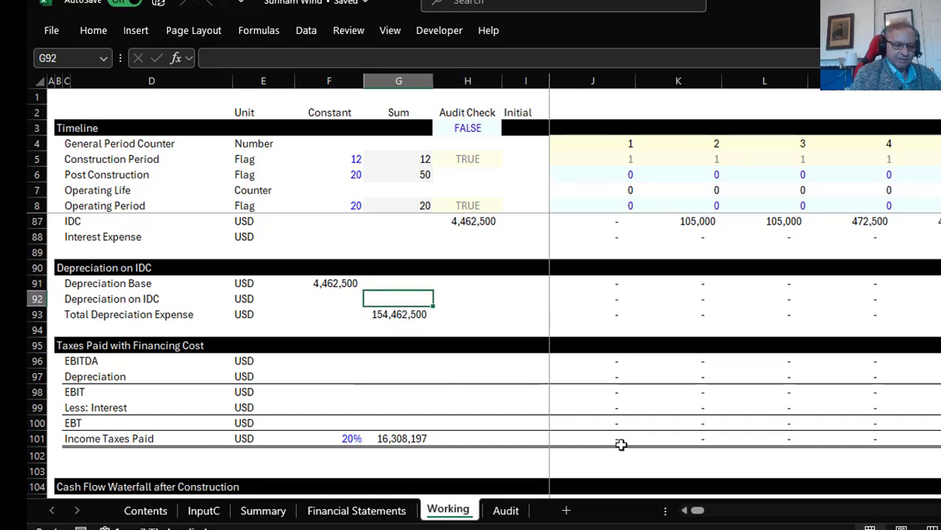
{"action": "type", "text": "=SUM(J92:XFD92)"}
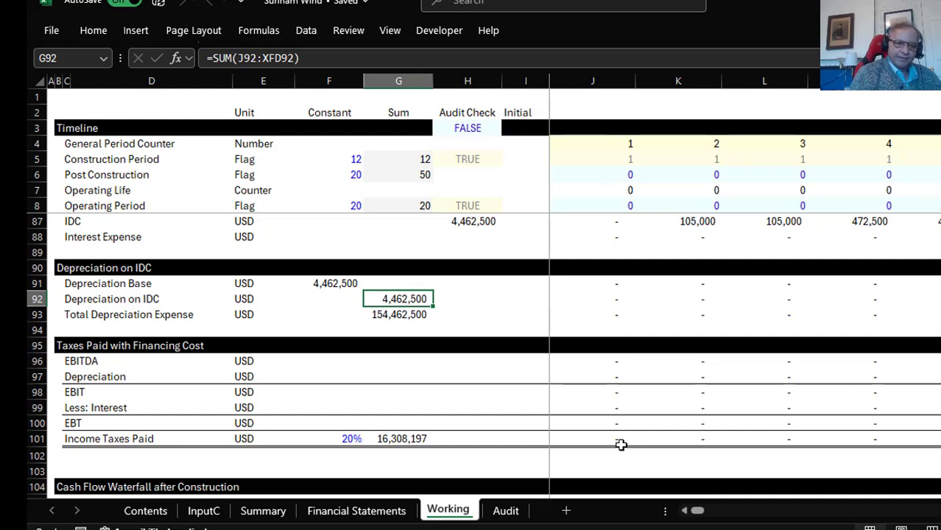
{"action": "key", "text": "Up"}
{"action": "type", "text": "=SUM(J91:XFD91)"}
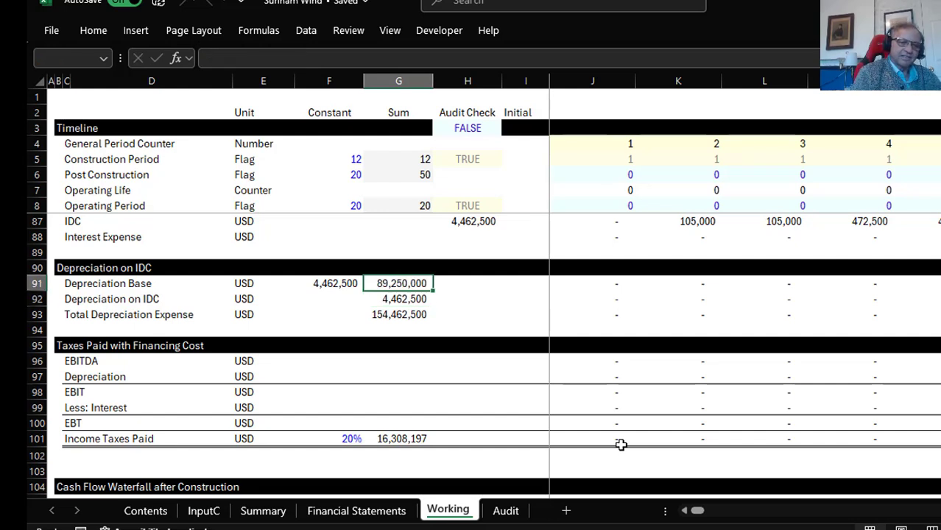
Extend the Depreciation Base label in C91 to read "Depreciation Base (No IDC)"
{"action": "key", "text": "Left"}
{"action": "key", "text": "Left"}
{"action": "key", "text": "Left"}
{"action": "key", "text": "Left"}
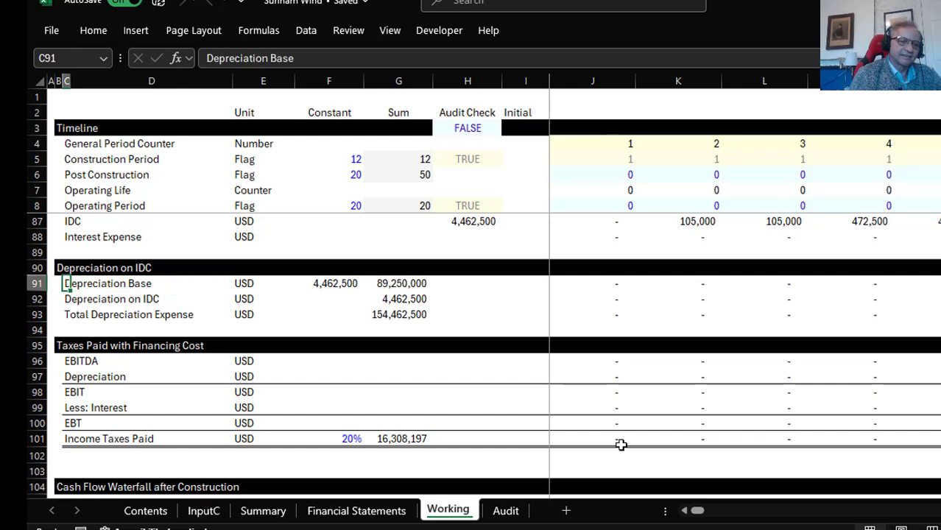
{"action": "key", "text": "F2"}
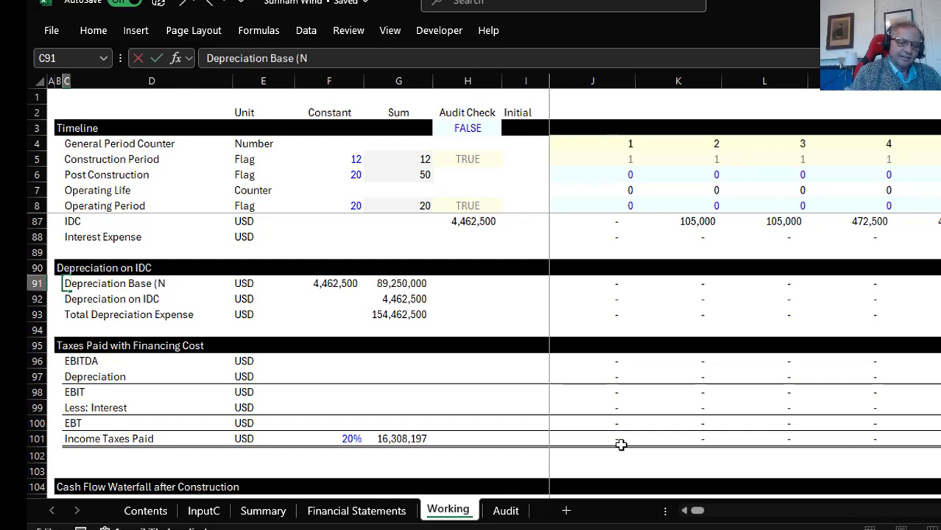
{"action": "type", "text": "(No IDC"}
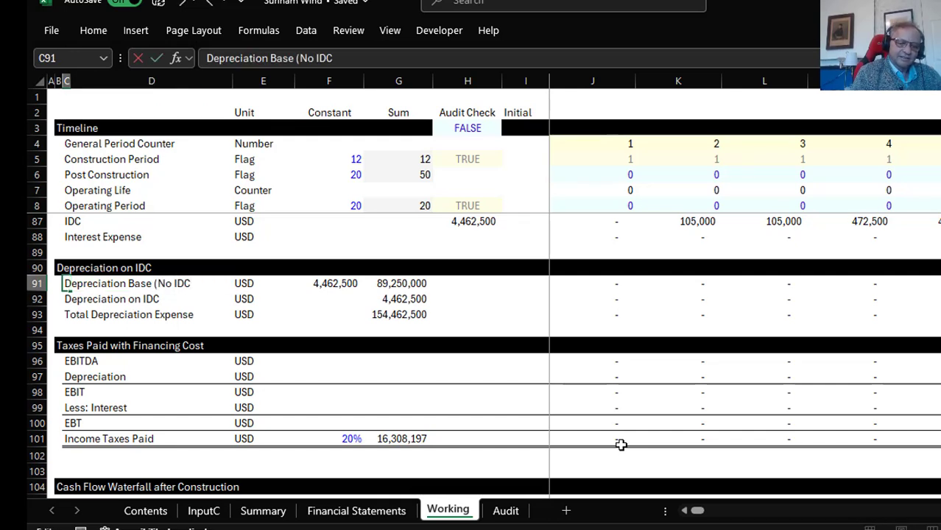
{"action": "type", "text": ")"}
{"action": "key", "text": "Return"}
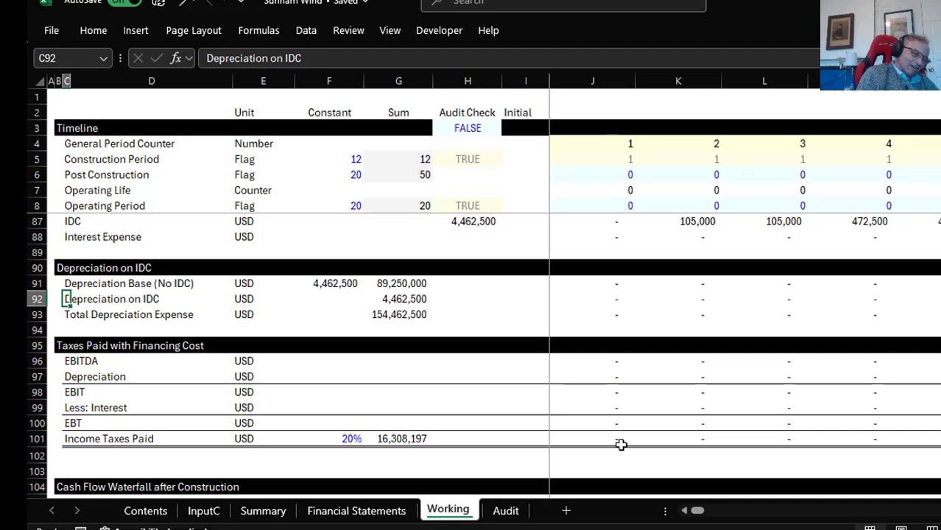
Look over the Cash Flow Waterfall after Construction section, from EBITDA through debt service to Dividends, Equity Invested and Equity IRR
{"action": "key", "text": "Down"}
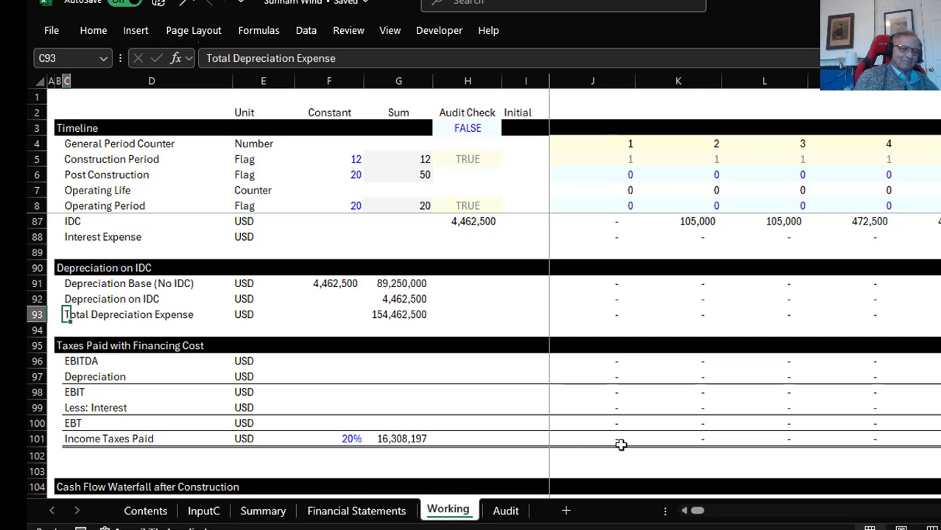
{"action": "key", "text": "Down"}
{"action": "key", "text": "Down"}
{"action": "key", "text": "Down"}
{"action": "key", "text": "Down"}
{"action": "key", "text": "Down"}
{"action": "key", "text": "Down"}
{"action": "key", "text": "Down"}
{"action": "key", "text": "Down"}
{"action": "key", "text": "Down"}
{"action": "key", "text": "Down"}
{"action": "key", "text": "Down"}
{"action": "key", "text": "Down"}
{"action": "key", "text": "Down"}
{"action": "key", "text": "Down"}
{"action": "key", "text": "Down"}
{"action": "key", "text": "Down"}
{"action": "key", "text": "Down"}
{"action": "key", "text": "Down"}
{"action": "key", "text": "Down"}
{"action": "key", "text": "Down"}
{"action": "key", "text": "Up"}
{"action": "key", "text": "Up"}
{"action": "key", "text": "Up"}
{"action": "key", "text": "Up"}
{"action": "key", "text": "Up"}
{"action": "key", "text": "Up"}
{"action": "key", "text": "Up"}
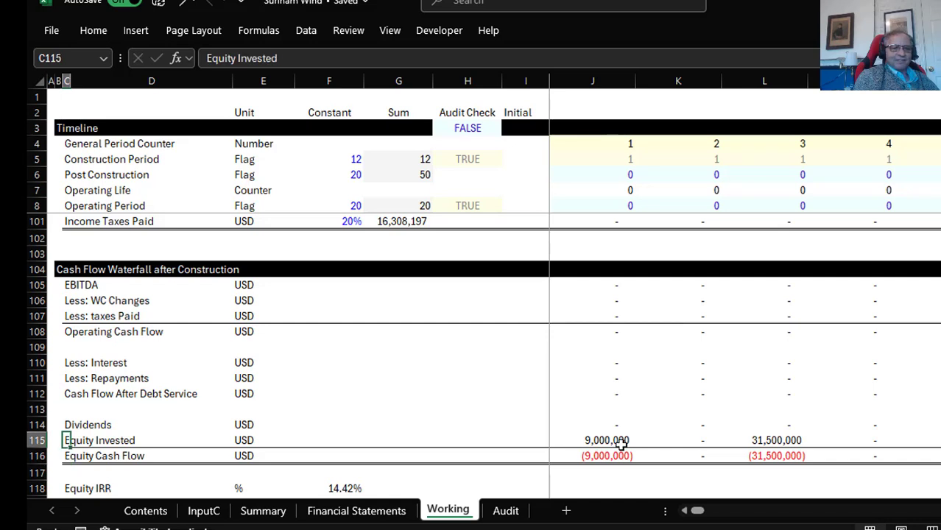
Review the Cash Flow Waterfall after Construction line items from Equity Invested up to EBITDA and working capital changes
{"action": "key", "text": "Up"}
{"action": "key", "text": "Up"}
{"action": "key", "text": "Up"}
{"action": "key", "text": "Up"}
{"action": "key", "text": "Up"}
{"action": "key", "text": "Up"}
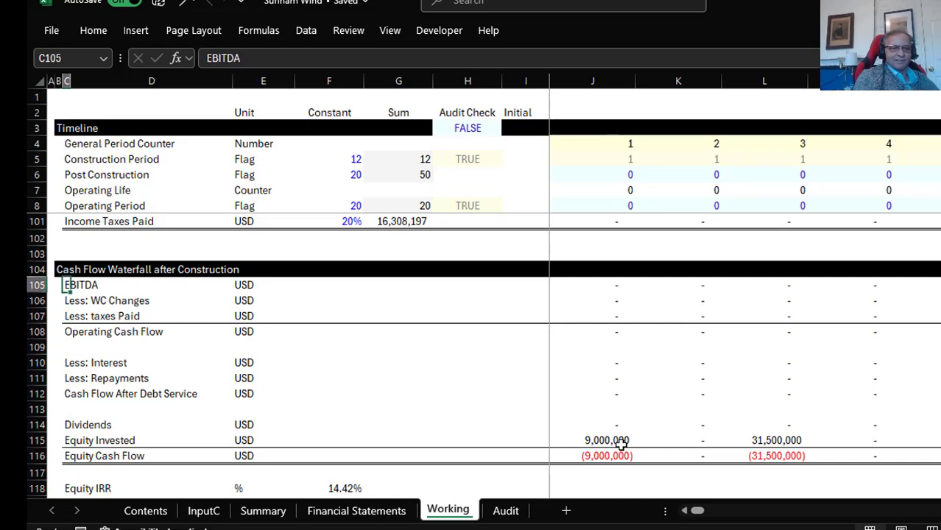
{"action": "key", "text": "Down"}
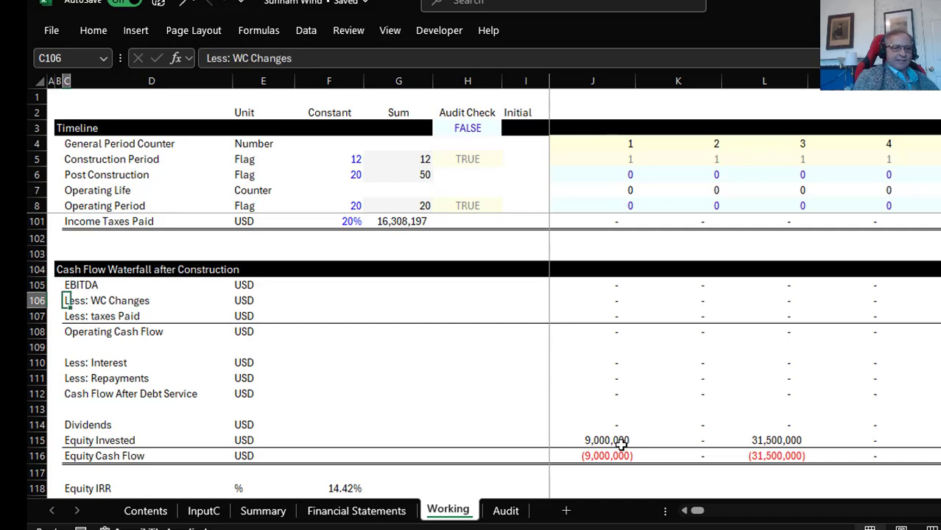
Examine the working capital changes row across the construction and operating periods, finishing at period 13
{"action": "key", "text": "Right"}
{"action": "key", "text": "Right"}
{"action": "key", "text": "Right"}
{"action": "key", "text": "Right"}
{"action": "key", "text": "Right"}
{"action": "key", "text": "Right"}
{"action": "key", "text": "Right"}
{"action": "key", "text": "Right"}
{"action": "key", "text": "Right"}
{"action": "key", "text": "Right"}
{"action": "key", "text": "Right"}
{"action": "key", "text": "Right"}
{"action": "key", "text": "Right"}
{"action": "key", "text": "Right"}
{"action": "key", "text": "Right"}
{"action": "key", "text": "Right"}
{"action": "key", "text": "Right"}
{"action": "key", "text": "Right"}
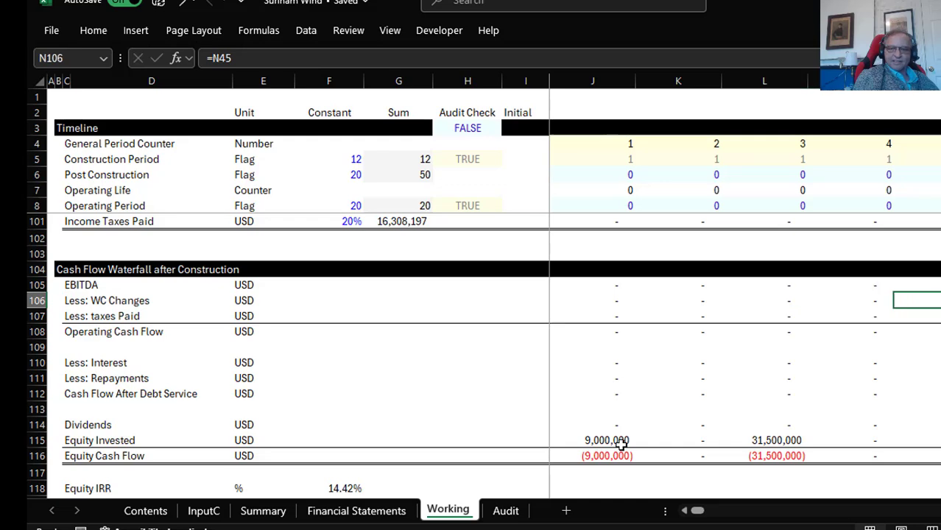
{"action": "key", "text": "Right"}
{"action": "key", "text": "Right"}
{"action": "key", "text": "Right"}
{"action": "key", "text": "Right"}
{"action": "key", "text": "Right"}
{"action": "key", "text": "Right"}
{"action": "key", "text": "Right"}
{"action": "key", "text": "Right"}
{"action": "key", "text": "Right"}
{"action": "key", "text": "Right"}
{"action": "key", "text": "Right"}
{"action": "key", "text": "Left"}
{"action": "key", "text": "Left"}
{"action": "key", "text": "Left"}
{"action": "key", "text": "Left"}
{"action": "key", "text": "Left"}
{"action": "key", "text": "Left"}
{"action": "key", "text": "Left"}
{"action": "key", "text": "Left"}
{"action": "key", "text": "Left"}
{"action": "key", "text": "Left"}
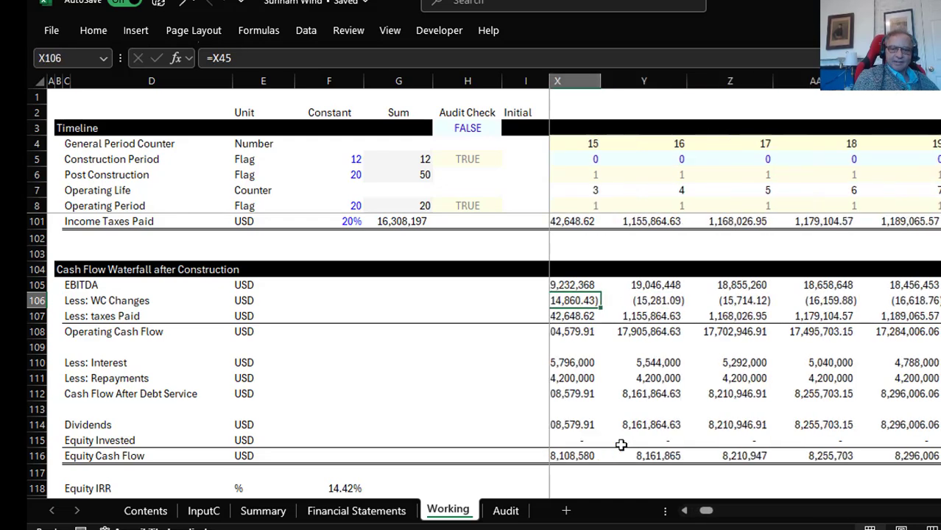
{"action": "key", "text": "Left"}
{"action": "key", "text": "Right"}
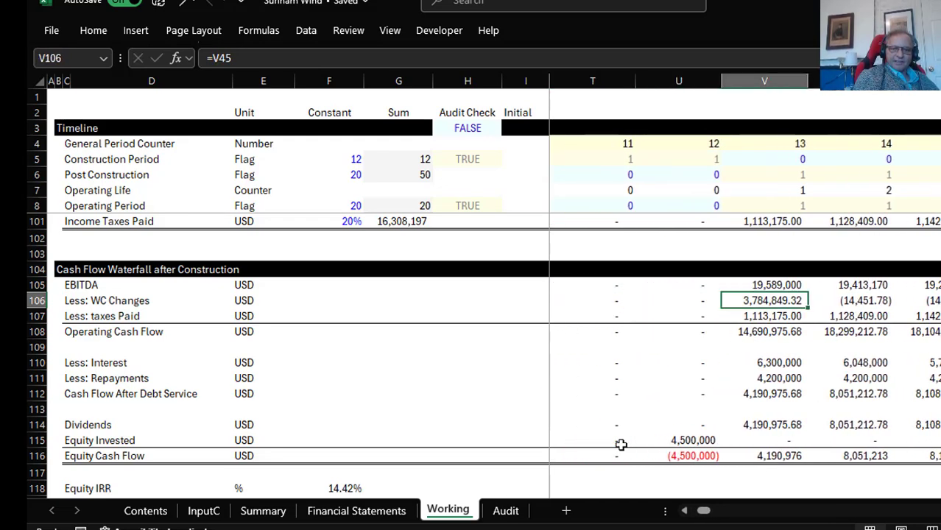
Check period 13 of the cash flow waterfall from taxes paid through interest and repayments to dividends
{"action": "key", "text": "Down"}
{"action": "key", "text": "Down"}
{"action": "key", "text": "Down"}
{"action": "key", "text": "Down"}
{"action": "key", "text": "Down"}
{"action": "key", "text": "Down"}
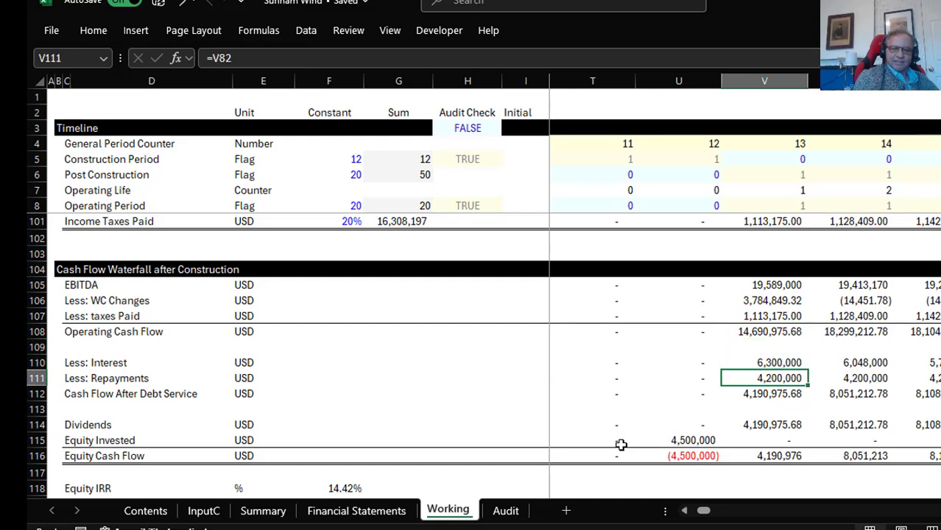
{"action": "key", "text": "Down"}
{"action": "key", "text": "Down"}
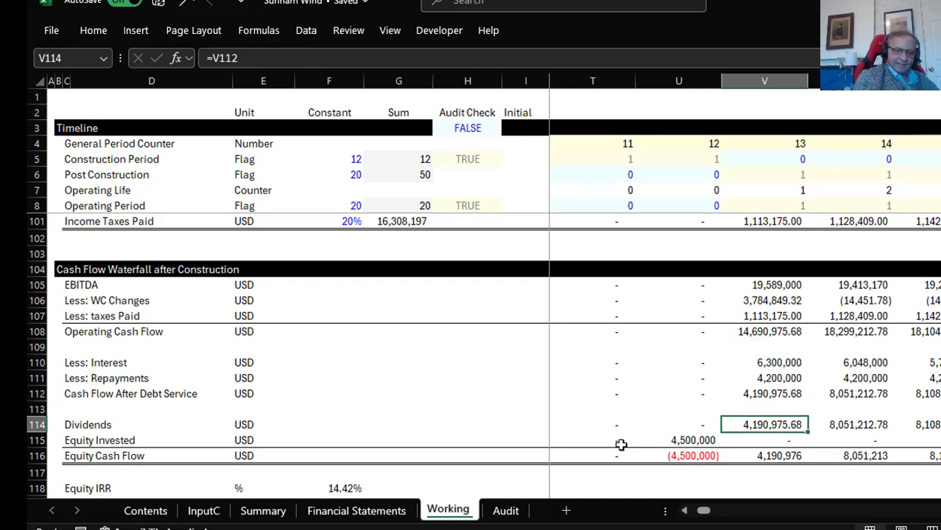
Inspect the equity invested in the last construction periods, 11 and 12, and go to the Equity IRR row
{"action": "key", "text": "Down"}
{"action": "key", "text": "Left"}
{"action": "key", "text": "Left"}
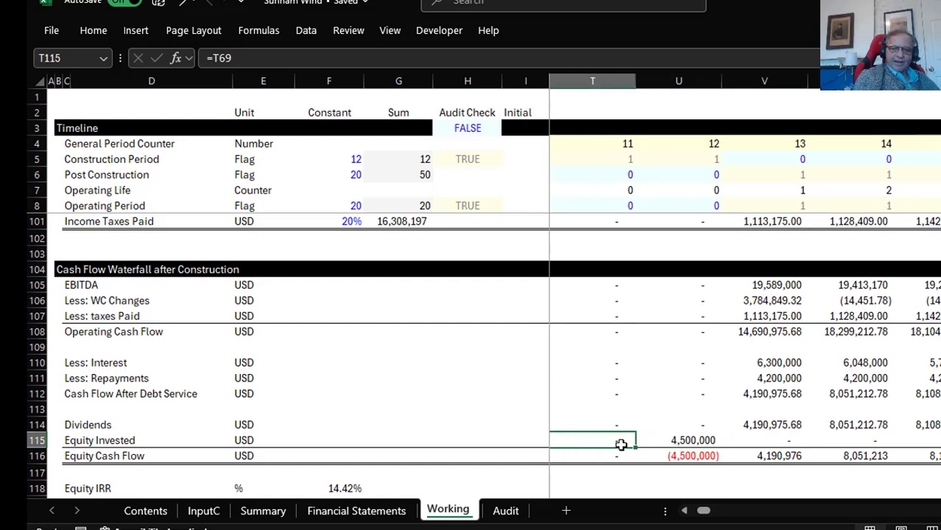
{"action": "key", "text": "Right"}
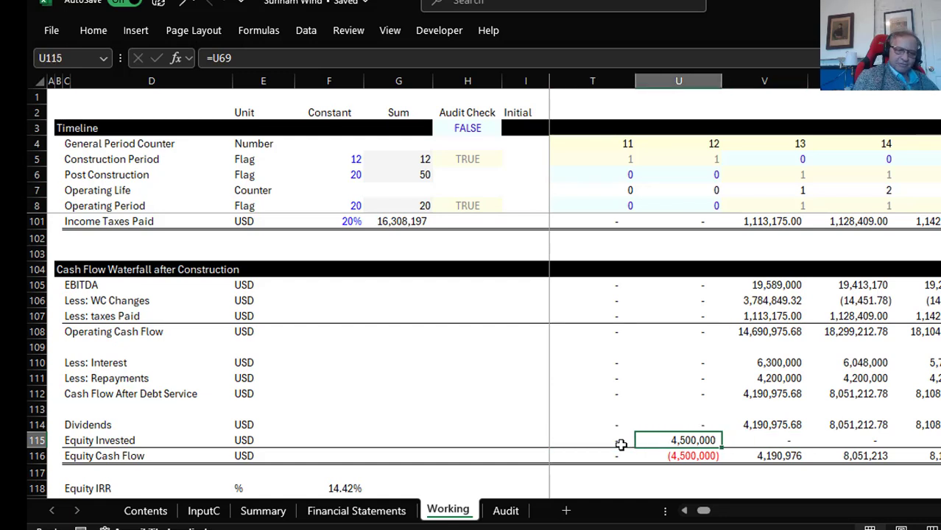
{"action": "key", "text": "Down"}
{"action": "key", "text": "Down"}
{"action": "key", "text": "Down"}
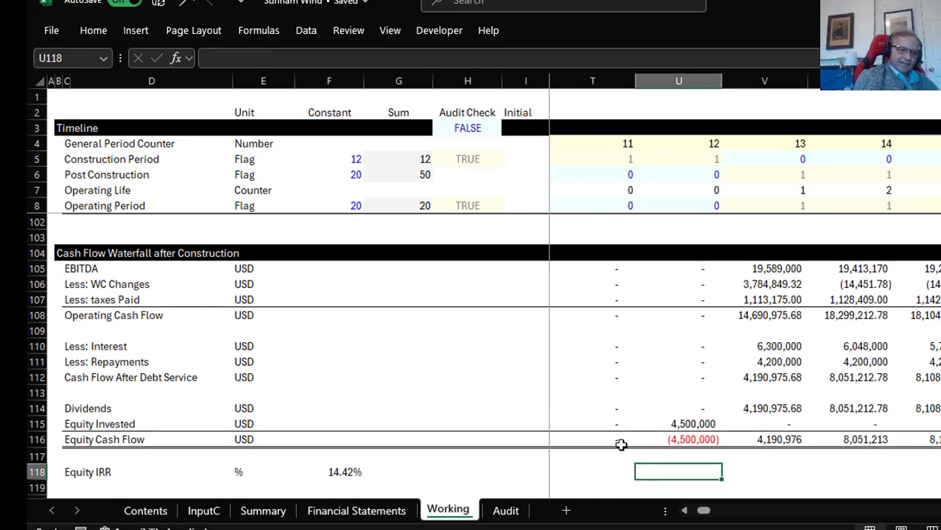
{"action": "key", "text": "Left"}
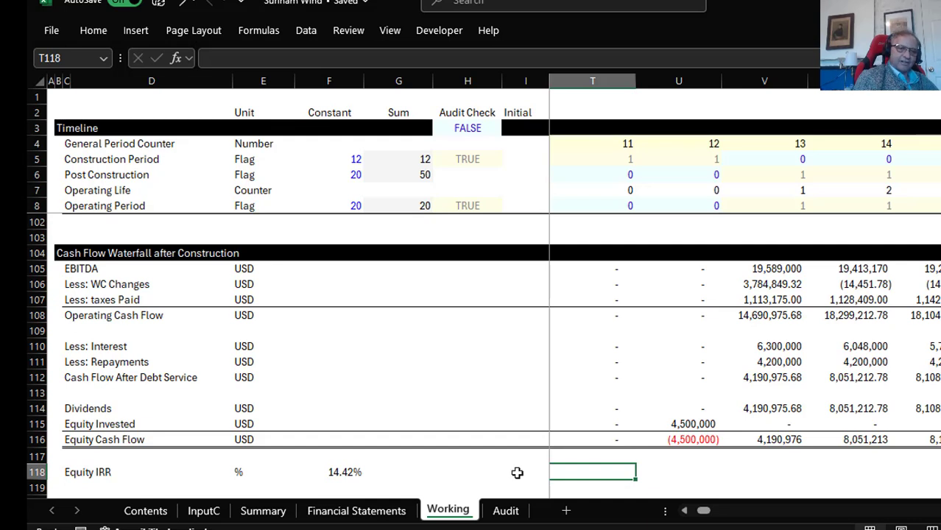
Return to the first periods and Sum column, and review the Taxes Paid with Financing Cost section
{"action": "left_click", "coordinate": [516, 386]}
{"action": "key", "text": "Right"}
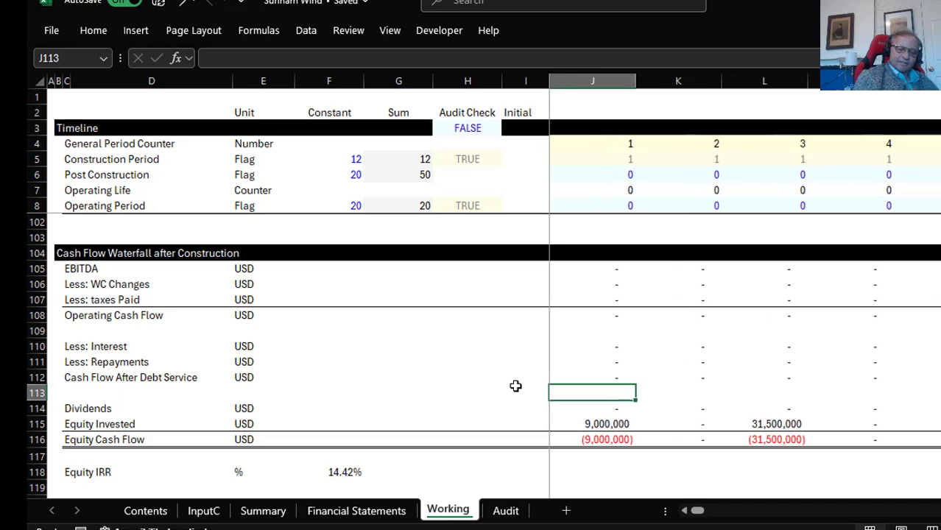
{"action": "key", "text": "Left"}
{"action": "key", "text": "Left"}
{"action": "key", "text": "Left"}
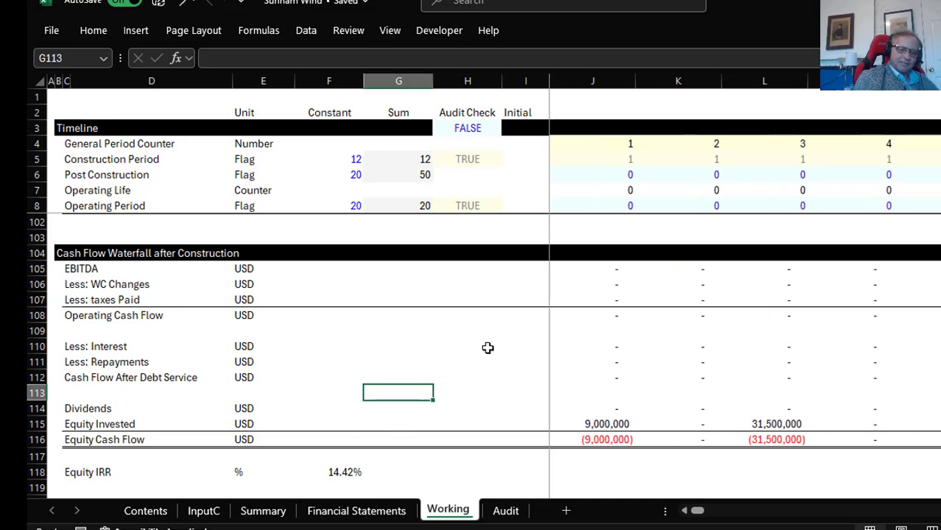
{"action": "key", "text": "Up"}
{"action": "key", "text": "Up"}
{"action": "key", "text": "Up"}
{"action": "key", "text": "Up"}
{"action": "key", "text": "Up"}
{"action": "key", "text": "Up"}
{"action": "key", "text": "Up"}
{"action": "key", "text": "Up"}
{"action": "key", "text": "Up"}
{"action": "key", "text": "Up"}
{"action": "key", "text": "Up"}
{"action": "key", "text": "Up"}
{"action": "key", "text": "Up"}
{"action": "key", "text": "Up"}
{"action": "key", "text": "Up"}
{"action": "key", "text": "Up"}
{"action": "key", "text": "Up"}
{"action": "key", "text": "Up"}
{"action": "key", "text": "Up"}
{"action": "key", "text": "Up"}
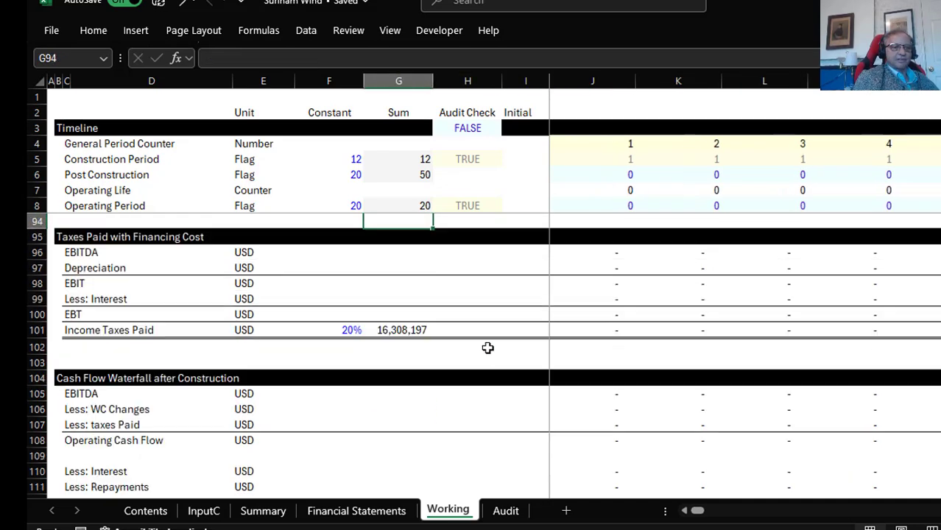
Look through the Depreciation on IDC, debt balance, repayment and interest rows above the tax section
{"action": "key", "text": "Up"}
{"action": "key", "text": "Up"}
{"action": "key", "text": "Up"}
{"action": "key", "text": "Up"}
{"action": "key", "text": "Up"}
{"action": "key", "text": "Up"}
{"action": "key", "text": "Up"}
{"action": "key", "text": "Up"}
{"action": "key", "text": "Up"}
{"action": "key", "text": "Down"}
{"action": "key", "text": "Down"}
{"action": "key", "text": "Down"}
{"action": "key", "text": "Down"}
{"action": "key", "text": "Down"}
{"action": "key", "text": "Down"}
{"action": "key", "text": "Down"}
{"action": "key", "text": "Down"}
{"action": "key", "text": "Down"}
{"action": "key", "text": "Down"}
{"action": "key", "text": "Down"}
{"action": "key", "text": "Down"}
{"action": "key", "text": "Down"}
{"action": "key", "text": "Down"}
{"action": "key", "text": "Down"}
{"action": "key", "text": "Down"}
{"action": "key", "text": "Down"}
{"action": "key", "text": "Down"}
{"action": "key", "text": "Down"}
{"action": "key", "text": "Down"}
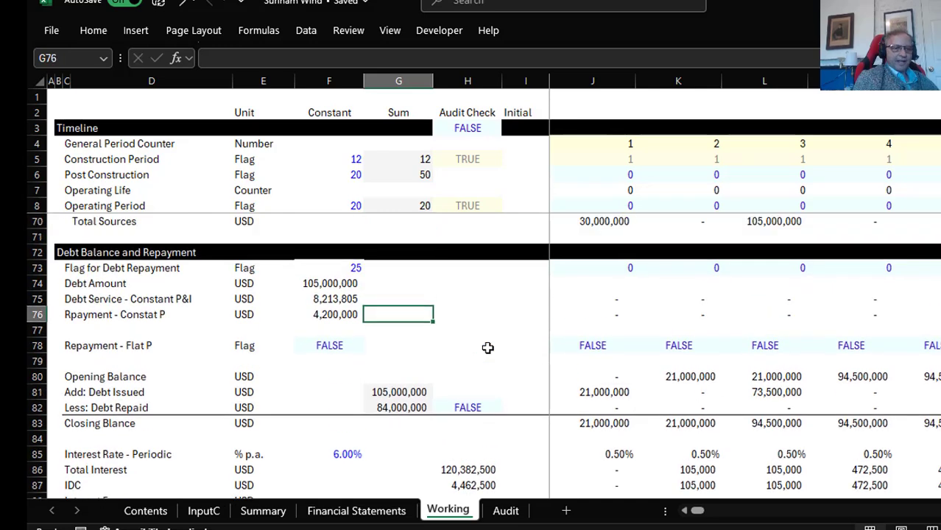
{"action": "key", "text": "Down"}
{"action": "key", "text": "Down"}
{"action": "key", "text": "Down"}
{"action": "key", "text": "Up"}
{"action": "key", "text": "Up"}
{"action": "key", "text": "Up"}
{"action": "key", "text": "Up"}
{"action": "key", "text": "Up"}
{"action": "key", "text": "Up"}
{"action": "key", "text": "Up"}
{"action": "key", "text": "Up"}
{"action": "key", "text": "Up"}
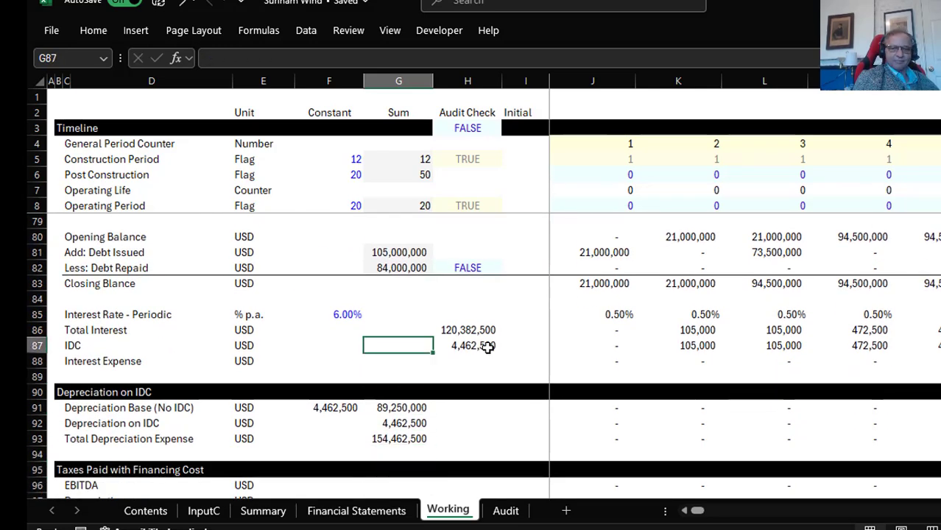
Examine the Debt Balance and Repayment section from IDC up to the Flag for Debt Repayment row
{"action": "key", "text": "Up"}
{"action": "key", "text": "Up"}
{"action": "key", "text": "Up"}
{"action": "key", "text": "Up"}
{"action": "key", "text": "Up"}
{"action": "key", "text": "Up"}
{"action": "key", "text": "Up"}
{"action": "key", "text": "Up"}
{"action": "key", "text": "Up"}
{"action": "key", "text": "Up"}
{"action": "key", "text": "Up"}
{"action": "key", "text": "Up"}
{"action": "key", "text": "Up"}
{"action": "key", "text": "Up"}
{"action": "key", "text": "Down"}
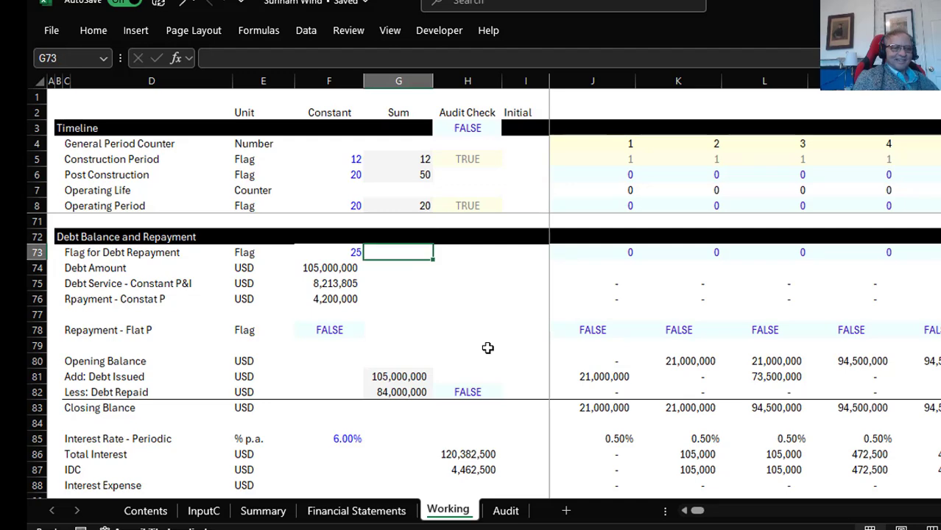
Review the construction-period uses and sources of funds, including debt financed and equity invested
{"action": "key", "text": "Up"}
{"action": "key", "text": "Up"}
{"action": "key", "text": "Up"}
{"action": "key", "text": "Up"}
{"action": "key", "text": "Up"}
{"action": "key", "text": "Up"}
{"action": "key", "text": "Up"}
{"action": "key", "text": "Up"}
{"action": "key", "text": "Up"}
{"action": "key", "text": "Up"}
{"action": "key", "text": "Down"}
{"action": "key", "text": "Down"}
{"action": "key", "text": "Down"}
{"action": "key", "text": "Down"}
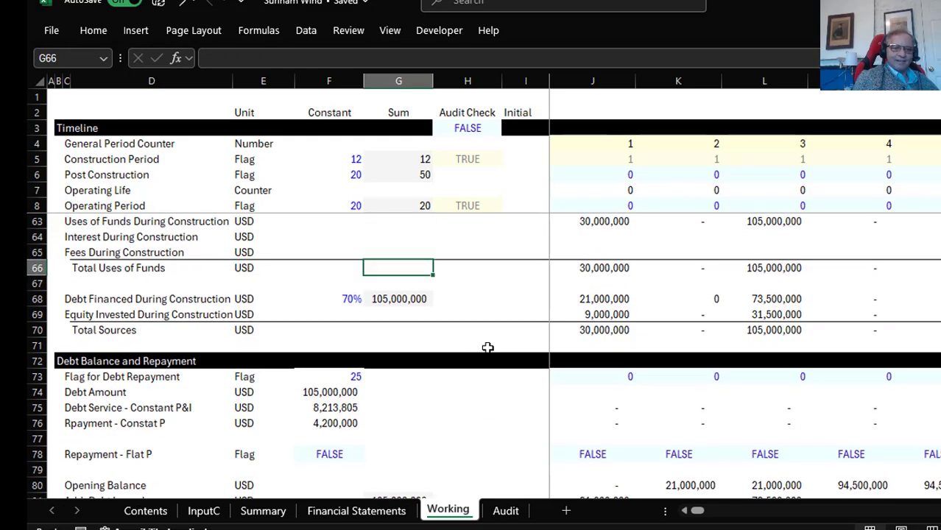
Try to link the period 1 Interest During Construction cell to the period 1 IDC value
{"action": "key", "text": "Up"}
{"action": "key", "text": "Up"}
{"action": "key", "text": "Up"}
{"action": "key", "text": "Right"}
{"action": "key", "text": "Right"}
{"action": "key", "text": "Right"}
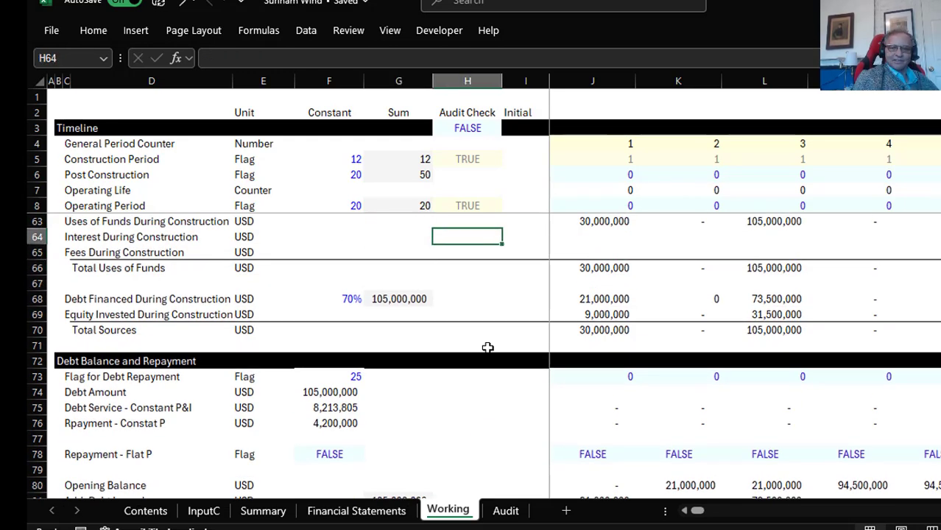
{"action": "type", "text": "="}
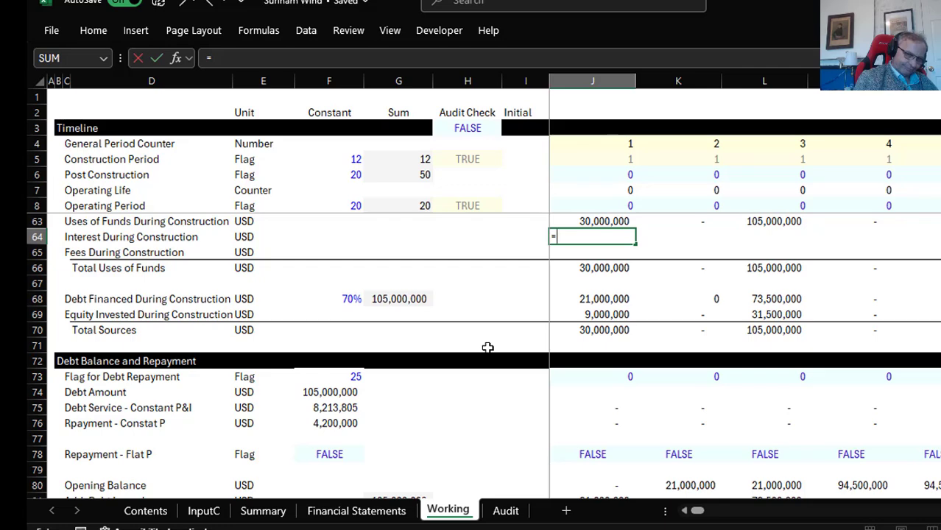
{"action": "key", "text": "Down"}
{"action": "key", "text": "Down"}
{"action": "key", "text": "Down"}
{"action": "key", "text": "Down"}
{"action": "key", "text": "Down"}
{"action": "key", "text": "Down"}
{"action": "key", "text": "Down"}
{"action": "key", "text": "Down"}
{"action": "key", "text": "Down"}
{"action": "key", "text": "Down"}
{"action": "key", "text": "Down"}
{"action": "key", "text": "Down"}
{"action": "key", "text": "Down"}
{"action": "key", "text": "Down"}
{"action": "key", "text": "Down"}
{"action": "key", "text": "Down"}
{"action": "key", "text": "Down"}
{"action": "key", "text": "Down"}
{"action": "key", "text": "Down"}
{"action": "key", "text": "Down"}
{"action": "key", "text": "Down"}
{"action": "key", "text": "Down"}
{"action": "key", "text": "Down"}
{"action": "key", "text": "Down"}
{"action": "key", "text": "Down"}
{"action": "key", "text": "Down"}
{"action": "key", "text": "Down"}
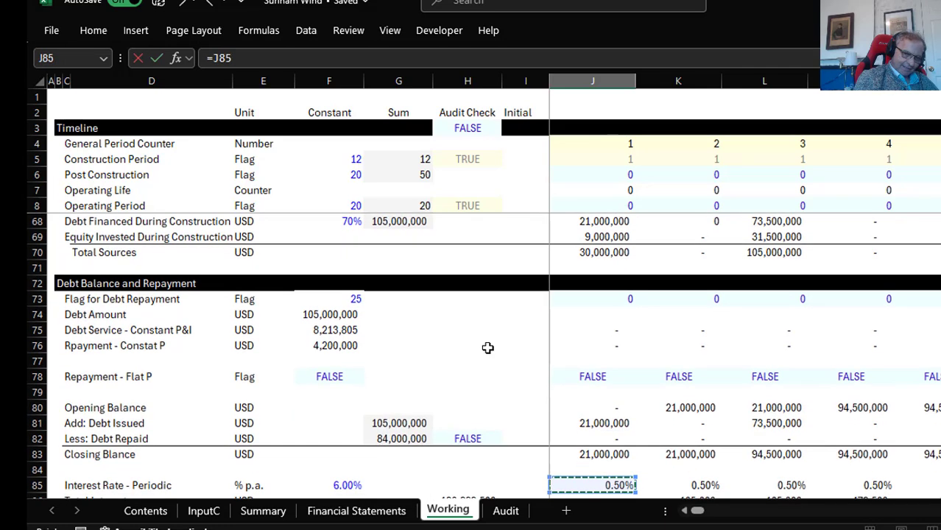
{"action": "key", "text": "Up"}
{"action": "key", "text": "Up"}
{"action": "key", "text": "Up"}
{"action": "key", "text": "Up"}
{"action": "key", "text": "Up"}
{"action": "key", "text": "Up"}
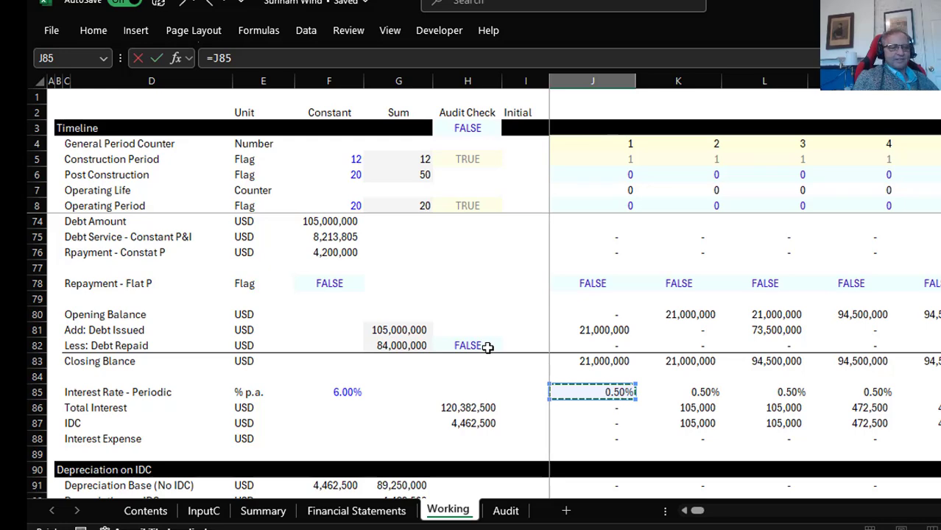
{"action": "key", "text": "Down"}
{"action": "key", "text": "Down"}
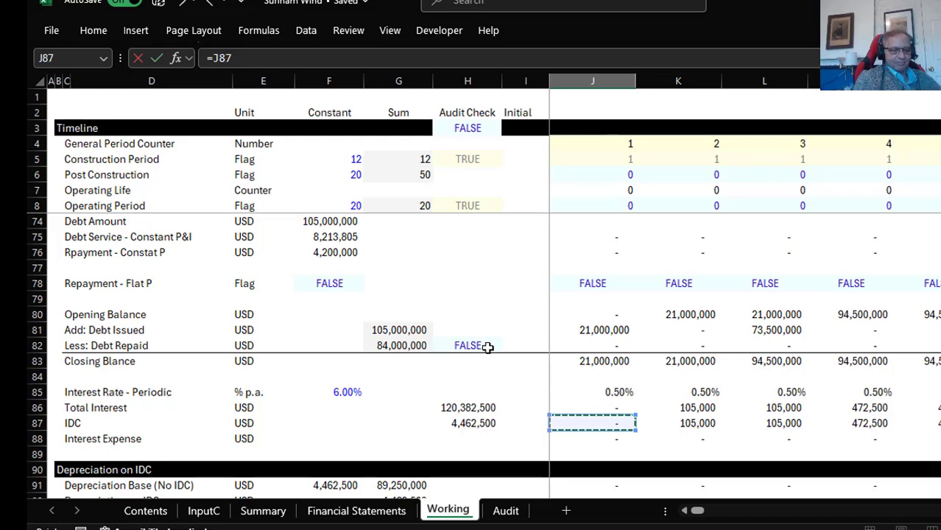
{"action": "key", "text": "Return"}
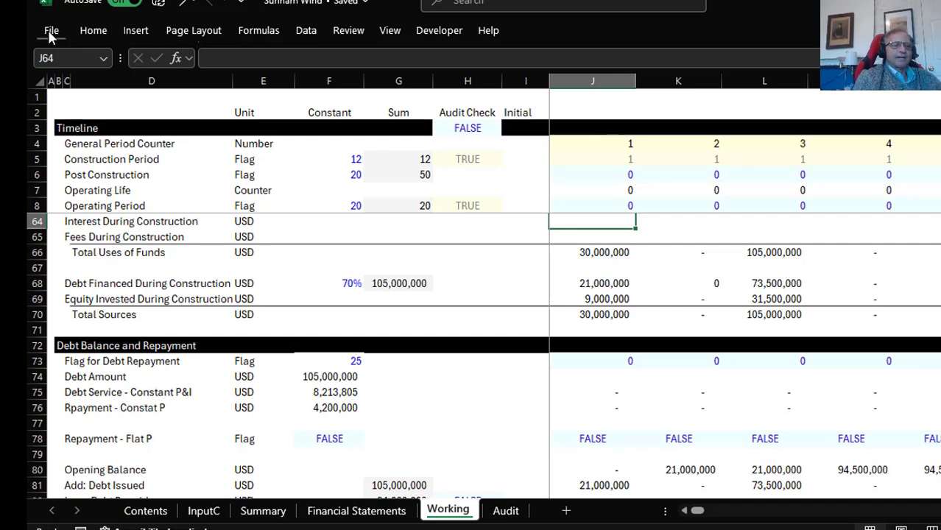
Turn off iterative calculation in the workbook's formula calculation options
{"action": "left_click", "coordinate": [50, 31]}
{"action": "left_click", "coordinate": [81, 516]}
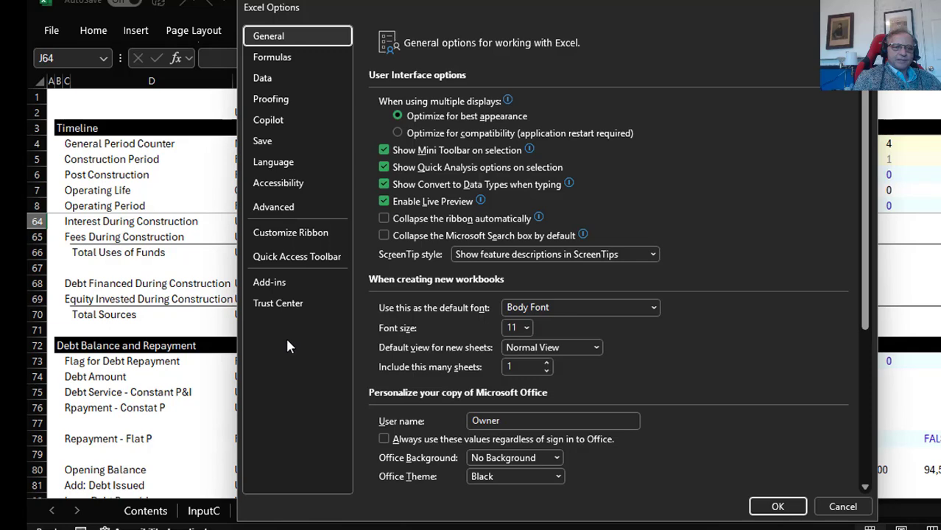
{"action": "left_click", "coordinate": [277, 59]}
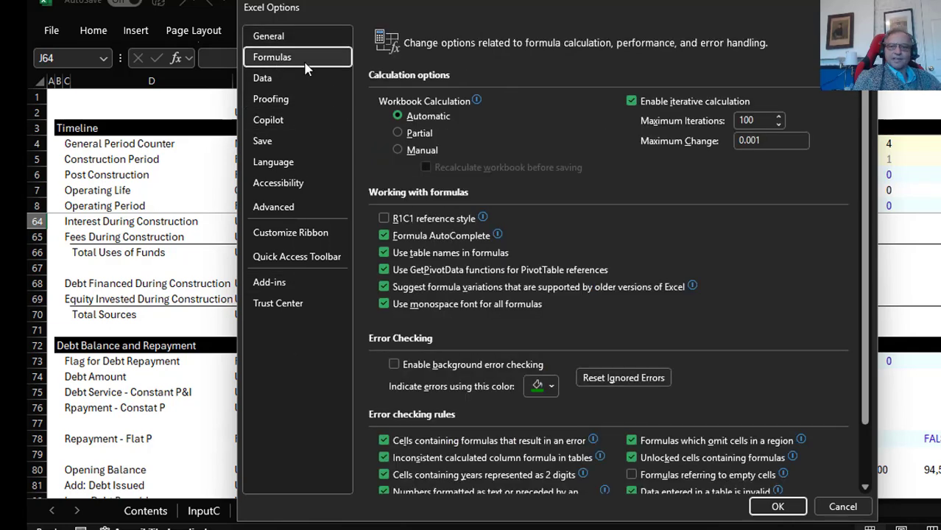
{"action": "left_click", "coordinate": [631, 103]}
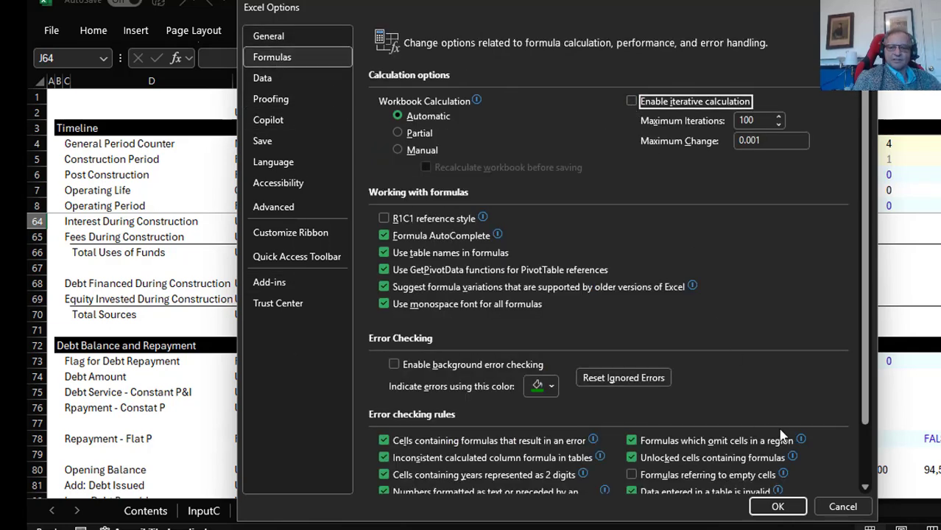
{"action": "left_click", "coordinate": [777, 507]}
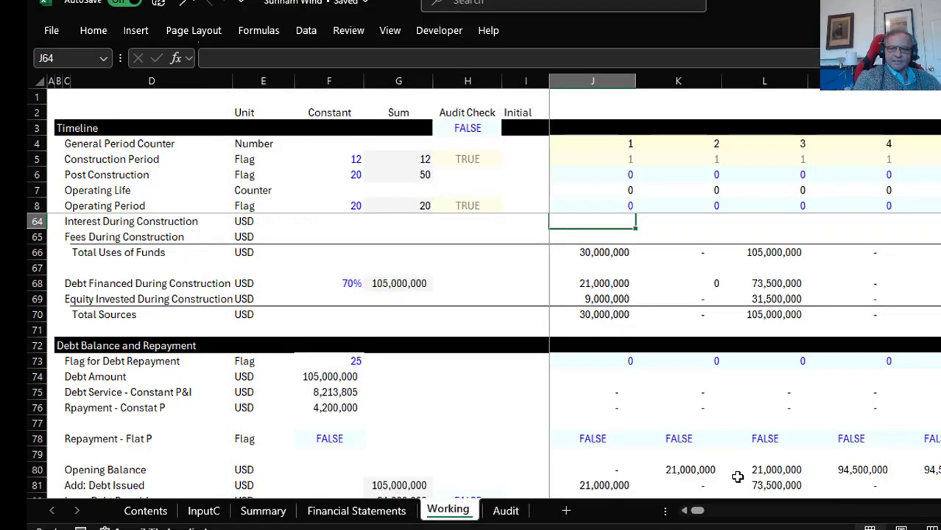
{"action": "left_click", "coordinate": [641, 320]}
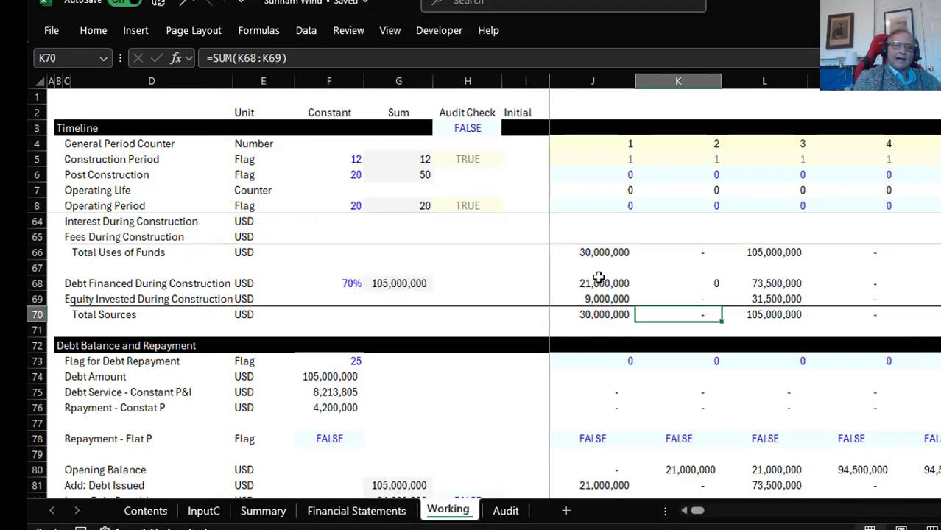
{"action": "left_click", "coordinate": [259, 30]}
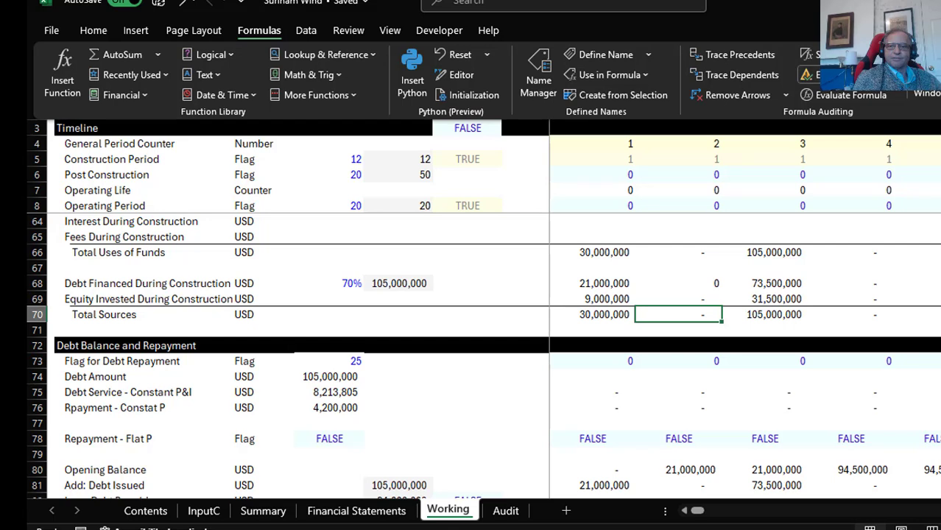
{"action": "left_click", "coordinate": [893, 75]}
{"action": "left_click", "coordinate": [526, 340]}
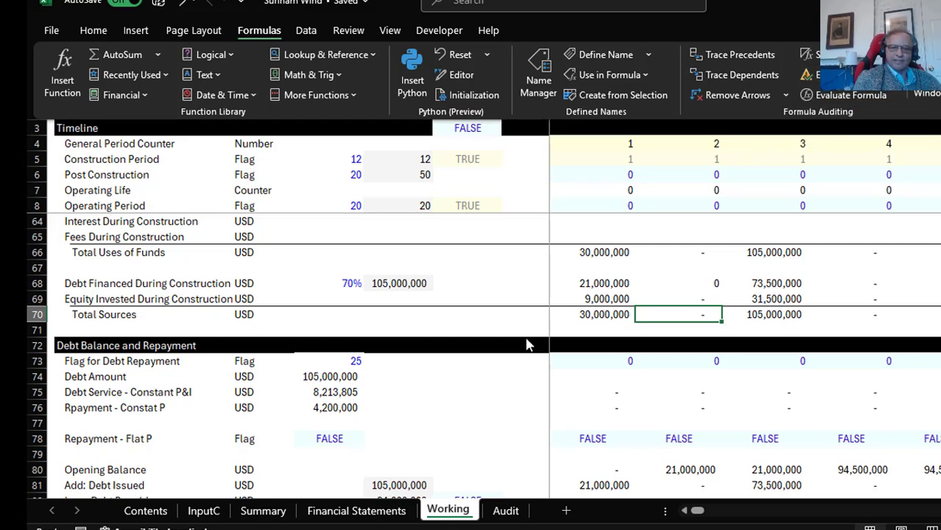
{"action": "key", "text": "Escape"}
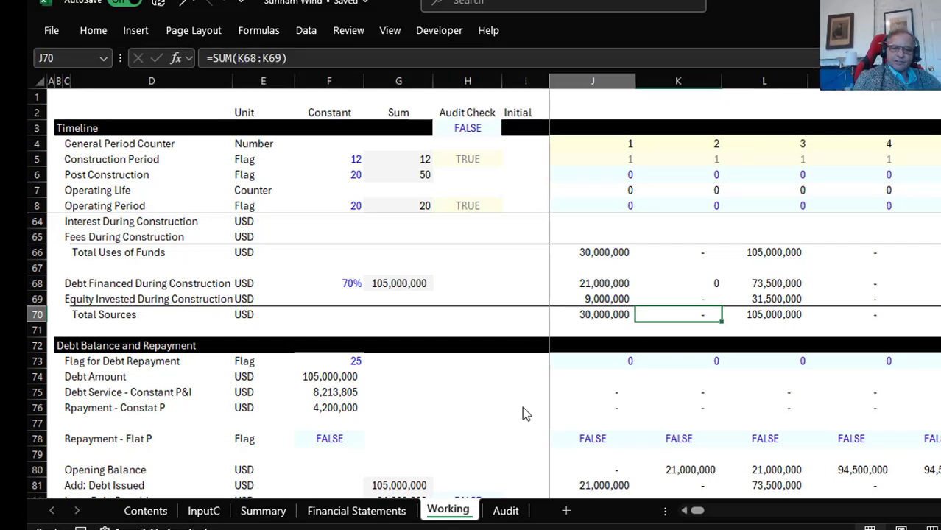
Link the period 1 Fees During Construction cell J65 to the period 1 IDC in J87
{"action": "key", "text": "Left"}
{"action": "key", "text": "Left"}
{"action": "key", "text": "Right"}
{"action": "key", "text": "Down"}
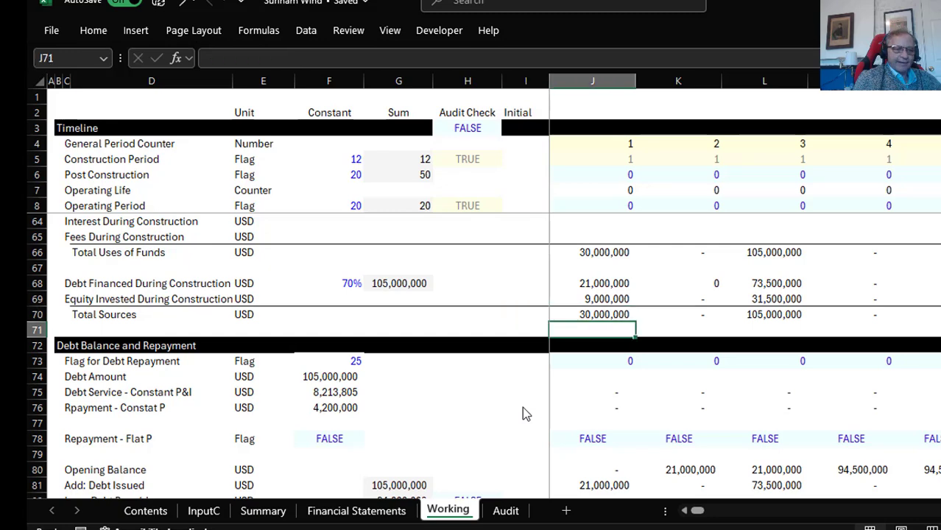
{"action": "key", "text": "Up"}
{"action": "key", "text": "Up"}
{"action": "key", "text": "Up"}
{"action": "key", "text": "Up"}
{"action": "key", "text": "Up"}
{"action": "key", "text": "Up"}
{"action": "key", "text": "Up"}
{"action": "key", "text": "Up"}
{"action": "key", "text": "Down"}
{"action": "key", "text": "Down"}
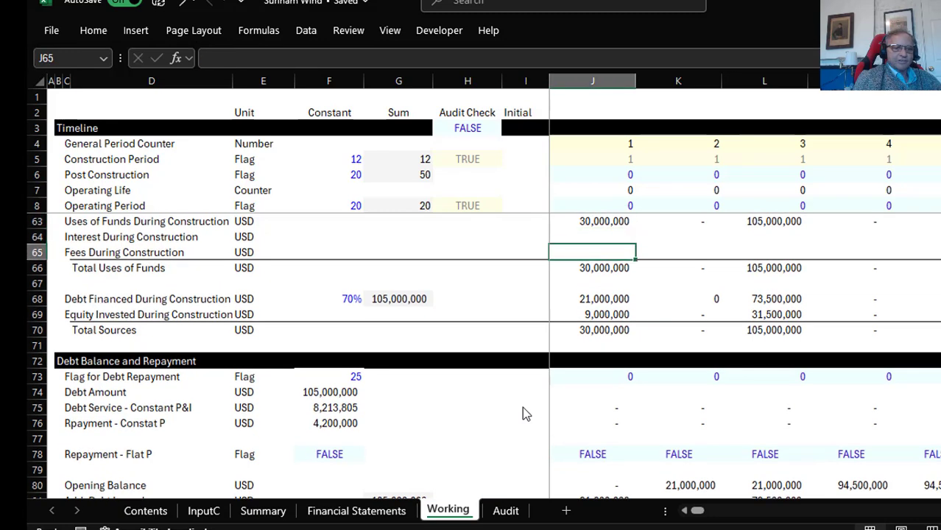
{"action": "type", "text": "="}
{"action": "key", "text": "Down"}
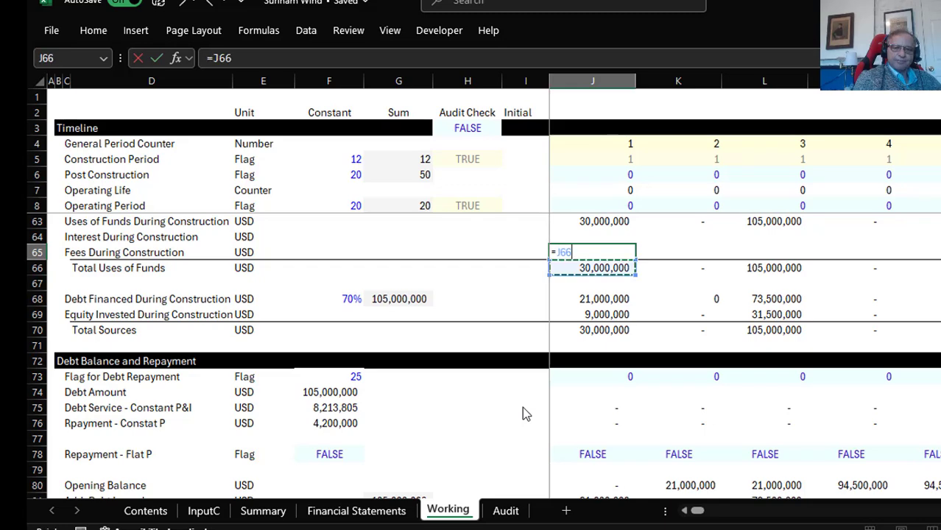
{"action": "key", "text": "Page_Down"}
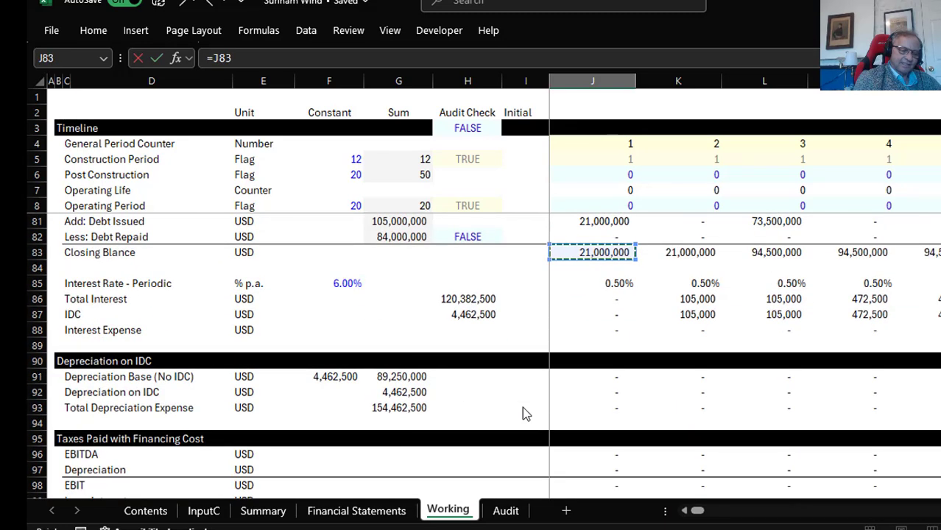
{"action": "key", "text": "Down"}
{"action": "key", "text": "Down"}
{"action": "key", "text": "Down"}
{"action": "key", "text": "Down"}
{"action": "key", "text": "Down"}
{"action": "key", "text": "Down"}
{"action": "key", "text": "Down"}
{"action": "key", "text": "Down"}
{"action": "key", "text": "Down"}
{"action": "key", "text": "Down"}
{"action": "key", "text": "Down"}
{"action": "key", "text": "Down"}
{"action": "key", "text": "Down"}
{"action": "key", "text": "Down"}
{"action": "key", "text": "Down"}
{"action": "key", "text": "Down"}
{"action": "key", "text": "Down"}
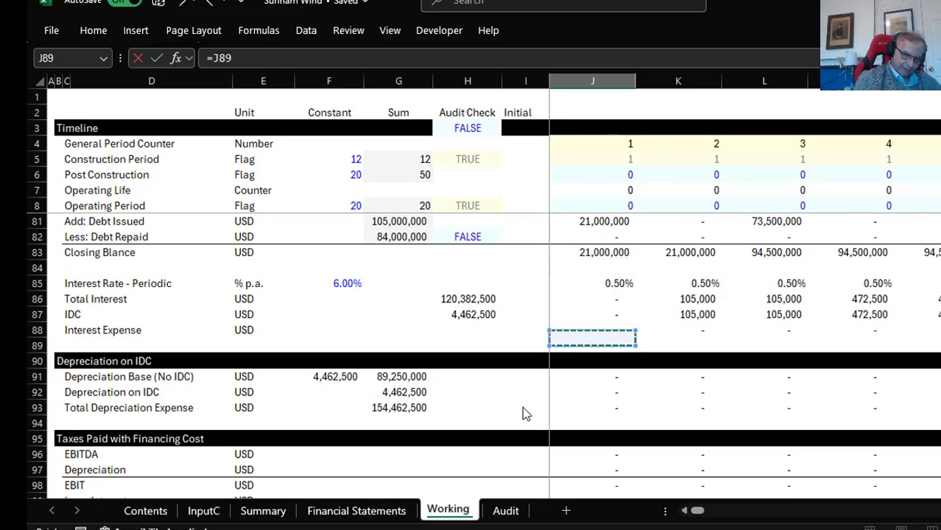
{"action": "key", "text": "Down"}
{"action": "key", "text": "Down"}
{"action": "key", "text": "Down"}
{"action": "key", "text": "Down"}
{"action": "key", "text": "Down"}
{"action": "key", "text": "Down"}
{"action": "key", "text": "Down"}
{"action": "key", "text": "Down"}
{"action": "key", "text": "Down"}
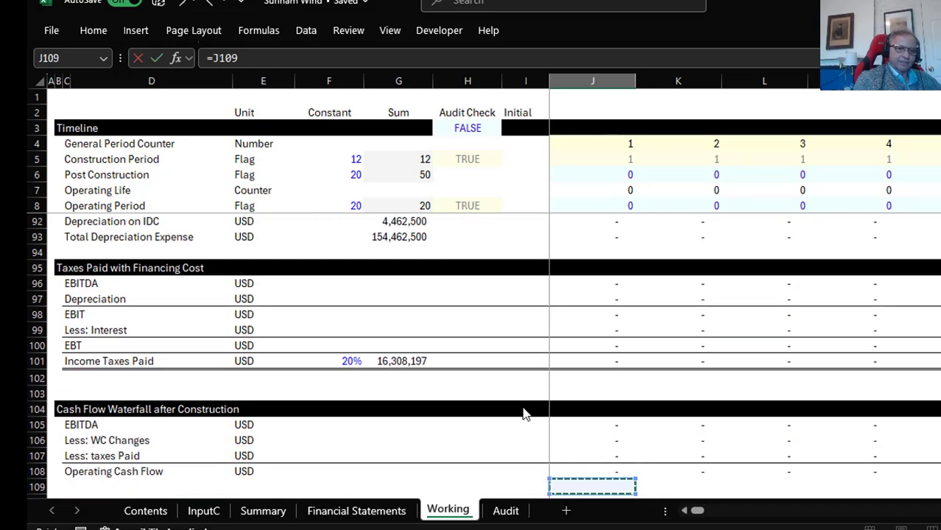
{"action": "key", "text": "Up"}
{"action": "key", "text": "Up"}
{"action": "key", "text": "Up"}
{"action": "key", "text": "Up"}
{"action": "key", "text": "Up"}
{"action": "key", "text": "Up"}
{"action": "key", "text": "Up"}
{"action": "key", "text": "Up"}
{"action": "key", "text": "Up"}
{"action": "key", "text": "Up"}
{"action": "key", "text": "Up"}
{"action": "key", "text": "Up"}
{"action": "key", "text": "Up"}
{"action": "key", "text": "Up"}
{"action": "key", "text": "Up"}
{"action": "key", "text": "Up"}
{"action": "key", "text": "Up"}
{"action": "key", "text": "Up"}
{"action": "key", "text": "Up"}
{"action": "key", "text": "Up"}
{"action": "key", "text": "Up"}
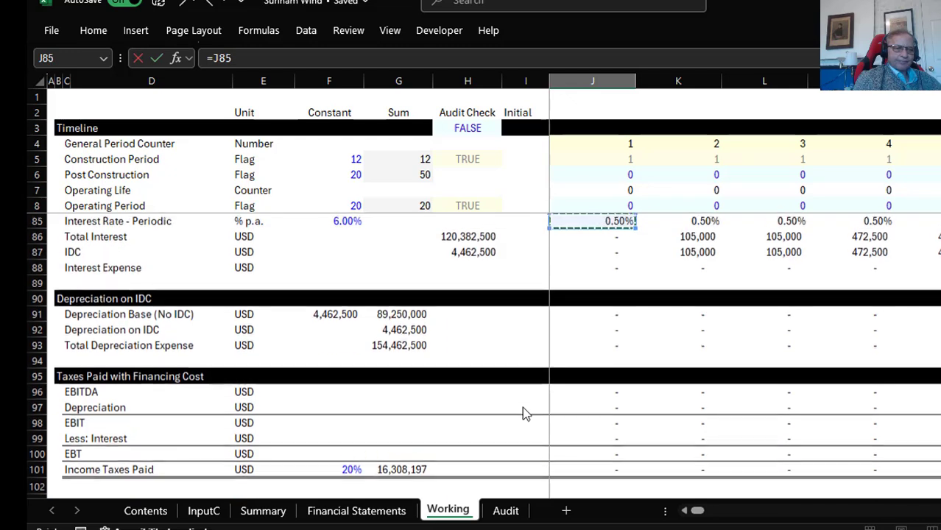
{"action": "key", "text": "Down"}
{"action": "key", "text": "Down"}
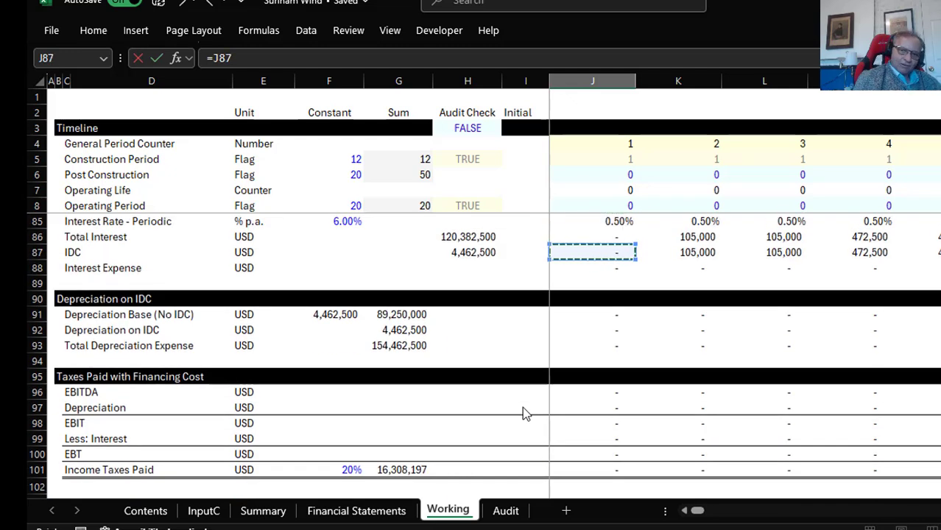
{"action": "key", "text": "Return"}
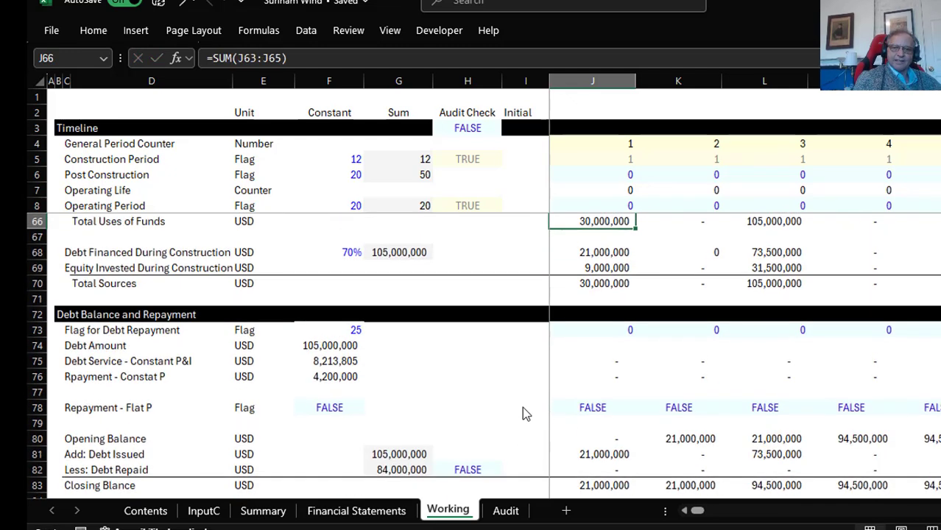
Copy the period 1 Fees During Construction formula across the remaining periods of row 65
{"action": "key", "text": "Down"}
{"action": "key", "text": "Down"}
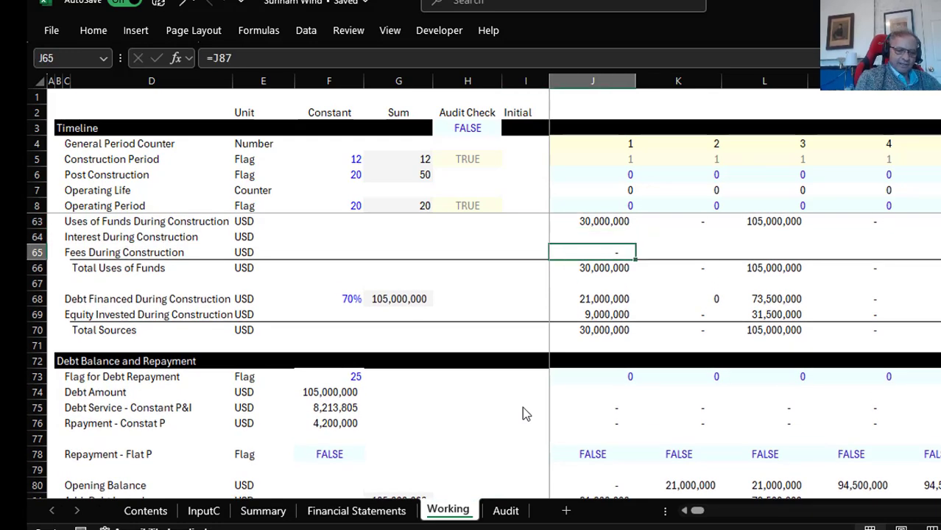
{"action": "key", "text": "alt+m"}
{"action": "key", "text": "p"}
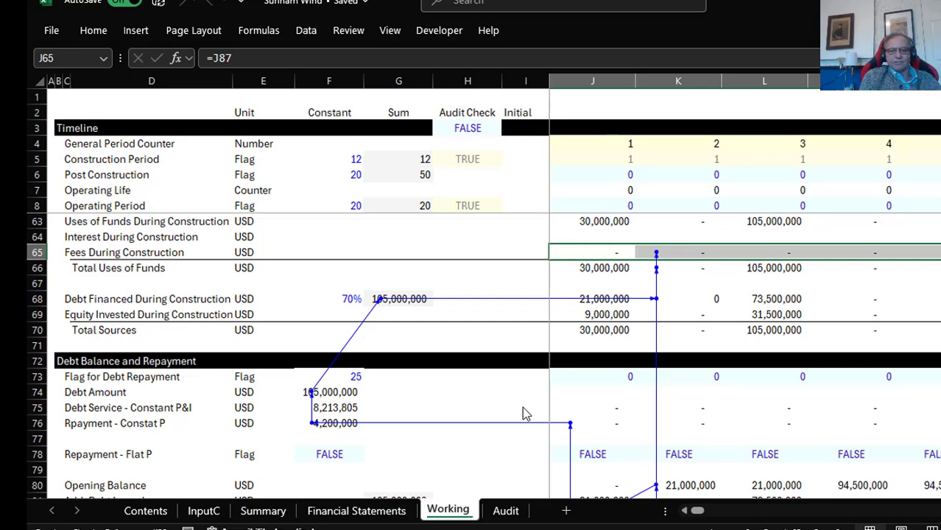
{"action": "key", "text": "Down"}
{"action": "key", "text": "Up"}
{"action": "key", "text": "Up"}
{"action": "key", "text": "Down"}
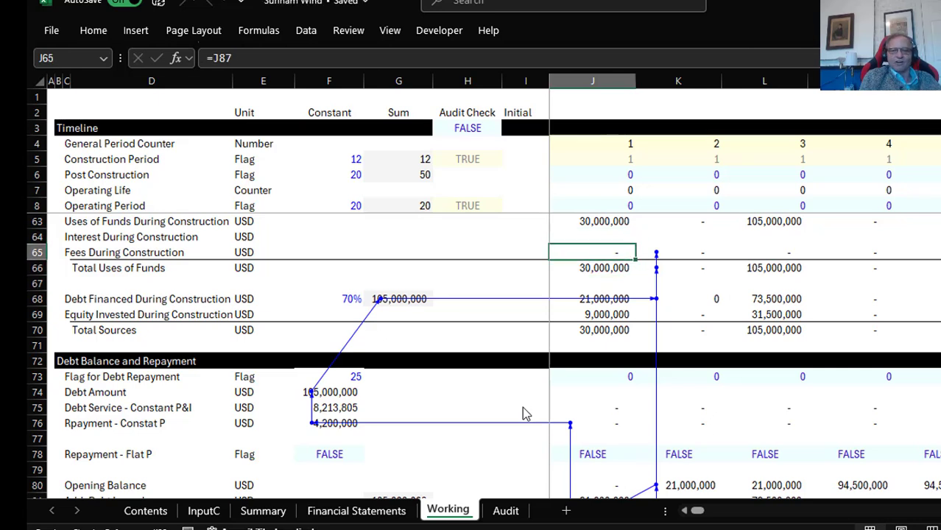
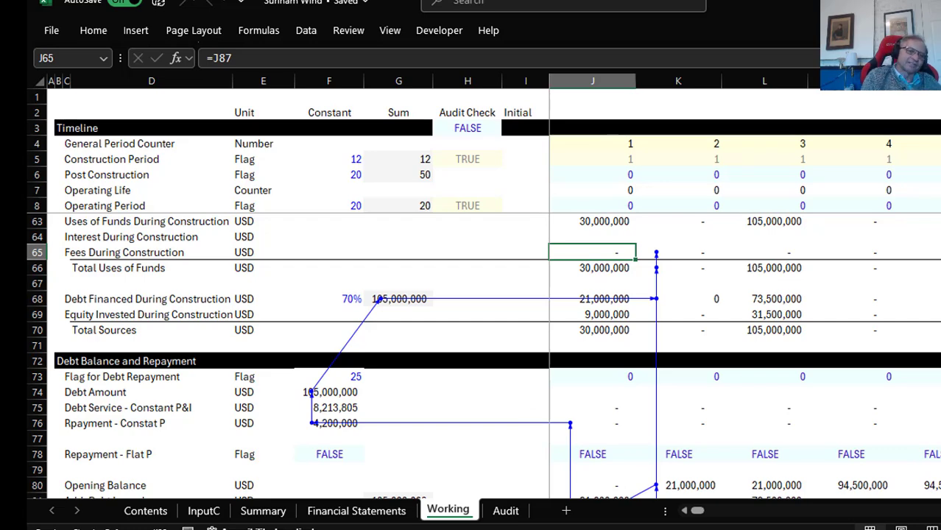
Enable iterative calculation in the workbook's formula calculation options
{"action": "left_click", "coordinate": [52, 32]}
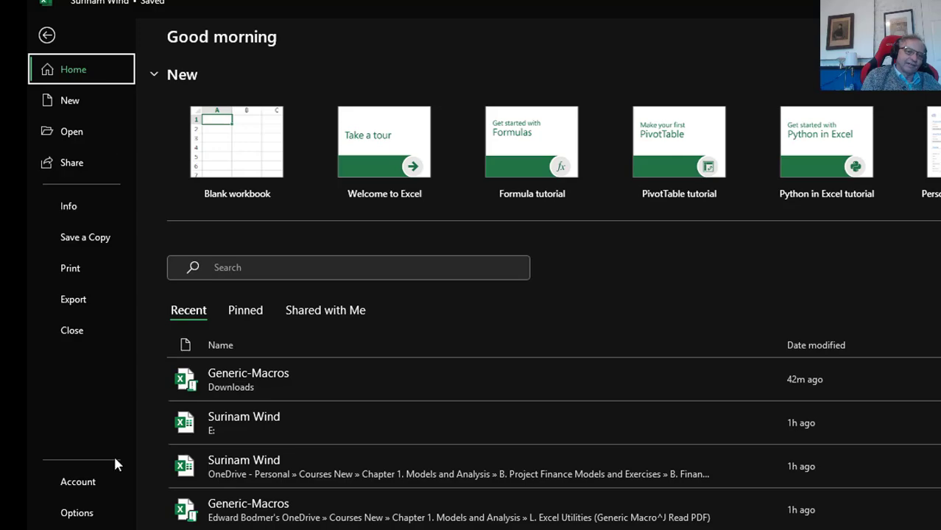
{"action": "left_click", "coordinate": [80, 513]}
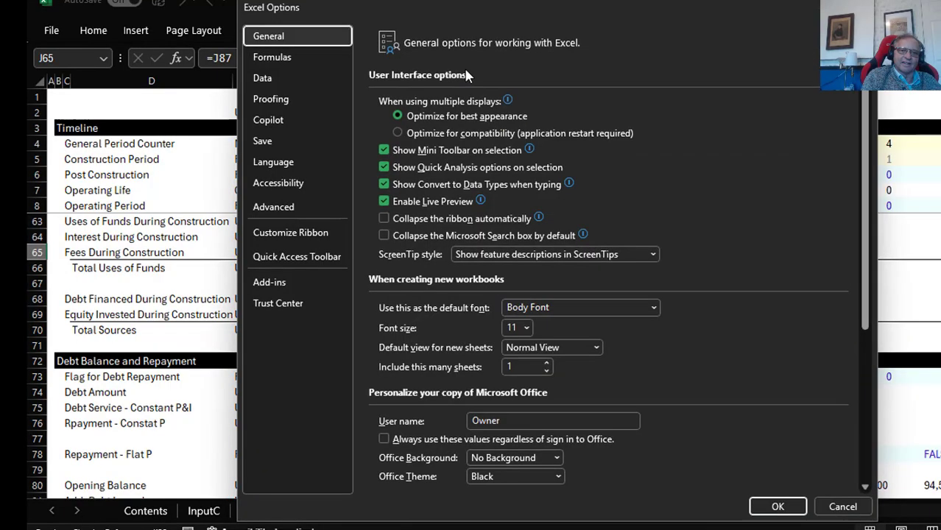
{"action": "left_click", "coordinate": [268, 58]}
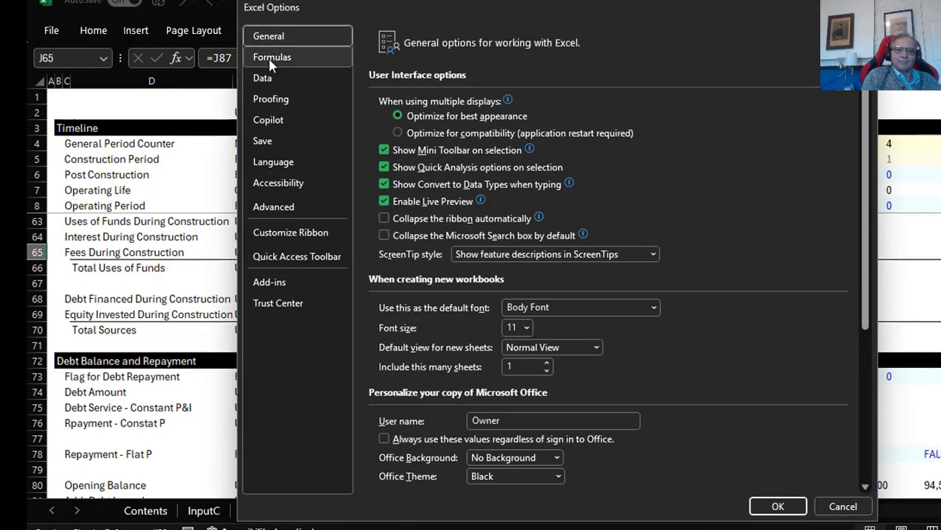
{"action": "left_click", "coordinate": [634, 104]}
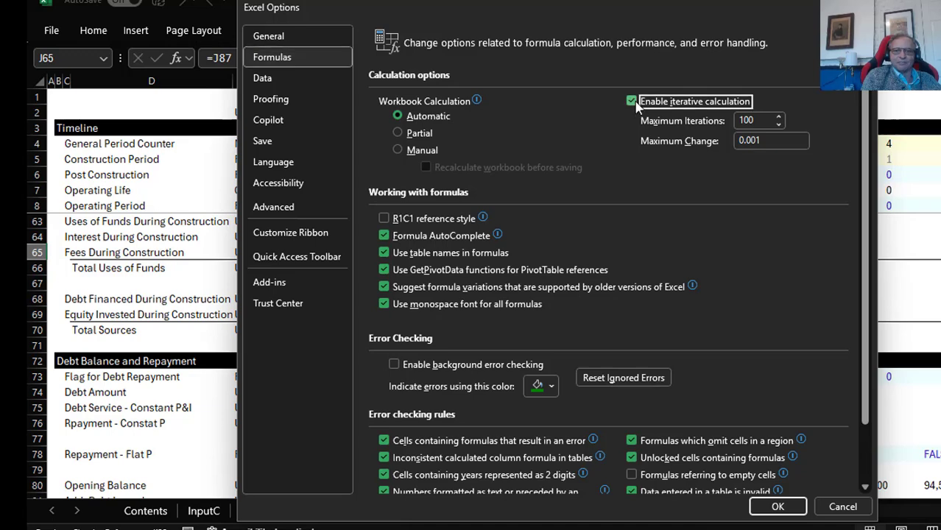
{"action": "left_click", "coordinate": [778, 508]}
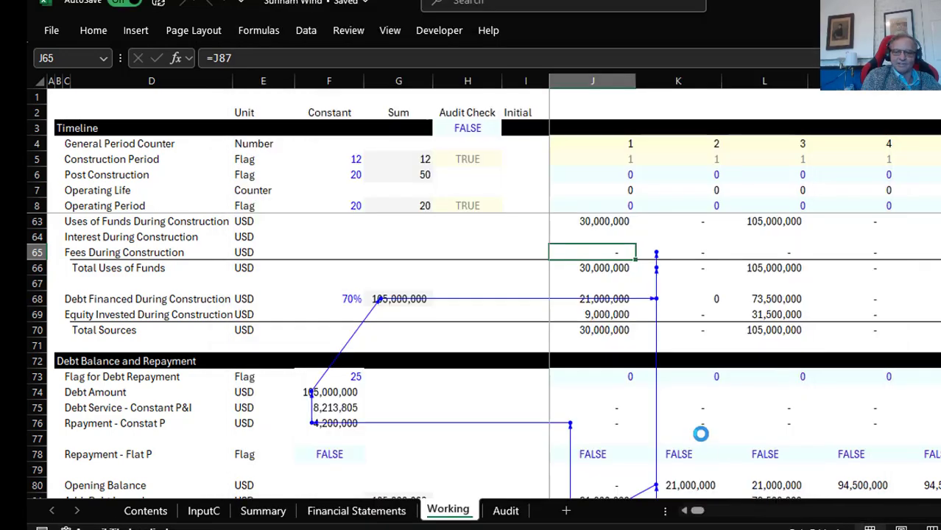
Look over the recalculated construction uses and sources of funds and the debt amount rows
{"action": "left_click", "coordinate": [763, 391]}
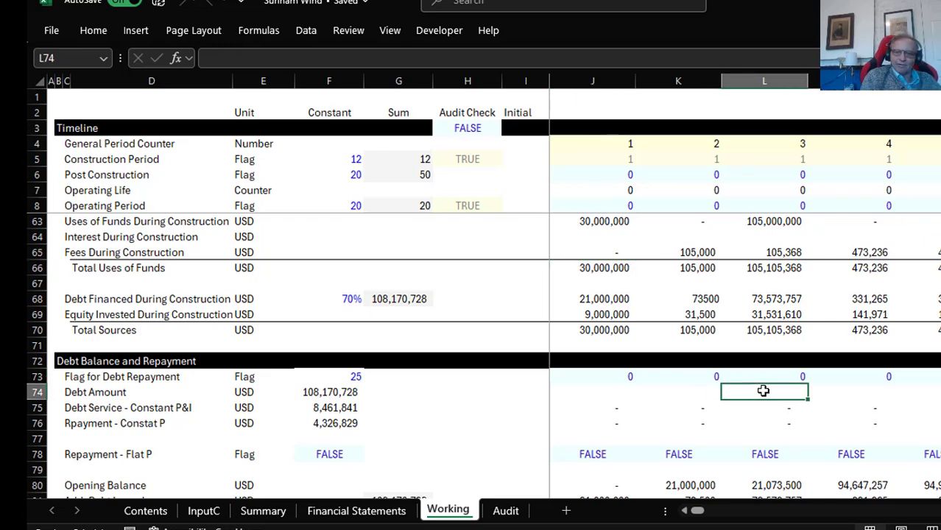
{"action": "key", "text": "Left"}
{"action": "key", "text": "Left"}
{"action": "key", "text": "Left"}
{"action": "key", "text": "Down"}
{"action": "key", "text": "Down"}
{"action": "key", "text": "Down"}
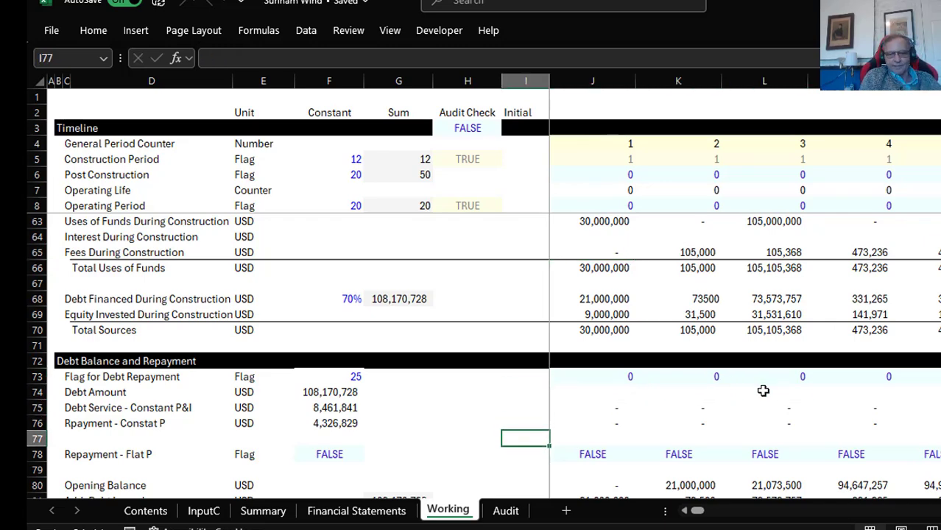
Look over the depreciation, taxes paid, post-construction cash flow waterfall and equity cash flow sections of the Working sheet
{"action": "key", "text": "Down"}
{"action": "key", "text": "Down"}
{"action": "key", "text": "Down"}
{"action": "key", "text": "Down"}
{"action": "key", "text": "Down"}
{"action": "key", "text": "Down"}
{"action": "key", "text": "Down"}
{"action": "key", "text": "Down"}
{"action": "key", "text": "Down"}
{"action": "key", "text": "Down"}
{"action": "key", "text": "Down"}
{"action": "key", "text": "Down"}
{"action": "key", "text": "Down"}
{"action": "key", "text": "Down"}
{"action": "key", "text": "Down"}
{"action": "key", "text": "Down"}
{"action": "key", "text": "Down"}
{"action": "key", "text": "Down"}
{"action": "key", "text": "Down"}
{"action": "key", "text": "Down"}
{"action": "key", "text": "Right"}
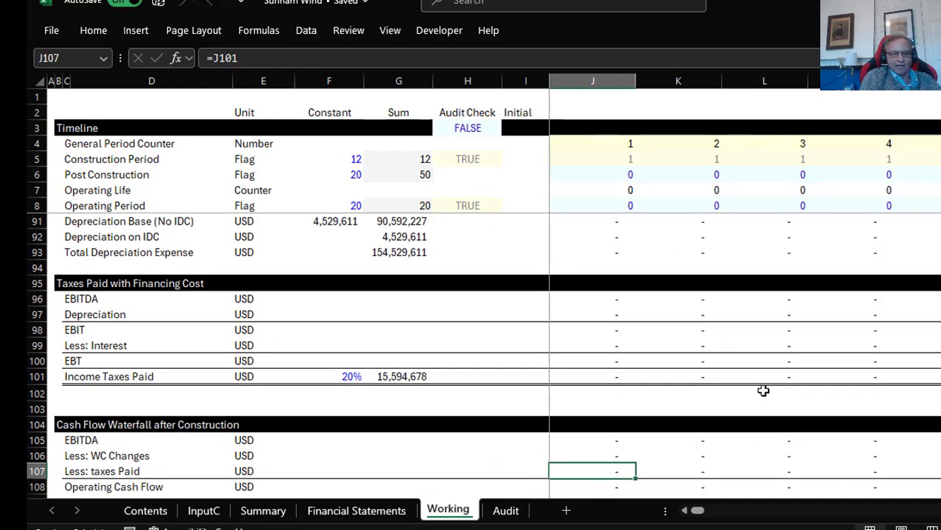
{"action": "key", "text": "Down"}
{"action": "key", "text": "Down"}
{"action": "key", "text": "Down"}
{"action": "key", "text": "Down"}
{"action": "key", "text": "Down"}
{"action": "key", "text": "Down"}
{"action": "key", "text": "Down"}
{"action": "key", "text": "Down"}
{"action": "key", "text": "Down"}
{"action": "key", "text": "Down"}
{"action": "key", "text": "Down"}
{"action": "key", "text": "Down"}
{"action": "key", "text": "Down"}
{"action": "key", "text": "Down"}
{"action": "key", "text": "Down"}
{"action": "key", "text": "Down"}
{"action": "key", "text": "Down"}
{"action": "key", "text": "Down"}
{"action": "key", "text": "Down"}
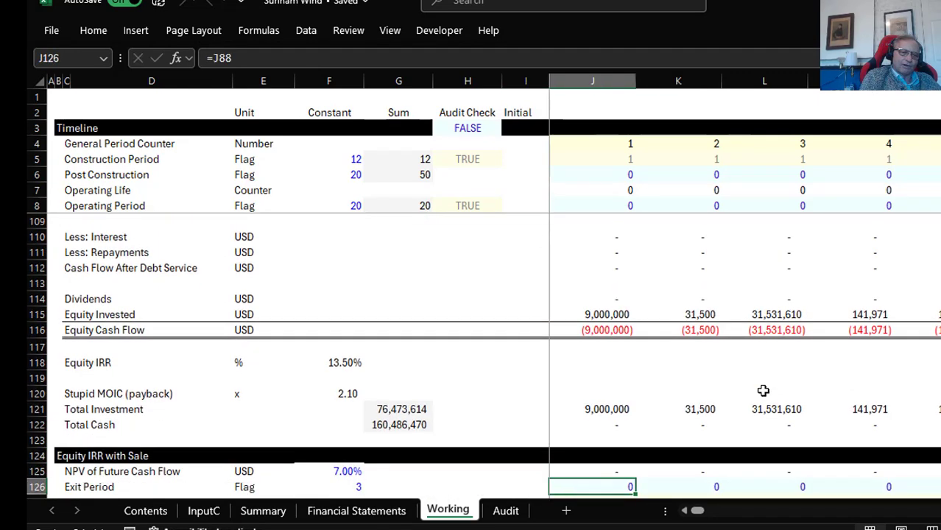
Examine the Equity IRR with Sale section and the XIRR formula for Equity IRR over Holding Period in F130
{"action": "key", "text": "Down"}
{"action": "key", "text": "Down"}
{"action": "key", "text": "Down"}
{"action": "key", "text": "Down"}
{"action": "key", "text": "Down"}
{"action": "key", "text": "Down"}
{"action": "key", "text": "Down"}
{"action": "key", "text": "Down"}
{"action": "key", "text": "Up"}
{"action": "key", "text": "Up"}
{"action": "key", "text": "Up"}
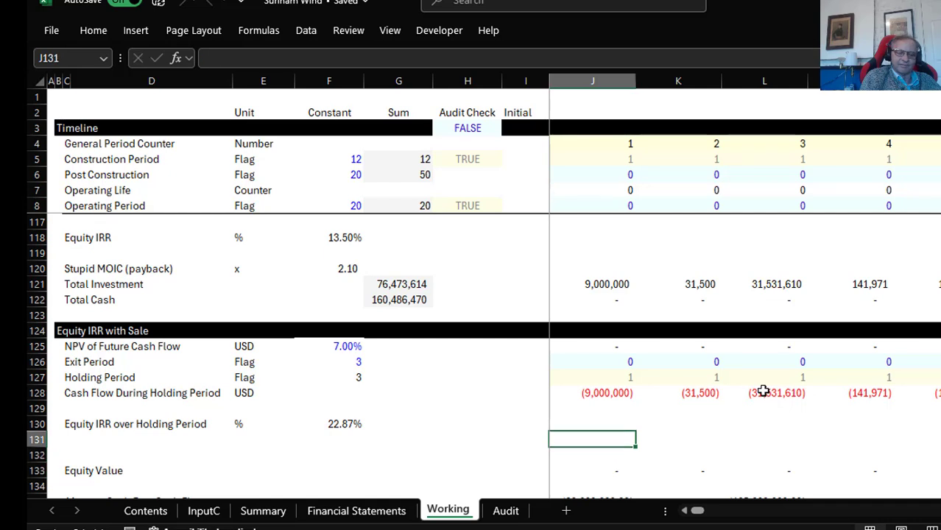
{"action": "key", "text": "Left"}
{"action": "key", "text": "Left"}
{"action": "key", "text": "Left"}
{"action": "key", "text": "Left"}
{"action": "key", "text": "Up"}
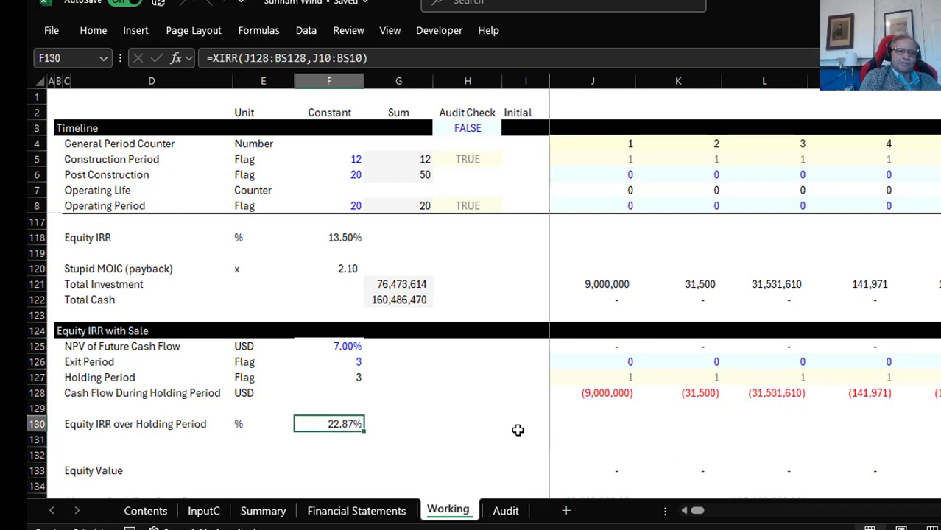
{"action": "key", "text": "Up"}
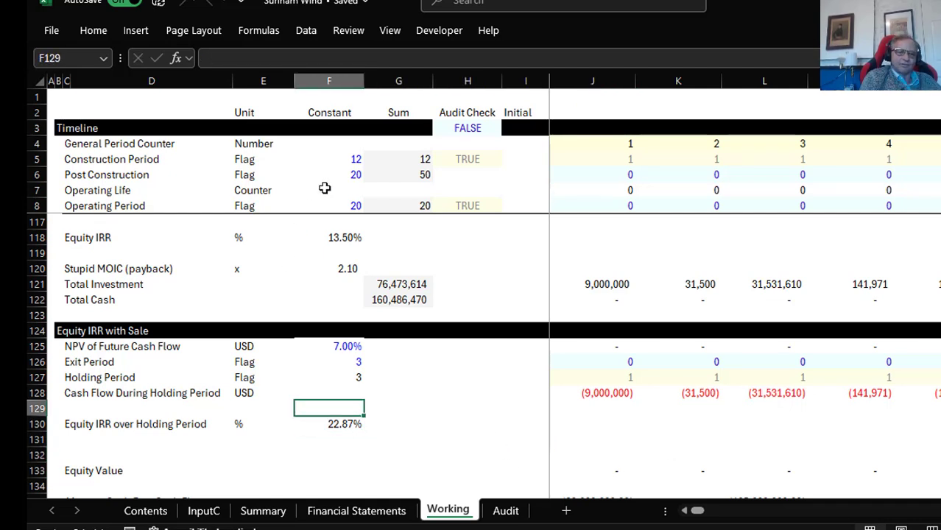
Link cell F1 at the top of the Working sheet to the applied scenario's name in InputC F4
{"action": "key", "text": "Up"}
{"action": "key", "text": "Up"}
{"action": "key", "text": "Up"}
{"action": "key", "text": "Up"}
{"action": "key", "text": "Page_Up"}
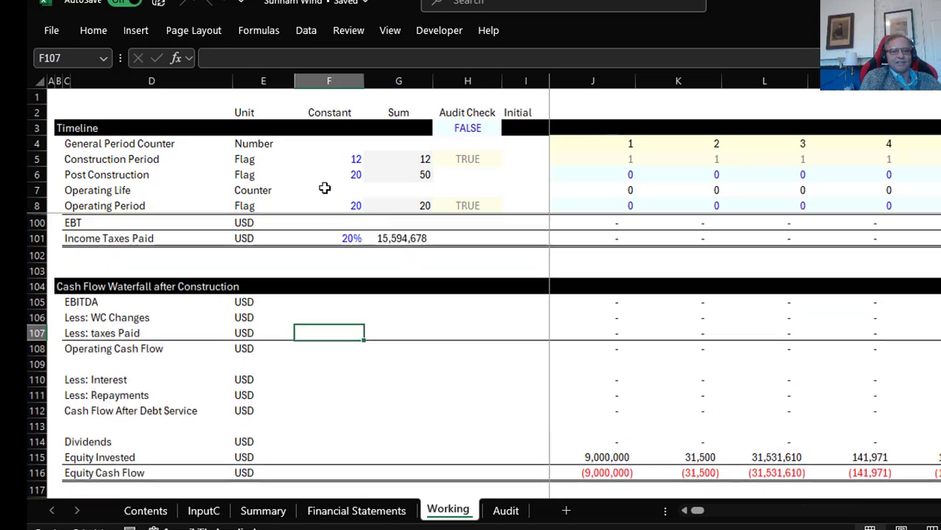
{"action": "key", "text": "Page_Up"}
{"action": "key", "text": "Page_Up"}
{"action": "key", "text": "Page_Up"}
{"action": "key", "text": "Page_Up"}
{"action": "key", "text": "Page_Up"}
{"action": "key", "text": "Up"}
{"action": "left_click", "coordinate": [325, 188]}
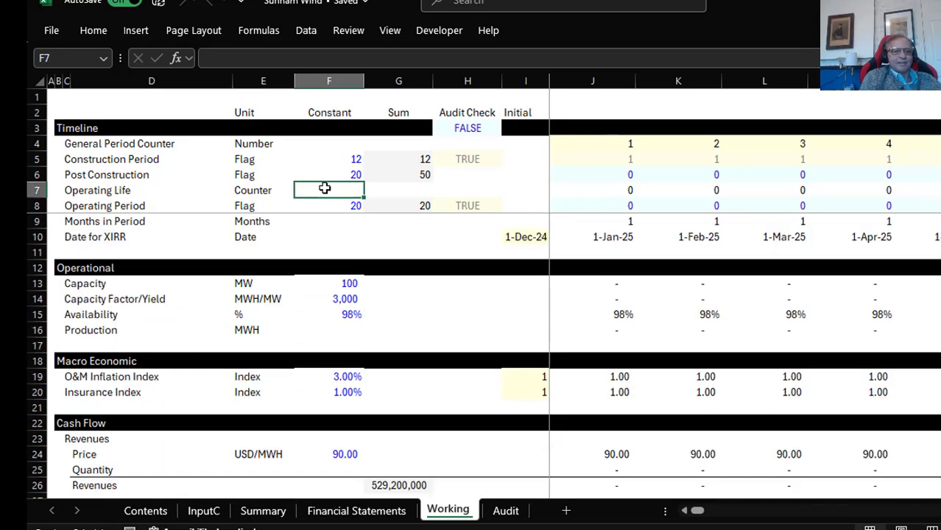
{"action": "key", "text": "Up"}
{"action": "key", "text": "Up"}
{"action": "key", "text": "Up"}
{"action": "key", "text": "Up"}
{"action": "key", "text": "Up"}
{"action": "key", "text": "Up"}
{"action": "key", "text": "Left"}
{"action": "key", "text": "Left"}
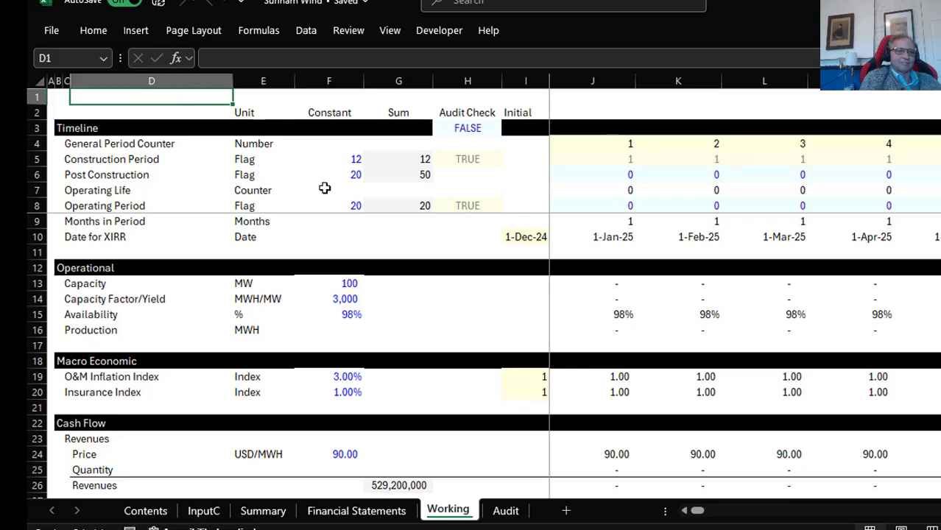
{"action": "key", "text": "Right"}
{"action": "key", "text": "Right"}
{"action": "type", "text": "="}
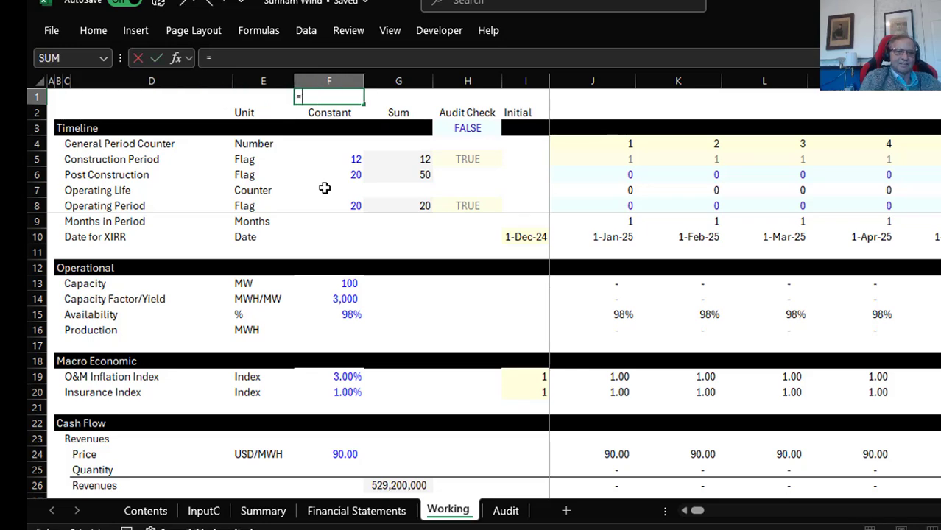
{"action": "left_click", "coordinate": [203, 511]}
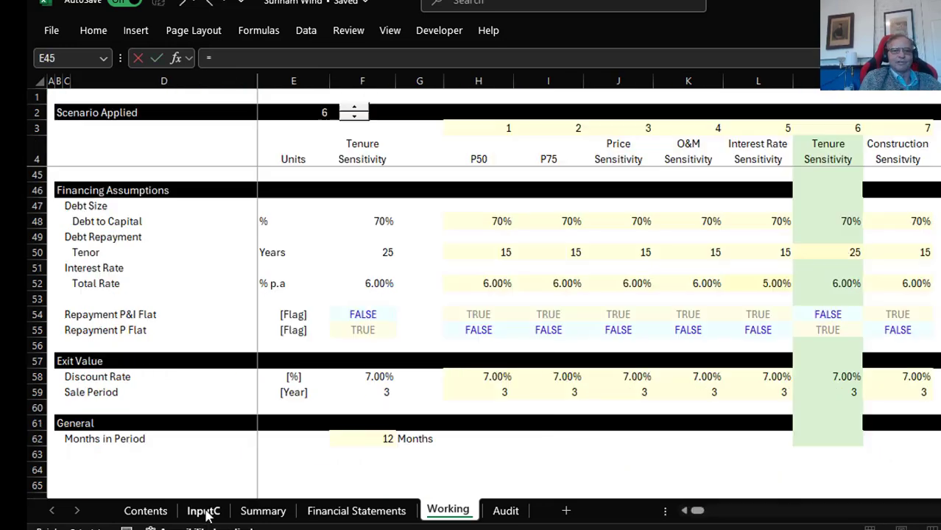
{"action": "left_click", "coordinate": [353, 148]}
{"action": "key", "text": "Return"}
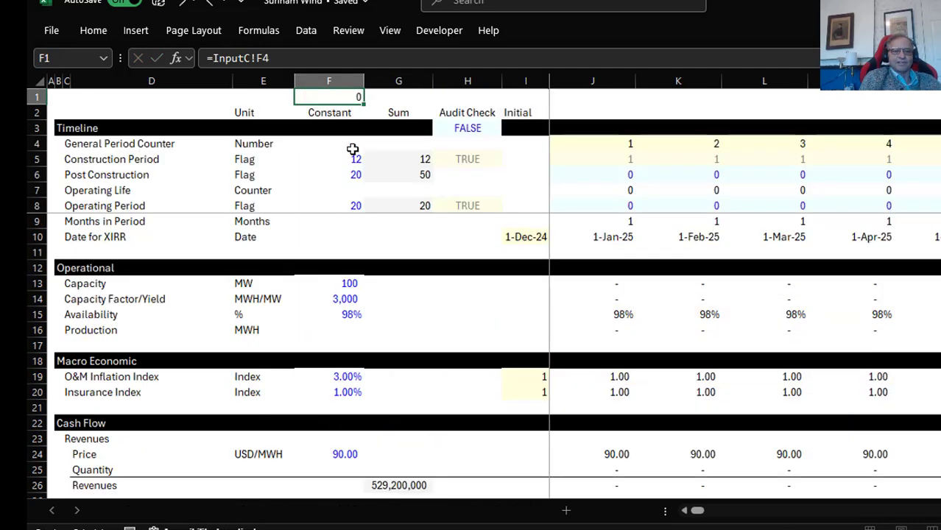
{"action": "key", "text": "Up"}
Link cell E1 on the Working sheet to the Scenario Applied number in InputC E2
{"action": "key", "text": "Right"}
{"action": "key", "text": "Left"}
{"action": "key", "text": "Left"}
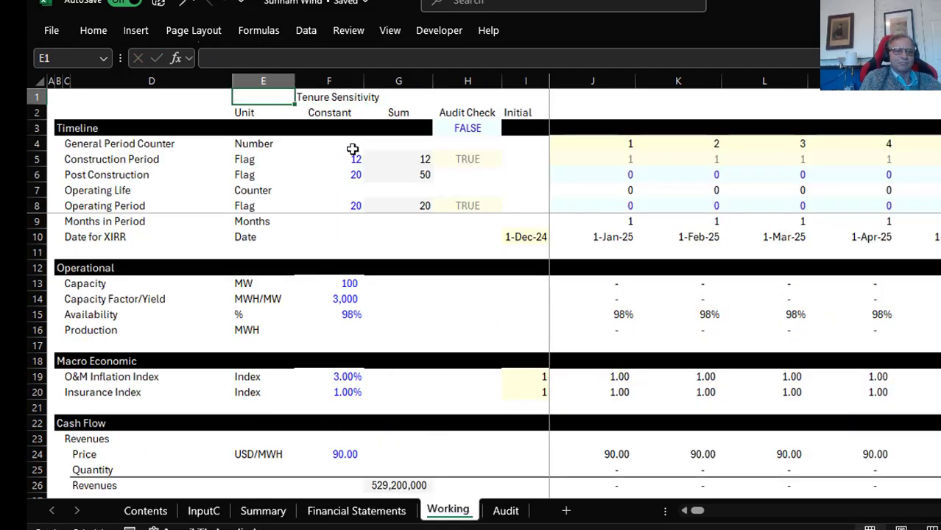
{"action": "type", "text": "="}
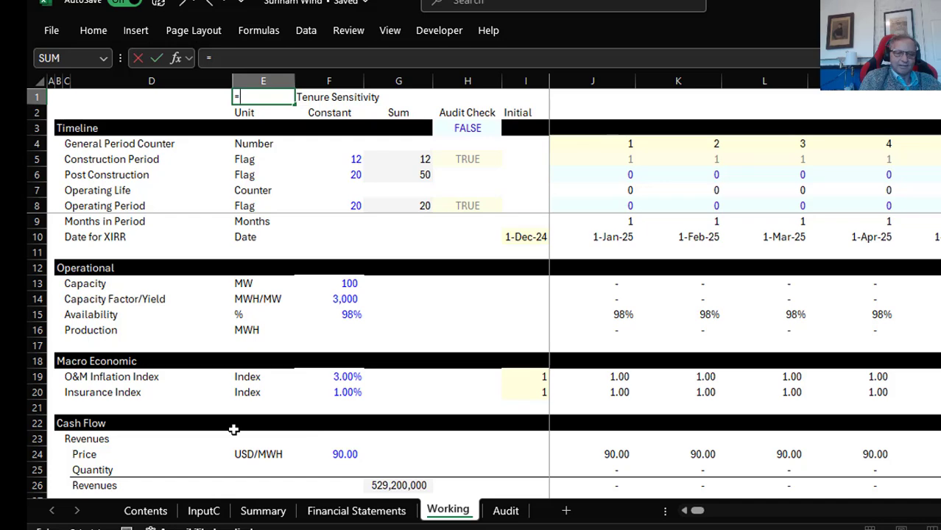
{"action": "left_click", "coordinate": [204, 513]}
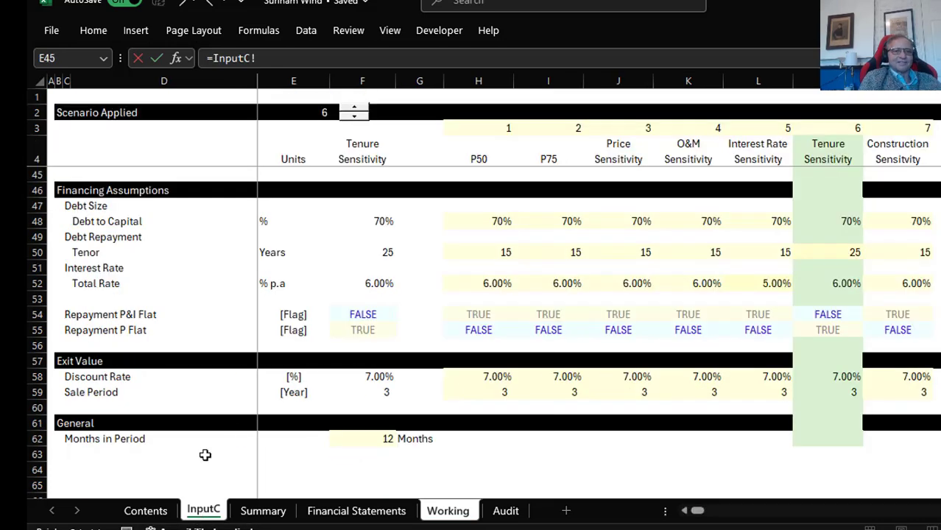
{"action": "left_click", "coordinate": [292, 101]}
{"action": "key", "text": "Right"}
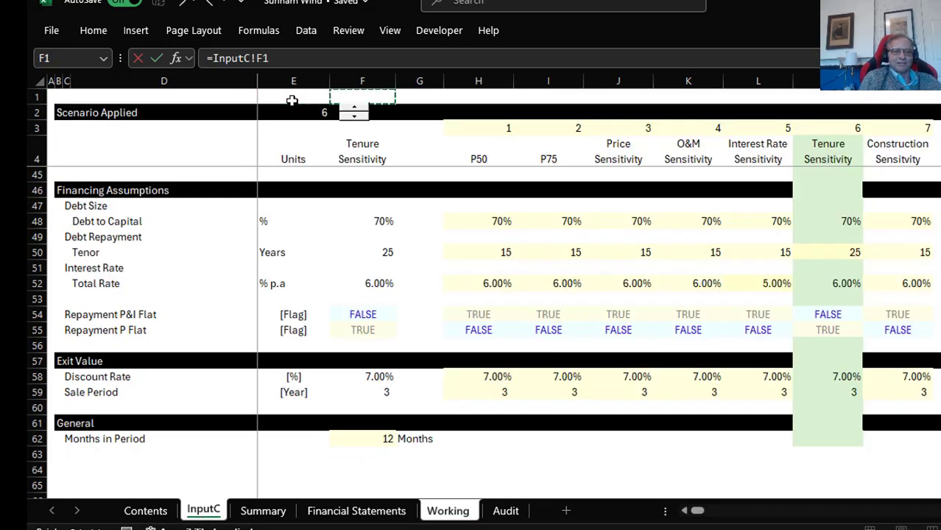
{"action": "key", "text": "Down"}
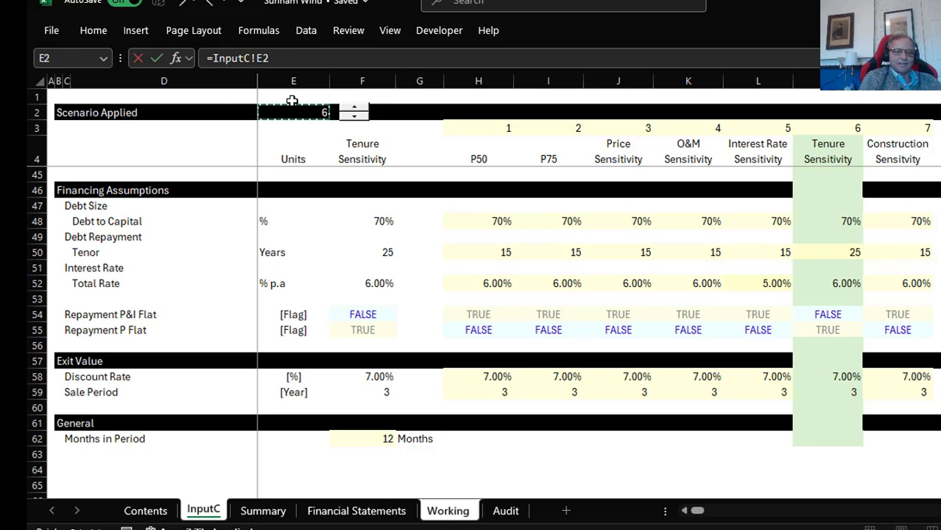
{"action": "key", "text": "Return"}
{"action": "key", "text": "Up"}
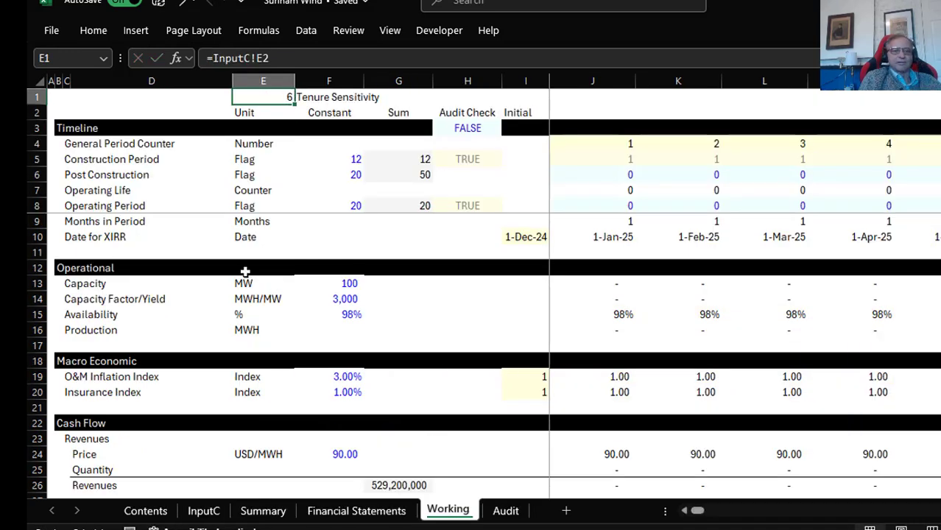
Set Scenario Applied on the InputC sheet to 1, the P50 case
{"action": "key", "text": "ctrl+Page_Up"}
{"action": "key", "text": "ctrl+Page_Up"}
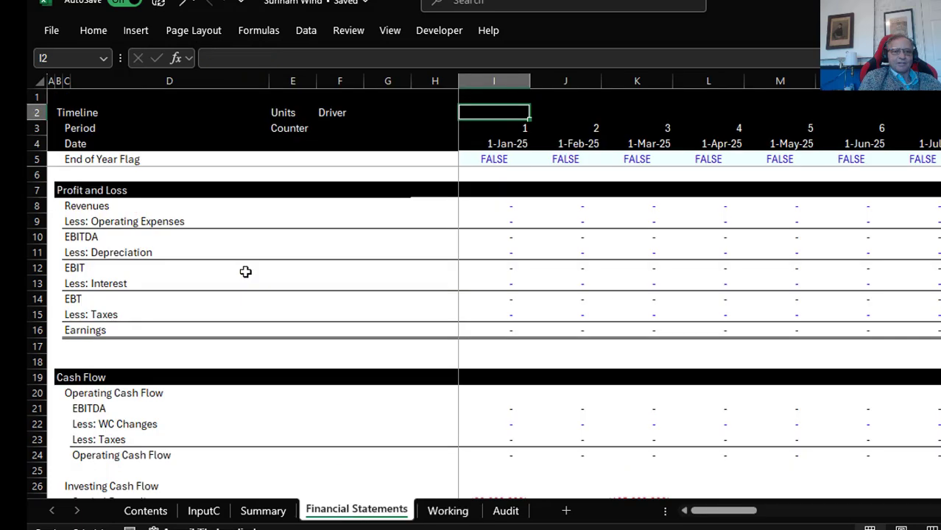
{"action": "key", "text": "ctrl+Page_Up"}
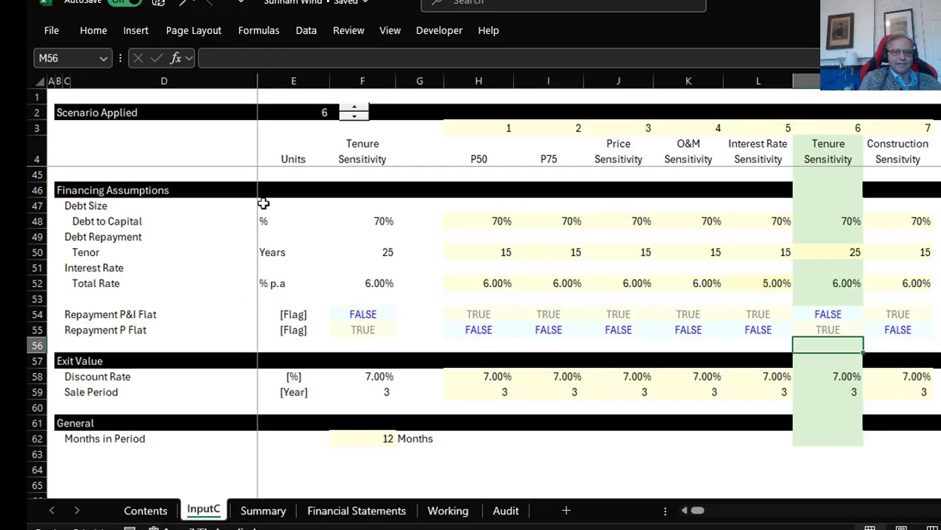
{"action": "left_click", "coordinate": [294, 107]}
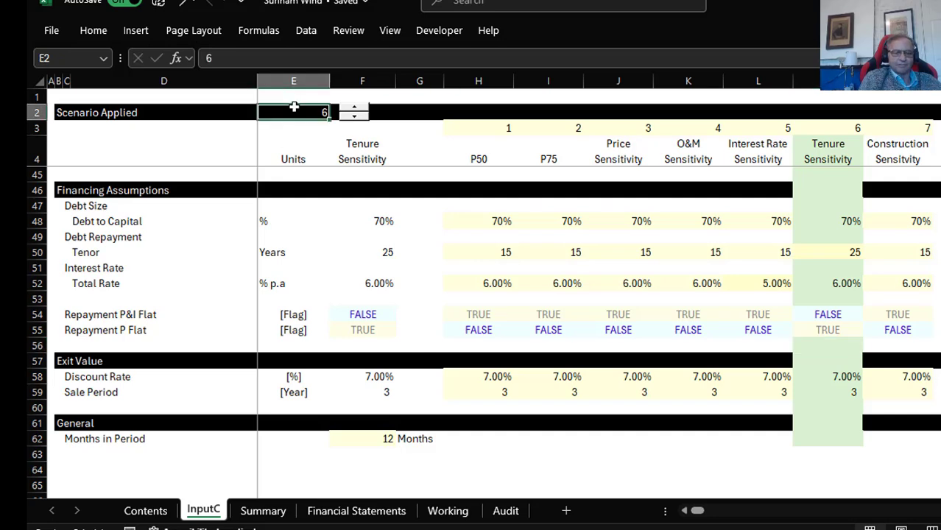
{"action": "type", "text": "1"}
{"action": "key", "text": "Return"}
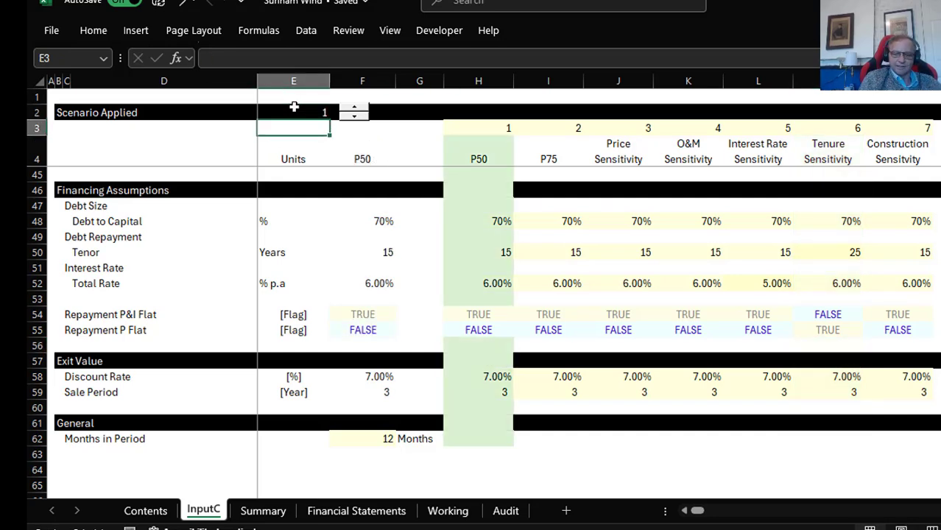
Check the scenario label atop the Working sheet and the individual checks on the Audit sheet, then return to Working
{"action": "key", "text": "ctrl+Page_Down"}
{"action": "key", "text": "ctrl+Page_Down"}
{"action": "key", "text": "ctrl+Page_Down"}
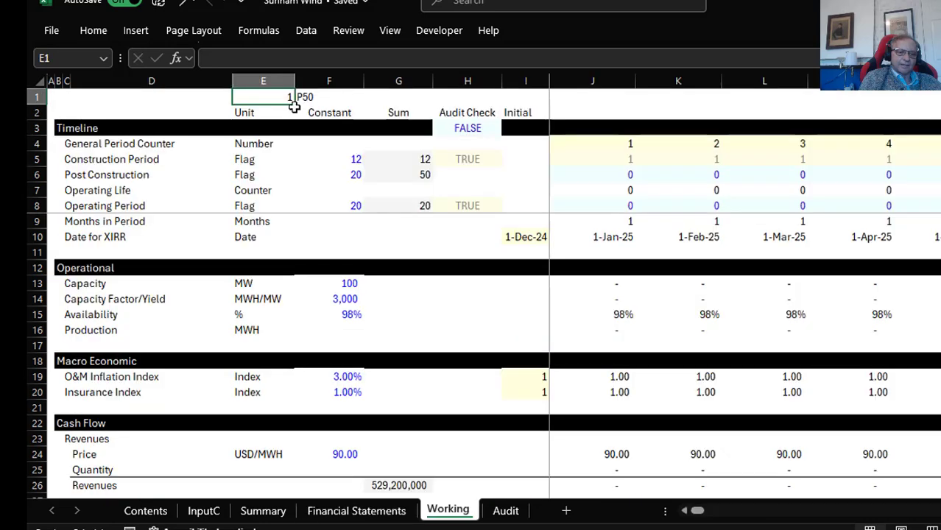
{"action": "key", "text": "ctrl+Page_Down"}
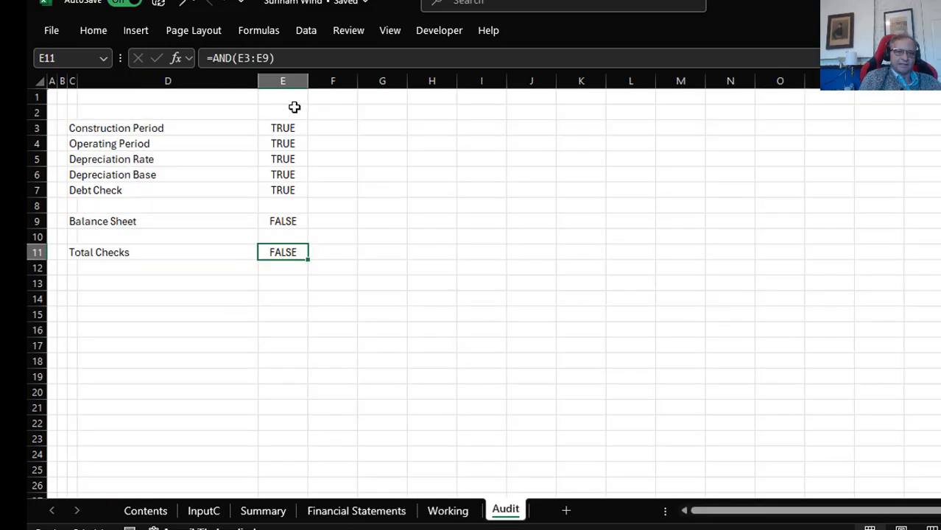
{"action": "key", "text": "ctrl+Page_Up"}
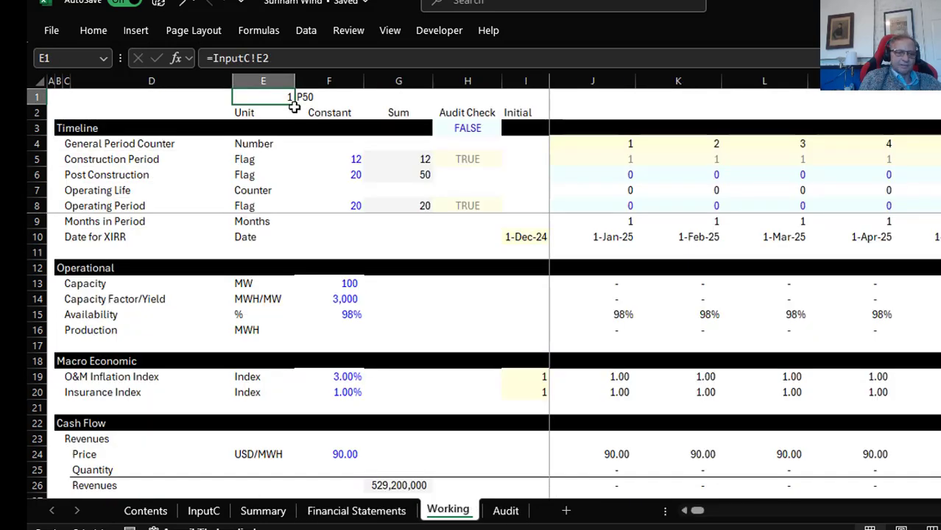
Review the Equity IRR, payback multiple and Equity IRR over Holding Period on the Working sheet under the P50 scenario
{"action": "key", "text": "Page_Down"}
{"action": "key", "text": "Page_Down"}
{"action": "key", "text": "Page_Down"}
{"action": "key", "text": "Page_Down"}
{"action": "key", "text": "Page_Down"}
{"action": "key", "text": "Page_Down"}
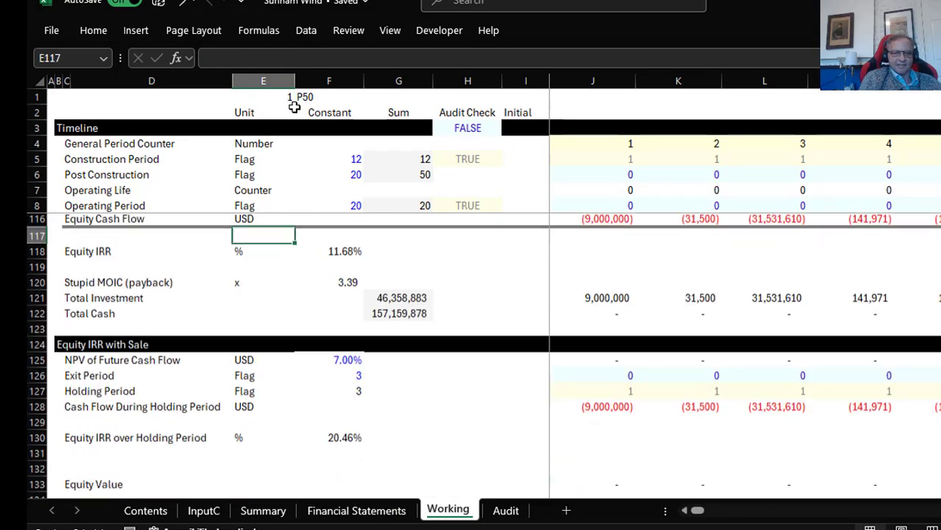
{"action": "key", "text": "Page_Down"}
{"action": "key", "text": "Page_Up"}
{"action": "key", "text": "Down"}
{"action": "key", "text": "Down"}
{"action": "key", "text": "Down"}
{"action": "key", "text": "Down"}
{"action": "key", "text": "Down"}
{"action": "key", "text": "Down"}
{"action": "key", "text": "Down"}
{"action": "key", "text": "Down"}
{"action": "key", "text": "Down"}
{"action": "key", "text": "Down"}
{"action": "key", "text": "Down"}
{"action": "key", "text": "Down"}
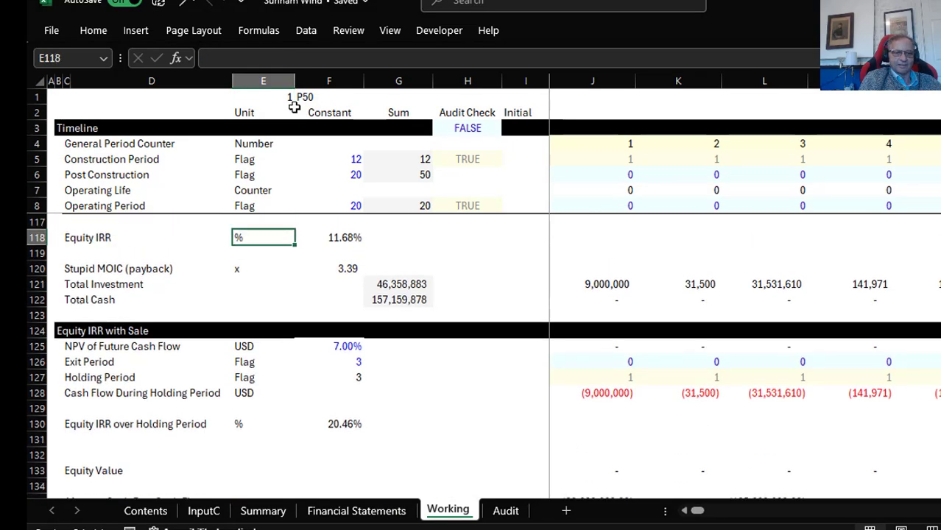
{"action": "key", "text": "Down"}
{"action": "key", "text": "Right"}
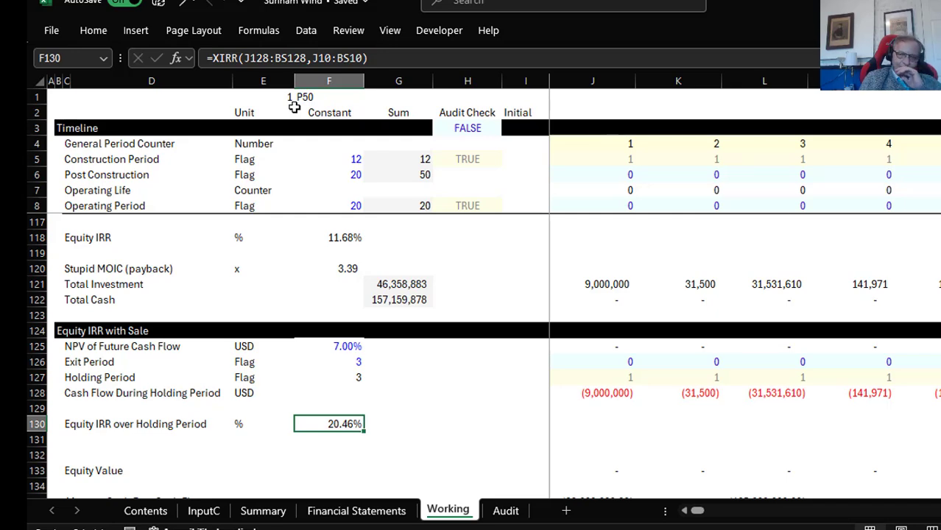
Examine the period 1 Revenues link and the End of Year Flag formula on the Financial Statements sheet
{"action": "key", "text": "Page_Up"}
{"action": "key", "text": "Page_Up"}
{"action": "key", "text": "Page_Up"}
{"action": "key", "text": "Page_Up"}
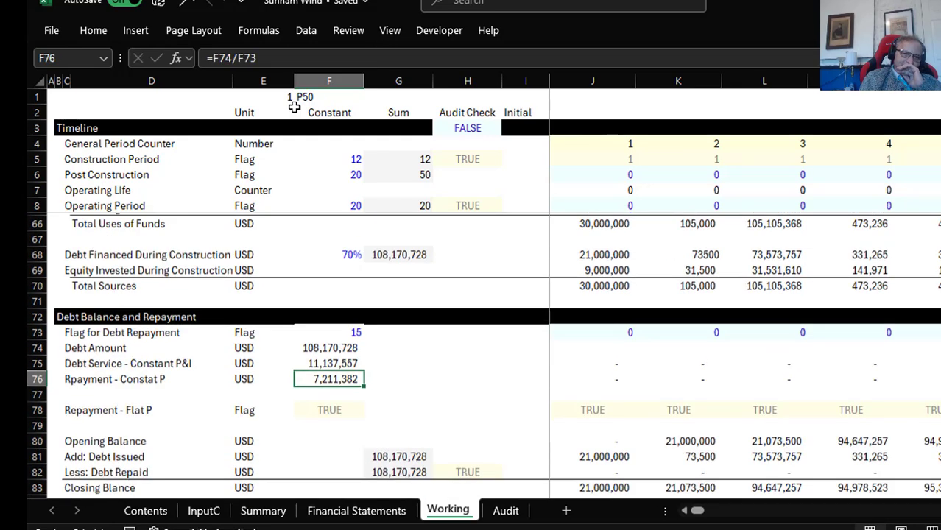
{"action": "key", "text": "Page_Up"}
{"action": "key", "text": "Page_Up"}
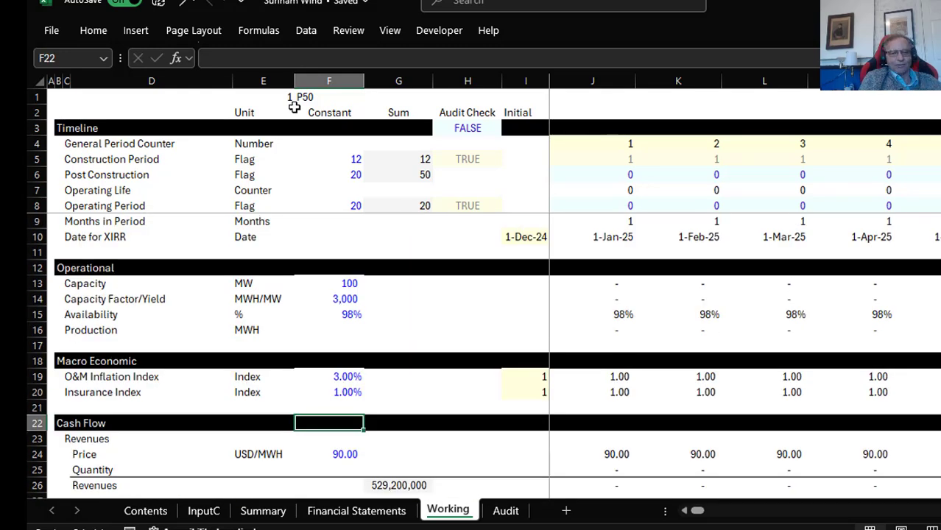
{"action": "key", "text": "ctrl+Page_Up"}
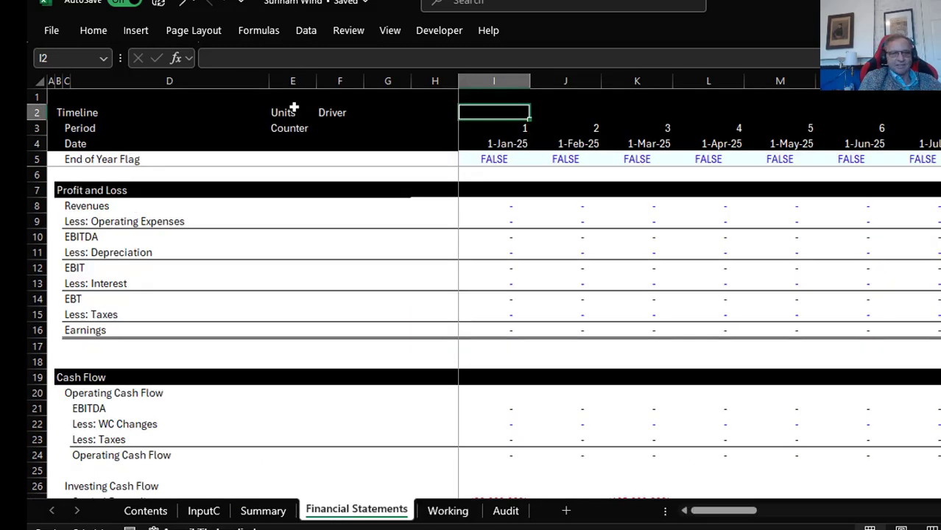
{"action": "key", "text": "Down"}
{"action": "key", "text": "Down"}
{"action": "key", "text": "Down"}
{"action": "key", "text": "Down"}
{"action": "key", "text": "Down"}
{"action": "key", "text": "Down"}
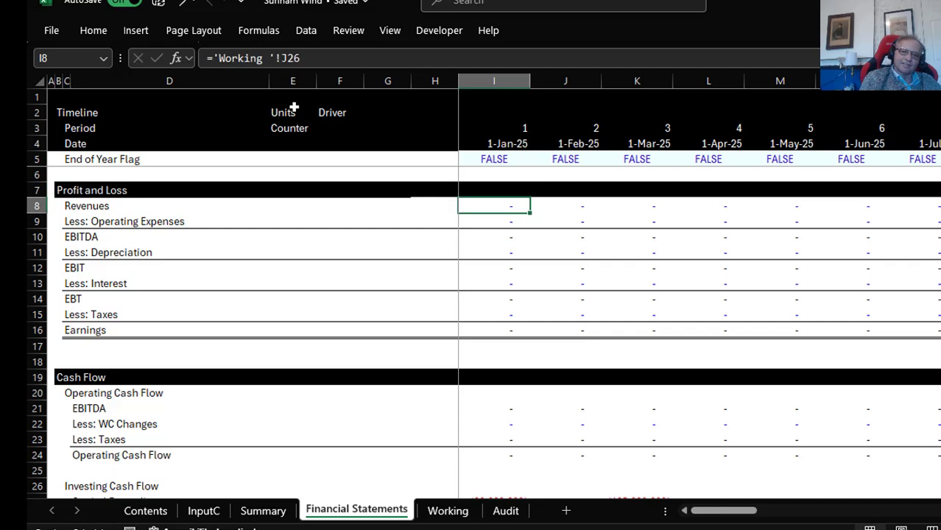
{"action": "key", "text": "Up"}
{"action": "key", "text": "Up"}
{"action": "key", "text": "Up"}
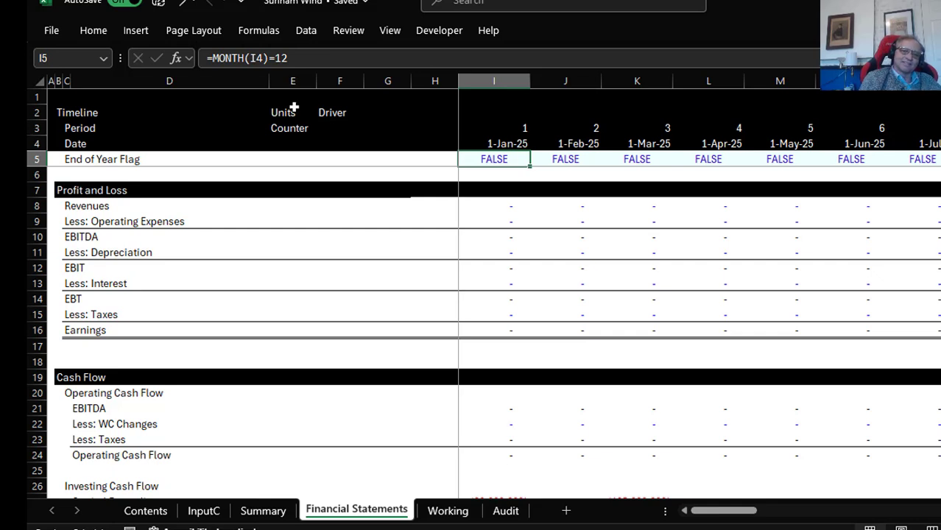
Examine the End of Year Flag row from the monthly 2025 periods into the annual periods, and the Date link for period 13
{"action": "key", "text": "Right"}
{"action": "key", "text": "Right"}
{"action": "key", "text": "Right"}
{"action": "key", "text": "Right"}
{"action": "key", "text": "Right"}
{"action": "key", "text": "Right"}
{"action": "key", "text": "Right"}
{"action": "key", "text": "Right"}
{"action": "key", "text": "Right"}
{"action": "key", "text": "Right"}
{"action": "key", "text": "Right"}
{"action": "key", "text": "Right"}
{"action": "key", "text": "Right"}
{"action": "key", "text": "Right"}
{"action": "key", "text": "Right"}
{"action": "key", "text": "Right"}
{"action": "key", "text": "Right"}
{"action": "key", "text": "Right"}
{"action": "key", "text": "Right"}
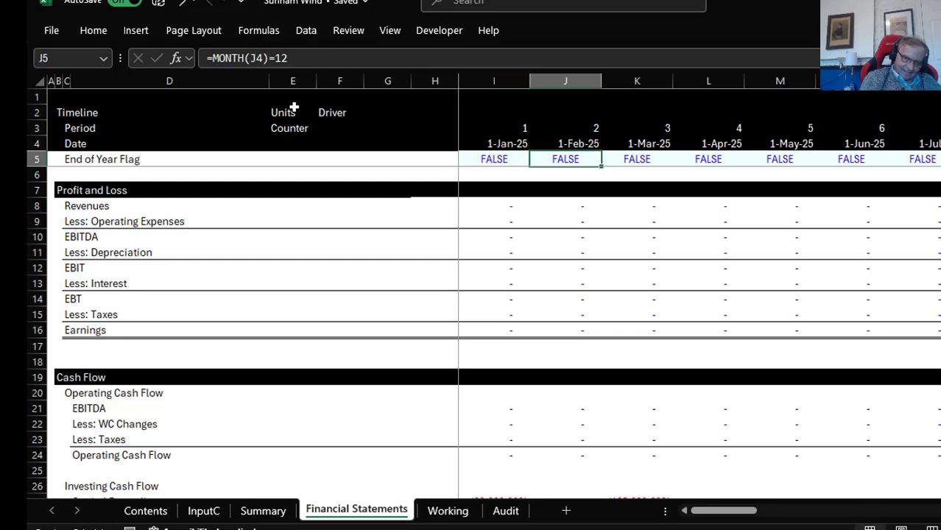
{"action": "key", "text": "Left"}
{"action": "key", "text": "Left"}
{"action": "key", "text": "Left"}
{"action": "key", "text": "Left"}
{"action": "key", "text": "Left"}
{"action": "key", "text": "Left"}
{"action": "key", "text": "Left"}
{"action": "key", "text": "Left"}
{"action": "key", "text": "Left"}
{"action": "key", "text": "Left"}
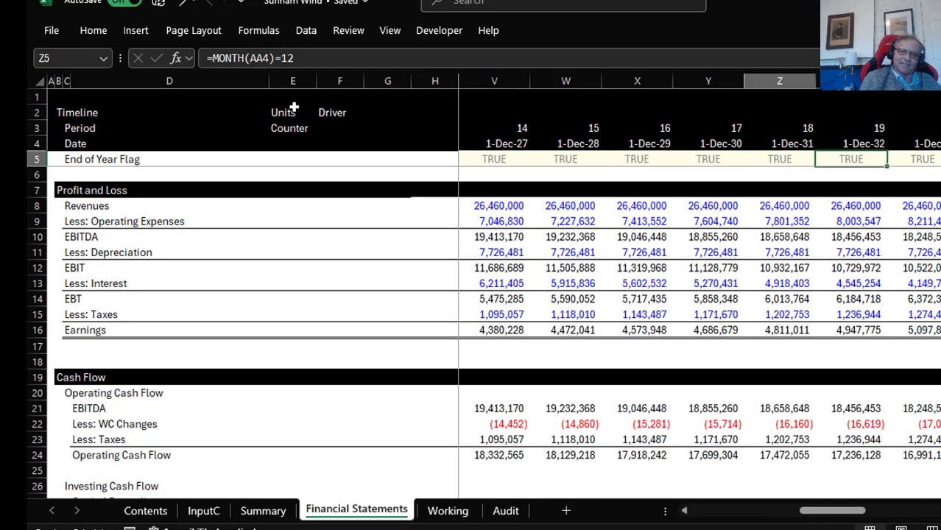
{"action": "key", "text": "Right"}
{"action": "key", "text": "Right"}
{"action": "key", "text": "Right"}
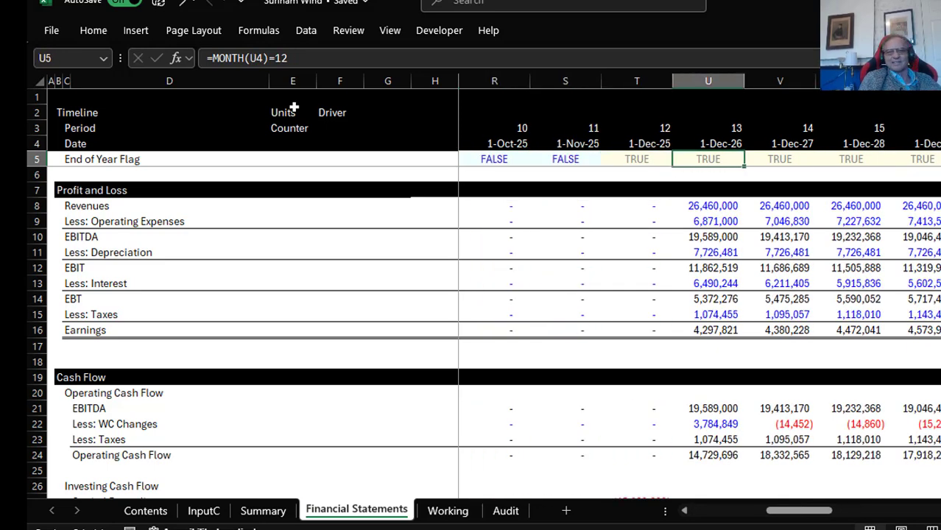
{"action": "key", "text": "Up"}
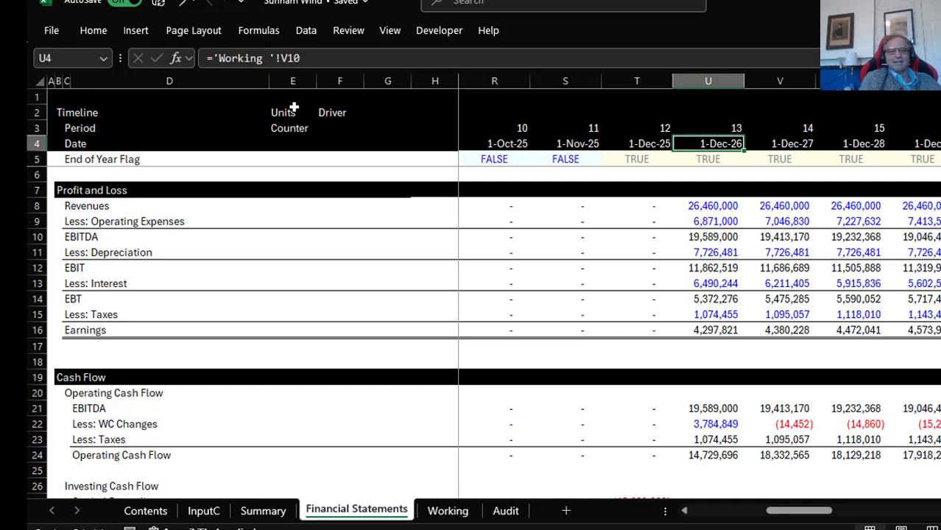
Review the EBT row of the Profit and Loss across the annual periods from 1-Dec-26 to the 2040s
{"action": "key", "text": "Down"}
{"action": "key", "text": "Down"}
{"action": "key", "text": "Down"}
{"action": "key", "text": "Down"}
{"action": "key", "text": "Down"}
{"action": "key", "text": "Down"}
{"action": "key", "text": "Down"}
{"action": "key", "text": "Down"}
{"action": "key", "text": "Down"}
{"action": "key", "text": "Down"}
{"action": "key", "text": "Right"}
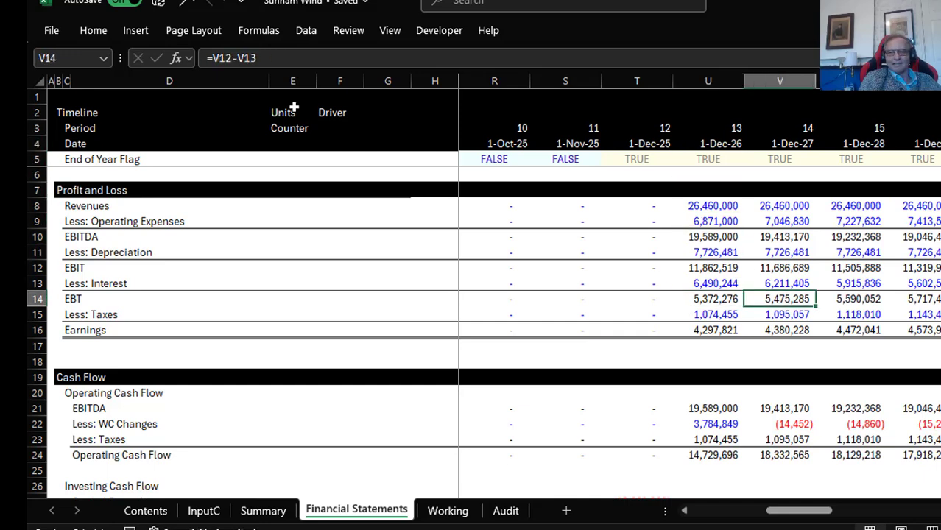
{"action": "key", "text": "Right"}
{"action": "key", "text": "Right"}
{"action": "key", "text": "Right"}
{"action": "key", "text": "Right"}
{"action": "key", "text": "Right"}
{"action": "key", "text": "Right"}
{"action": "key", "text": "Right"}
{"action": "key", "text": "Right"}
{"action": "key", "text": "Right"}
{"action": "key", "text": "Right"}
{"action": "key", "text": "Right"}
{"action": "key", "text": "Right"}
{"action": "key", "text": "Right"}
{"action": "key", "text": "Right"}
{"action": "key", "text": "Right"}
{"action": "key", "text": "Right"}
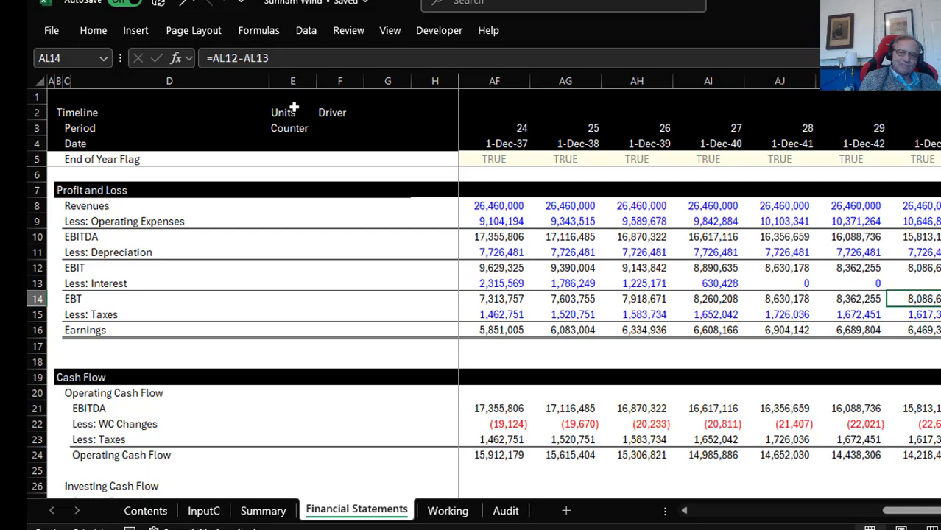
{"action": "key", "text": "Left"}
{"action": "key", "text": "Left"}
{"action": "key", "text": "Left"}
{"action": "key", "text": "Left"}
{"action": "key", "text": "Left"}
{"action": "key", "text": "Left"}
{"action": "key", "text": "Left"}
{"action": "key", "text": "Left"}
{"action": "key", "text": "Left"}
{"action": "key", "text": "Left"}
{"action": "key", "text": "Left"}
{"action": "key", "text": "Left"}
{"action": "key", "text": "Left"}
{"action": "key", "text": "Left"}
{"action": "key", "text": "Right"}
{"action": "key", "text": "Right"}
{"action": "key", "text": "Left"}
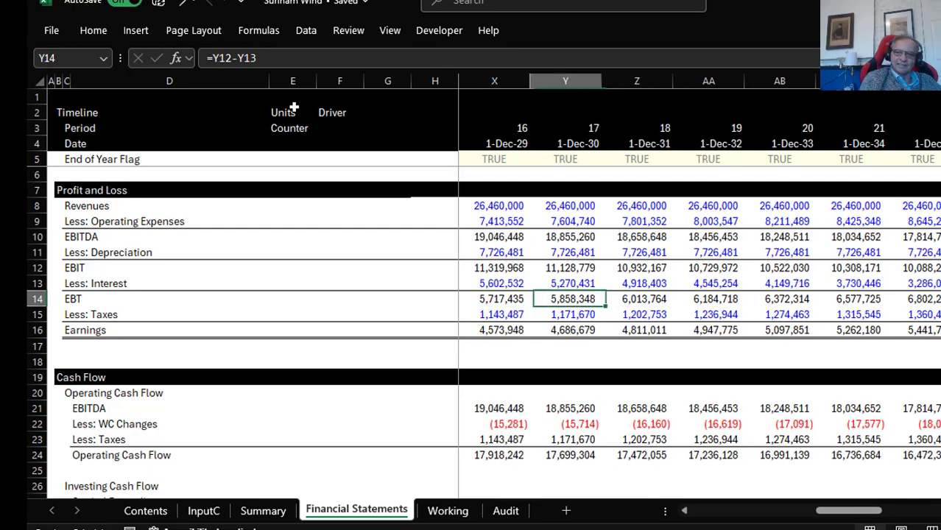
{"action": "key", "text": "Right"}
{"action": "key", "text": "Right"}
{"action": "key", "text": "Right"}
{"action": "key", "text": "Right"}
{"action": "key", "text": "Right"}
{"action": "key", "text": "Right"}
{"action": "key", "text": "Right"}
{"action": "key", "text": "Right"}
{"action": "key", "text": "Right"}
{"action": "key", "text": "Right"}
{"action": "key", "text": "Right"}
{"action": "key", "text": "Right"}
{"action": "key", "text": "Right"}
{"action": "key", "text": "Right"}
{"action": "key", "text": "Left"}
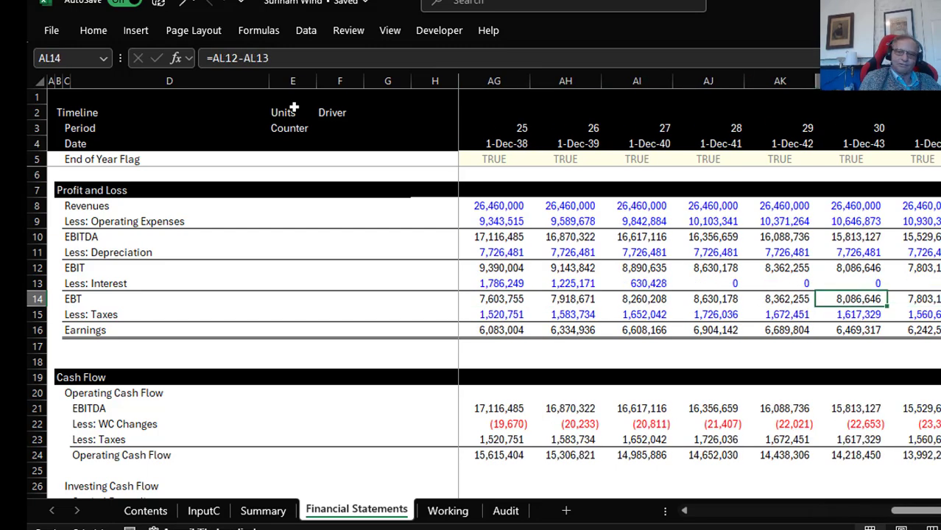
Inspect the Depreciation, Interest and Taxes links to the Working sheet in the 1-Dec-40 column
{"action": "key", "text": "Left"}
{"action": "key", "text": "Left"}
{"action": "key", "text": "Up"}
{"action": "key", "text": "Left"}
{"action": "key", "text": "Up"}
{"action": "key", "text": "Up"}
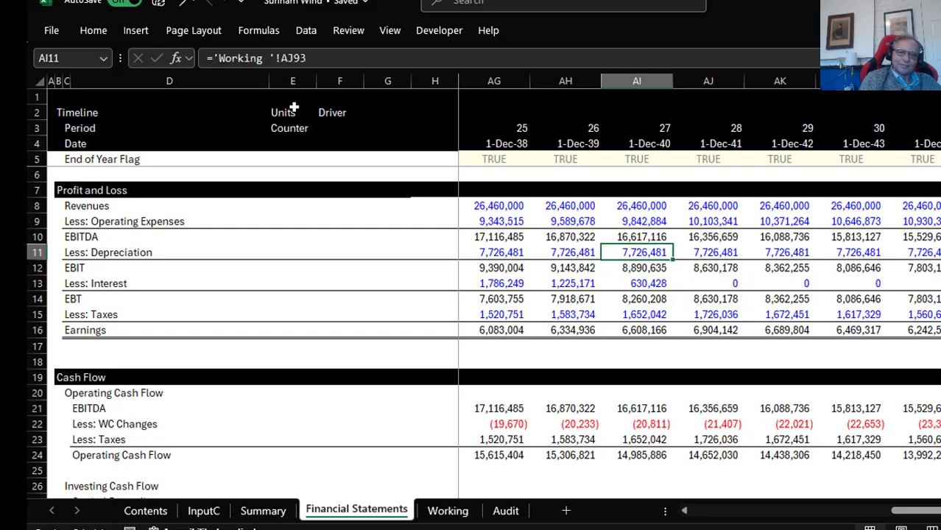
{"action": "key", "text": "Up"}
{"action": "key", "text": "Down"}
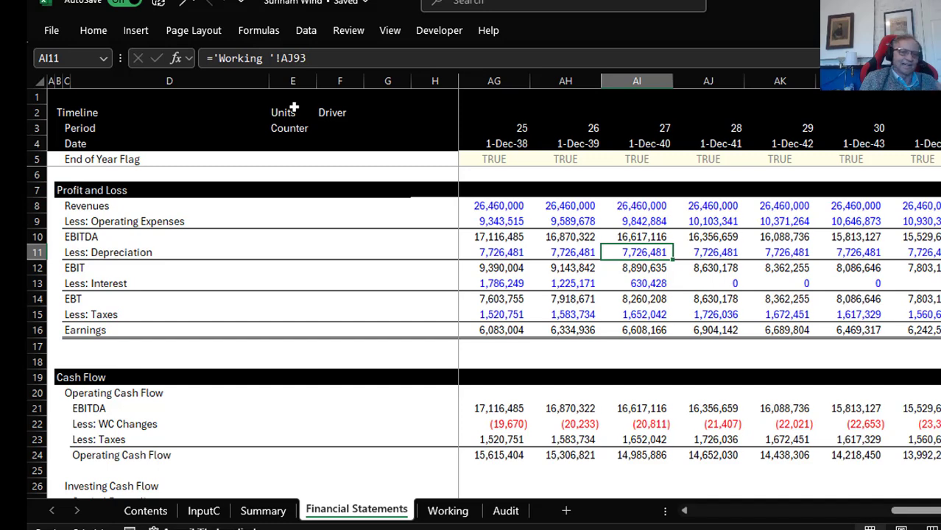
{"action": "key", "text": "Down"}
{"action": "key", "text": "Down"}
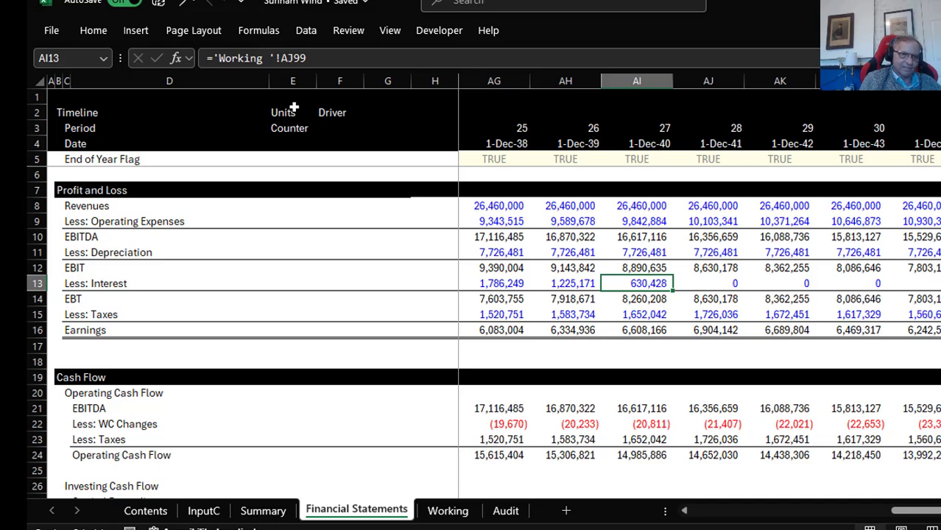
{"action": "key", "text": "Down"}
{"action": "key", "text": "Down"}
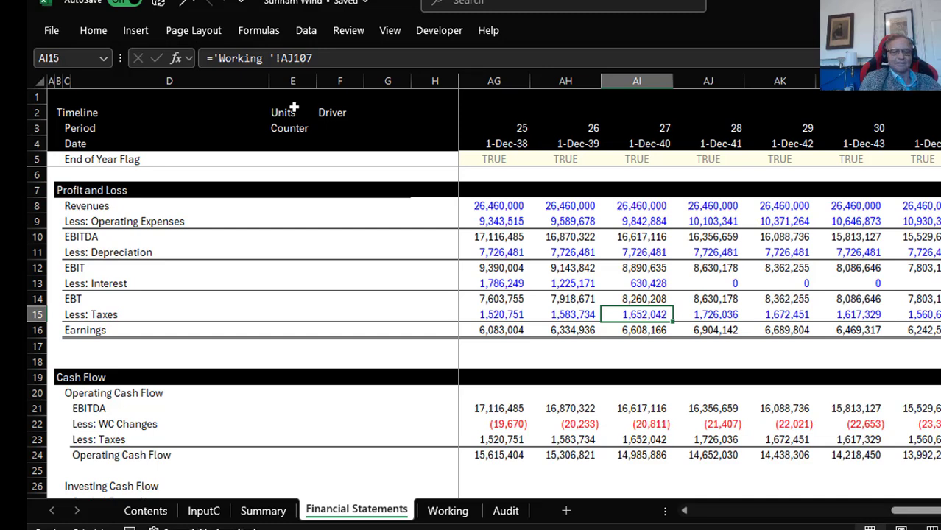
Review the Profit and Loss Taxes row from the first month of 2025 into the annual operating periods
{"action": "key", "text": "Left"}
{"action": "key", "text": "Left"}
{"action": "key", "text": "ctrl+Left"}
{"action": "key", "text": "Right"}
{"action": "key", "text": "Right"}
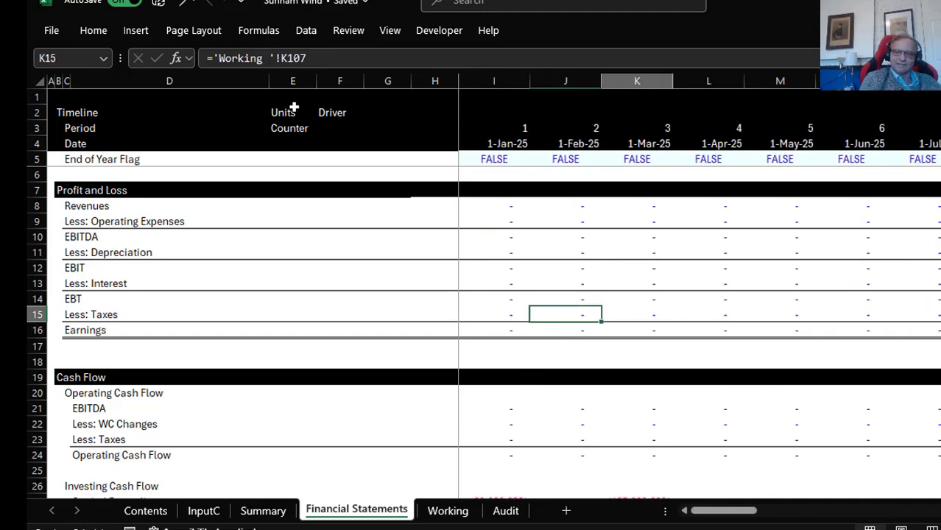
{"action": "key", "text": "Right"}
{"action": "key", "text": "Right"}
{"action": "key", "text": "Right"}
{"action": "key", "text": "Right"}
{"action": "key", "text": "Right"}
{"action": "key", "text": "Right"}
{"action": "key", "text": "Right"}
{"action": "key", "text": "Right"}
{"action": "key", "text": "Right"}
{"action": "key", "text": "Right"}
{"action": "key", "text": "Right"}
{"action": "key", "text": "Right"}
{"action": "key", "text": "Right"}
{"action": "key", "text": "Right"}
{"action": "key", "text": "Right"}
{"action": "key", "text": "Right"}
{"action": "key", "text": "Right"}
{"action": "key", "text": "Left"}
{"action": "key", "text": "Left"}
{"action": "key", "text": "Left"}
{"action": "key", "text": "Left"}
{"action": "key", "text": "Left"}
{"action": "key", "text": "Left"}
{"action": "key", "text": "Left"}
{"action": "key", "text": "Left"}
{"action": "key", "text": "Left"}
{"action": "key", "text": "Left"}
{"action": "key", "text": "Left"}
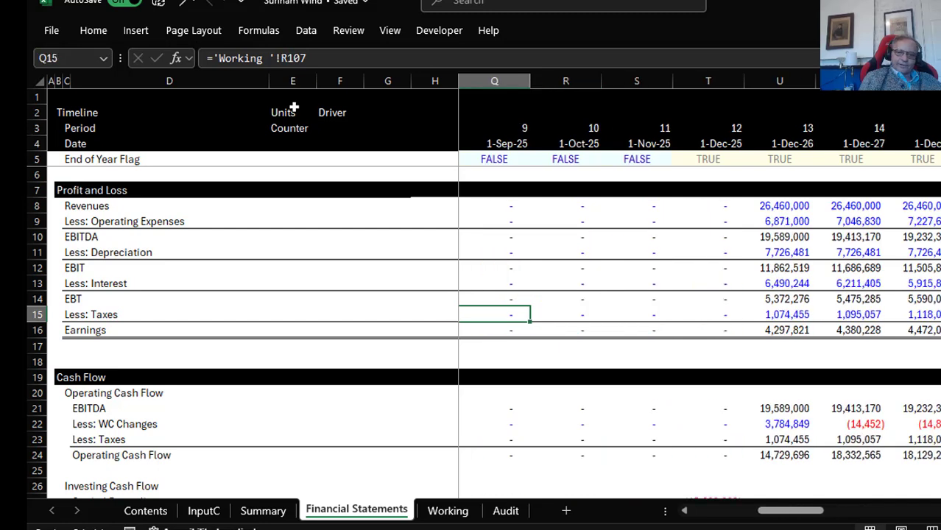
{"action": "key", "text": "Right"}
{"action": "key", "text": "Right"}
{"action": "key", "text": "Right"}
{"action": "key", "text": "Right"}
Examine the operating and investing Cash Flow lines for period 13, including the WC Changes link to the Working sheet
{"action": "key", "text": "Down"}
{"action": "key", "text": "Down"}
{"action": "key", "text": "Down"}
{"action": "key", "text": "Down"}
{"action": "key", "text": "Down"}
{"action": "key", "text": "Down"}
{"action": "key", "text": "Down"}
{"action": "key", "text": "Down"}
{"action": "key", "text": "Down"}
{"action": "key", "text": "Down"}
{"action": "key", "text": "Down"}
{"action": "key", "text": "Down"}
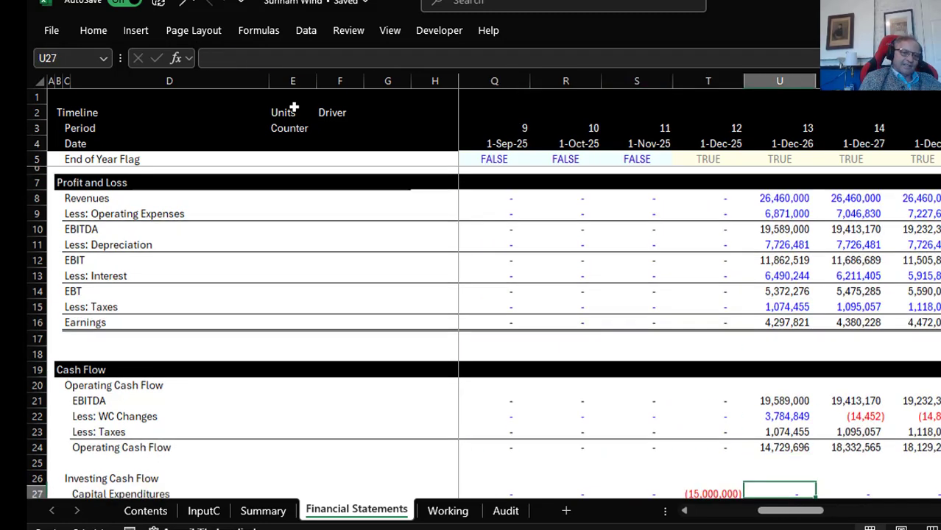
{"action": "key", "text": "Down"}
{"action": "key", "text": "Up"}
{"action": "key", "text": "Up"}
{"action": "key", "text": "Up"}
{"action": "key", "text": "Up"}
{"action": "key", "text": "Up"}
{"action": "key", "text": "Up"}
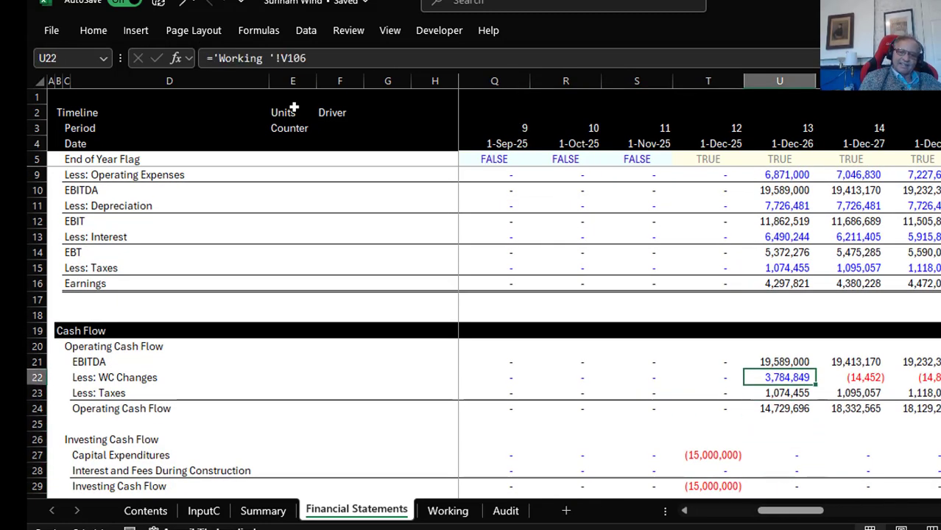
Reverse the sign of the Cash Flow WC Changes link to the Working sheet from 1-Jan-25 across all periods
{"action": "key", "text": "Up"}
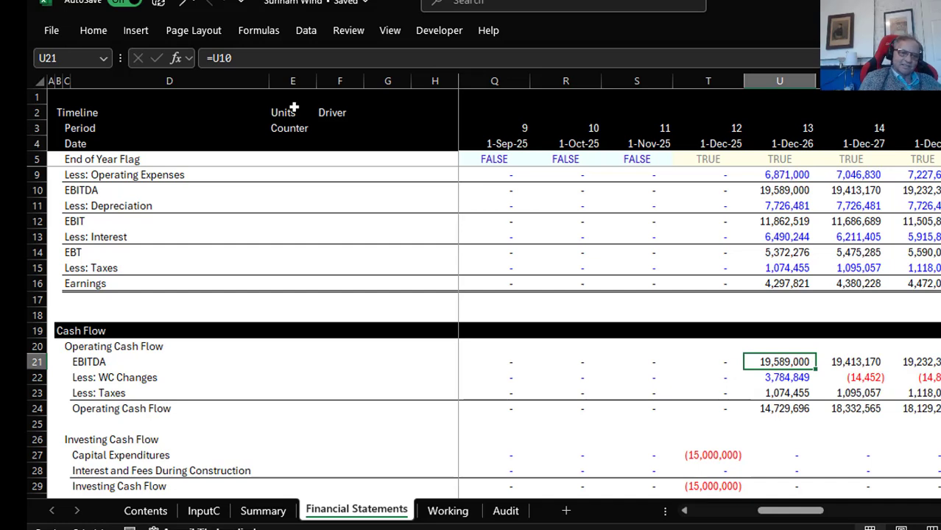
{"action": "key", "text": "Down"}
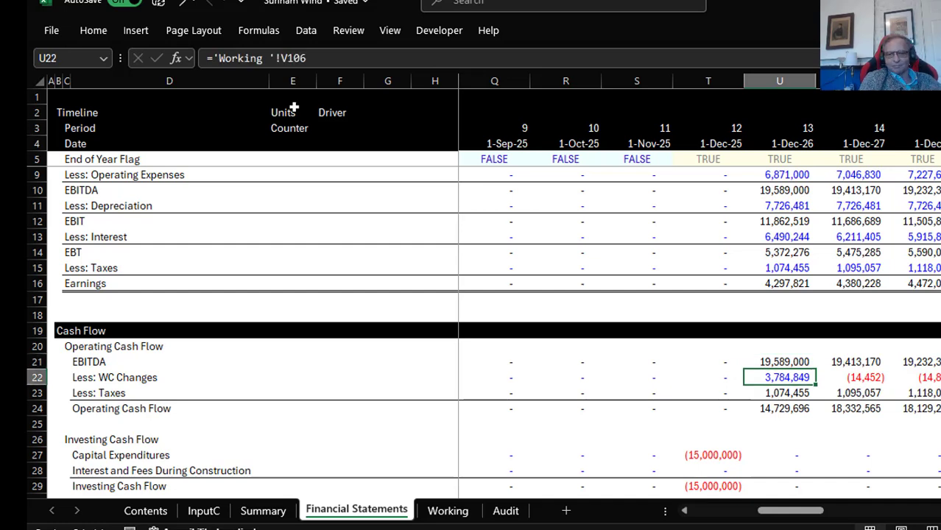
{"action": "key", "text": "Left"}
{"action": "key", "text": "Right"}
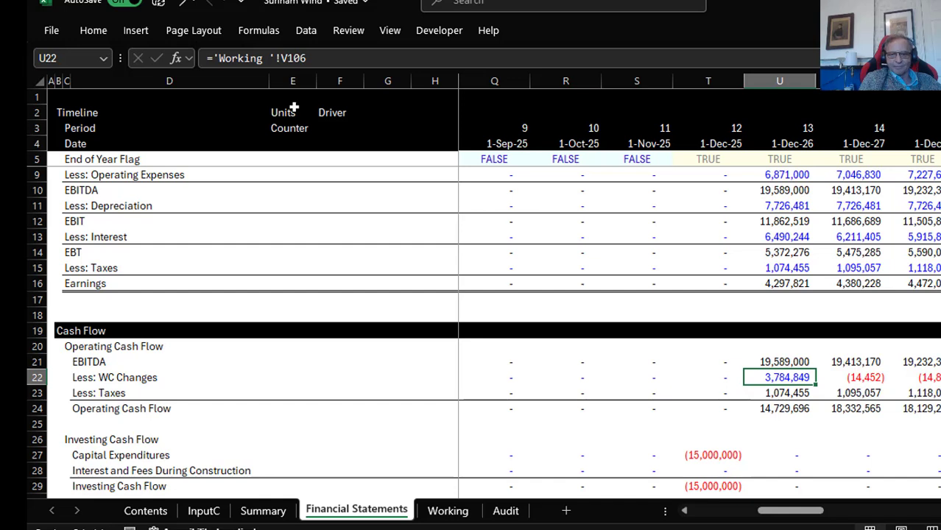
{"action": "key", "text": "Left"}
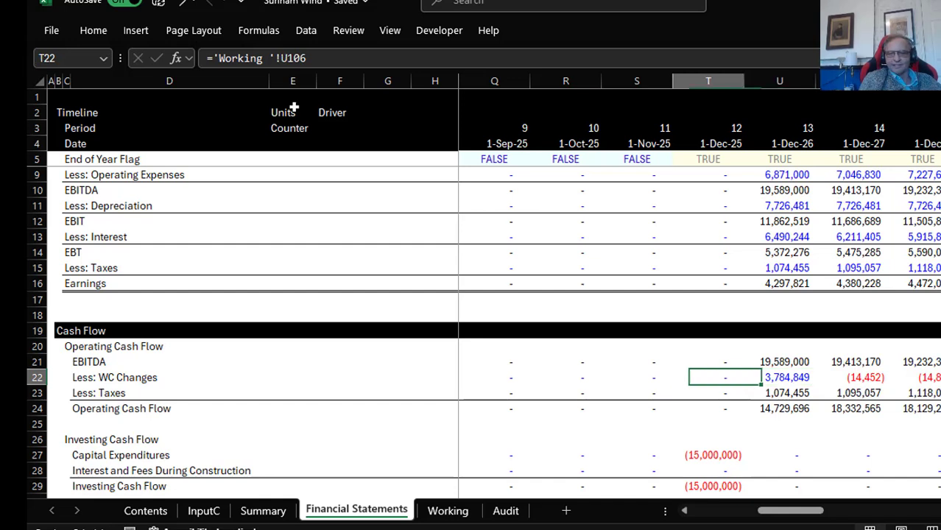
{"action": "key", "text": "Right"}
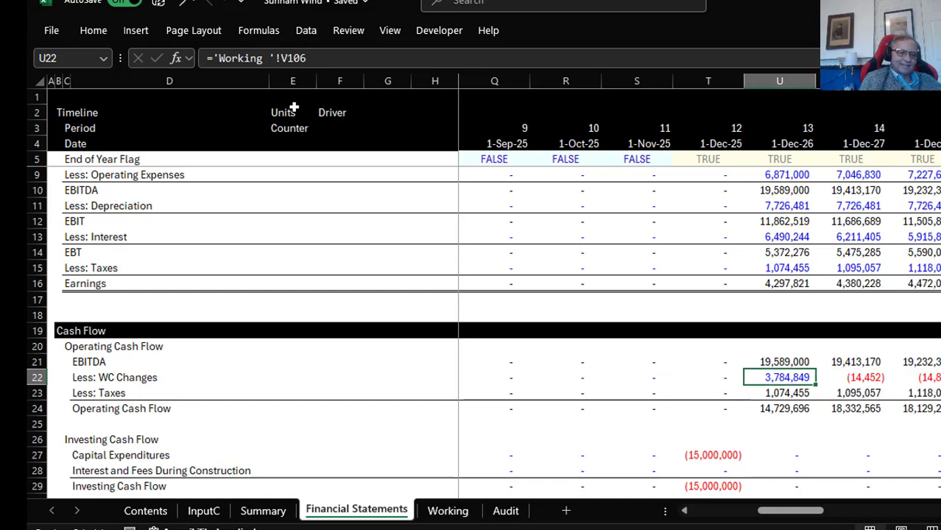
{"action": "key", "text": "ctrl+Left"}
{"action": "key", "text": "Right"}
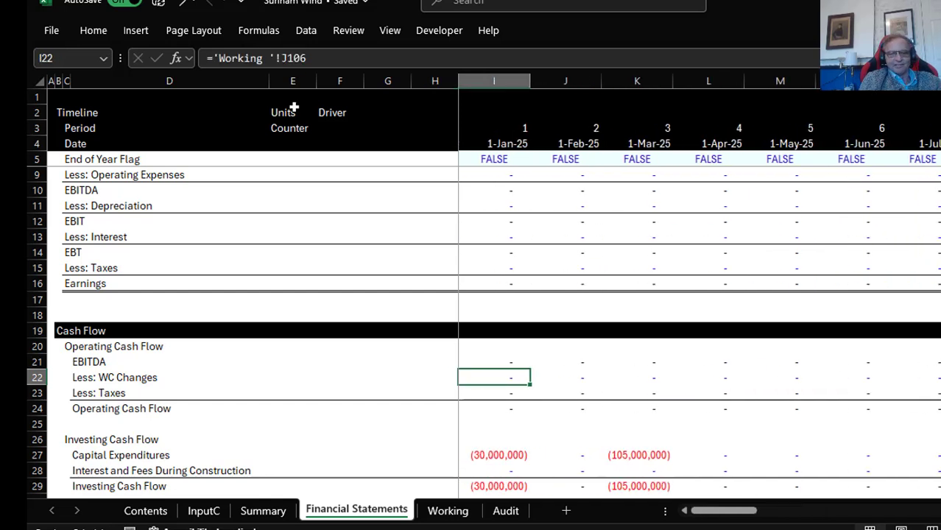
{"action": "key", "text": "F2"}
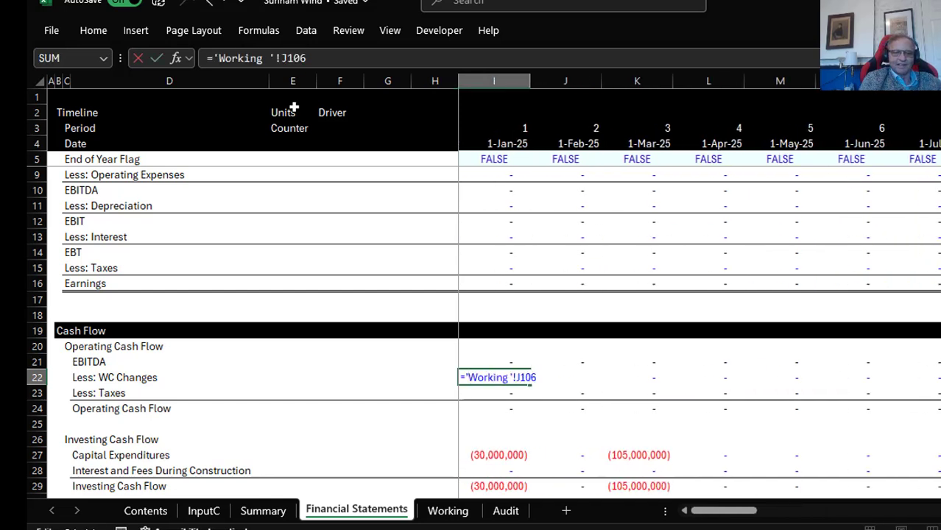
{"action": "type", "text": "-"}
{"action": "key", "text": "Return"}
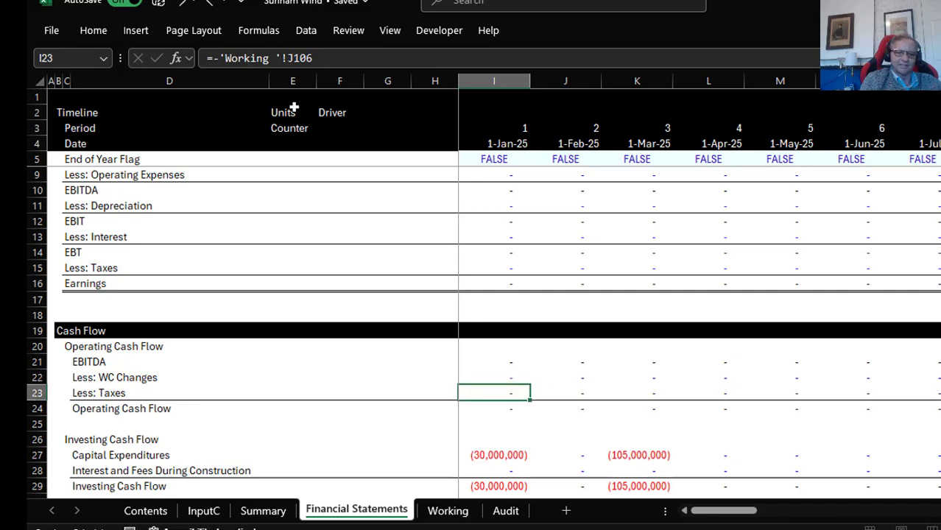
{"action": "key", "text": "Up"}
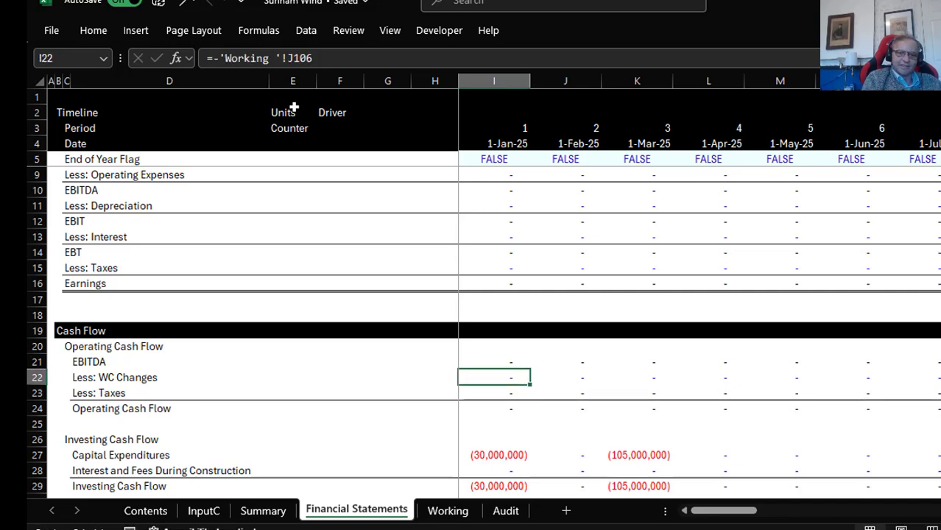
{"action": "key", "text": "ctrl+shift+Right"}
Make the Cash Flow Taxes line the negative of the Profit and Loss Taxes row (=-I15) across all periods
{"action": "key", "text": "Down"}
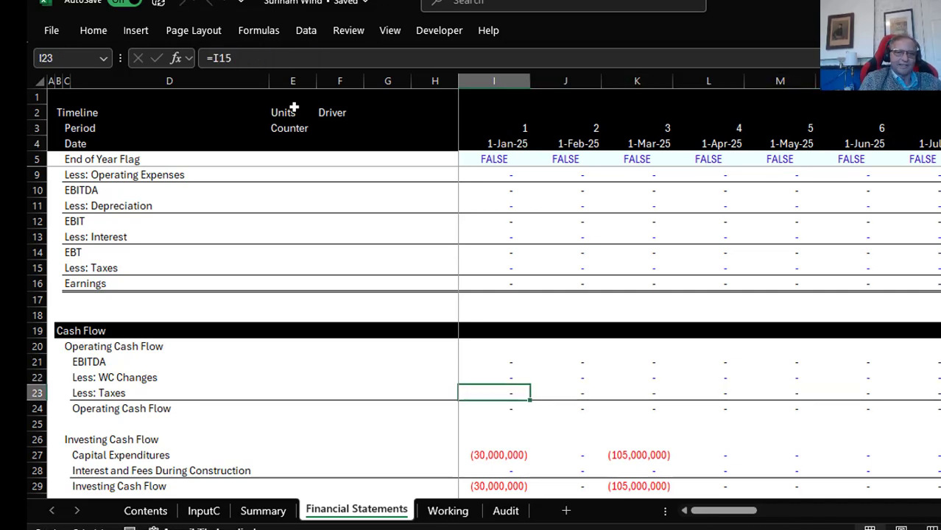
{"action": "key", "text": "F2"}
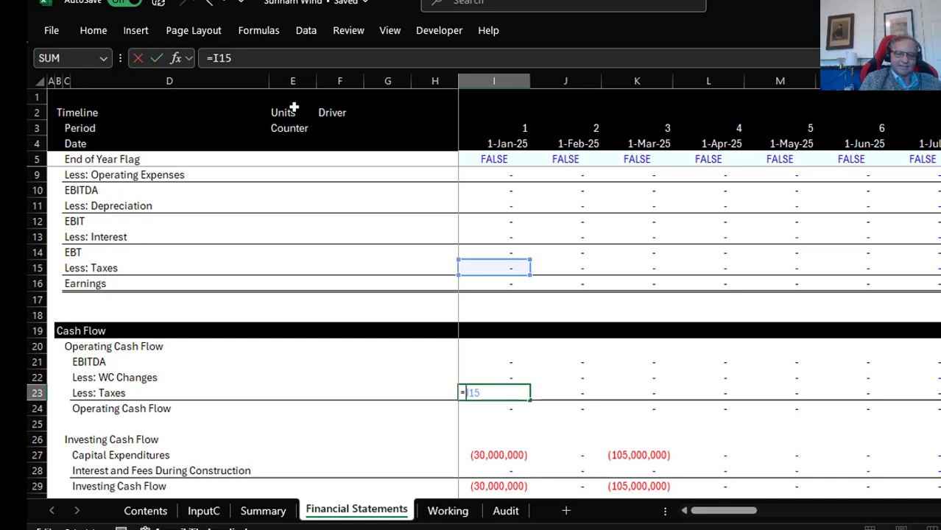
{"action": "type", "text": "-"}
{"action": "key", "text": "Return"}
{"action": "key", "text": "Page_Down"}
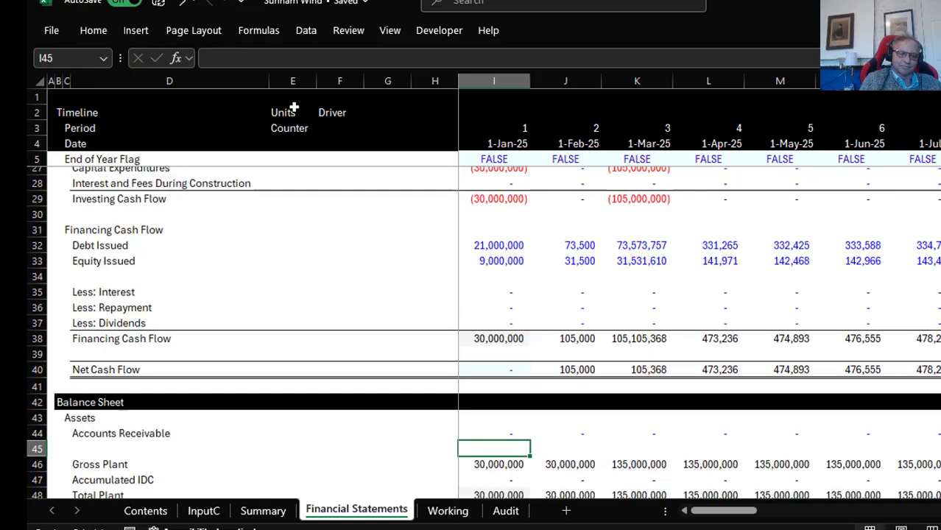
{"action": "scroll", "coordinate": [294, 108], "scroll_direction": "down", "scroll_amount": 1}
{"action": "key", "text": "Page_Up"}
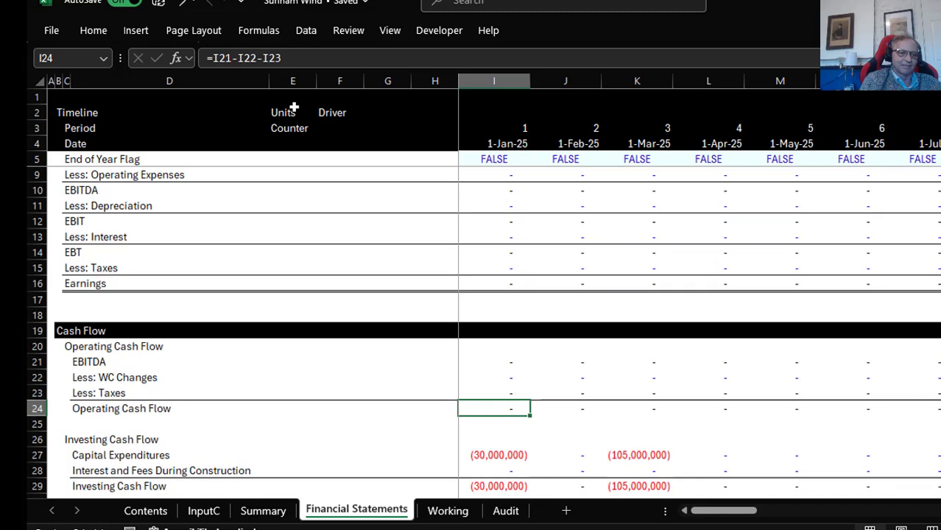
{"action": "key", "text": "Up"}
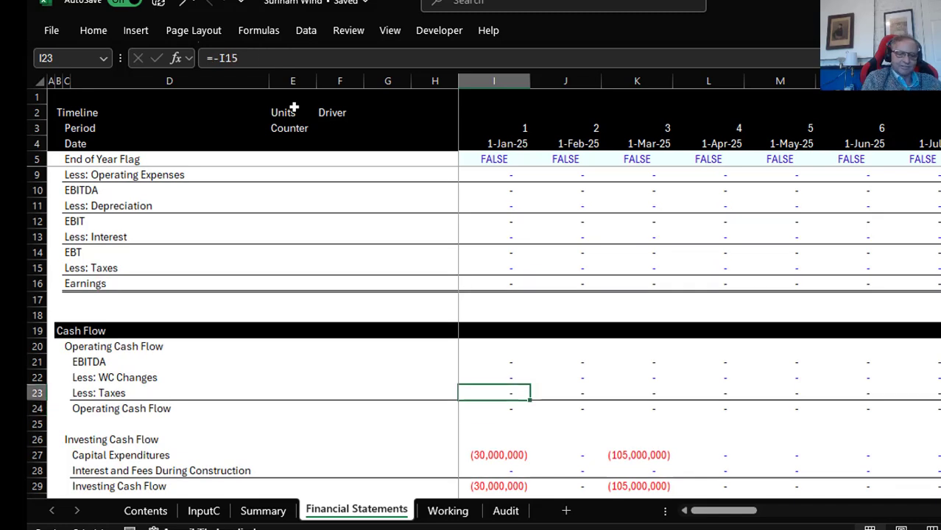
{"action": "key", "text": "ctrl+shift+Right"}
Replace the Operating Cash Flow formula with =SUM(I21:I23) and fill it across all periods
{"action": "key", "text": "Down"}
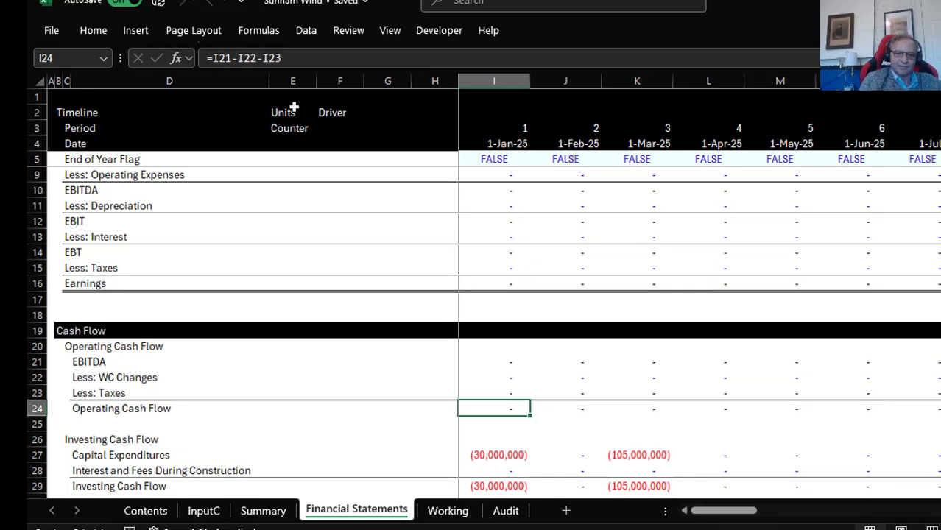
{"action": "key", "text": "F2"}
{"action": "key", "text": "Escape"}
{"action": "key", "text": "alt+equal"}
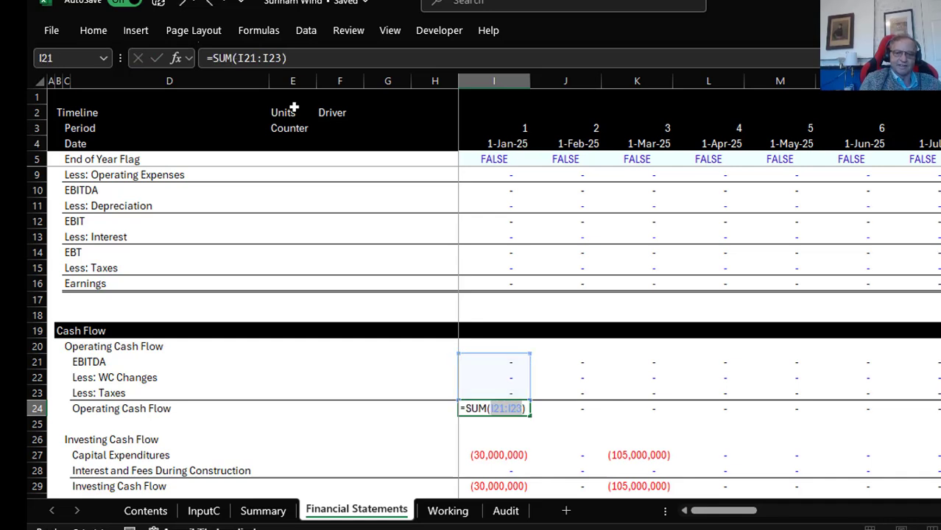
{"action": "key", "text": "Return"}
{"action": "key", "text": "Up"}
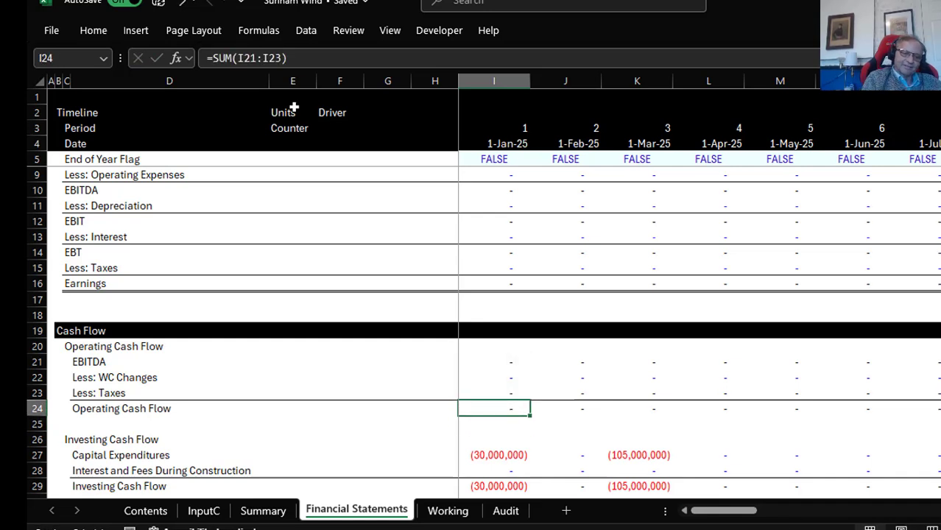
{"action": "key", "text": "ctrl+shift+Right"}
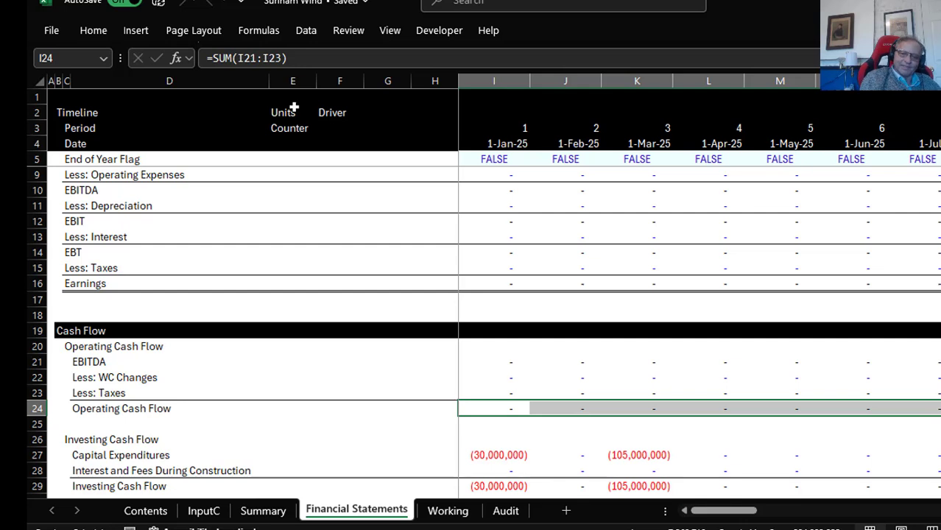
{"action": "key", "text": "Left"}
{"action": "key", "text": "Right"}
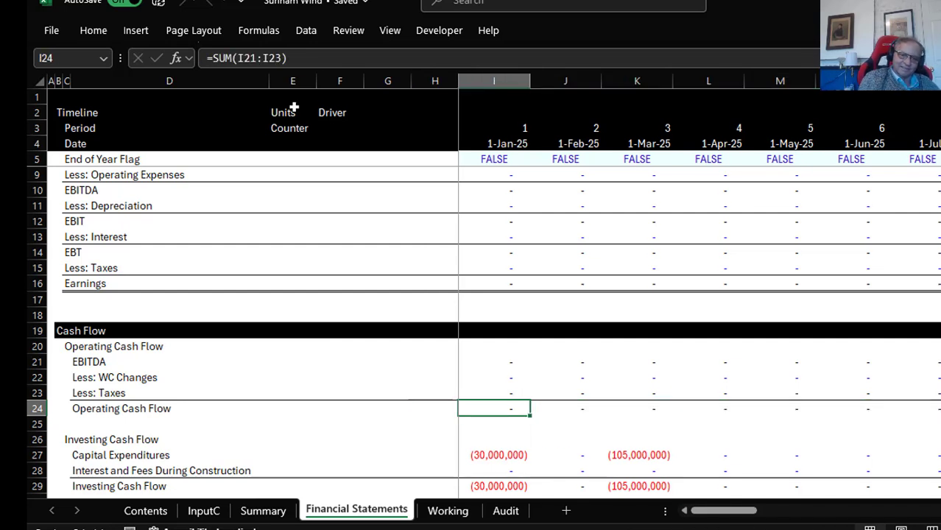
Examine the Investing Cash Flow section for 1-Jan-25, including the Capital Expenditures link to the Working sheet
{"action": "key", "text": "Down"}
{"action": "key", "text": "Down"}
{"action": "key", "text": "Down"}
{"action": "key", "text": "Down"}
{"action": "key", "text": "Down"}
{"action": "key", "text": "Down"}
{"action": "key", "text": "Down"}
{"action": "key", "text": "Down"}
{"action": "key", "text": "Down"}
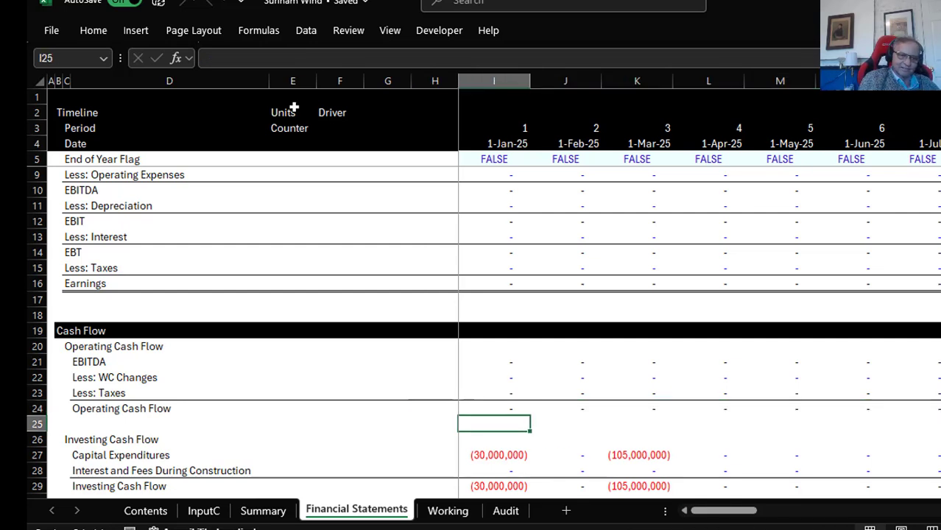
{"action": "key", "text": "Up"}
{"action": "key", "text": "Up"}
{"action": "key", "text": "Up"}
{"action": "key", "text": "Up"}
{"action": "key", "text": "Up"}
{"action": "key", "text": "Up"}
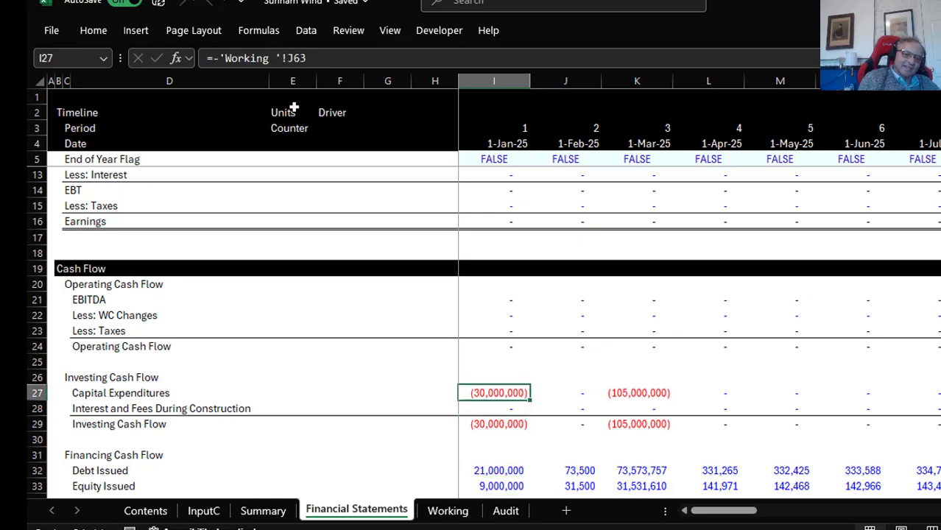
Review the Interest and Fees During Construction row from the 2025 construction months through the annual operating periods
{"action": "key", "text": "Down"}
{"action": "key", "text": "Right"}
{"action": "key", "text": "Right"}
{"action": "key", "text": "Right"}
{"action": "key", "text": "Right"}
{"action": "key", "text": "Right"}
{"action": "key", "text": "Right"}
{"action": "key", "text": "Right"}
{"action": "key", "text": "Right"}
{"action": "key", "text": "Right"}
{"action": "key", "text": "Right"}
{"action": "key", "text": "Right"}
{"action": "key", "text": "Right"}
{"action": "key", "text": "Right"}
{"action": "key", "text": "Right"}
{"action": "key", "text": "Right"}
{"action": "key", "text": "Right"}
{"action": "key", "text": "Right"}
{"action": "key", "text": "Right"}
{"action": "key", "text": "Right"}
{"action": "key", "text": "Right"}
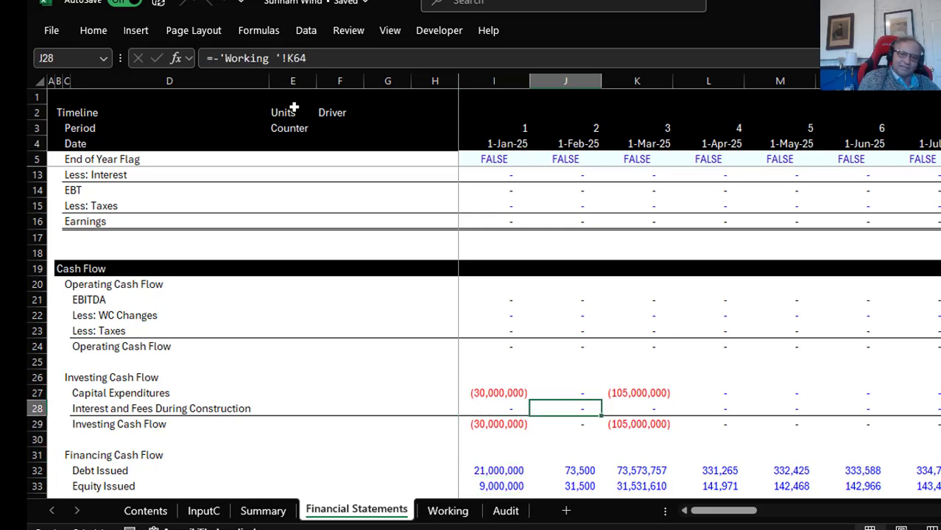
{"action": "key", "text": "Left"}
{"action": "key", "text": "Left"}
{"action": "key", "text": "Left"}
{"action": "key", "text": "Left"}
{"action": "key", "text": "Left"}
{"action": "key", "text": "Left"}
{"action": "key", "text": "Left"}
{"action": "key", "text": "Left"}
{"action": "key", "text": "Left"}
{"action": "key", "text": "Left"}
{"action": "key", "text": "Left"}
{"action": "key", "text": "Left"}
{"action": "key", "text": "Left"}
{"action": "key", "text": "Left"}
{"action": "key", "text": "Left"}
{"action": "key", "text": "Left"}
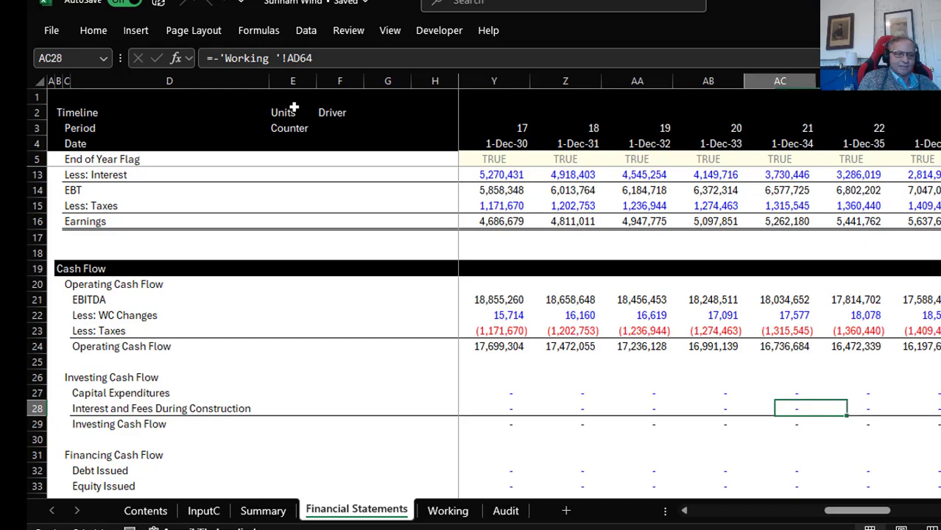
{"action": "key", "text": "Right"}
{"action": "key", "text": "Right"}
{"action": "key", "text": "Right"}
{"action": "key", "text": "Right"}
{"action": "key", "text": "Right"}
{"action": "key", "text": "Right"}
{"action": "key", "text": "Right"}
{"action": "key", "text": "Right"}
{"action": "key", "text": "Right"}
{"action": "key", "text": "Right"}
{"action": "key", "text": "Right"}
{"action": "key", "text": "Right"}
{"action": "key", "text": "Right"}
{"action": "key", "text": "Right"}
{"action": "key", "text": "Right"}
{"action": "key", "text": "Right"}
{"action": "key", "text": "Right"}
{"action": "key", "text": "Right"}
{"action": "key", "text": "Right"}
{"action": "key", "text": "Right"}
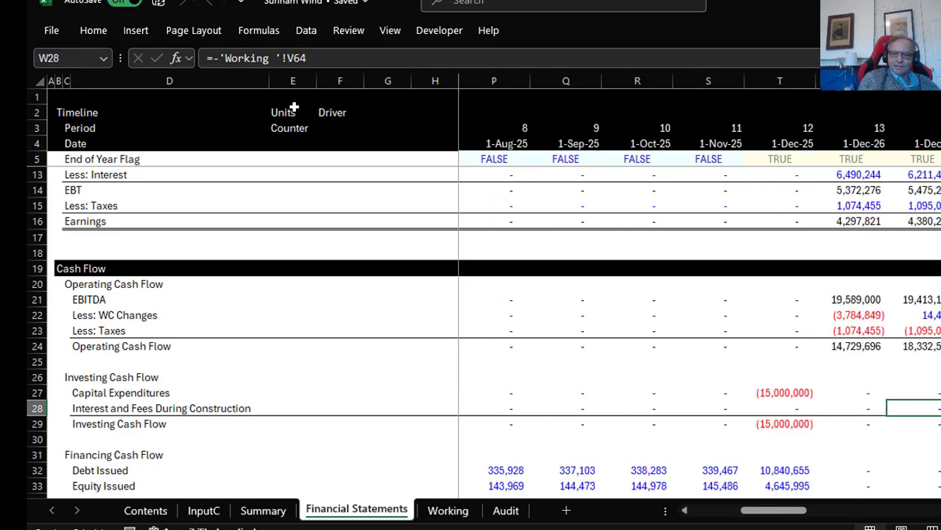
{"action": "key", "text": "Left"}
{"action": "key", "text": "Left"}
{"action": "key", "text": "Left"}
{"action": "key", "text": "Left"}
{"action": "key", "text": "Left"}
{"action": "key", "text": "Left"}
{"action": "key", "text": "Left"}
{"action": "key", "text": "Left"}
{"action": "key", "text": "Left"}
{"action": "key", "text": "Left"}
{"action": "key", "text": "Left"}
{"action": "key", "text": "Left"}
{"action": "key", "text": "Left"}
{"action": "key", "text": "Left"}
{"action": "key", "text": "Left"}
{"action": "key", "text": "Left"}
{"action": "key", "text": "Left"}
{"action": "key", "text": "Left"}
{"action": "key", "text": "Left"}
{"action": "key", "text": "Left"}
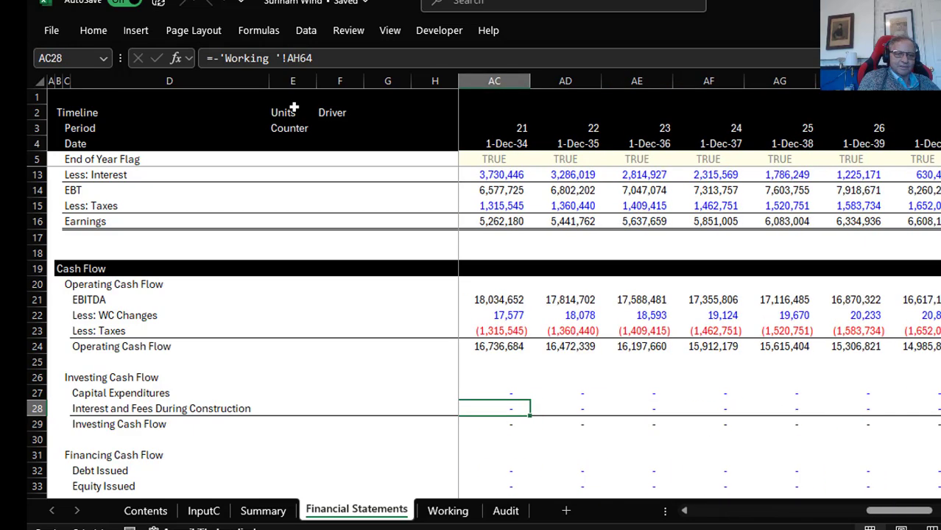
{"action": "key", "text": "Left"}
{"action": "key", "text": "Left"}
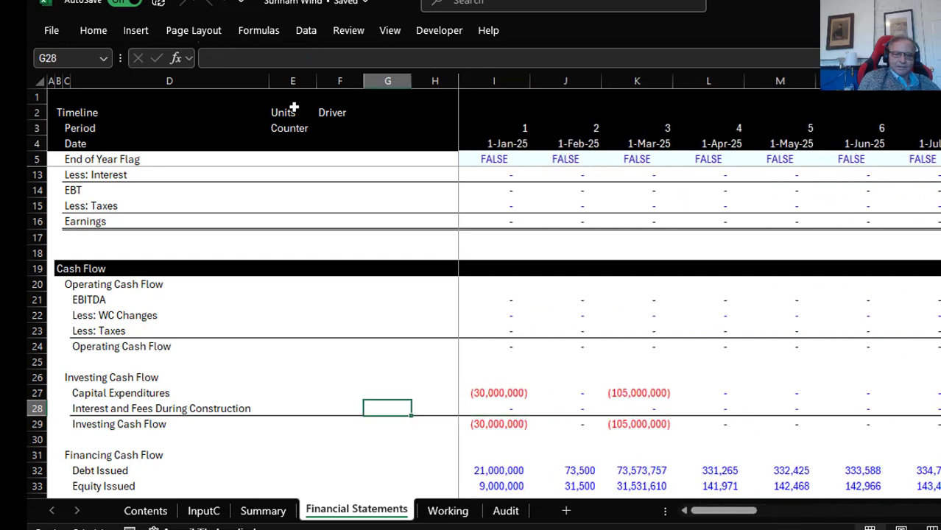
Trace the 1-Jan-25 Interest and Fees During Construction link to the Working sheet and inspect the interest and fees rows there
{"action": "key", "text": "Right"}
{"action": "key", "text": "Right"}
{"action": "key", "text": "Left"}
{"action": "key", "text": "Right"}
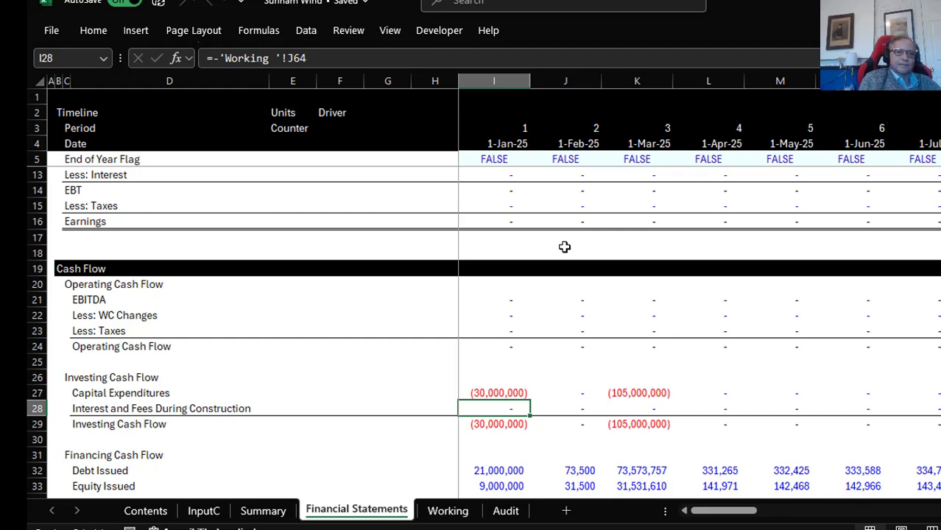
{"action": "key", "text": "ctrl+bracketleft"}
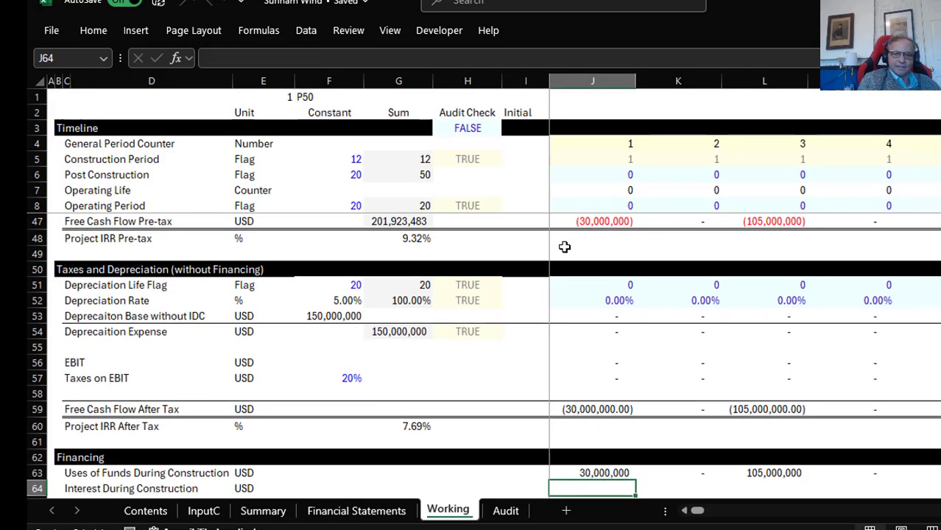
{"action": "key", "text": "Down"}
{"action": "key", "text": "Down"}
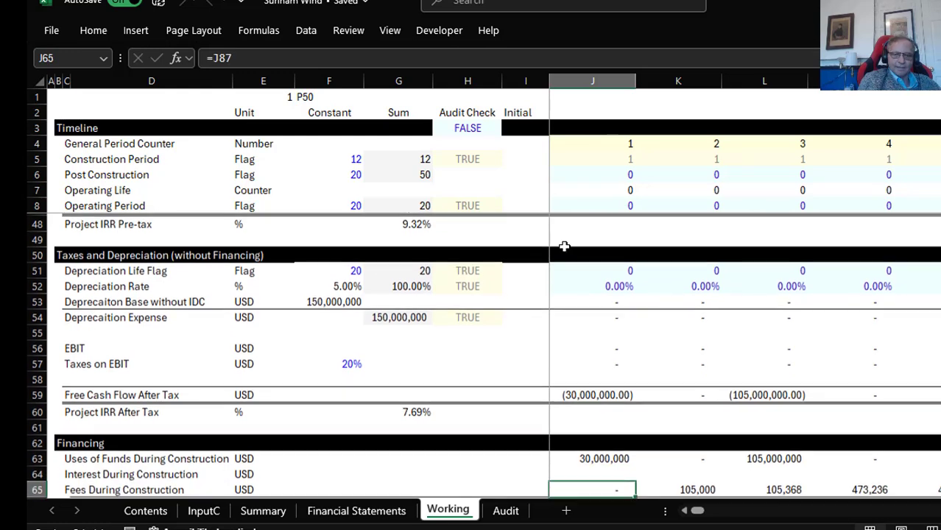
{"action": "key", "text": "Up"}
{"action": "key", "text": "Up"}
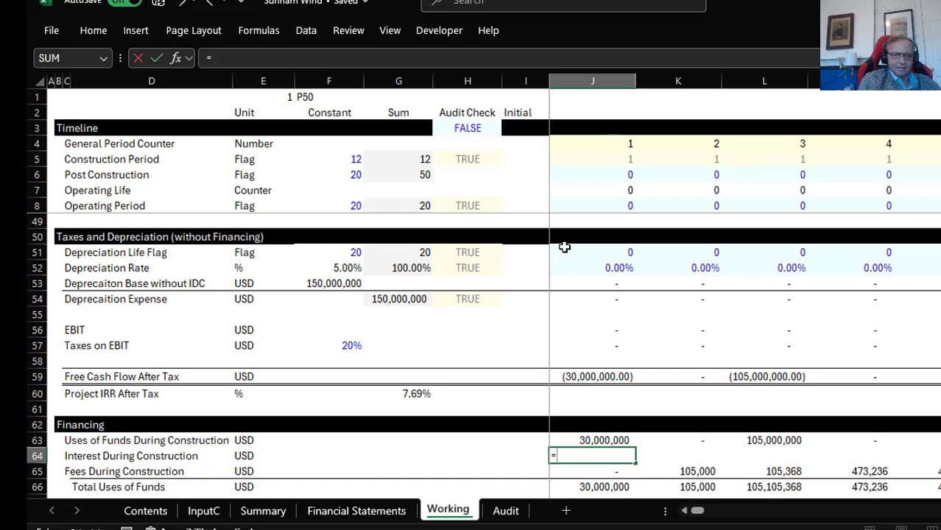
Link Interest During Construction in period 1 to the IDC row with =J87 and fill it across all periods
{"action": "type", "text": "="}
{"action": "key", "text": "Down"}
{"action": "key", "text": "Down"}
{"action": "key", "text": "Down"}
{"action": "key", "text": "Down"}
{"action": "key", "text": "Down"}
{"action": "key", "text": "Down"}
{"action": "key", "text": "Down"}
{"action": "key", "text": "Down"}
{"action": "key", "text": "Down"}
{"action": "key", "text": "Down"}
{"action": "key", "text": "Down"}
{"action": "key", "text": "Down"}
{"action": "key", "text": "Down"}
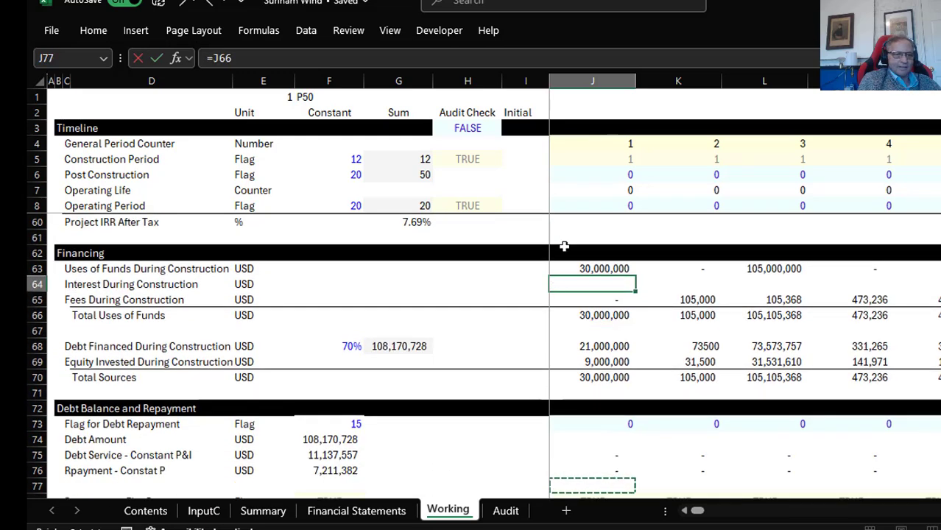
{"action": "key", "text": "Down"}
{"action": "key", "text": "Down"}
{"action": "key", "text": "Down"}
{"action": "key", "text": "Up"}
{"action": "key", "text": "Up"}
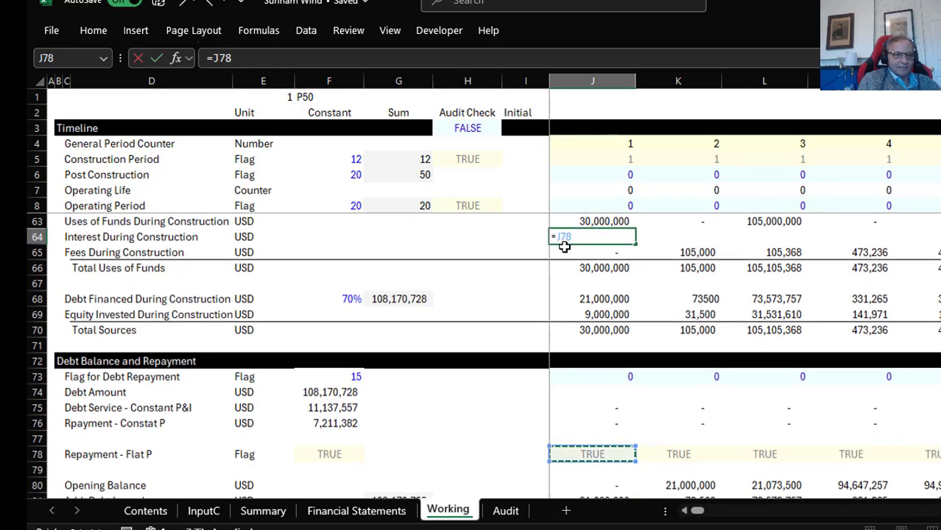
{"action": "key", "text": "Up"}
{"action": "key", "text": "Down"}
{"action": "key", "text": "Up"}
{"action": "key", "text": "Up"}
{"action": "key", "text": "Up"}
{"action": "key", "text": "Up"}
{"action": "key", "text": "Up"}
{"action": "key", "text": "Up"}
{"action": "key", "text": "Up"}
{"action": "key", "text": "Up"}
{"action": "key", "text": "Up"}
{"action": "key", "text": "Up"}
{"action": "key", "text": "Up"}
{"action": "key", "text": "Up"}
{"action": "key", "text": "Up"}
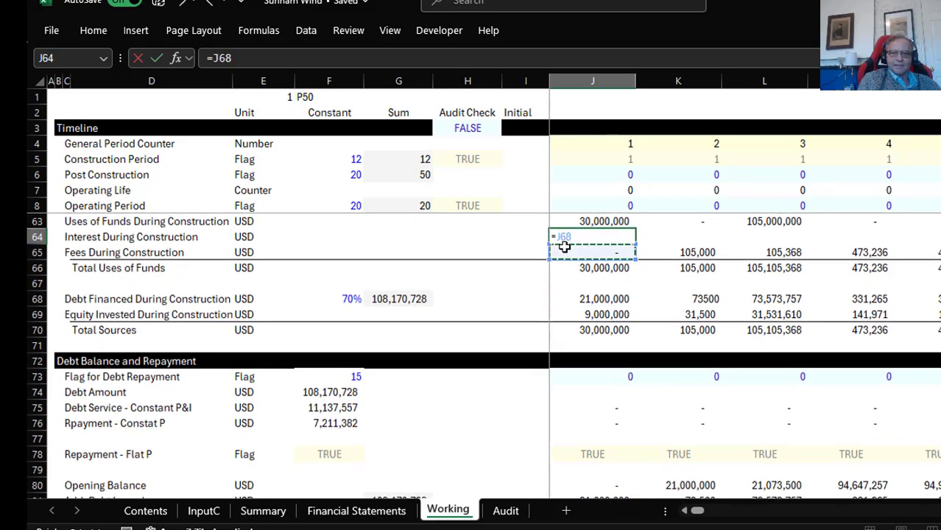
{"action": "key", "text": "Up"}
{"action": "key", "text": "Up"}
{"action": "key", "text": "Up"}
{"action": "key", "text": "Up"}
{"action": "key", "text": "Up"}
{"action": "key", "text": "Up"}
{"action": "key", "text": "Up"}
{"action": "key", "text": "Up"}
{"action": "key", "text": "Up"}
{"action": "key", "text": "Up"}
{"action": "key", "text": "Up"}
{"action": "key", "text": "Up"}
{"action": "key", "text": "Up"}
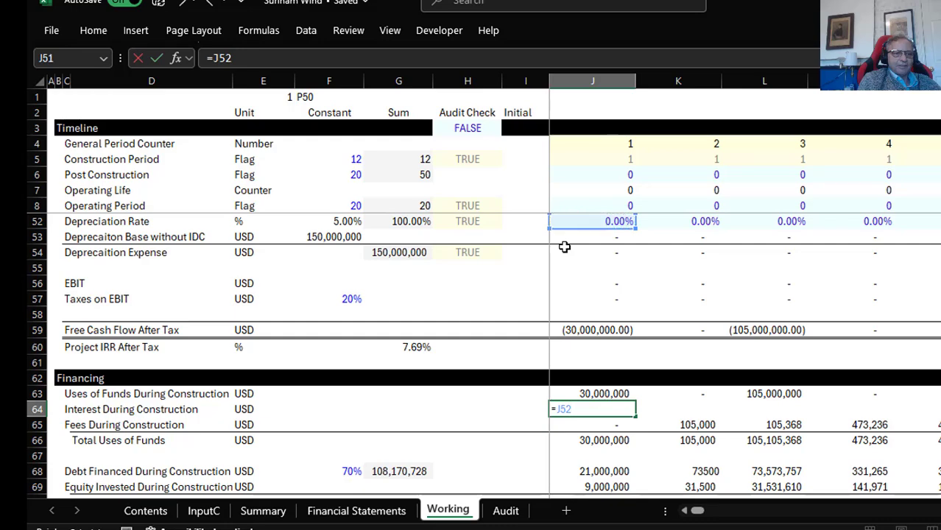
{"action": "key", "text": "Down"}
{"action": "key", "text": "Down"}
{"action": "key", "text": "Down"}
{"action": "key", "text": "Down"}
{"action": "key", "text": "Down"}
{"action": "key", "text": "Down"}
{"action": "key", "text": "Down"}
{"action": "key", "text": "Down"}
{"action": "key", "text": "Down"}
{"action": "key", "text": "Down"}
{"action": "key", "text": "Down"}
{"action": "key", "text": "Down"}
{"action": "key", "text": "Down"}
{"action": "key", "text": "Down"}
{"action": "key", "text": "Down"}
{"action": "key", "text": "Down"}
{"action": "key", "text": "Down"}
{"action": "key", "text": "Down"}
{"action": "key", "text": "Down"}
{"action": "key", "text": "Down"}
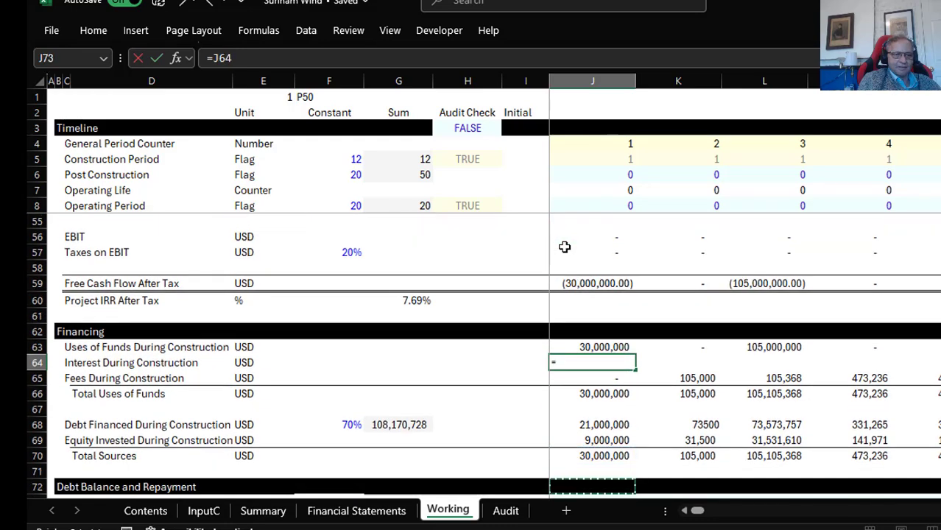
{"action": "key", "text": "Down"}
{"action": "key", "text": "Down"}
{"action": "key", "text": "Down"}
{"action": "key", "text": "Down"}
{"action": "key", "text": "Down"}
{"action": "key", "text": "Down"}
{"action": "key", "text": "Down"}
{"action": "key", "text": "Down"}
{"action": "key", "text": "Down"}
{"action": "key", "text": "Down"}
{"action": "key", "text": "Down"}
{"action": "key", "text": "Down"}
{"action": "key", "text": "Down"}
{"action": "key", "text": "Down"}
{"action": "key", "text": "Down"}
{"action": "key", "text": "Down"}
{"action": "key", "text": "Down"}
{"action": "key", "text": "Down"}
{"action": "key", "text": "Down"}
{"action": "key", "text": "Down"}
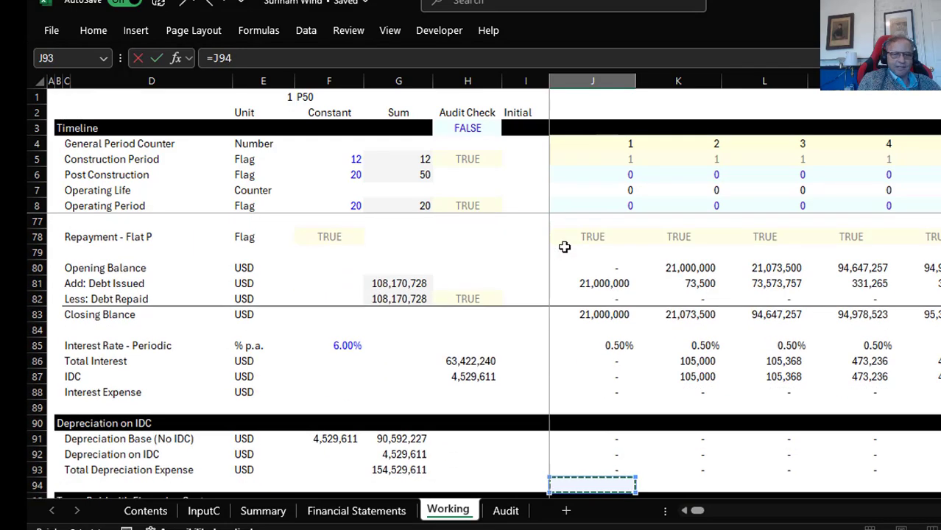
{"action": "key", "text": "Up"}
{"action": "key", "text": "Up"}
{"action": "key", "text": "Up"}
{"action": "key", "text": "Up"}
{"action": "key", "text": "Up"}
{"action": "key", "text": "Up"}
{"action": "key", "text": "Up"}
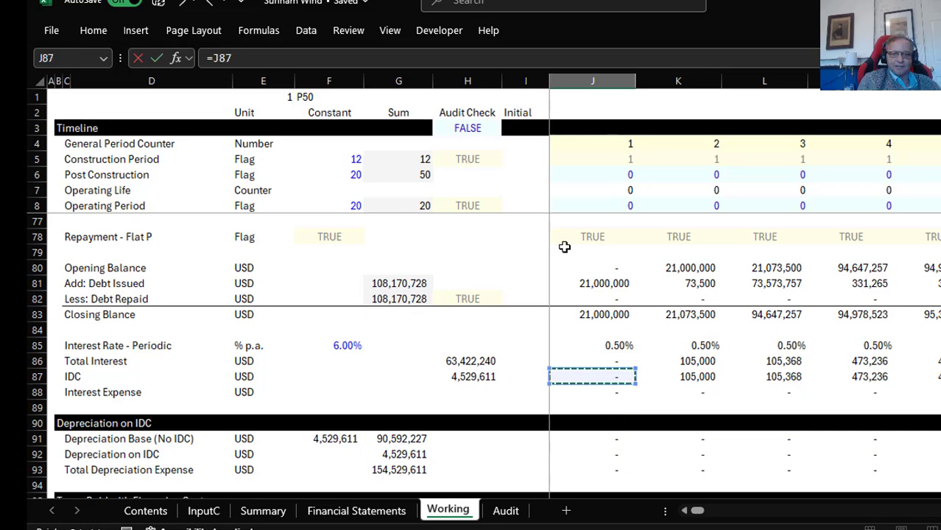
{"action": "key", "text": "Return"}
{"action": "key", "text": "Up"}
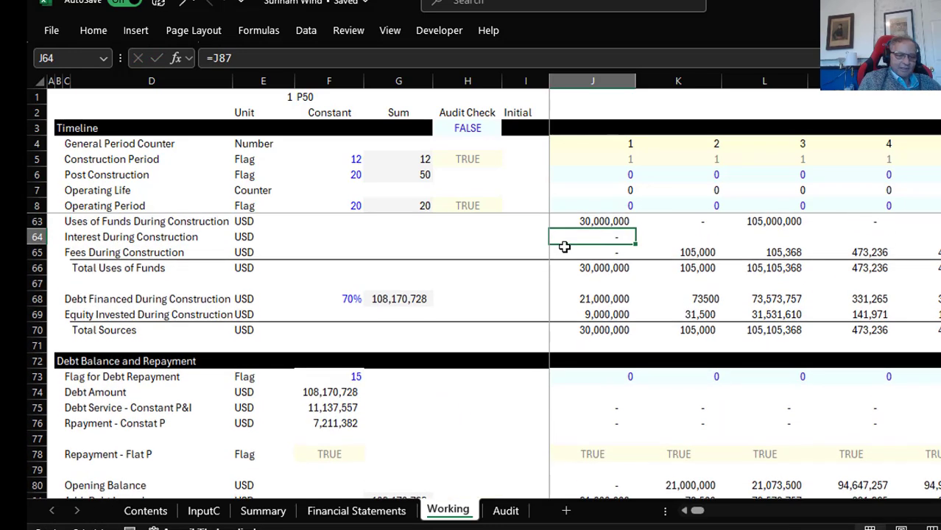
{"action": "key", "text": "ctrl+shift+r"}
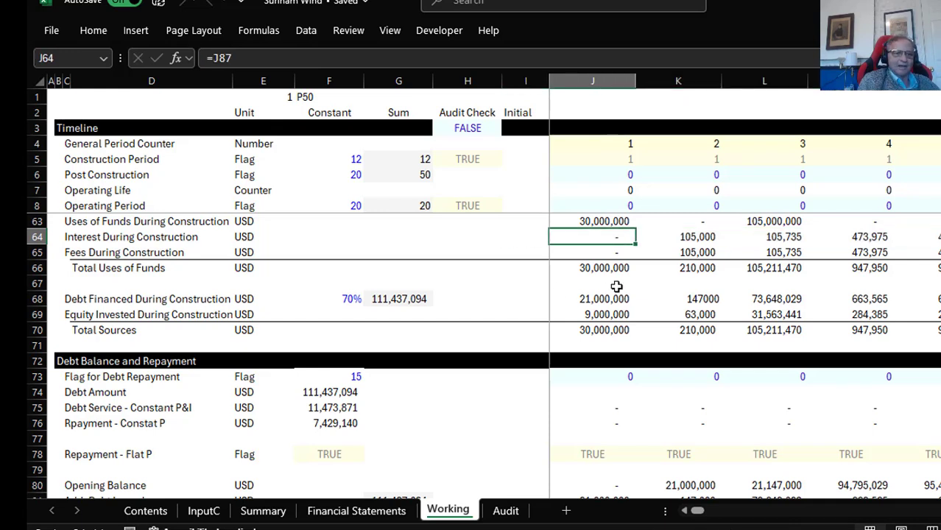
Clear the duplicate interest link from the Fees During Construction row across all periods
{"action": "key", "text": "Down"}
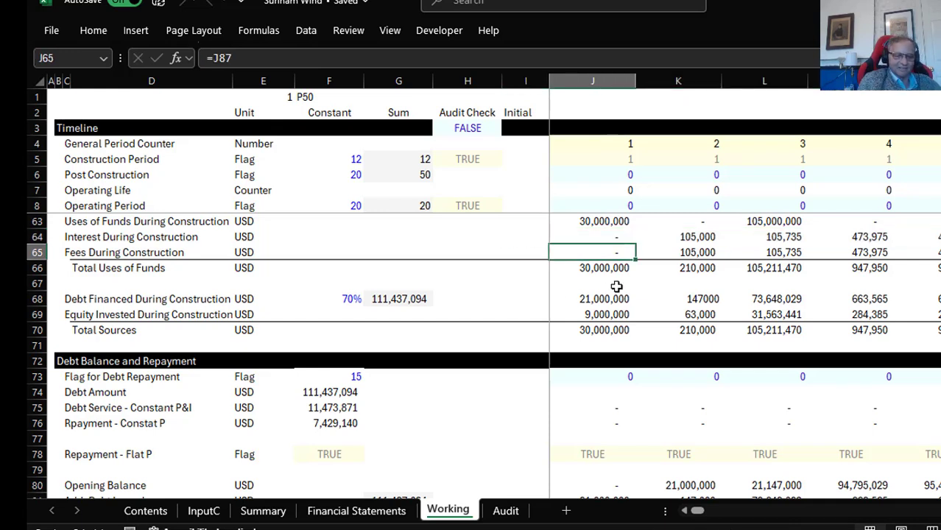
{"action": "key", "text": "ctrl+shift+Right"}
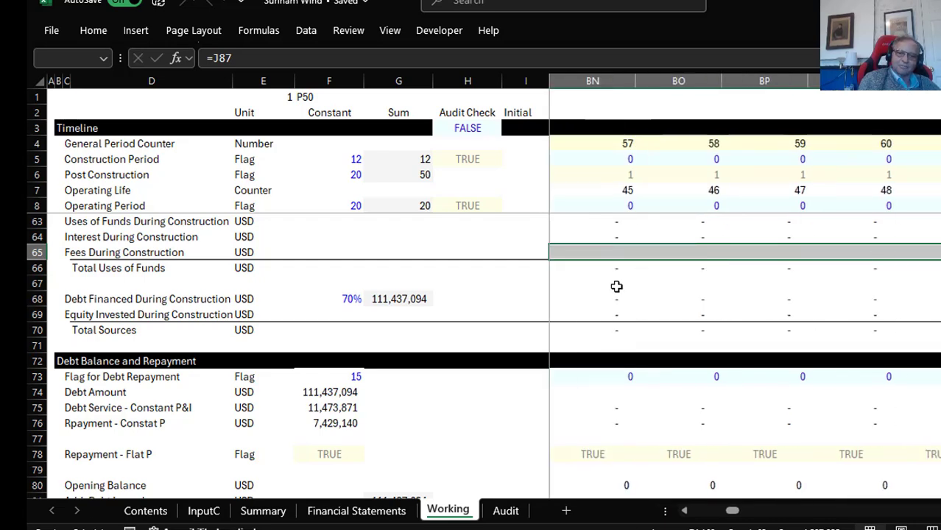
{"action": "key", "text": "Delete"}
{"action": "key", "text": "Left"}
{"action": "key", "text": "Left"}
{"action": "key", "text": "Right"}
{"action": "key", "text": "Right"}
{"action": "key", "text": "Left"}
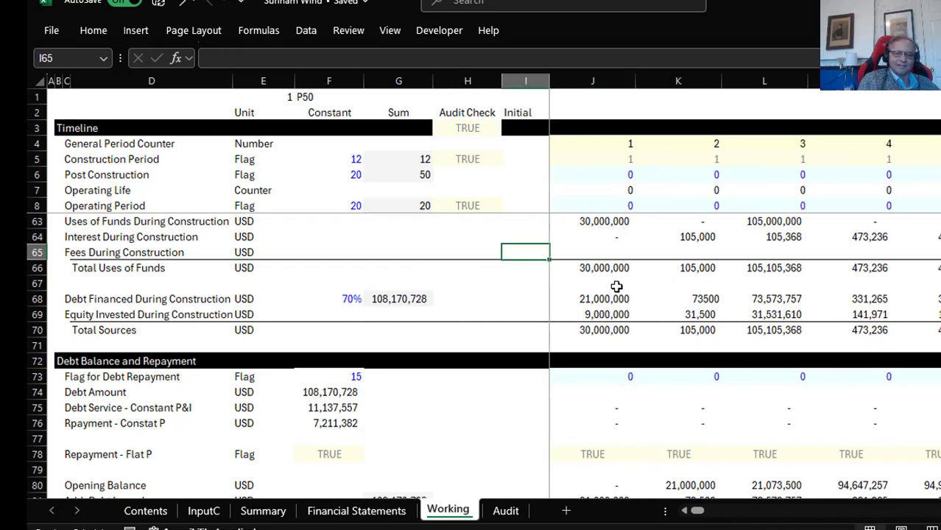
Check the 1-Jan-25 Interest and Fees During Construction link in the Financial Statements sheet's cash flow section
{"action": "left_click", "coordinate": [366, 509]}
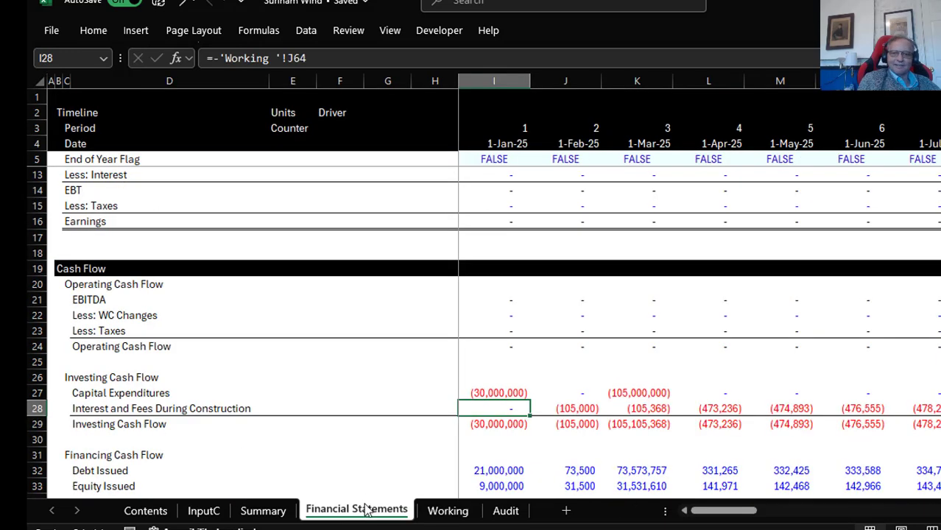
{"action": "key", "text": "Left"}
{"action": "key", "text": "Right"}
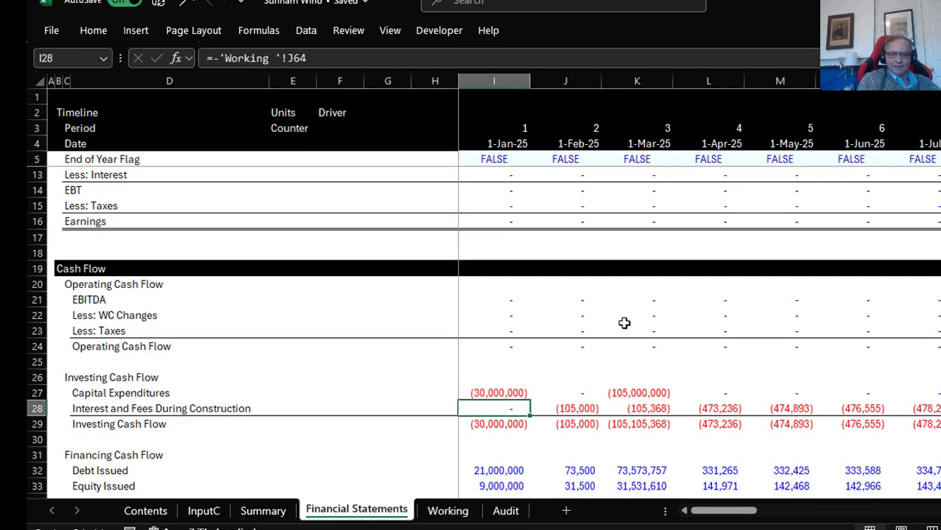
{"action": "key", "text": "Left"}
{"action": "key", "text": "Left"}
{"action": "key", "text": "Right"}
{"action": "key", "text": "Right"}
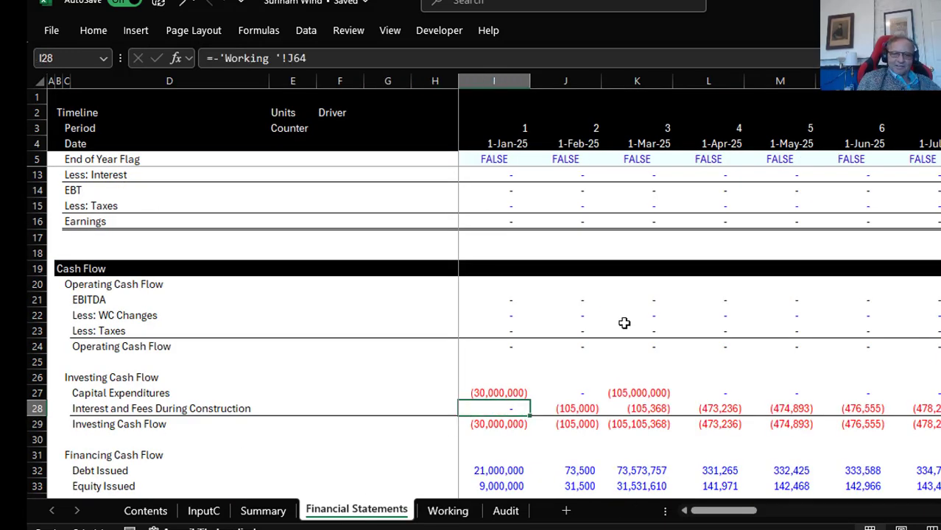
Review the Investing Cash Flow totals from the 2025 construction months into the annual operating periods
{"action": "key", "text": "Down"}
{"action": "key", "text": "Right"}
{"action": "key", "text": "Right"}
{"action": "key", "text": "Right"}
{"action": "key", "text": "Right"}
{"action": "key", "text": "Right"}
{"action": "key", "text": "Right"}
{"action": "key", "text": "Right"}
{"action": "key", "text": "Right"}
{"action": "key", "text": "Right"}
{"action": "key", "text": "Right"}
{"action": "key", "text": "Right"}
{"action": "key", "text": "Right"}
{"action": "key", "text": "Right"}
{"action": "key", "text": "Right"}
{"action": "key", "text": "Right"}
{"action": "key", "text": "Right"}
{"action": "key", "text": "Right"}
{"action": "key", "text": "Right"}
{"action": "key", "text": "Right"}
{"action": "key", "text": "Right"}
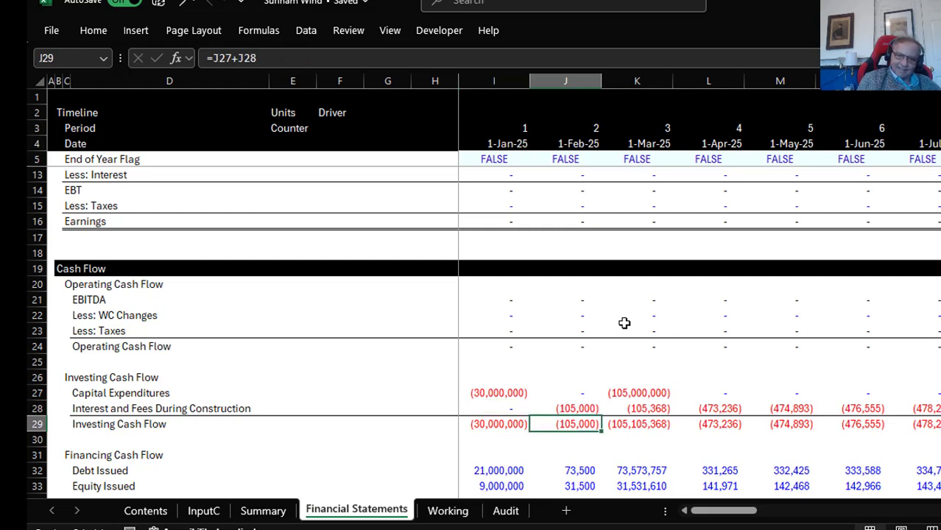
{"action": "key", "text": "Left"}
{"action": "key", "text": "Left"}
{"action": "key", "text": "Left"}
{"action": "key", "text": "Left"}
{"action": "key", "text": "Left"}
{"action": "key", "text": "Left"}
{"action": "key", "text": "Left"}
{"action": "key", "text": "Left"}
{"action": "key", "text": "Left"}
{"action": "key", "text": "Left"}
{"action": "key", "text": "Left"}
{"action": "key", "text": "Left"}
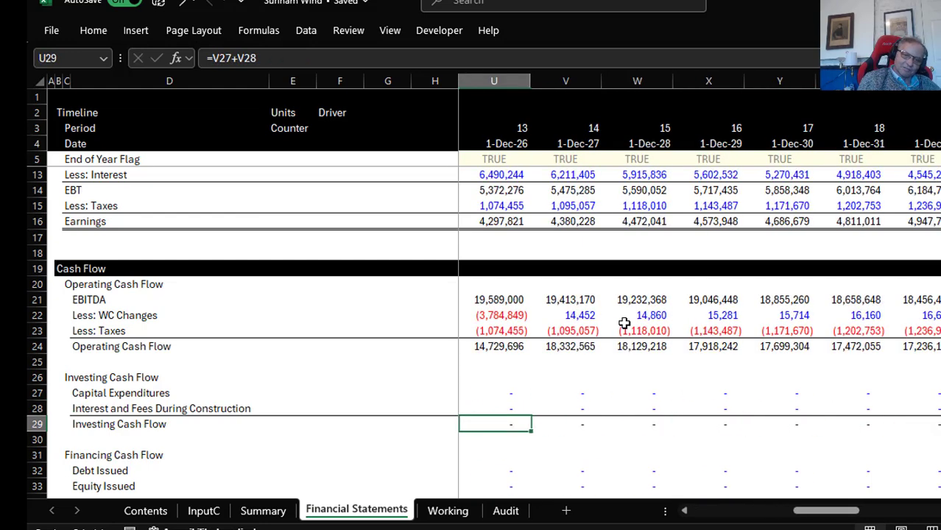
Examine the Financing Cash Flow section and the Net Cash Flow formula for the late 2025 construction months
{"action": "key", "text": "Down"}
{"action": "key", "text": "Down"}
{"action": "key", "text": "Down"}
{"action": "key", "text": "Down"}
{"action": "key", "text": "Down"}
{"action": "key", "text": "Down"}
{"action": "key", "text": "Down"}
{"action": "key", "text": "Down"}
{"action": "key", "text": "Down"}
{"action": "key", "text": "Down"}
{"action": "key", "text": "Down"}
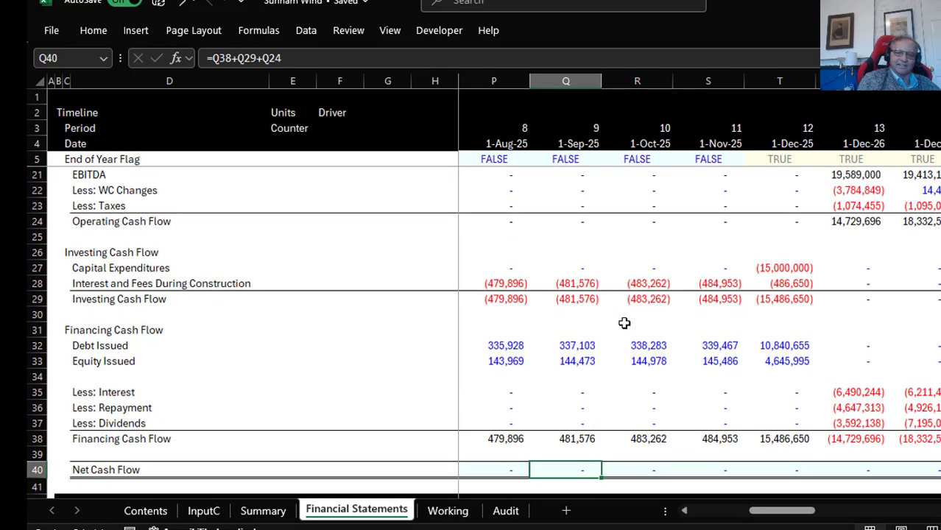
Check the Working sheet links behind Debt Issued and Equity Issued for 1-Sep-25 in the Financing Cash Flow section
{"action": "key", "text": "Up"}
{"action": "key", "text": "Up"}
{"action": "key", "text": "Up"}
{"action": "key", "text": "Up"}
{"action": "key", "text": "Up"}
{"action": "key", "text": "Up"}
{"action": "key", "text": "Up"}
{"action": "key", "text": "Up"}
{"action": "key", "text": "Up"}
{"action": "key", "text": "Down"}
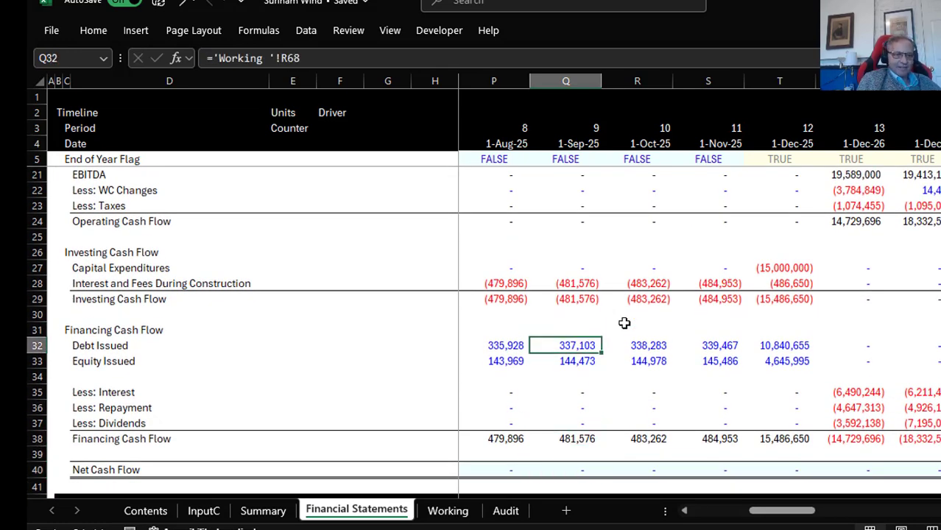
{"action": "key", "text": "Down"}
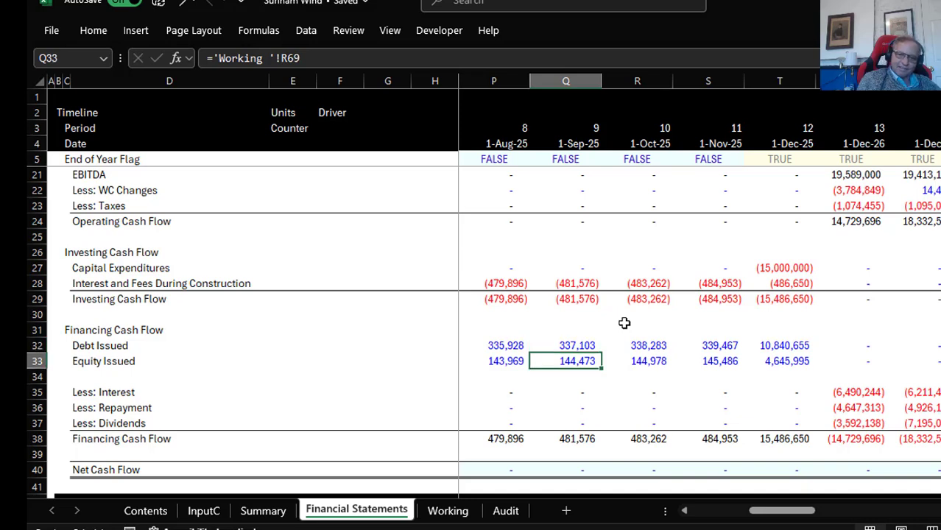
{"action": "key", "text": "Down"}
{"action": "key", "text": "Down"}
Review the interest and dividend lines and the Financing Cash Flow sum for the first operating year, 1-Dec-26
{"action": "key", "text": "Right"}
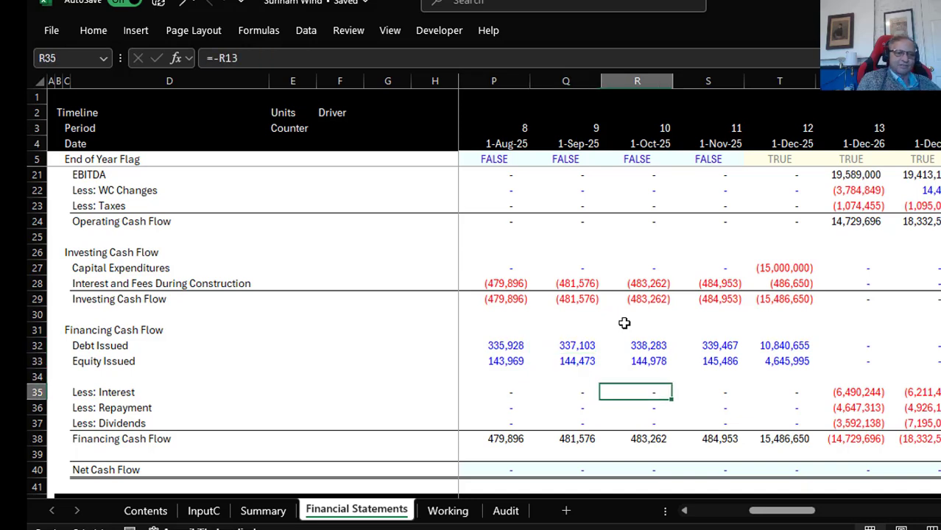
{"action": "key", "text": "Right"}
{"action": "key", "text": "Right"}
{"action": "key", "text": "Right"}
{"action": "key", "text": "Down"}
{"action": "key", "text": "Down"}
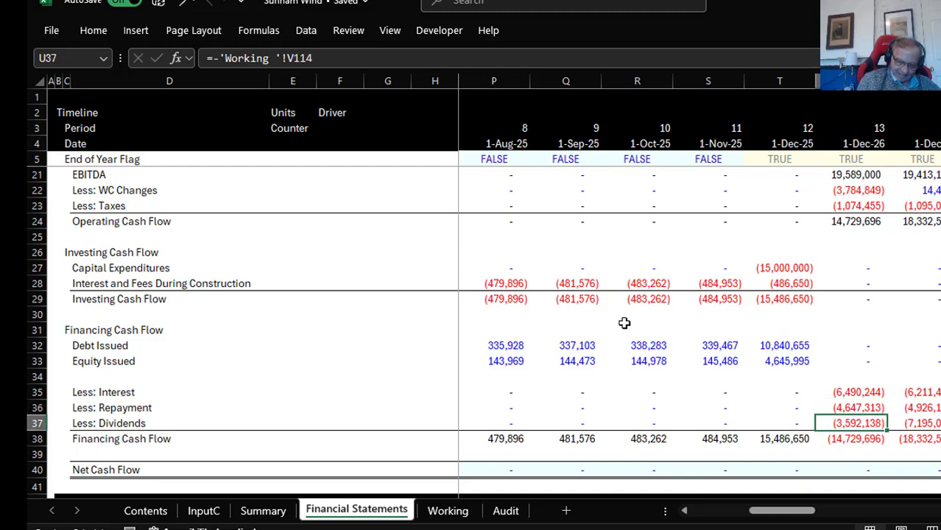
{"action": "key", "text": "Down"}
{"action": "key", "text": "Down"}
{"action": "key", "text": "Up"}
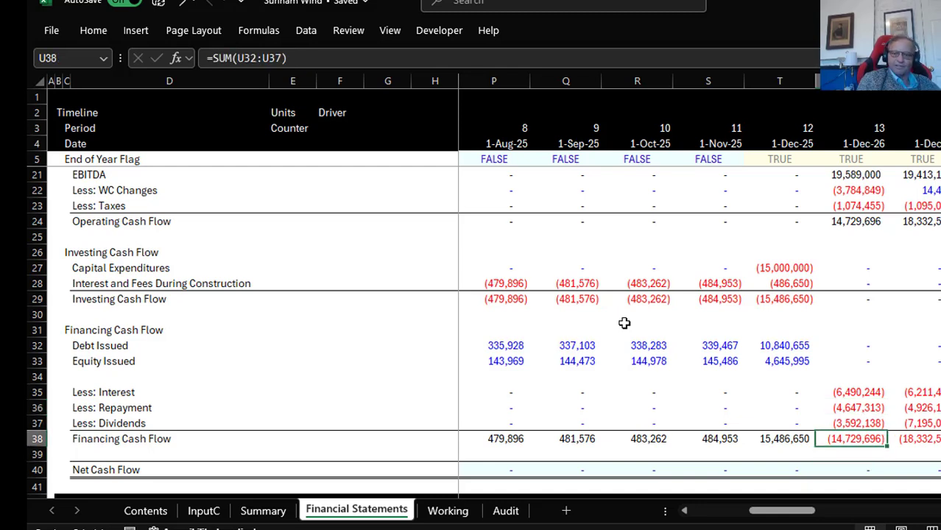
Inspect which cells the 1-Dec-26 Net Cash Flow formula adds together, leaving the formula as it is
{"action": "key", "text": "Down"}
{"action": "key", "text": "Down"}
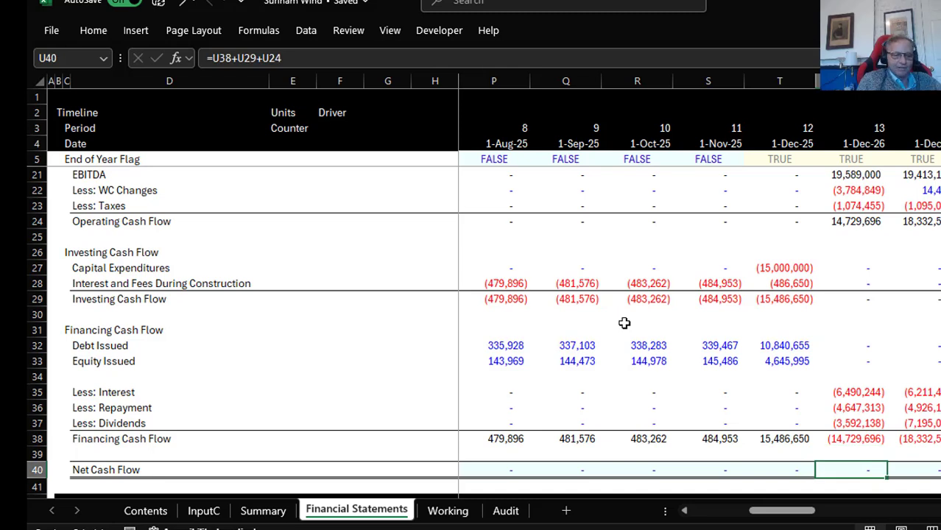
{"action": "key", "text": "F2"}
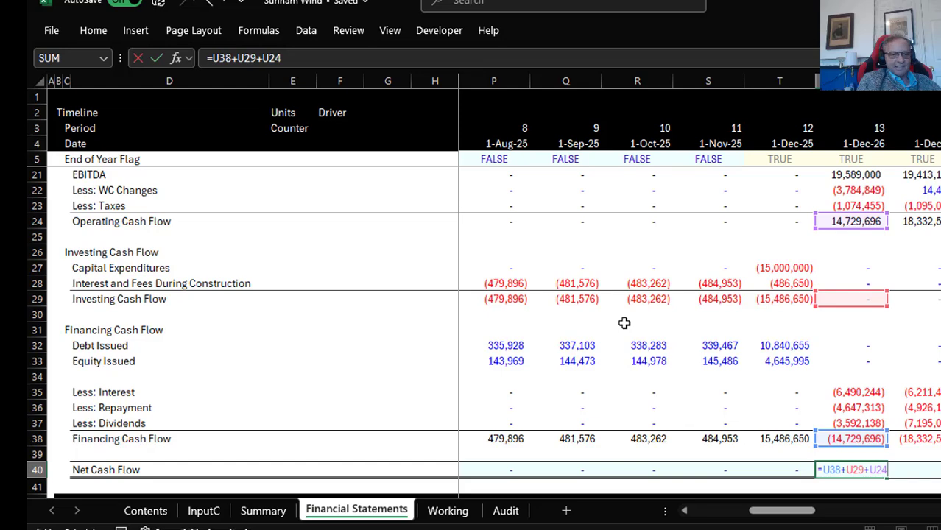
{"action": "key", "text": "Return"}
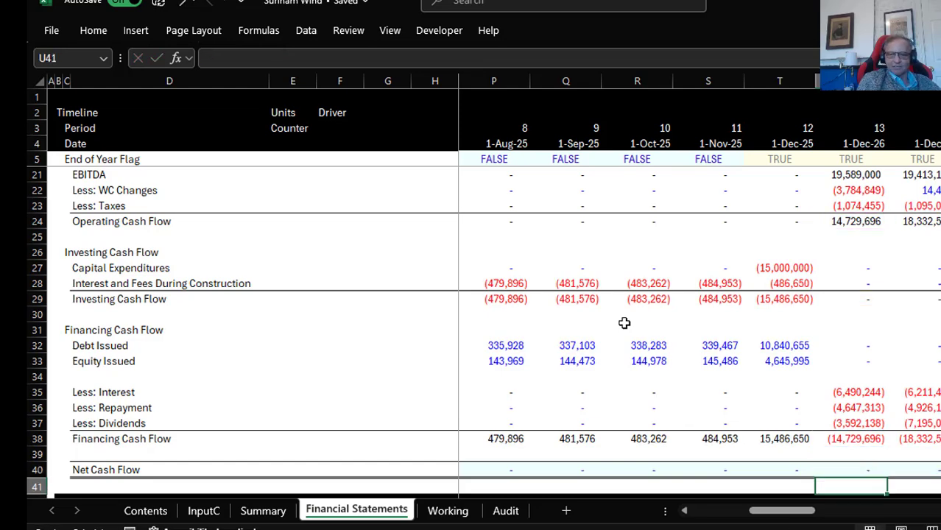
{"action": "key", "text": "Down"}
{"action": "key", "text": "Down"}
{"action": "key", "text": "Down"}
{"action": "key", "text": "Up"}
{"action": "key", "text": "Up"}
{"action": "key", "text": "Up"}
{"action": "key", "text": "Up"}
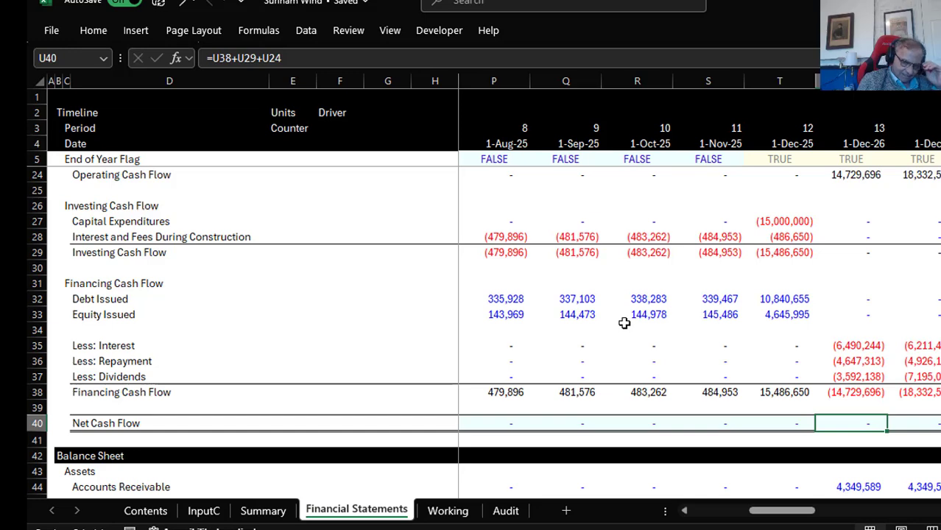
Review the Balance Sheet asset rows for 1-Dec-26, from Accounts Receivable down through the plant and accumulated depreciation lines
{"action": "key", "text": "Down"}
{"action": "key", "text": "Down"}
{"action": "key", "text": "Down"}
{"action": "key", "text": "Down"}
{"action": "key", "text": "Down"}
{"action": "key", "text": "Down"}
{"action": "key", "text": "Down"}
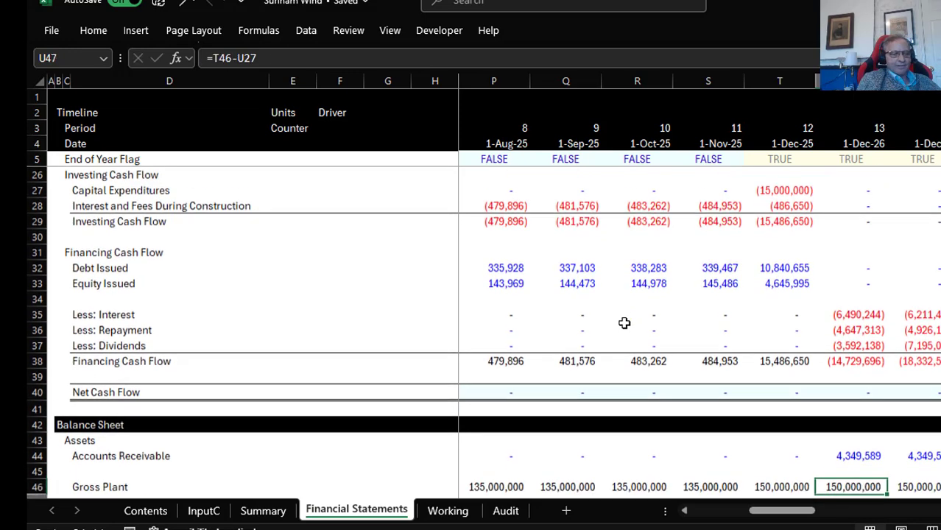
{"action": "key", "text": "Down"}
{"action": "key", "text": "Down"}
{"action": "key", "text": "Down"}
{"action": "key", "text": "Down"}
{"action": "key", "text": "Down"}
{"action": "key", "text": "Up"}
{"action": "key", "text": "Up"}
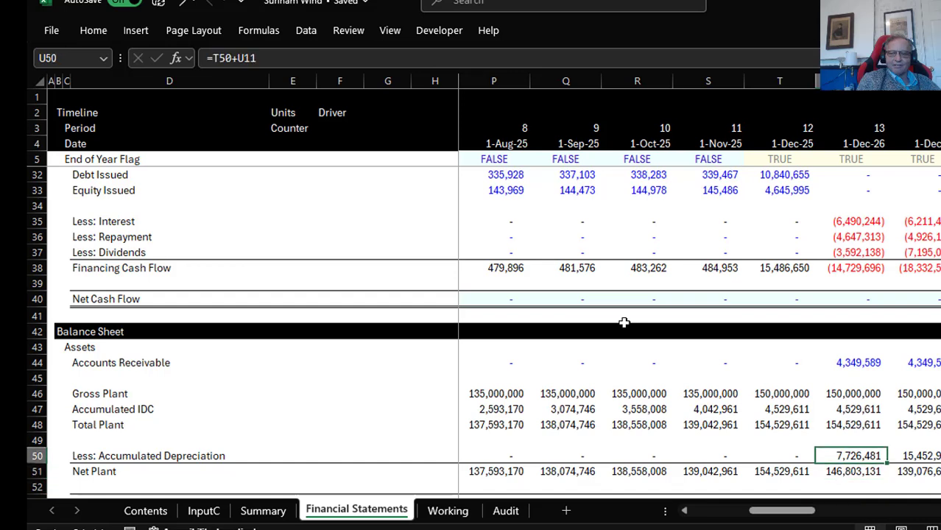
Check the Accounts Receivable links to the Working sheet for 1-Dec-26 and 1-Dec-25
{"action": "key", "text": "Up"}
{"action": "key", "text": "Up"}
{"action": "key", "text": "Up"}
{"action": "key", "text": "Up"}
{"action": "key", "text": "Up"}
{"action": "key", "text": "Up"}
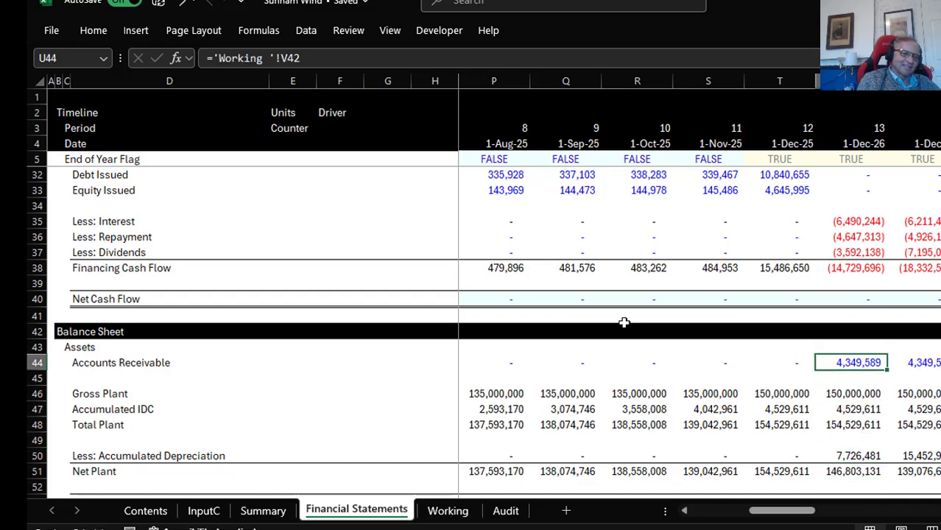
{"action": "key", "text": "Left"}
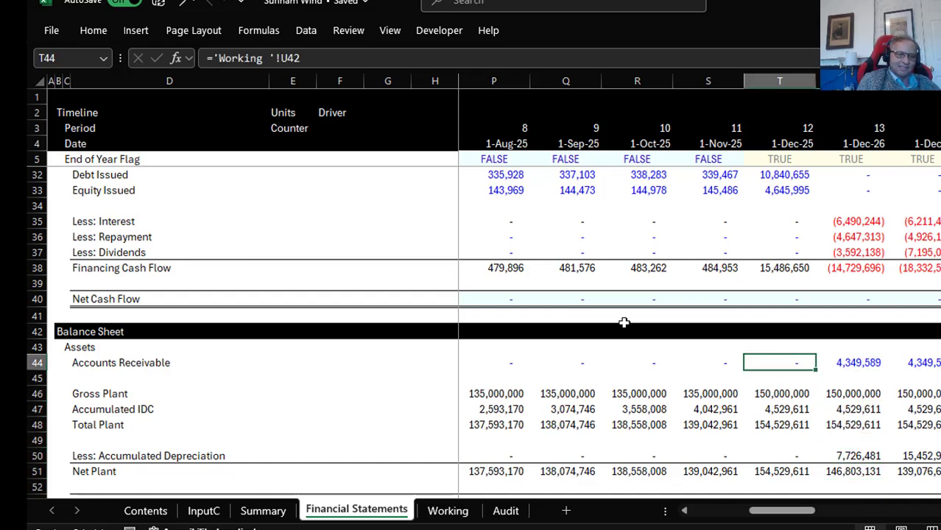
Inspect the Gross Plant formula in the first period, 1-Jan-25, and the cells it references
{"action": "key", "text": "Down"}
{"action": "key", "text": "Down"}
{"action": "key", "text": "Left"}
{"action": "key", "text": "Left"}
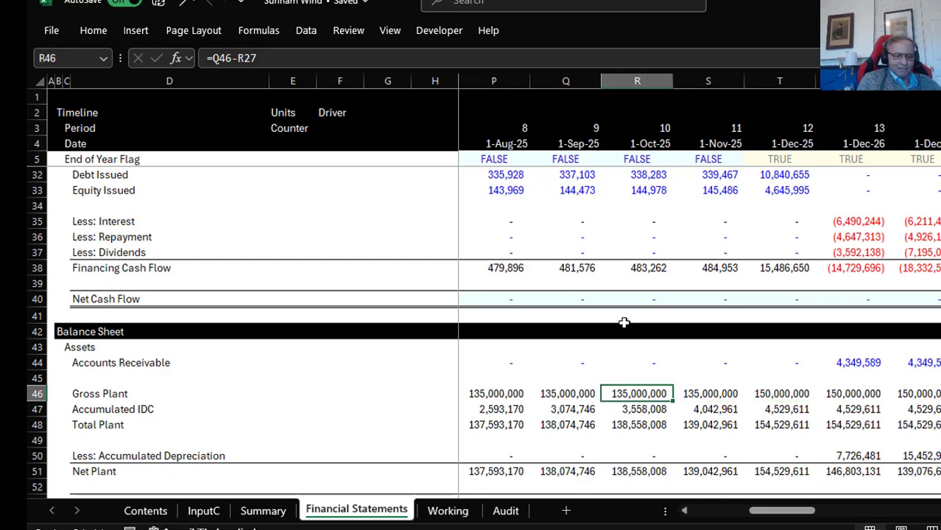
{"action": "key", "text": "Left"}
{"action": "key", "text": "Left"}
{"action": "key", "text": "Left"}
{"action": "key", "text": "Left"}
{"action": "key", "text": "Left"}
{"action": "key", "text": "Left"}
{"action": "key", "text": "Left"}
{"action": "key", "text": "Left"}
{"action": "key", "text": "Left"}
{"action": "key", "text": "Left"}
{"action": "key", "text": "Right"}
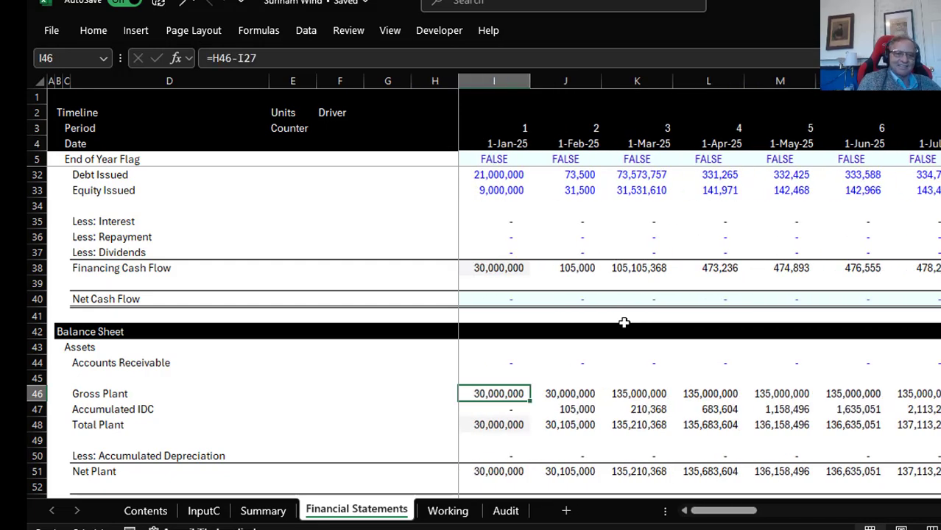
{"action": "key", "text": "F2"}
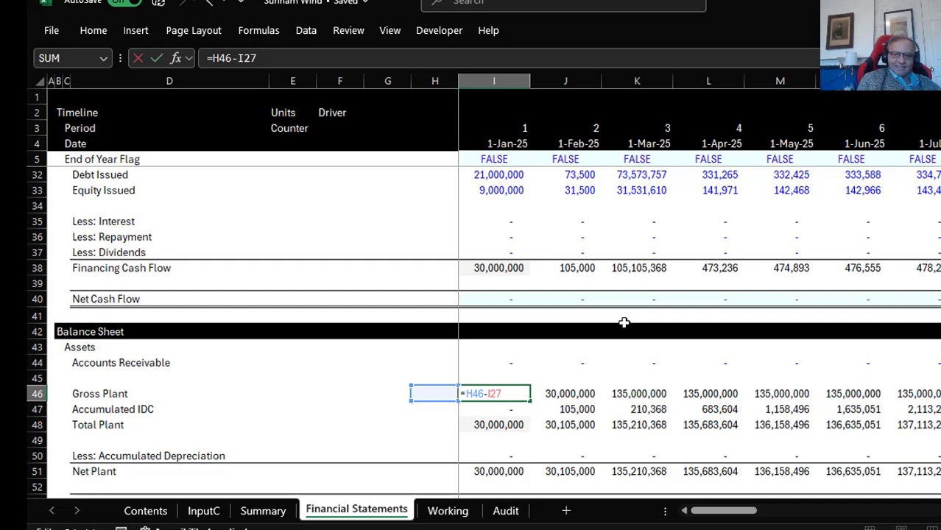
{"action": "key", "text": "Return"}
{"action": "key", "text": "Up"}
{"action": "key", "text": "Up"}
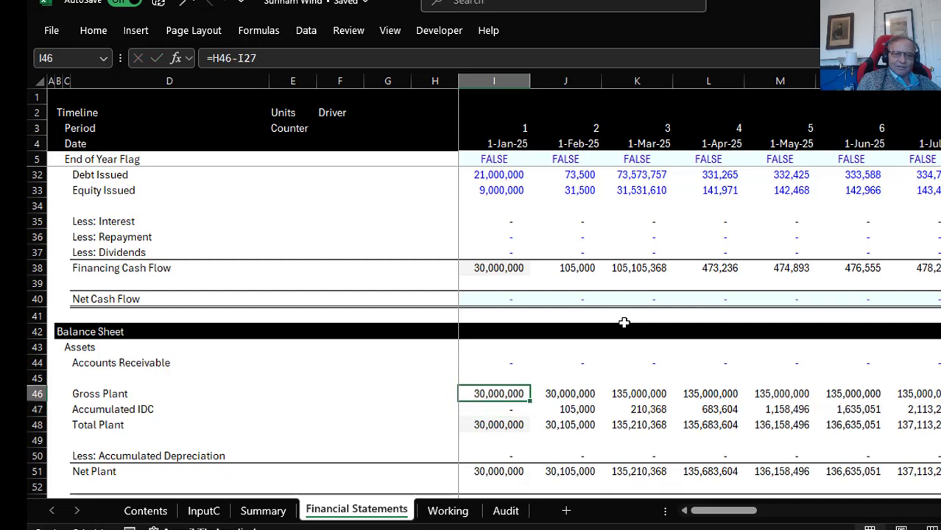
Compare the Balance Sheet's Gross Plant row with the Capital Expenditures row of the Investing Cash Flow for 1-Jan-25
{"action": "key", "text": "Up"}
{"action": "key", "text": "Up"}
{"action": "key", "text": "Up"}
{"action": "key", "text": "Up"}
{"action": "key", "text": "Up"}
{"action": "key", "text": "Up"}
{"action": "key", "text": "Up"}
{"action": "key", "text": "Up"}
{"action": "key", "text": "Up"}
{"action": "key", "text": "Up"}
{"action": "key", "text": "Up"}
{"action": "key", "text": "Up"}
{"action": "key", "text": "Up"}
{"action": "key", "text": "Up"}
{"action": "key", "text": "Up"}
{"action": "key", "text": "Up"}
{"action": "key", "text": "Up"}
{"action": "key", "text": "Up"}
{"action": "key", "text": "Up"}
{"action": "key", "text": "Up"}
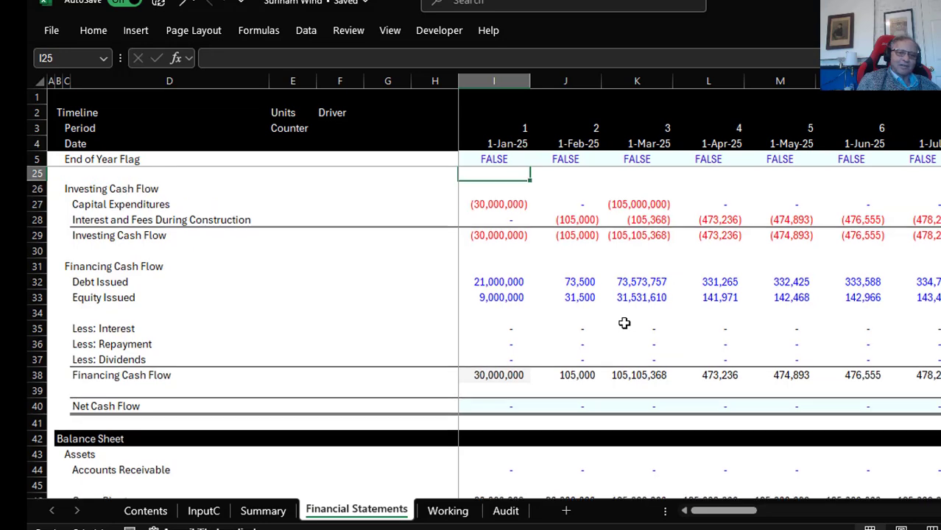
{"action": "key", "text": "Down"}
{"action": "key", "text": "Down"}
{"action": "key", "text": "Down"}
{"action": "key", "text": "Down"}
{"action": "key", "text": "Down"}
{"action": "key", "text": "Down"}
{"action": "key", "text": "Down"}
{"action": "key", "text": "Down"}
{"action": "key", "text": "Down"}
{"action": "key", "text": "Down"}
{"action": "key", "text": "Down"}
{"action": "key", "text": "Down"}
{"action": "key", "text": "Down"}
{"action": "key", "text": "Down"}
{"action": "key", "text": "Down"}
{"action": "key", "text": "Down"}
{"action": "key", "text": "Down"}
{"action": "key", "text": "Down"}
{"action": "key", "text": "Down"}
{"action": "key", "text": "Down"}
{"action": "key", "text": "Down"}
{"action": "key", "text": "Down"}
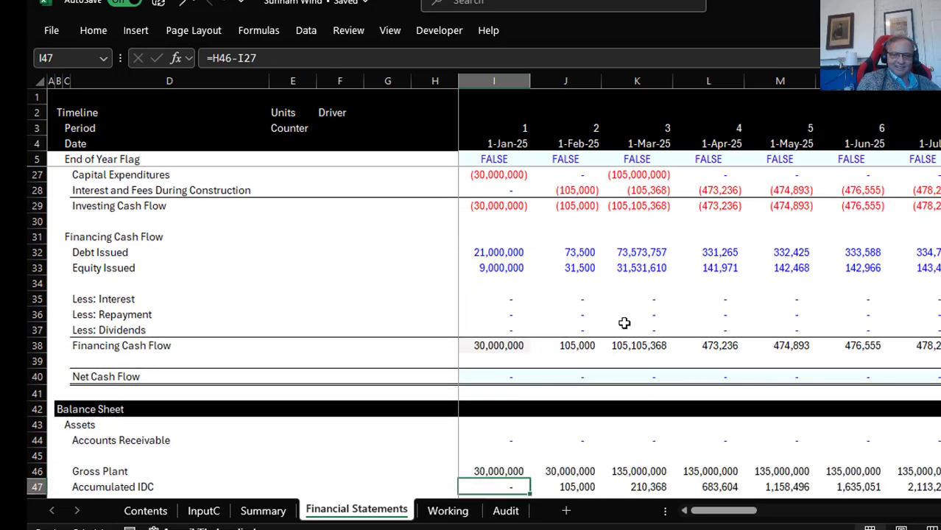
Review the Gross Plant balance across the 2025 construction months and into the annual operating periods
{"action": "key", "text": "Up"}
{"action": "key", "text": "Up"}
{"action": "key", "text": "Up"}
{"action": "key", "text": "Right"}
{"action": "key", "text": "Right"}
{"action": "key", "text": "Right"}
{"action": "key", "text": "Right"}
{"action": "key", "text": "Right"}
{"action": "key", "text": "Right"}
{"action": "key", "text": "Right"}
{"action": "key", "text": "Right"}
{"action": "key", "text": "Right"}
{"action": "key", "text": "Right"}
{"action": "key", "text": "Right"}
{"action": "key", "text": "Right"}
{"action": "key", "text": "Right"}
{"action": "key", "text": "Right"}
{"action": "key", "text": "Right"}
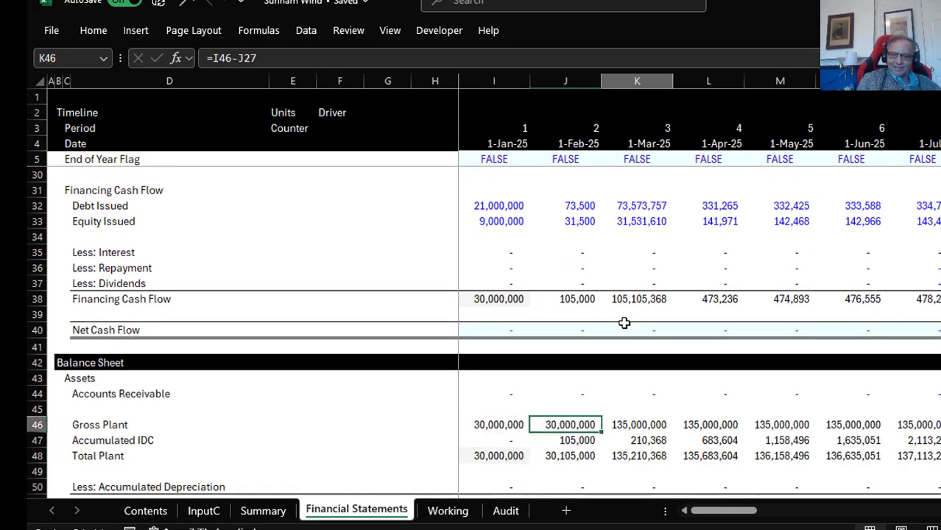
{"action": "key", "text": "Right"}
{"action": "key", "text": "Right"}
{"action": "key", "text": "Right"}
{"action": "key", "text": "Right"}
{"action": "key", "text": "Right"}
{"action": "key", "text": "Right"}
{"action": "key", "text": "Right"}
{"action": "key", "text": "Right"}
{"action": "key", "text": "Right"}
{"action": "key", "text": "ctrl+Left"}
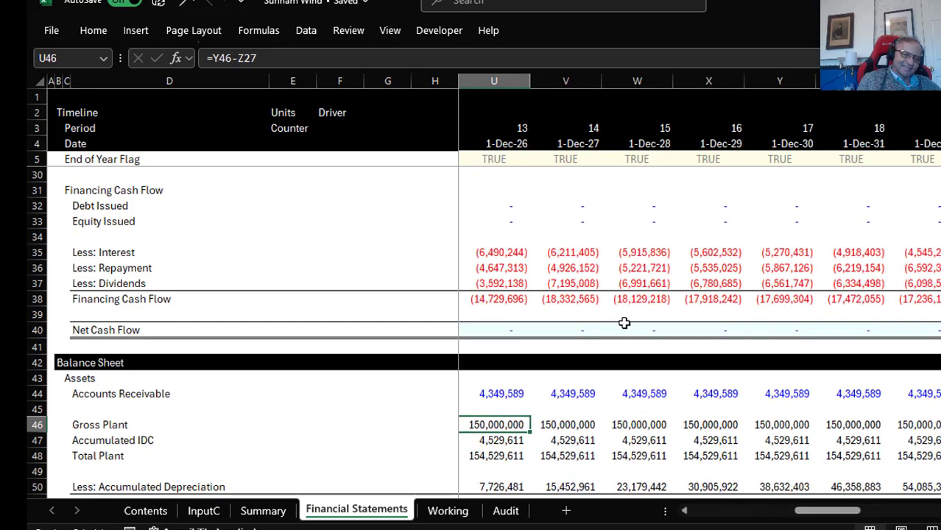
Check the Accumulated IDC formula for the first period, 1-Jan-25
{"action": "key", "text": "Down"}
{"action": "key", "text": "Left"}
{"action": "key", "text": "Left"}
{"action": "key", "text": "Right"}
{"action": "key", "text": "Right"}
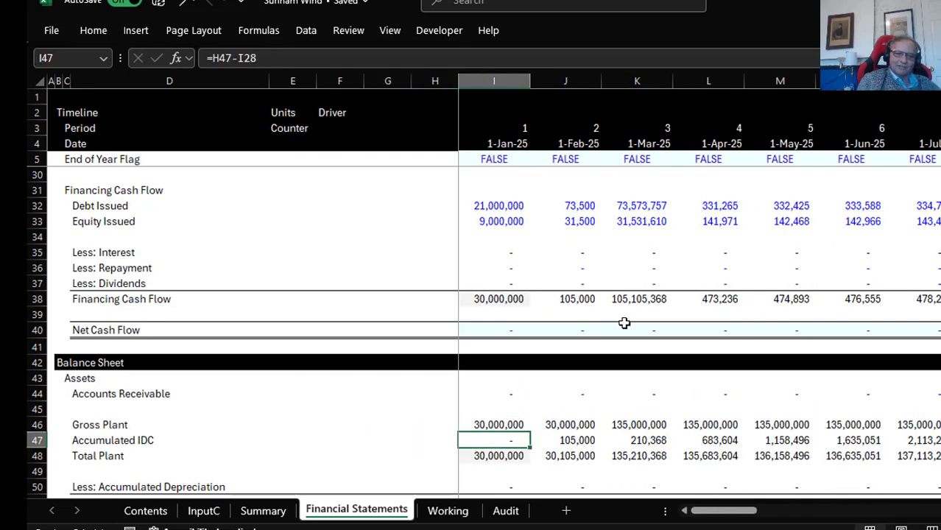
Look back through the cash flow statement and the Profit and Loss rows, including Depreciation, for 1-Jan-25
{"action": "key", "text": "Up"}
{"action": "key", "text": "Up"}
{"action": "key", "text": "Up"}
{"action": "key", "text": "Up"}
{"action": "key", "text": "Up"}
{"action": "key", "text": "Up"}
{"action": "key", "text": "Up"}
{"action": "key", "text": "Up"}
{"action": "key", "text": "Up"}
{"action": "key", "text": "Up"}
{"action": "key", "text": "Up"}
{"action": "key", "text": "Up"}
{"action": "key", "text": "Up"}
{"action": "key", "text": "Up"}
{"action": "key", "text": "Up"}
{"action": "key", "text": "Up"}
{"action": "key", "text": "Up"}
{"action": "key", "text": "Up"}
{"action": "key", "text": "Up"}
{"action": "key", "text": "Up"}
{"action": "key", "text": "Up"}
{"action": "key", "text": "Up"}
{"action": "key", "text": "Up"}
{"action": "key", "text": "Up"}
{"action": "key", "text": "Up"}
{"action": "key", "text": "Up"}
{"action": "key", "text": "Up"}
{"action": "key", "text": "Up"}
{"action": "key", "text": "Up"}
{"action": "key", "text": "Up"}
{"action": "key", "text": "Up"}
{"action": "key", "text": "Up"}
{"action": "key", "text": "Up"}
{"action": "key", "text": "Up"}
{"action": "key", "text": "Up"}
{"action": "key", "text": "Up"}
{"action": "key", "text": "Up"}
{"action": "key", "text": "Up"}
{"action": "key", "text": "Up"}
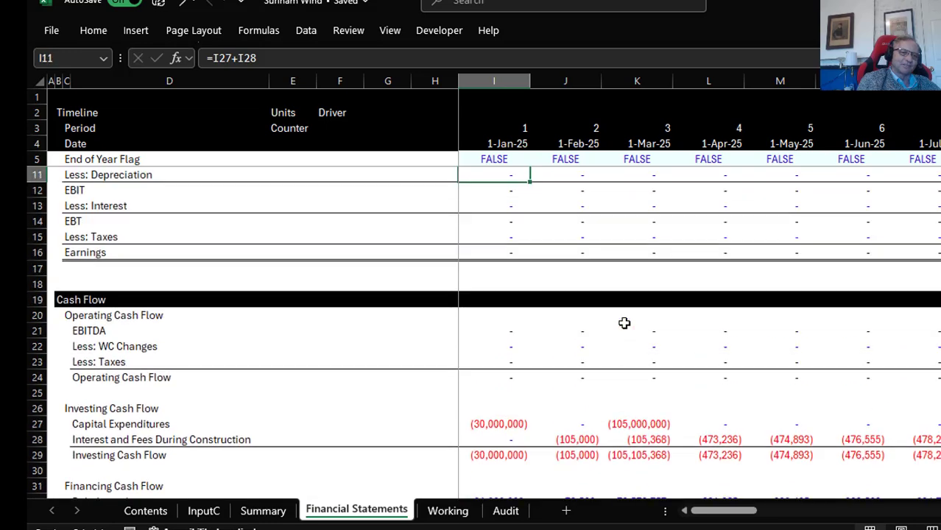
Compare the Investing Cash Flow's Interest and Fees During Construction row with the Balance Sheet's Accumulated IDC row for 1-Jan-25
{"action": "key", "text": "Down"}
{"action": "key", "text": "Down"}
{"action": "key", "text": "Down"}
{"action": "key", "text": "Down"}
{"action": "key", "text": "Down"}
{"action": "key", "text": "Down"}
{"action": "key", "text": "Down"}
{"action": "key", "text": "Down"}
{"action": "key", "text": "Down"}
{"action": "key", "text": "Down"}
{"action": "key", "text": "Down"}
{"action": "key", "text": "Down"}
{"action": "key", "text": "Down"}
{"action": "key", "text": "Down"}
{"action": "key", "text": "Down"}
{"action": "key", "text": "Down"}
{"action": "key", "text": "Down"}
{"action": "key", "text": "Down"}
{"action": "key", "text": "Down"}
{"action": "key", "text": "Down"}
{"action": "key", "text": "Down"}
{"action": "key", "text": "Down"}
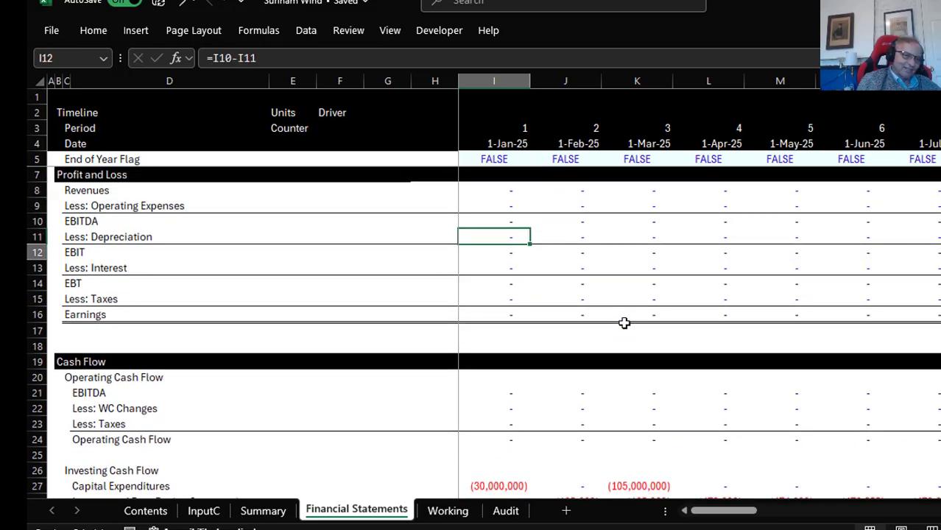
{"action": "key", "text": "Down"}
{"action": "key", "text": "Down"}
{"action": "key", "text": "Down"}
{"action": "key", "text": "Down"}
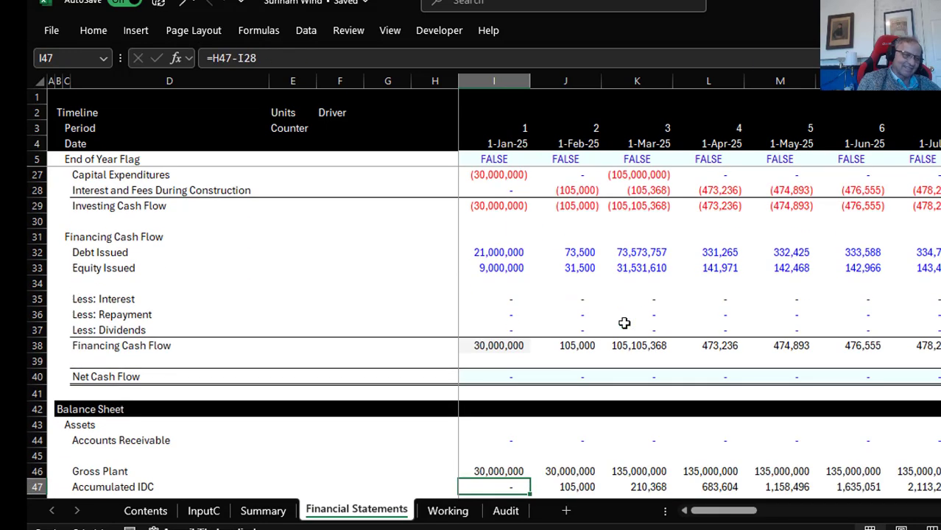
Examine the Financing Cash Flow rows for 1-Jan-25, including the source of the Debt Issued formula
{"action": "key", "text": "Up"}
{"action": "key", "text": "Up"}
{"action": "key", "text": "Up"}
{"action": "key", "text": "Up"}
{"action": "key", "text": "Up"}
{"action": "key", "text": "Up"}
{"action": "key", "text": "Up"}
{"action": "key", "text": "Up"}
{"action": "key", "text": "Up"}
{"action": "key", "text": "Up"}
{"action": "key", "text": "Up"}
{"action": "key", "text": "Up"}
{"action": "key", "text": "Up"}
{"action": "key", "text": "Up"}
{"action": "key", "text": "Up"}
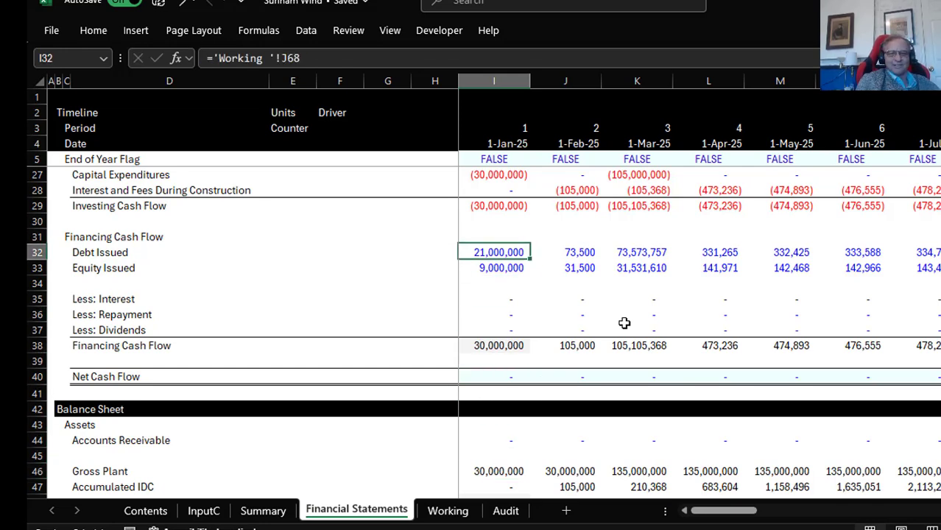
{"action": "key", "text": "Down"}
{"action": "key", "text": "Down"}
{"action": "key", "text": "Down"}
{"action": "key", "text": "Down"}
{"action": "key", "text": "Down"}
{"action": "key", "text": "Down"}
{"action": "key", "text": "Down"}
{"action": "key", "text": "Down"}
{"action": "key", "text": "Down"}
{"action": "key", "text": "Up"}
{"action": "key", "text": "Up"}
{"action": "key", "text": "Up"}
{"action": "key", "text": "Up"}
{"action": "key", "text": "Up"}
{"action": "key", "text": "Up"}
{"action": "key", "text": "Up"}
{"action": "key", "text": "Up"}
{"action": "key", "text": "Up"}
{"action": "key", "text": "Up"}
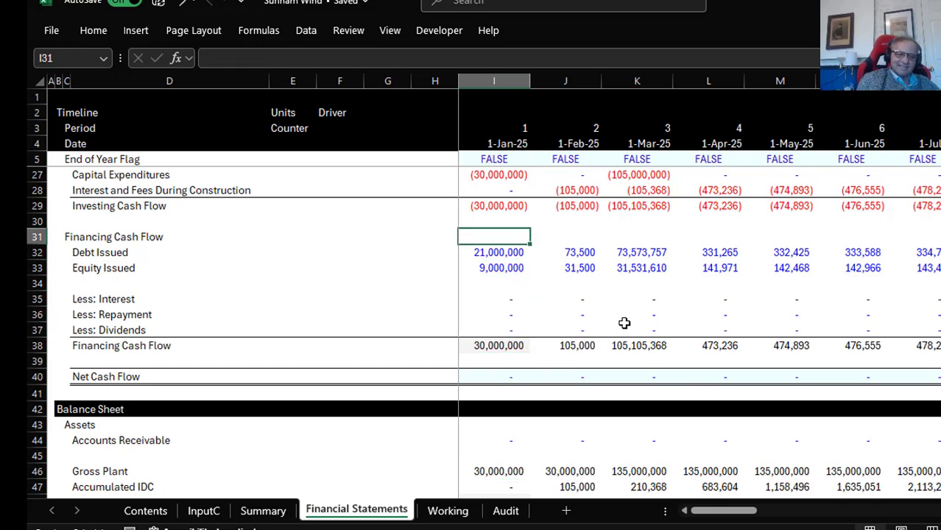
Check the Balance Sheet's Debt Balance and Accumulated Depreciation formulas for 1-Jan-25
{"action": "key", "text": "Down"}
{"action": "key", "text": "Down"}
{"action": "key", "text": "Down"}
{"action": "key", "text": "Down"}
{"action": "key", "text": "Down"}
{"action": "key", "text": "Down"}
{"action": "key", "text": "Down"}
{"action": "key", "text": "Down"}
{"action": "key", "text": "Down"}
{"action": "key", "text": "Down"}
{"action": "key", "text": "Down"}
{"action": "key", "text": "Down"}
{"action": "key", "text": "Down"}
{"action": "key", "text": "Down"}
{"action": "key", "text": "Down"}
{"action": "key", "text": "Down"}
{"action": "key", "text": "Down"}
{"action": "key", "text": "Down"}
{"action": "key", "text": "Down"}
{"action": "key", "text": "Down"}
{"action": "key", "text": "Down"}
{"action": "key", "text": "Up"}
{"action": "key", "text": "Up"}
{"action": "key", "text": "Up"}
{"action": "key", "text": "Up"}
{"action": "key", "text": "Up"}
{"action": "key", "text": "Up"}
{"action": "key", "text": "Up"}
{"action": "key", "text": "Up"}
{"action": "key", "text": "Up"}
{"action": "key", "text": "Up"}
{"action": "key", "text": "Up"}
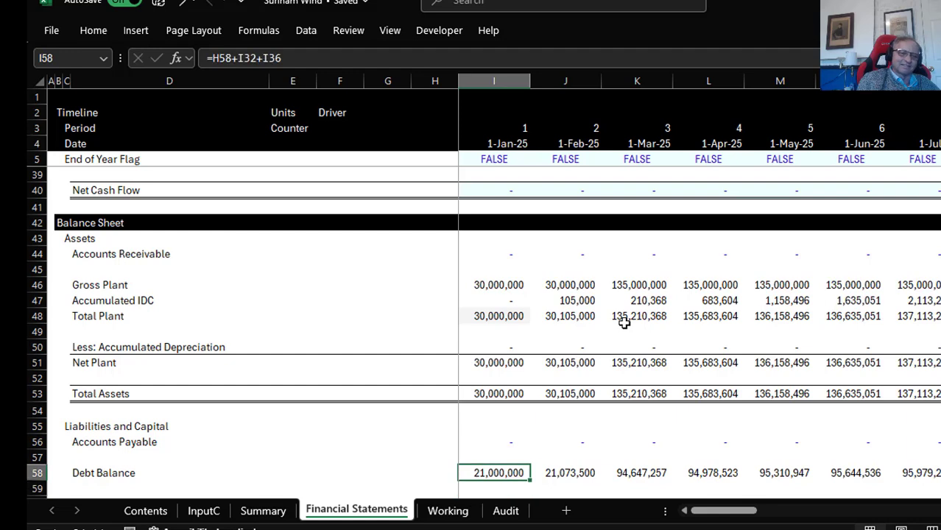
{"action": "key", "text": "Down"}
{"action": "key", "text": "Down"}
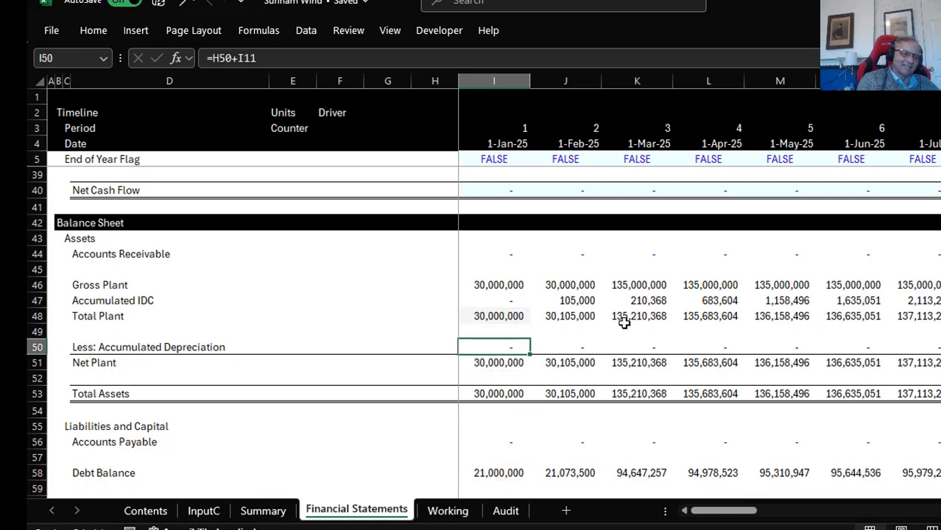
Review the Balance Sheet's Accumulated Depreciation row across the timeline from 1-Jan-25 to the years after 1-Dec-47
{"action": "key", "text": "Right"}
{"action": "key", "text": "Right"}
{"action": "key", "text": "Right"}
{"action": "key", "text": "Right"}
{"action": "key", "text": "Right"}
{"action": "key", "text": "Right"}
{"action": "key", "text": "Right"}
{"action": "key", "text": "Right"}
{"action": "key", "text": "Right"}
{"action": "key", "text": "Right"}
{"action": "key", "text": "Right"}
{"action": "key", "text": "Right"}
{"action": "key", "text": "Right"}
{"action": "key", "text": "Right"}
{"action": "key", "text": "Right"}
{"action": "key", "text": "Right"}
{"action": "key", "text": "Right"}
{"action": "key", "text": "Right"}
{"action": "key", "text": "Right"}
{"action": "key", "text": "Right"}
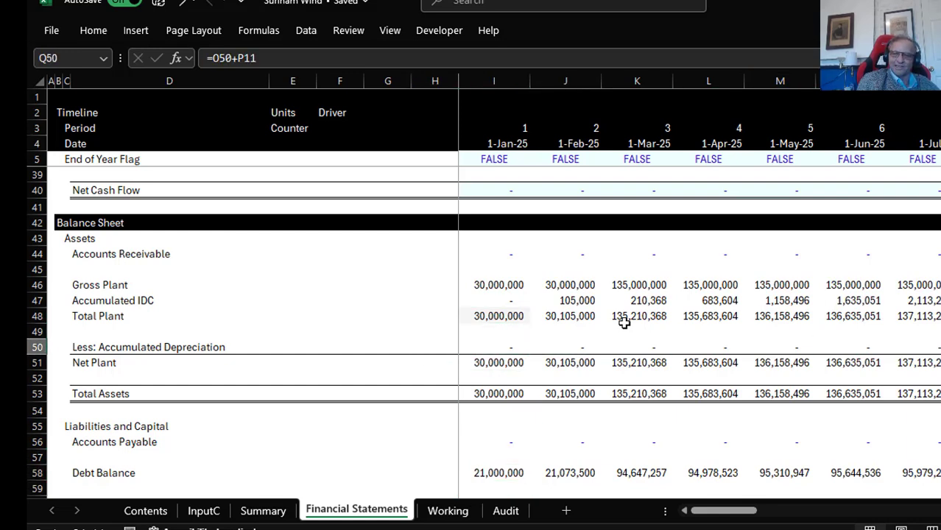
{"action": "key", "text": "Right"}
{"action": "key", "text": "Right"}
{"action": "key", "text": "Right"}
{"action": "key", "text": "Right"}
{"action": "key", "text": "Right"}
{"action": "key", "text": "Right"}
{"action": "key", "text": "Right"}
{"action": "key", "text": "Right"}
{"action": "key", "text": "Right"}
{"action": "key", "text": "Right"}
{"action": "key", "text": "Right"}
{"action": "key", "text": "Right"}
{"action": "key", "text": "Right"}
{"action": "key", "text": "Right"}
{"action": "key", "text": "Right"}
{"action": "key", "text": "Right"}
{"action": "key", "text": "Right"}
{"action": "key", "text": "Right"}
{"action": "key", "text": "Right"}
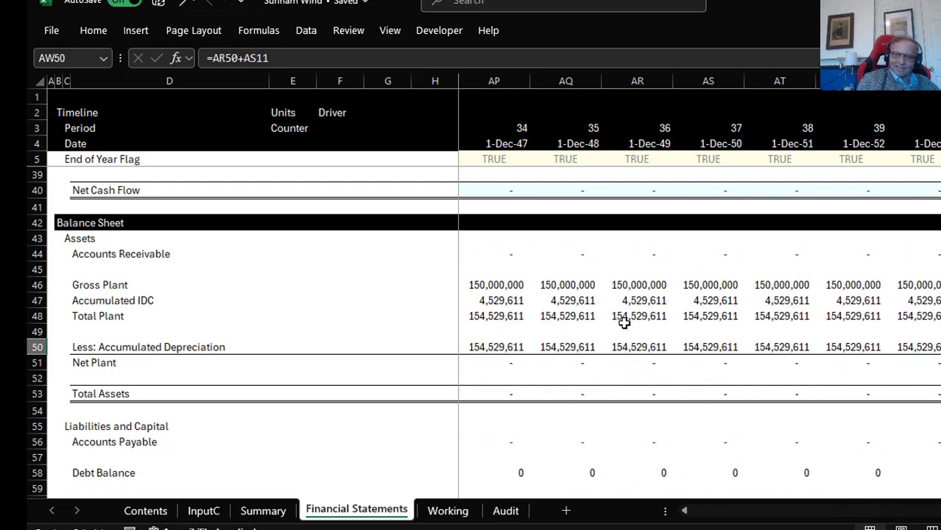
Check the Accumulated IDC formula for 1-Dec-43 and the Accumulated Depreciation formula for 1-Dec-45
{"action": "key", "text": "Left"}
{"action": "key", "text": "Left"}
{"action": "key", "text": "Left"}
{"action": "key", "text": "Left"}
{"action": "key", "text": "Left"}
{"action": "key", "text": "Left"}
{"action": "key", "text": "Left"}
{"action": "key", "text": "Left"}
{"action": "key", "text": "Left"}
{"action": "key", "text": "Left"}
{"action": "key", "text": "Up"}
{"action": "key", "text": "Up"}
{"action": "key", "text": "Up"}
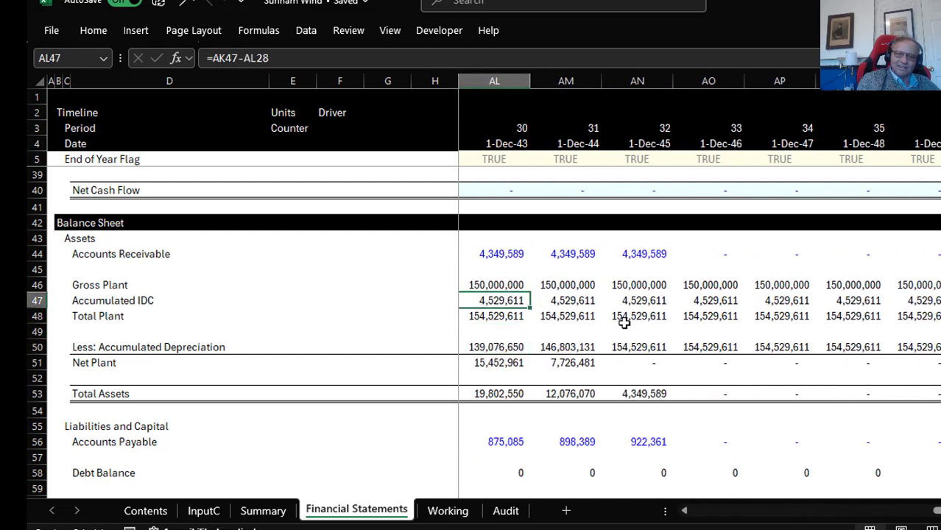
{"action": "key", "text": "Down"}
{"action": "key", "text": "Right"}
{"action": "key", "text": "Right"}
{"action": "key", "text": "Down"}
{"action": "key", "text": "Down"}
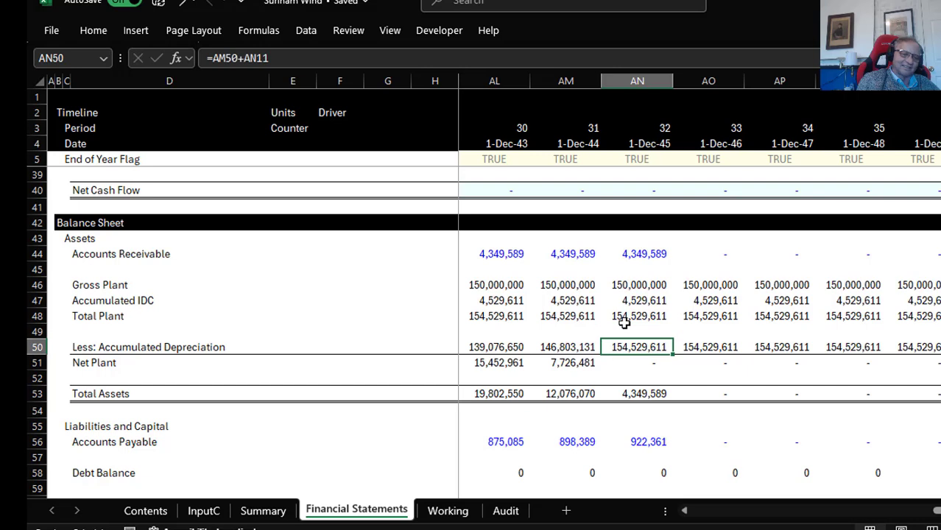
Compare the Total Assets formulas and values across the closing years up to 1-Dec-45
{"action": "key", "text": "Left"}
{"action": "key", "text": "Down"}
{"action": "key", "text": "Down"}
{"action": "key", "text": "Down"}
{"action": "key", "text": "Left"}
{"action": "key", "text": "Right"}
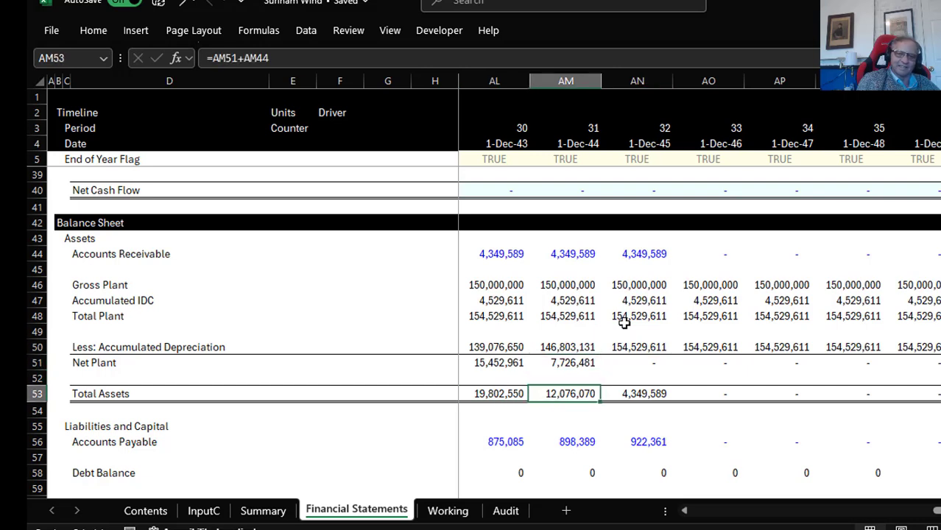
{"action": "key", "text": "Left"}
{"action": "key", "text": "Right"}
{"action": "key", "text": "Right"}
{"action": "key", "text": "Left"}
{"action": "key", "text": "Left"}
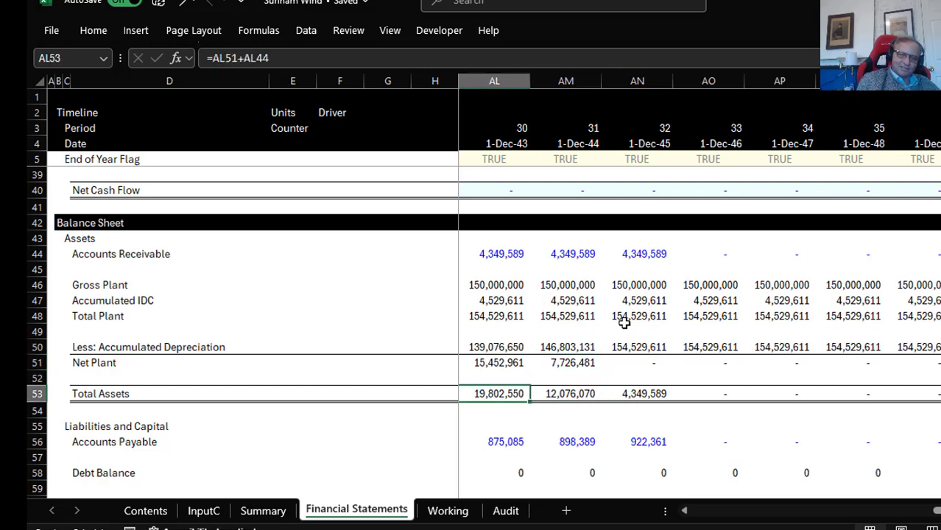
{"action": "key", "text": "Left"}
{"action": "key", "text": "Left"}
{"action": "key", "text": "Left"}
{"action": "key", "text": "Right"}
{"action": "key", "text": "Right"}
{"action": "key", "text": "Right"}
{"action": "key", "text": "Right"}
{"action": "key", "text": "Right"}
{"action": "key", "text": "Right"}
{"action": "key", "text": "Left"}
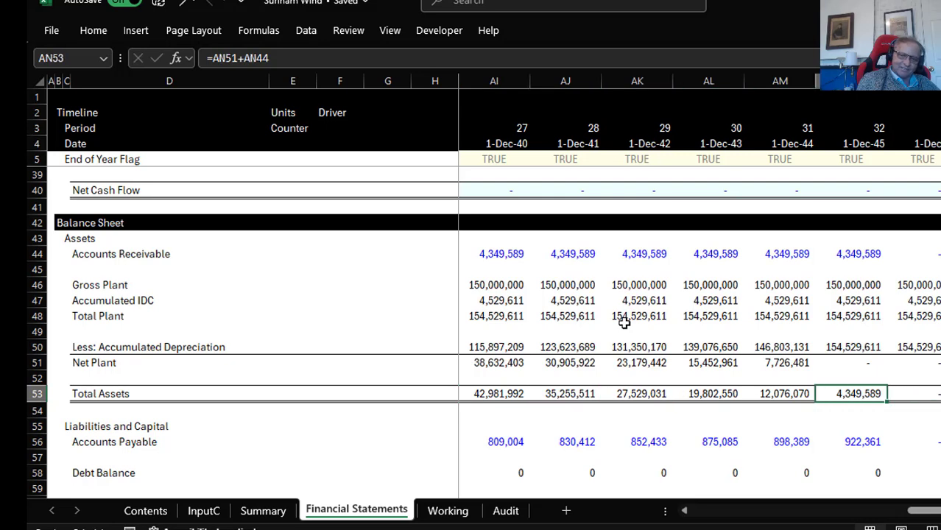
Examine the Liabilities and Capital rows through the Difference and Test rows for 1-Dec-45, and the Accounts Payable formula for 1-Dec-44
{"action": "key", "text": "Down"}
{"action": "key", "text": "Down"}
{"action": "key", "text": "Down"}
{"action": "key", "text": "Down"}
{"action": "key", "text": "Down"}
{"action": "key", "text": "Down"}
{"action": "key", "text": "Down"}
{"action": "key", "text": "Down"}
{"action": "key", "text": "Down"}
{"action": "key", "text": "Down"}
{"action": "key", "text": "Down"}
{"action": "key", "text": "Down"}
{"action": "key", "text": "Down"}
{"action": "key", "text": "Down"}
{"action": "key", "text": "Down"}
{"action": "key", "text": "Down"}
{"action": "key", "text": "Down"}
{"action": "key", "text": "Down"}
{"action": "key", "text": "Down"}
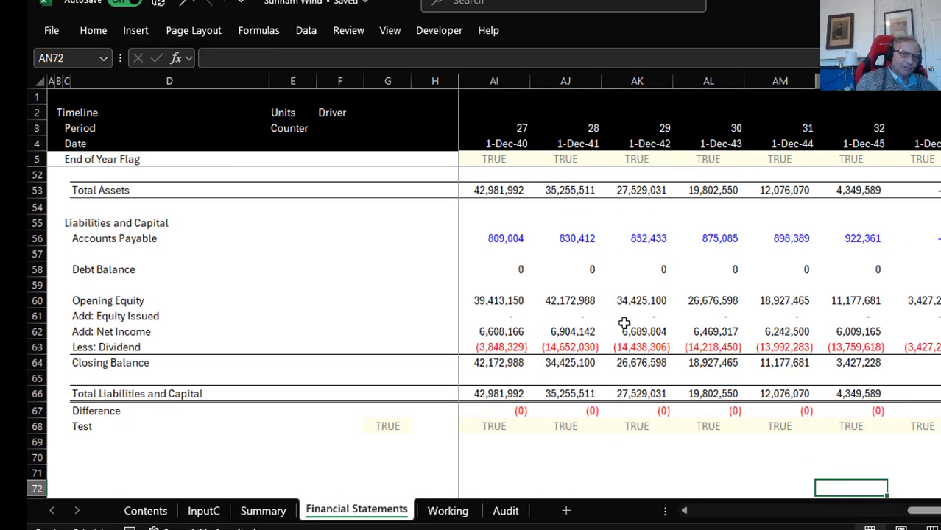
{"action": "key", "text": "Up"}
{"action": "key", "text": "Up"}
{"action": "key", "text": "Up"}
{"action": "key", "text": "Up"}
{"action": "key", "text": "Up"}
{"action": "key", "text": "Up"}
{"action": "key", "text": "Up"}
{"action": "key", "text": "Up"}
{"action": "key", "text": "Up"}
{"action": "key", "text": "Up"}
{"action": "key", "text": "Up"}
{"action": "key", "text": "Up"}
{"action": "key", "text": "Up"}
{"action": "key", "text": "Up"}
{"action": "key", "text": "Up"}
{"action": "key", "text": "Up"}
{"action": "key", "text": "Up"}
{"action": "key", "text": "Down"}
{"action": "key", "text": "Left"}
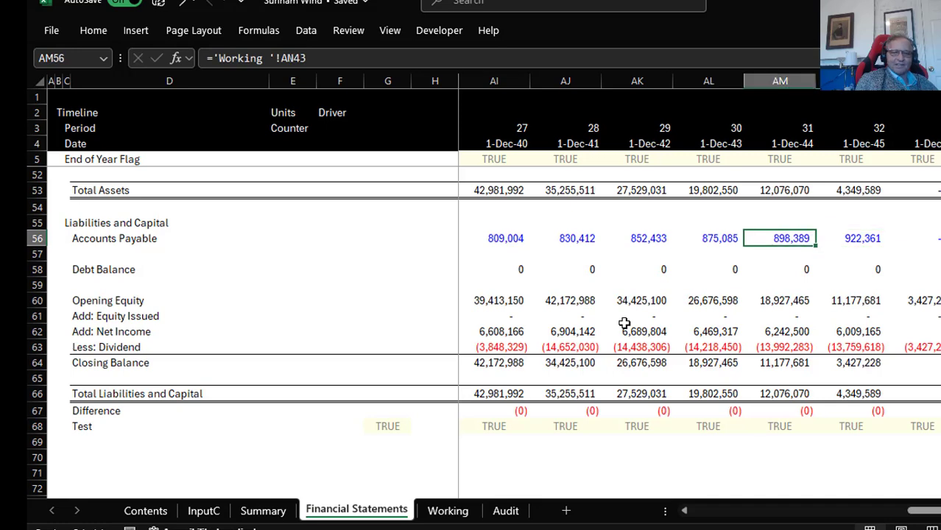
Look back along the Accounts Payable row from 1-Dec-44 to the early periods of 2025
{"action": "key", "text": "Left"}
{"action": "key", "text": "Left"}
{"action": "key", "text": "Left"}
{"action": "key", "text": "Left"}
{"action": "key", "text": "Left"}
{"action": "key", "text": "Left"}
{"action": "key", "text": "Left"}
{"action": "key", "text": "Left"}
{"action": "key", "text": "Left"}
{"action": "key", "text": "Left"}
{"action": "key", "text": "Left"}
{"action": "key", "text": "Left"}
{"action": "key", "text": "Left"}
{"action": "key", "text": "Left"}
{"action": "key", "text": "Left"}
{"action": "key", "text": "Left"}
{"action": "key", "text": "Left"}
{"action": "key", "text": "Left"}
{"action": "key", "text": "Left"}
{"action": "key", "text": "Left"}
{"action": "key", "text": "Down"}
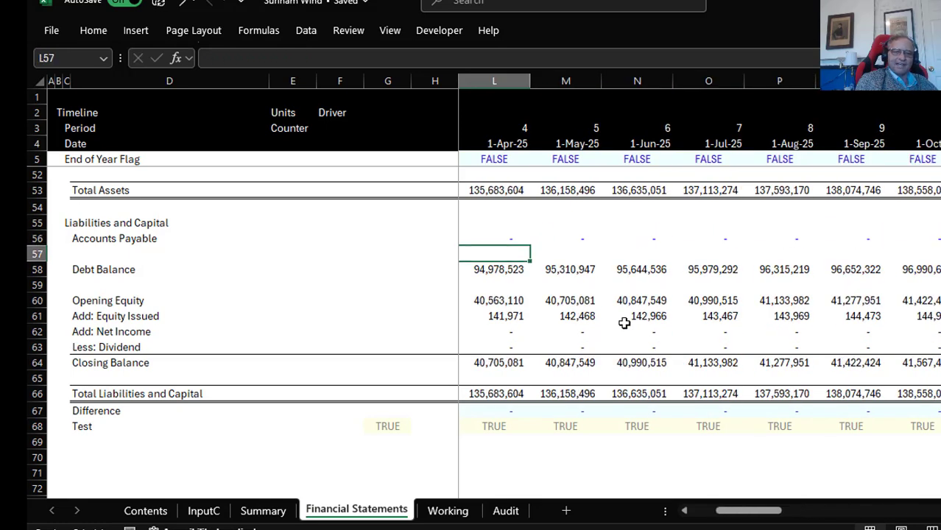
Examine the start of the Debt Balance row around 1-Jan-25 alongside the opening liabilities and equity
{"action": "key", "text": "Down"}
{"action": "key", "text": "Left"}
{"action": "key", "text": "Left"}
{"action": "key", "text": "Left"}
{"action": "key", "text": "Left"}
{"action": "key", "text": "Left"}
{"action": "key", "text": "Left"}
{"action": "key", "text": "Left"}
{"action": "key", "text": "Left"}
{"action": "key", "text": "Left"}
{"action": "key", "text": "Left"}
{"action": "key", "text": "Left"}
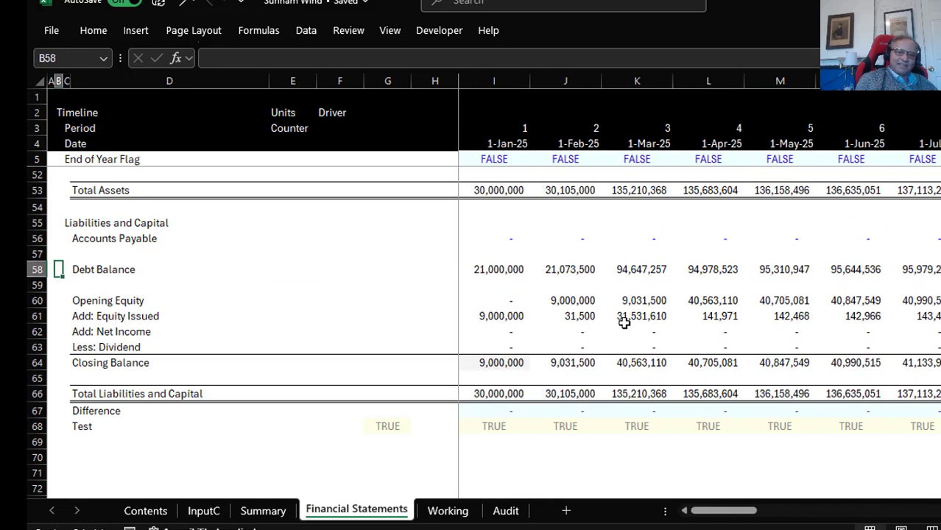
{"action": "key", "text": "Right"}
{"action": "key", "text": "Right"}
{"action": "key", "text": "Right"}
{"action": "key", "text": "Right"}
{"action": "key", "text": "Right"}
{"action": "key", "text": "Right"}
{"action": "key", "text": "Right"}
{"action": "key", "text": "Right"}
{"action": "key", "text": "Left"}
{"action": "key", "text": "Left"}
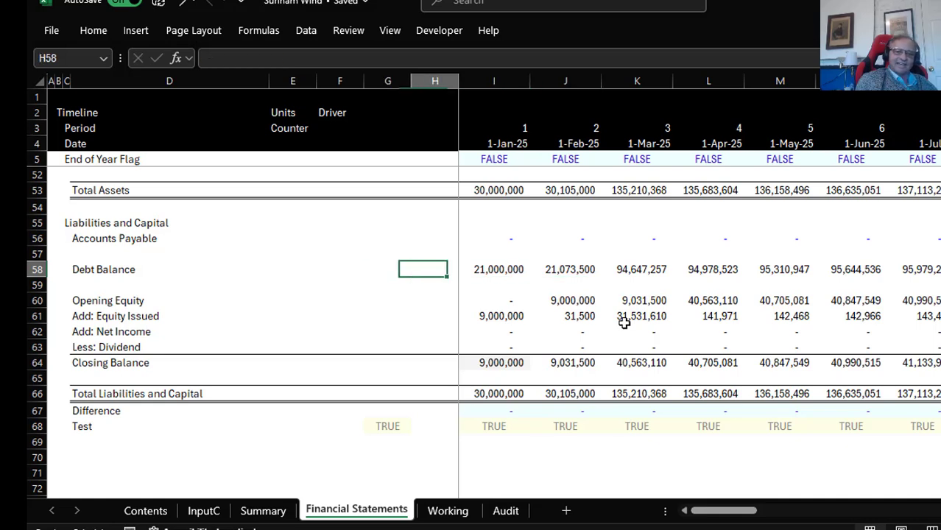
Check the Debt Balance formulas for 1-Jan-25 and 1-Feb-25 and the Opening Equity formula for 1-Jan-25
{"action": "key", "text": "Right"}
{"action": "key", "text": "Right"}
{"action": "key", "text": "Left"}
{"action": "key", "text": "Right"}
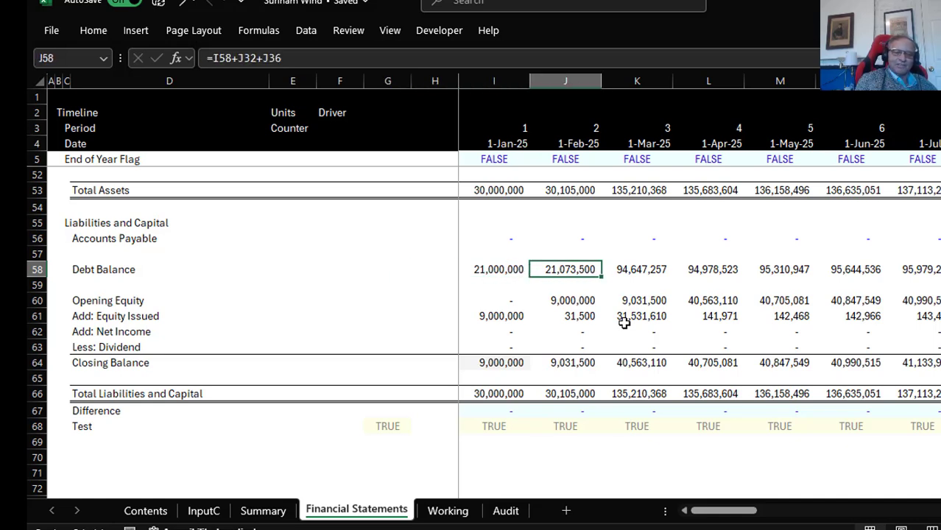
{"action": "key", "text": "Left"}
{"action": "key", "text": "Left"}
{"action": "key", "text": "Right"}
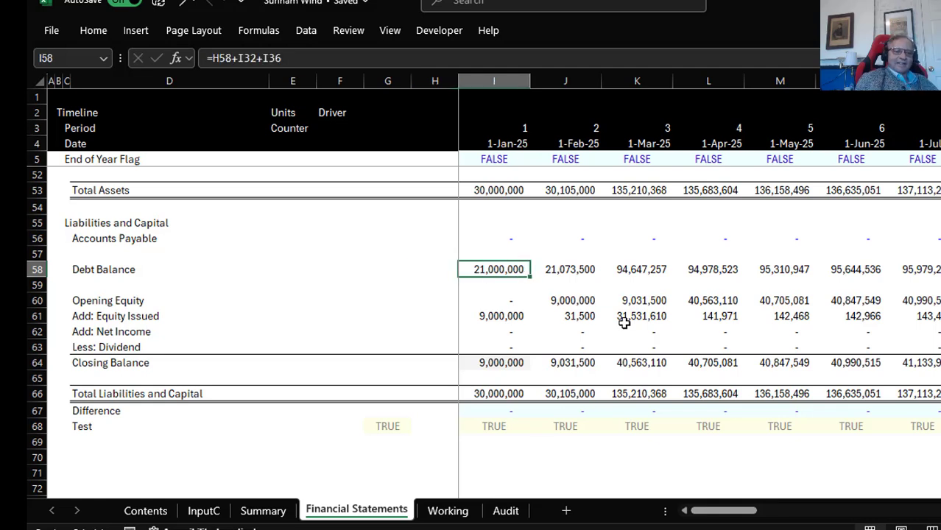
{"action": "key", "text": "F2"}
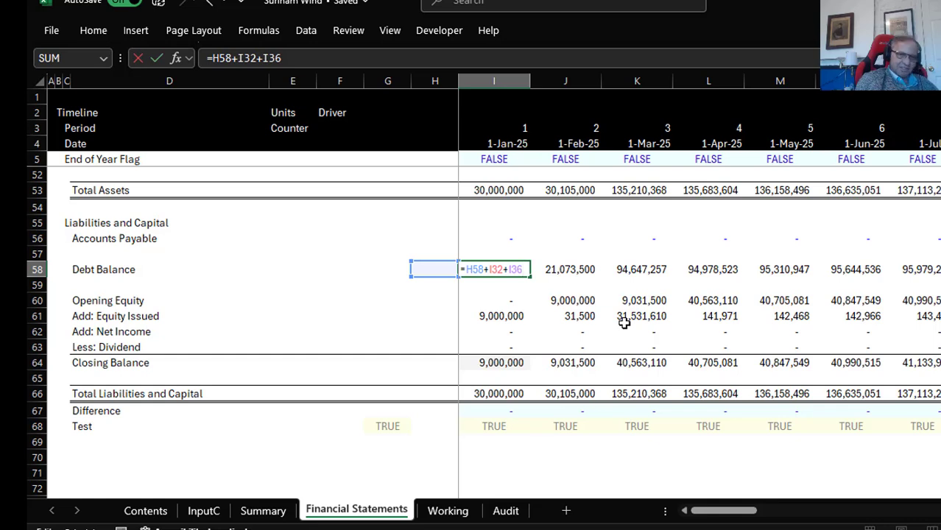
{"action": "key", "text": "Return"}
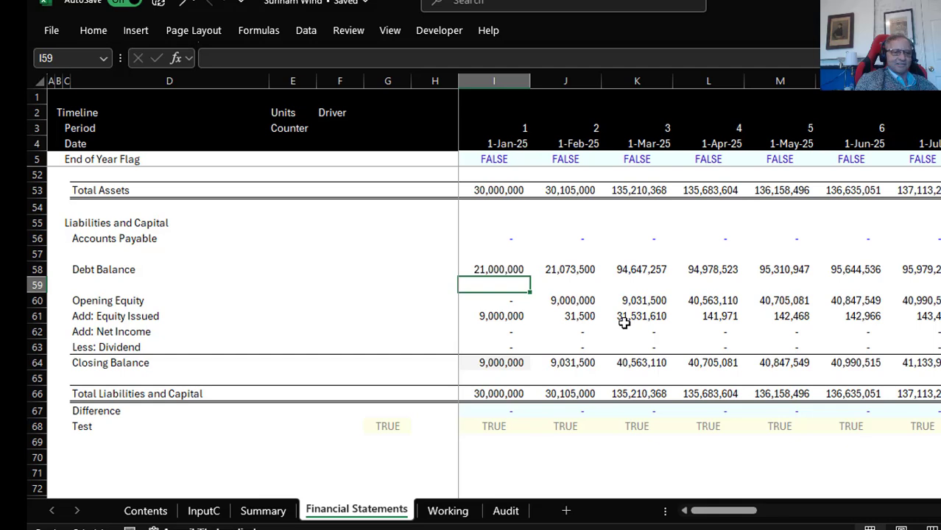
{"action": "key", "text": "Down"}
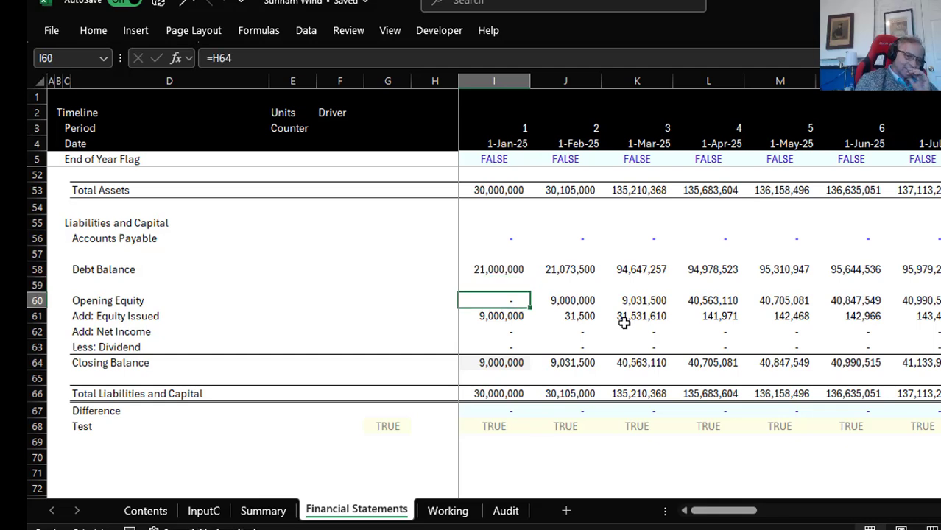
Follow the equity Closing Balance row from 1-Jan-25 to the end of the timeline and inspect the final dividend formula
{"action": "key", "text": "Down"}
{"action": "key", "text": "Down"}
{"action": "key", "text": "Down"}
{"action": "key", "text": "Down"}
{"action": "key", "text": "Right"}
{"action": "key", "text": "Right"}
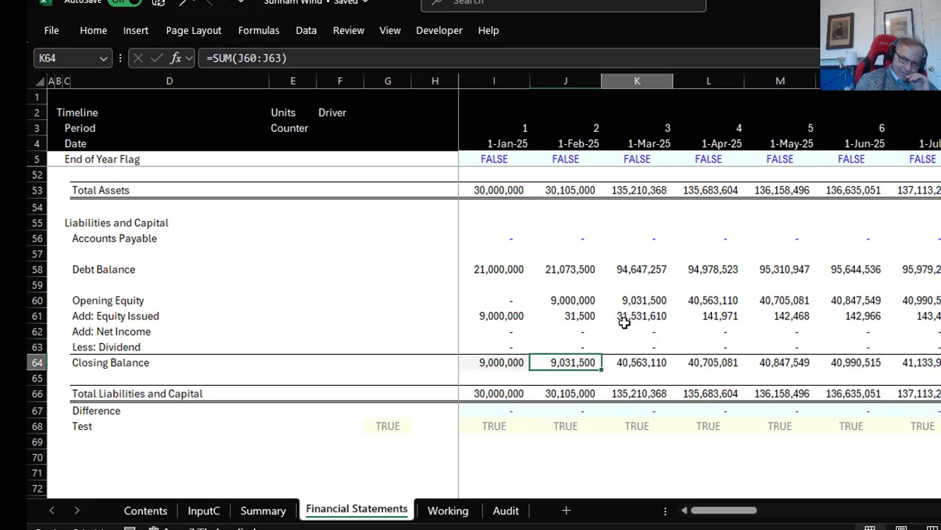
{"action": "key", "text": "Right"}
{"action": "key", "text": "Right"}
{"action": "key", "text": "Right"}
{"action": "key", "text": "Right"}
{"action": "key", "text": "Right"}
{"action": "key", "text": "Right"}
{"action": "key", "text": "Right"}
{"action": "key", "text": "Right"}
{"action": "key", "text": "Right"}
{"action": "key", "text": "Right"}
{"action": "key", "text": "Right"}
{"action": "key", "text": "Right"}
{"action": "key", "text": "Right"}
{"action": "key", "text": "Right"}
{"action": "key", "text": "Right"}
{"action": "key", "text": "Right"}
{"action": "key", "text": "Right"}
{"action": "key", "text": "Right"}
{"action": "key", "text": "Right"}
{"action": "key", "text": "Right"}
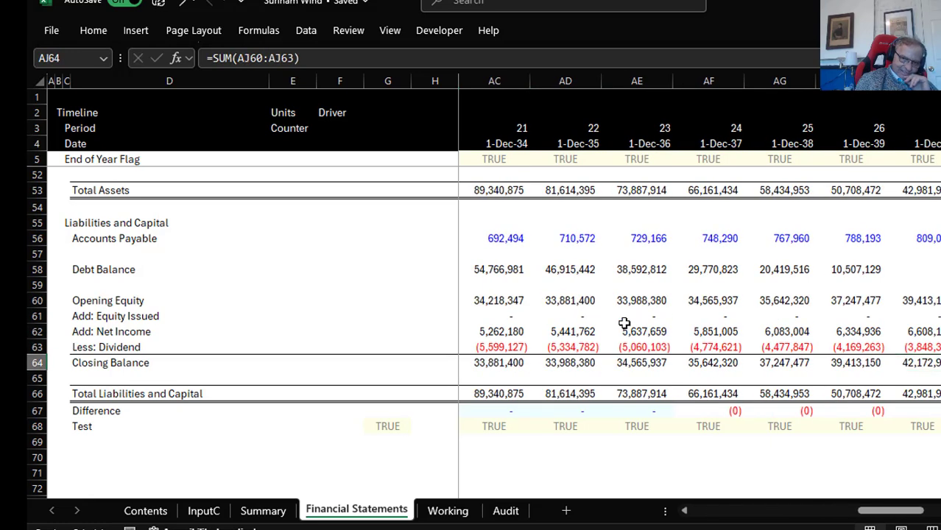
{"action": "key", "text": "Right"}
{"action": "key", "text": "Right"}
{"action": "key", "text": "Right"}
{"action": "key", "text": "Right"}
{"action": "key", "text": "Right"}
{"action": "key", "text": "Up"}
{"action": "key", "text": "Up"}
{"action": "key", "text": "Down"}
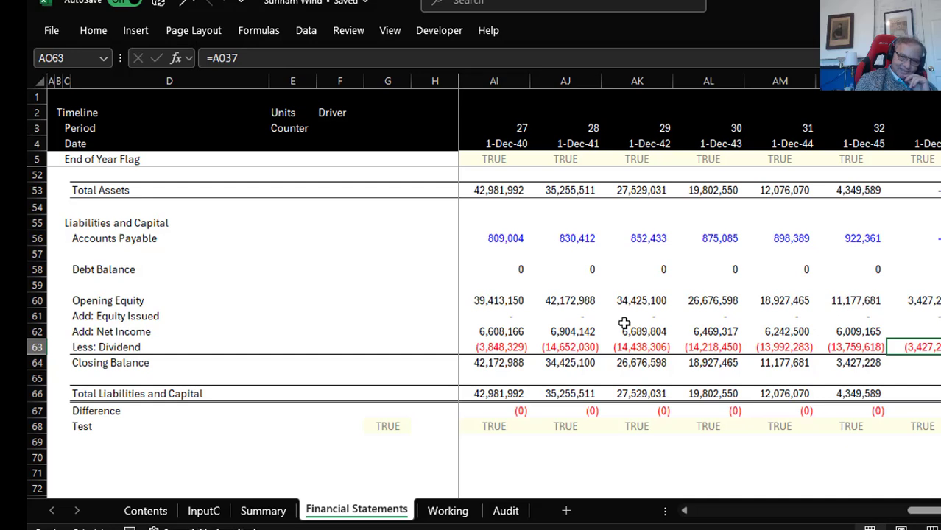
Inspect the Difference formula for 1-Dec-44 and the Test formula for 1-Dec-43
{"action": "key", "text": "Left"}
{"action": "key", "text": "Left"}
{"action": "key", "text": "Down"}
{"action": "key", "text": "Down"}
{"action": "key", "text": "Down"}
{"action": "key", "text": "Down"}
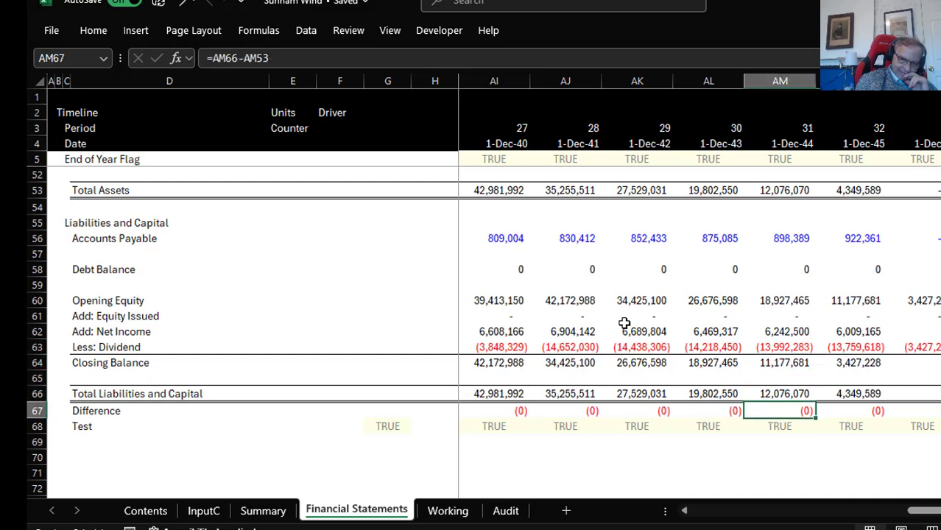
{"action": "key", "text": "Up"}
{"action": "key", "text": "Down"}
{"action": "key", "text": "Up"}
{"action": "key", "text": "Down"}
{"action": "key", "text": "Left"}
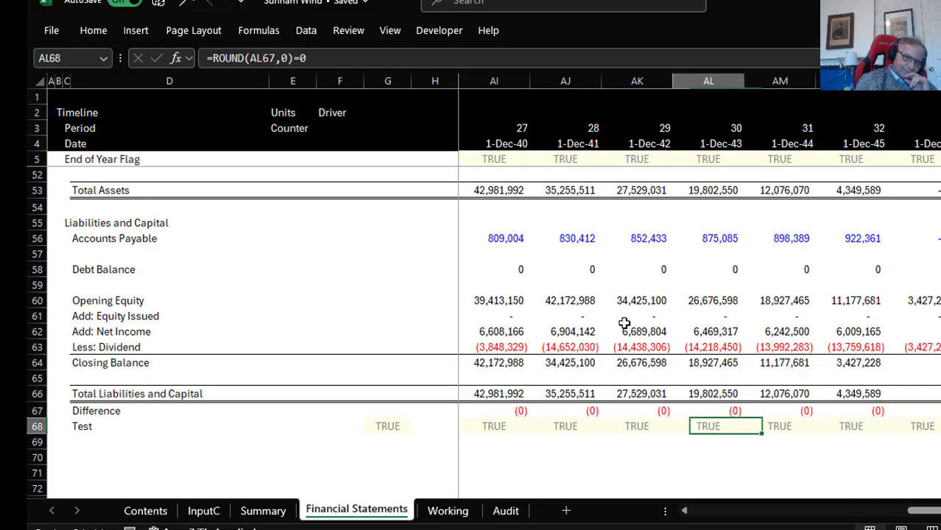
Look back along the balance sheet Test row from 1-Dec-43 to the start of the timeline at 1-Jan-25
{"action": "key", "text": "Left"}
{"action": "key", "text": "Left"}
{"action": "key", "text": "Left"}
{"action": "key", "text": "Left"}
{"action": "key", "text": "Left"}
{"action": "key", "text": "Left"}
{"action": "key", "text": "Left"}
{"action": "key", "text": "Left"}
{"action": "key", "text": "Left"}
{"action": "key", "text": "Left"}
{"action": "key", "text": "Left"}
{"action": "key", "text": "Left"}
{"action": "key", "text": "Left"}
{"action": "key", "text": "Left"}
{"action": "key", "text": "Left"}
{"action": "key", "text": "Left"}
{"action": "key", "text": "Left"}
{"action": "key", "text": "Left"}
{"action": "key", "text": "Left"}
{"action": "key", "text": "Left"}
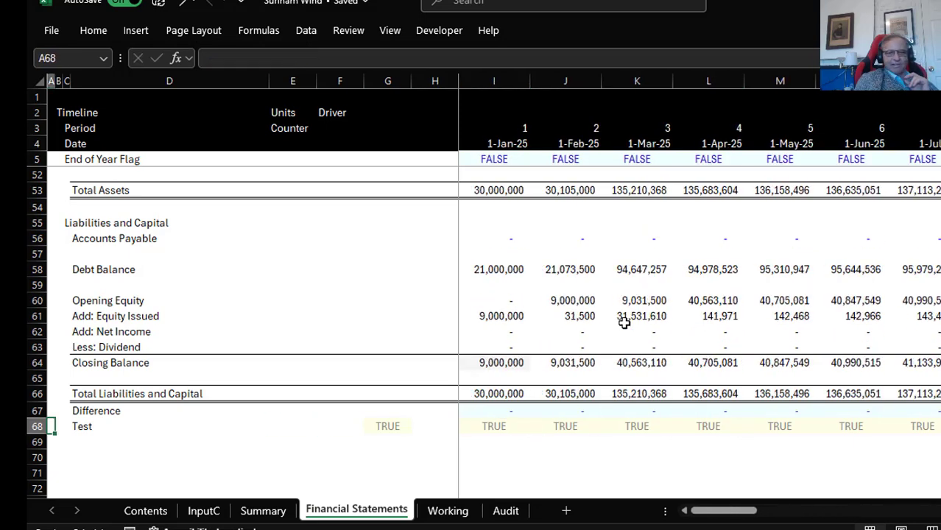
{"action": "key", "text": "Up"}
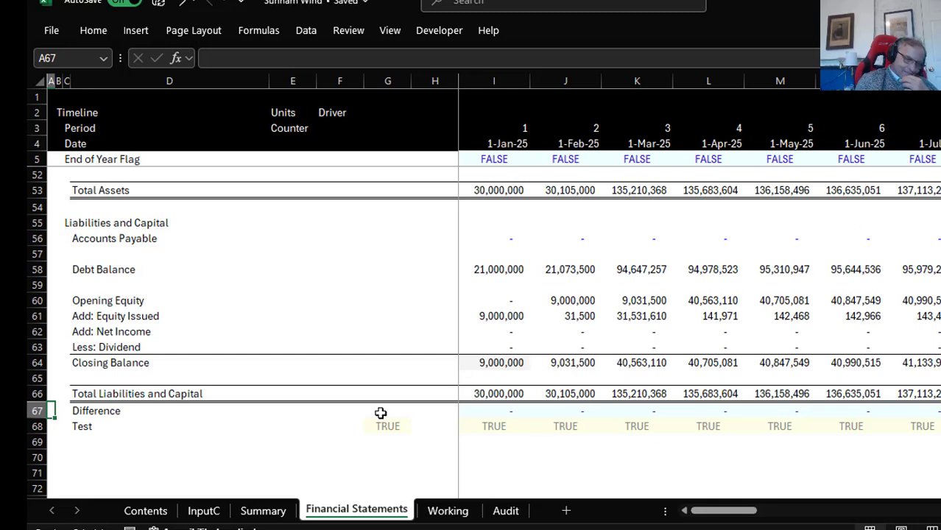
Open the Summary sheet and examine the Equity IRR formula, the MOIC area and the P50 heading of the scenario table
{"action": "left_click", "coordinate": [263, 511]}
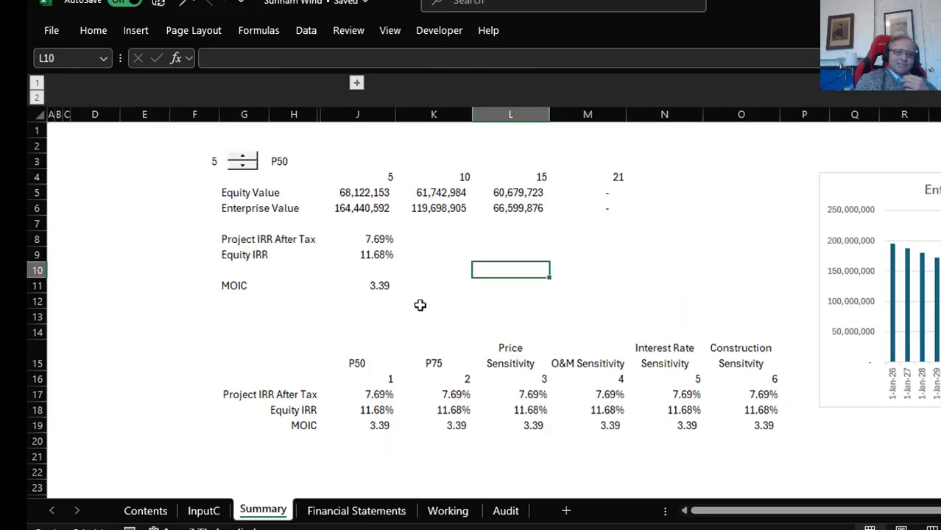
{"action": "left_click", "coordinate": [375, 254]}
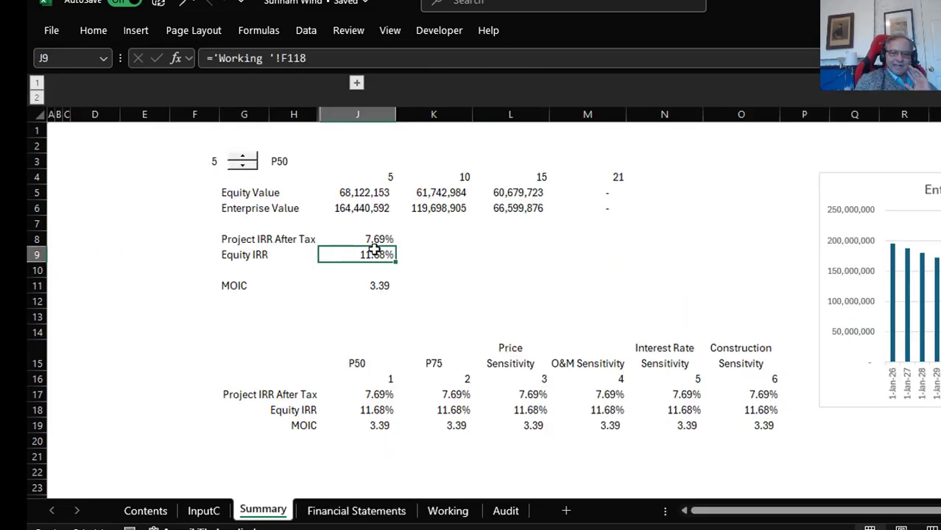
{"action": "key", "text": "Down"}
{"action": "key", "text": "Down"}
{"action": "key", "text": "Down"}
{"action": "key", "text": "Down"}
{"action": "key", "text": "Down"}
{"action": "key", "text": "Down"}
{"action": "key", "text": "Down"}
{"action": "key", "text": "Down"}
{"action": "key", "text": "Down"}
{"action": "key", "text": "Down"}
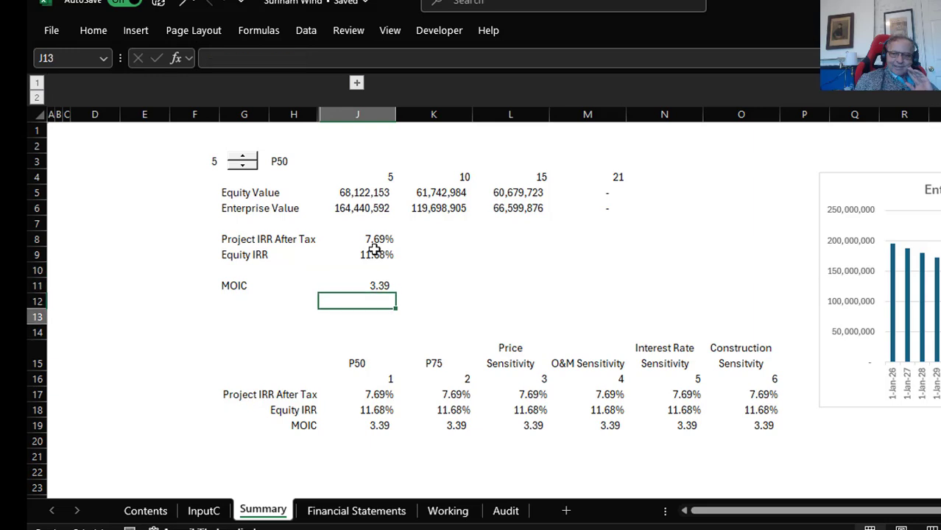
{"action": "key", "text": "Up"}
{"action": "key", "text": "Up"}
{"action": "key", "text": "Up"}
{"action": "key", "text": "Up"}
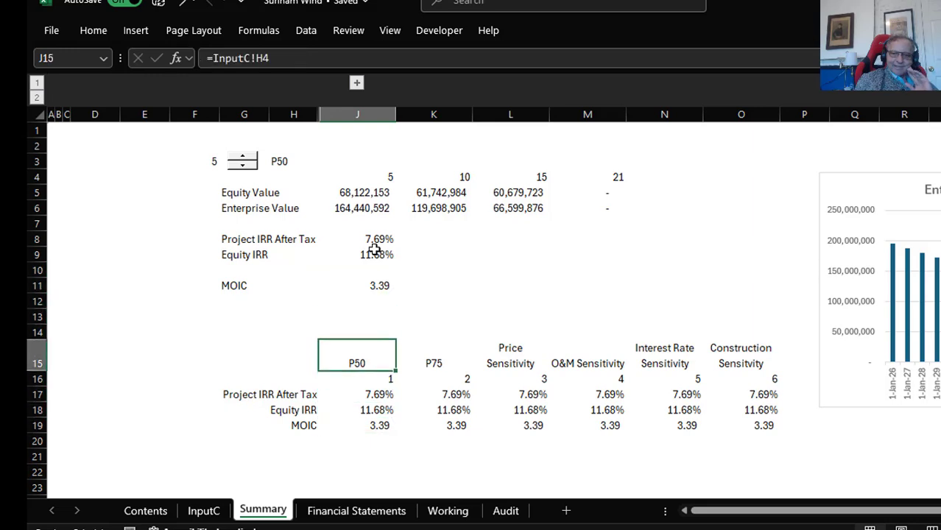
{"action": "key", "text": "Right"}
{"action": "key", "text": "Left"}
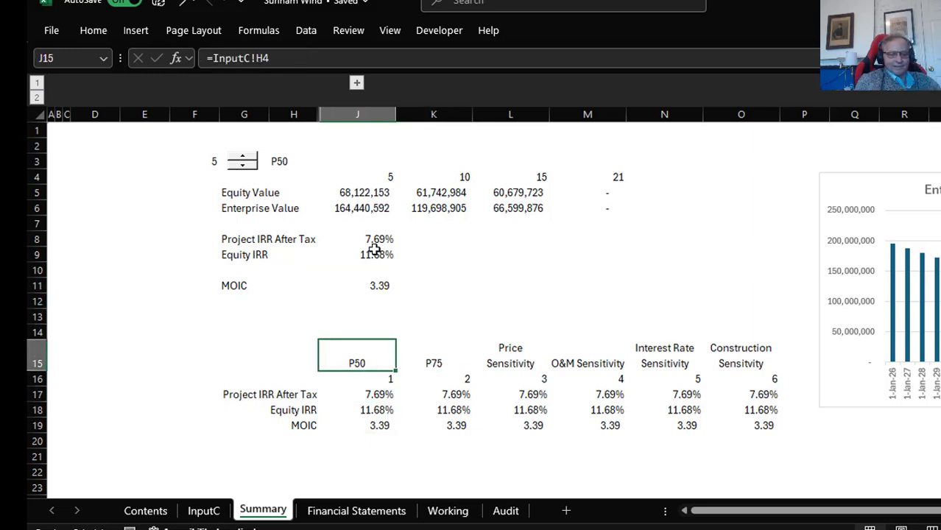
Examine the scenario heading formulas in J15:O15, from P50 through Construction Sensitivity
{"action": "key", "text": "shift+Right"}
{"action": "key", "text": "shift+Right"}
{"action": "key", "text": "shift+Right"}
{"action": "key", "text": "shift+Right"}
{"action": "key", "text": "shift+Right"}
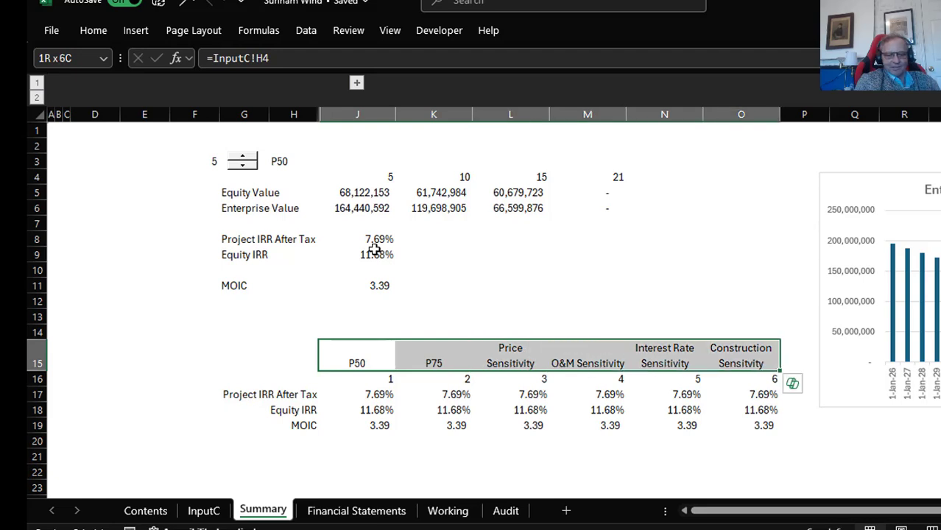
{"action": "key", "text": "Right"}
{"action": "key", "text": "Right"}
{"action": "key", "text": "Right"}
{"action": "key", "text": "Right"}
{"action": "key", "text": "Right"}
{"action": "key", "text": "Right"}
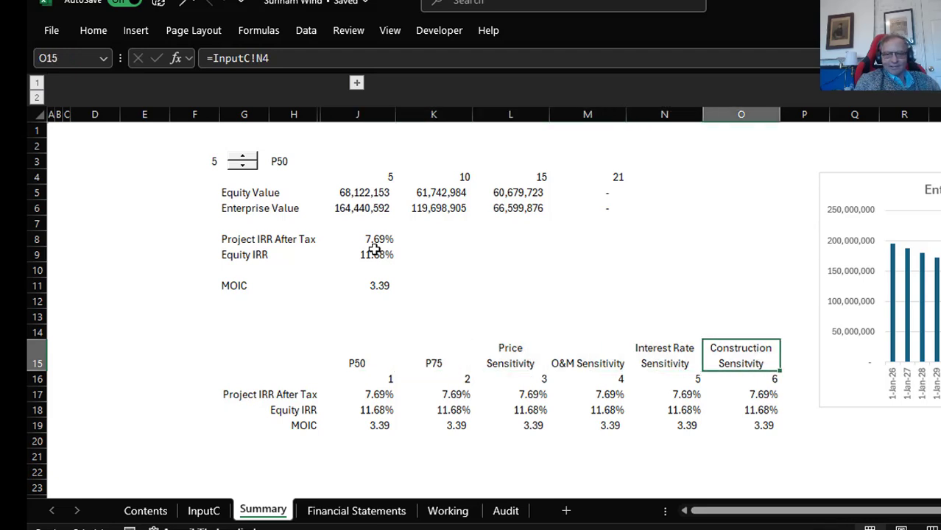
{"action": "key", "text": "Left"}
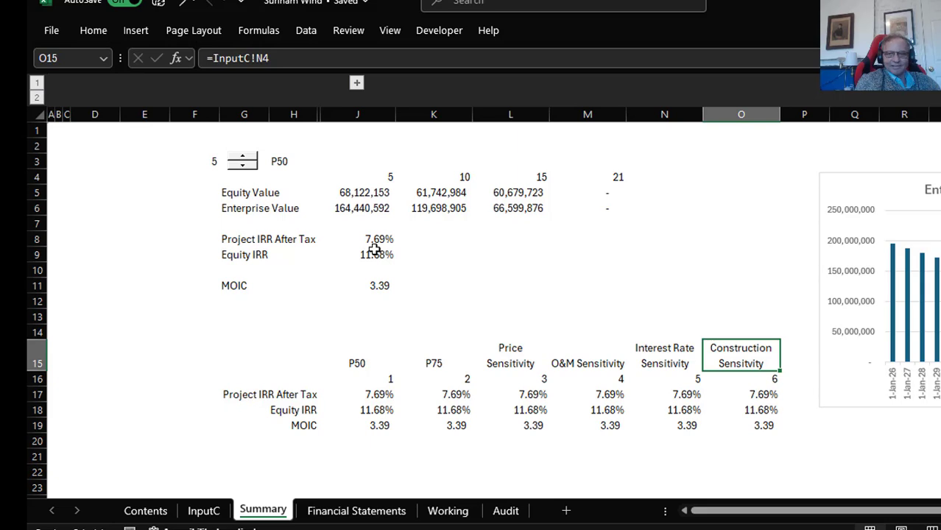
Try to clear the whole Construction Sensitivity column of the Summary sheet
{"action": "key", "text": "ctrl+space"}
{"action": "key", "text": "Delete"}
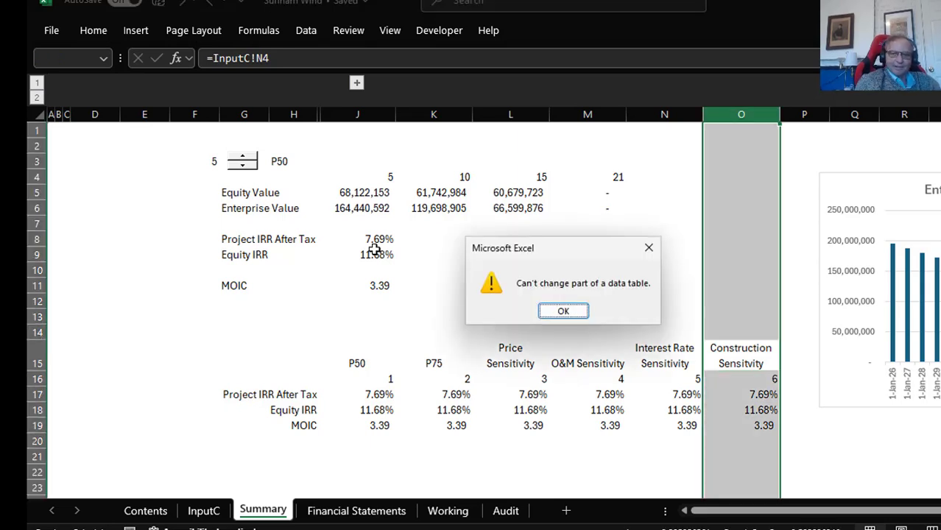
{"action": "key", "text": "Return"}
Compare the last scenario heading links, and fill the P50 heading formula =InputC!H4 rightward across J15:O15
{"action": "key", "text": "Left"}
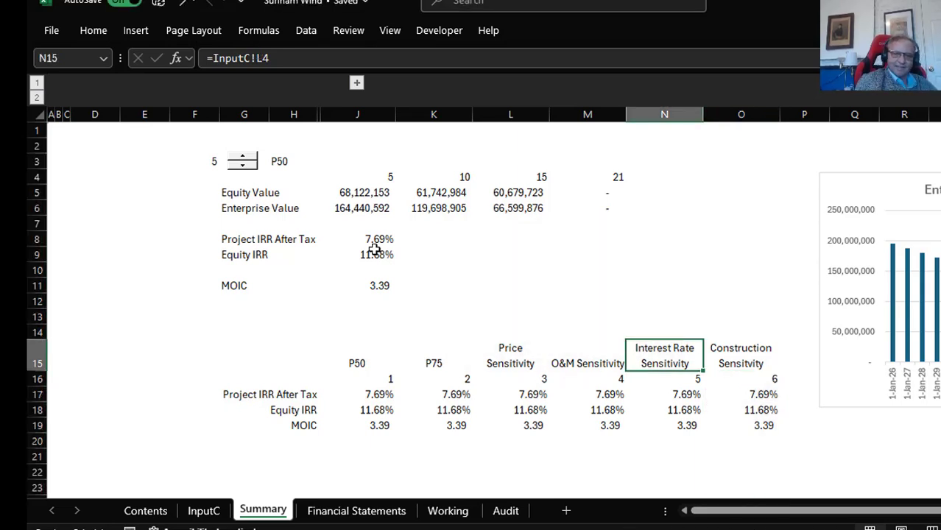
{"action": "key", "text": "Left"}
{"action": "key", "text": "Right"}
{"action": "key", "text": "Right"}
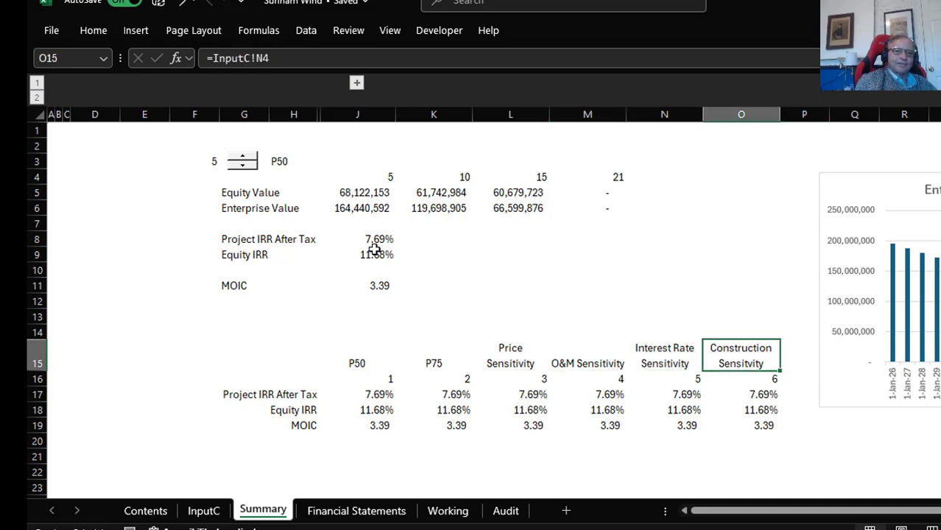
{"action": "key", "text": "Left"}
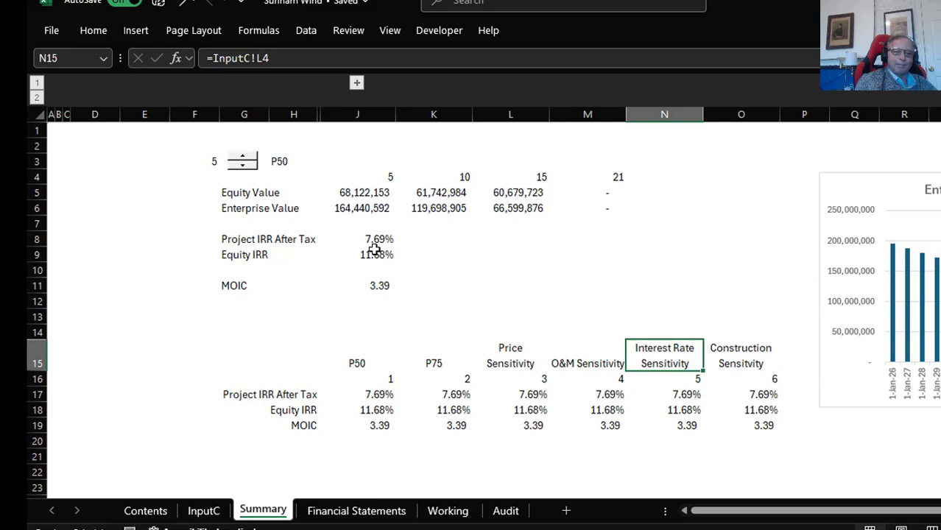
{"action": "key", "text": "Left"}
{"action": "key", "text": "Left"}
{"action": "key", "text": "Left"}
{"action": "key", "text": "Left"}
{"action": "key", "text": "shift+Right"}
{"action": "key", "text": "shift+Right"}
{"action": "key", "text": "shift+Right"}
{"action": "key", "text": "shift+Right"}
{"action": "key", "text": "shift+Right"}
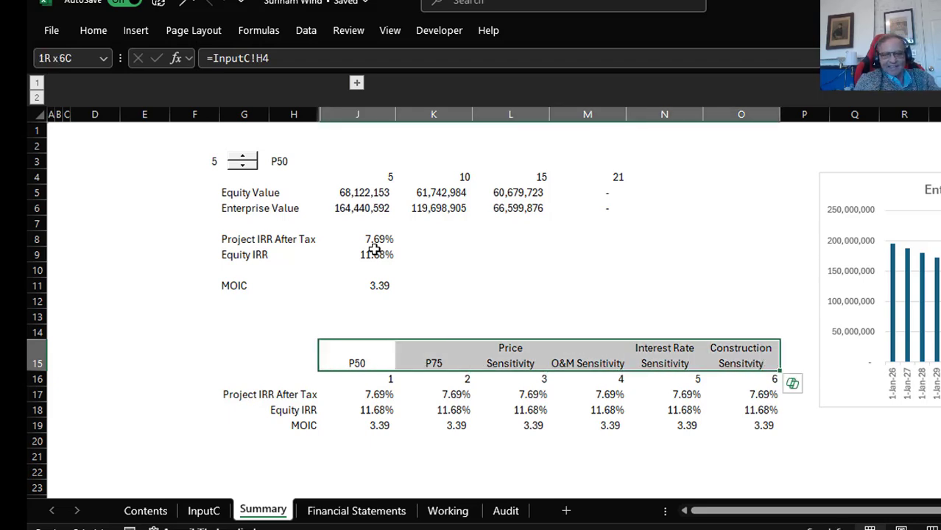
{"action": "key", "text": "ctrl+r"}
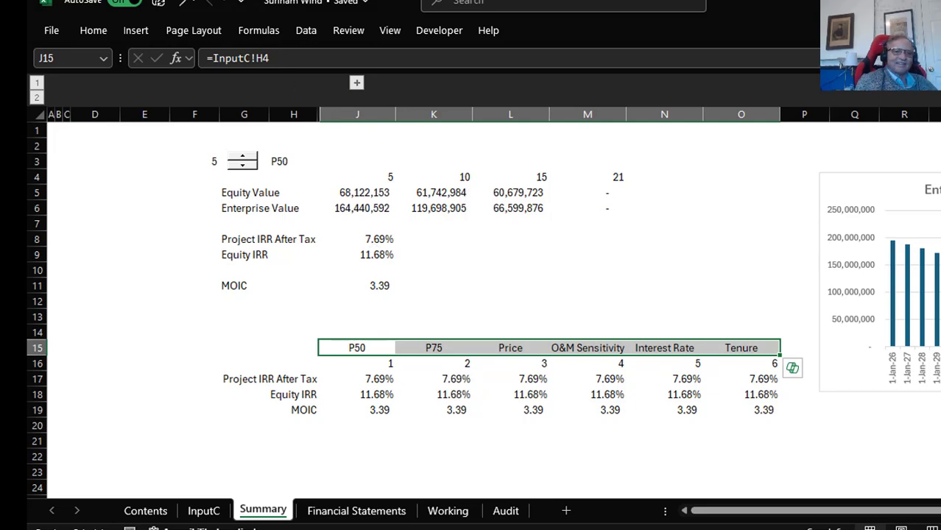
Reapply text wrapping to the scenario headings in J15:O15 so that row 15 fits two-line names
{"action": "left_click", "coordinate": [93, 31]}
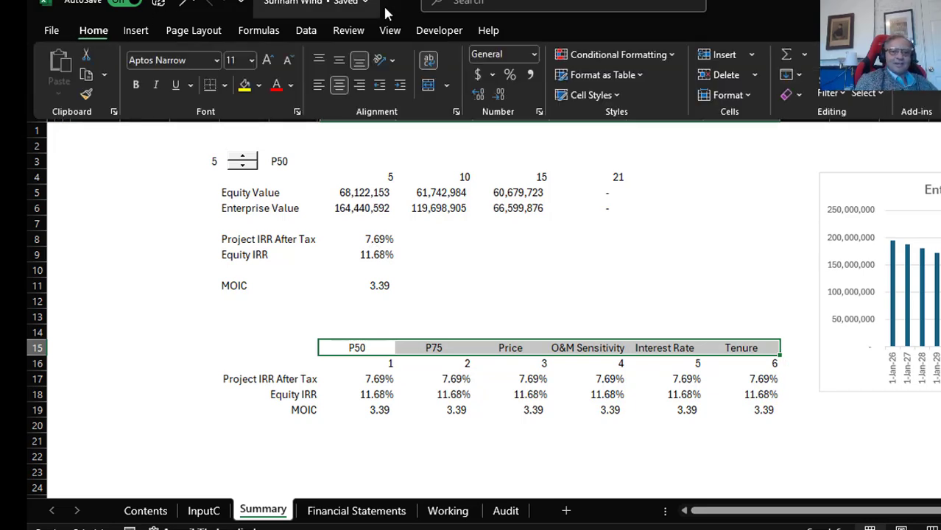
{"action": "left_click", "coordinate": [385, 58]}
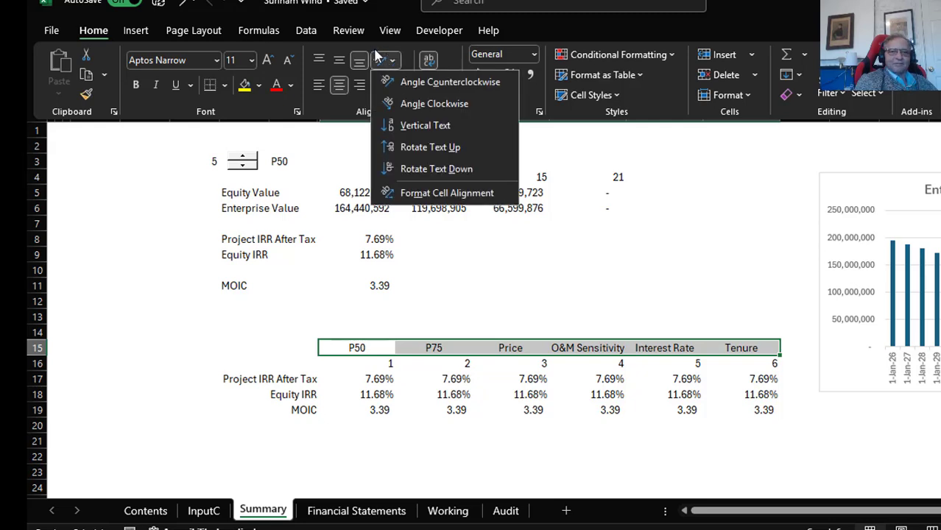
{"action": "left_click", "coordinate": [430, 61]}
{"action": "left_click", "coordinate": [429, 60]}
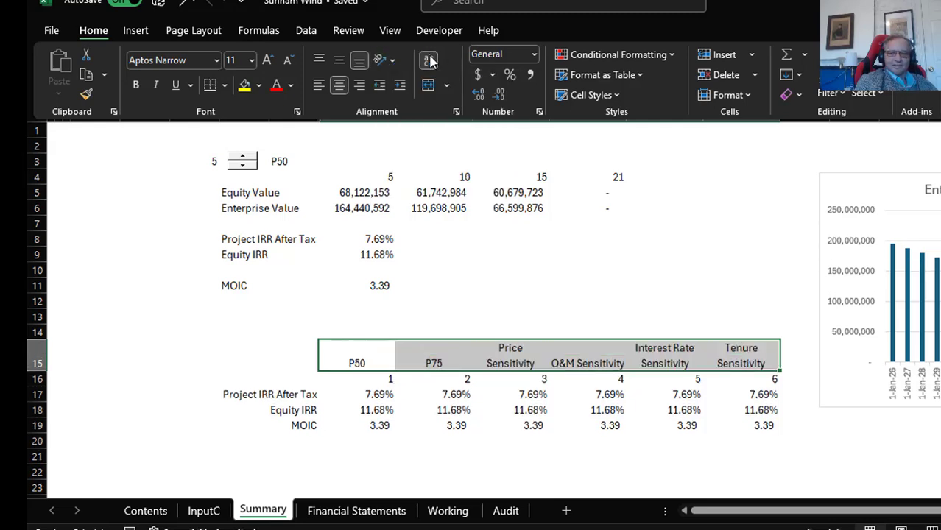
{"action": "left_click", "coordinate": [349, 287]}
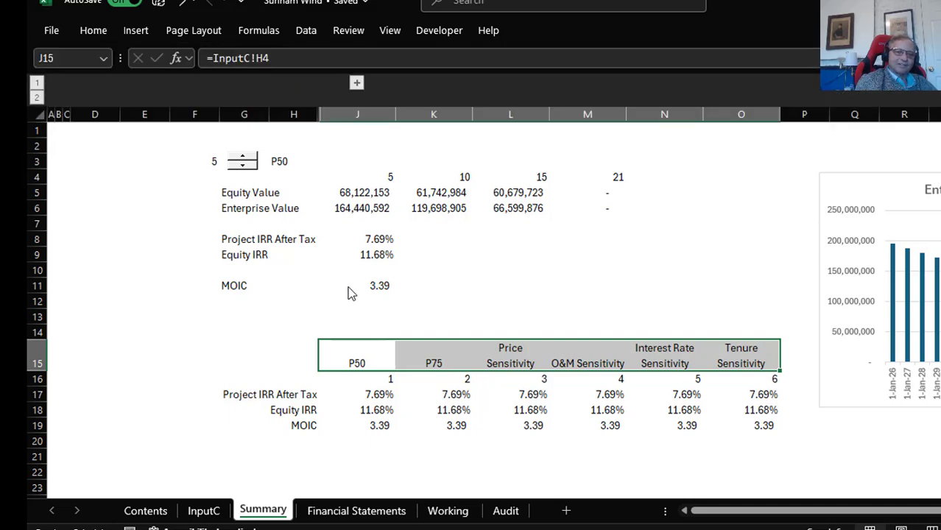
Examine the MOIC formula, the scenario number in F3 with its spinner, and the Equity Value row on the Summary sheet
{"action": "key", "text": "Up"}
{"action": "key", "text": "Up"}
{"action": "key", "text": "Up"}
{"action": "key", "text": "Up"}
{"action": "key", "text": "Up"}
{"action": "key", "text": "Up"}
{"action": "key", "text": "Up"}
{"action": "key", "text": "Up"}
{"action": "key", "text": "Up"}
{"action": "key", "text": "Up"}
{"action": "key", "text": "Up"}
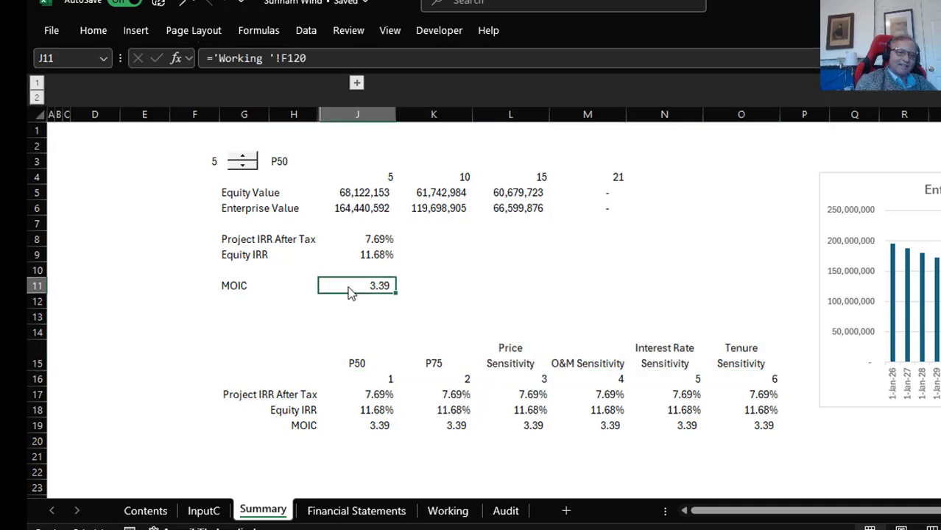
{"action": "key", "text": "Left"}
{"action": "key", "text": "Up"}
{"action": "key", "text": "Left"}
{"action": "key", "text": "Left"}
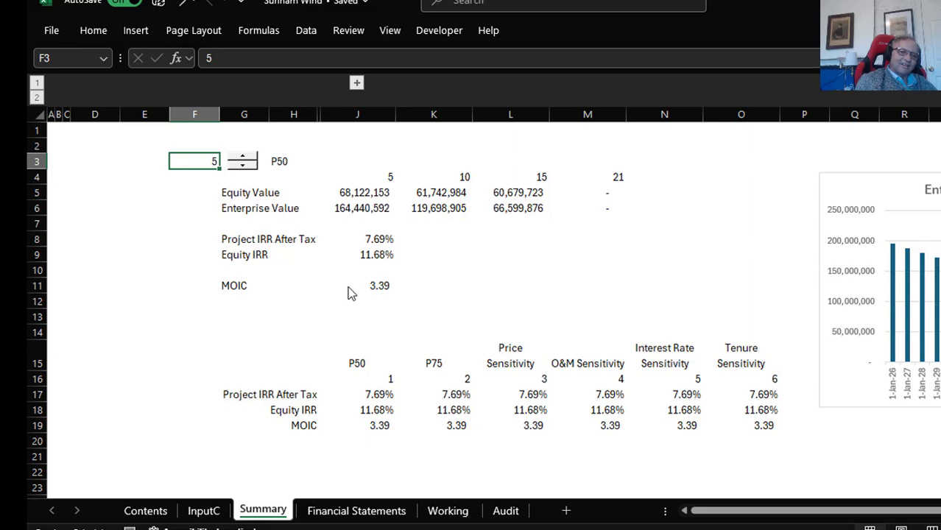
{"action": "key", "text": "Right"}
{"action": "key", "text": "Left"}
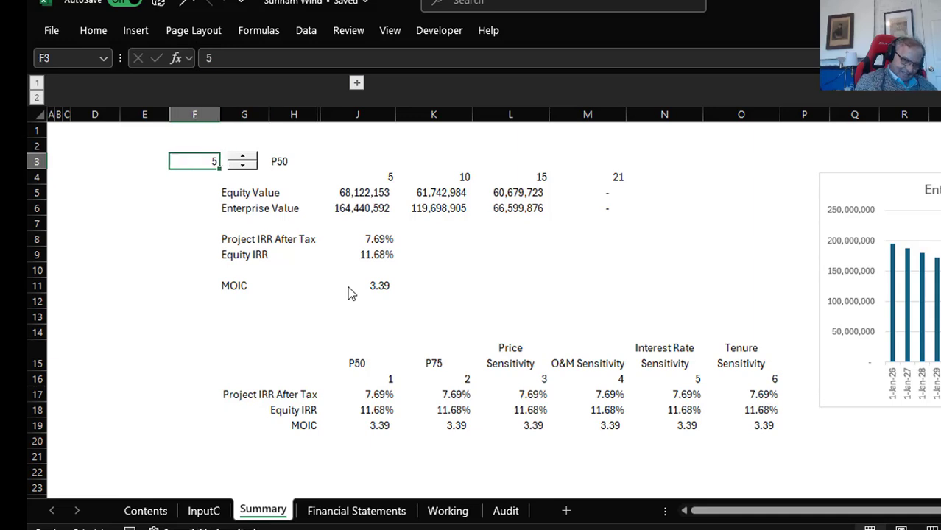
{"action": "key", "text": "Right"}
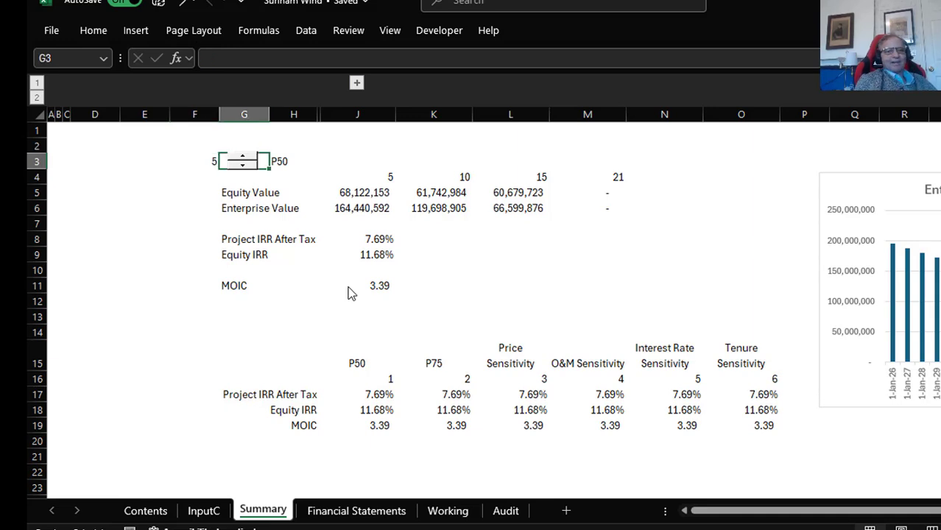
{"action": "key", "text": "Left"}
{"action": "key", "text": "Right"}
{"action": "key", "text": "Down"}
{"action": "key", "text": "Down"}
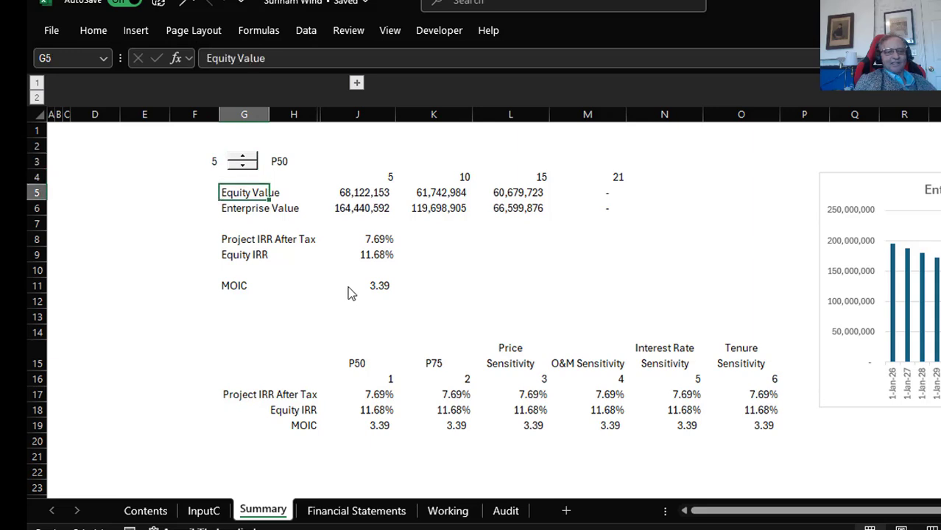
Check the Equity Value lookup in J5 of the Summary sheet, and trace its source through the Working sheet down to the Enterprise Value row
{"action": "key", "text": "Right"}
{"action": "key", "text": "Right"}
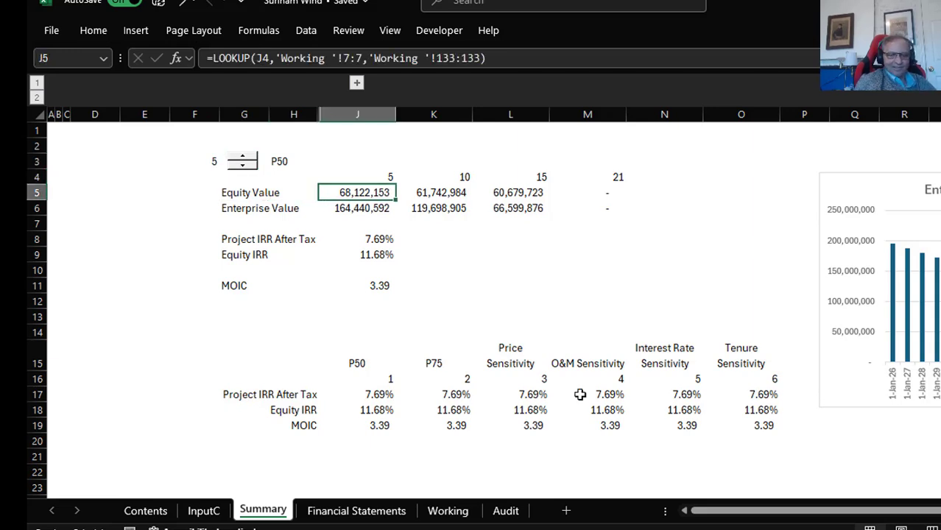
{"action": "left_click", "coordinate": [449, 511]}
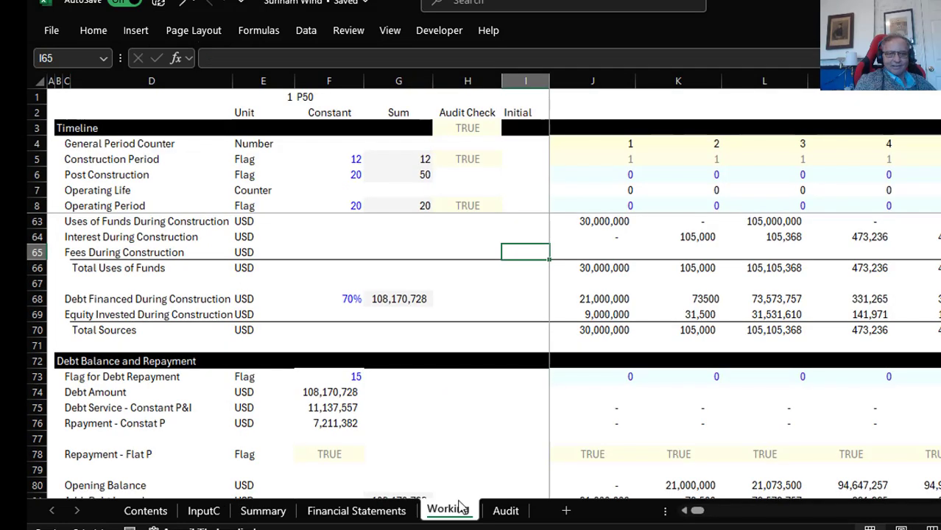
{"action": "left_click", "coordinate": [585, 437]}
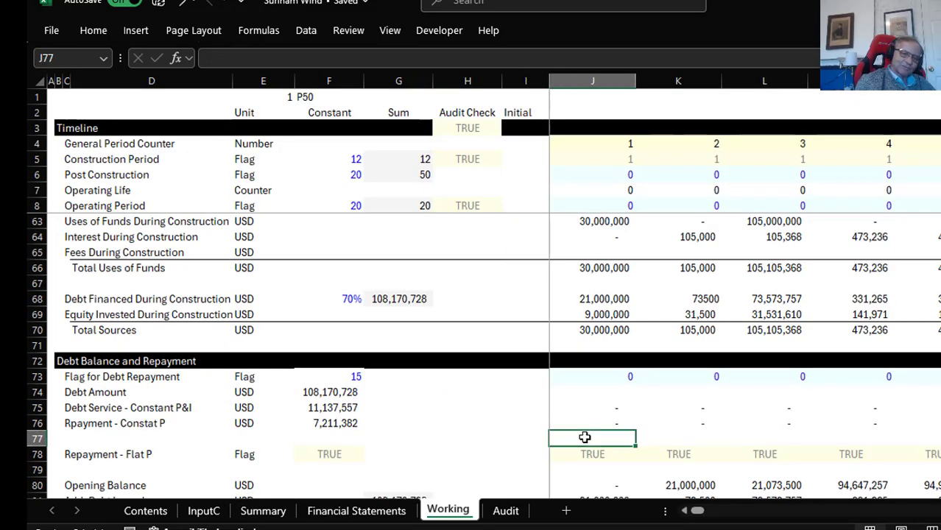
{"action": "key", "text": "Down"}
{"action": "key", "text": "Down"}
{"action": "key", "text": "Down"}
{"action": "key", "text": "Down"}
{"action": "key", "text": "Down"}
{"action": "key", "text": "Down"}
{"action": "key", "text": "Down"}
{"action": "key", "text": "Down"}
{"action": "key", "text": "Down"}
{"action": "key", "text": "Down"}
{"action": "key", "text": "Down"}
{"action": "key", "text": "Down"}
{"action": "key", "text": "Down"}
{"action": "key", "text": "Down"}
{"action": "key", "text": "Down"}
{"action": "key", "text": "Down"}
{"action": "key", "text": "Down"}
{"action": "key", "text": "Down"}
{"action": "key", "text": "Down"}
{"action": "key", "text": "Down"}
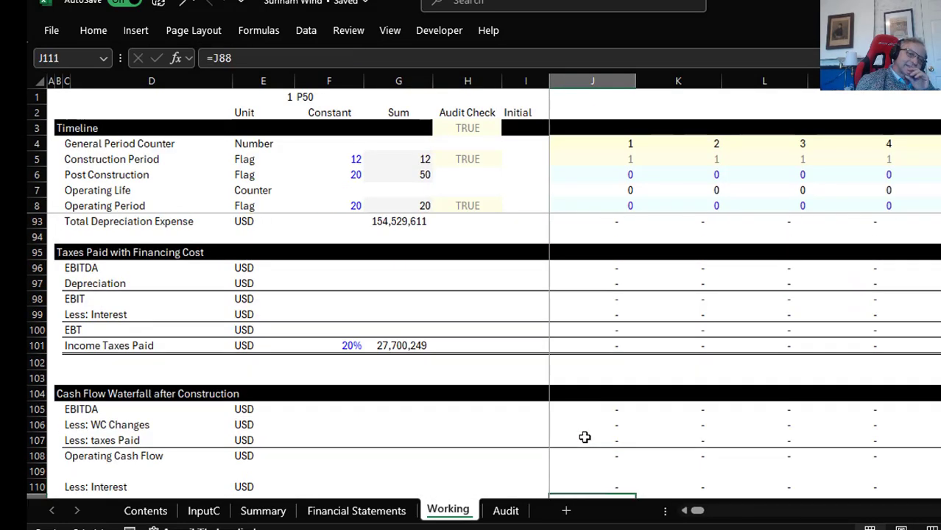
{"action": "key", "text": "Down"}
{"action": "key", "text": "Down"}
{"action": "key", "text": "Down"}
{"action": "key", "text": "Down"}
{"action": "key", "text": "Down"}
{"action": "key", "text": "Down"}
{"action": "key", "text": "Down"}
{"action": "key", "text": "Down"}
{"action": "key", "text": "Down"}
{"action": "key", "text": "Down"}
{"action": "key", "text": "Down"}
{"action": "key", "text": "Down"}
{"action": "key", "text": "Down"}
{"action": "key", "text": "Down"}
{"action": "key", "text": "Down"}
{"action": "key", "text": "Down"}
{"action": "key", "text": "Down"}
{"action": "key", "text": "Down"}
{"action": "key", "text": "Down"}
{"action": "key", "text": "Down"}
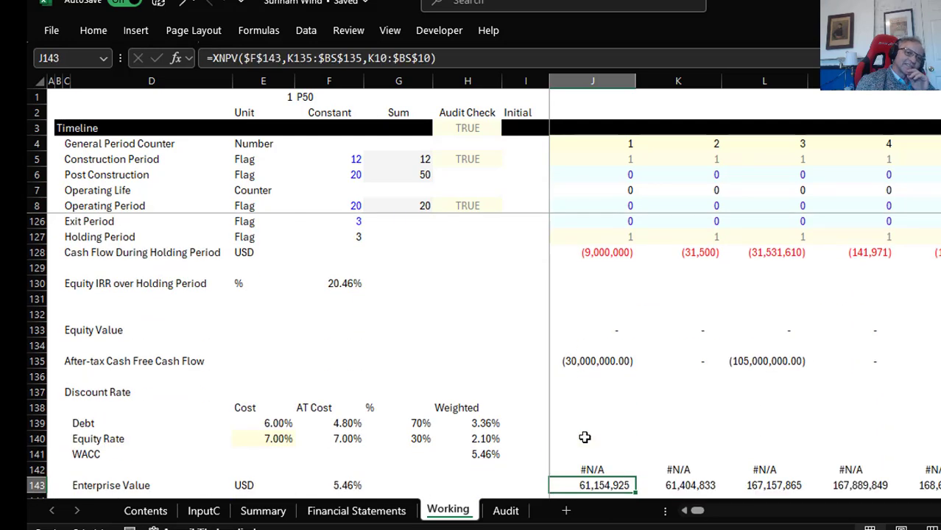
Review the Working sheet's total investment row and the debt service and equity cash flow lines of the cash flow waterfall
{"action": "key", "text": "Up"}
{"action": "key", "text": "Up"}
{"action": "key", "text": "Up"}
{"action": "key", "text": "Up"}
{"action": "key", "text": "Up"}
{"action": "key", "text": "Up"}
{"action": "key", "text": "Up"}
{"action": "key", "text": "Up"}
{"action": "key", "text": "Up"}
{"action": "key", "text": "Up"}
{"action": "key", "text": "Up"}
{"action": "key", "text": "Up"}
{"action": "key", "text": "Up"}
{"action": "key", "text": "Up"}
{"action": "key", "text": "Up"}
{"action": "key", "text": "Up"}
{"action": "key", "text": "Up"}
{"action": "key", "text": "Up"}
{"action": "key", "text": "Up"}
{"action": "key", "text": "Up"}
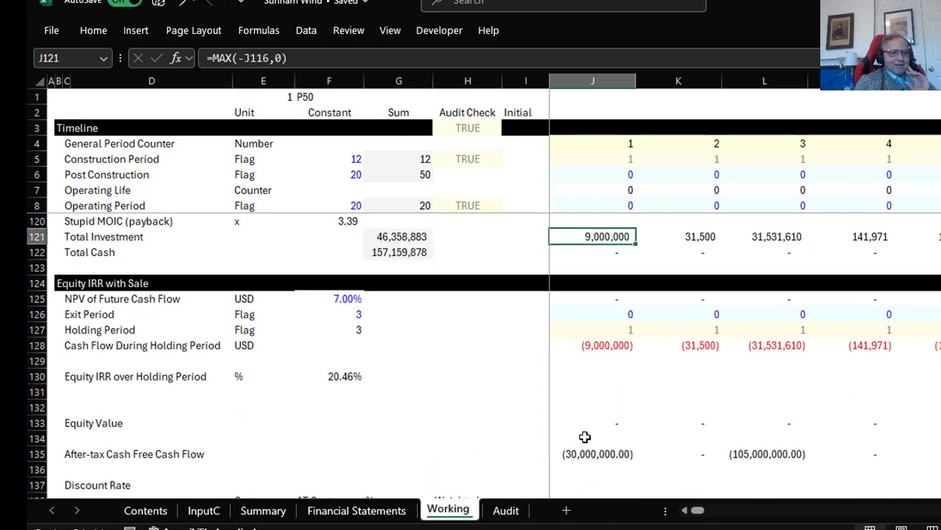
{"action": "key", "text": "Down"}
{"action": "key", "text": "Up"}
{"action": "key", "text": "Up"}
{"action": "key", "text": "Up"}
{"action": "key", "text": "Up"}
{"action": "key", "text": "Up"}
{"action": "key", "text": "Up"}
{"action": "key", "text": "Up"}
{"action": "key", "text": "Up"}
{"action": "key", "text": "Up"}
{"action": "key", "text": "Up"}
{"action": "key", "text": "Up"}
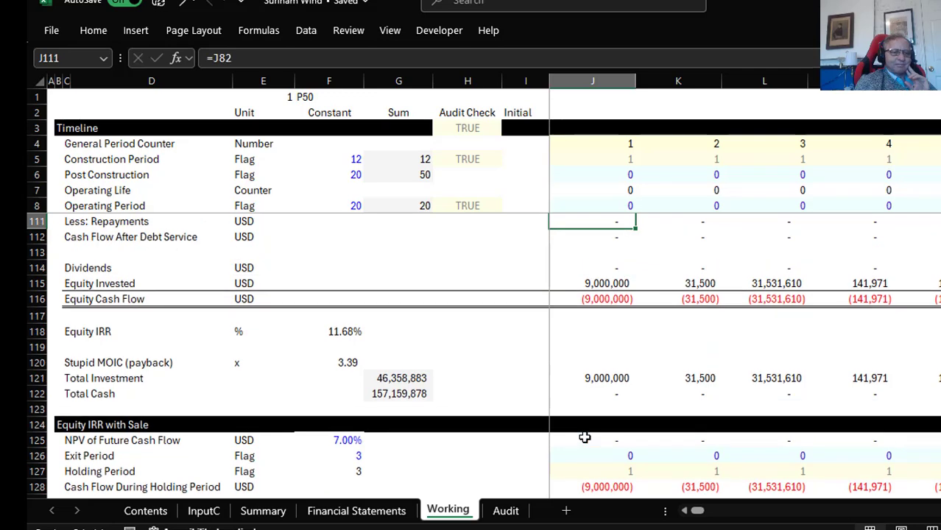
{"action": "key", "text": "Down"}
{"action": "key", "text": "Up"}
{"action": "key", "text": "Up"}
{"action": "key", "text": "Up"}
{"action": "key", "text": "Up"}
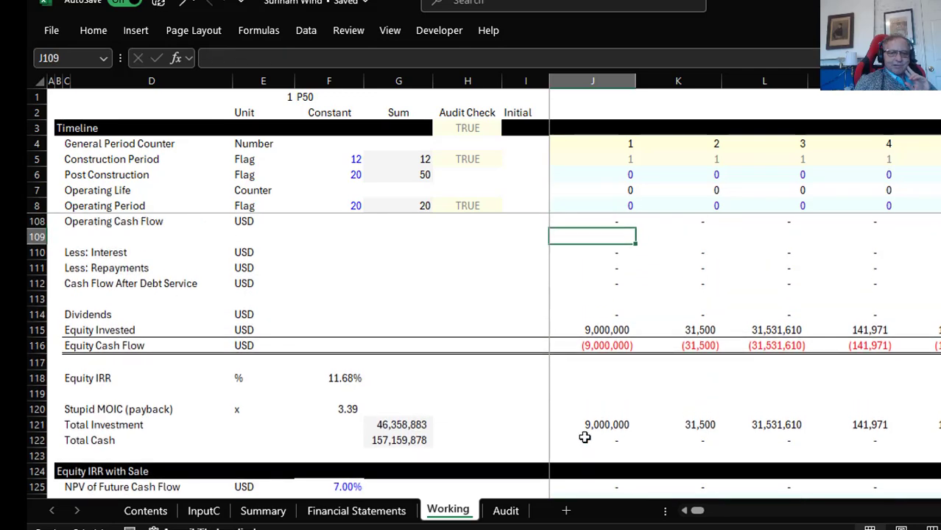
Examine the Equity IRR and MOIC formulas in F118 and F120 with the Total Investment and Total Cash sums behind them
{"action": "key", "text": "Down"}
{"action": "key", "text": "Down"}
{"action": "key", "text": "Down"}
{"action": "key", "text": "Down"}
{"action": "key", "text": "Down"}
{"action": "key", "text": "Down"}
{"action": "key", "text": "Down"}
{"action": "key", "text": "Down"}
{"action": "key", "text": "Down"}
{"action": "key", "text": "Down"}
{"action": "key", "text": "Down"}
{"action": "key", "text": "Left"}
{"action": "key", "text": "Left"}
{"action": "key", "text": "Left"}
{"action": "key", "text": "Left"}
{"action": "key", "text": "Up"}
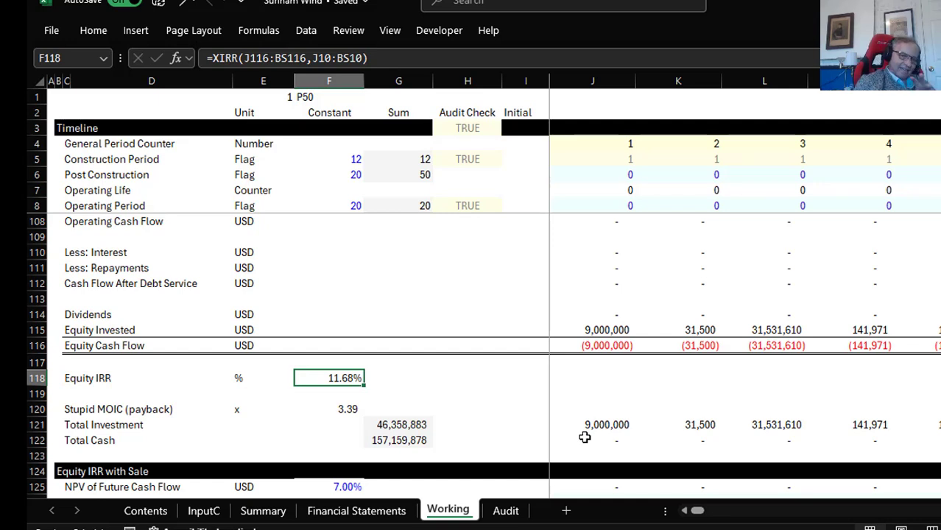
{"action": "key", "text": "Down"}
{"action": "key", "text": "Down"}
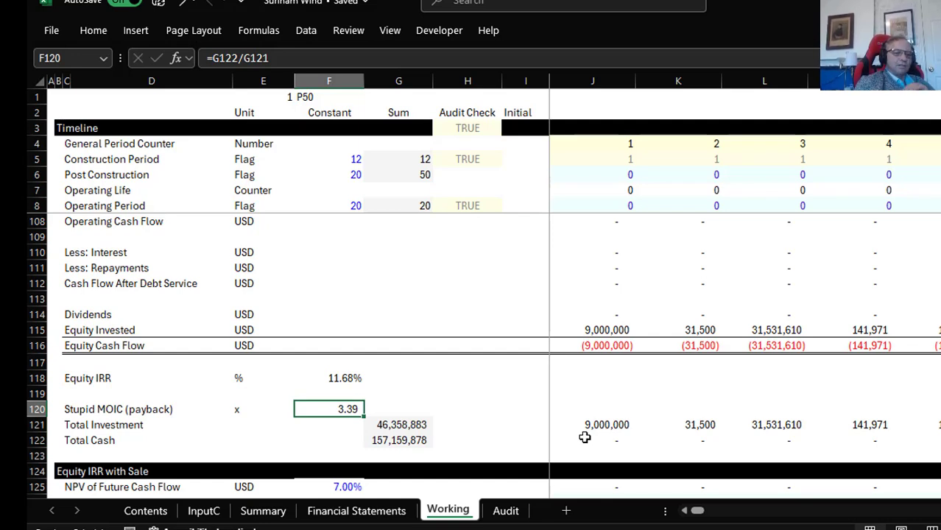
{"action": "key", "text": "Down"}
{"action": "key", "text": "Right"}
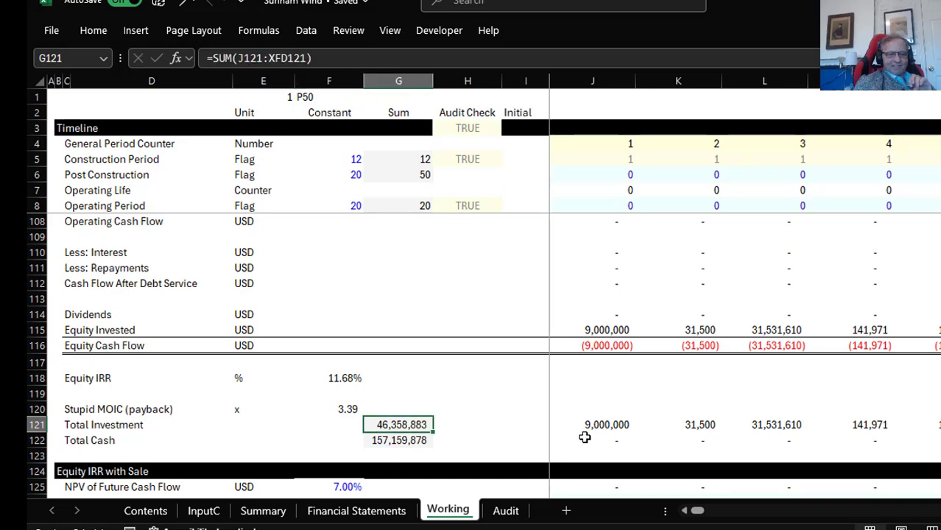
{"action": "key", "text": "Down"}
{"action": "key", "text": "Up"}
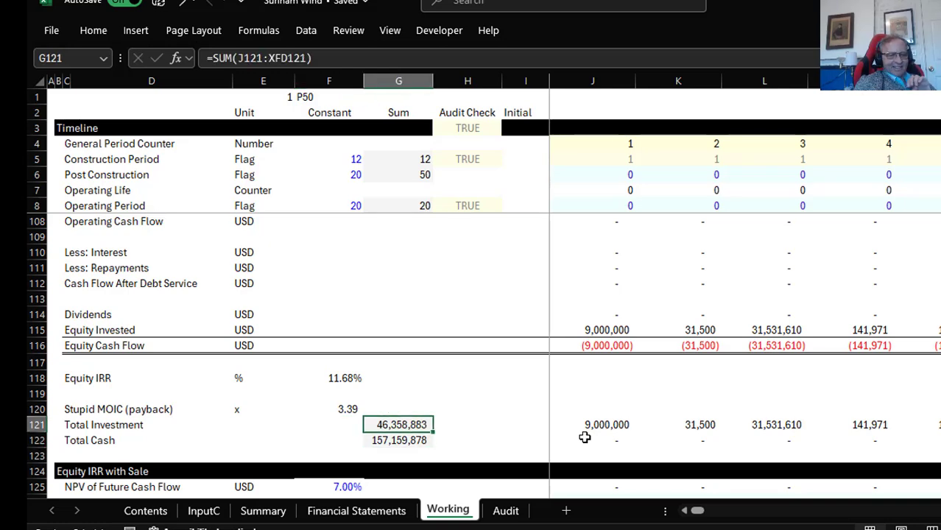
Examine the Equity IRR with Sale section, including the input links for the NPV discount rate in F125 and the exit period in F126
{"action": "key", "text": "Down"}
{"action": "key", "text": "Down"}
{"action": "key", "text": "Down"}
{"action": "key", "text": "Down"}
{"action": "key", "text": "Down"}
{"action": "key", "text": "Down"}
{"action": "key", "text": "Down"}
{"action": "key", "text": "Down"}
{"action": "key", "text": "Down"}
{"action": "key", "text": "Down"}
{"action": "key", "text": "Down"}
{"action": "key", "text": "Down"}
{"action": "key", "text": "Down"}
{"action": "key", "text": "Down"}
{"action": "key", "text": "Up"}
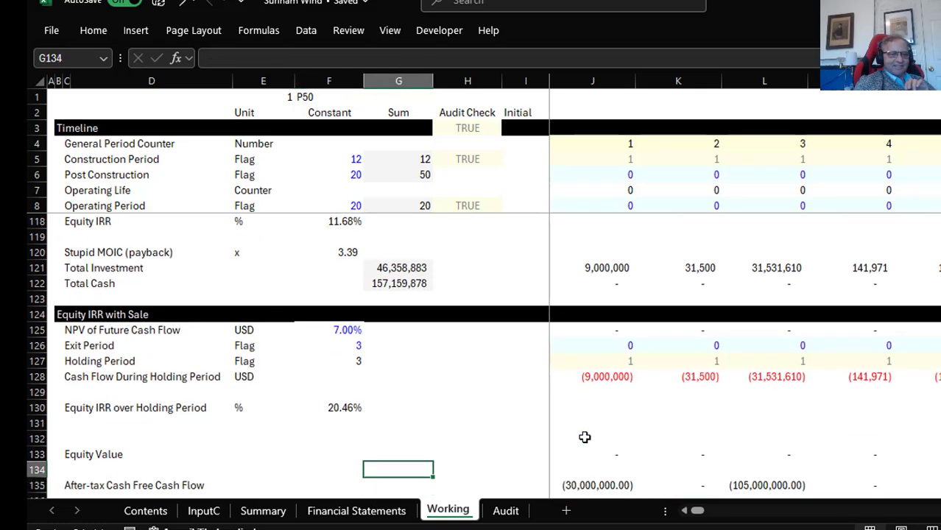
{"action": "key", "text": "Up"}
{"action": "key", "text": "Up"}
{"action": "key", "text": "Up"}
{"action": "key", "text": "Up"}
{"action": "key", "text": "Up"}
{"action": "key", "text": "Up"}
{"action": "key", "text": "Up"}
{"action": "key", "text": "Up"}
{"action": "key", "text": "Up"}
{"action": "key", "text": "Down"}
{"action": "key", "text": "Left"}
{"action": "key", "text": "Left"}
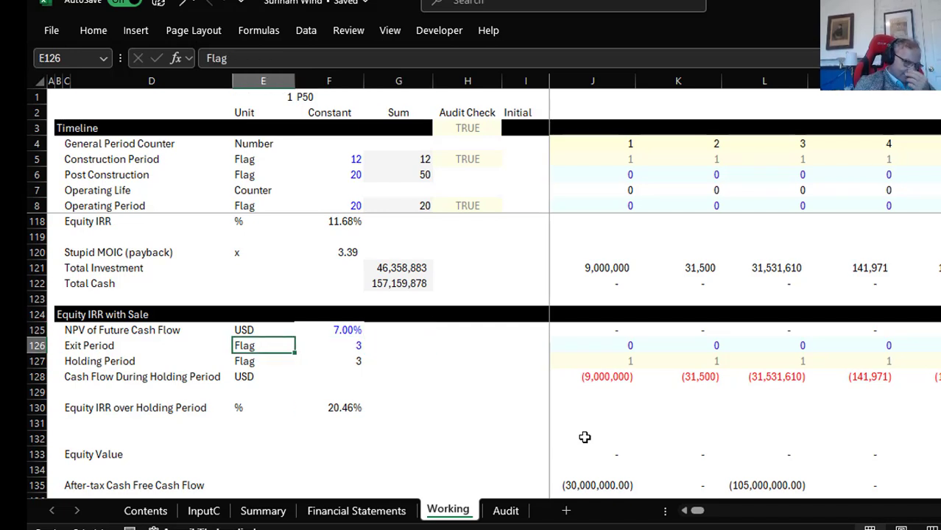
{"action": "key", "text": "Up"}
{"action": "key", "text": "Right"}
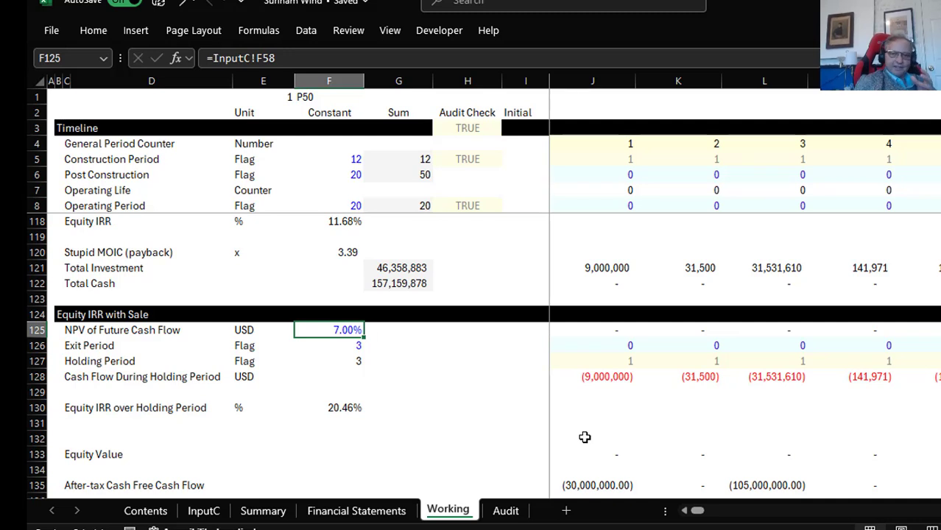
{"action": "key", "text": "Down"}
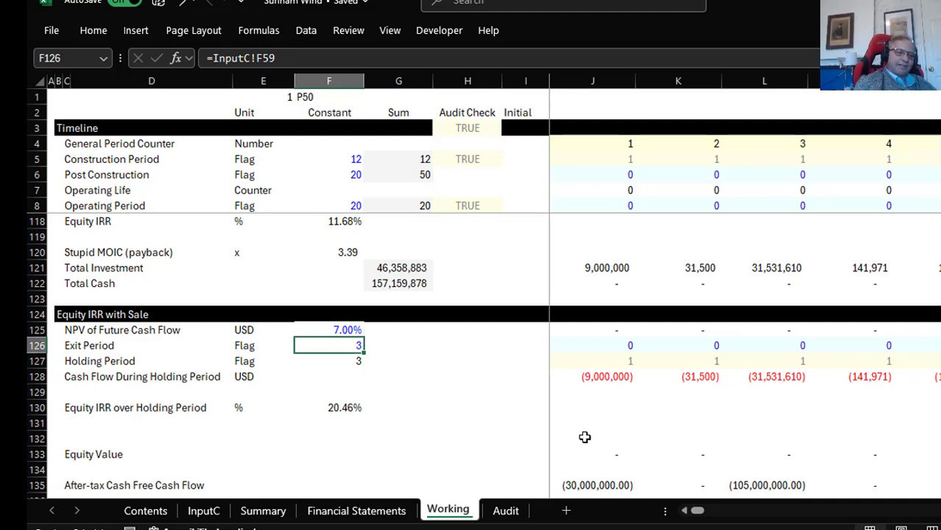
Examine the Exit Period flag formulas across the timeline in row 126 of the Working sheet
{"action": "key", "text": "Right"}
{"action": "key", "text": "Right"}
{"action": "key", "text": "Right"}
{"action": "key", "text": "Right"}
{"action": "key", "text": "Right"}
{"action": "key", "text": "Right"}
{"action": "key", "text": "Right"}
{"action": "key", "text": "Right"}
{"action": "key", "text": "Right"}
{"action": "key", "text": "Right"}
{"action": "key", "text": "Right"}
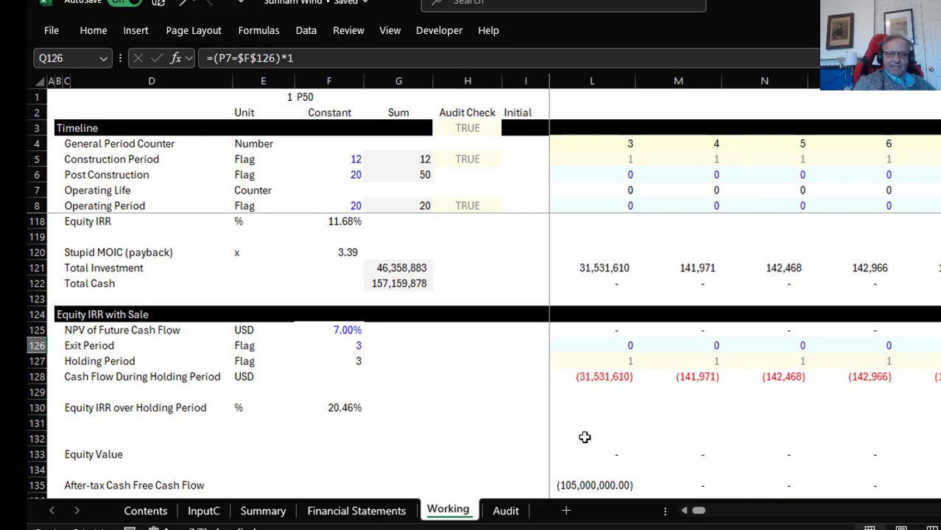
{"action": "key", "text": "Right"}
{"action": "key", "text": "Right"}
{"action": "key", "text": "Right"}
{"action": "key", "text": "Right"}
{"action": "key", "text": "Right"}
{"action": "key", "text": "Right"}
{"action": "key", "text": "Right"}
{"action": "key", "text": "Right"}
{"action": "key", "text": "Right"}
{"action": "key", "text": "Right"}
{"action": "key", "text": "Right"}
{"action": "key", "text": "Right"}
{"action": "key", "text": "Right"}
{"action": "key", "text": "Right"}
{"action": "key", "text": "Right"}
{"action": "key", "text": "Right"}
{"action": "key", "text": "Right"}
{"action": "key", "text": "Right"}
{"action": "key", "text": "Right"}
{"action": "key", "text": "Right"}
{"action": "key", "text": "Left"}
{"action": "key", "text": "Left"}
{"action": "key", "text": "Left"}
{"action": "key", "text": "Left"}
{"action": "key", "text": "Left"}
{"action": "key", "text": "Left"}
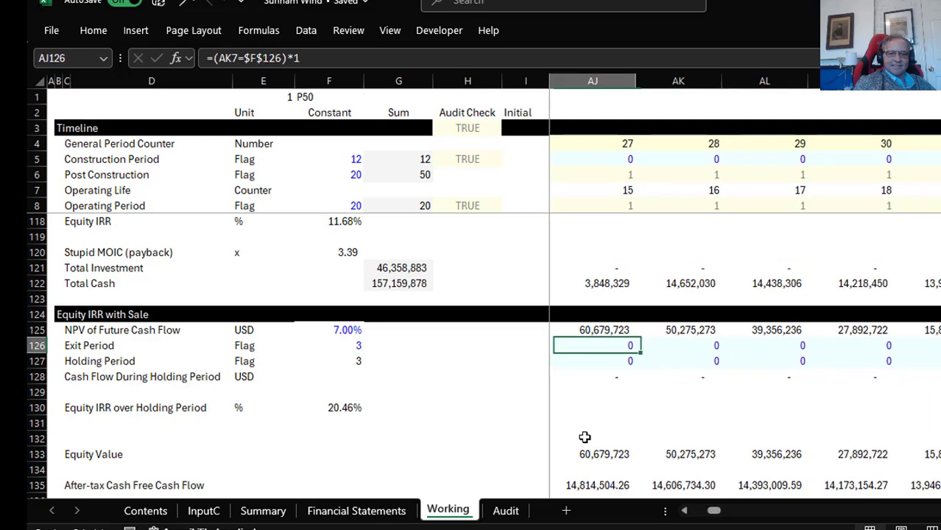
{"action": "key", "text": "Left"}
{"action": "key", "text": "Left"}
{"action": "key", "text": "Left"}
{"action": "key", "text": "Left"}
{"action": "key", "text": "Left"}
{"action": "key", "text": "Left"}
{"action": "key", "text": "Left"}
{"action": "key", "text": "Left"}
{"action": "key", "text": "Left"}
{"action": "key", "text": "Left"}
{"action": "key", "text": "Left"}
{"action": "key", "text": "Left"}
{"action": "key", "text": "Left"}
{"action": "key", "text": "Left"}
{"action": "key", "text": "Left"}
{"action": "key", "text": "Left"}
{"action": "key", "text": "Left"}
{"action": "key", "text": "Left"}
{"action": "key", "text": "Left"}
{"action": "key", "text": "Left"}
Add sums of the Exit Period and Holding Period flags in G126 and G127, covering columns J to XFD of each row
{"action": "key", "text": "Right"}
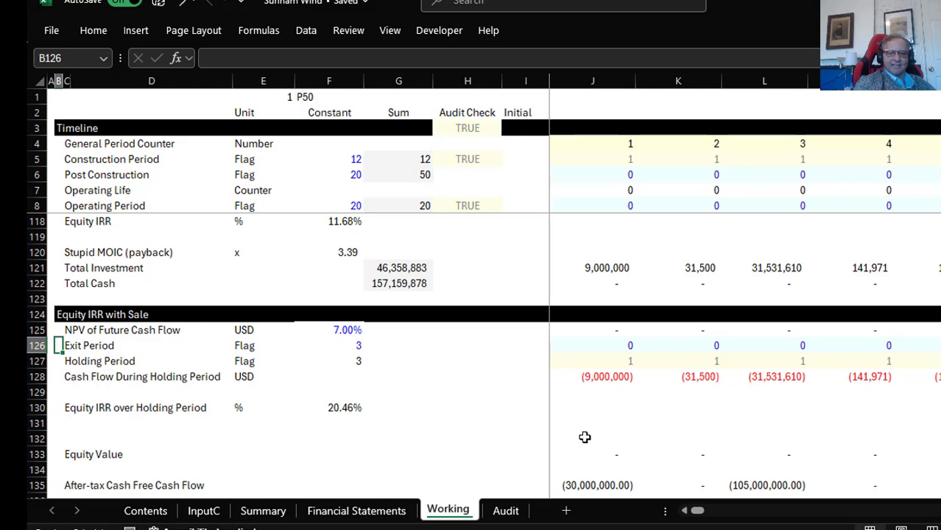
{"action": "key", "text": "Right"}
{"action": "key", "text": "Right"}
{"action": "key", "text": "Right"}
{"action": "key", "text": "Right"}
{"action": "key", "text": "Right"}
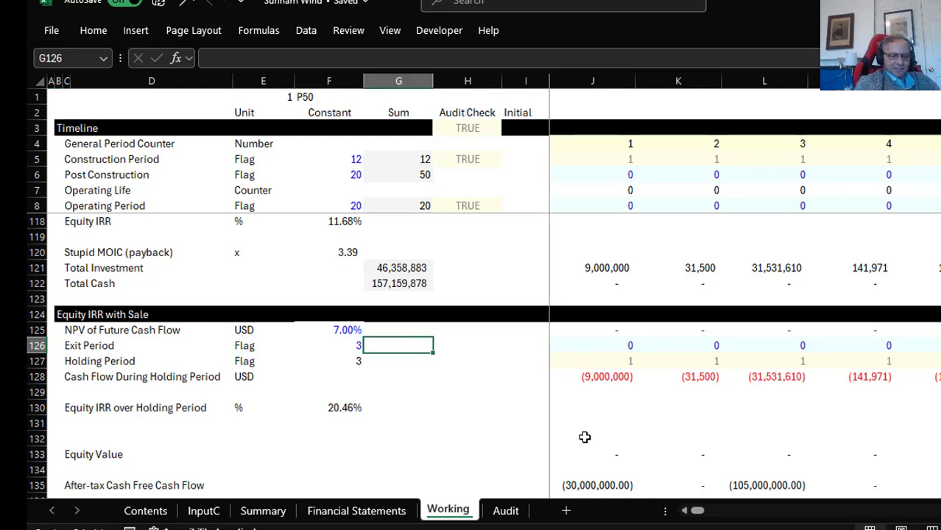
{"action": "key", "text": "ctrl+alt+s"}
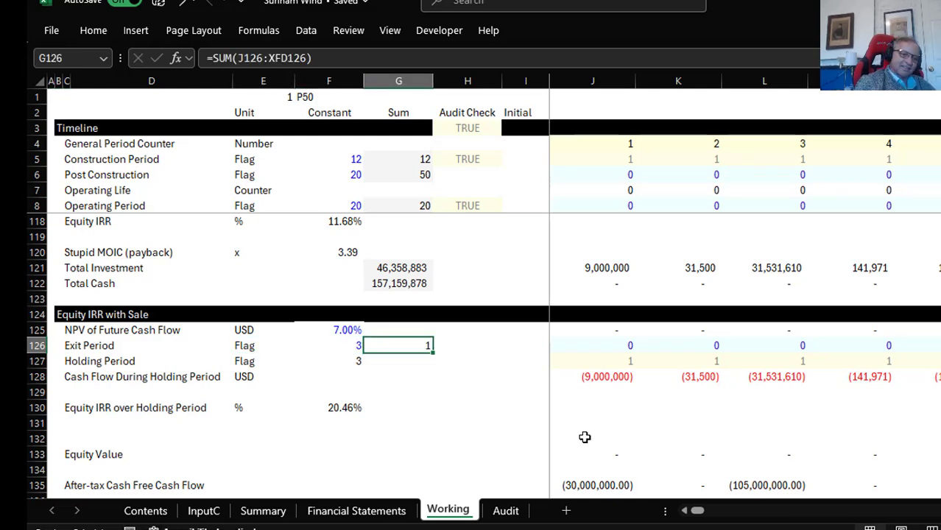
{"action": "key", "text": "Down"}
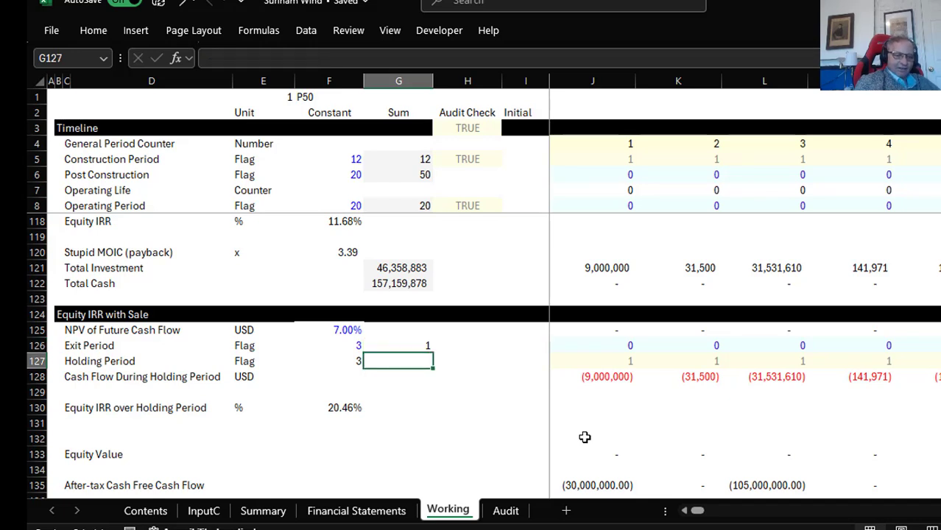
{"action": "key", "text": "ctrl+alt+s"}
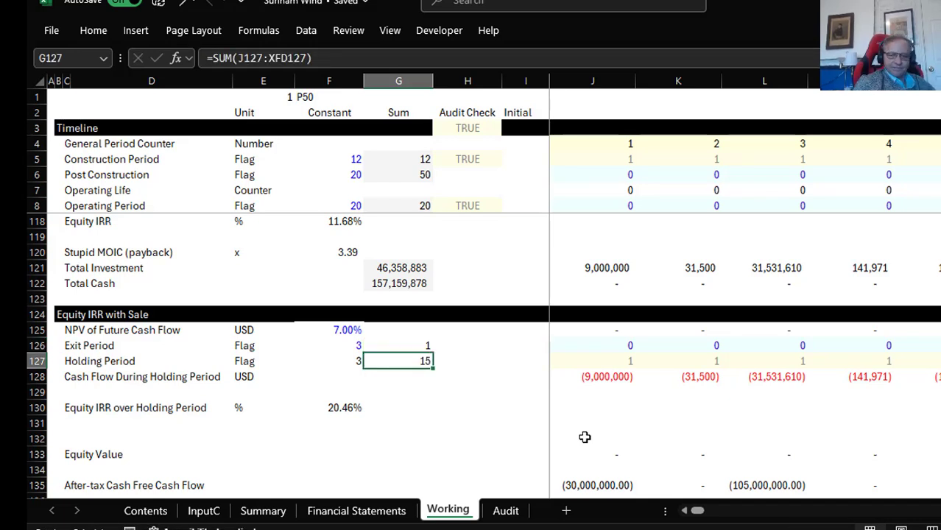
Examine the Holding Period flags along row 127 and compare the last flagged period in column X with the Exit Period flag above it
{"action": "key", "text": "Right"}
{"action": "key", "text": "Right"}
{"action": "key", "text": "Right"}
{"action": "key", "text": "Right"}
{"action": "key", "text": "Right"}
{"action": "key", "text": "Right"}
{"action": "key", "text": "Right"}
{"action": "key", "text": "Right"}
{"action": "key", "text": "Right"}
{"action": "key", "text": "Right"}
{"action": "key", "text": "Right"}
{"action": "key", "text": "Right"}
{"action": "key", "text": "Right"}
{"action": "key", "text": "Right"}
{"action": "key", "text": "Right"}
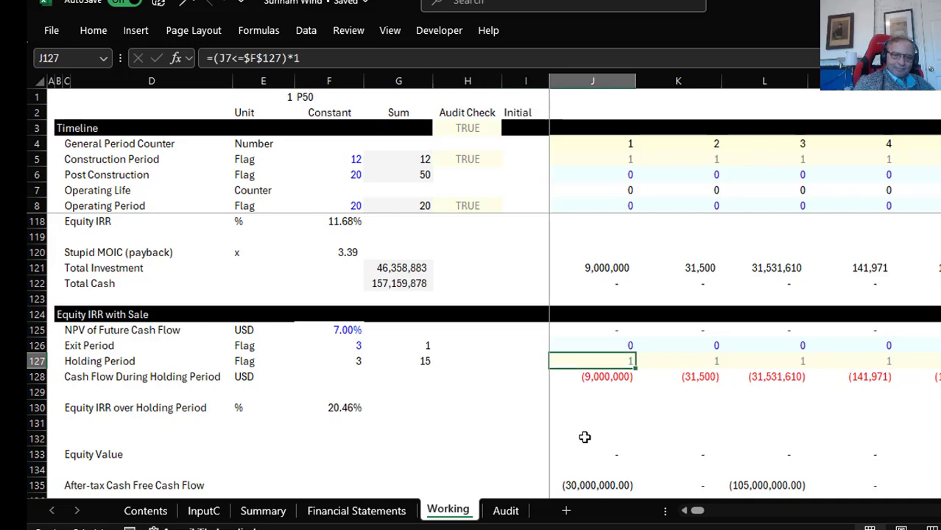
{"action": "key", "text": "Right"}
{"action": "key", "text": "Right"}
{"action": "key", "text": "Right"}
{"action": "key", "text": "Right"}
{"action": "key", "text": "Right"}
{"action": "key", "text": "Right"}
{"action": "key", "text": "Right"}
{"action": "key", "text": "Right"}
{"action": "key", "text": "Right"}
{"action": "key", "text": "Right"}
{"action": "key", "text": "Right"}
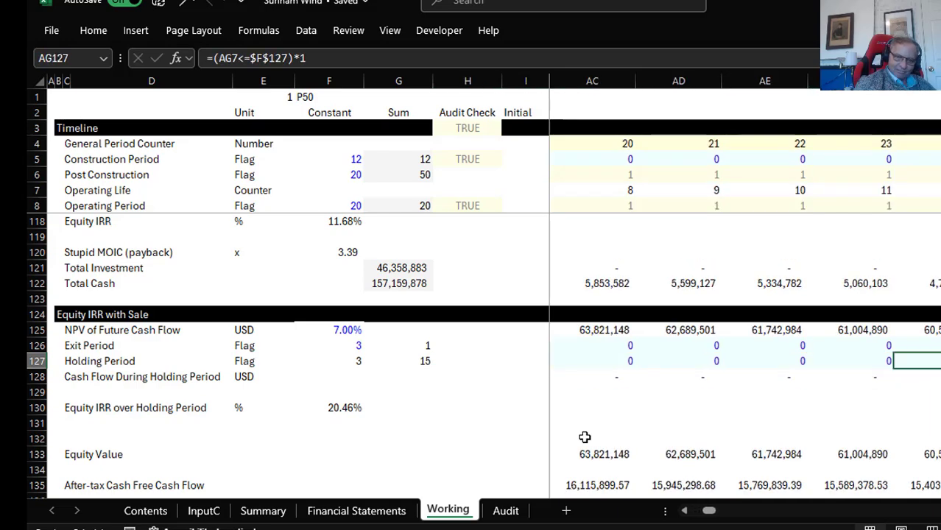
{"action": "key", "text": "Left"}
{"action": "key", "text": "Left"}
{"action": "key", "text": "Left"}
{"action": "key", "text": "Left"}
{"action": "key", "text": "Left"}
{"action": "key", "text": "Left"}
{"action": "key", "text": "Left"}
{"action": "key", "text": "Left"}
{"action": "key", "text": "Left"}
{"action": "key", "text": "Left"}
{"action": "key", "text": "Left"}
{"action": "key", "text": "Left"}
{"action": "key", "text": "Left"}
{"action": "key", "text": "Right"}
{"action": "key", "text": "Right"}
{"action": "key", "text": "Right"}
{"action": "key", "text": "Right"}
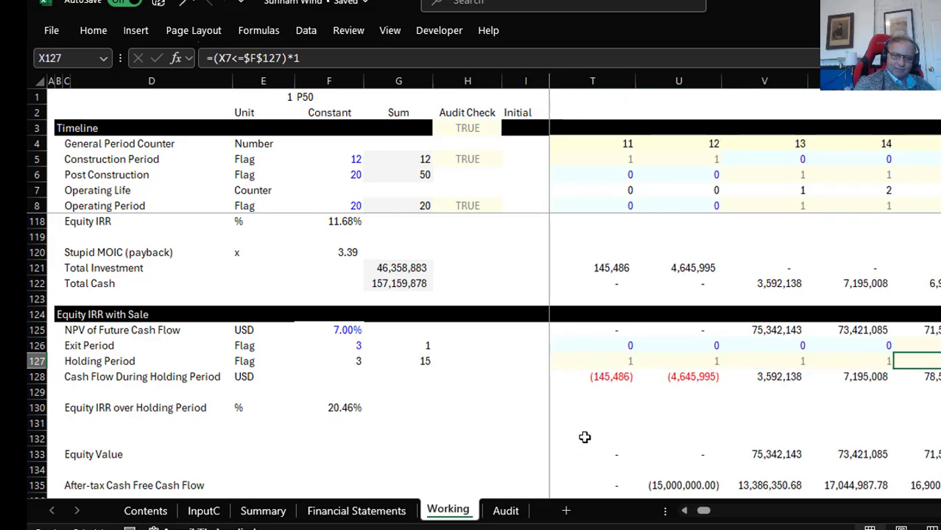
{"action": "key", "text": "Up"}
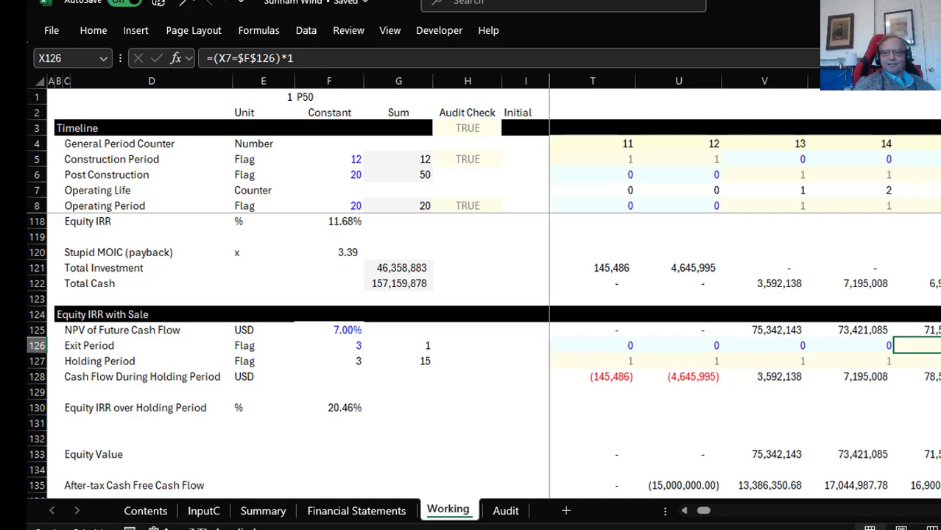
{"action": "key", "text": "ctrl+bracketleft"}
{"action": "key", "text": "F5"}
{"action": "key", "text": "Return"}
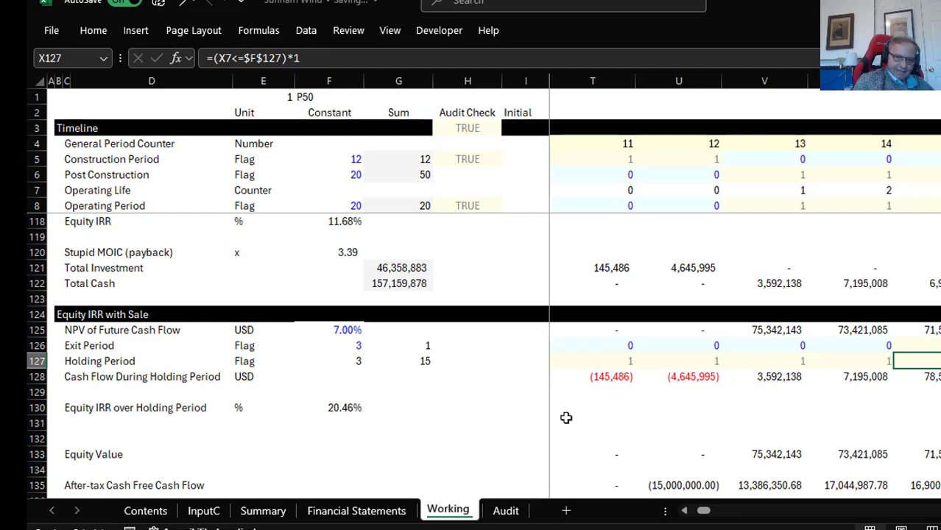
Check the Cash Flow During Holding Period formula in T128 and the holding and exit flags it uses
{"action": "left_click", "coordinate": [604, 372]}
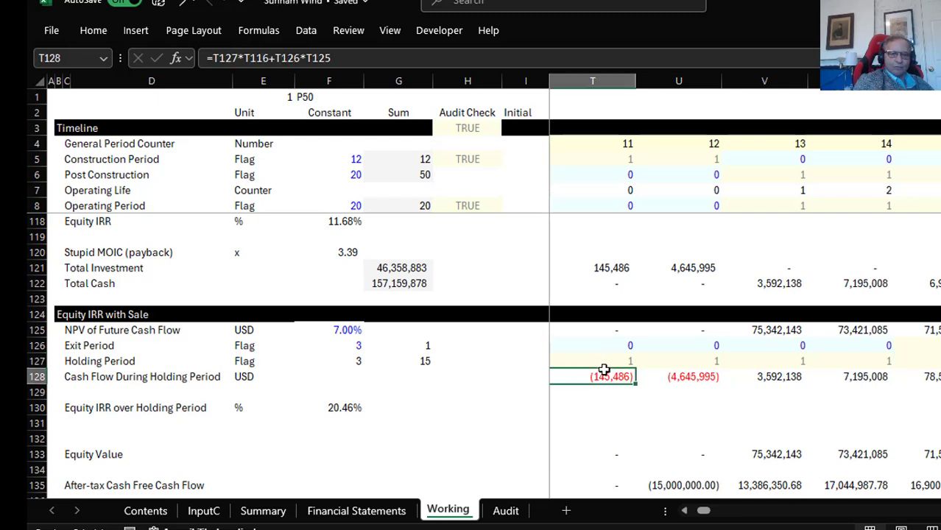
{"action": "key", "text": "Up"}
{"action": "key", "text": "Up"}
{"action": "key", "text": "Up"}
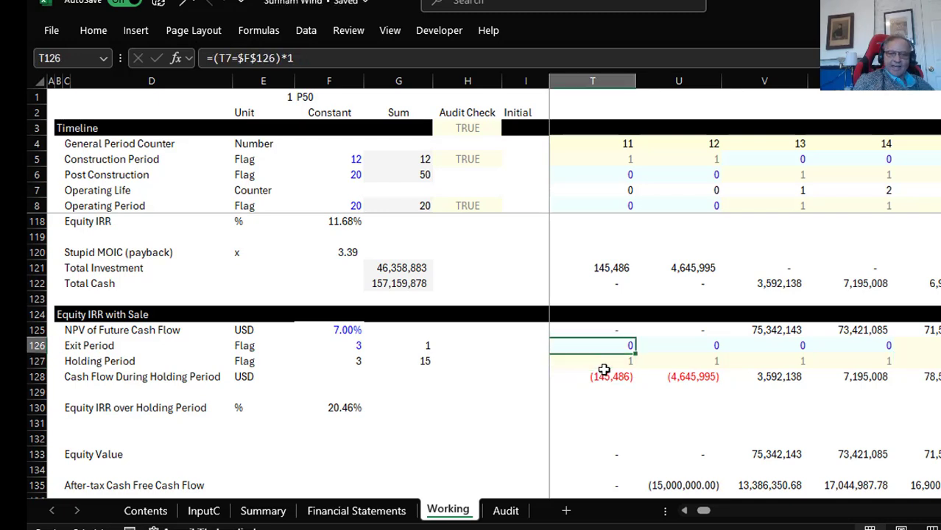
Compare the NPV of Future Cash Flow formulas in row 125 across the construction and early operating periods
{"action": "key", "text": "Left"}
{"action": "key", "text": "Left"}
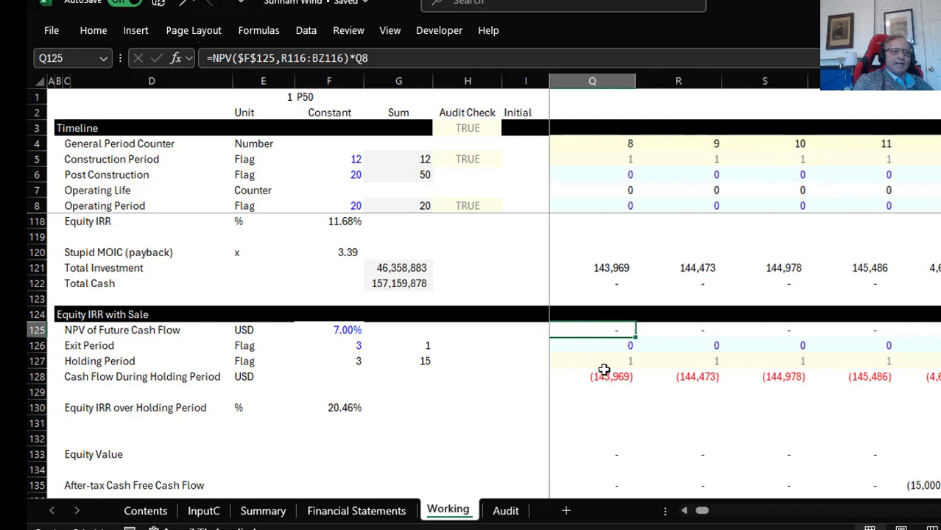
{"action": "key", "text": "Left"}
{"action": "key", "text": "Right"}
{"action": "key", "text": "Right"}
{"action": "key", "text": "Right"}
{"action": "key", "text": "Right"}
{"action": "key", "text": "Right"}
{"action": "key", "text": "Right"}
{"action": "key", "text": "Right"}
{"action": "key", "text": "Right"}
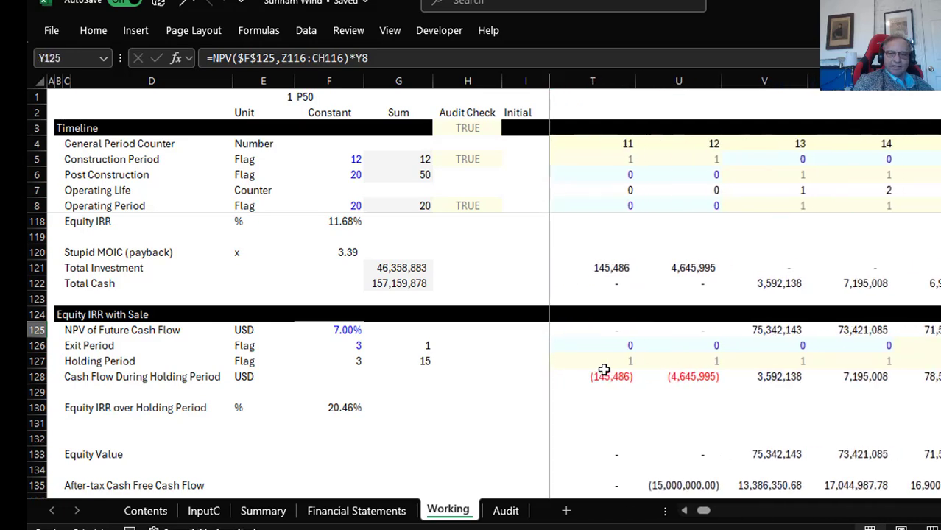
{"action": "key", "text": "Left"}
{"action": "key", "text": "Left"}
{"action": "key", "text": "Left"}
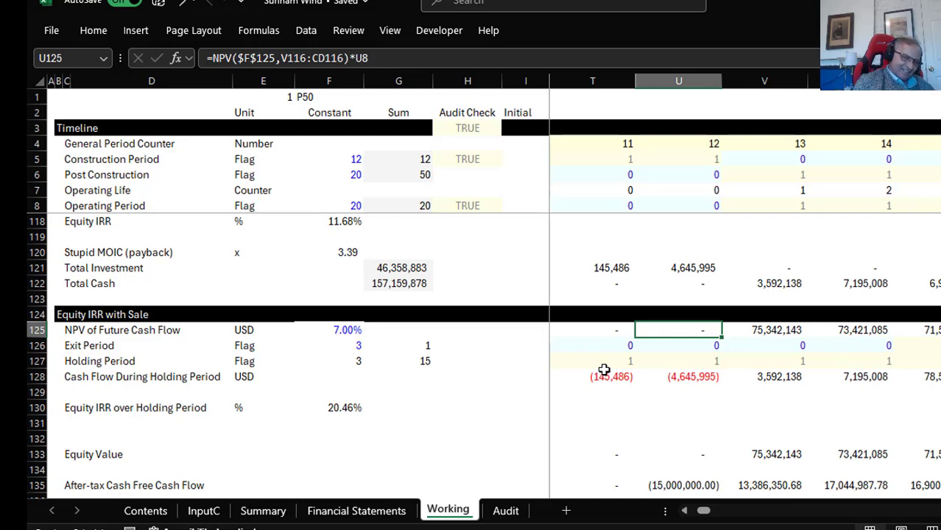
{"action": "key", "text": "Left"}
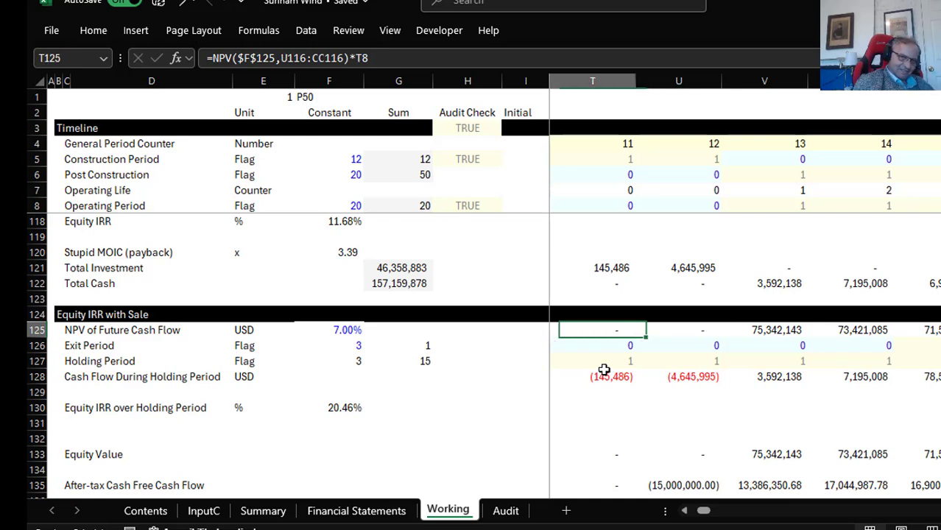
{"action": "key", "text": "Right"}
{"action": "key", "text": "Right"}
{"action": "key", "text": "Left"}
{"action": "key", "text": "Right"}
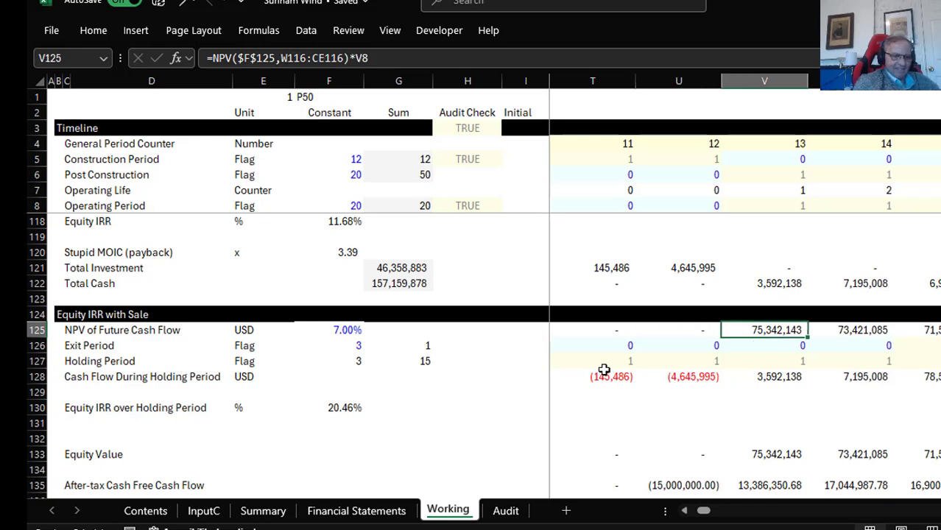
Inspect the references of the NPV formula in V125 and trace them up to the Equity Cash Flow row 116
{"action": "key", "text": "F2"}
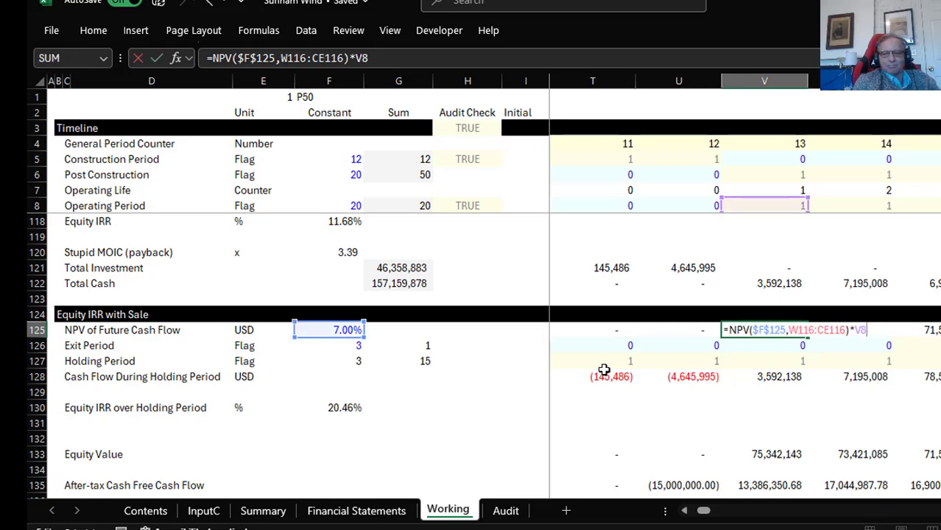
{"action": "key", "text": "Escape"}
{"action": "key", "text": "Up"}
{"action": "key", "text": "Up"}
{"action": "key", "text": "Up"}
{"action": "key", "text": "Up"}
{"action": "key", "text": "Up"}
{"action": "key", "text": "Up"}
{"action": "key", "text": "Up"}
{"action": "key", "text": "Up"}
{"action": "key", "text": "Up"}
{"action": "key", "text": "Up"}
{"action": "key", "text": "Up"}
{"action": "key", "text": "Up"}
{"action": "key", "text": "Up"}
{"action": "key", "text": "Up"}
{"action": "key", "text": "Up"}
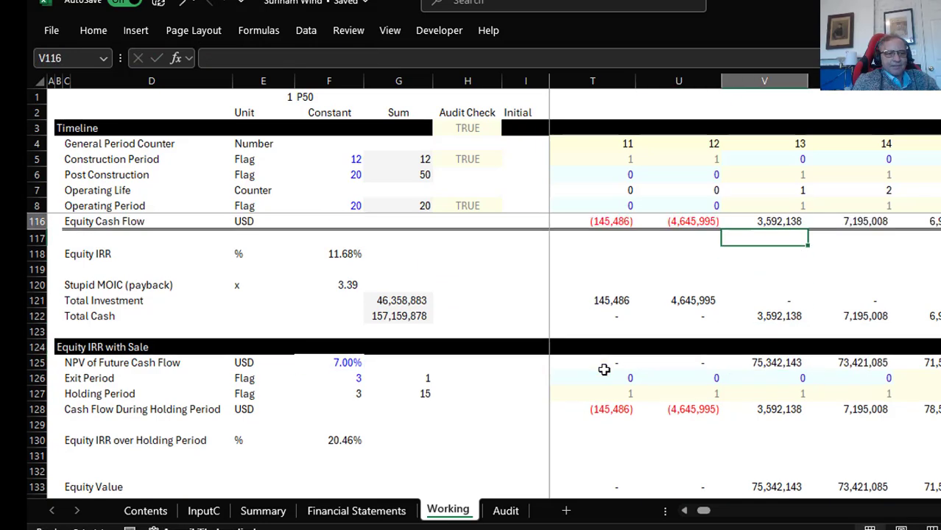
Recheck the discount rate, cash flow range and operating flag referenced by the NPV of Future Cash Flow formula in V125
{"action": "key", "text": "Down"}
{"action": "key", "text": "Down"}
{"action": "key", "text": "Down"}
{"action": "key", "text": "Down"}
{"action": "key", "text": "Down"}
{"action": "key", "text": "Down"}
{"action": "key", "text": "Down"}
{"action": "key", "text": "Down"}
{"action": "key", "text": "Down"}
{"action": "key", "text": "Down"}
{"action": "key", "text": "Down"}
{"action": "key", "text": "Down"}
{"action": "key", "text": "Down"}
{"action": "key", "text": "Down"}
{"action": "key", "text": "Down"}
{"action": "key", "text": "Down"}
{"action": "key", "text": "Down"}
{"action": "key", "text": "Up"}
{"action": "key", "text": "Up"}
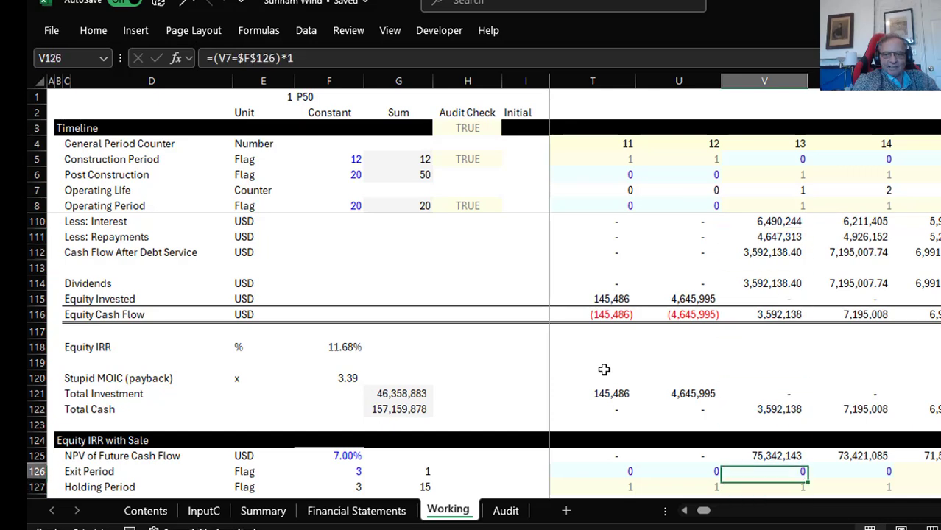
{"action": "key", "text": "F2"}
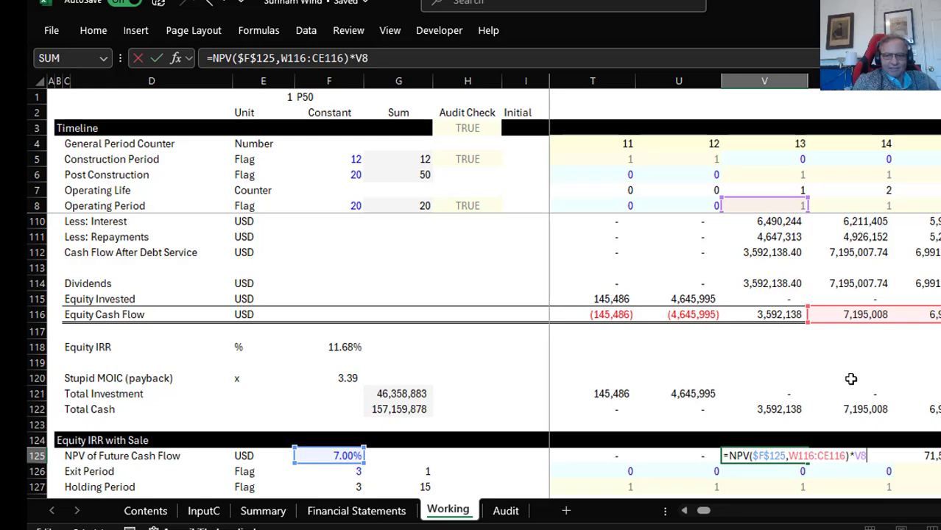
{"action": "key", "text": "Escape"}
Check the source of the Equity Value formula in V133
{"action": "key", "text": "Down"}
{"action": "key", "text": "Down"}
{"action": "key", "text": "Down"}
{"action": "key", "text": "Down"}
{"action": "key", "text": "Down"}
{"action": "key", "text": "Down"}
{"action": "key", "text": "Down"}
{"action": "key", "text": "Down"}
{"action": "key", "text": "Down"}
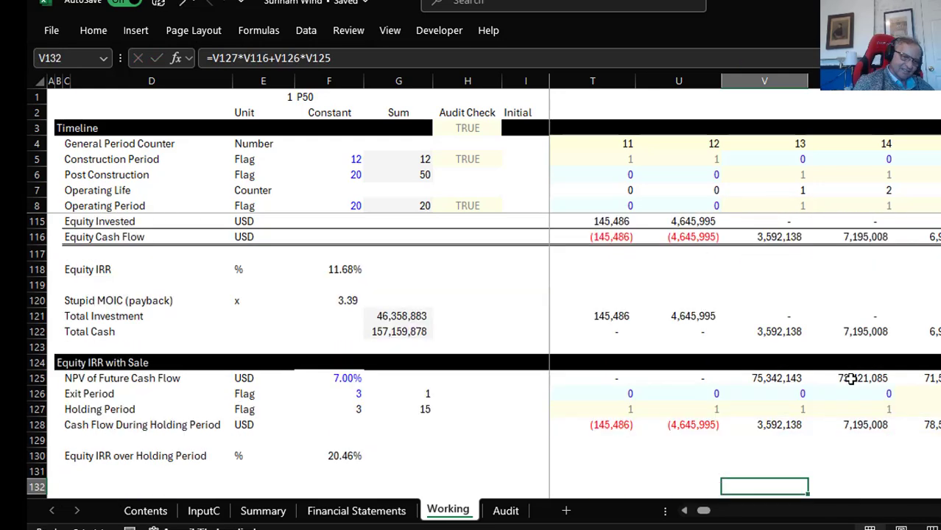
{"action": "key", "text": "Up"}
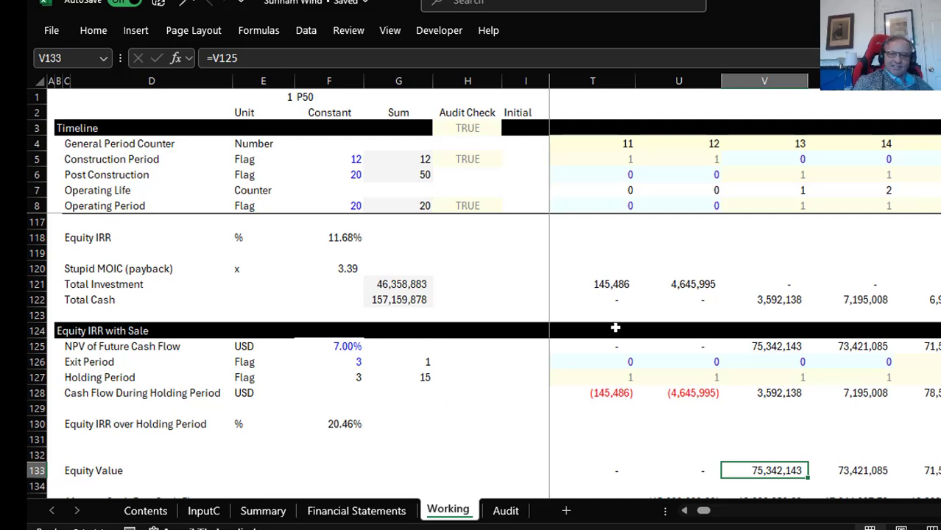
Compare the Cash Flow During Holding Period formulas from V128 to X128 and inspect the cells referenced by X128
{"action": "left_click", "coordinate": [800, 392]}
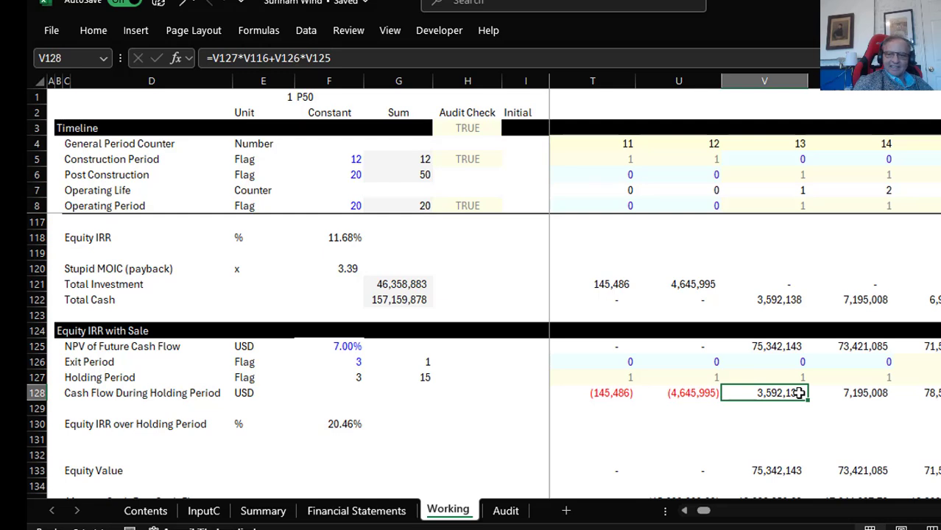
{"action": "key", "text": "Right"}
{"action": "key", "text": "Right"}
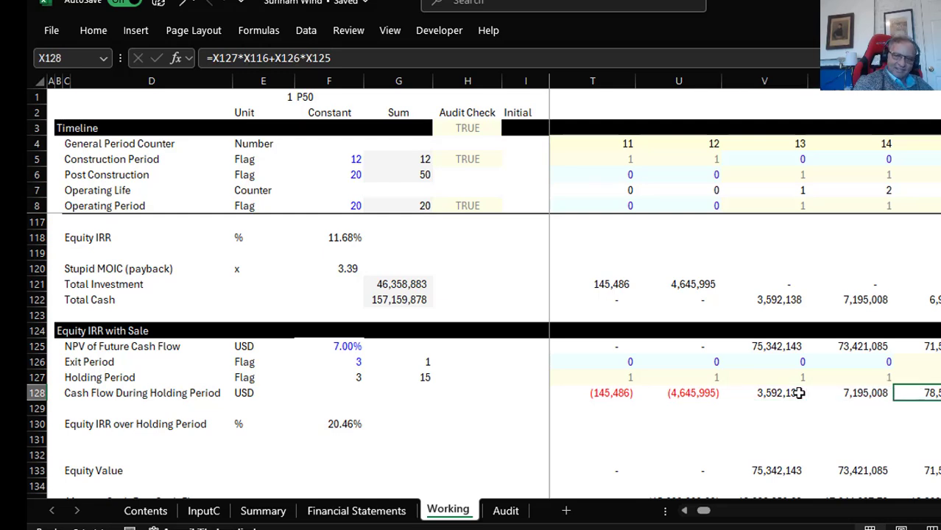
{"action": "key", "text": "Left"}
{"action": "key", "text": "Left"}
{"action": "key", "text": "Right"}
{"action": "key", "text": "Right"}
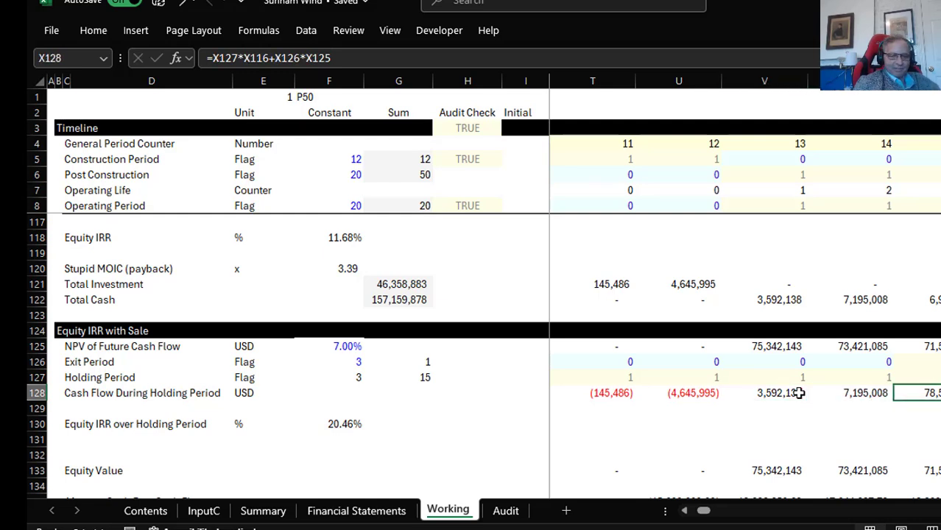
{"action": "key", "text": "F2"}
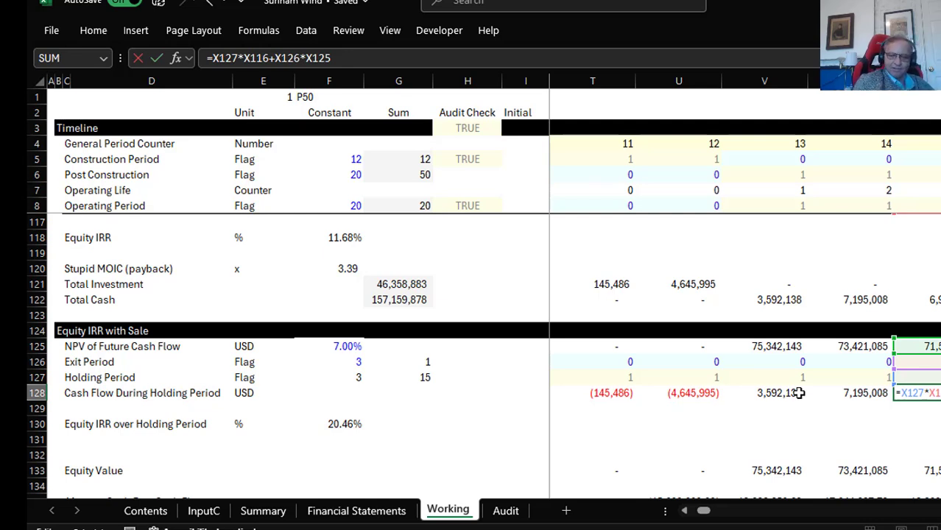
{"action": "key", "text": "Return"}
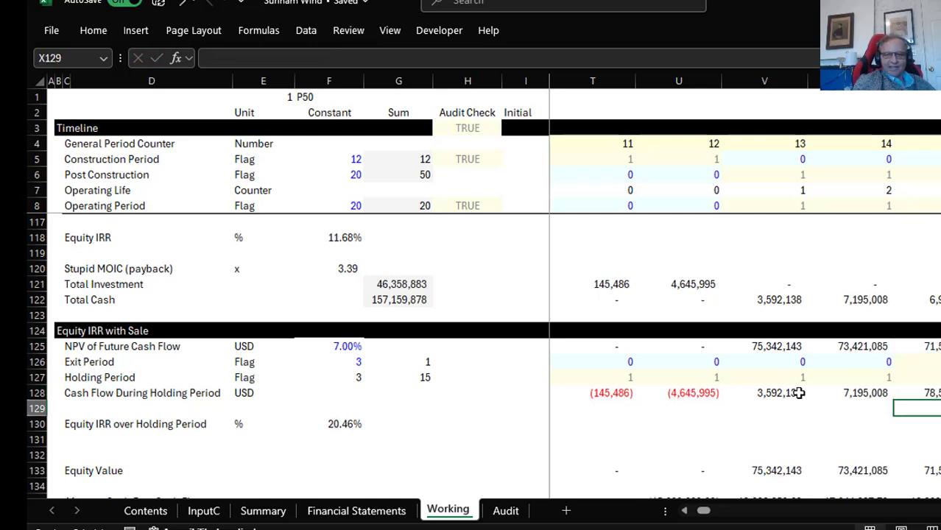
{"action": "key", "text": "Up"}
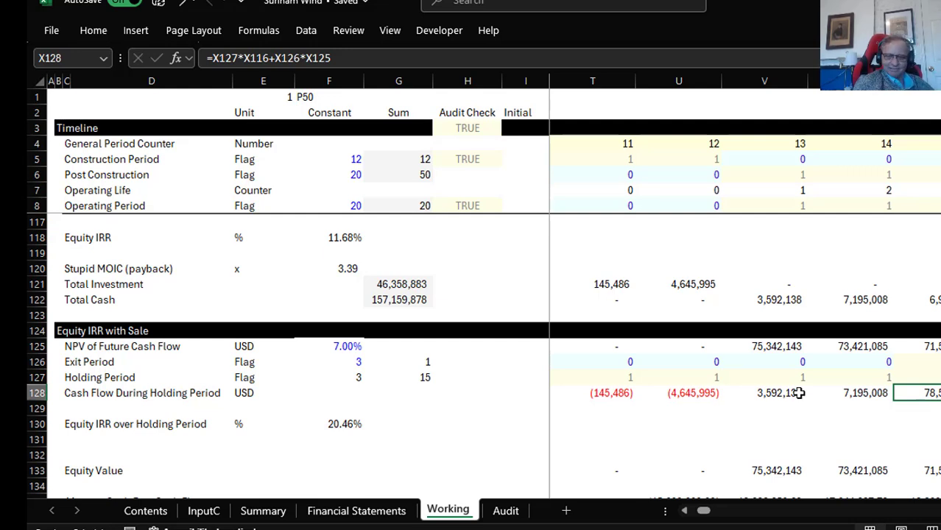
Compare the Equity Value formulas along row 133 between columns X and U
{"action": "key", "text": "Down"}
{"action": "key", "text": "Down"}
{"action": "key", "text": "Down"}
{"action": "key", "text": "Down"}
{"action": "key", "text": "Down"}
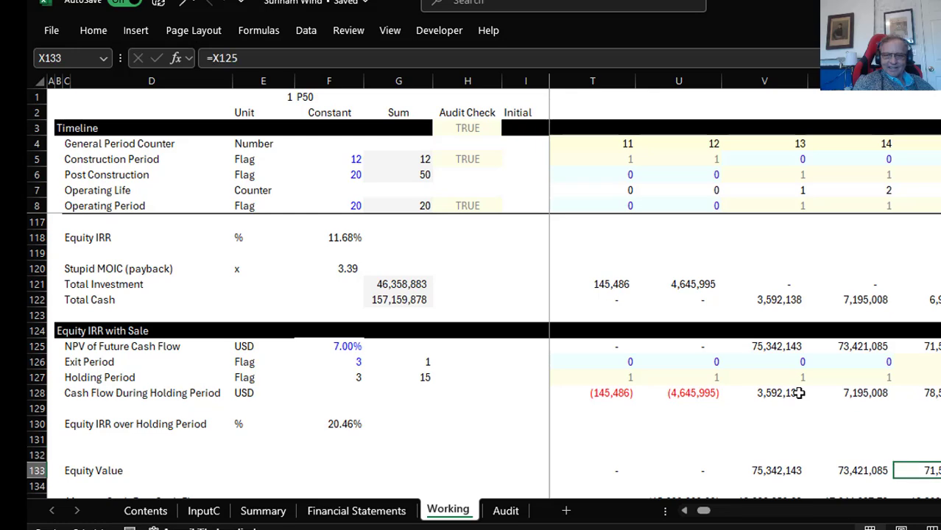
{"action": "key", "text": "Down"}
{"action": "key", "text": "Up"}
{"action": "key", "text": "Left"}
{"action": "key", "text": "Left"}
{"action": "key", "text": "Left"}
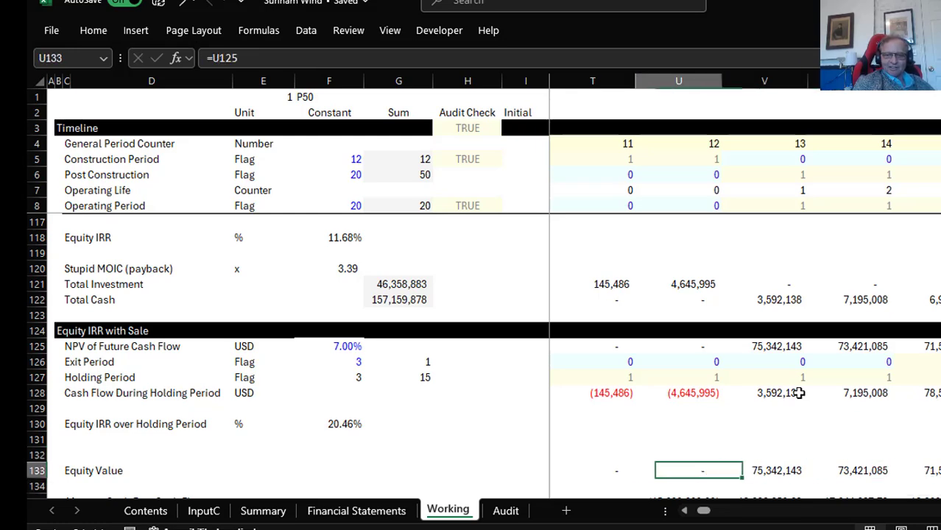
{"action": "key", "text": "Right"}
Examine the Enterprise Value XNPV formula in V143 and the After-tax Cash Free Cash Flow link in V135
{"action": "key", "text": "Down"}
{"action": "key", "text": "Down"}
{"action": "key", "text": "Down"}
{"action": "key", "text": "Down"}
{"action": "key", "text": "Down"}
{"action": "key", "text": "Down"}
{"action": "key", "text": "Down"}
{"action": "key", "text": "Down"}
{"action": "key", "text": "Down"}
{"action": "key", "text": "Down"}
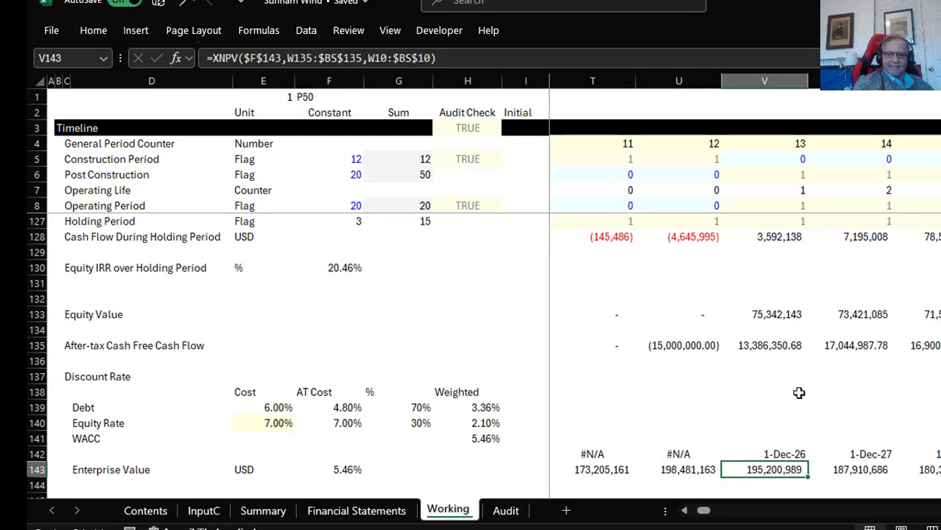
{"action": "key", "text": "Up"}
{"action": "key", "text": "Up"}
{"action": "key", "text": "Up"}
{"action": "key", "text": "Up"}
{"action": "key", "text": "Up"}
{"action": "key", "text": "Up"}
{"action": "key", "text": "Up"}
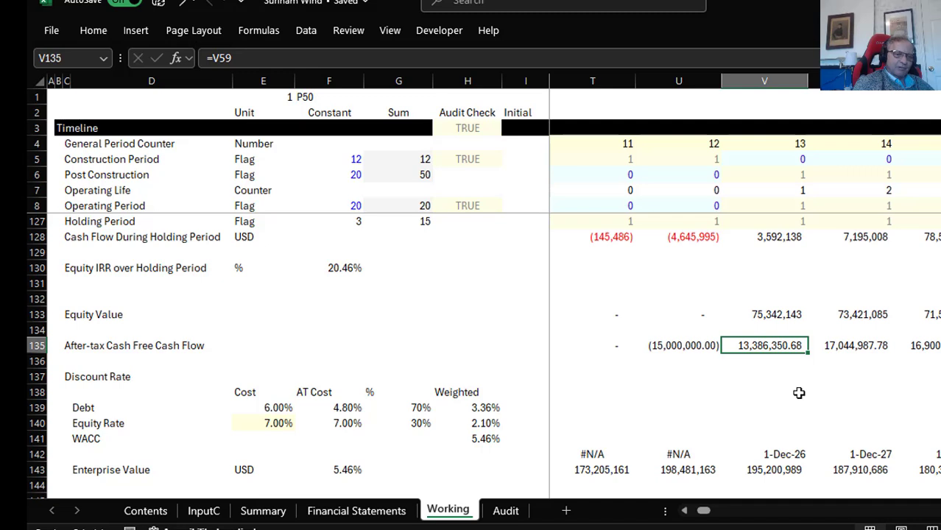
Return to the Discount Rate table and check the after-tax cost of debt formula in F139
{"action": "key", "text": "Left"}
{"action": "key", "text": "Left"}
{"action": "key", "text": "Left"}
{"action": "key", "text": "Left"}
{"action": "key", "text": "Left"}
{"action": "key", "text": "Left"}
{"action": "key", "text": "Left"}
{"action": "key", "text": "Left"}
{"action": "key", "text": "Left"}
{"action": "key", "text": "Left"}
{"action": "key", "text": "Left"}
{"action": "key", "text": "Left"}
{"action": "key", "text": "Left"}
{"action": "key", "text": "Left"}
{"action": "key", "text": "Right"}
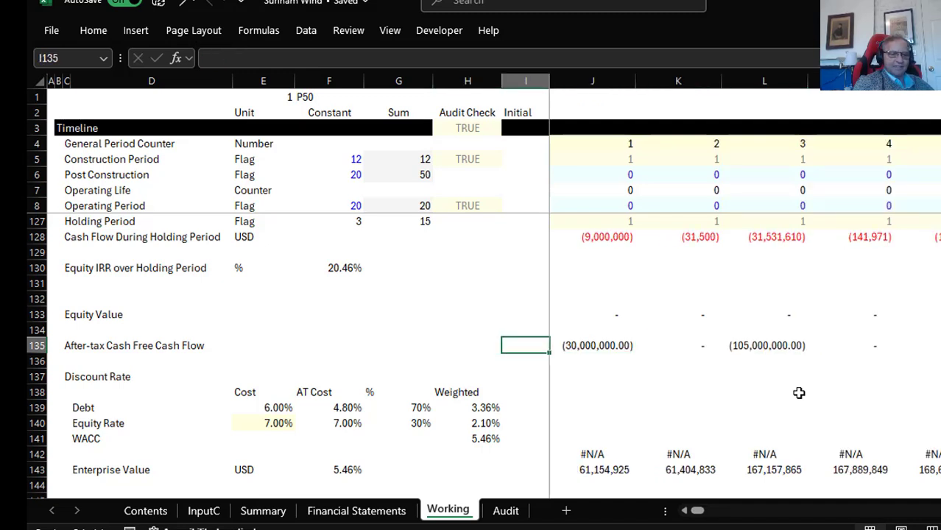
{"action": "key", "text": "Down"}
{"action": "key", "text": "Down"}
{"action": "key", "text": "Down"}
{"action": "key", "text": "Down"}
{"action": "key", "text": "Left"}
{"action": "key", "text": "Left"}
{"action": "key", "text": "Left"}
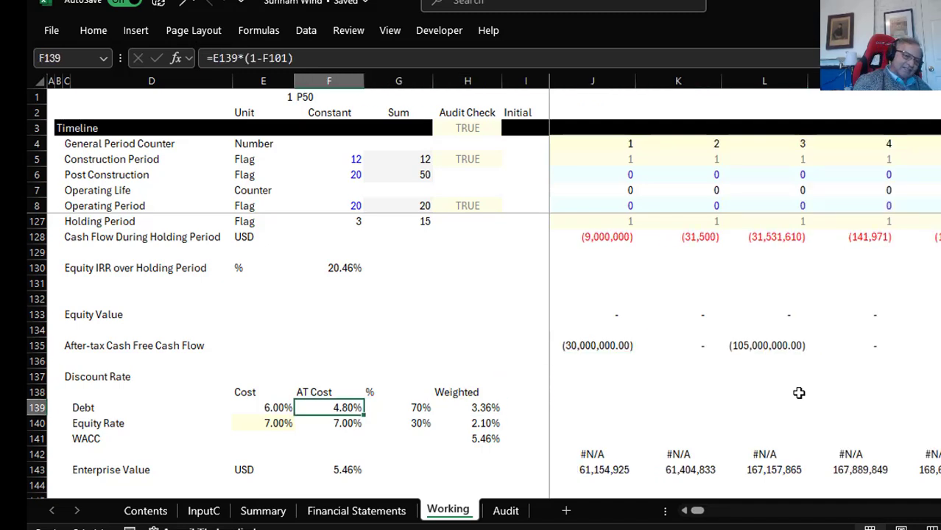
Review the Equity Rate row 140, covering its cost input, after-tax cost and weighted cost formula
{"action": "key", "text": "Down"}
{"action": "key", "text": "Down"}
{"action": "key", "text": "Down"}
{"action": "key", "text": "Down"}
{"action": "key", "text": "Down"}
{"action": "key", "text": "Down"}
{"action": "key", "text": "Down"}
{"action": "key", "text": "Down"}
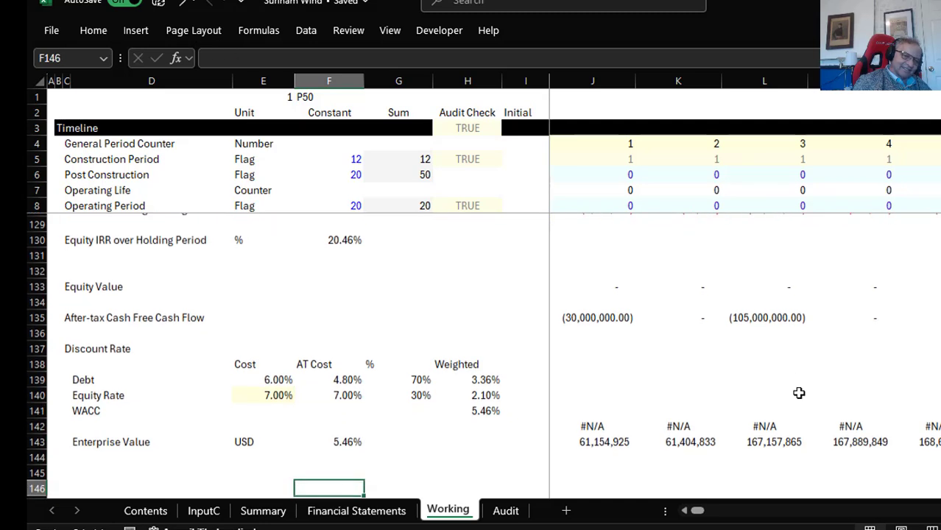
{"action": "key", "text": "Up"}
{"action": "key", "text": "Up"}
{"action": "key", "text": "Up"}
{"action": "key", "text": "Up"}
{"action": "key", "text": "Up"}
{"action": "key", "text": "Up"}
{"action": "key", "text": "Up"}
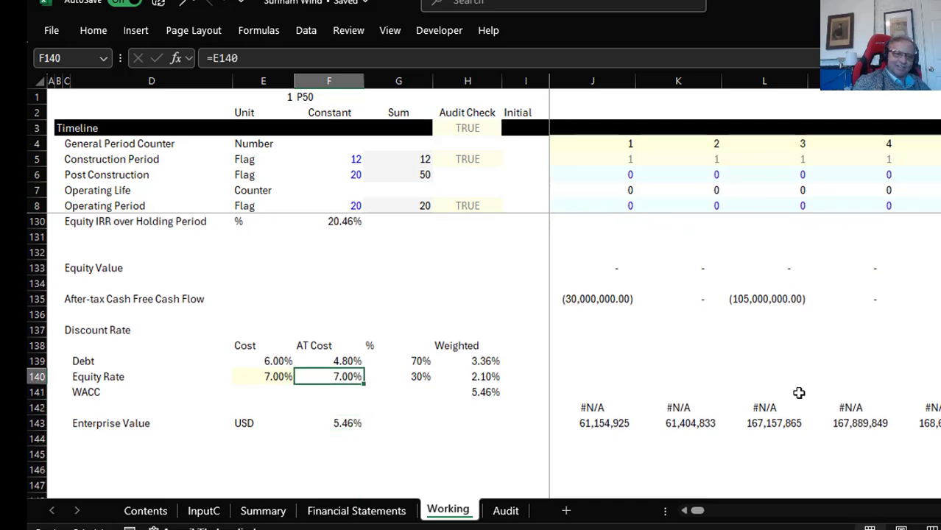
{"action": "key", "text": "Left"}
{"action": "key", "text": "Right"}
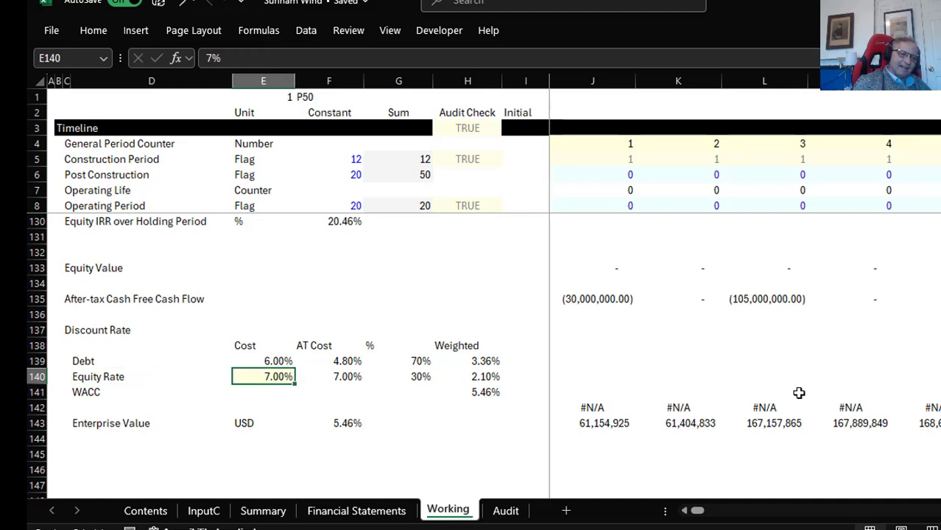
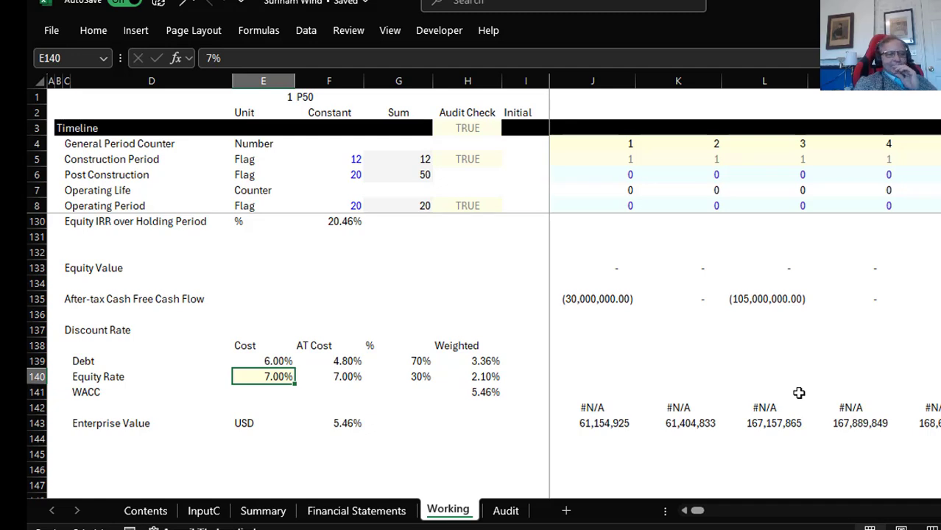
{"action": "key", "text": "Right"}
{"action": "key", "text": "Right"}
{"action": "key", "text": "Right"}
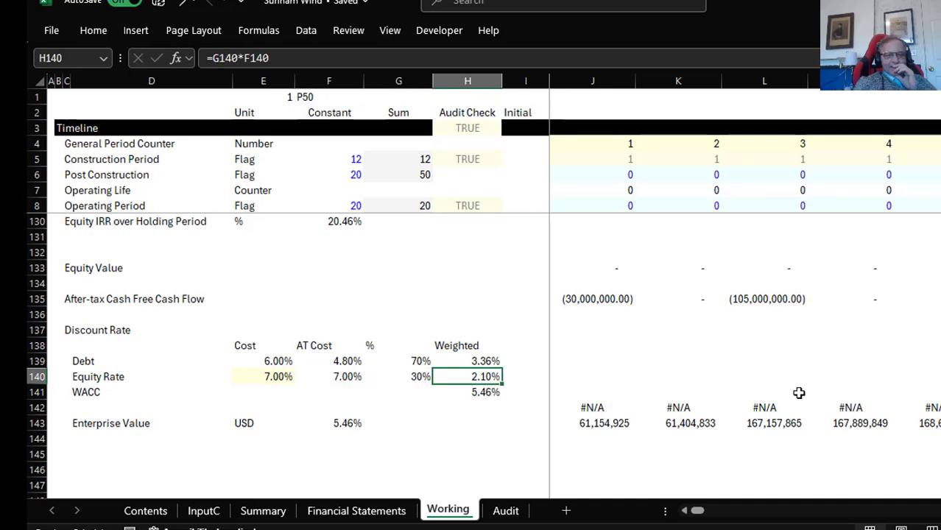
Check which cell supplies the Enterprise Value discount rate in F143
{"action": "key", "text": "Left"}
{"action": "key", "text": "Down"}
{"action": "key", "text": "Left"}
{"action": "key", "text": "Down"}
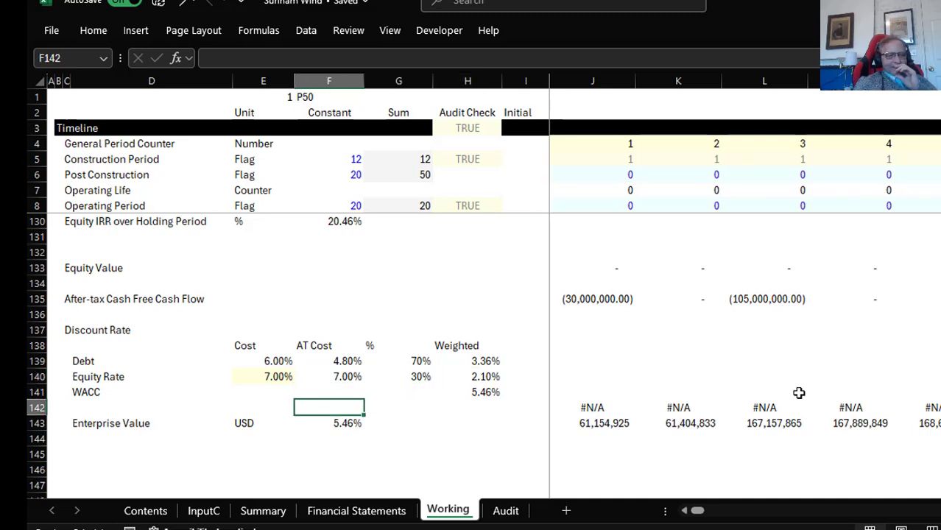
{"action": "key", "text": "Down"}
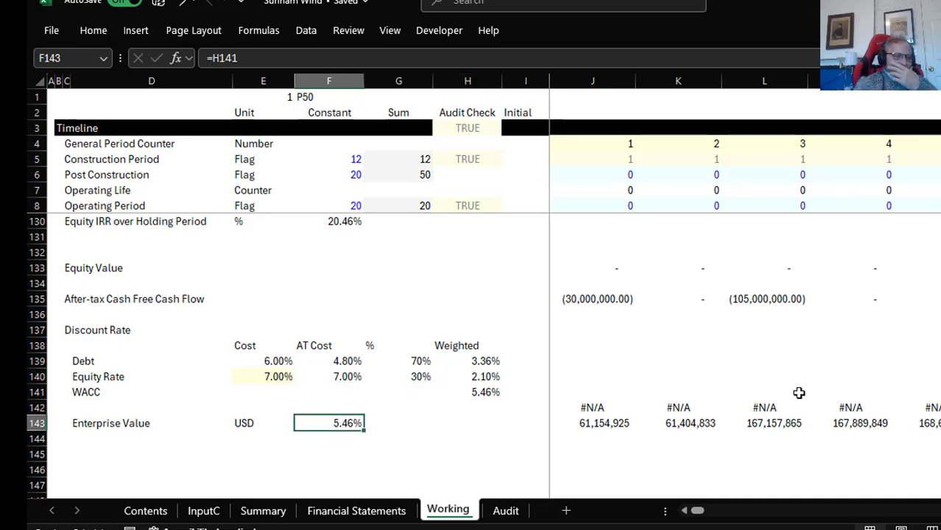
Go back through the Equity IRR with Sale section and check the Equity IRR over Holding Period formula in F130
{"action": "key", "text": "Up"}
{"action": "key", "text": "Up"}
{"action": "key", "text": "Up"}
{"action": "key", "text": "Up"}
{"action": "key", "text": "Up"}
{"action": "key", "text": "Up"}
{"action": "key", "text": "Up"}
{"action": "key", "text": "Up"}
{"action": "key", "text": "Up"}
{"action": "key", "text": "Up"}
{"action": "key", "text": "Up"}
{"action": "key", "text": "Up"}
{"action": "key", "text": "Up"}
{"action": "key", "text": "Up"}
{"action": "key", "text": "Up"}
{"action": "key", "text": "Up"}
{"action": "key", "text": "Up"}
{"action": "key", "text": "Up"}
{"action": "key", "text": "Up"}
{"action": "key", "text": "Up"}
{"action": "key", "text": "Down"}
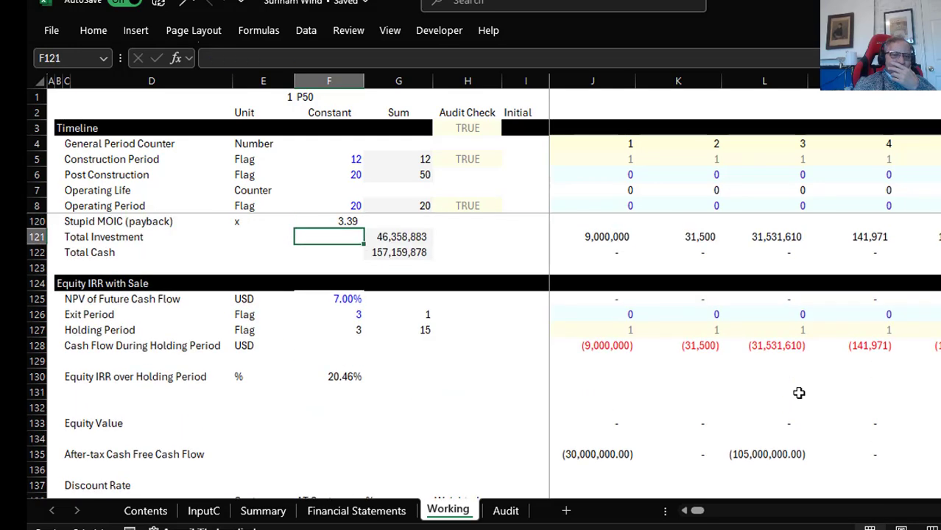
{"action": "key", "text": "Down"}
{"action": "key", "text": "Down"}
{"action": "key", "text": "Down"}
{"action": "key", "text": "Down"}
{"action": "key", "text": "Down"}
{"action": "key", "text": "Down"}
{"action": "key", "text": "Down"}
{"action": "key", "text": "Down"}
{"action": "key", "text": "Down"}
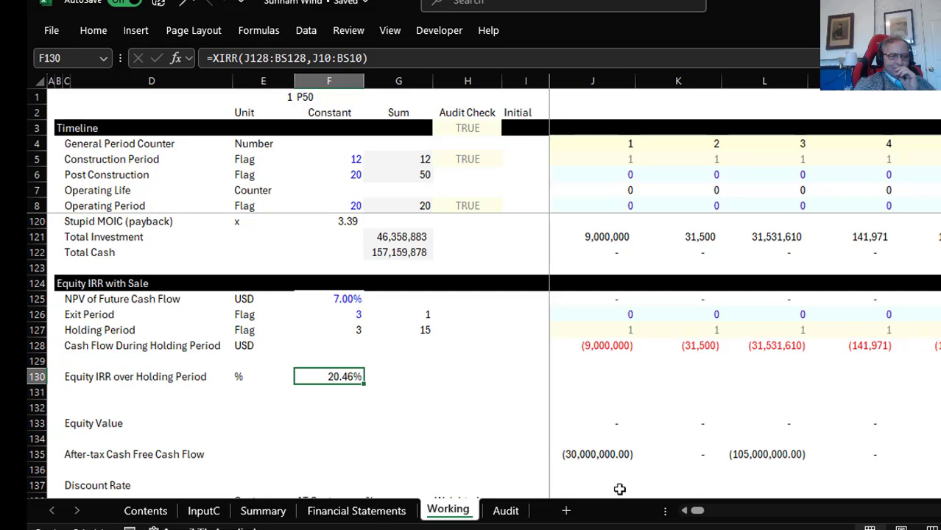
Examine the Equity Value lookup formulas in row 5 of the Summary sheet across the listed years
{"action": "left_click", "coordinate": [251, 516]}
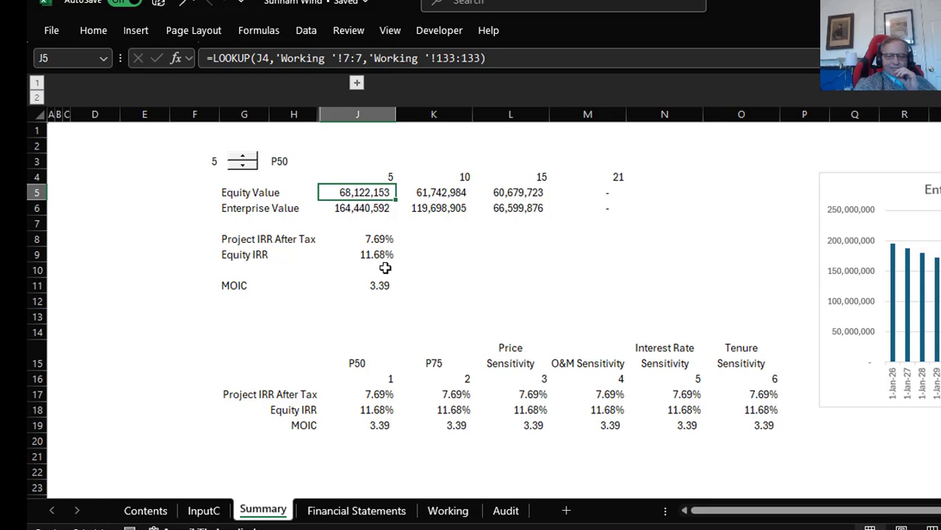
{"action": "key", "text": "Left"}
{"action": "key", "text": "Right"}
{"action": "key", "text": "Right"}
{"action": "key", "text": "Right"}
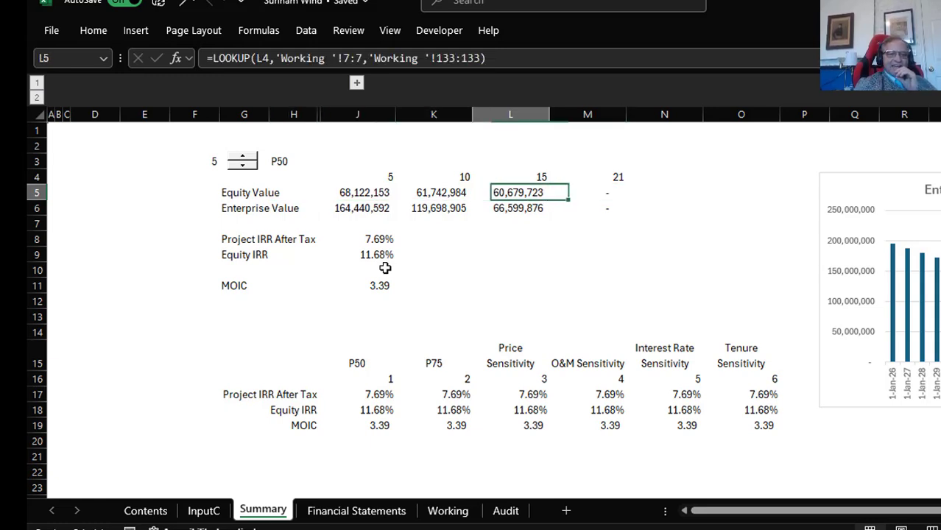
{"action": "key", "text": "Left"}
{"action": "key", "text": "Left"}
{"action": "key", "text": "Right"}
{"action": "key", "text": "Right"}
{"action": "key", "text": "Right"}
{"action": "key", "text": "Left"}
{"action": "key", "text": "Left"}
{"action": "key", "text": "Left"}
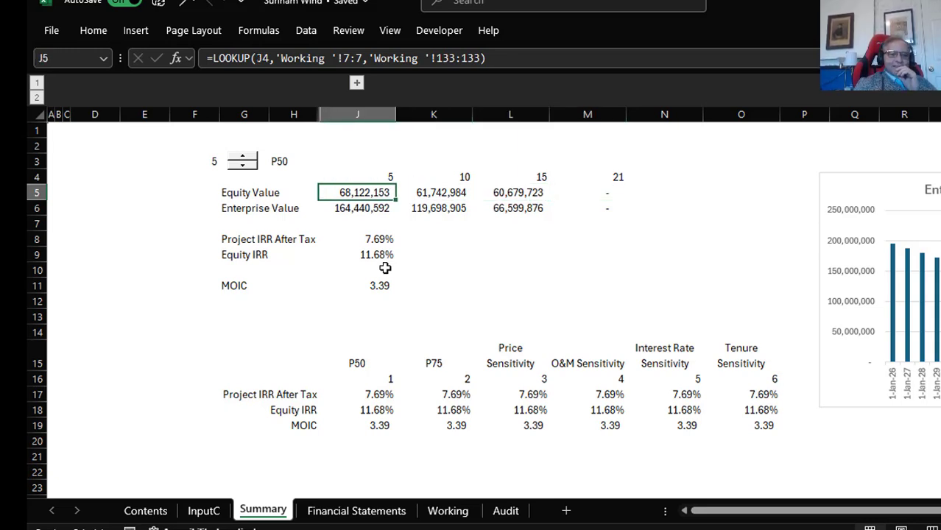
Examine the Enterprise Value lookup formulas in row 6 of the Summary sheet across the listed years
{"action": "key", "text": "Down"}
{"action": "key", "text": "Right"}
{"action": "key", "text": "Right"}
{"action": "key", "text": "Right"}
{"action": "key", "text": "Left"}
{"action": "key", "text": "Left"}
{"action": "key", "text": "Left"}
{"action": "key", "text": "Left"}
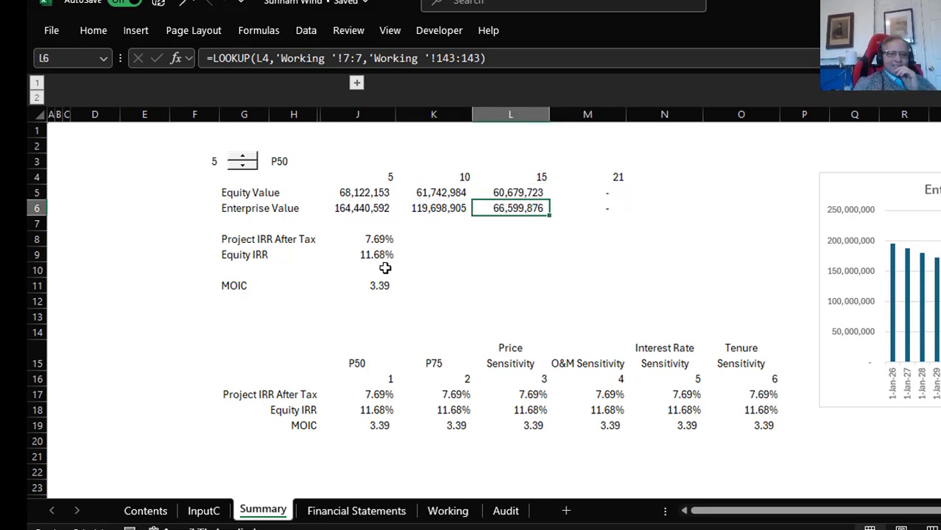
{"action": "key", "text": "Right"}
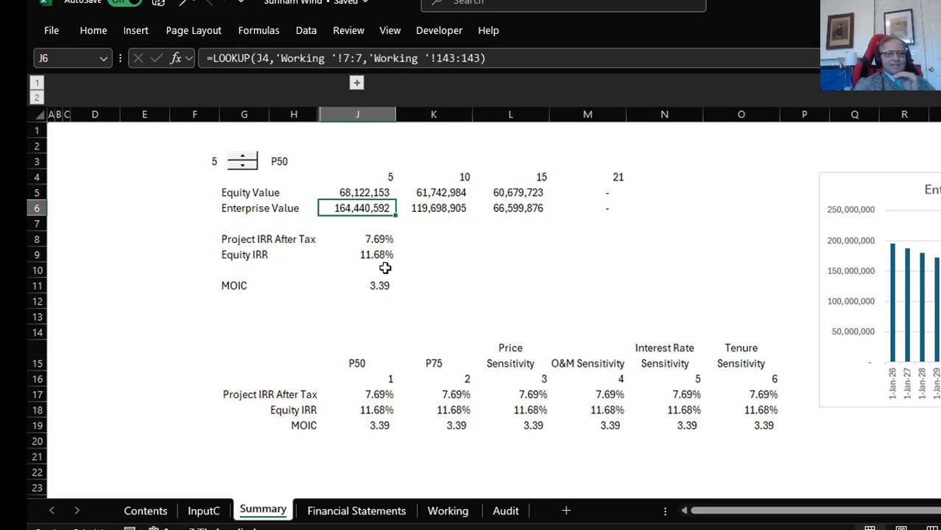
{"action": "key", "text": "Up"}
{"action": "key", "text": "Up"}
{"action": "key", "text": "Down"}
{"action": "key", "text": "Down"}
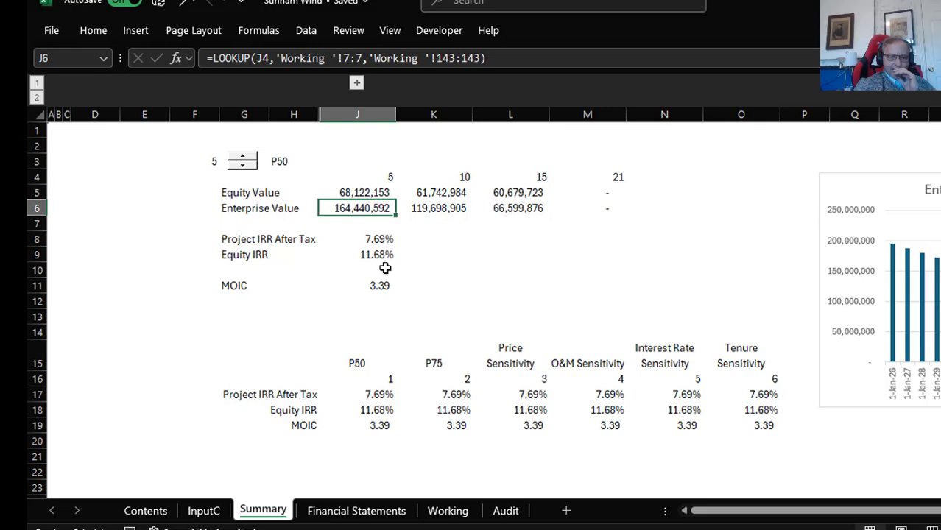
Check the Cash Flow During Holding Period formula in J128 of the Working sheet and the equity cash flow rows above it
{"action": "left_click", "coordinate": [447, 511]}
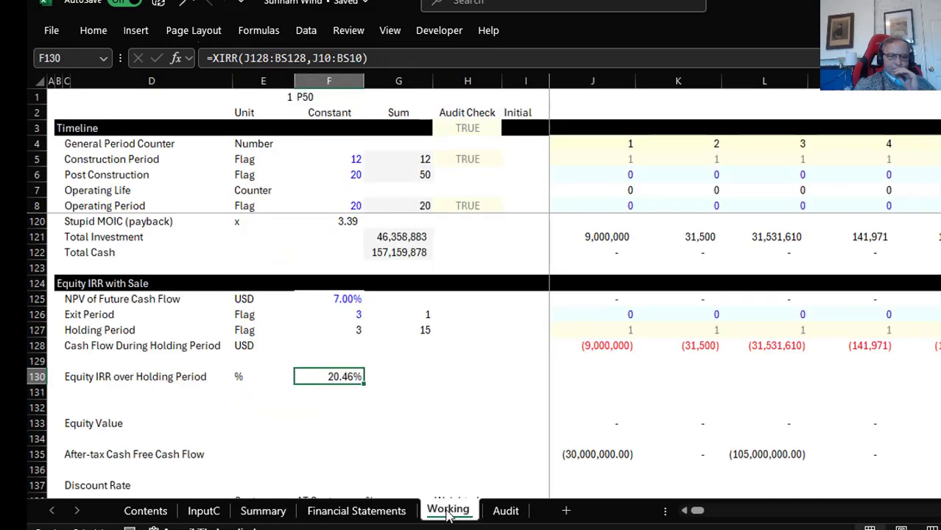
{"action": "left_click", "coordinate": [589, 346]}
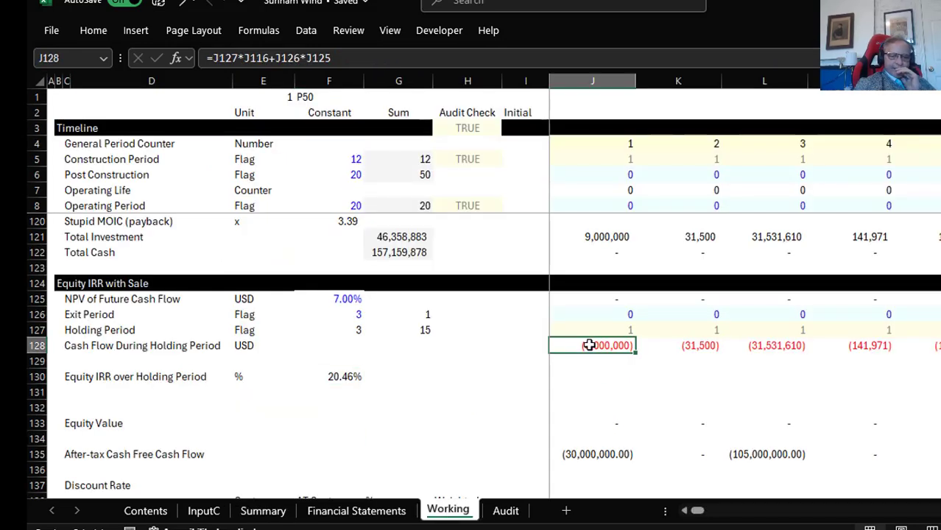
{"action": "key", "text": "Up"}
{"action": "key", "text": "Up"}
{"action": "key", "text": "Up"}
{"action": "key", "text": "Up"}
{"action": "key", "text": "Up"}
{"action": "key", "text": "Up"}
{"action": "key", "text": "Up"}
{"action": "key", "text": "Up"}
{"action": "key", "text": "Up"}
{"action": "key", "text": "Up"}
{"action": "key", "text": "Up"}
{"action": "key", "text": "Up"}
{"action": "key", "text": "Up"}
{"action": "key", "text": "Up"}
{"action": "key", "text": "Up"}
{"action": "key", "text": "Up"}
{"action": "key", "text": "Up"}
{"action": "key", "text": "Up"}
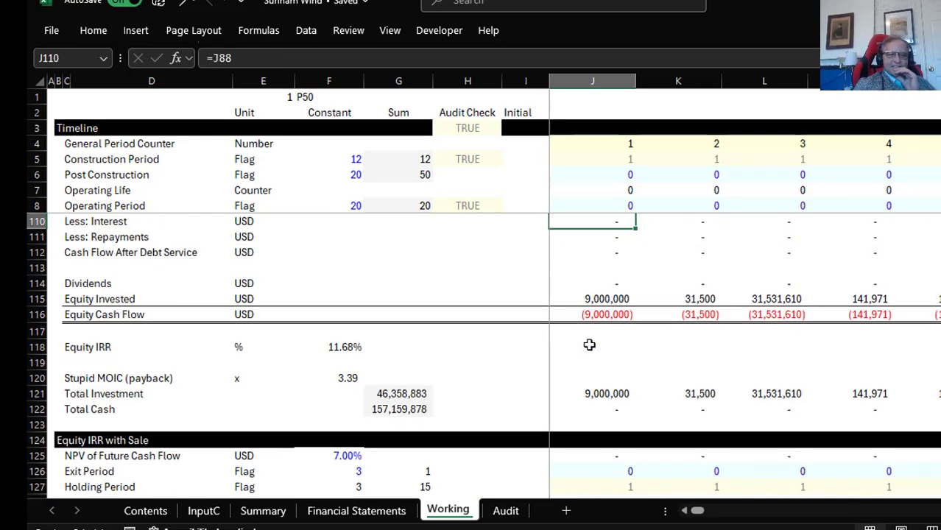
{"action": "key", "text": "Down"}
{"action": "key", "text": "Down"}
{"action": "key", "text": "Down"}
{"action": "key", "text": "Down"}
{"action": "key", "text": "Down"}
{"action": "key", "text": "Down"}
{"action": "key", "text": "Down"}
{"action": "key", "text": "Down"}
{"action": "key", "text": "Down"}
{"action": "key", "text": "Down"}
{"action": "key", "text": "Down"}
{"action": "key", "text": "Down"}
{"action": "key", "text": "Down"}
{"action": "key", "text": "Up"}
{"action": "key", "text": "Up"}
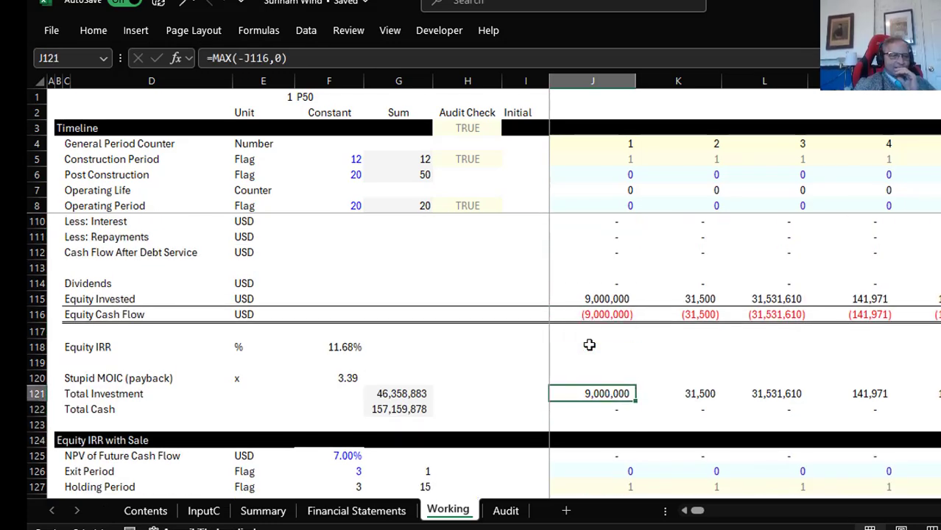
Insert a blank row at row 10 of the Summary sheet, between Equity IRR and MOIC
{"action": "left_click", "coordinate": [259, 513]}
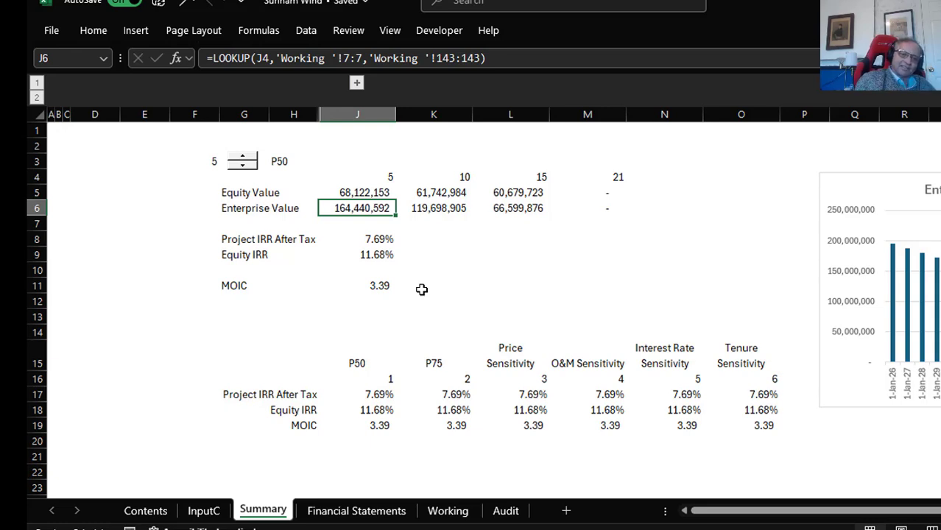
{"action": "key", "text": "Right"}
{"action": "key", "text": "Right"}
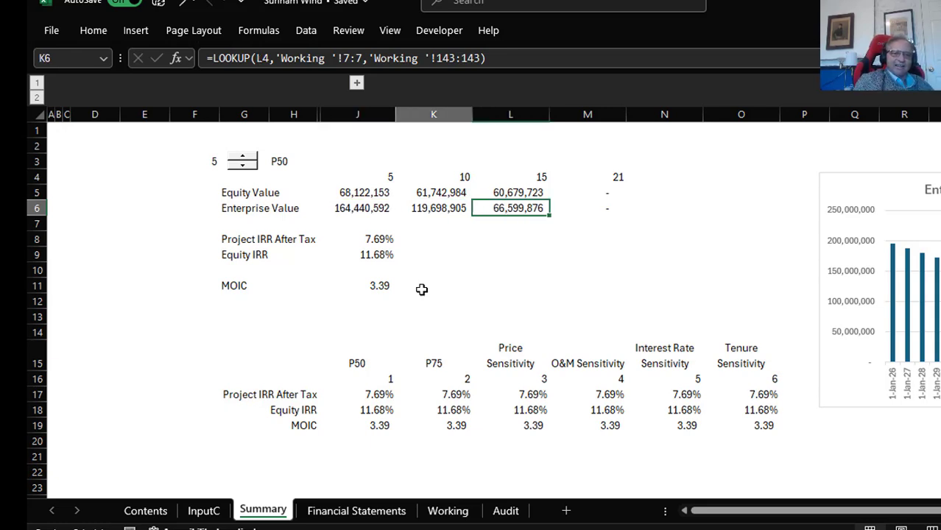
{"action": "key", "text": "Left"}
{"action": "key", "text": "Left"}
{"action": "key", "text": "Down"}
{"action": "key", "text": "Down"}
{"action": "key", "text": "Down"}
{"action": "key", "text": "Down"}
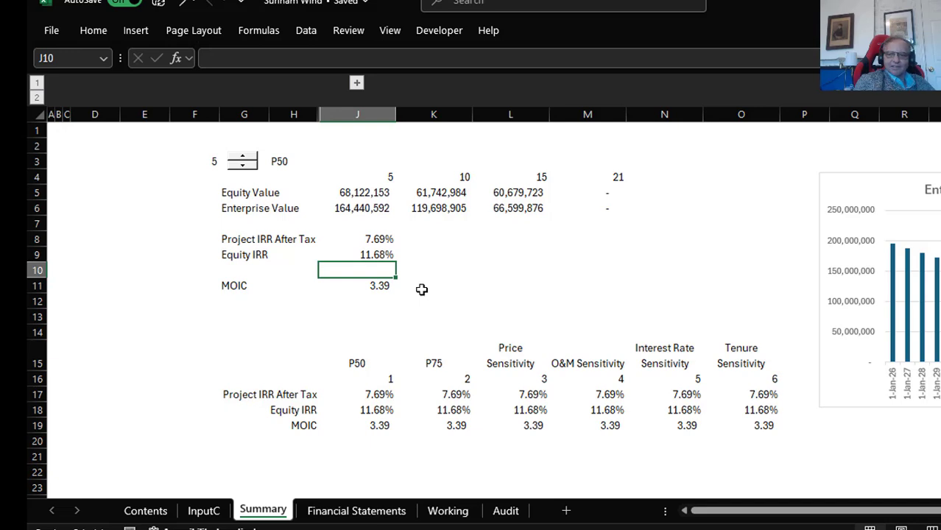
{"action": "key", "text": "shift+space"}
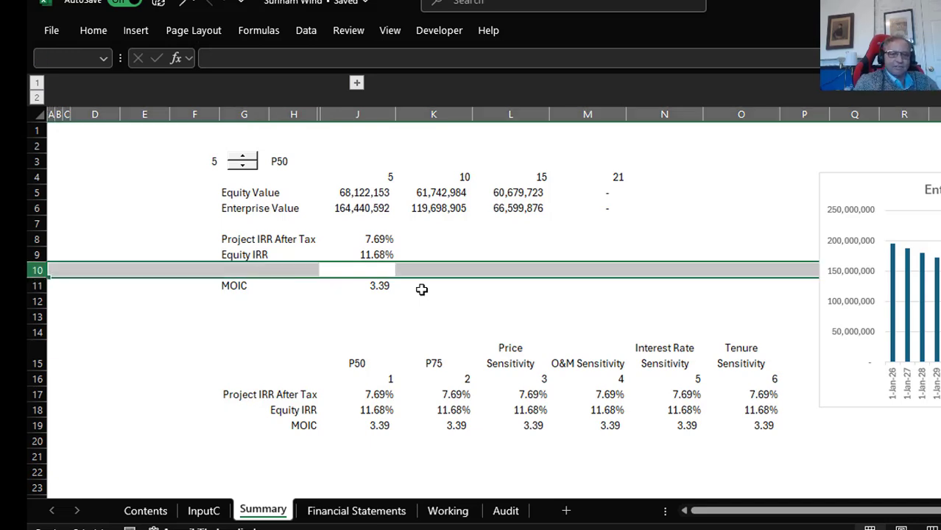
{"action": "type", "text": "="}
{"action": "key", "text": "Down"}
{"action": "key", "text": "Escape"}
{"action": "type", "text": "+"}
{"action": "key", "text": "Escape"}
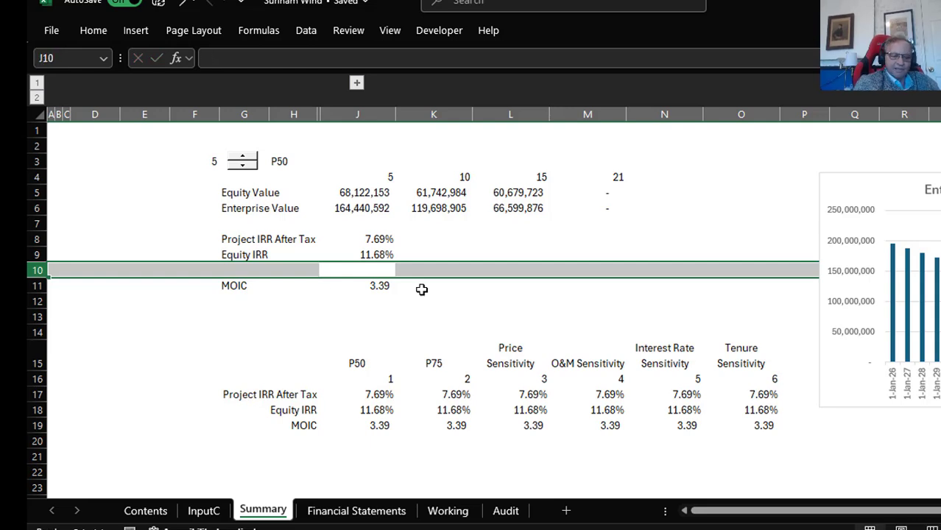
{"action": "key", "text": "Down"}
{"action": "key", "text": "Down"}
{"action": "key", "text": "Down"}
{"action": "key", "text": "Down"}
{"action": "key", "text": "Down"}
{"action": "key", "text": "Down"}
{"action": "key", "text": "Down"}
{"action": "key", "text": "Down"}
{"action": "key", "text": "Down"}
{"action": "key", "text": "Down"}
{"action": "key", "text": "Down"}
{"action": "key", "text": "Down"}
{"action": "key", "text": "Down"}
{"action": "key", "text": "Down"}
{"action": "key", "text": "Down"}
{"action": "key", "text": "Down"}
{"action": "key", "text": "Down"}
{"action": "key", "text": "Down"}
{"action": "key", "text": "Down"}
{"action": "key", "text": "Down"}
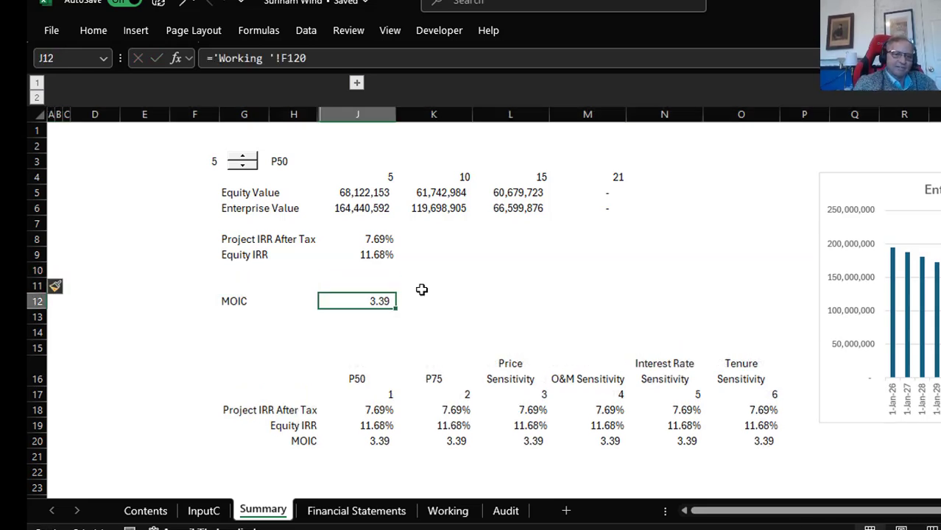
{"action": "key", "text": "Up"}
{"action": "key", "text": "Up"}
{"action": "key", "text": "Up"}
{"action": "key", "text": "Up"}
{"action": "key", "text": "Up"}
{"action": "key", "text": "Up"}
{"action": "key", "text": "Up"}
{"action": "key", "text": "Up"}
{"action": "key", "text": "Up"}
{"action": "key", "text": "Up"}
{"action": "key", "text": "Up"}
{"action": "key", "text": "Up"}
{"action": "key", "text": "Up"}
{"action": "key", "text": "Up"}
{"action": "key", "text": "Up"}
{"action": "key", "text": "Up"}
{"action": "key", "text": "Up"}
{"action": "key", "text": "Up"}
{"action": "key", "text": "Up"}
{"action": "key", "text": "Up"}
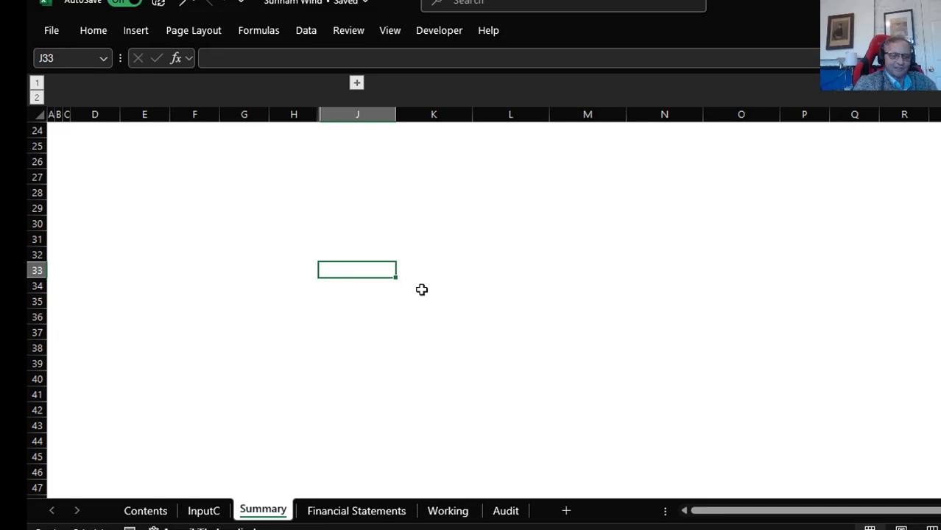
Copy the Equity IRR label down into G10 and extend it to read "Equity IRR Holding"
{"action": "key", "text": "Left"}
{"action": "key", "text": "Left"}
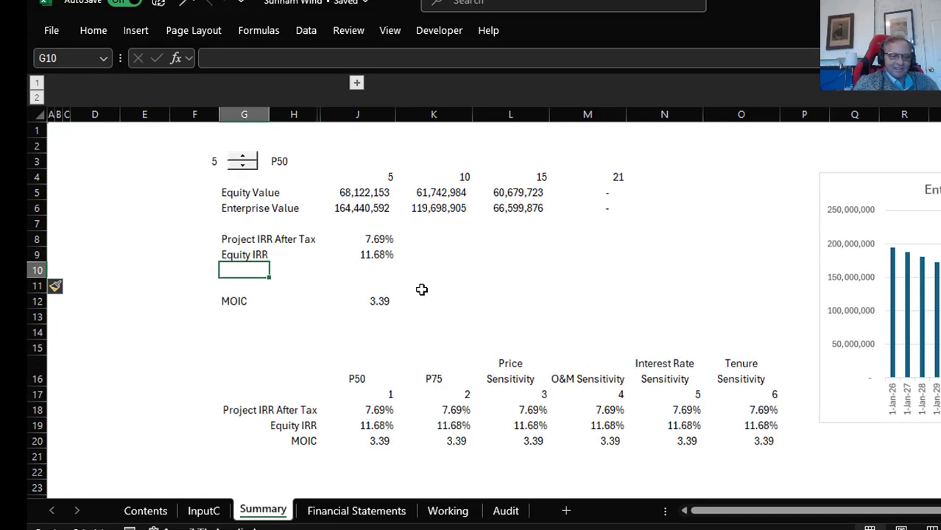
{"action": "key", "text": "ctrl+d"}
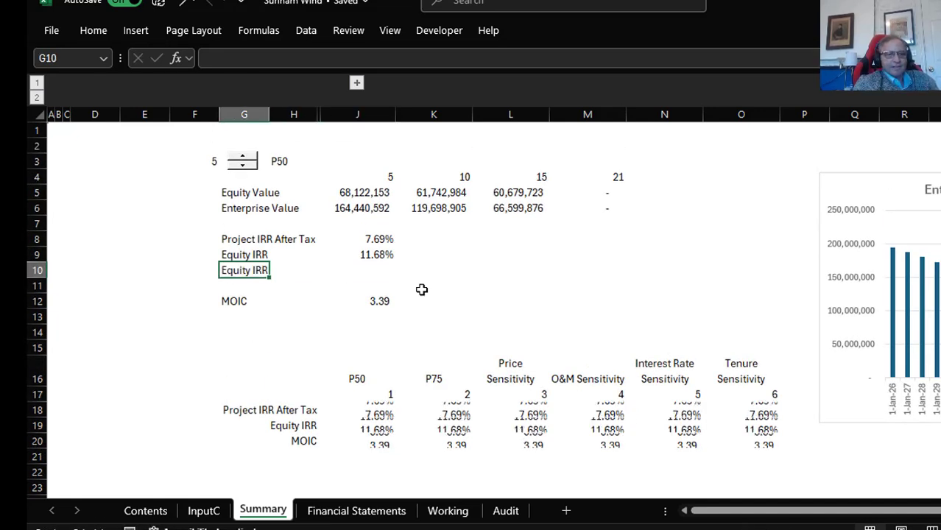
{"action": "key", "text": "F2"}
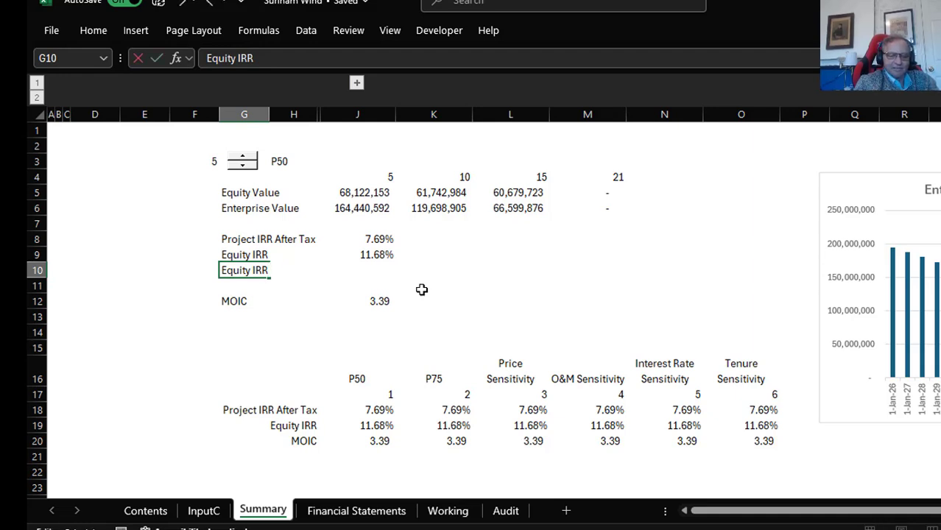
{"action": "type", "text": "Hod"}
{"action": "key", "text": "BackSpace"}
{"action": "key", "text": "BackSpace"}
{"action": "key", "text": "BackSpace"}
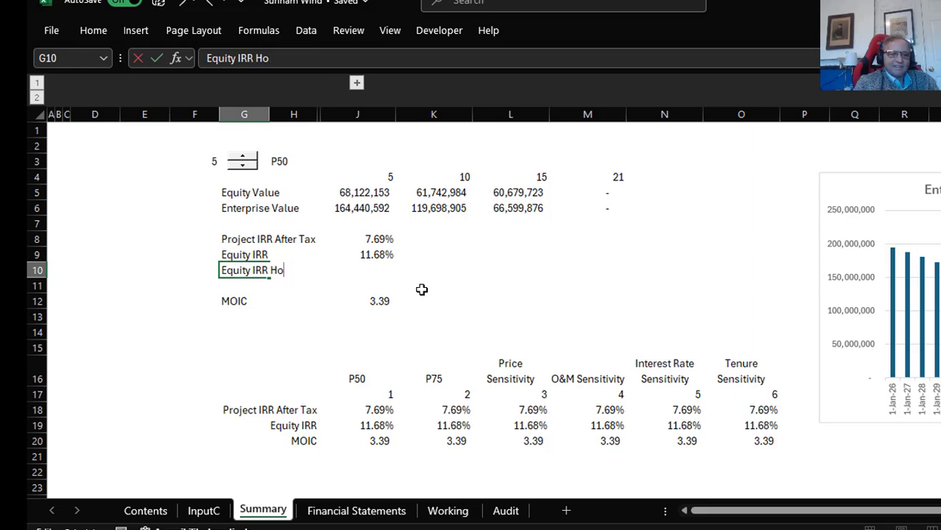
{"action": "type", "text": "lding"}
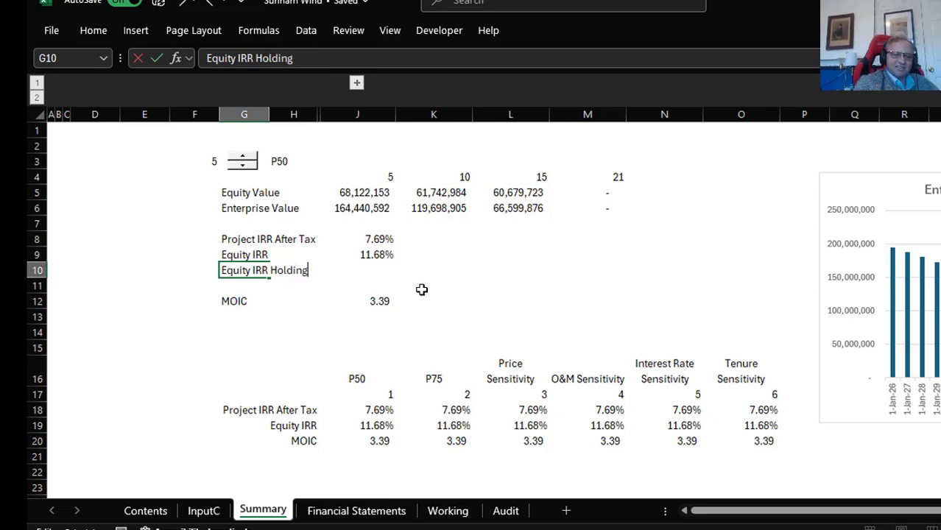
{"action": "key", "text": "Return"}
Link J10 on the Summary sheet to the Equity IRR over Holding Period in F130 of the Working sheet
{"action": "key", "text": "Up"}
{"action": "key", "text": "Right"}
{"action": "key", "text": "Right"}
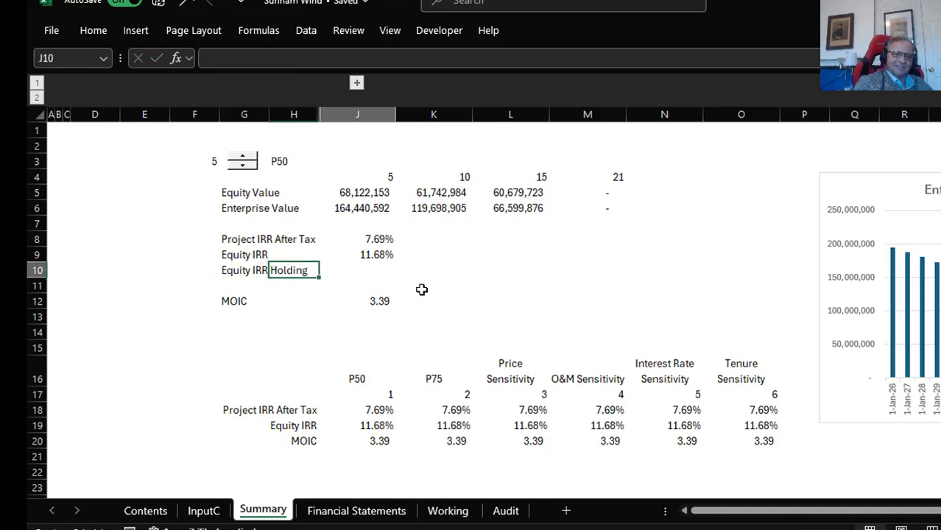
{"action": "type", "text": "="}
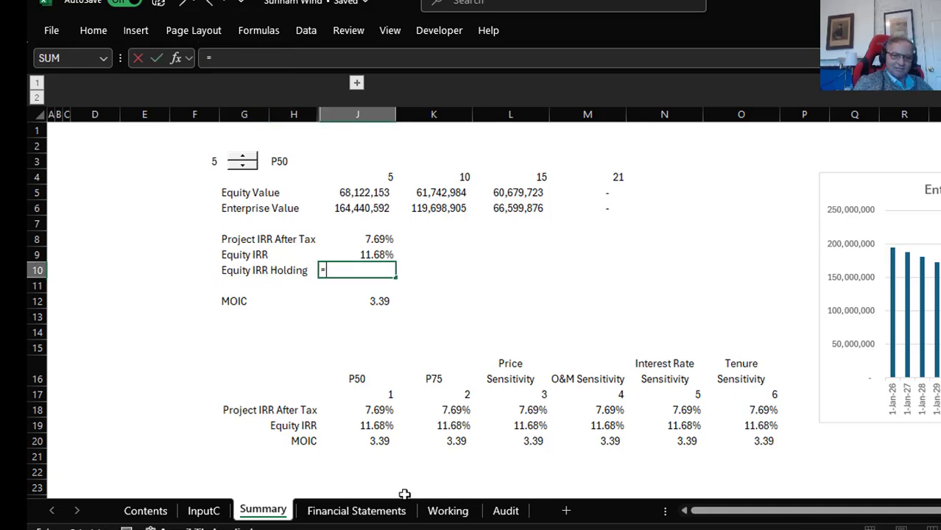
{"action": "left_click", "coordinate": [447, 511]}
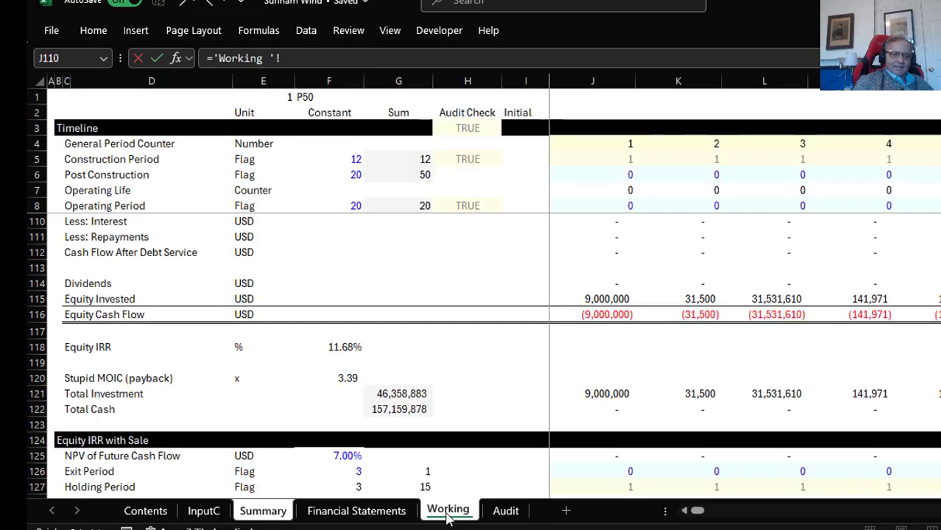
{"action": "left_click", "coordinate": [342, 394]}
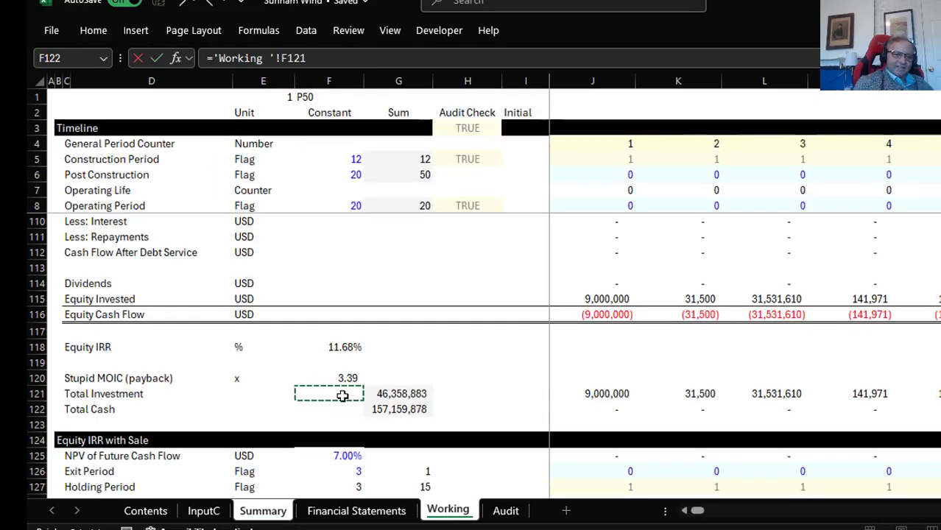
{"action": "key", "text": "Down"}
{"action": "key", "text": "Down"}
{"action": "key", "text": "Down"}
{"action": "key", "text": "Down"}
{"action": "key", "text": "Down"}
{"action": "key", "text": "Down"}
{"action": "key", "text": "Down"}
{"action": "key", "text": "Down"}
{"action": "key", "text": "Down"}
{"action": "key", "text": "Down"}
{"action": "key", "text": "Down"}
{"action": "key", "text": "Down"}
{"action": "key", "text": "Down"}
{"action": "key", "text": "Down"}
{"action": "key", "text": "Down"}
{"action": "key", "text": "Down"}
{"action": "key", "text": "Down"}
{"action": "key", "text": "Down"}
{"action": "key", "text": "Down"}
{"action": "key", "text": "Down"}
{"action": "key", "text": "Down"}
{"action": "key", "text": "Up"}
{"action": "key", "text": "Up"}
{"action": "key", "text": "Up"}
{"action": "key", "text": "Up"}
{"action": "key", "text": "Up"}
{"action": "key", "text": "Up"}
{"action": "key", "text": "Up"}
{"action": "key", "text": "Up"}
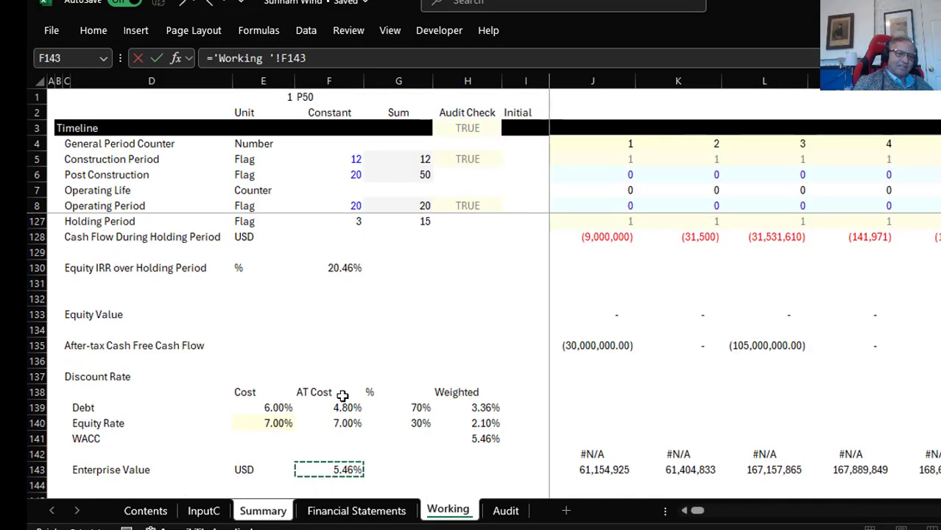
{"action": "key", "text": "Up"}
{"action": "key", "text": "Up"}
{"action": "key", "text": "Up"}
{"action": "key", "text": "Up"}
{"action": "key", "text": "Up"}
{"action": "key", "text": "Up"}
{"action": "key", "text": "Return"}
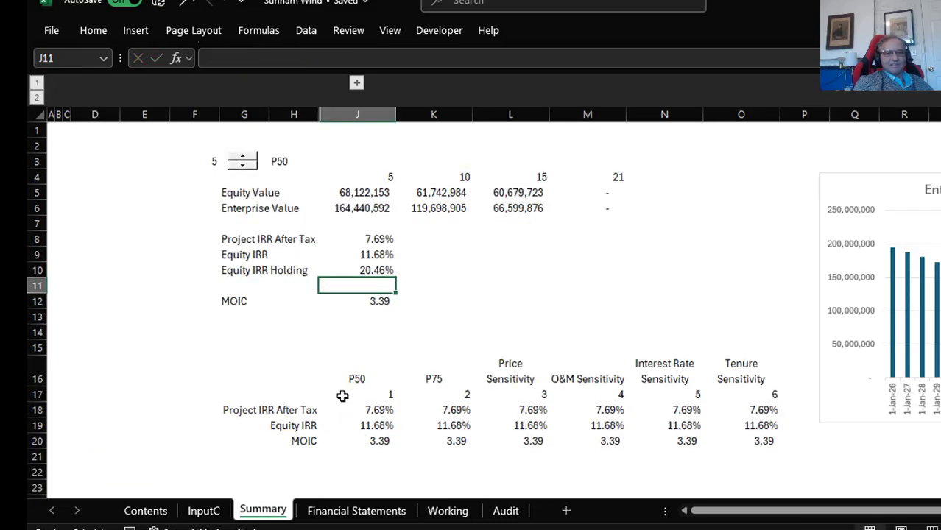
Review the return metrics in column J of the Summary sheet and the scenario selector value in F3
{"action": "key", "text": "Up"}
{"action": "key", "text": "Up"}
{"action": "key", "text": "Up"}
{"action": "key", "text": "Up"}
{"action": "key", "text": "Up"}
{"action": "key", "text": "Up"}
{"action": "key", "text": "Up"}
{"action": "key", "text": "Up"}
{"action": "key", "text": "Up"}
{"action": "key", "text": "Up"}
{"action": "key", "text": "Down"}
{"action": "key", "text": "Down"}
{"action": "key", "text": "Down"}
{"action": "key", "text": "Down"}
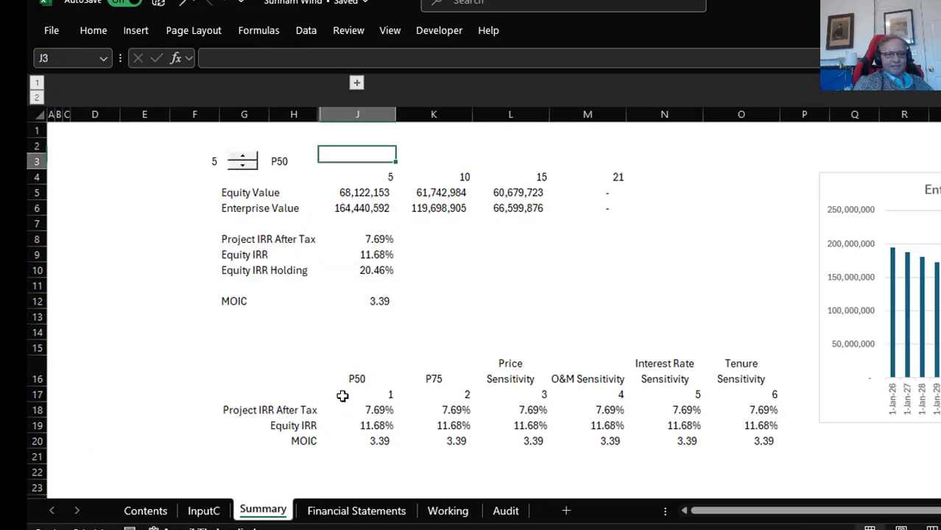
{"action": "key", "text": "Down"}
{"action": "key", "text": "Down"}
{"action": "key", "text": "Down"}
{"action": "key", "text": "Down"}
{"action": "key", "text": "Down"}
{"action": "key", "text": "Down"}
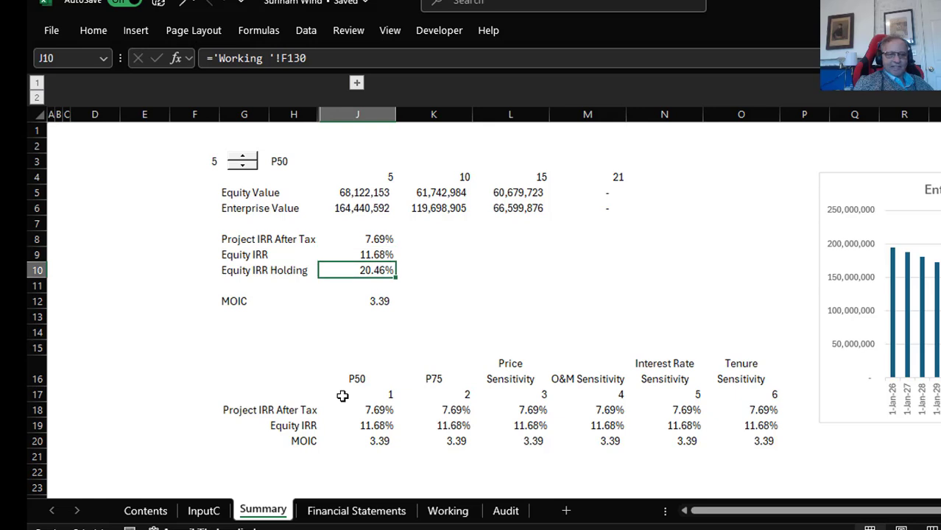
{"action": "key", "text": "Down"}
{"action": "key", "text": "Down"}
{"action": "key", "text": "Down"}
{"action": "key", "text": "Down"}
{"action": "key", "text": "Down"}
{"action": "key", "text": "Down"}
{"action": "key", "text": "Down"}
{"action": "key", "text": "Down"}
{"action": "key", "text": "Down"}
{"action": "key", "text": "Up"}
{"action": "key", "text": "Up"}
{"action": "key", "text": "Up"}
{"action": "key", "text": "Up"}
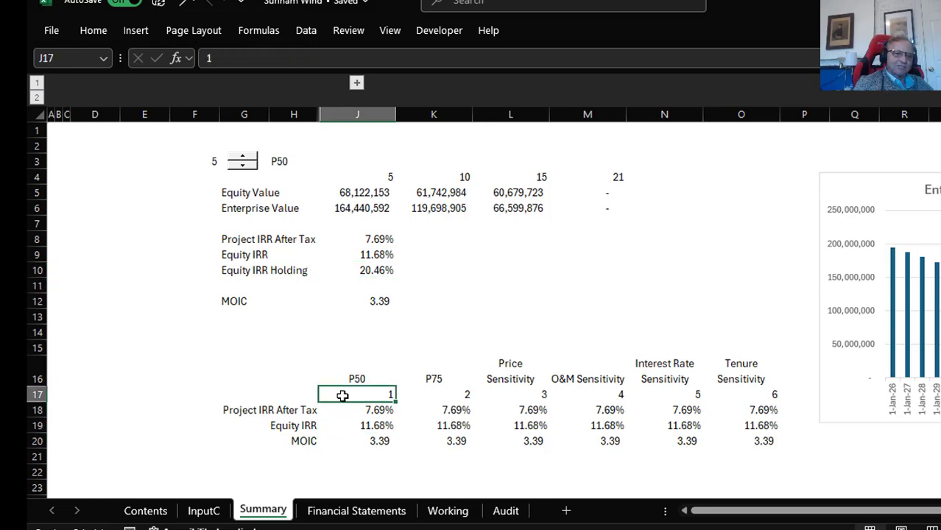
{"action": "key", "text": "Up"}
{"action": "key", "text": "Up"}
{"action": "key", "text": "Up"}
{"action": "key", "text": "Up"}
{"action": "key", "text": "Up"}
{"action": "key", "text": "Up"}
{"action": "key", "text": "Up"}
{"action": "key", "text": "Up"}
{"action": "key", "text": "Up"}
{"action": "key", "text": "Up"}
{"action": "key", "text": "Up"}
{"action": "key", "text": "Up"}
{"action": "key", "text": "Left"}
{"action": "key", "text": "Left"}
{"action": "key", "text": "Left"}
{"action": "key", "text": "Up"}
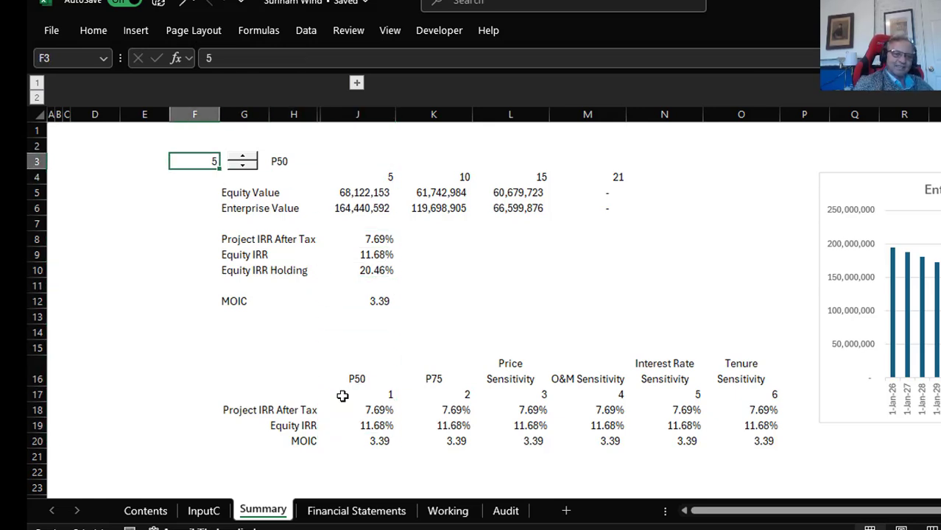
Examine the sensitivity table in rows 16 to 20, including the scenario numbers in row 17 and the data table formula in J18
{"action": "key", "text": "Down"}
{"action": "key", "text": "Down"}
{"action": "key", "text": "Down"}
{"action": "key", "text": "Down"}
{"action": "key", "text": "Down"}
{"action": "key", "text": "Down"}
{"action": "key", "text": "Down"}
{"action": "key", "text": "Down"}
{"action": "key", "text": "Down"}
{"action": "key", "text": "Down"}
{"action": "key", "text": "Down"}
{"action": "key", "text": "Down"}
{"action": "key", "text": "Down"}
{"action": "key", "text": "Down"}
{"action": "key", "text": "Down"}
{"action": "key", "text": "Down"}
{"action": "key", "text": "Down"}
{"action": "key", "text": "Down"}
{"action": "key", "text": "Down"}
{"action": "key", "text": "Right"}
{"action": "key", "text": "Right"}
{"action": "key", "text": "Right"}
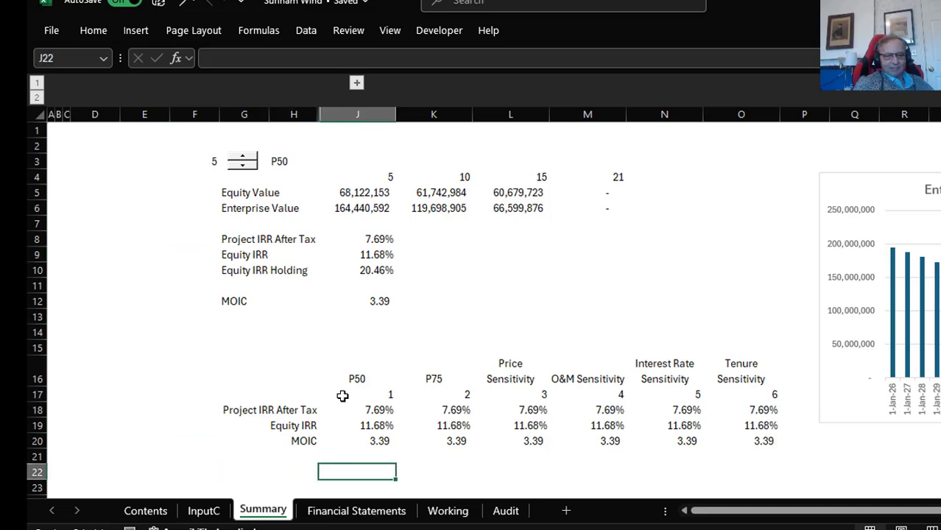
{"action": "key", "text": "Up"}
{"action": "key", "text": "Up"}
{"action": "key", "text": "Up"}
{"action": "key", "text": "Up"}
{"action": "key", "text": "Up"}
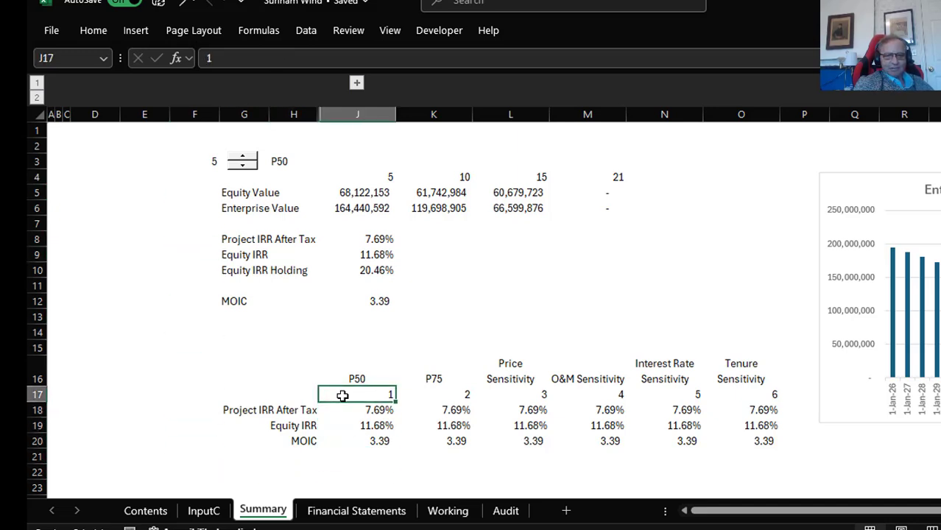
{"action": "key", "text": "Right"}
{"action": "key", "text": "Right"}
{"action": "key", "text": "Right"}
{"action": "key", "text": "Right"}
{"action": "key", "text": "Right"}
{"action": "key", "text": "Left"}
{"action": "key", "text": "Left"}
{"action": "key", "text": "Left"}
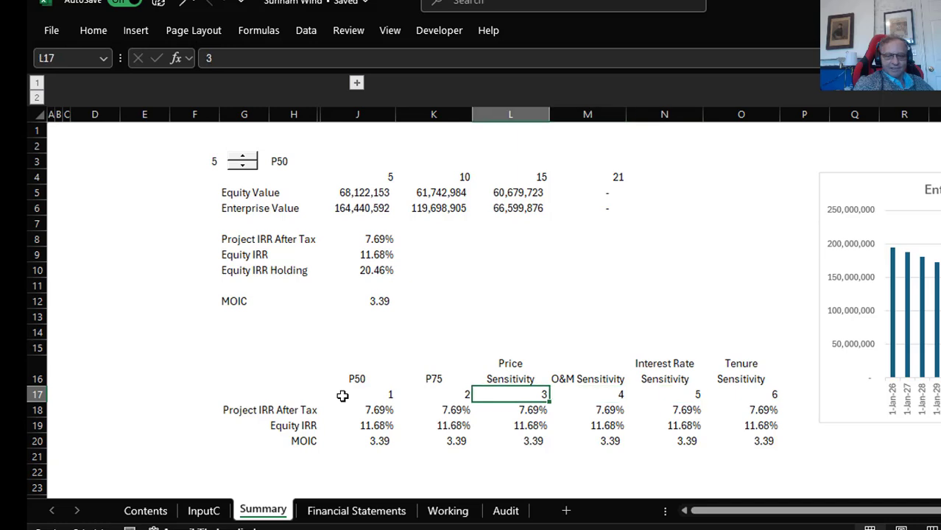
{"action": "key", "text": "Left"}
{"action": "key", "text": "Left"}
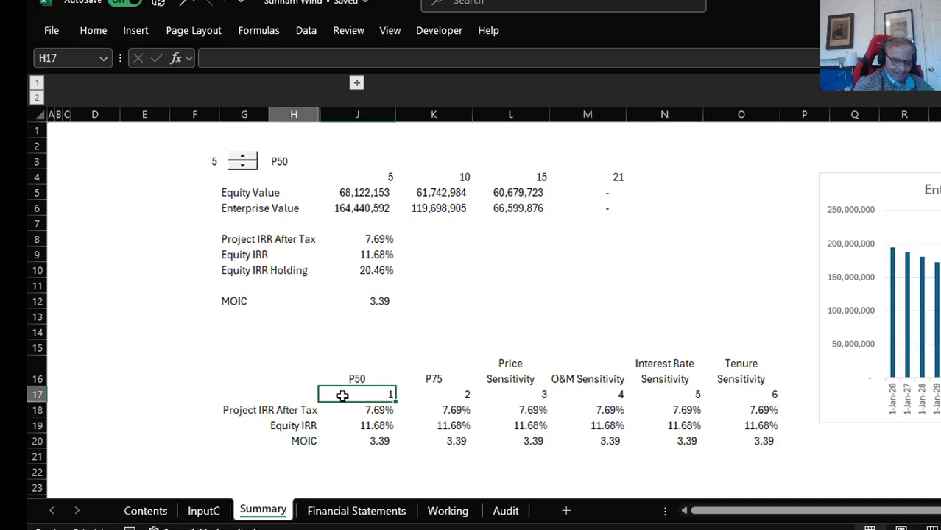
{"action": "key", "text": "Down"}
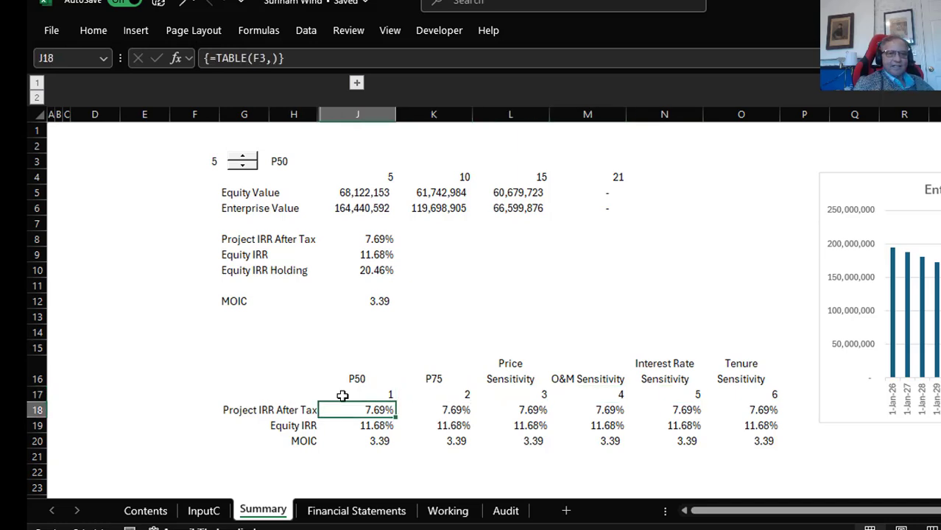
{"action": "key", "text": "Left"}
{"action": "key", "text": "Right"}
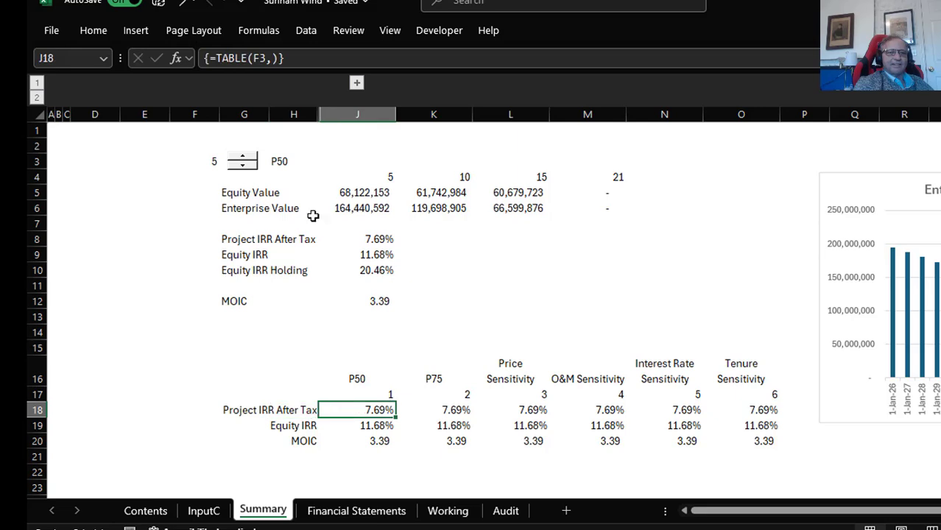
Expand the grouped column I beside the sensitivity table and check the Equity IRR link in I19
{"action": "left_click", "coordinate": [356, 85]}
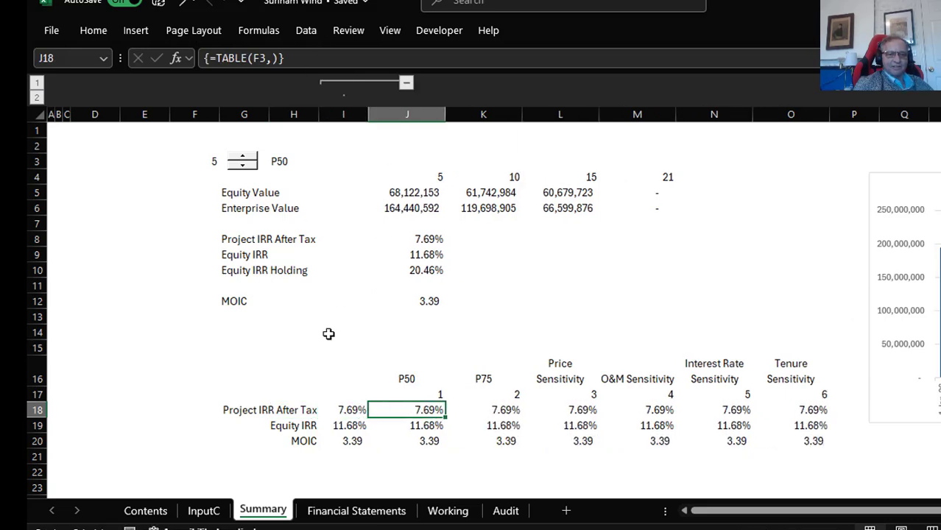
{"action": "left_click", "coordinate": [344, 419]}
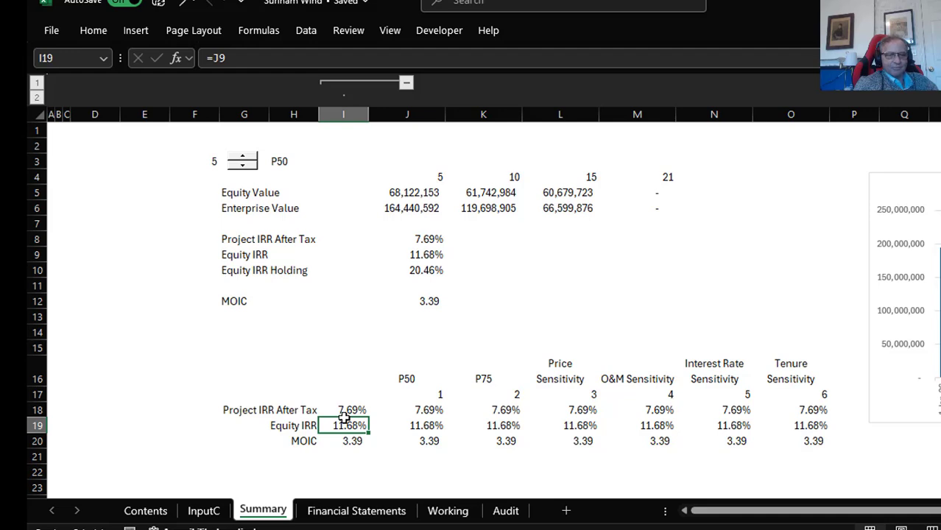
{"action": "key", "text": "ctrl+space"}
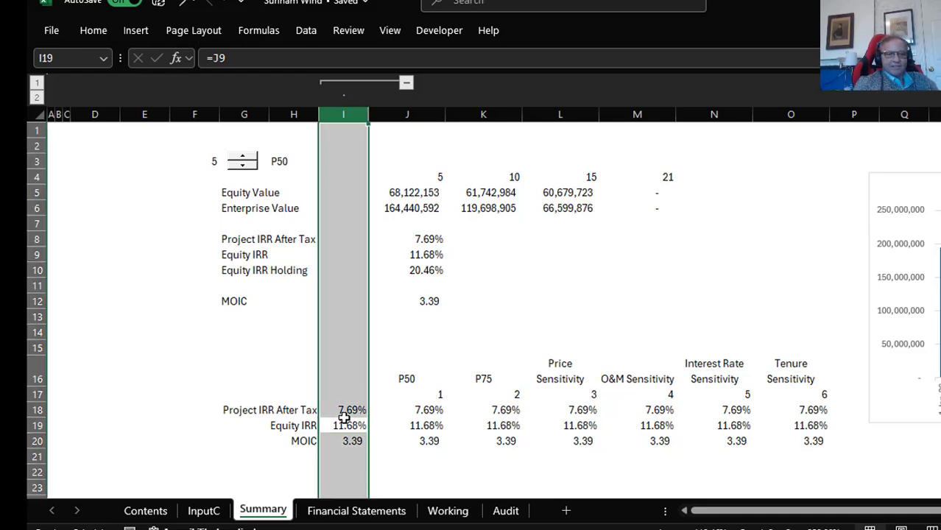
{"action": "key", "text": "alt+shift+Left"}
{"action": "key", "text": "alt+shift+Right"}
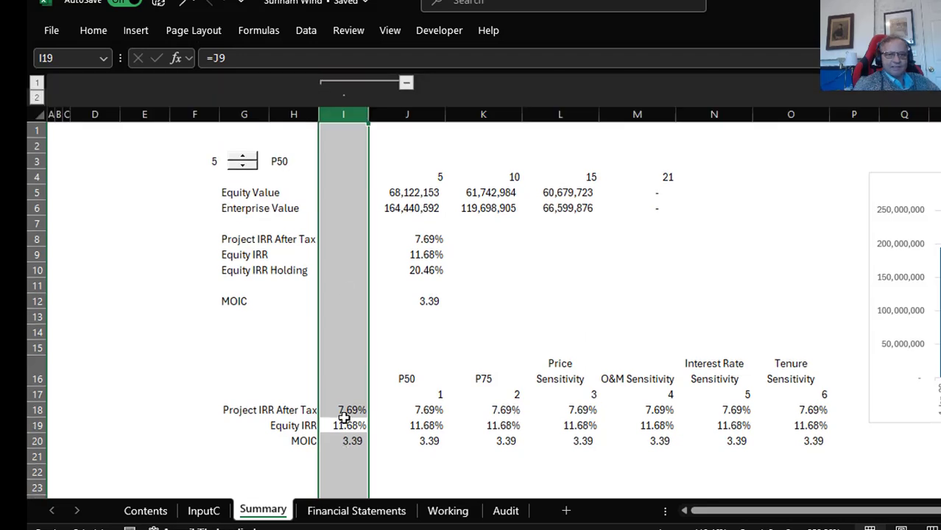
{"action": "left_click", "coordinate": [407, 84]}
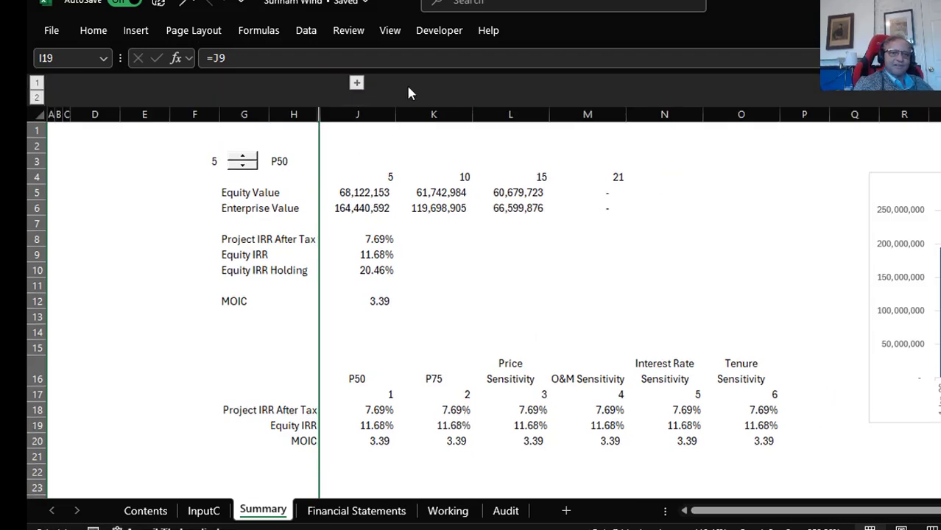
{"action": "left_click", "coordinate": [356, 83]}
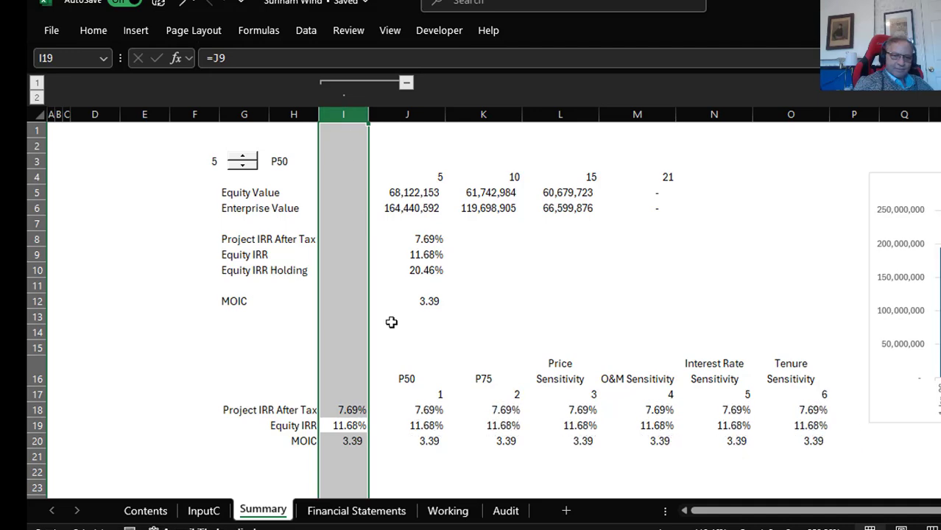
Extend the label in G10 to read "Equity IRR Holding Period"
{"action": "key", "text": "Page_Down"}
{"action": "key", "text": "Page_Up"}
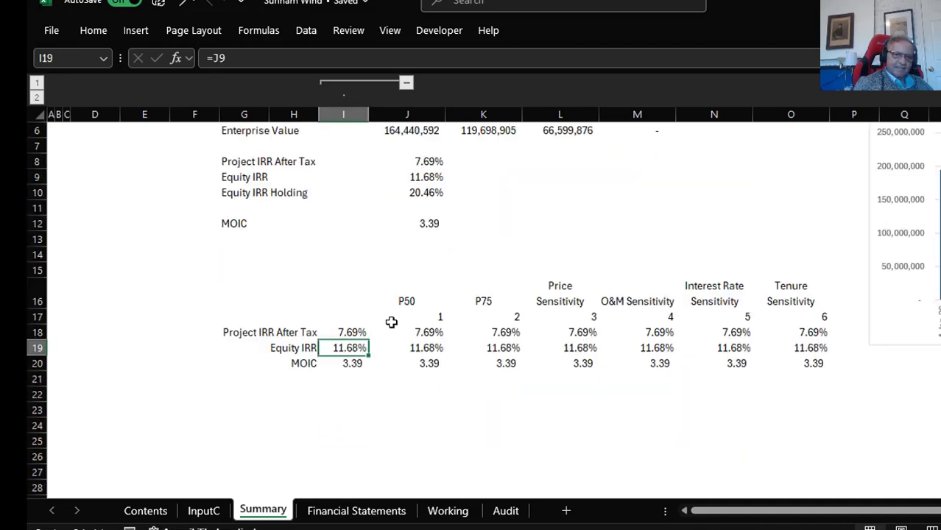
{"action": "key", "text": "Down"}
{"action": "key", "text": "Down"}
{"action": "key", "text": "Left"}
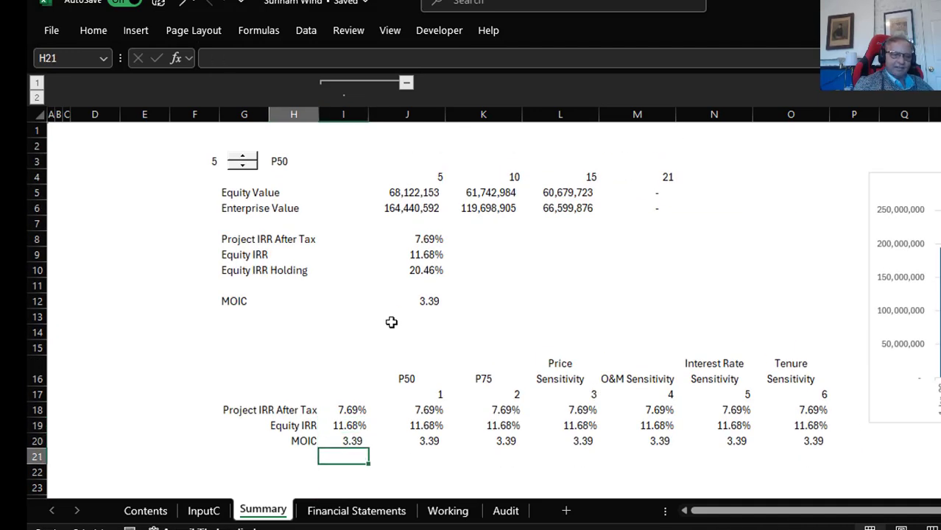
{"action": "key", "text": "Up"}
{"action": "key", "text": "Up"}
{"action": "key", "text": "Up"}
{"action": "key", "text": "Up"}
{"action": "key", "text": "Up"}
{"action": "key", "text": "Up"}
{"action": "key", "text": "Up"}
{"action": "key", "text": "Up"}
{"action": "key", "text": "Up"}
{"action": "key", "text": "Up"}
{"action": "key", "text": "Up"}
{"action": "key", "text": "Up"}
{"action": "key", "text": "Up"}
{"action": "key", "text": "Left"}
{"action": "key", "text": "Down"}
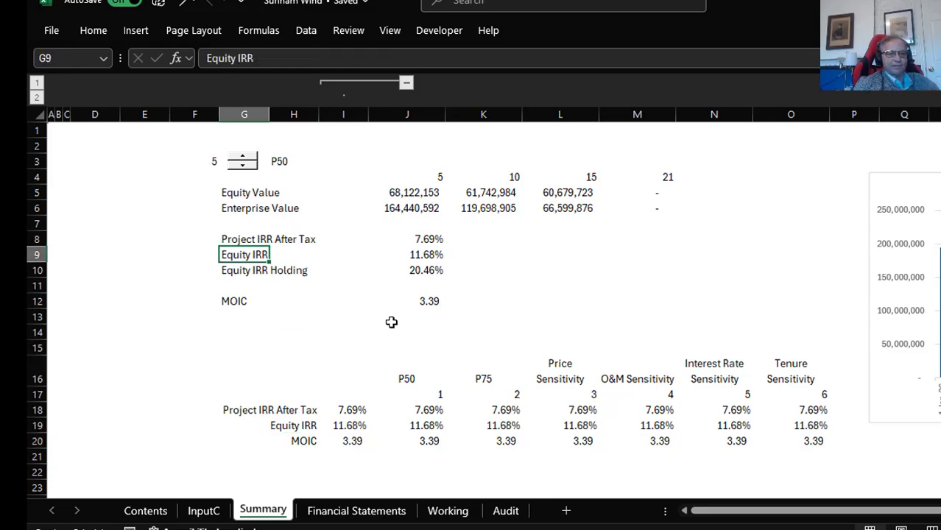
{"action": "key", "text": "Down"}
{"action": "key", "text": "F2"}
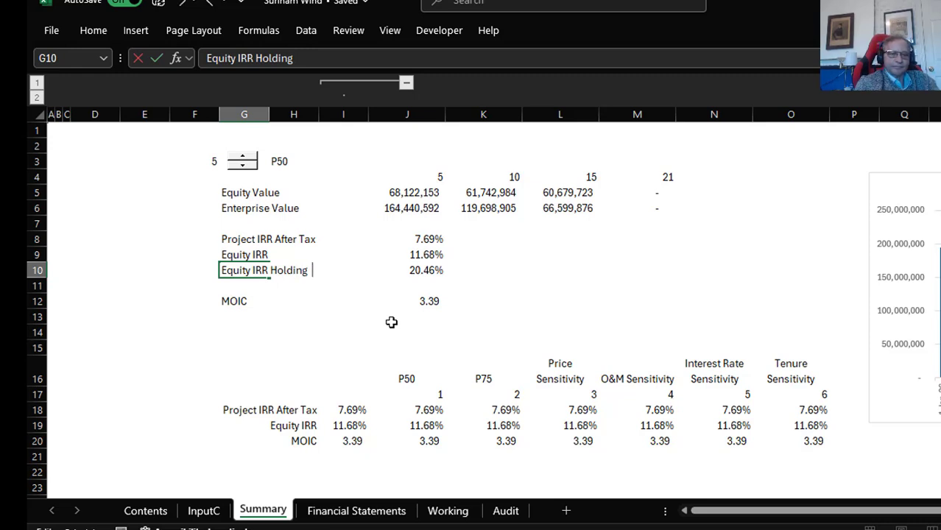
{"action": "type", "text": "Period"}
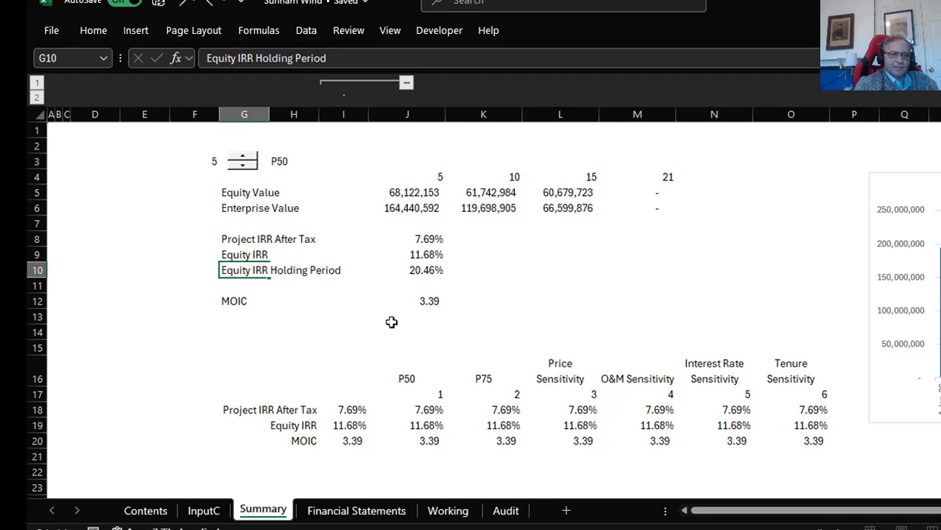
{"action": "key", "text": "Return"}
{"action": "key", "text": "Up"}
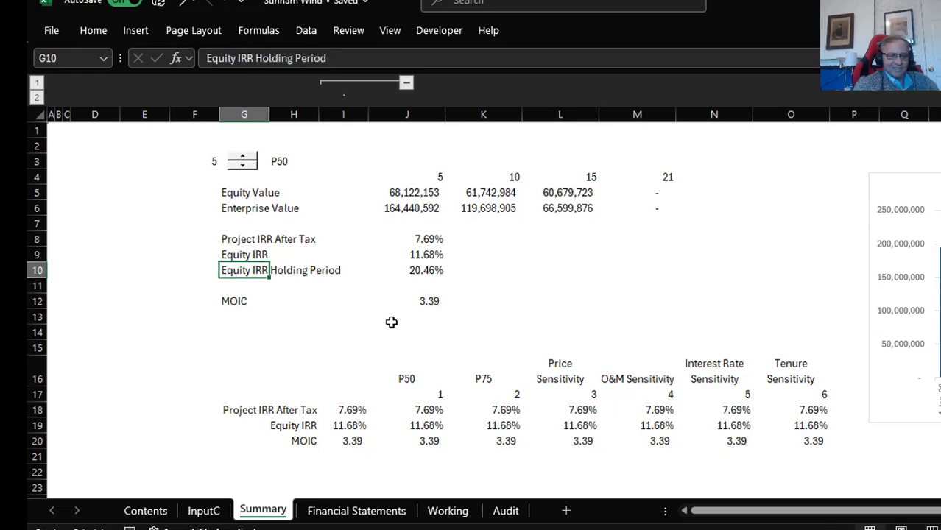
Copy the Equity IRR Holding Period label into H21 below MOIC in the sensitivity table and right-align it
{"action": "key", "text": "ctrl+c"}
{"action": "key", "text": "Down"}
{"action": "key", "text": "Down"}
{"action": "key", "text": "Down"}
{"action": "key", "text": "Down"}
{"action": "key", "text": "Down"}
{"action": "key", "text": "Down"}
{"action": "key", "text": "Down"}
{"action": "key", "text": "Down"}
{"action": "key", "text": "Down"}
{"action": "key", "text": "Down"}
{"action": "key", "text": "Down"}
{"action": "key", "text": "Down"}
{"action": "key", "text": "Down"}
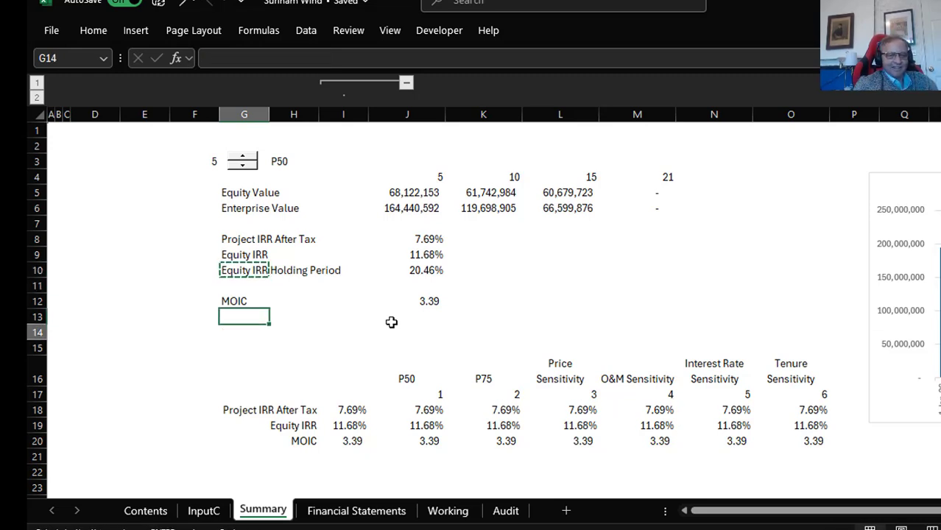
{"action": "key", "text": "Up"}
{"action": "key", "text": "Up"}
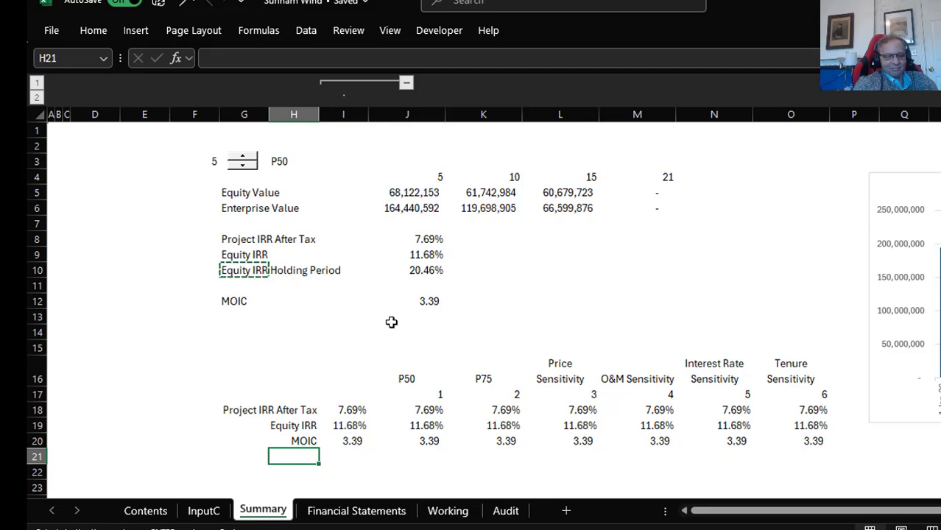
{"action": "key", "text": "ctrl+v"}
{"action": "key", "text": "Right"}
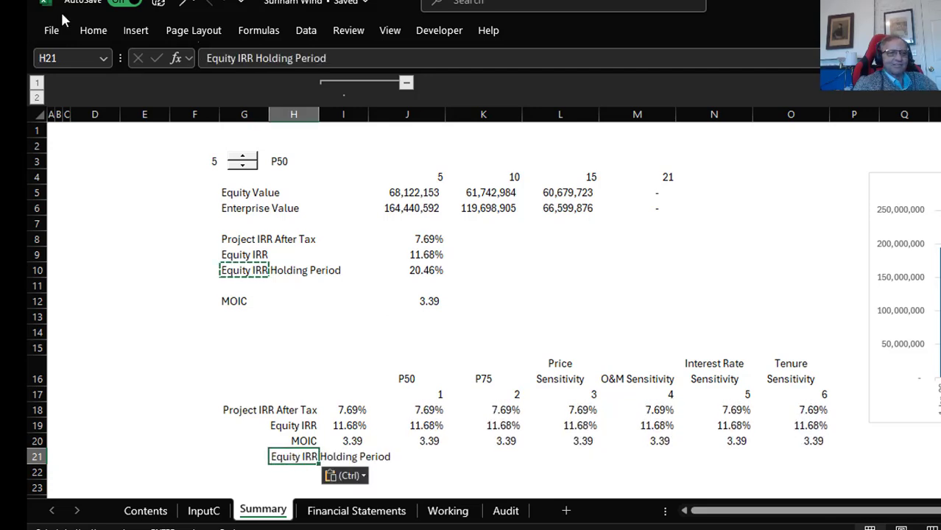
{"action": "left_click", "coordinate": [89, 33]}
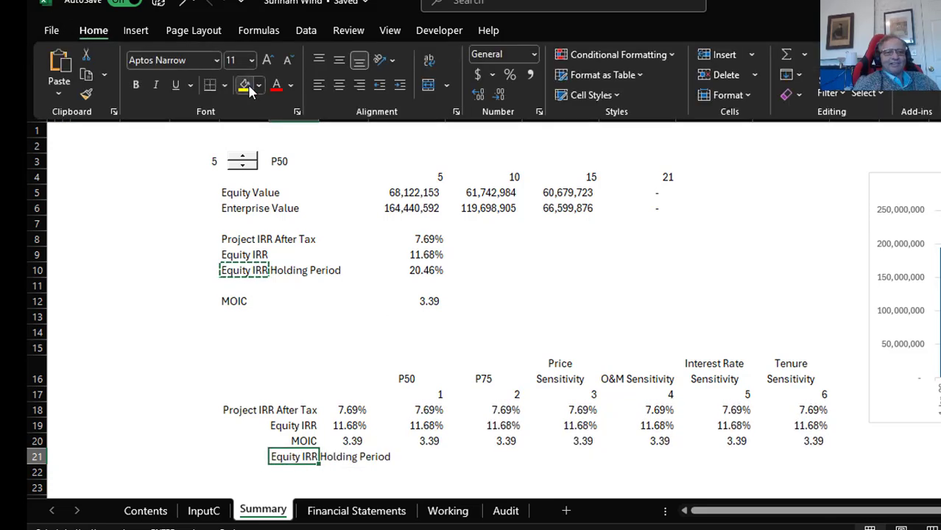
{"action": "left_click", "coordinate": [361, 87]}
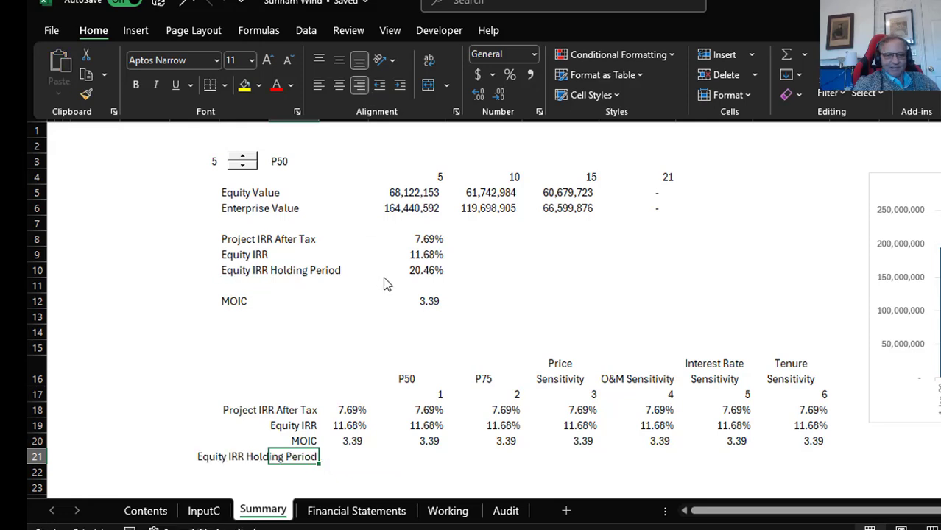
Link I21 to the Equity IRR Holding Period value in J10
{"action": "key", "text": "Right"}
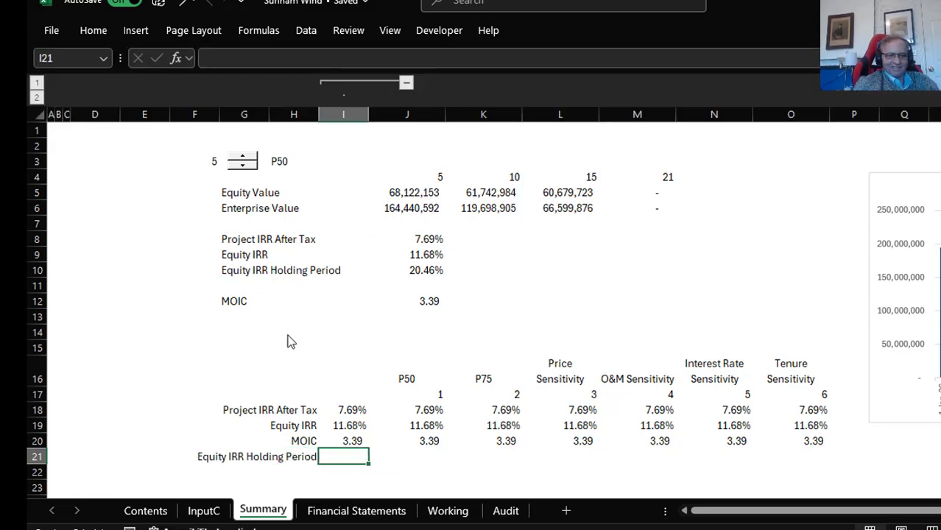
{"action": "type", "text": "="}
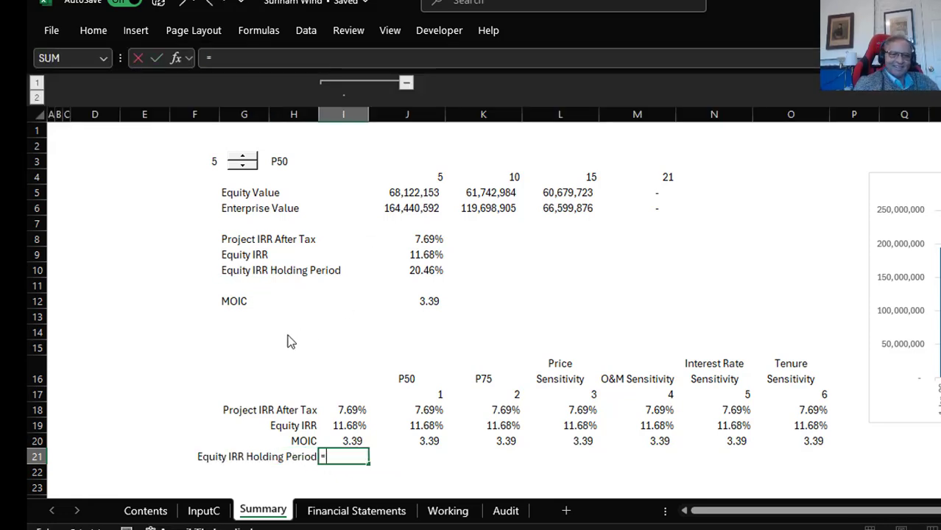
{"action": "left_click", "coordinate": [417, 268]}
{"action": "key", "text": "Return"}
Check the scenario numbers in row 17 and the existing data table formula in J18 of the sensitivity table
{"action": "key", "text": "Up"}
{"action": "key", "text": "Up"}
{"action": "key", "text": "Up"}
{"action": "key", "text": "Up"}
{"action": "key", "text": "Up"}
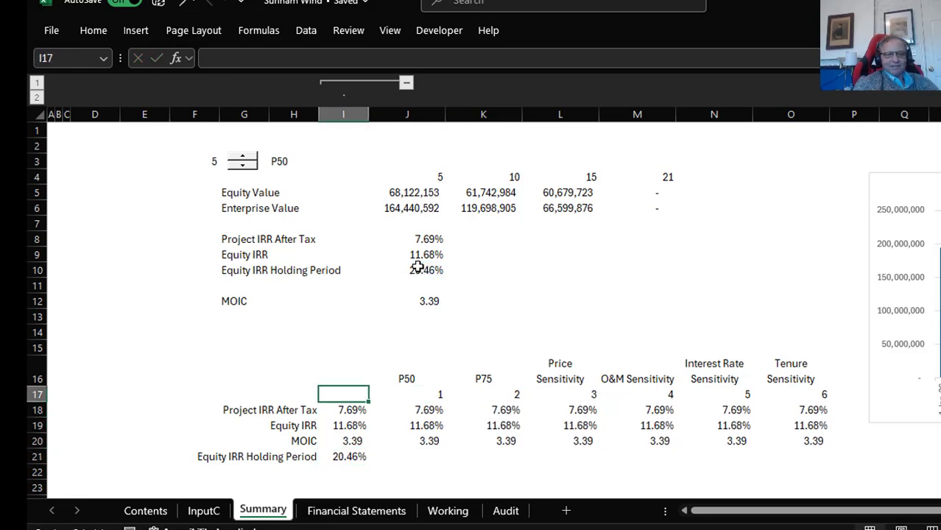
{"action": "key", "text": "Right"}
{"action": "key", "text": "Right"}
{"action": "key", "text": "Right"}
{"action": "key", "text": "Right"}
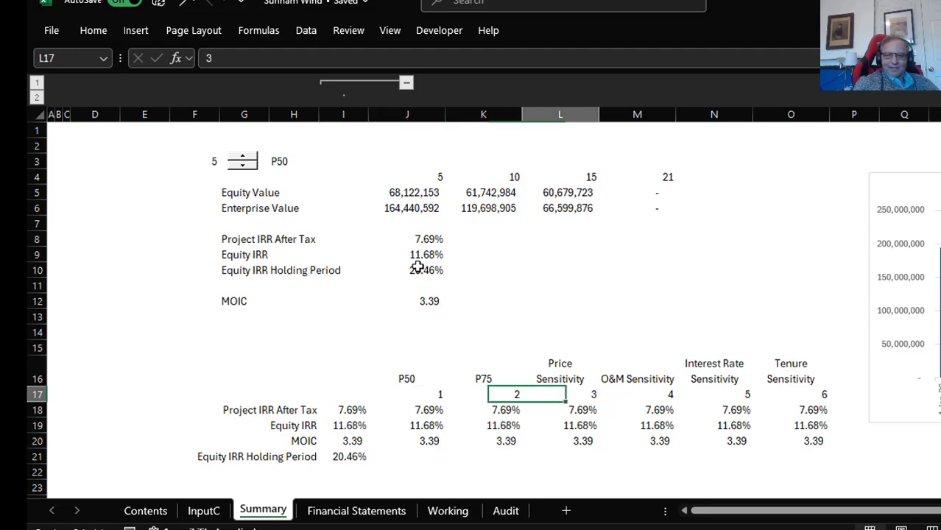
{"action": "key", "text": "Down"}
{"action": "key", "text": "Left"}
{"action": "key", "text": "Left"}
{"action": "key", "text": "Left"}
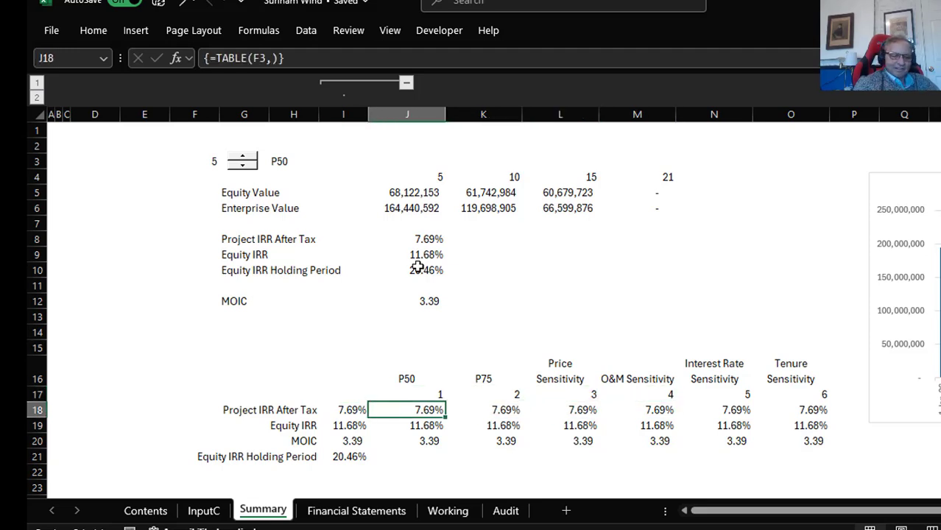
Clear the existing data table results from J18:O20 in the sensitivity table
{"action": "key", "text": "shift+Down"}
{"action": "key", "text": "shift+Down"}
{"action": "key", "text": "shift+Down"}
{"action": "key", "text": "shift+Up"}
{"action": "key", "text": "shift+Right"}
{"action": "key", "text": "shift+Right"}
{"action": "key", "text": "shift+Right"}
{"action": "key", "text": "shift+Right"}
{"action": "key", "text": "shift+Right"}
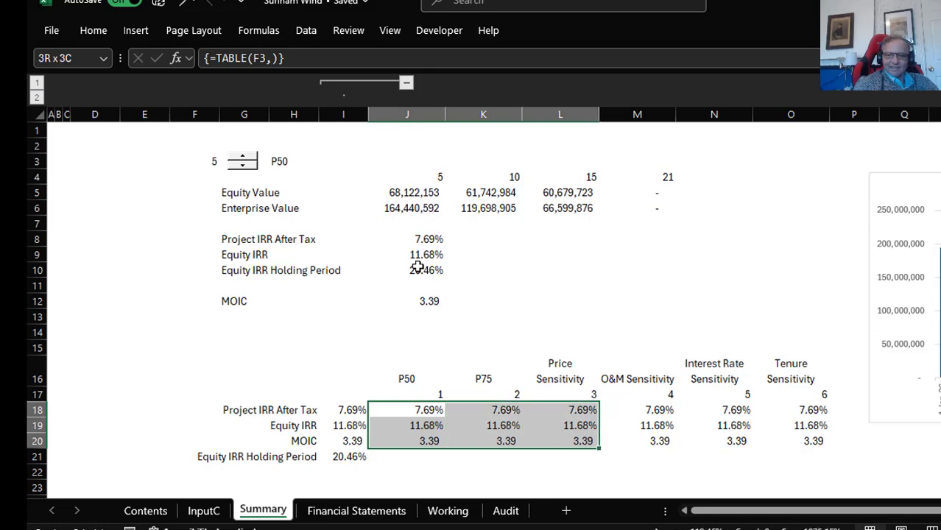
{"action": "key", "text": "Delete"}
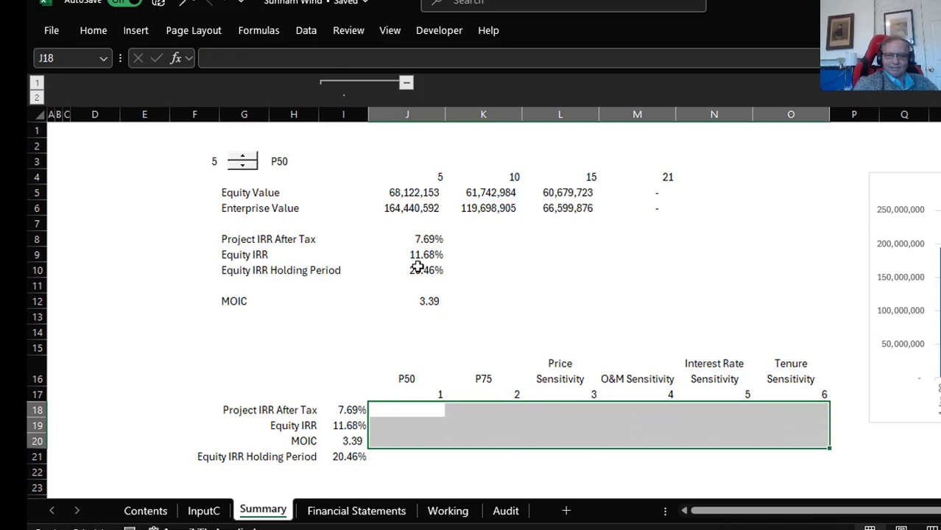
Widen column P to match the other scenario columns of the sensitivity table
{"action": "key", "text": "Up"}
{"action": "key", "text": "Up"}
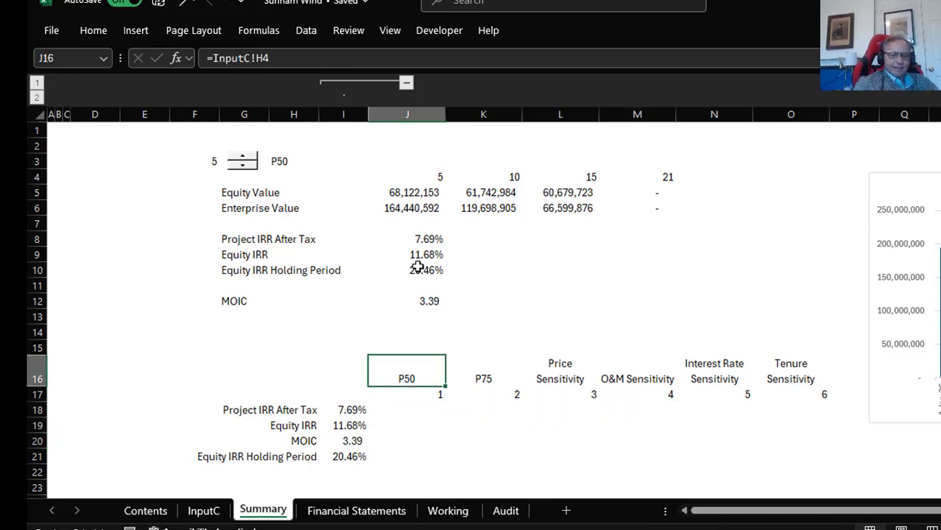
{"action": "key", "text": "shift+Right"}
{"action": "key", "text": "shift+Right"}
{"action": "key", "text": "shift+Right"}
{"action": "key", "text": "Right"}
{"action": "key", "text": "Right"}
{"action": "key", "text": "Right"}
{"action": "key", "text": "Right"}
{"action": "key", "text": "Right"}
{"action": "key", "text": "Right"}
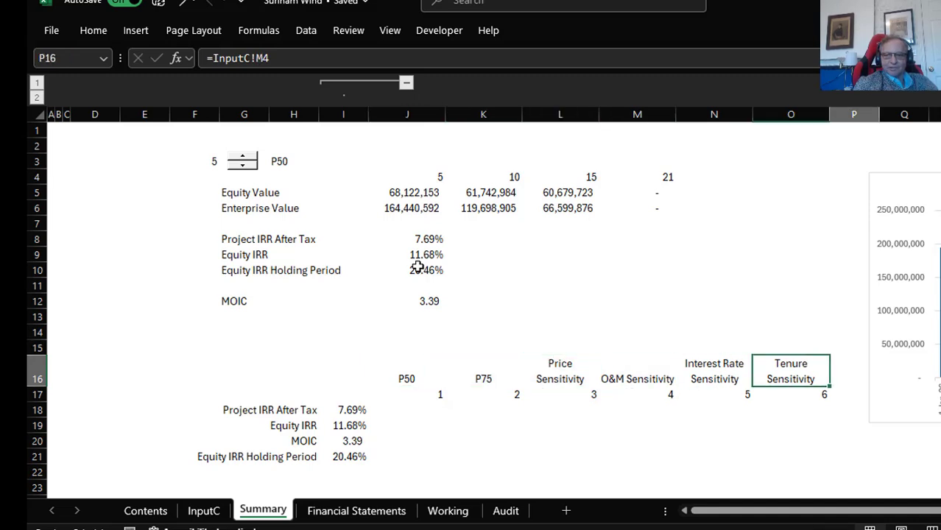
{"action": "key", "text": "F2"}
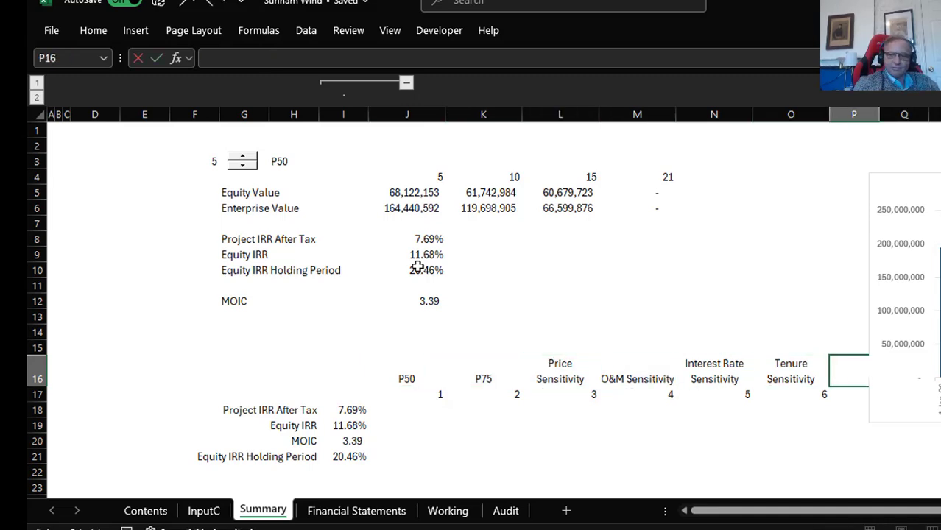
{"action": "key", "text": "Escape"}
{"action": "key", "text": "ctrl+space"}
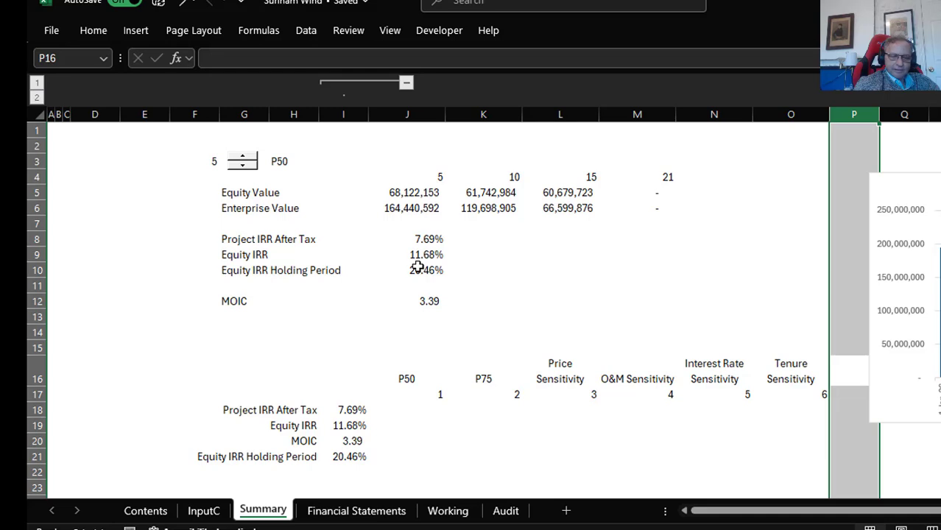
{"action": "key", "text": "ctrl+v"}
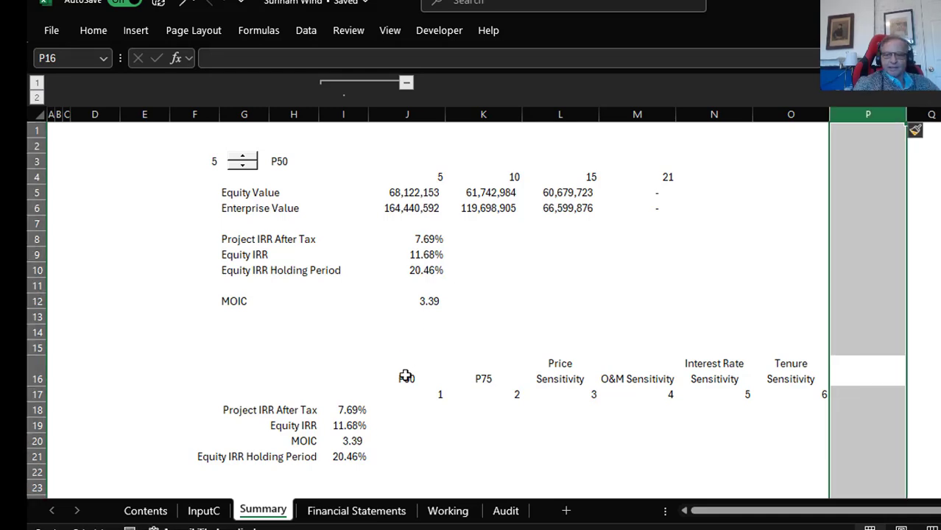
Fill the scenario name formula from J16 across to P16 so the header row includes Construction Sensitivity
{"action": "key", "text": "Down"}
{"action": "key", "text": "Up"}
{"action": "key", "text": "Left"}
{"action": "key", "text": "Left"}
{"action": "key", "text": "Left"}
{"action": "key", "text": "Left"}
{"action": "key", "text": "Left"}
{"action": "key", "text": "Left"}
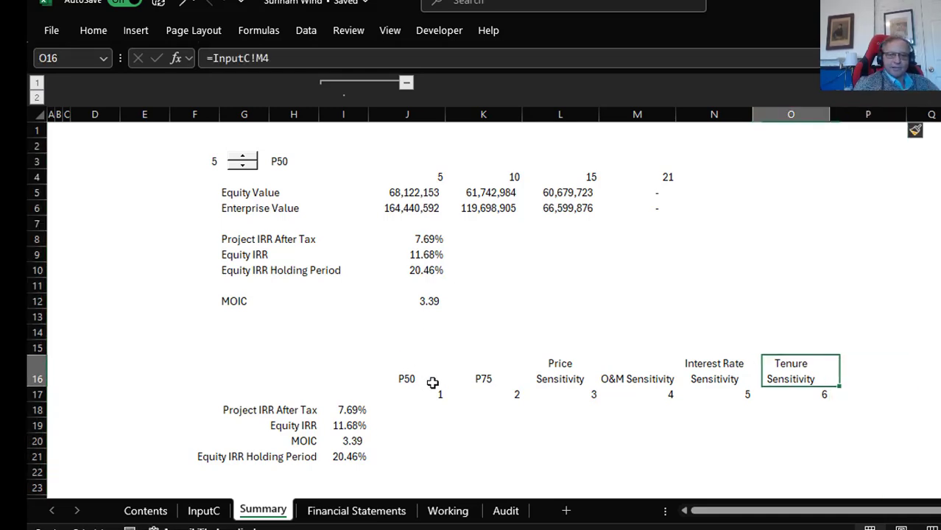
{"action": "key", "text": "shift+Right"}
{"action": "key", "text": "shift+Right"}
{"action": "key", "text": "shift+Right"}
{"action": "key", "text": "shift+Right"}
{"action": "key", "text": "shift+Right"}
{"action": "key", "text": "shift+Right"}
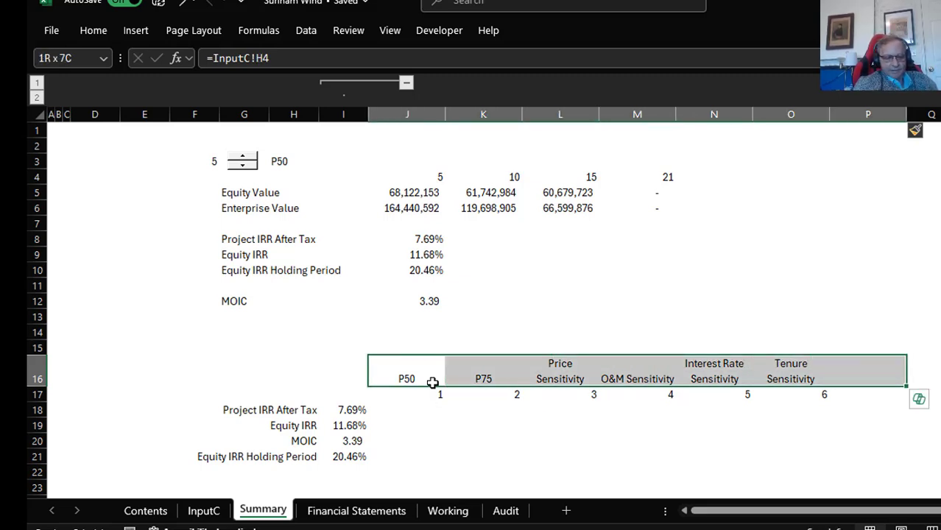
{"action": "key", "text": "ctrl+r"}
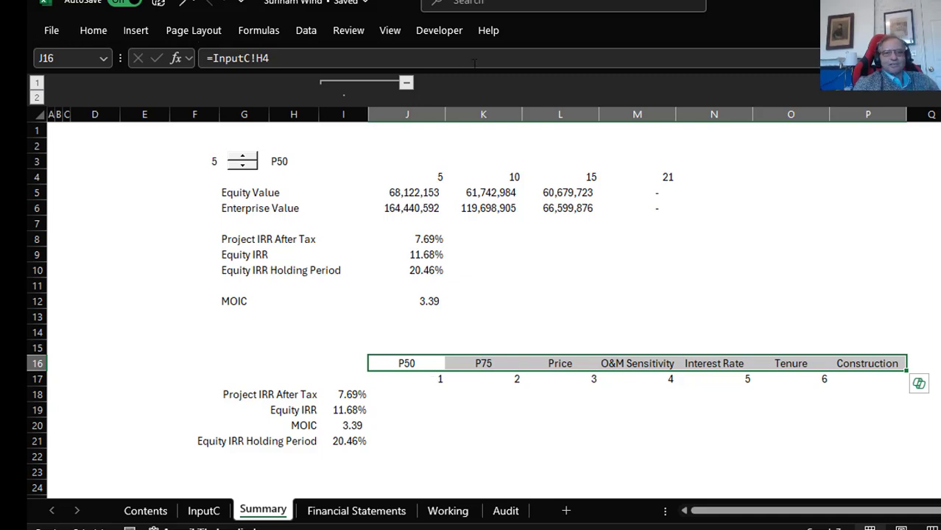
Reapply text wrapping to the scenario headers in J16:P16 so the full names fit on two lines
{"action": "left_click", "coordinate": [96, 33]}
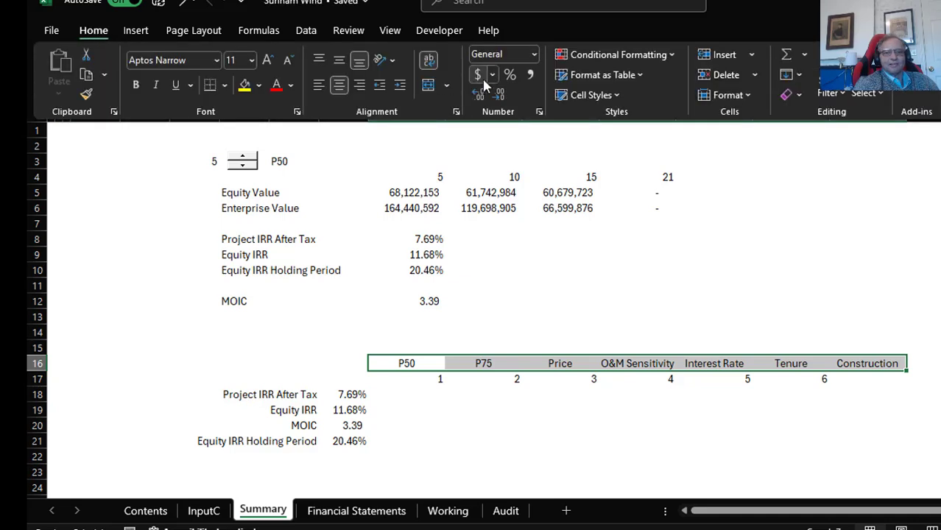
{"action": "left_click", "coordinate": [427, 62]}
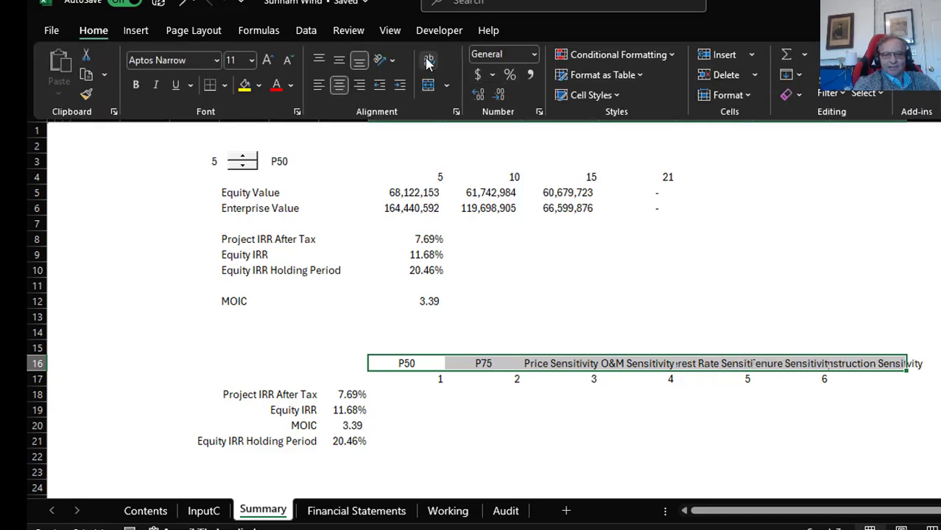
{"action": "left_click", "coordinate": [427, 63]}
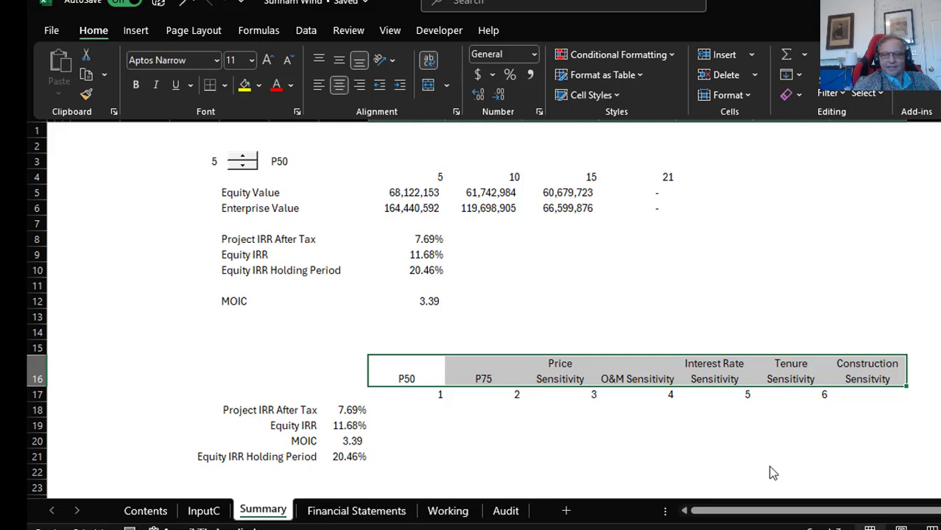
{"action": "key", "text": "ctrl+F1"}
Enter scenario number 7 in P17 under the Construction Sensitivity header
{"action": "left_click", "coordinate": [691, 392]}
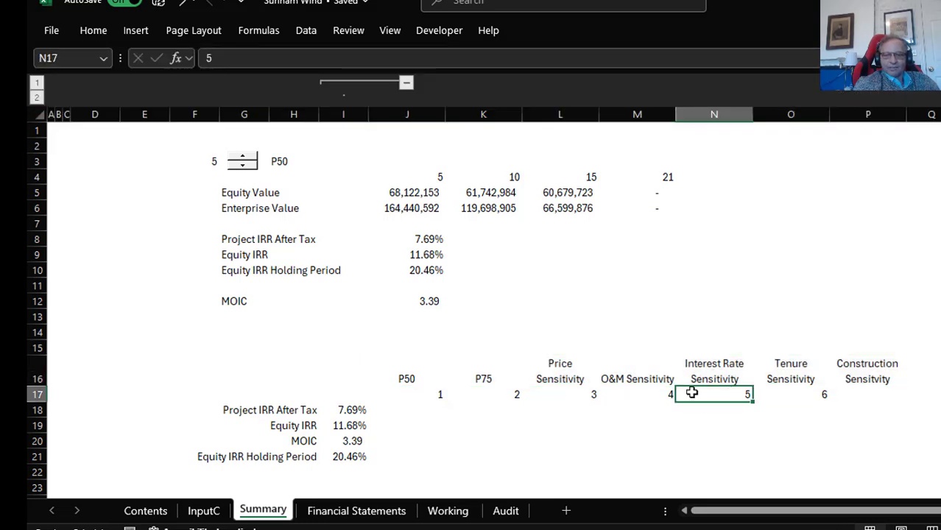
{"action": "key", "text": "Right"}
{"action": "key", "text": "Right"}
{"action": "key", "text": "Left"}
{"action": "key", "text": "shift+Right"}
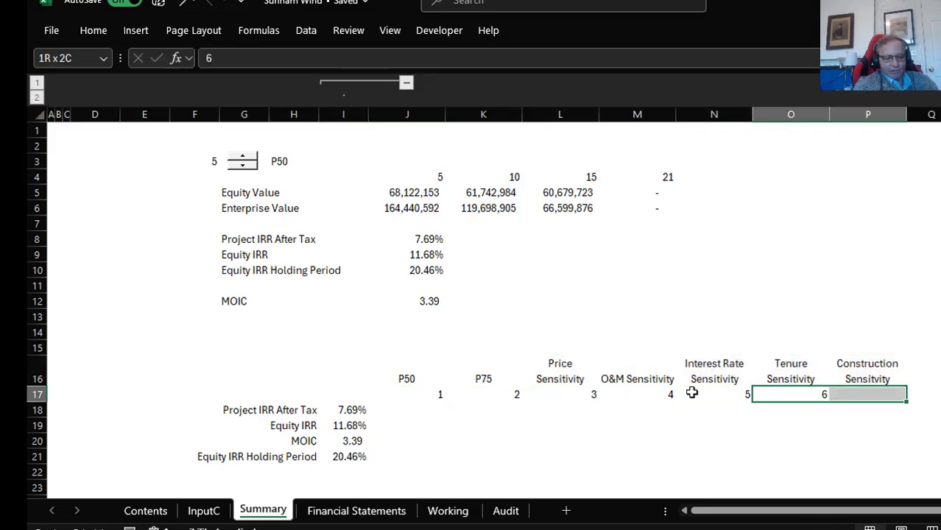
{"action": "key", "text": "ctrl+r"}
{"action": "left_click", "coordinate": [692, 392]}
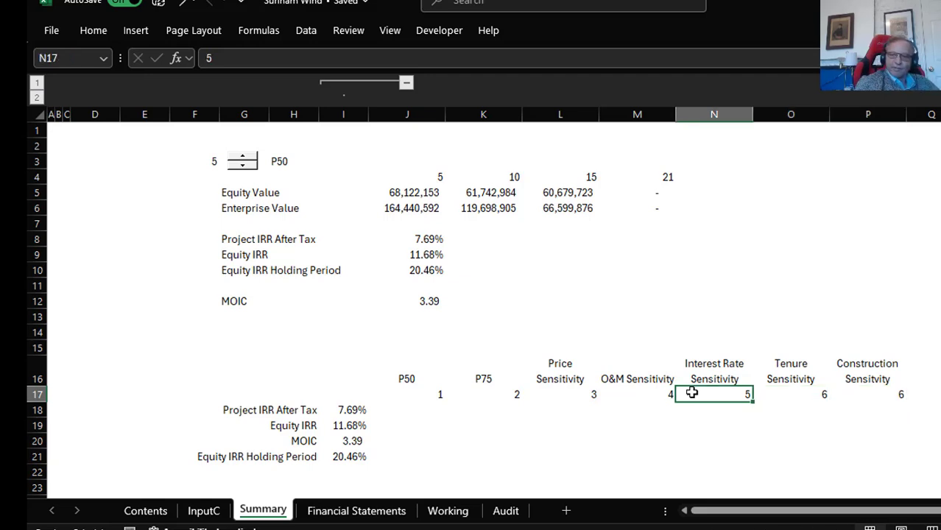
{"action": "key", "text": "Right"}
{"action": "key", "text": "Right"}
{"action": "type", "text": "7"}
{"action": "key", "text": "Return"}
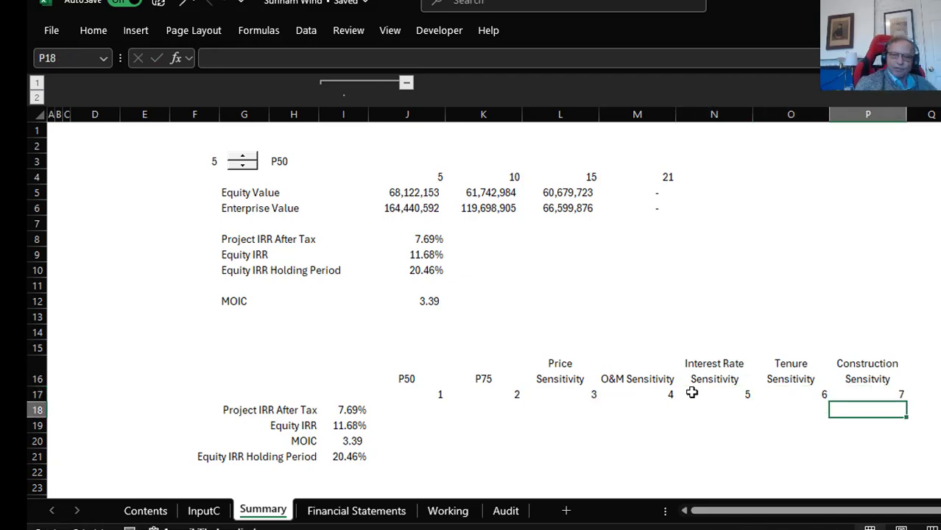
{"action": "key", "text": "Up"}
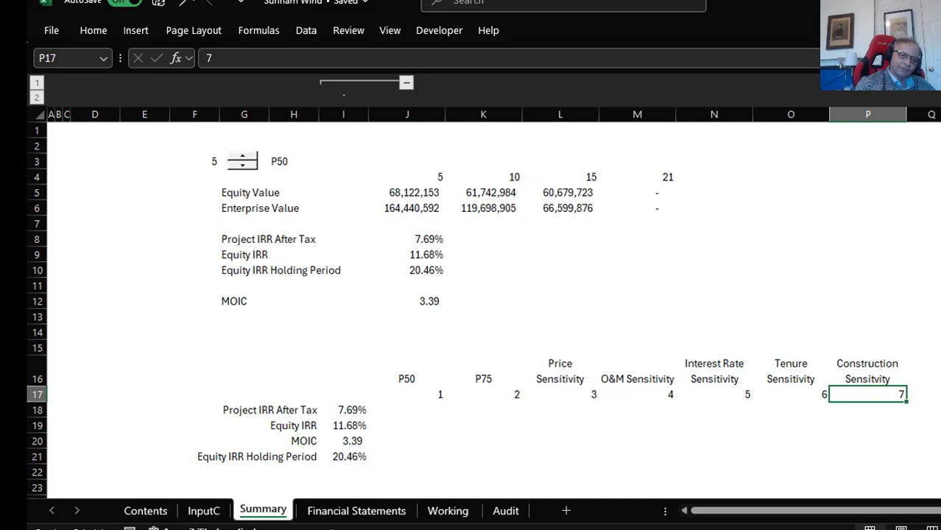
{"action": "left_click", "coordinate": [206, 510]}
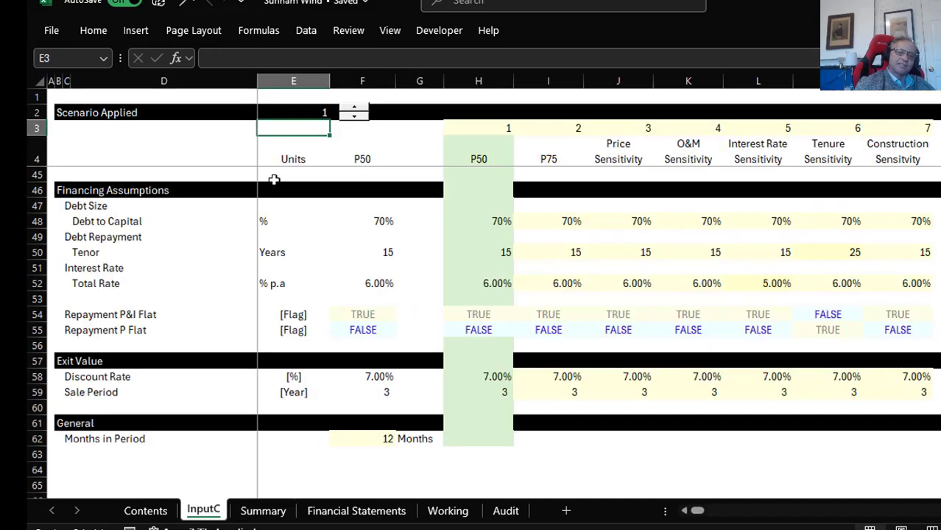
{"action": "key", "text": "Up"}
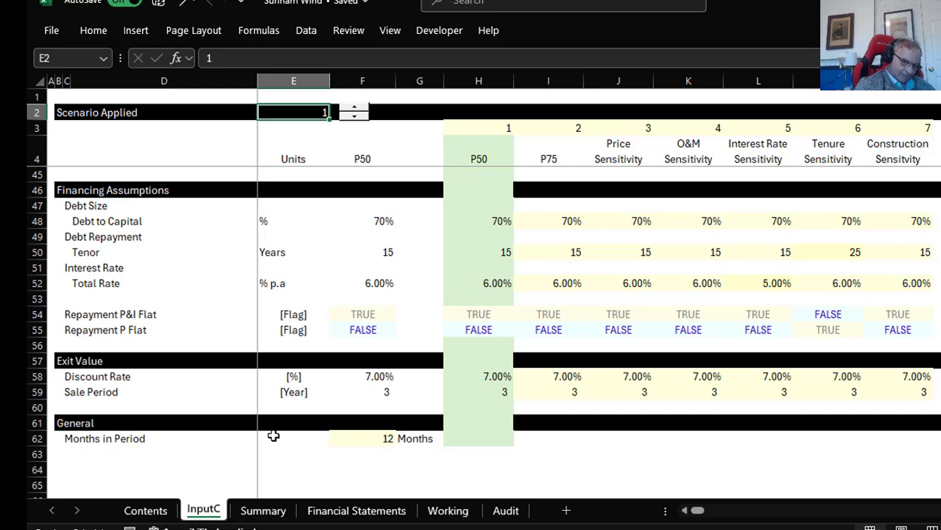
{"action": "left_click", "coordinate": [257, 510]}
{"action": "left_click", "coordinate": [192, 168]}
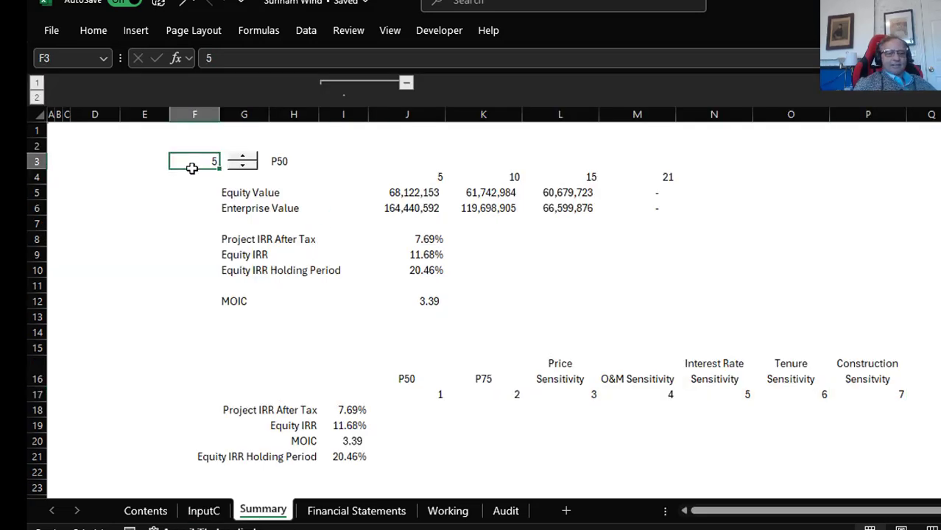
{"action": "type", "text": "="}
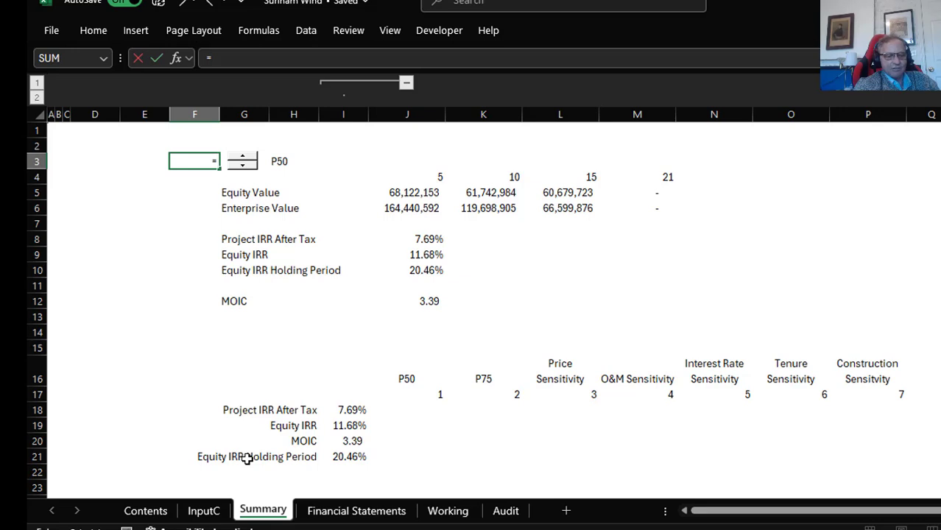
{"action": "key", "text": "Escape"}
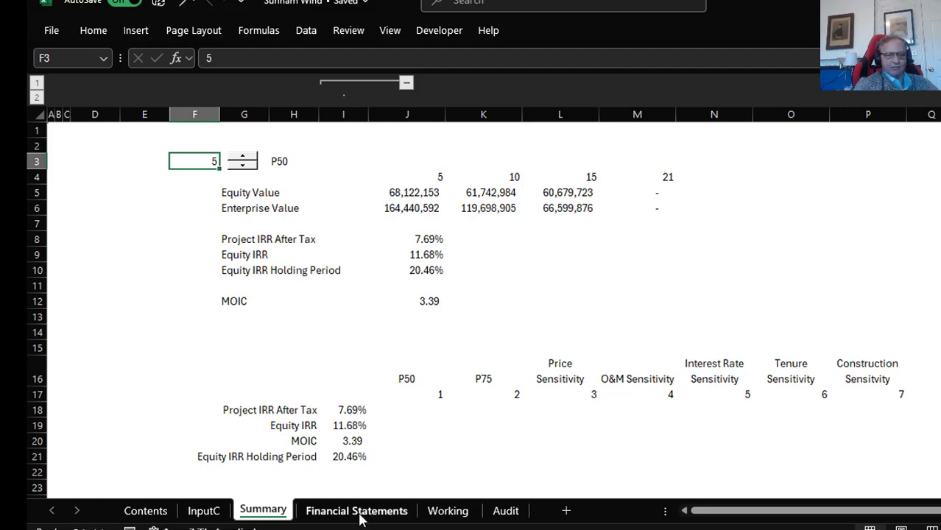
Link the Scenario Applied cell E2 on the InputC sheet to the scenario selector in F3 on the Summary sheet
{"action": "left_click", "coordinate": [203, 510]}
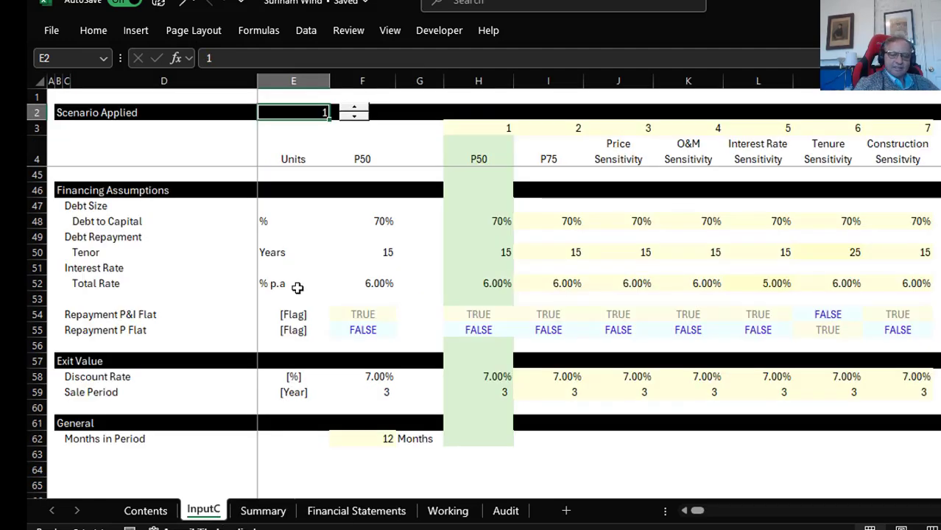
{"action": "type", "text": "="}
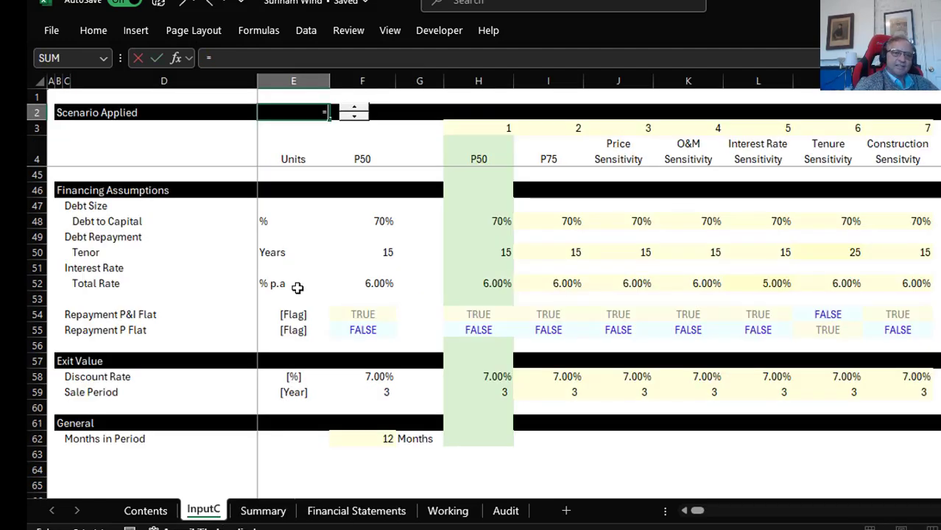
{"action": "left_click", "coordinate": [263, 515]}
{"action": "left_click", "coordinate": [212, 169]}
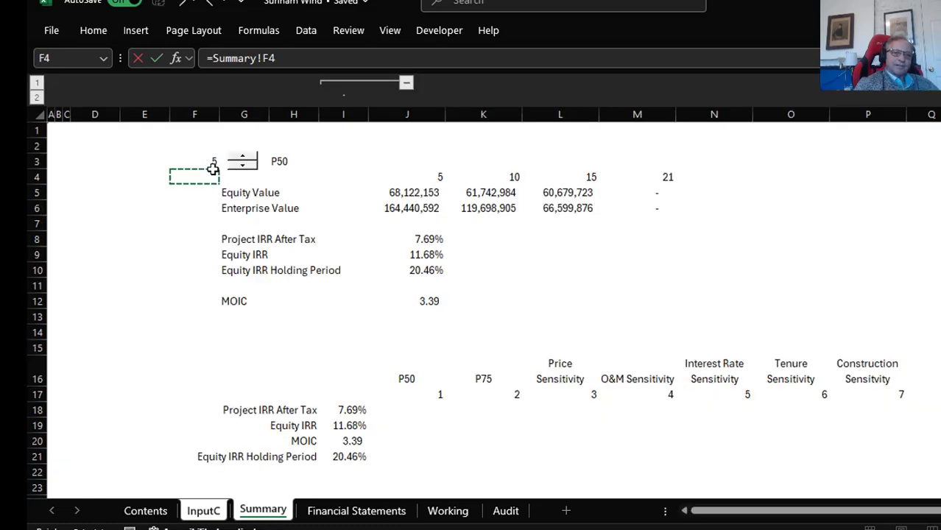
{"action": "left_click", "coordinate": [212, 162]}
{"action": "key", "text": "Return"}
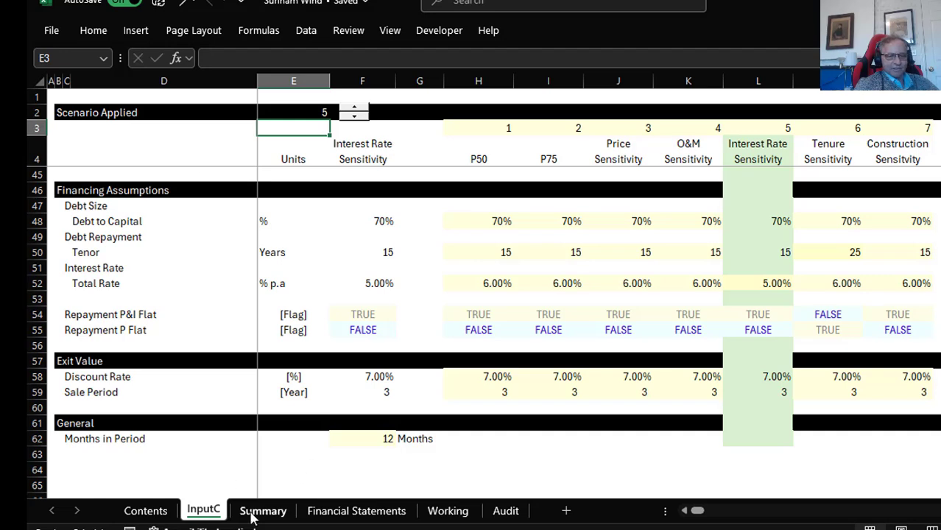
Create a data table over I17:P21 on the Summary sheet with F3 as the row input cell
{"action": "left_click", "coordinate": [263, 514]}
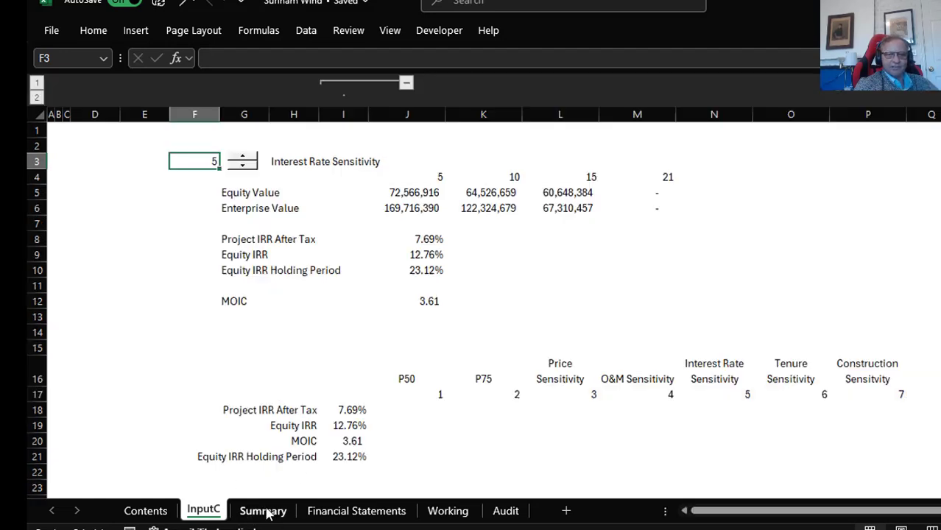
{"action": "left_click", "coordinate": [347, 384]}
{"action": "key", "text": "Down"}
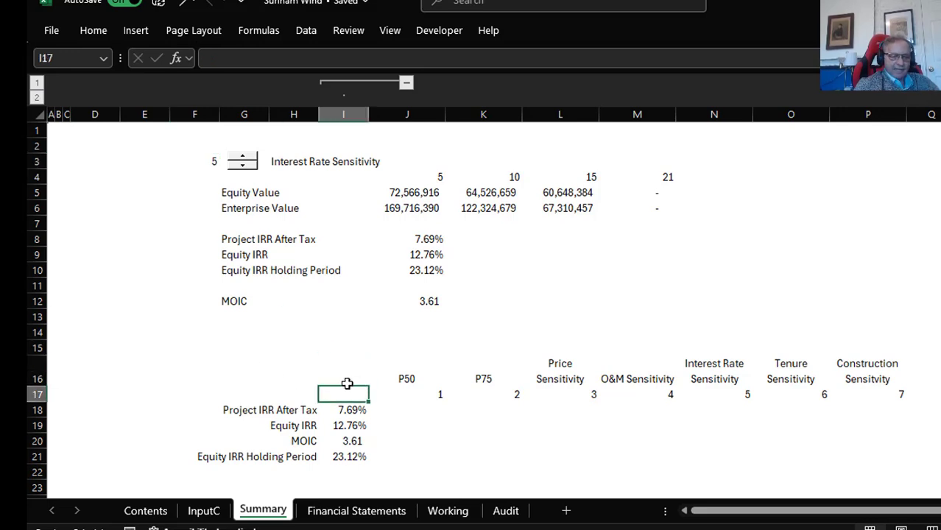
{"action": "key", "text": "shift+Right"}
{"action": "key", "text": "shift+Right"}
{"action": "key", "text": "shift+Right"}
{"action": "key", "text": "shift+Right"}
{"action": "key", "text": "shift+Right"}
{"action": "key", "text": "shift+Right"}
{"action": "key", "text": "shift+Right"}
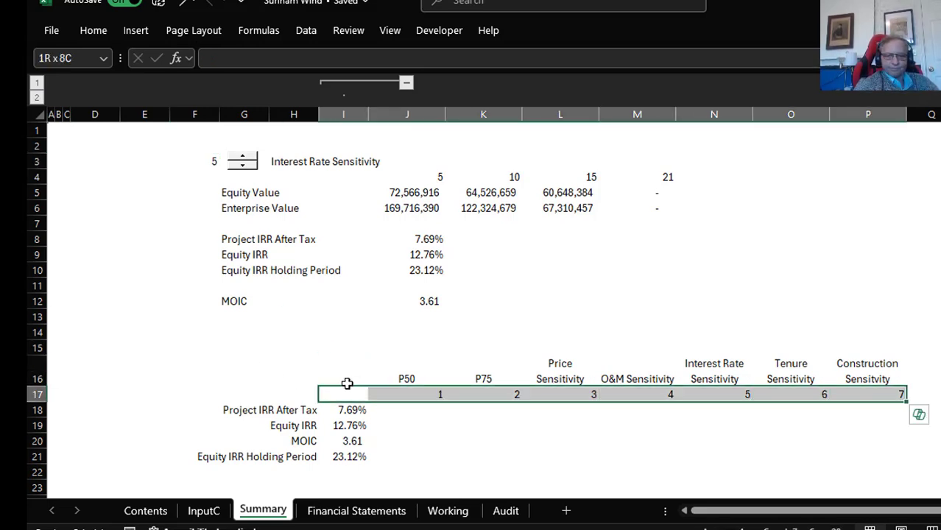
{"action": "key", "text": "shift+Down"}
{"action": "key", "text": "shift+Down"}
{"action": "key", "text": "shift+Down"}
{"action": "key", "text": "shift+Down"}
{"action": "key", "text": "alt+d"}
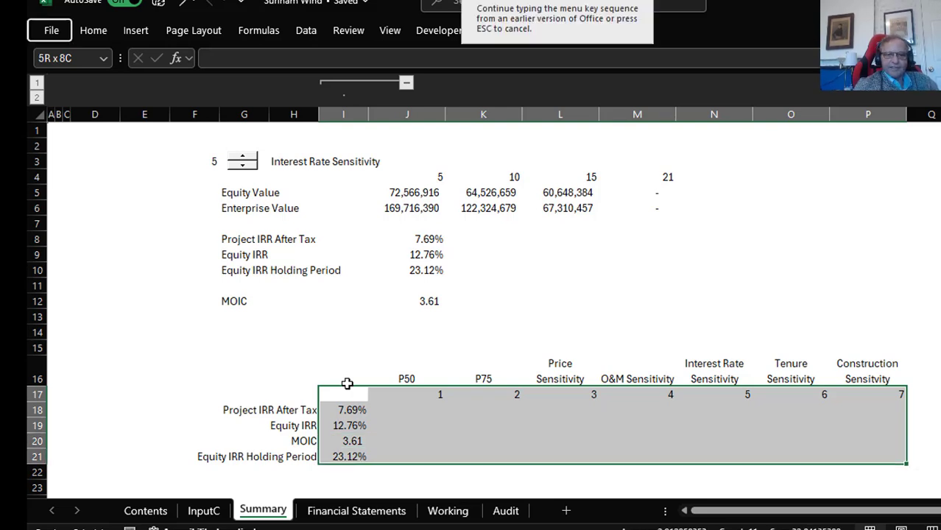
{"action": "key", "text": "t"}
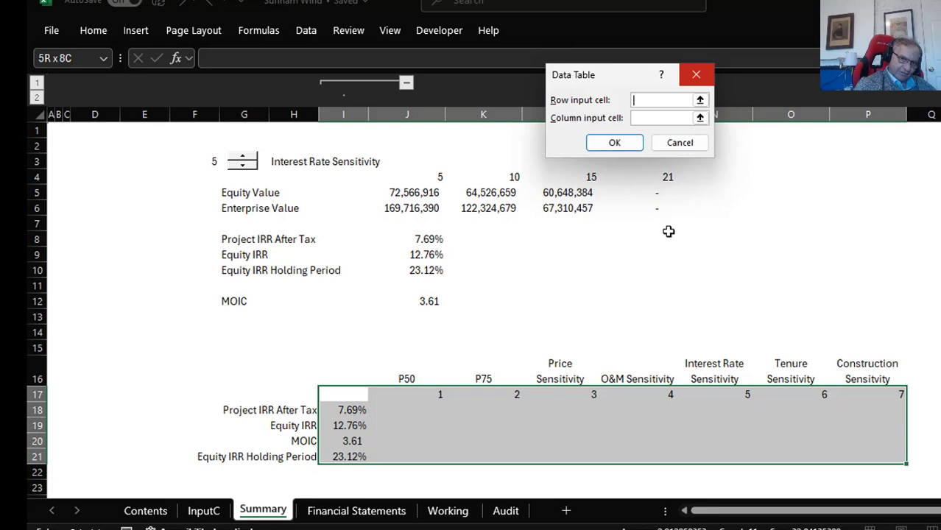
{"action": "left_click", "coordinate": [700, 100]}
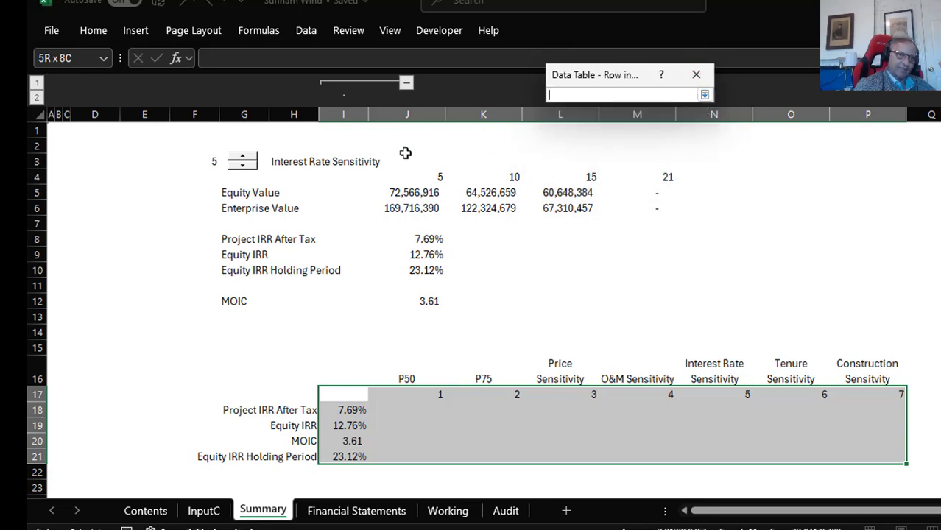
{"action": "left_click", "coordinate": [210, 159]}
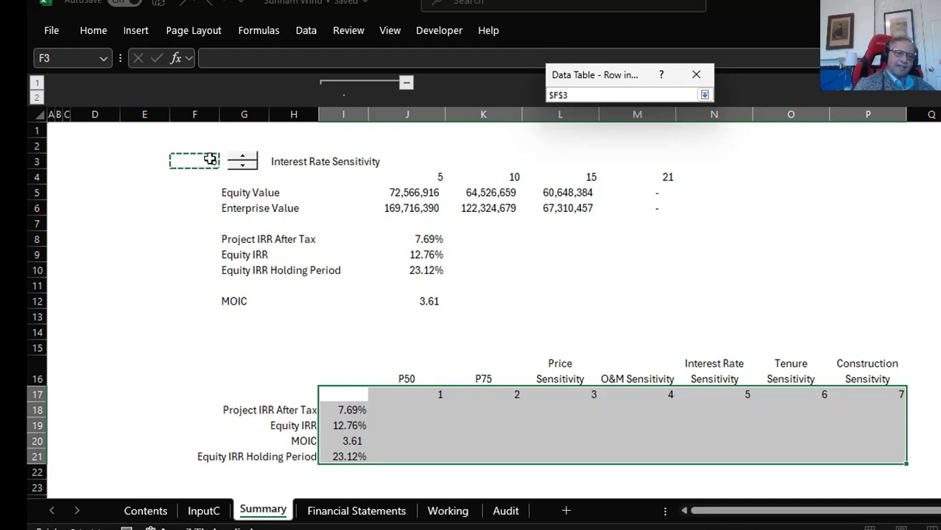
{"action": "key", "text": "Return"}
{"action": "key", "text": "Return"}
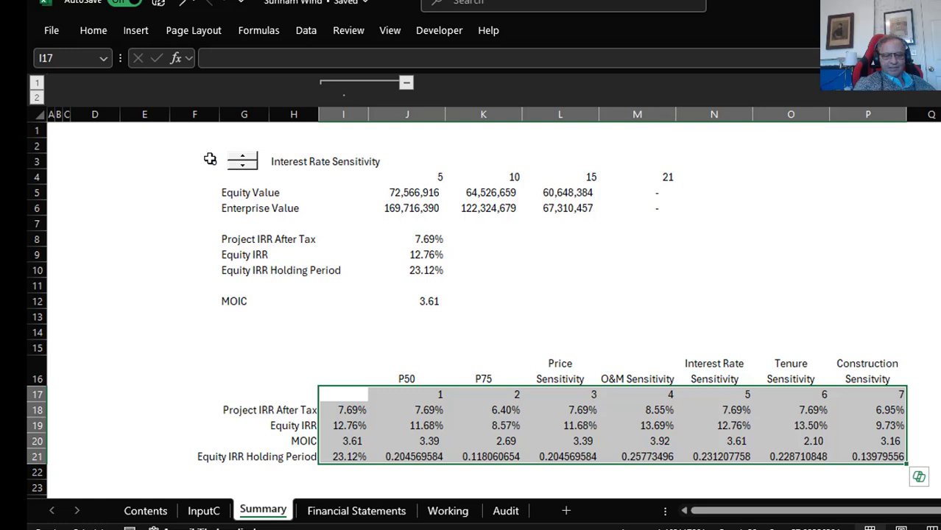
Format the Equity IRR Holding Period results in J21:P21 as percentages with two decimals
{"action": "key", "text": "Down"}
{"action": "key", "text": "Down"}
{"action": "key", "text": "Down"}
{"action": "key", "text": "Down"}
{"action": "key", "text": "Right"}
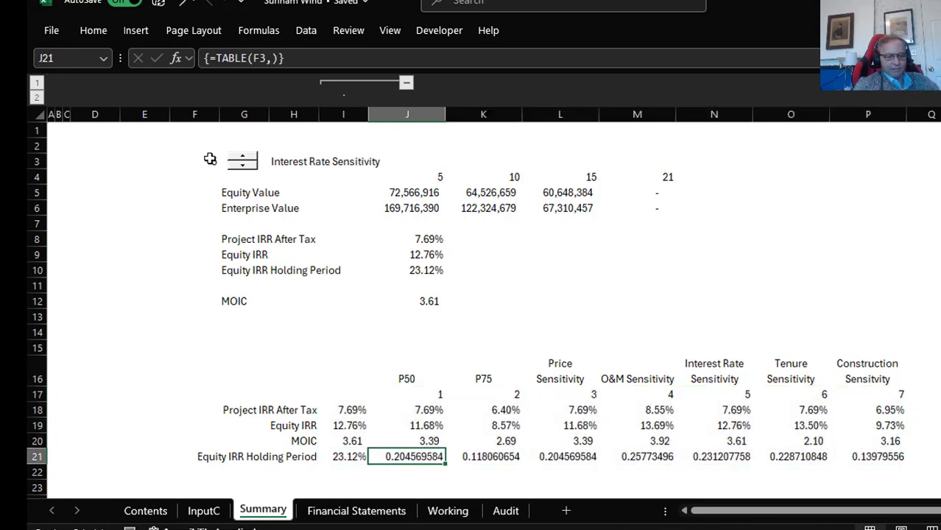
{"action": "key", "text": "ctrl+shift+Right"}
{"action": "key", "text": "F4"}
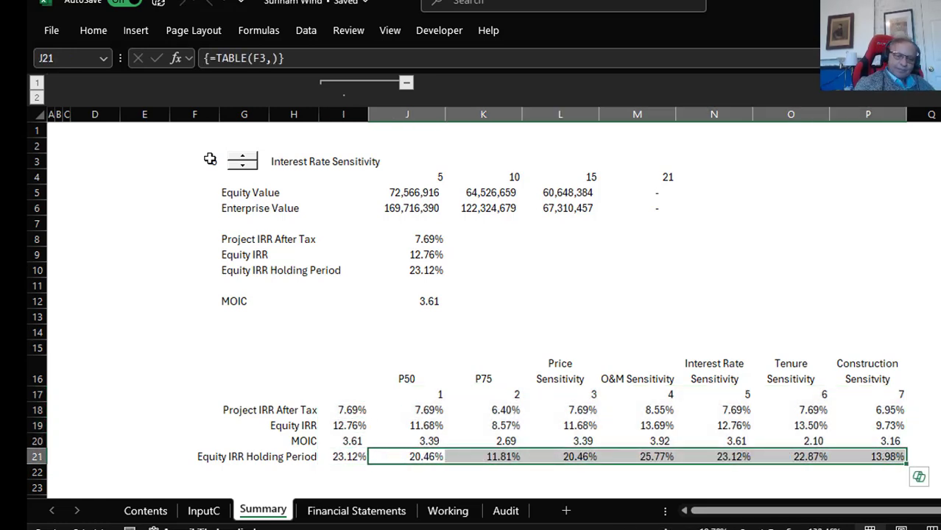
{"action": "key", "text": "Left"}
{"action": "key", "text": "Left"}
{"action": "key", "text": "Left"}
{"action": "key", "text": "Left"}
{"action": "key", "text": "Left"}
{"action": "key", "text": "Left"}
{"action": "key", "text": "Up"}
{"action": "key", "text": "Left"}
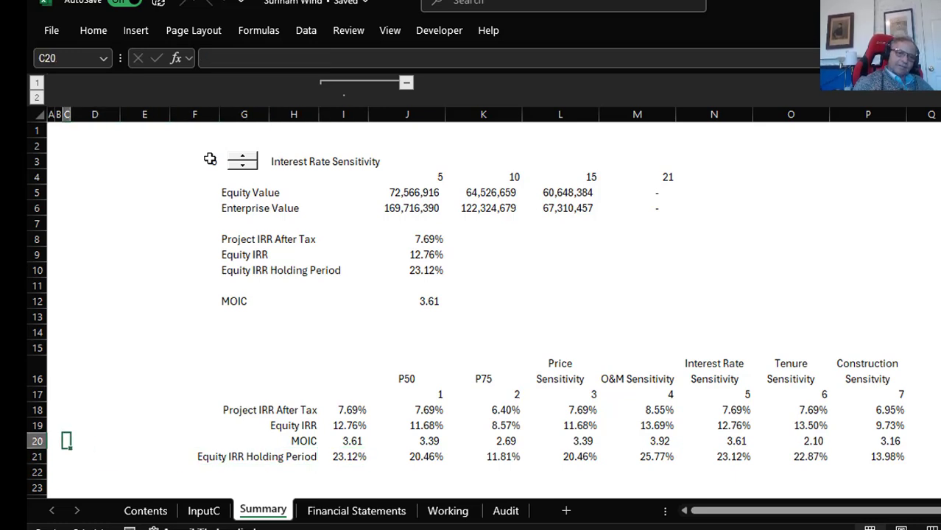
{"action": "key", "text": "Up"}
{"action": "key", "text": "Up"}
{"action": "key", "text": "Up"}
{"action": "key", "text": "Up"}
{"action": "key", "text": "Up"}
{"action": "key", "text": "Up"}
{"action": "key", "text": "Up"}
{"action": "key", "text": "Up"}
{"action": "key", "text": "Up"}
{"action": "key", "text": "Up"}
{"action": "key", "text": "Up"}
{"action": "key", "text": "Up"}
{"action": "key", "text": "Up"}
{"action": "key", "text": "Up"}
{"action": "key", "text": "Up"}
{"action": "key", "text": "Up"}
{"action": "key", "text": "Up"}
{"action": "key", "text": "Up"}
{"action": "key", "text": "Up"}
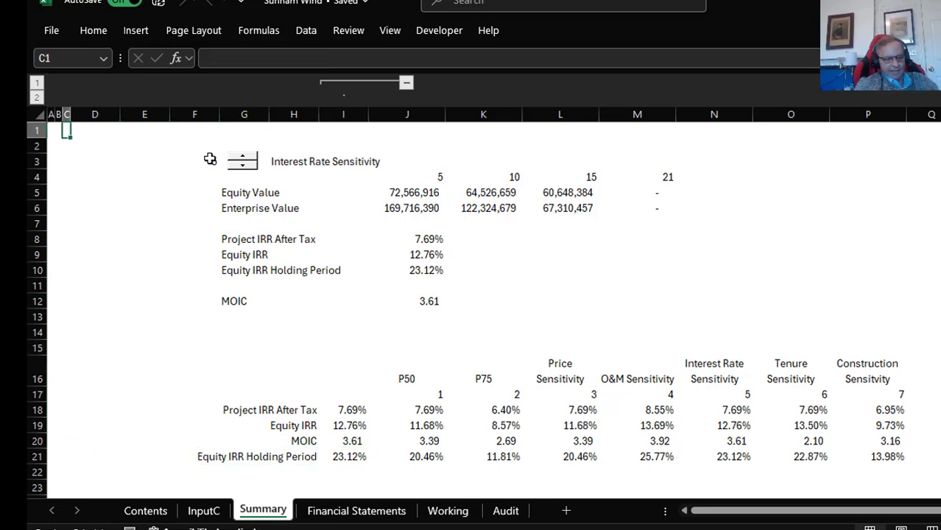